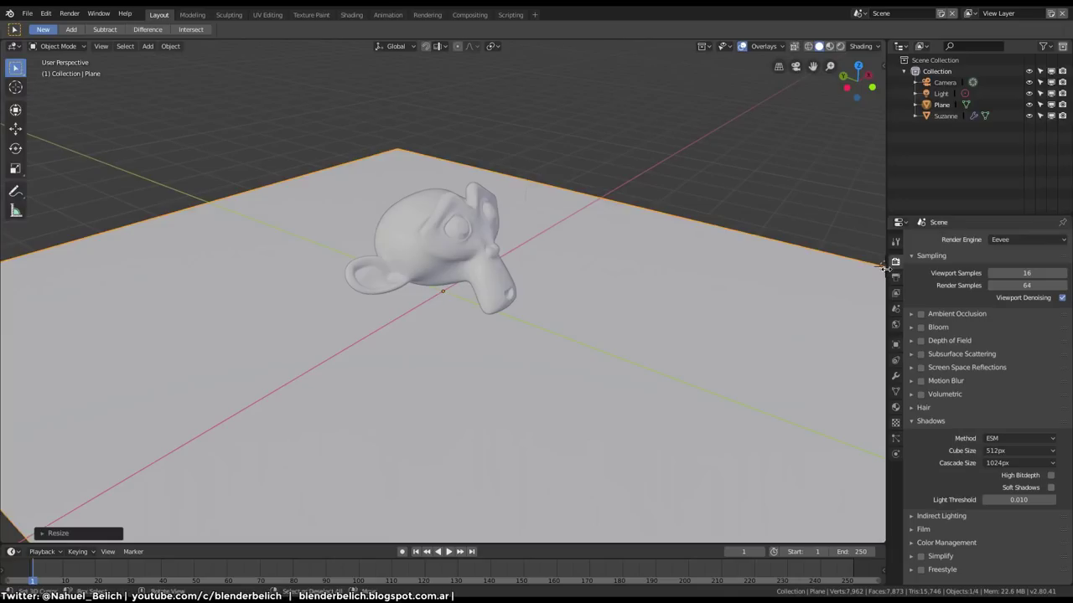
Widen the properties area and snap the 3D cursor to the world origin.
left_click_drag(887, 272, 843, 273)
mouse_move(460, 407)
middle_mouse_down()
mouse_move(477, 389)
mouse_move(478, 369)
middle_mouse_up()
key("shift+s")
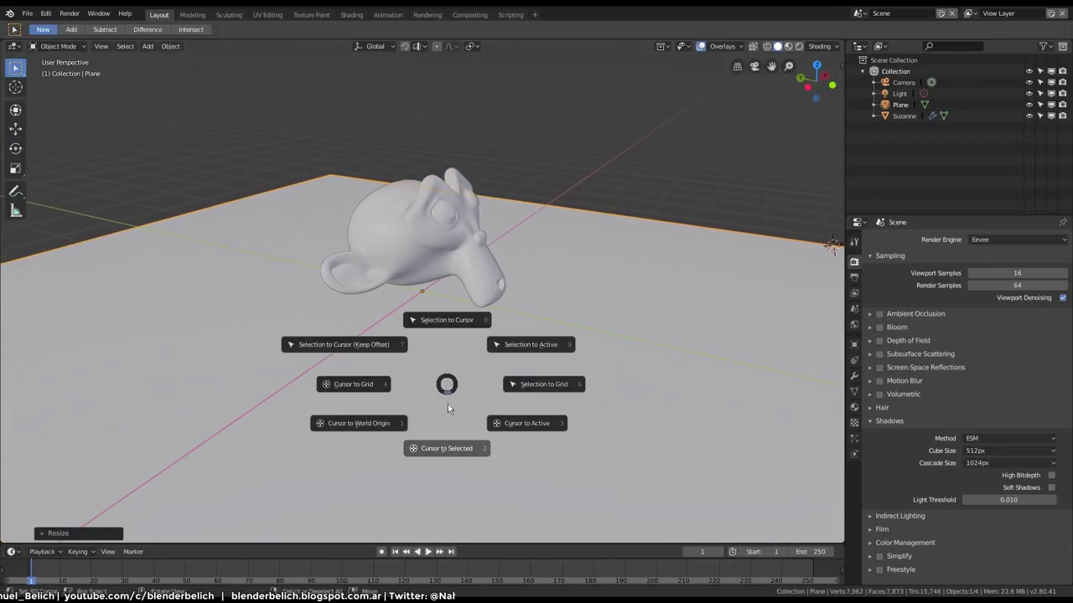
left_click(408, 429)
Give the outliner more height and bring up the Add menu at the cursor.
middle_click_drag(408, 432, 449, 371)
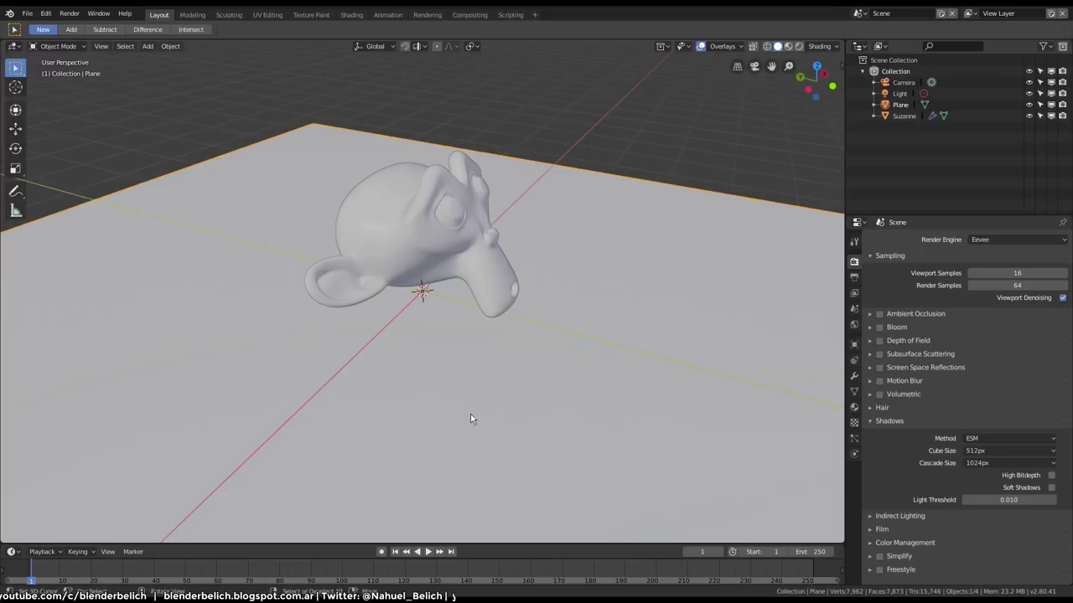
mouse_move(453, 424)
middle_mouse_down()
mouse_move(455, 374)
mouse_move(476, 401)
middle_mouse_up()
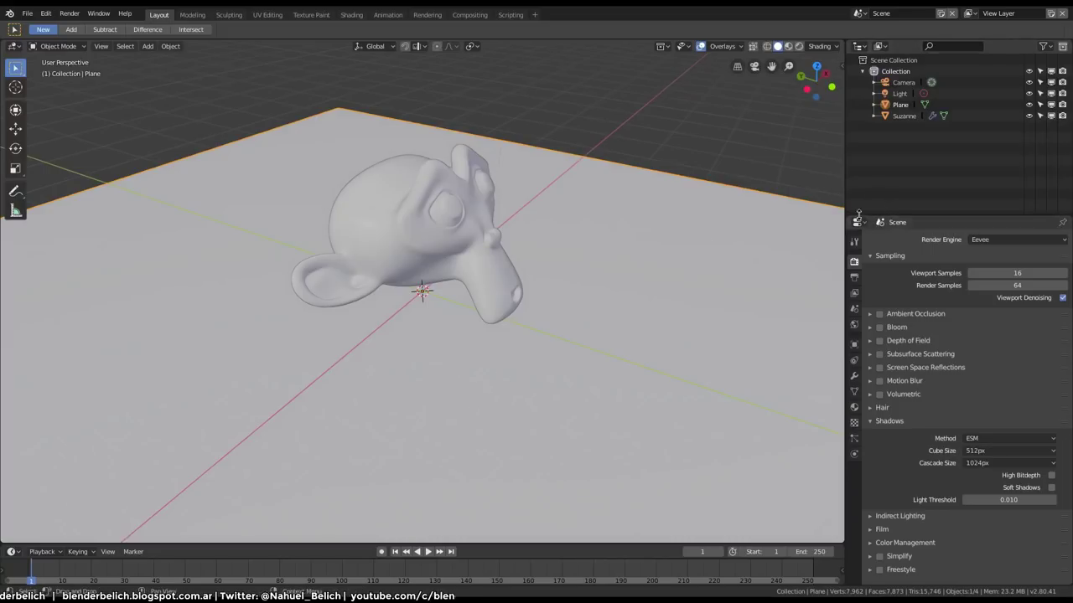
left_click_drag(885, 216, 830, 260)
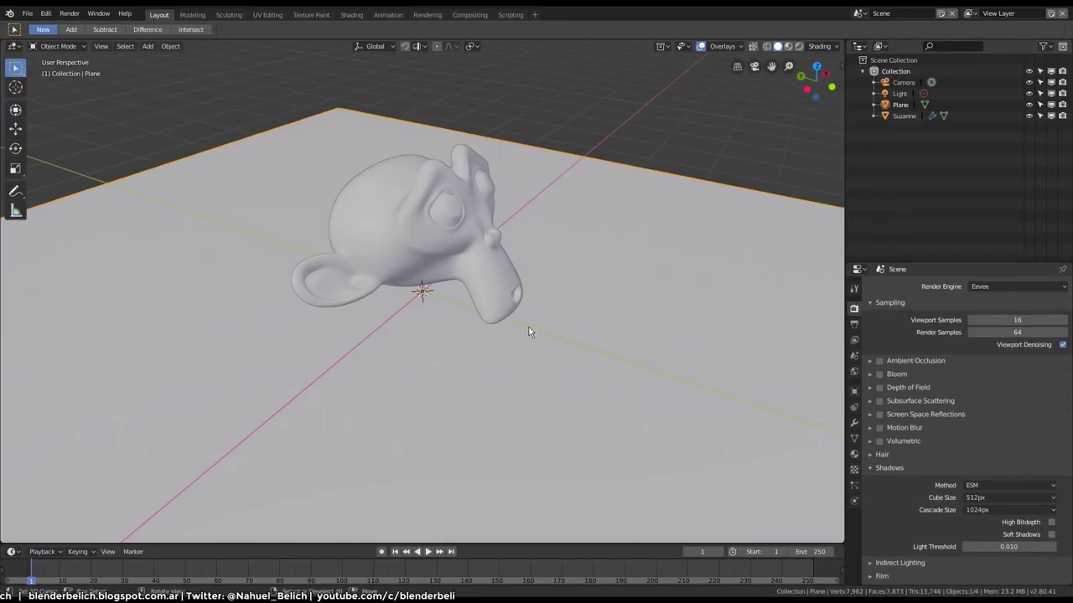
key("shift+a")
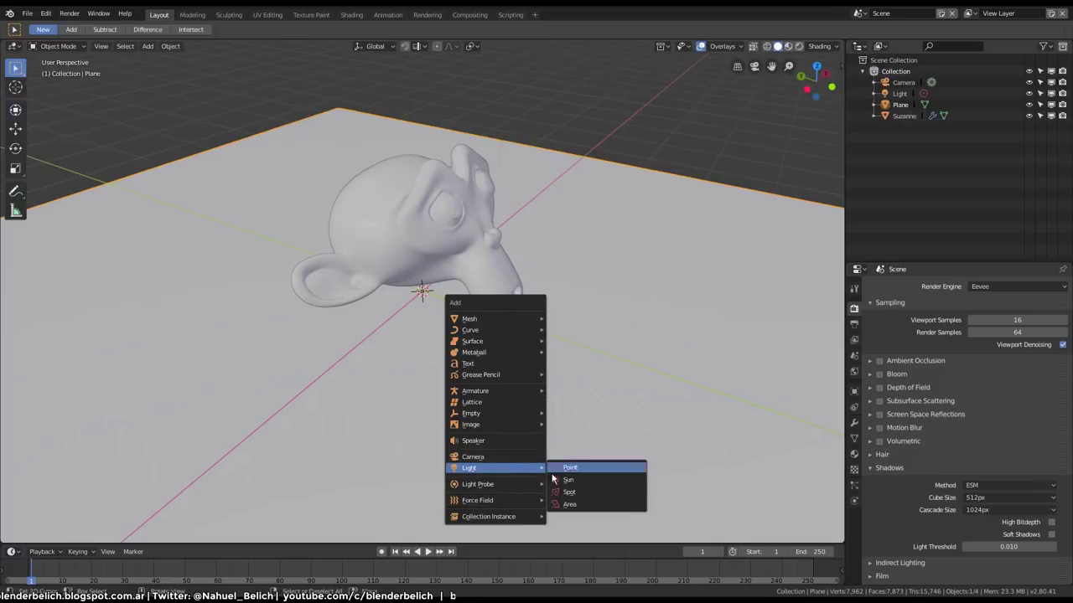
Add a Spot light and move it up above Suzanne.
left_click(594, 492)
scroll(533, 375, "down", 2)
key("g")
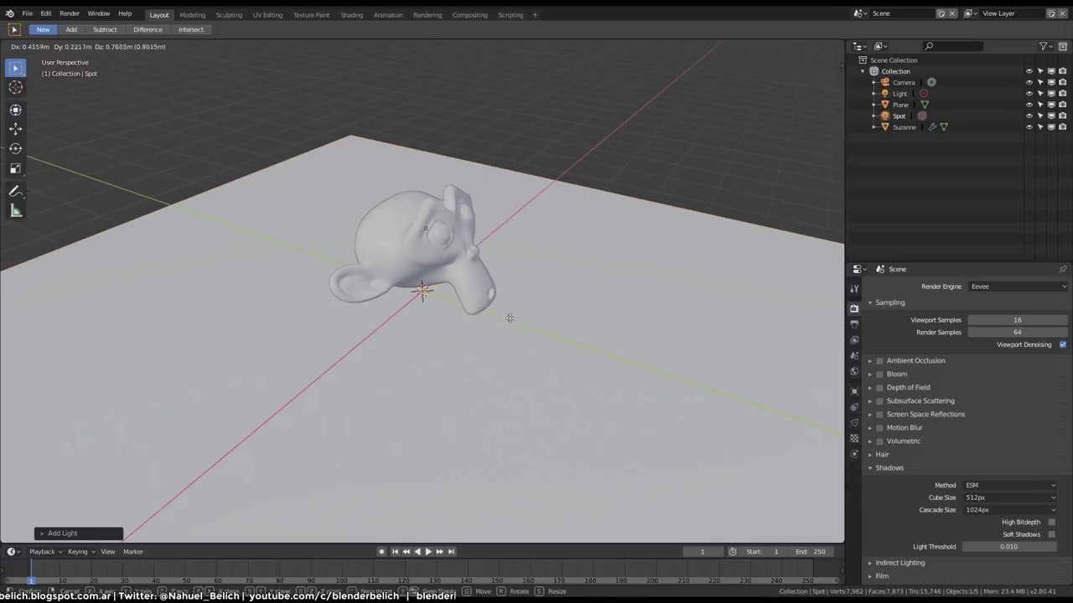
left_click(544, 147)
middle_click_drag(544, 148, 558, 240)
scroll(558, 239, "down", 2)
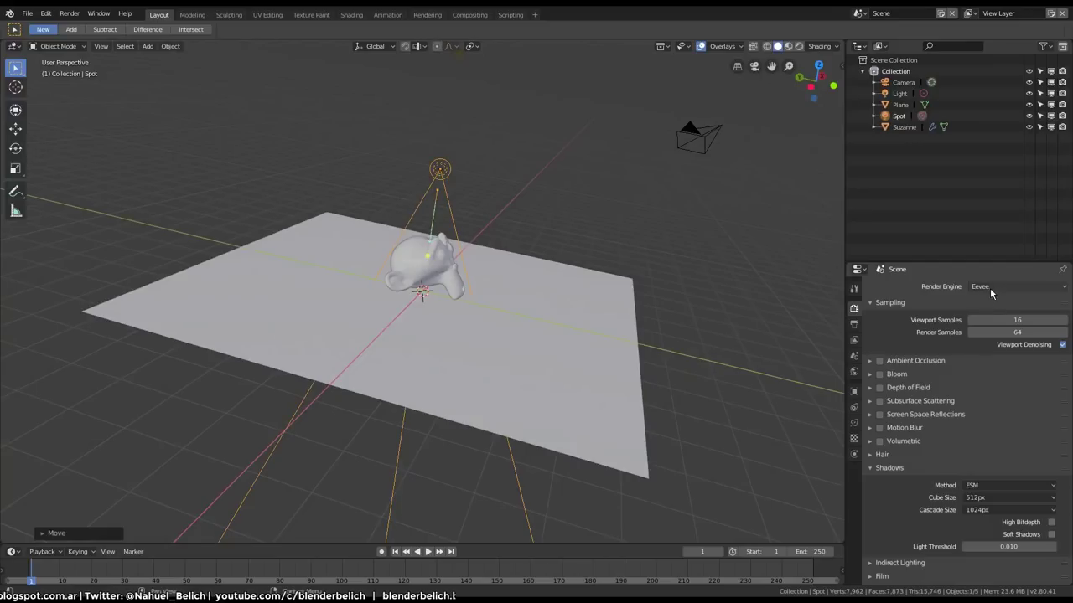
Switch the render engine to Cycles and preview the viewport in Rendered shading.
left_click(989, 287)
left_click(993, 248)
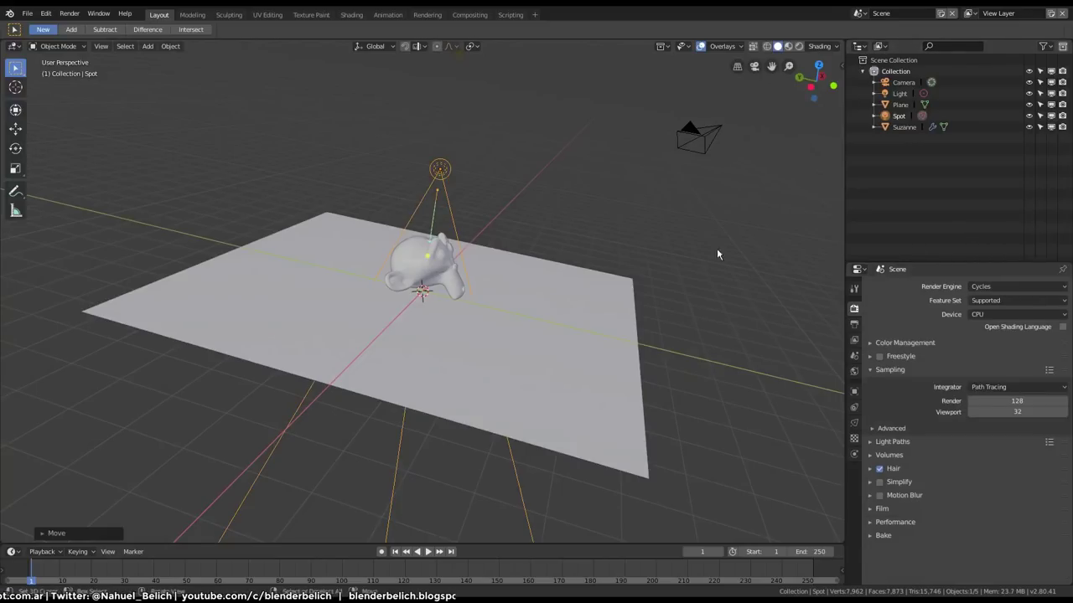
middle_click_drag(717, 254, 448, 294)
key("z")
left_click(489, 262)
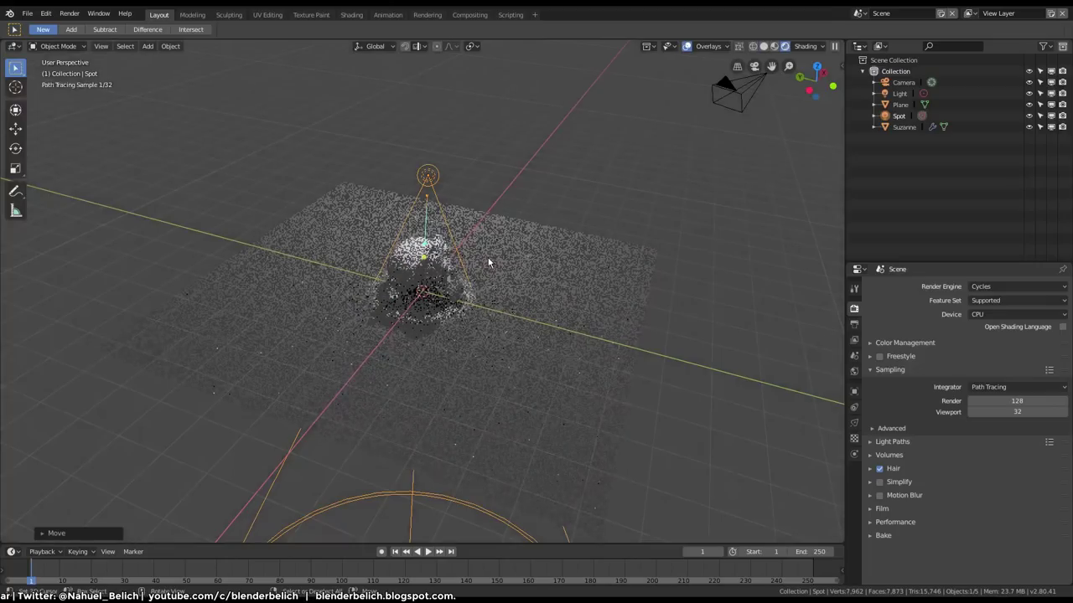
mouse_move(483, 259)
middle_mouse_down()
mouse_move(466, 201)
mouse_move(460, 244)
mouse_move(462, 163)
mouse_move(668, 123)
middle_mouse_up()
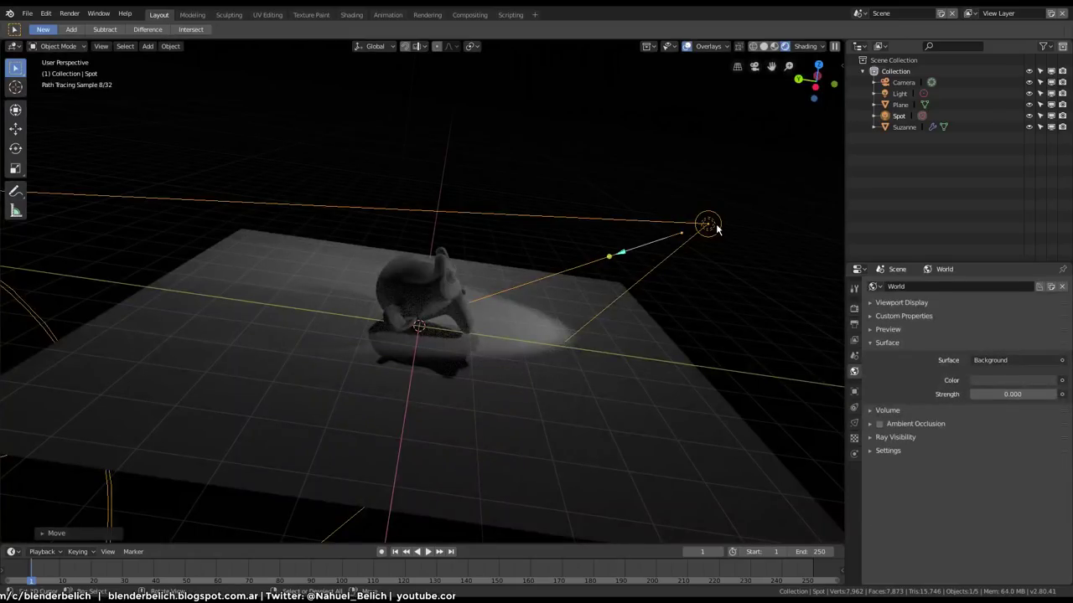
Delete the original Light object so only the spot remains.
left_click(717, 228)
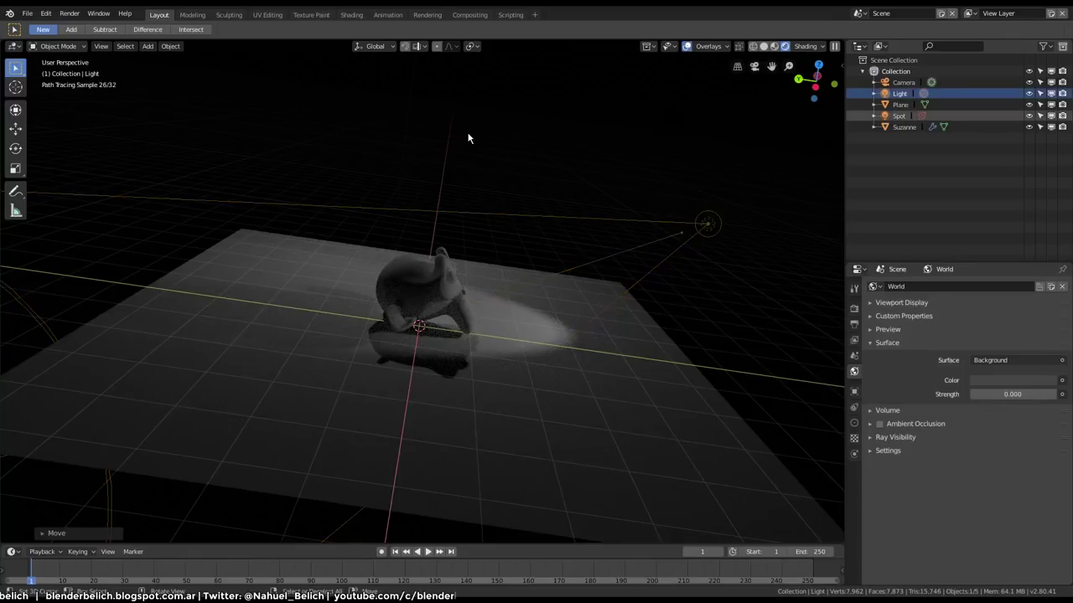
key("x")
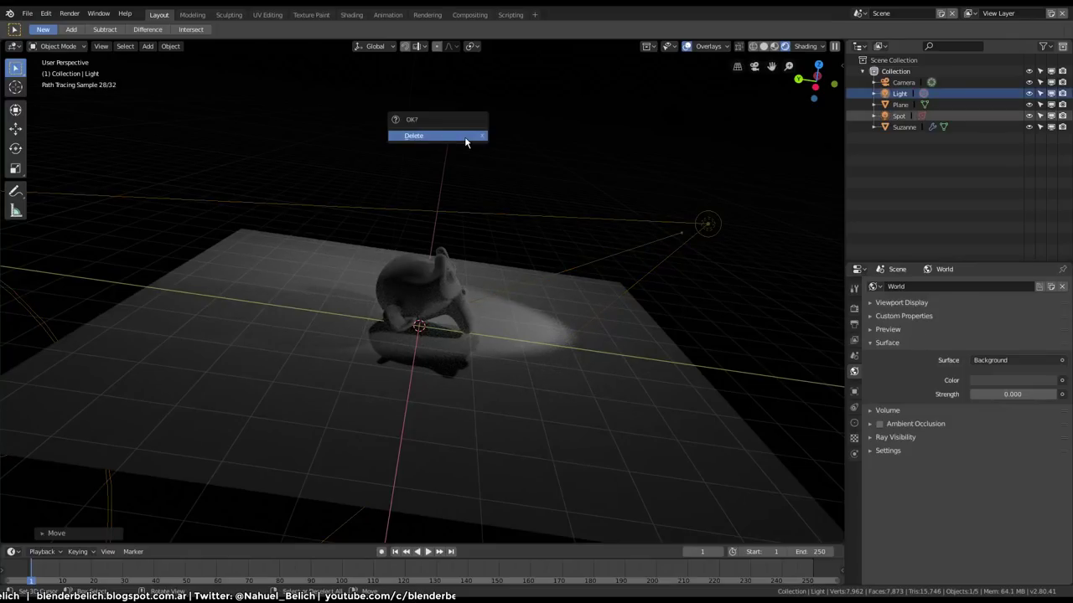
left_click(466, 143)
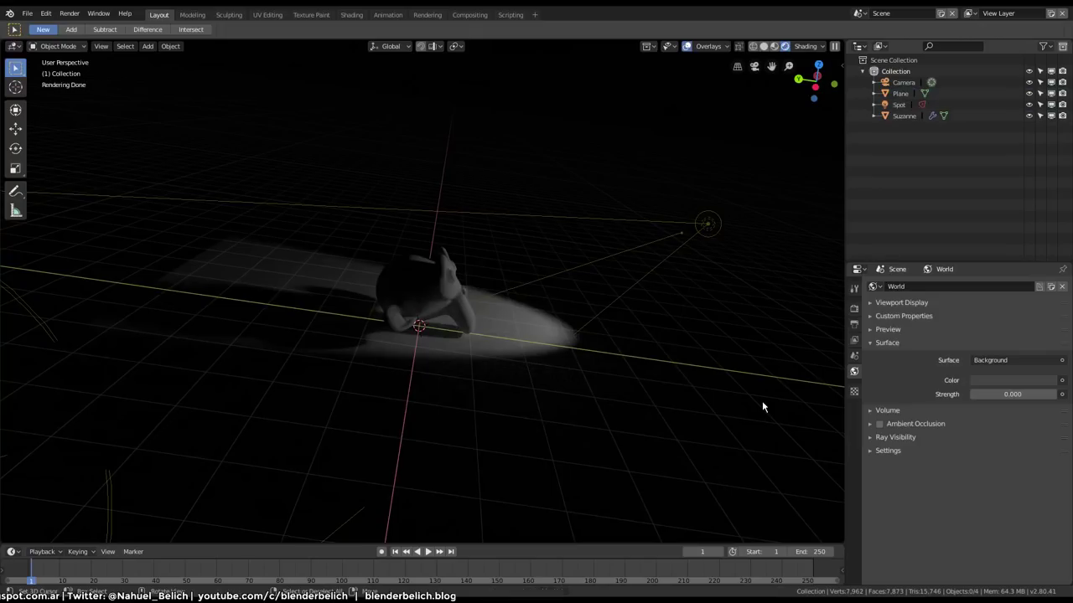
Return the viewport to solid shading and set the render engine back to Eevee.
key("z")
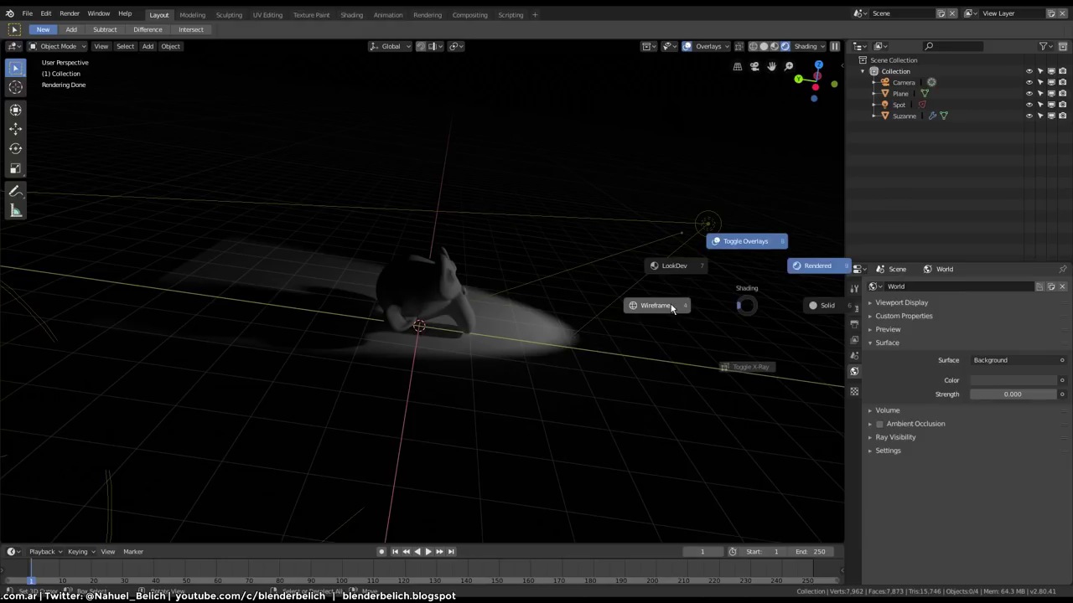
key("6")
middle_click_drag(638, 360, 662, 347)
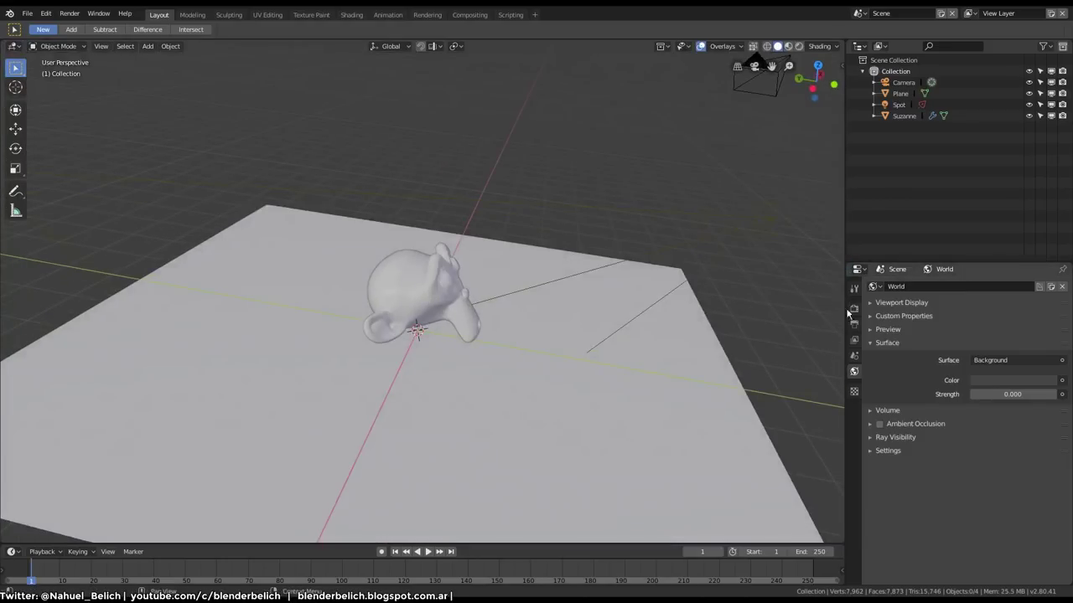
left_click(854, 309)
left_click(987, 288)
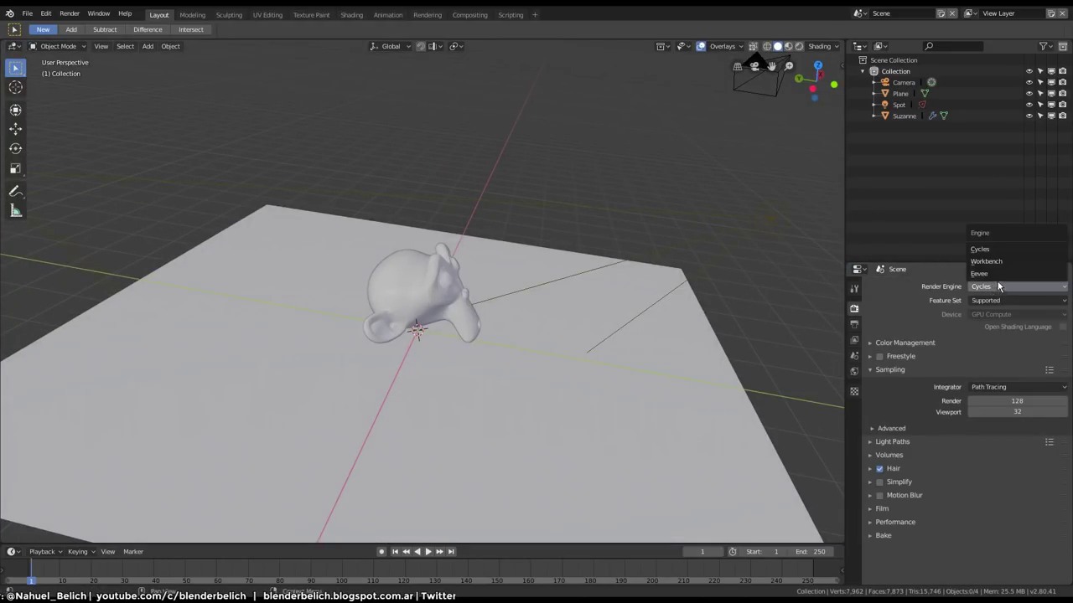
left_click(1005, 274)
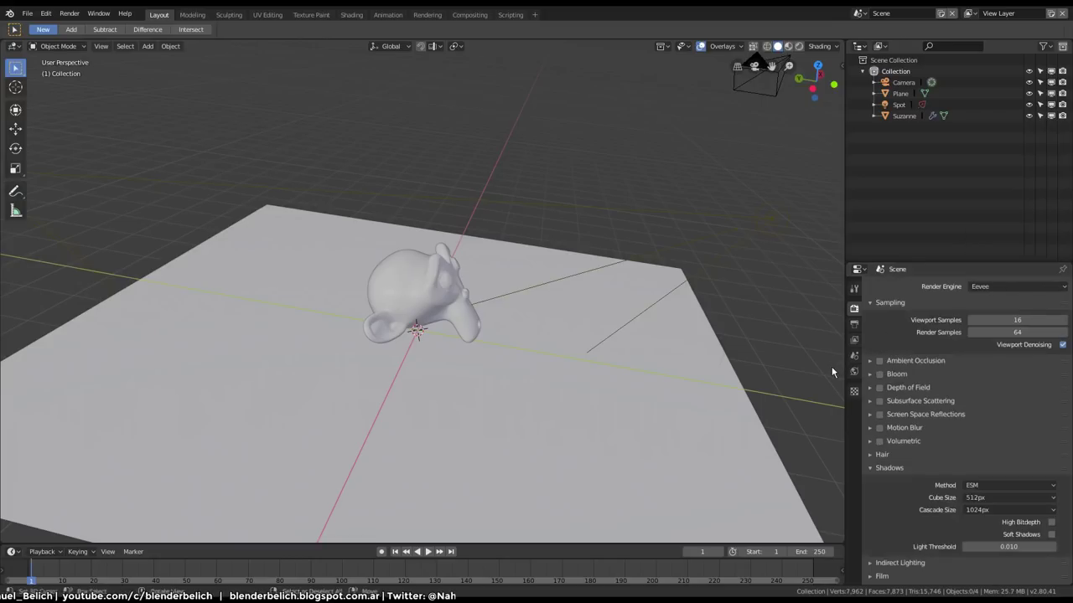
mouse_move(613, 411)
middle_mouse_down()
mouse_move(540, 392)
mouse_move(486, 418)
mouse_move(506, 403)
middle_mouse_up()
middle_click_drag(508, 332, 506, 360)
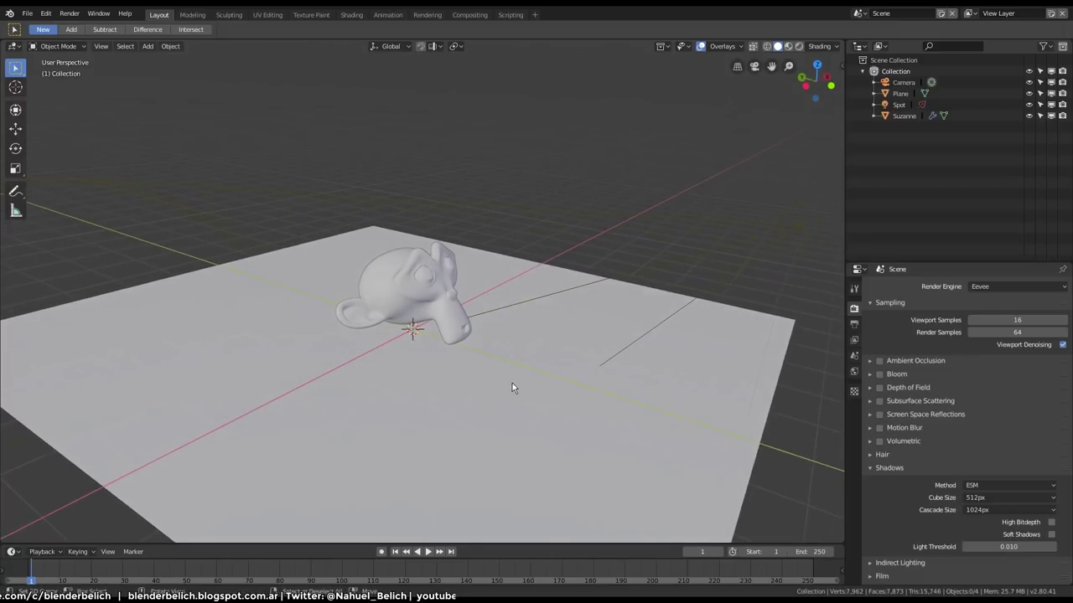
mouse_move(600, 417)
middle_mouse_down()
mouse_move(557, 393)
mouse_move(484, 476)
mouse_move(536, 425)
mouse_move(489, 450)
mouse_move(567, 400)
middle_mouse_up()
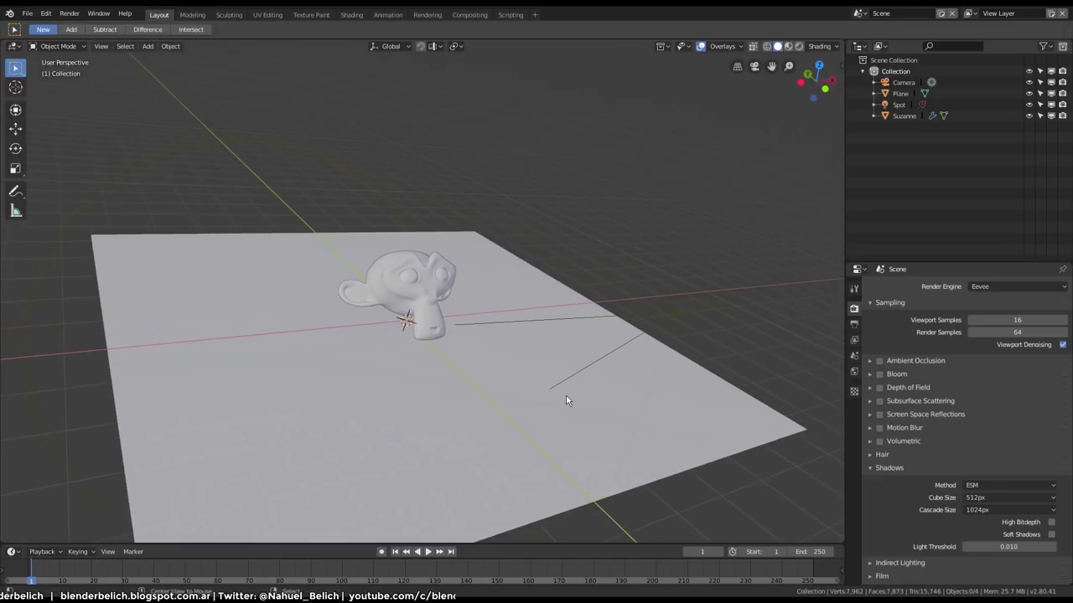
Reset the spot light's location, raise it along Z, and rotate it to aim at Suzanne.
left_click(682, 314)
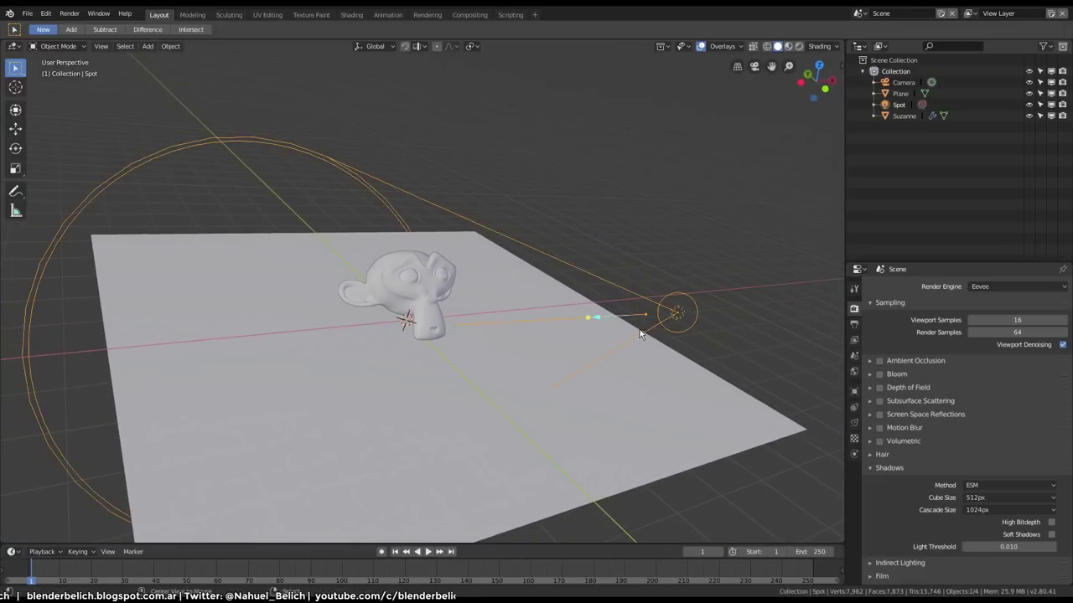
key("alt+g")
mouse_move(625, 330)
middle_mouse_down()
mouse_move(488, 369)
mouse_move(467, 418)
mouse_move(505, 402)
middle_mouse_up()
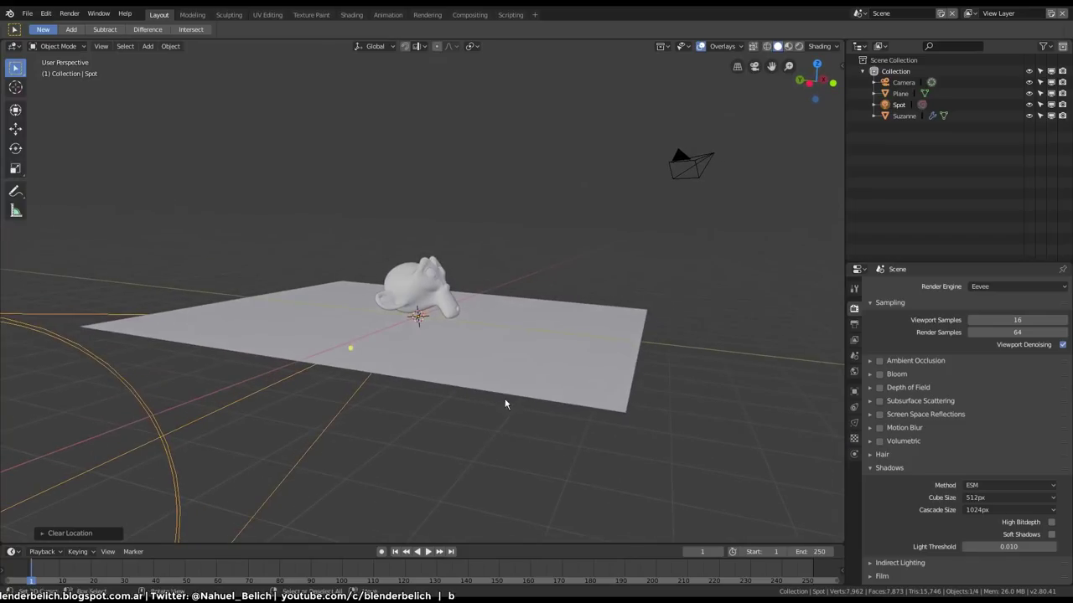
key("g")
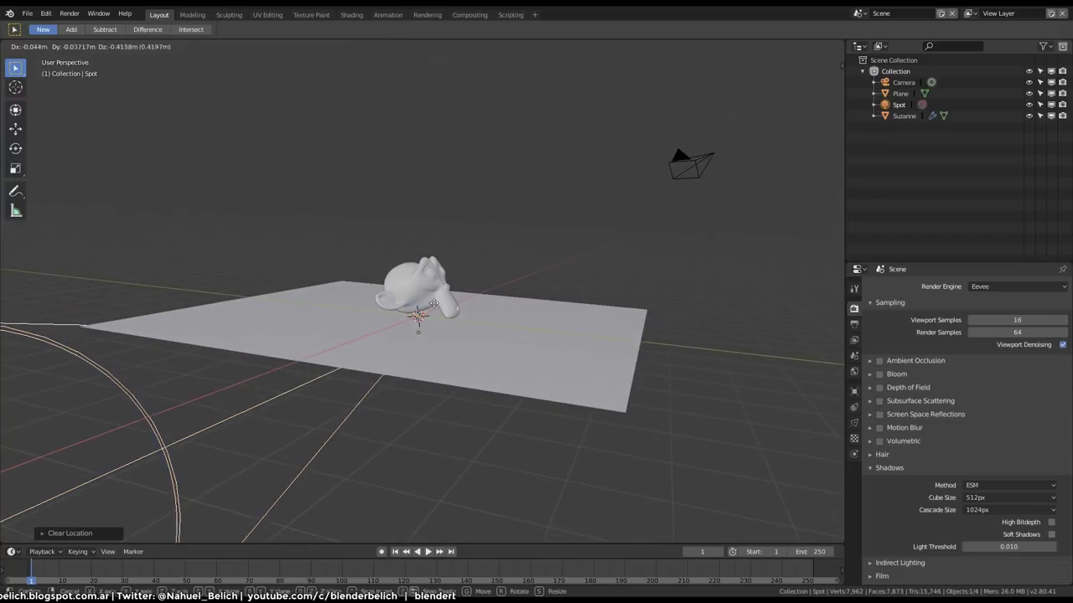
key("y")
key("z")
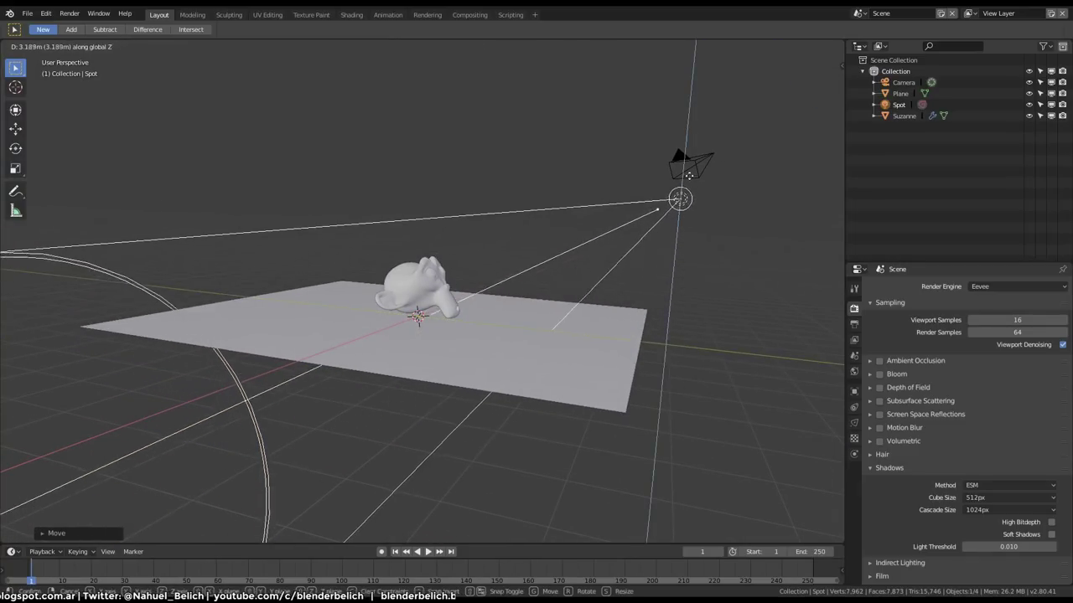
left_click(689, 163)
middle_click_drag(688, 164, 586, 293)
key("r")
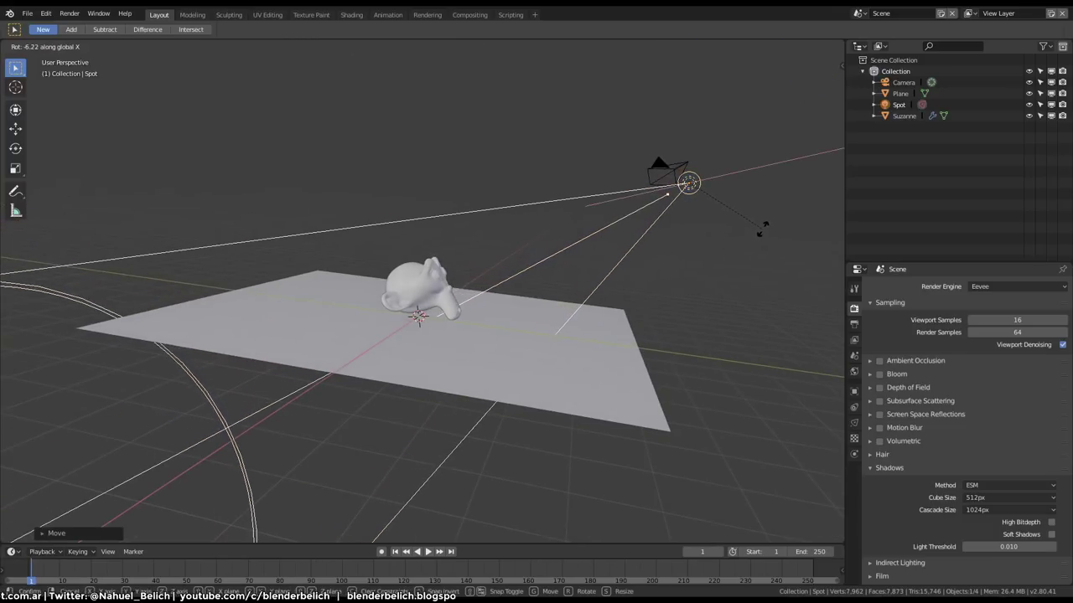
left_click(721, 309)
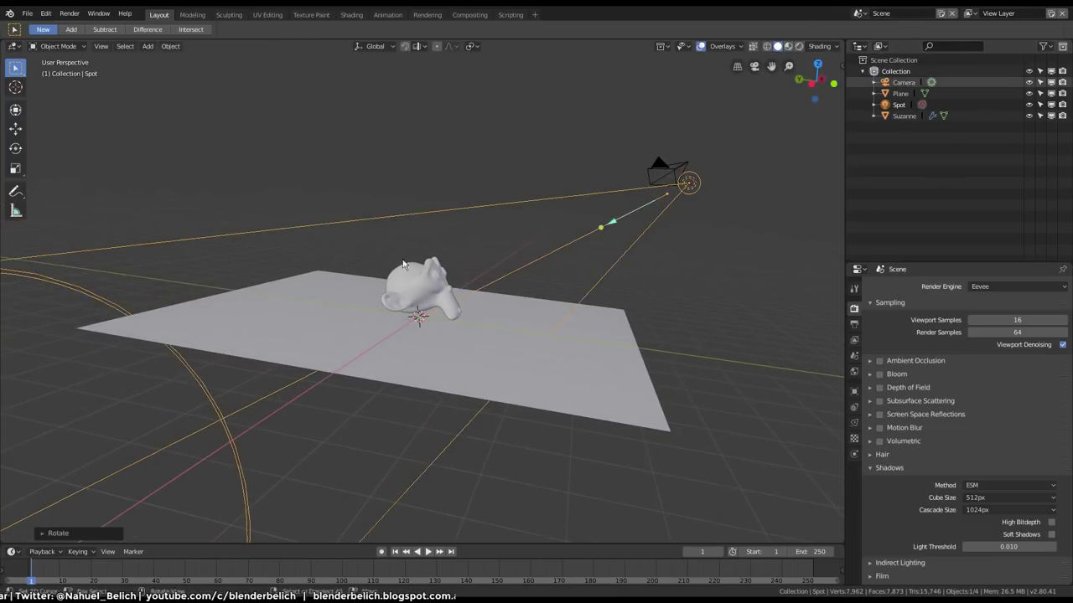
Inspect the scene from several angles, then slide the spot light along Y.
mouse_move(402, 399)
middle_mouse_down()
mouse_move(389, 481)
mouse_move(421, 403)
mouse_move(404, 351)
mouse_move(456, 351)
mouse_move(449, 357)
middle_mouse_up()
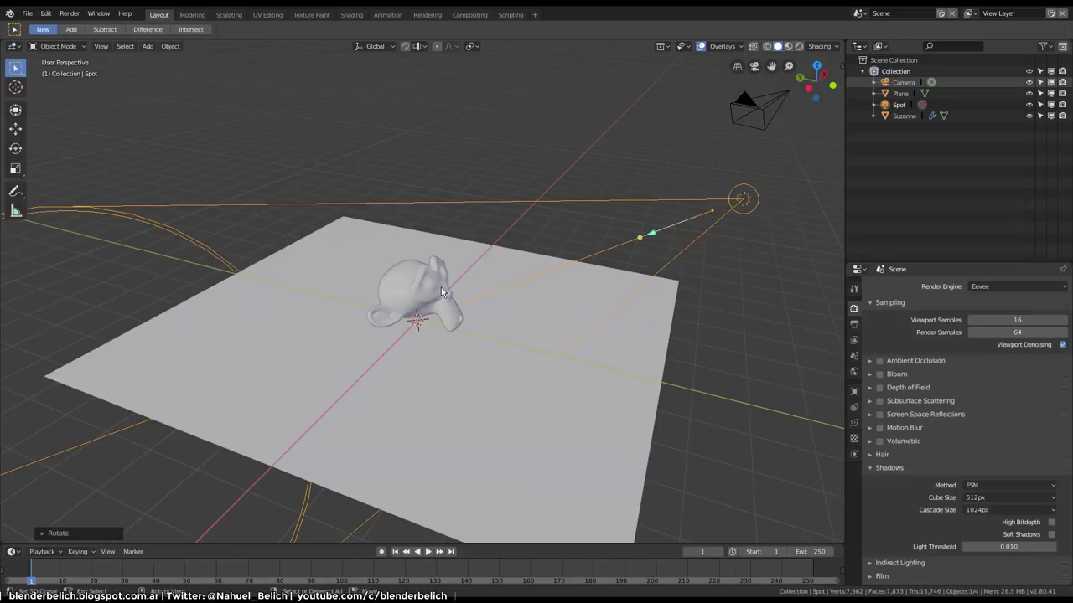
middle_click_drag(441, 287, 455, 239)
middle_click_drag(413, 289, 400, 324)
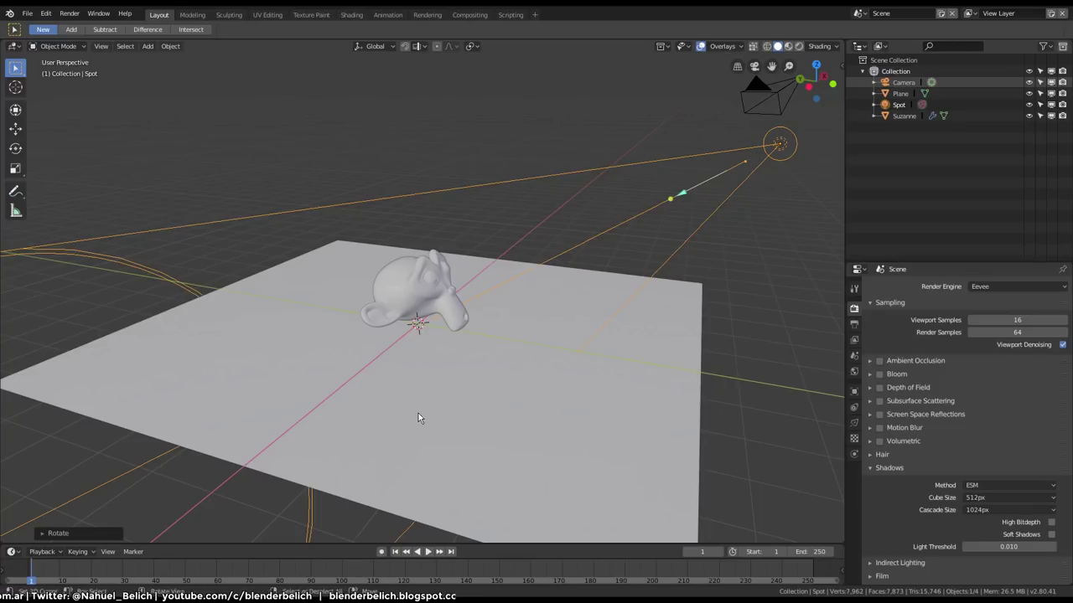
middle_click_drag(421, 387, 455, 334)
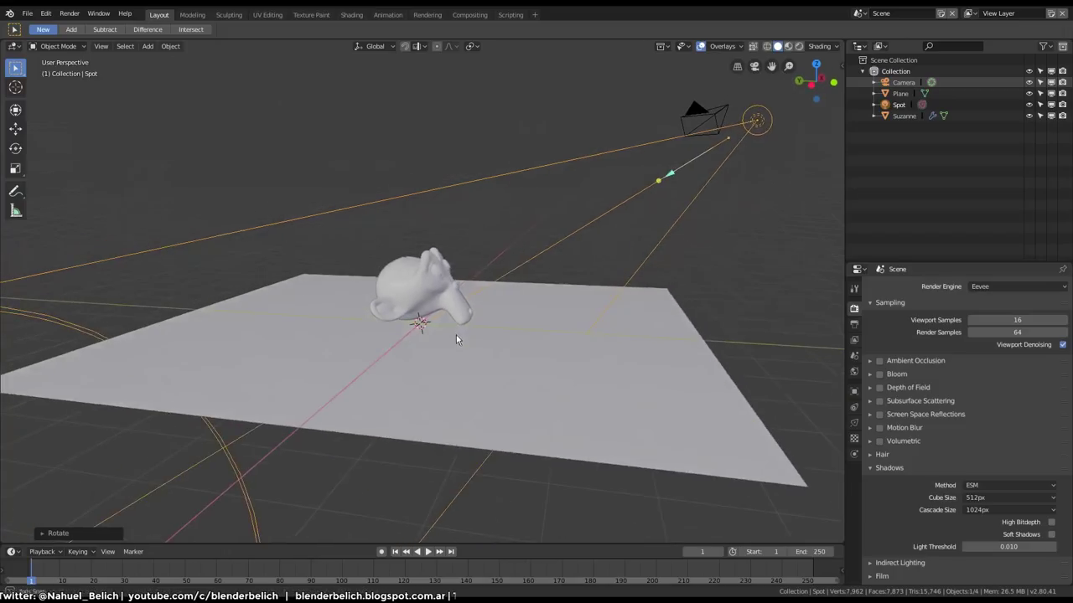
middle_click_drag(412, 379, 393, 443)
scroll(402, 419, "up", 2)
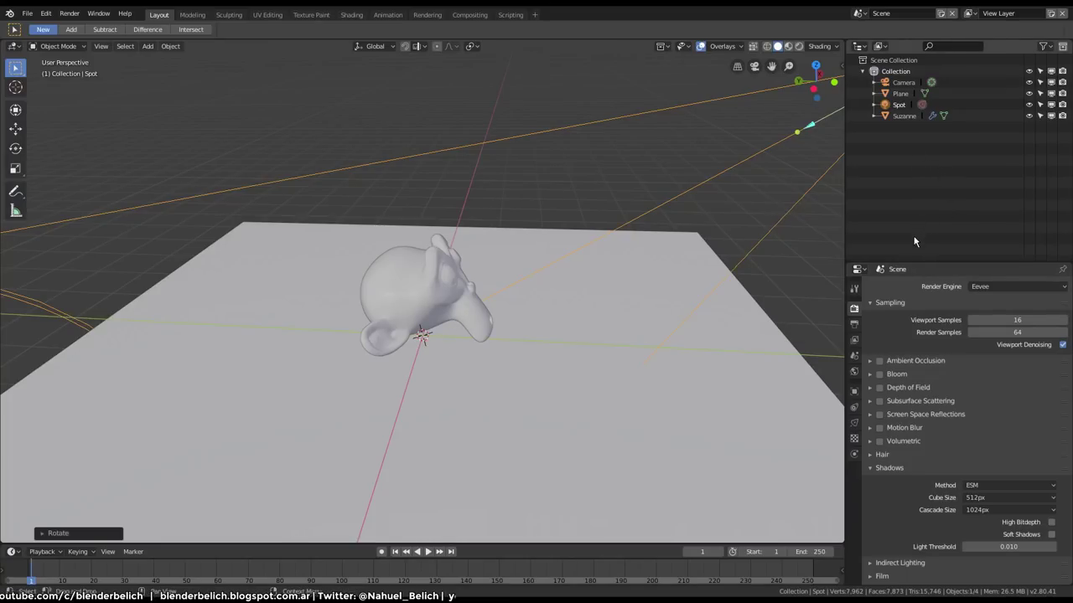
left_click_drag(889, 262, 890, 262)
middle_click_drag(495, 316, 534, 302)
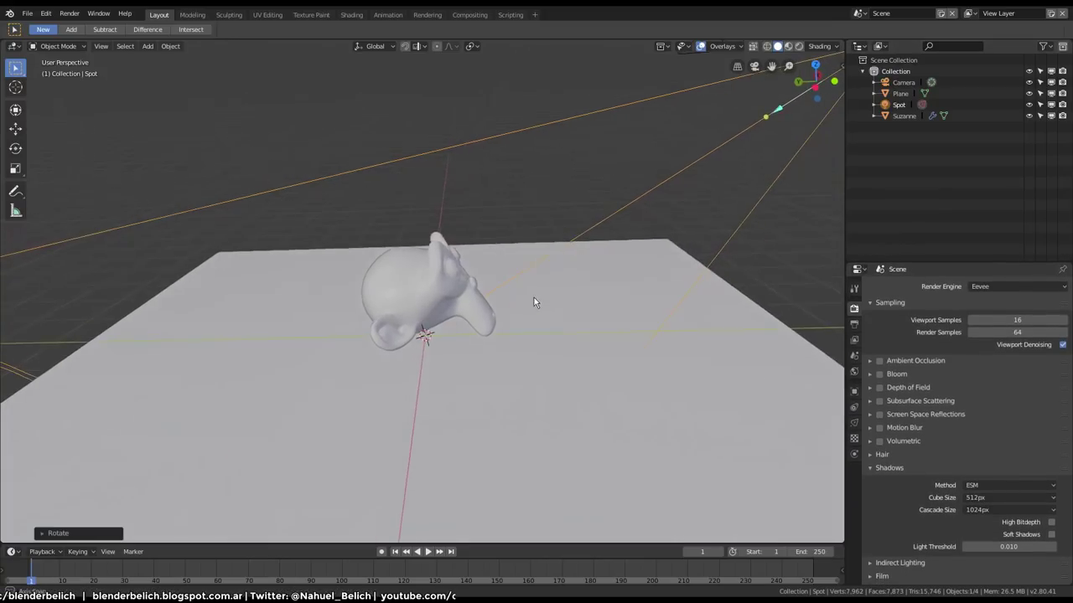
mouse_move(471, 321)
middle_mouse_down()
mouse_move(553, 266)
mouse_move(575, 297)
mouse_move(728, 199)
middle_mouse_up()
key("g")
key("y")
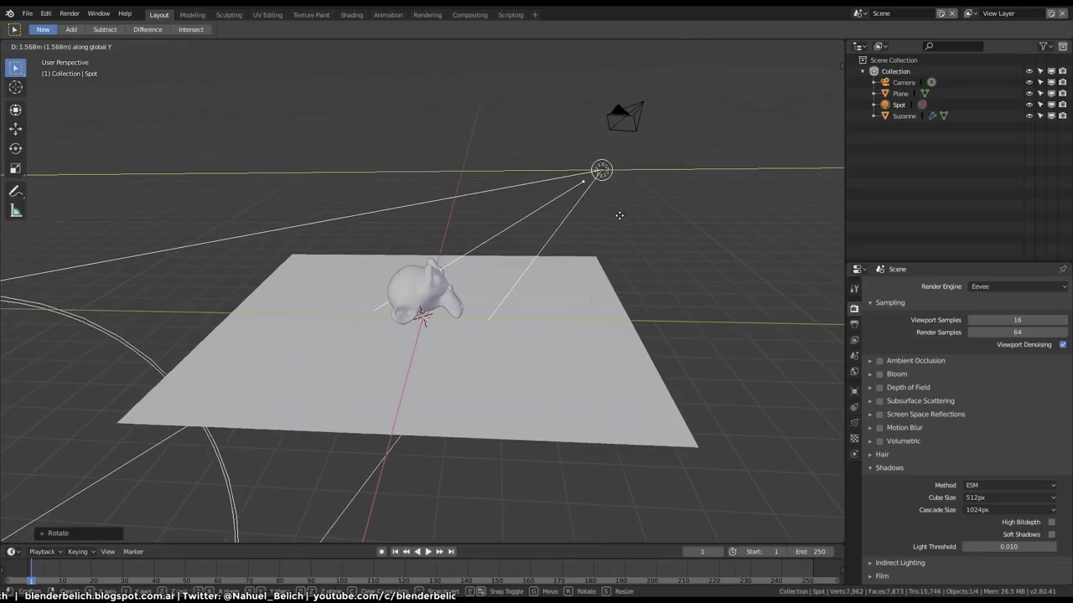
left_click(547, 245)
Reposition the spot light on the Y and Z axes, then check the render engine list.
middle_click_drag(548, 245, 525, 230)
key("g")
key("z")
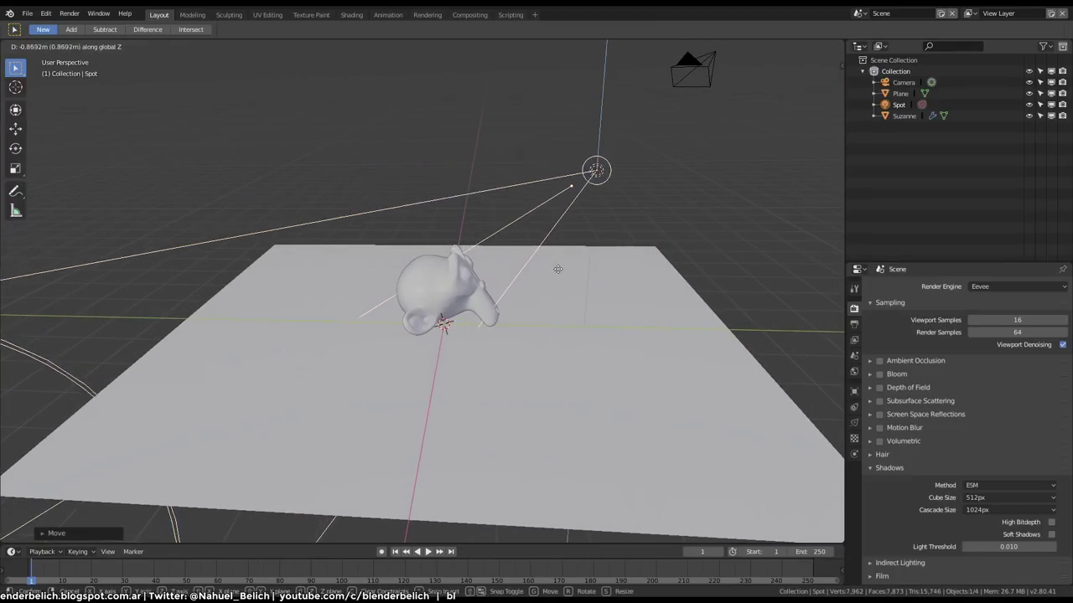
key("shift+x")
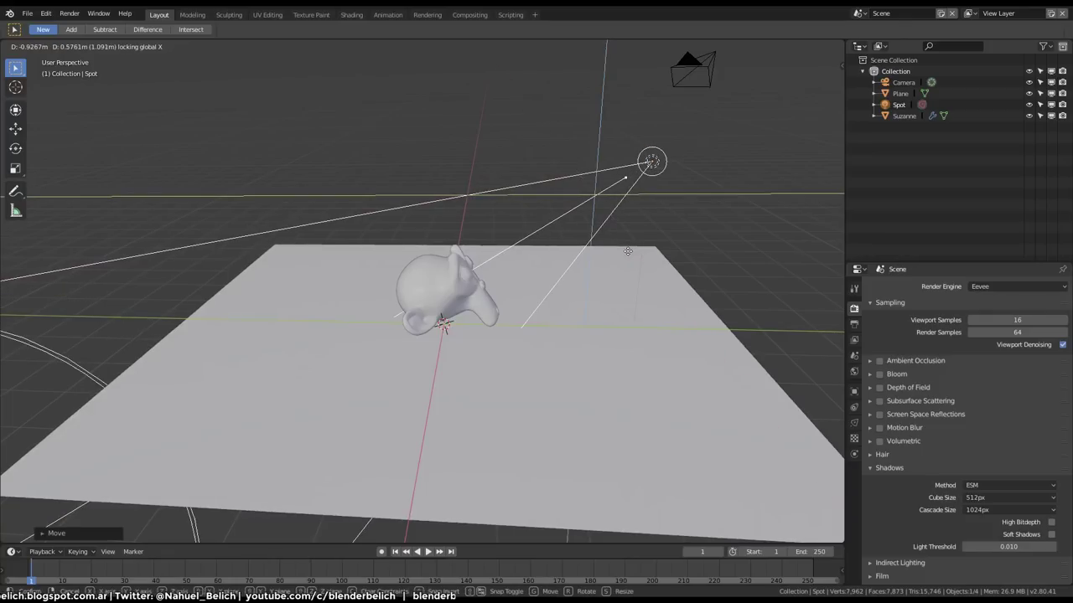
left_click(649, 240)
middle_click_drag(571, 287, 524, 354)
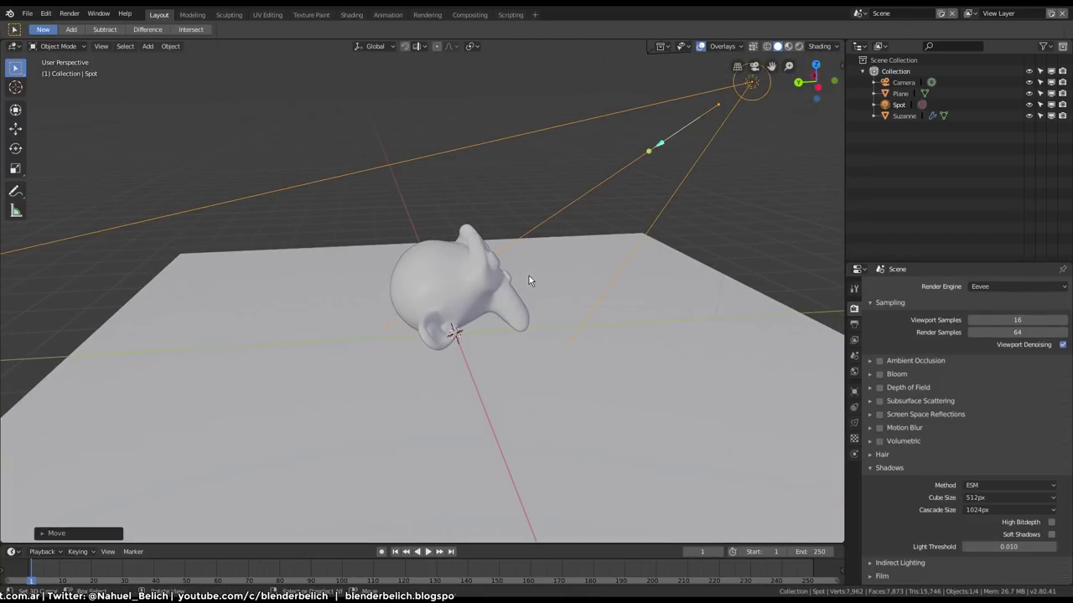
mouse_move(523, 279)
middle_mouse_down()
mouse_move(486, 334)
mouse_move(586, 310)
mouse_move(455, 354)
mouse_move(393, 346)
mouse_move(425, 348)
middle_mouse_up()
key("g")
key("y")
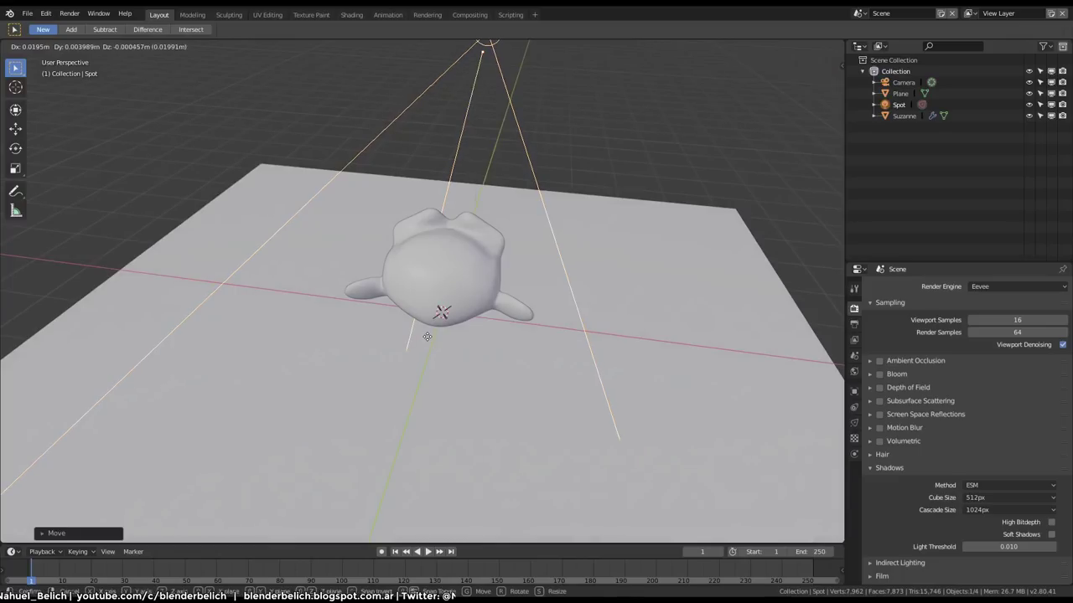
left_click(473, 324)
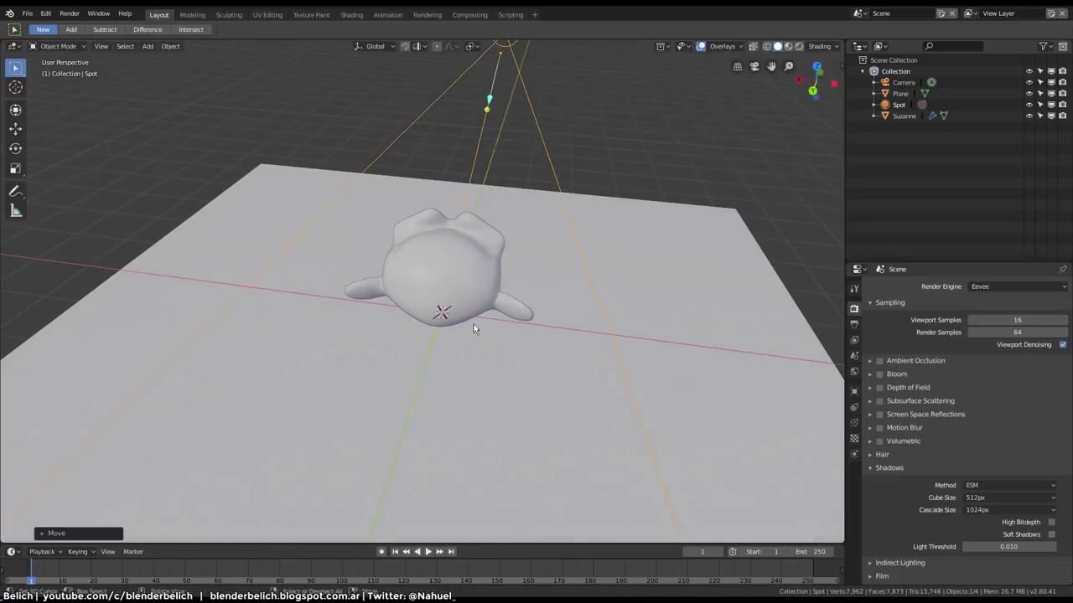
mouse_move(473, 324)
middle_mouse_down()
mouse_move(402, 333)
mouse_move(496, 348)
mouse_move(497, 361)
middle_mouse_up()
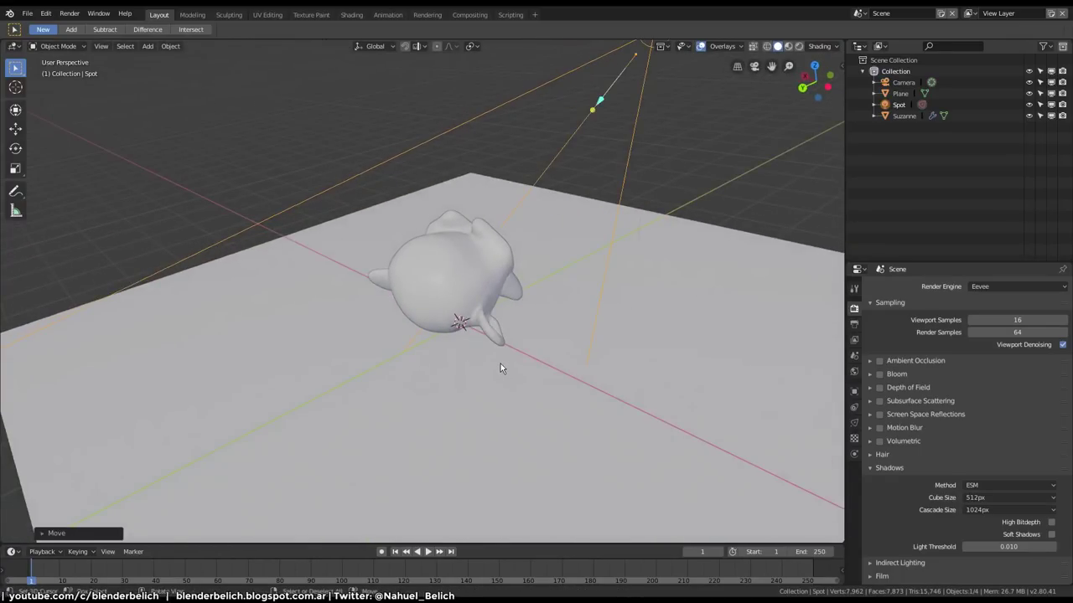
left_click(999, 287)
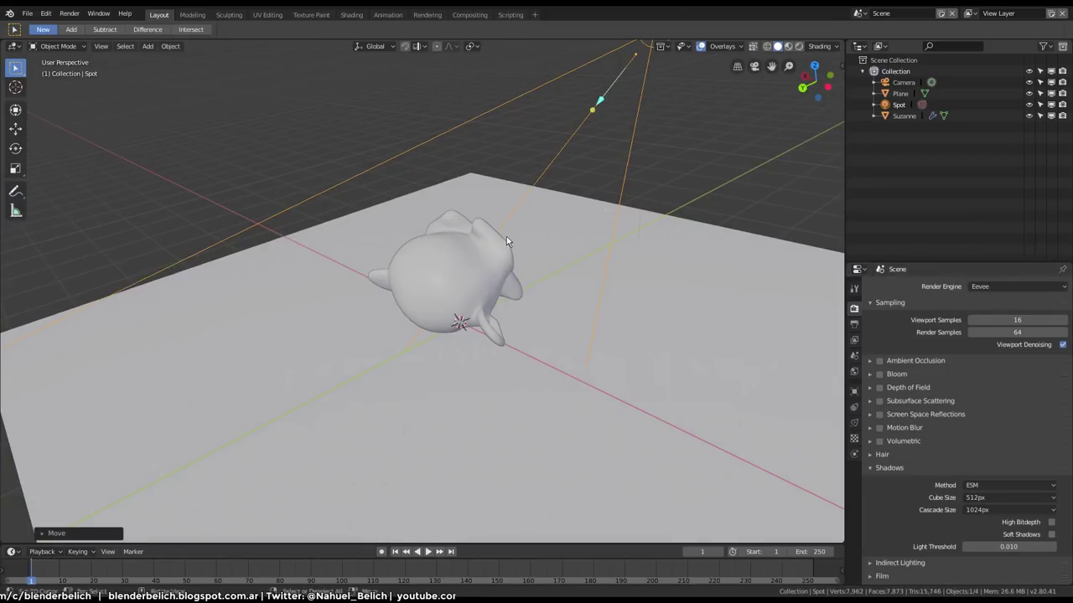
Set the interface Resolution Scale to 1.5 in Preferences > Interface and close Preferences.
key("F4")
key("p")
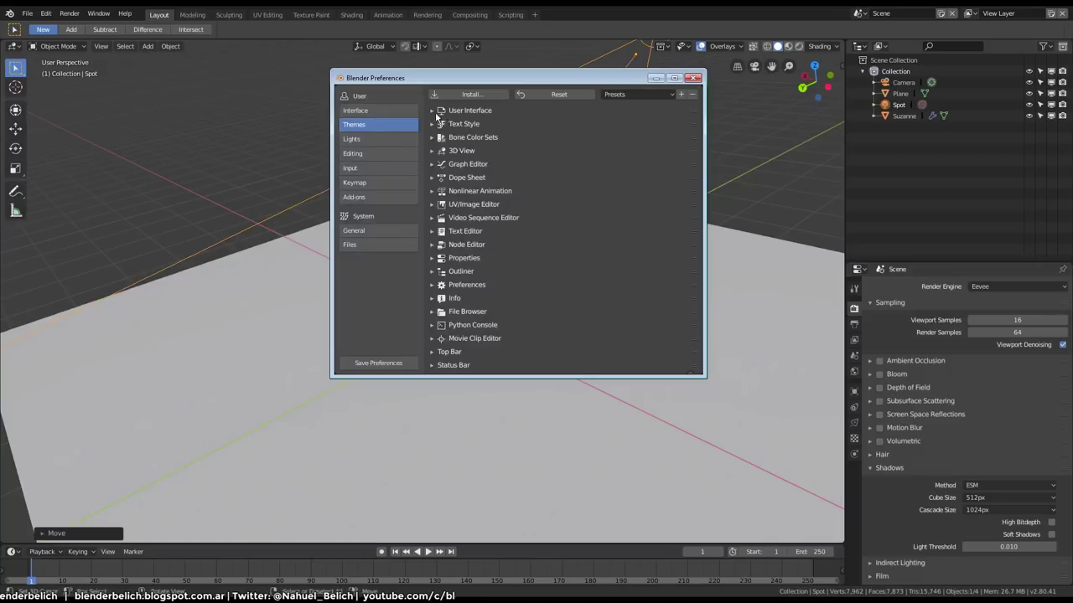
left_click(354, 109)
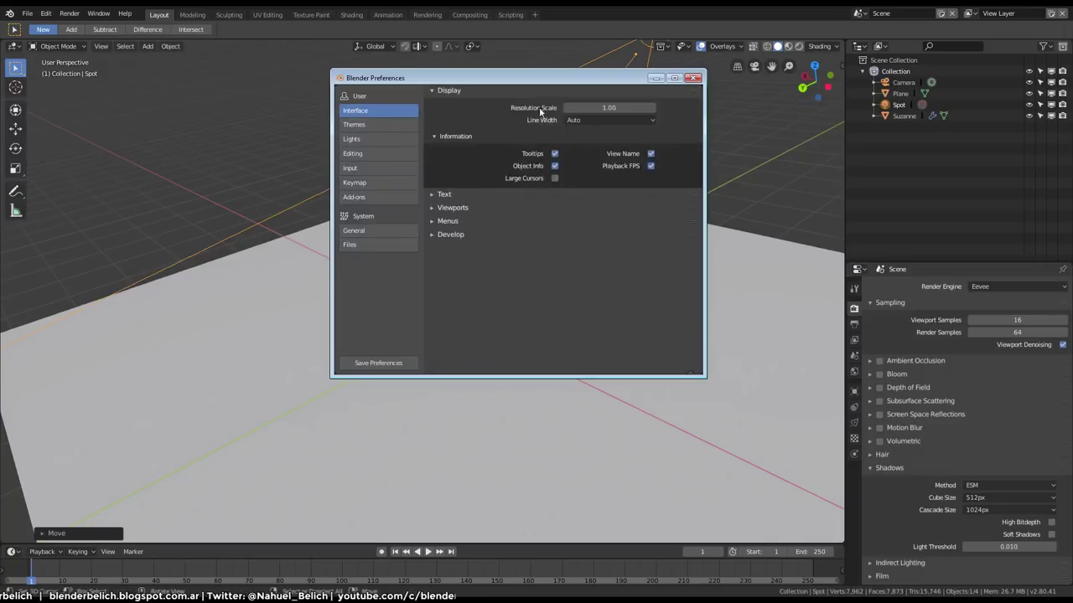
double_click(595, 107)
type("1")
key("Return")
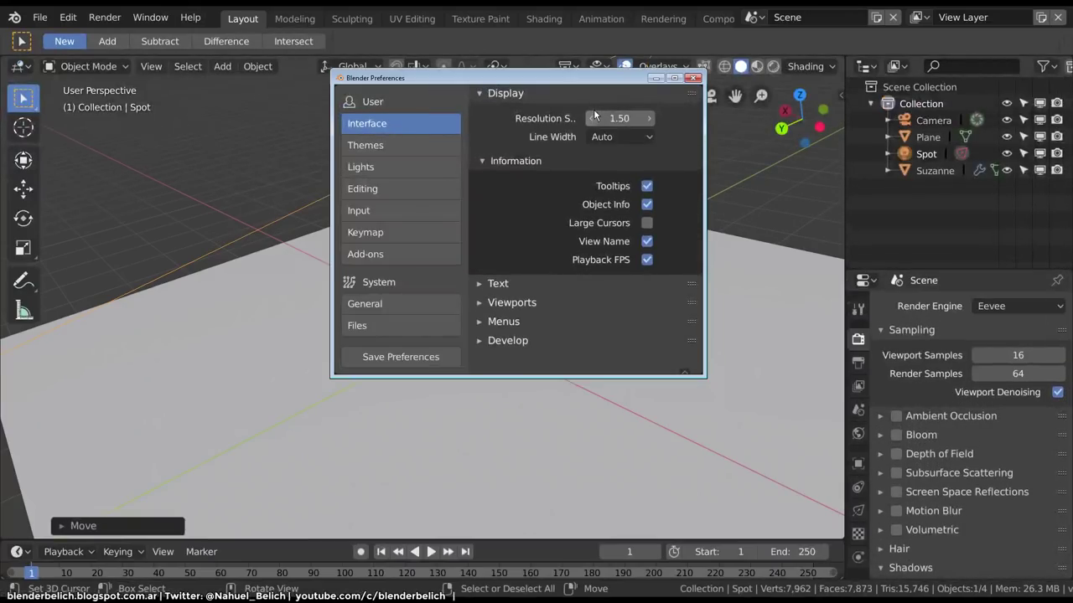
left_click(693, 84)
mouse_move(536, 239)
middle_mouse_down()
mouse_move(425, 369)
mouse_move(424, 342)
middle_mouse_up()
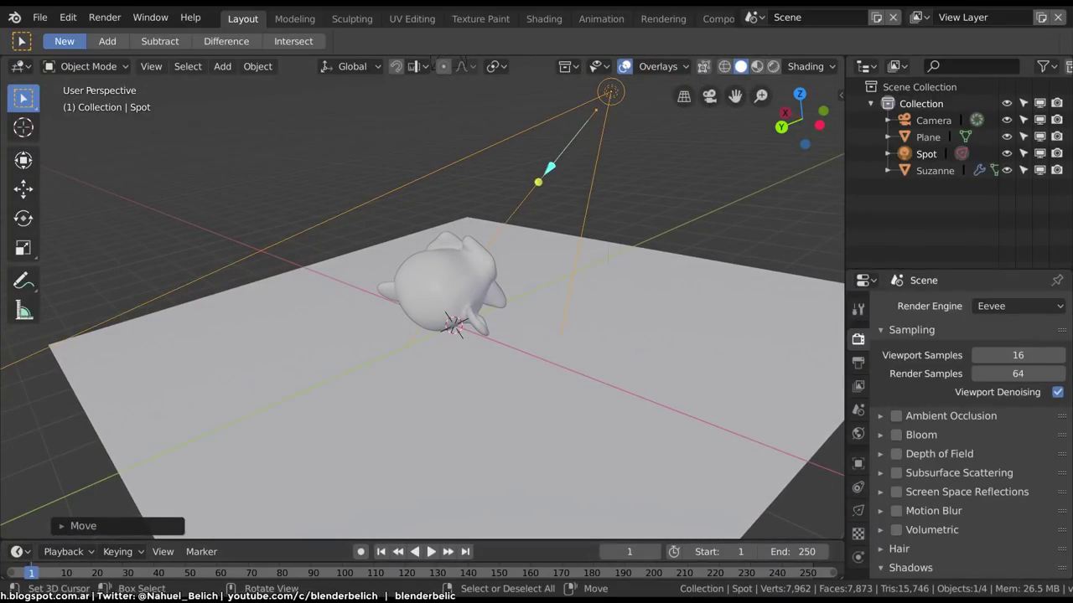
Switch the viewport to Rendered shading and zoom in on Suzanne's shadow under the spot light.
middle_click_drag(2, 538, 636, 293)
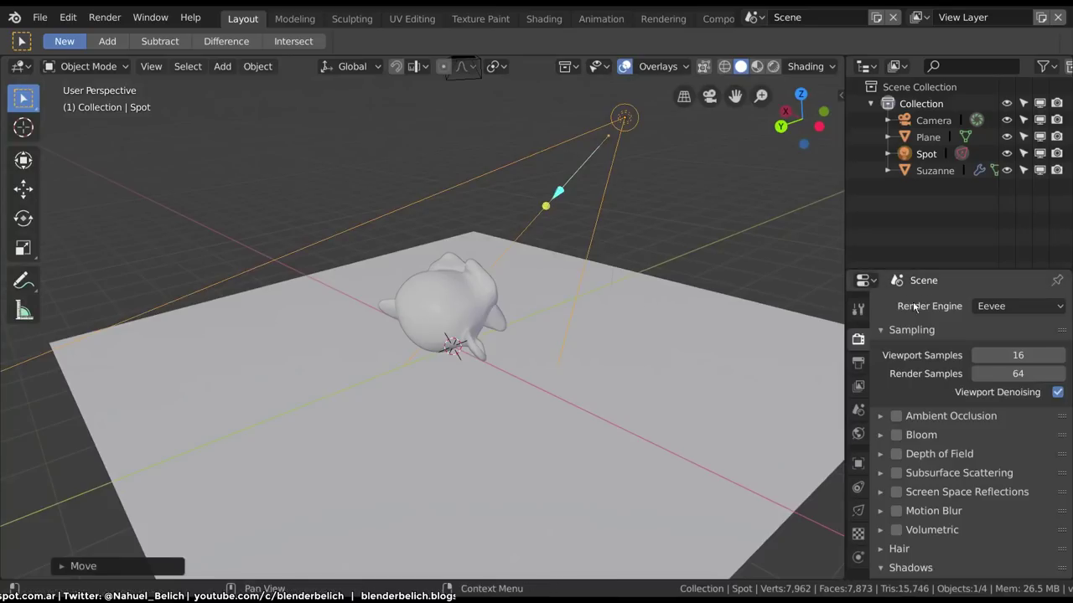
left_click(773, 68)
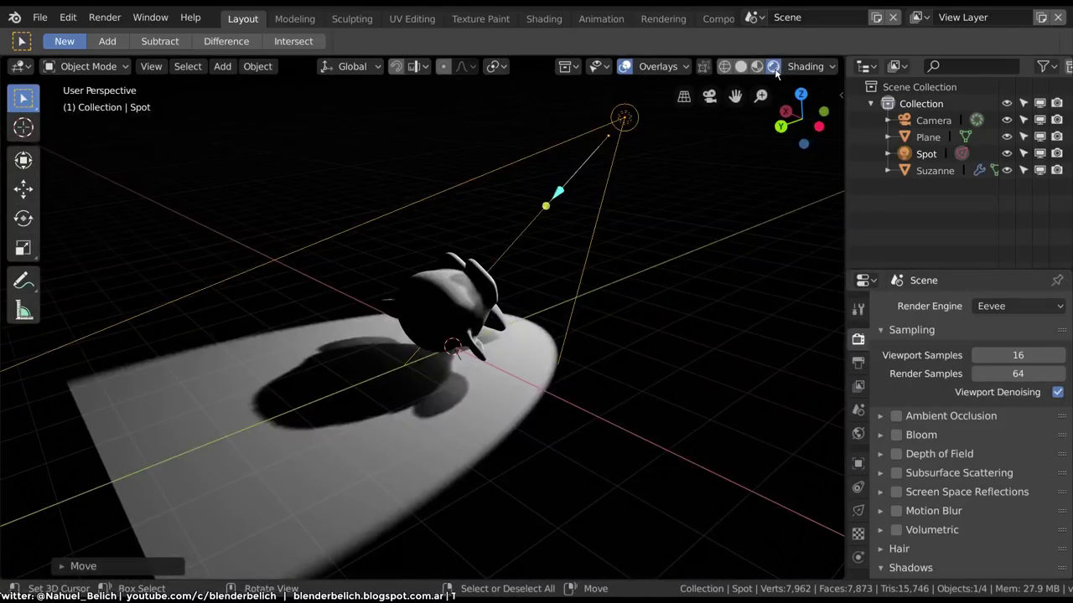
middle_click_drag(502, 362, 461, 433)
scroll(444, 406, "up", 3)
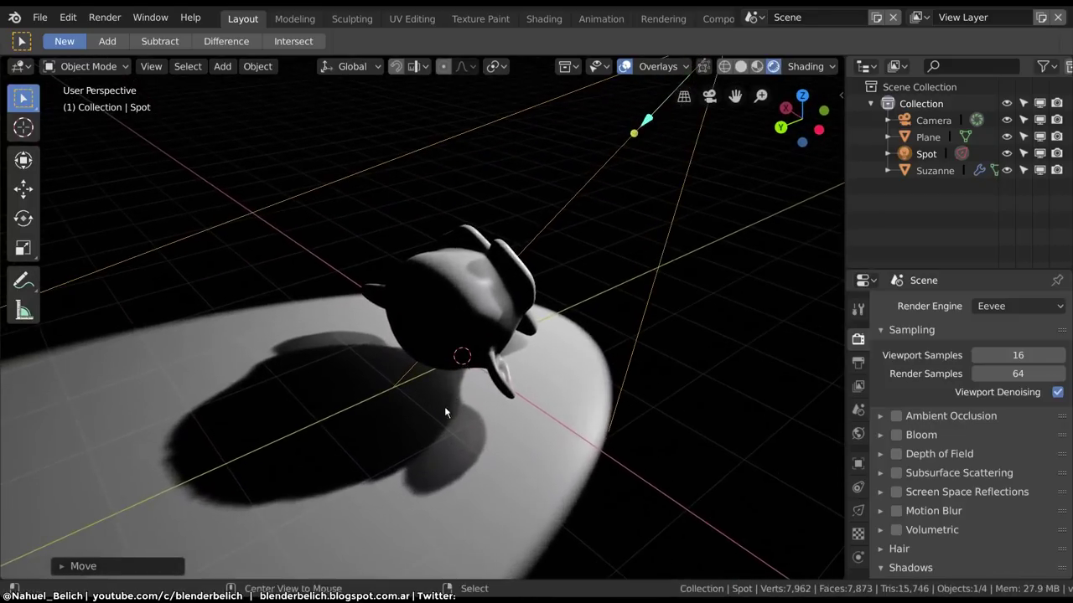
middle_click_drag(435, 389, 447, 411)
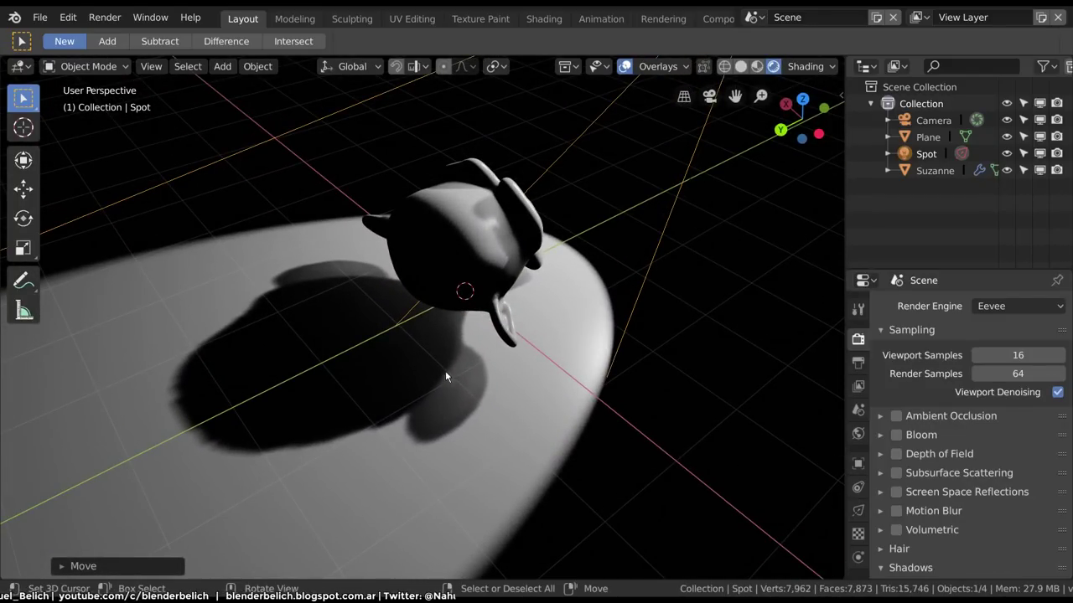
mouse_move(404, 375)
middle_mouse_down()
mouse_move(327, 310)
mouse_move(467, 297)
mouse_move(491, 341)
mouse_move(260, 400)
mouse_move(255, 475)
middle_mouse_up()
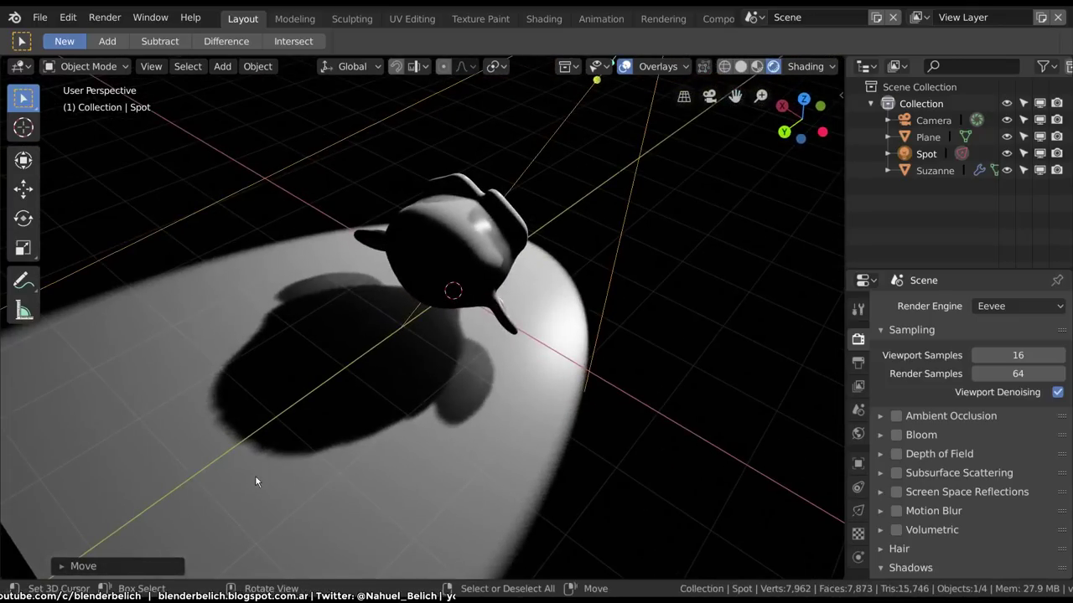
left_click_drag(244, 457, 353, 453)
left_click_drag(218, 430, 208, 374)
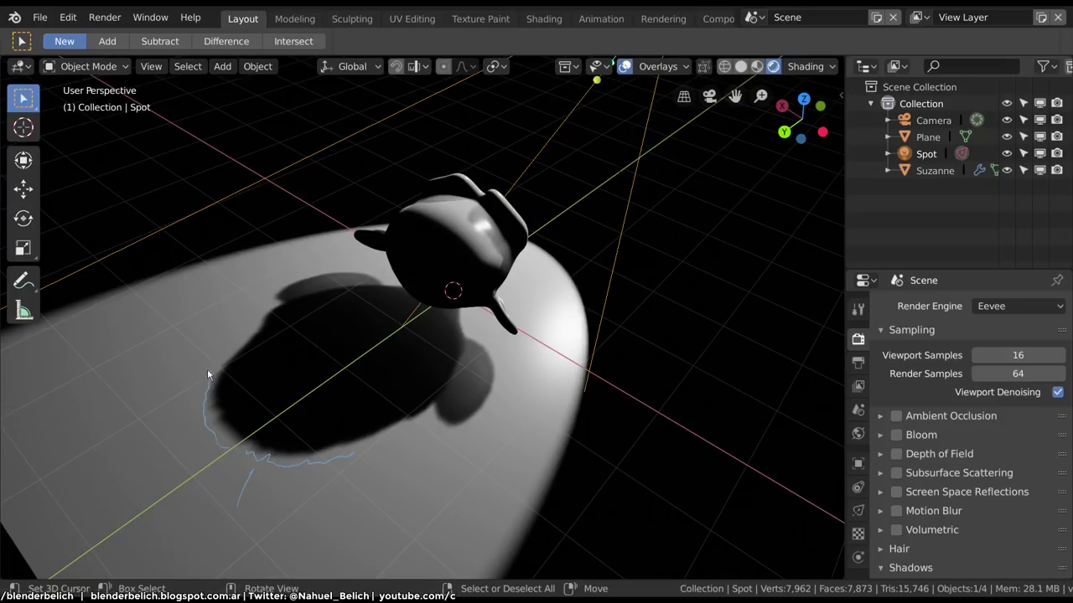
left_click_drag(471, 334, 444, 419)
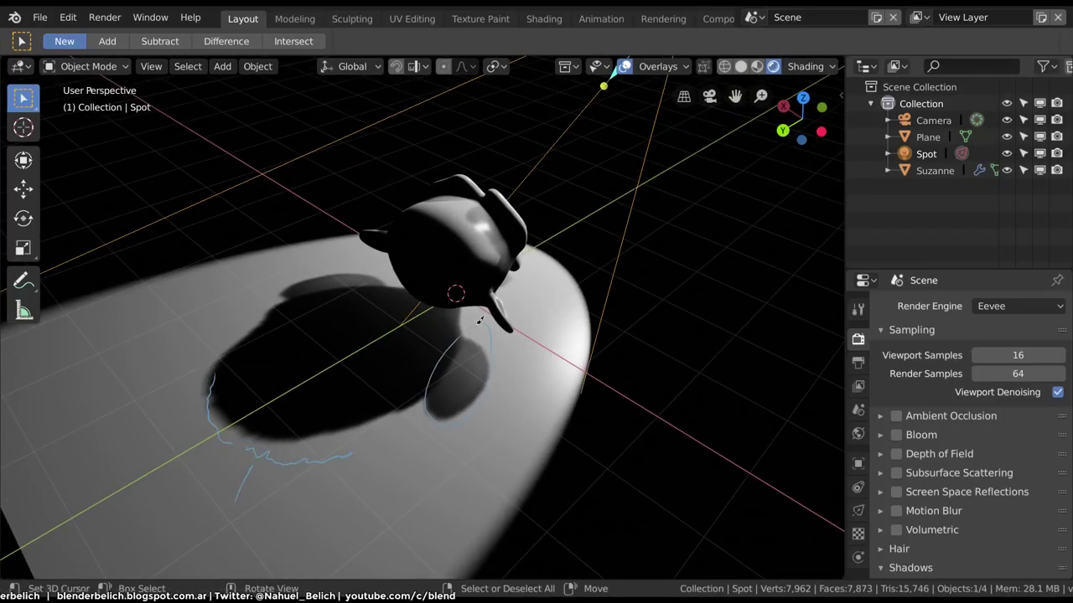
mouse_move(466, 342)
left_mouse_down()
mouse_move(471, 371)
mouse_move(445, 398)
left_mouse_up()
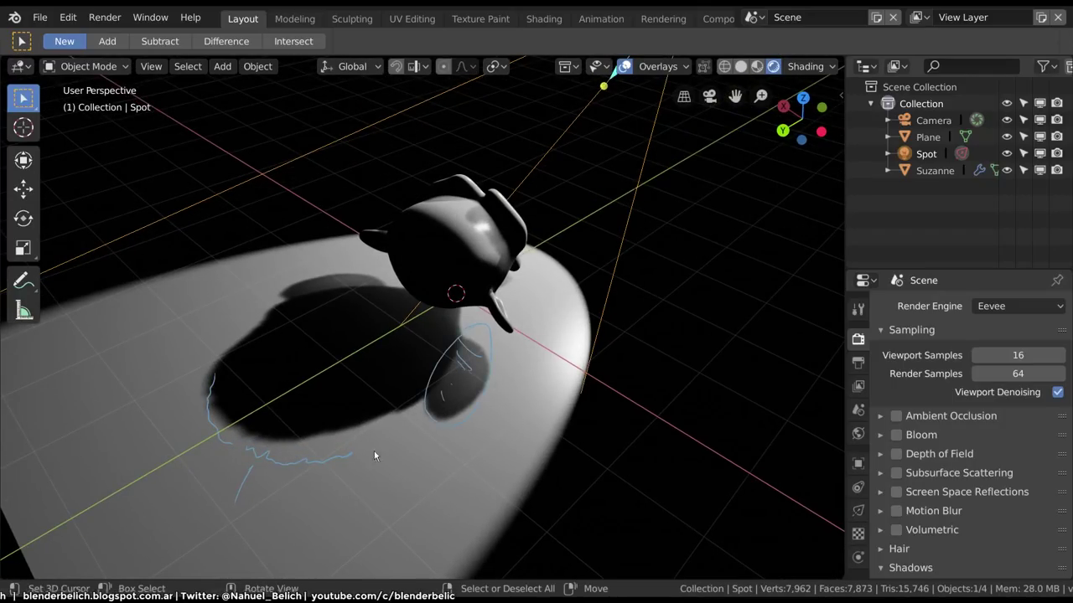
mouse_move(462, 335)
left_mouse_down("ctrl")
mouse_move(429, 394)
mouse_move(439, 407)
left_mouse_up("ctrl")
mouse_move(335, 461)
left_mouse_down("ctrl")
mouse_move(248, 453)
mouse_move(211, 369)
mouse_move(244, 465)
left_mouse_up("ctrl")
mouse_move(248, 452)
middle_mouse_down()
mouse_move(378, 395)
mouse_move(380, 368)
middle_mouse_up()
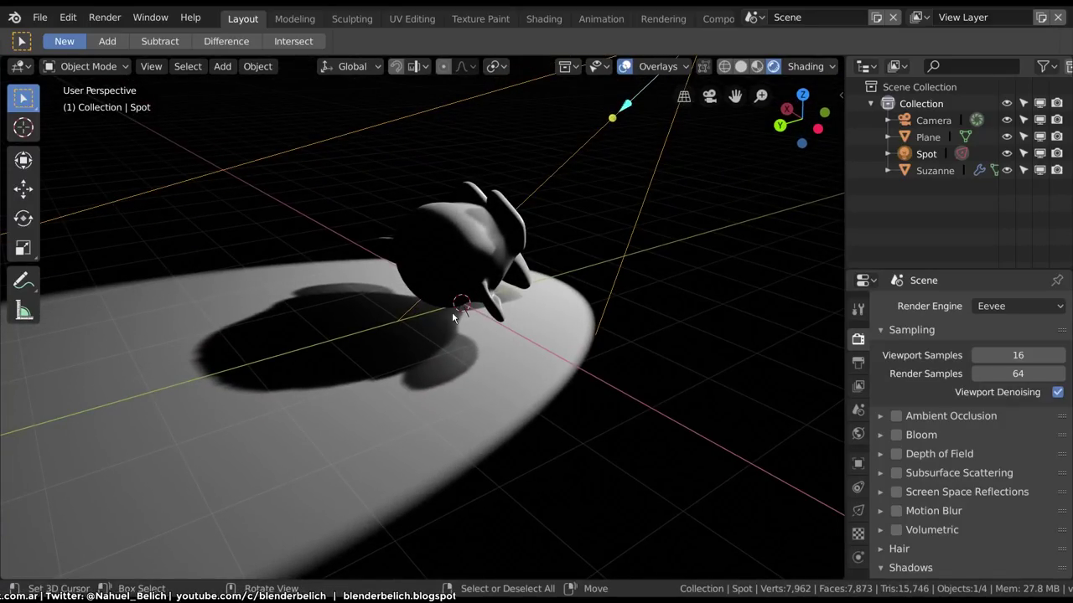
middle_click_drag(449, 344, 444, 373)
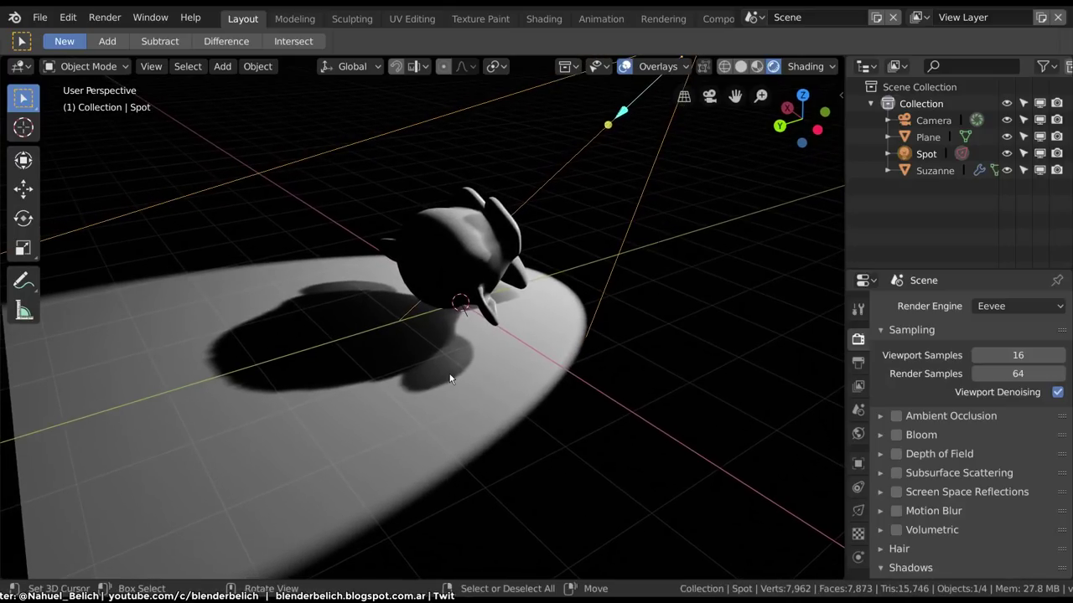
mouse_move(469, 384)
left_mouse_down()
mouse_move(317, 397)
mouse_move(197, 360)
mouse_move(303, 292)
mouse_move(409, 295)
left_mouse_up()
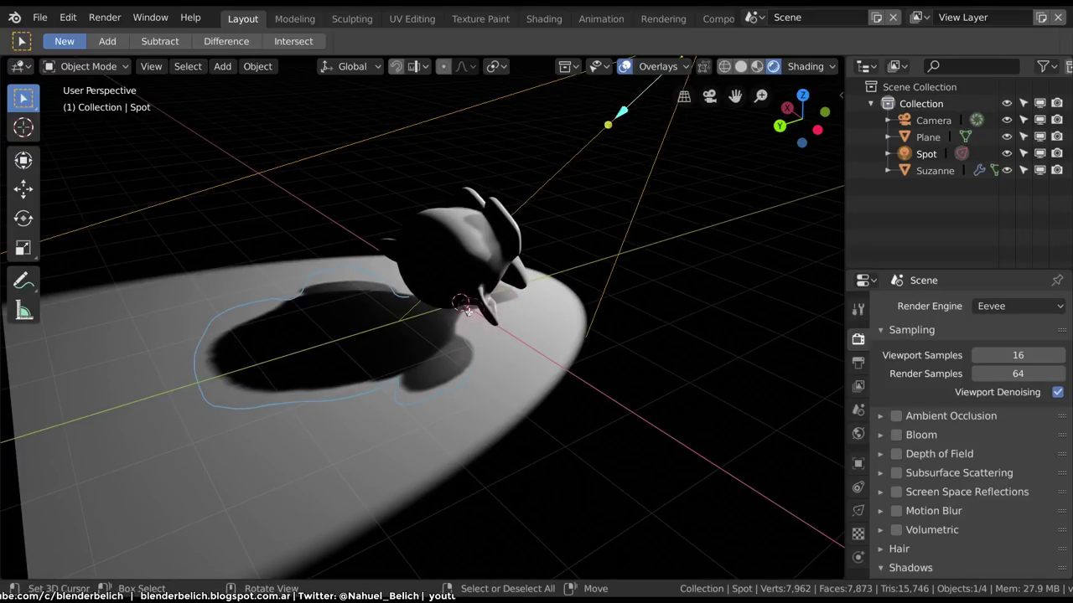
mouse_move(467, 312)
left_mouse_down("ctrl")
mouse_move(313, 274)
mouse_move(240, 307)
mouse_move(205, 405)
mouse_move(409, 368)
mouse_move(355, 394)
left_mouse_up("ctrl")
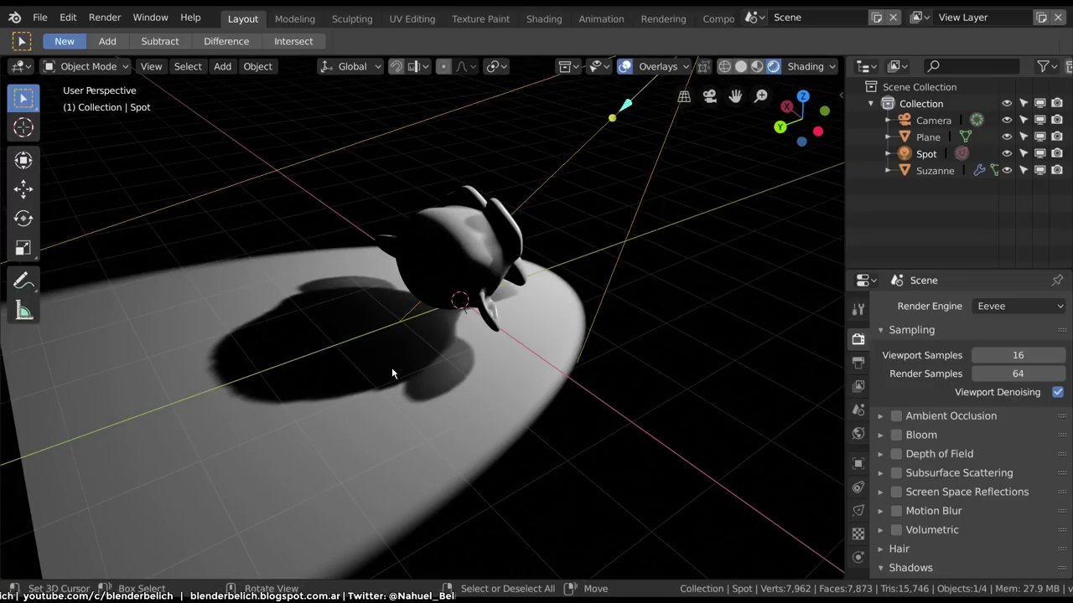
Slightly rotate the spot light and enlarge the properties area to fill the right column.
key("r")
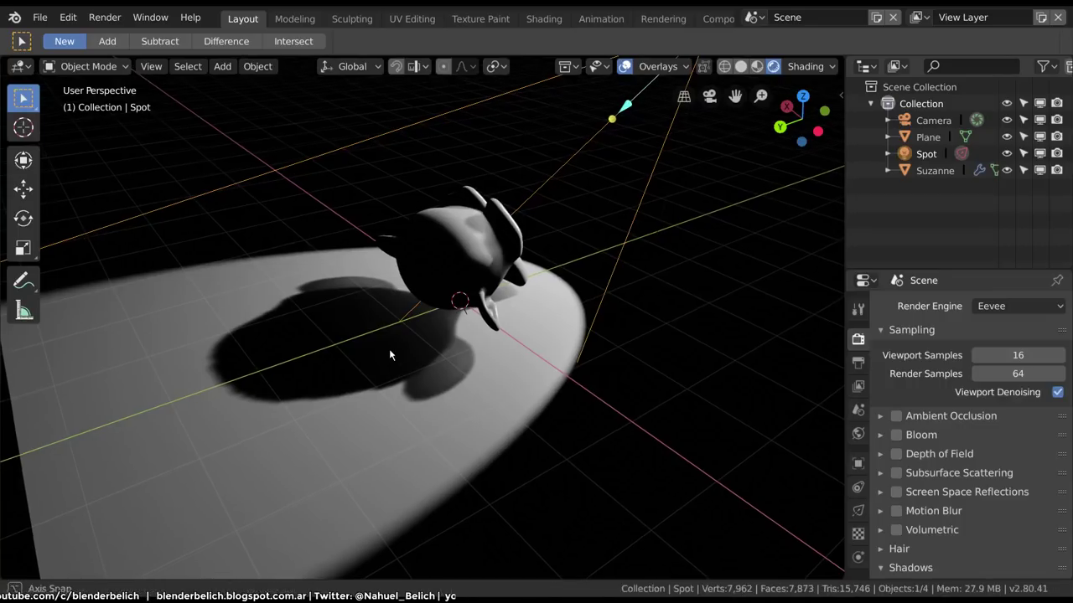
left_click(395, 374)
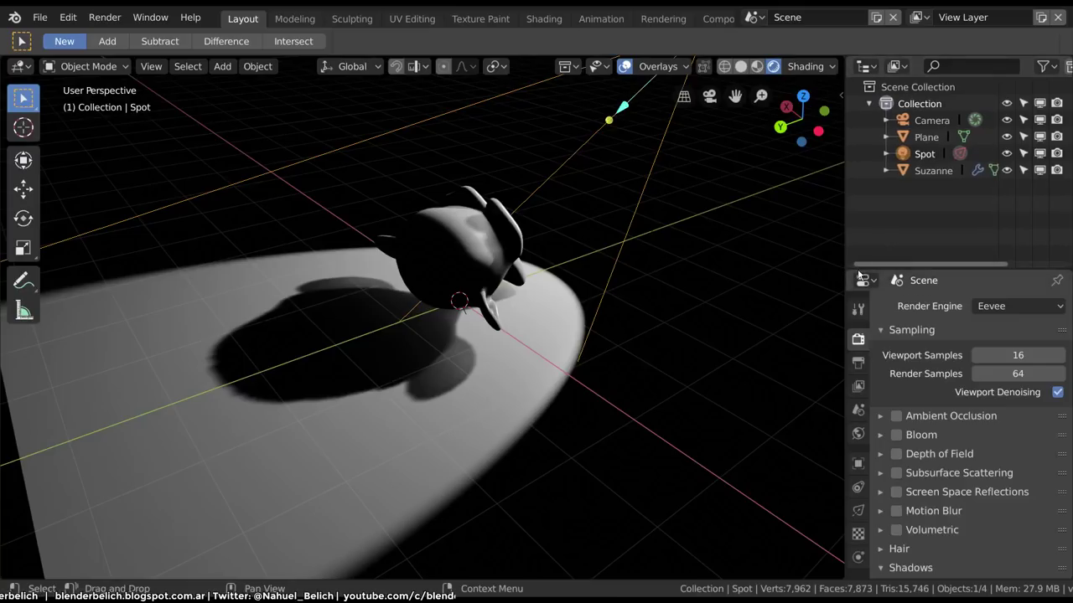
left_click_drag(864, 269, 872, 135)
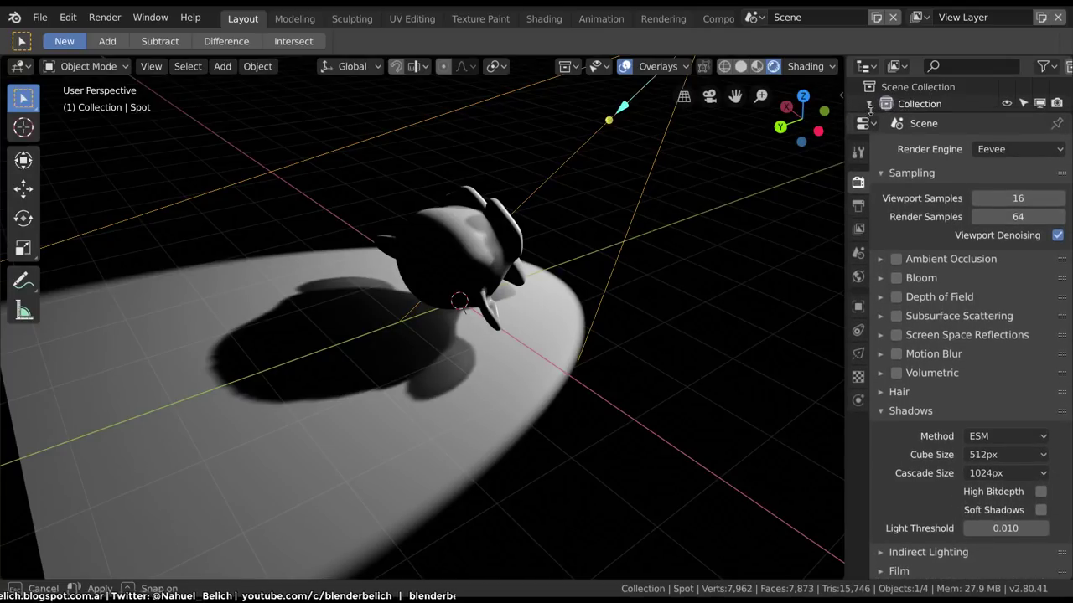
left_click_drag(872, 136, 867, 118)
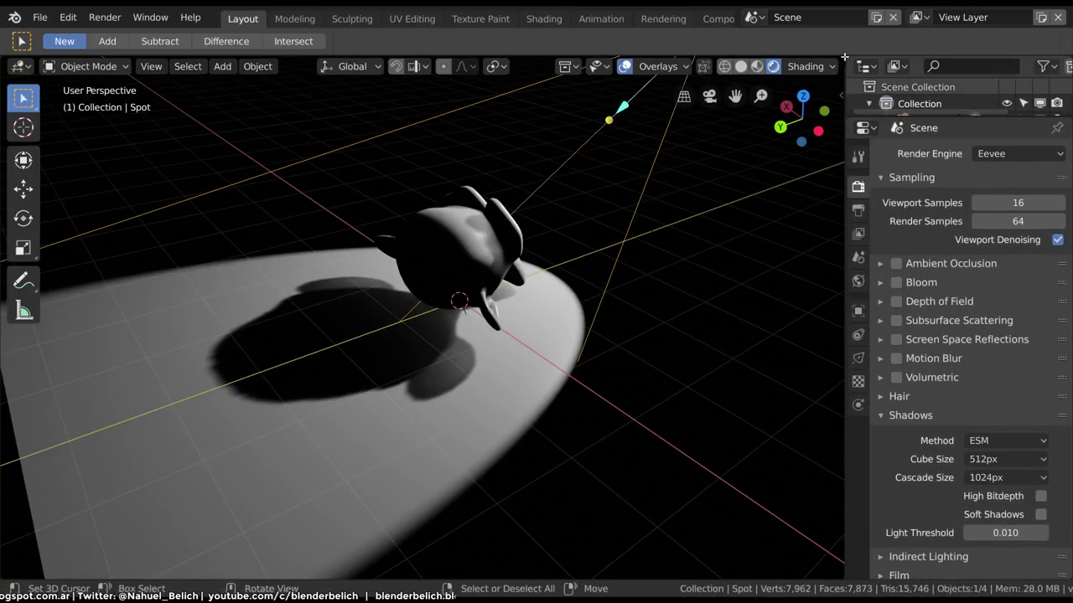
left_click_drag(845, 57, 1059, 73)
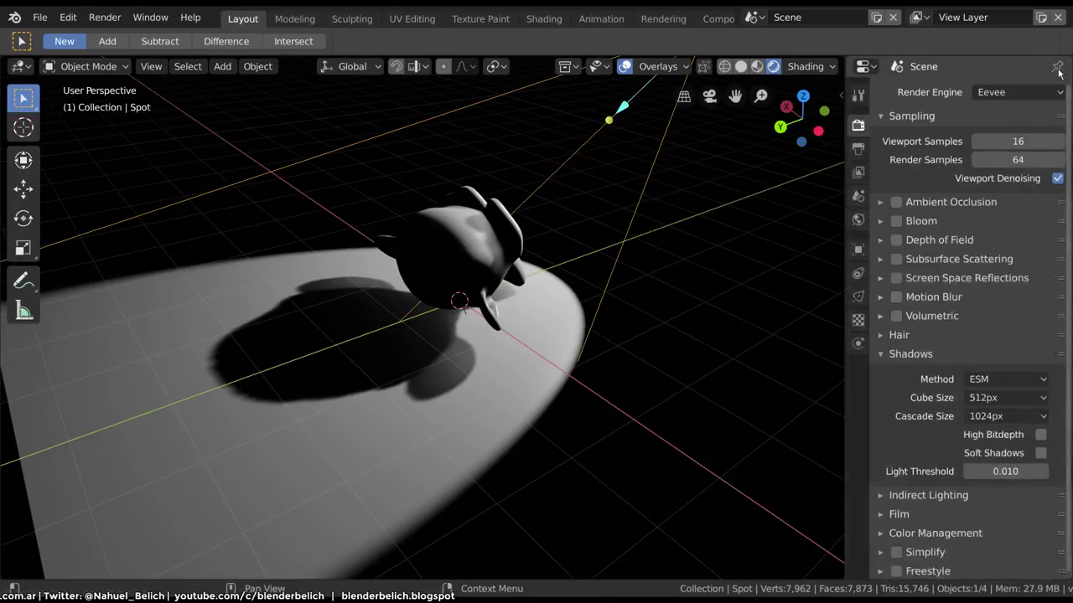
left_click_drag(845, 58, 565, 126)
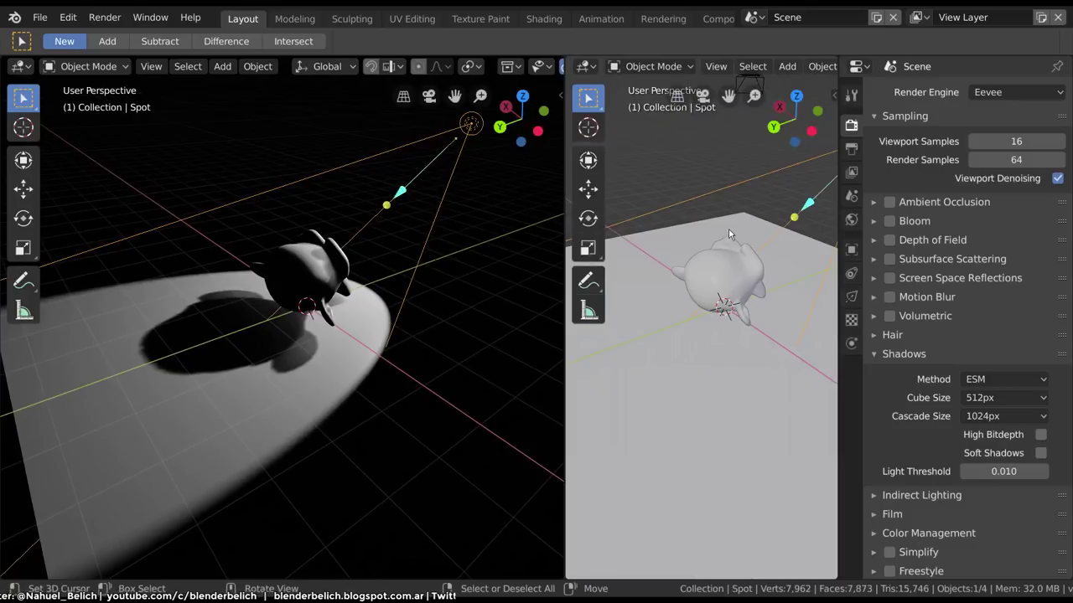
Cycle the outliner area's editor type until it becomes a Properties editor.
key("shift+F11")
key("shift+F10")
key("shift+F9")
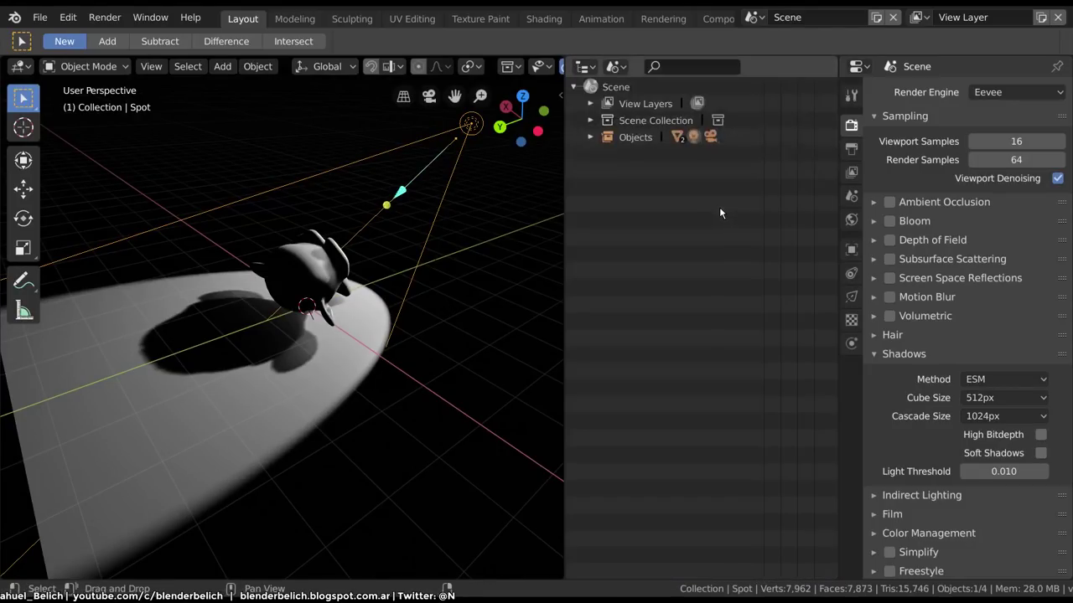
key("shift+F8")
key("shift+F7")
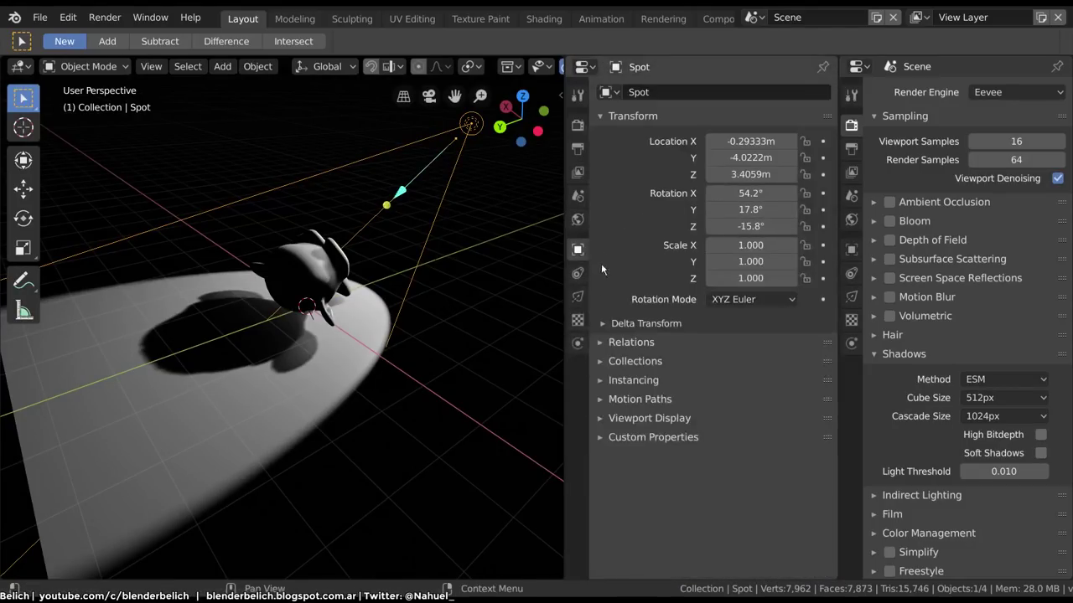
Show the Spot light's Object Data tab, expand Shadow, and collapse Contact Shadows.
left_click(577, 296)
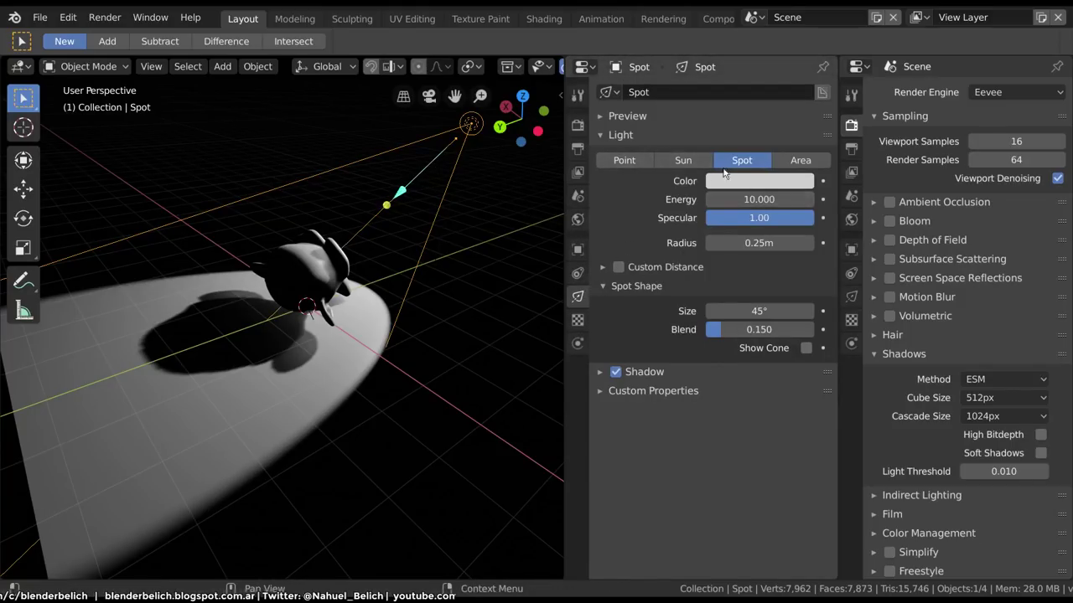
left_click(643, 376)
scroll(647, 264, "down", 2)
left_click(650, 468)
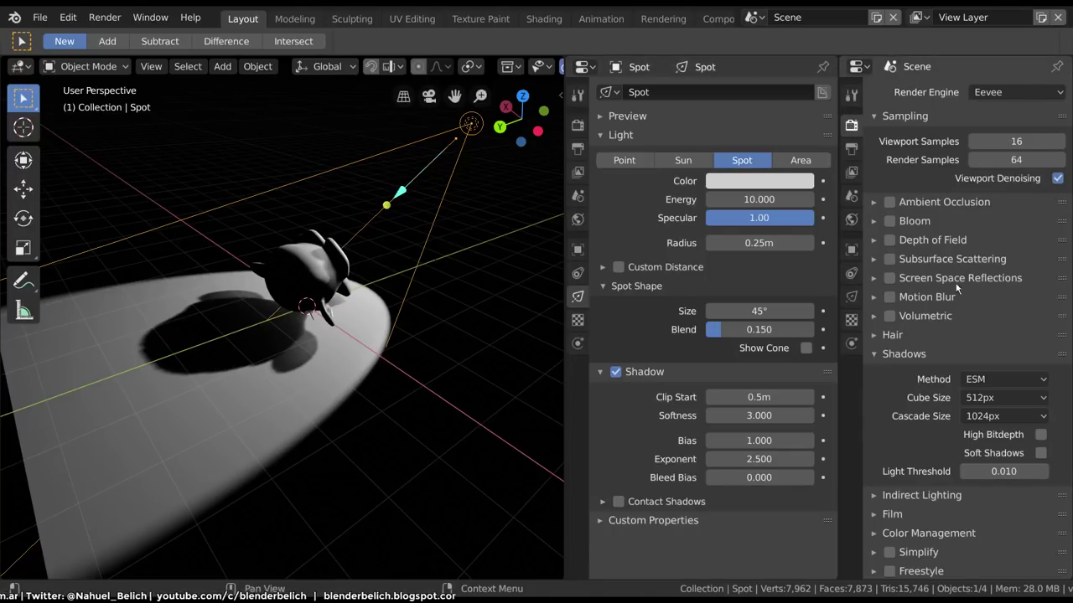
scroll(904, 356, "down", 1)
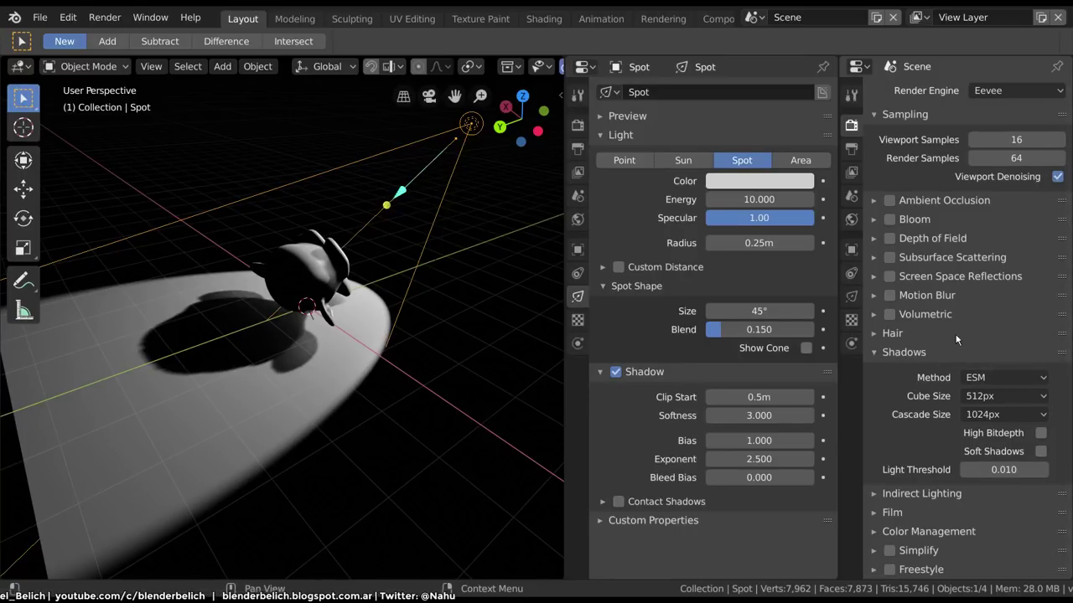
Change Eevee's shadow method from ESM to VSM and raise the light's Bleed Bias to 0.100.
left_click(1008, 377)
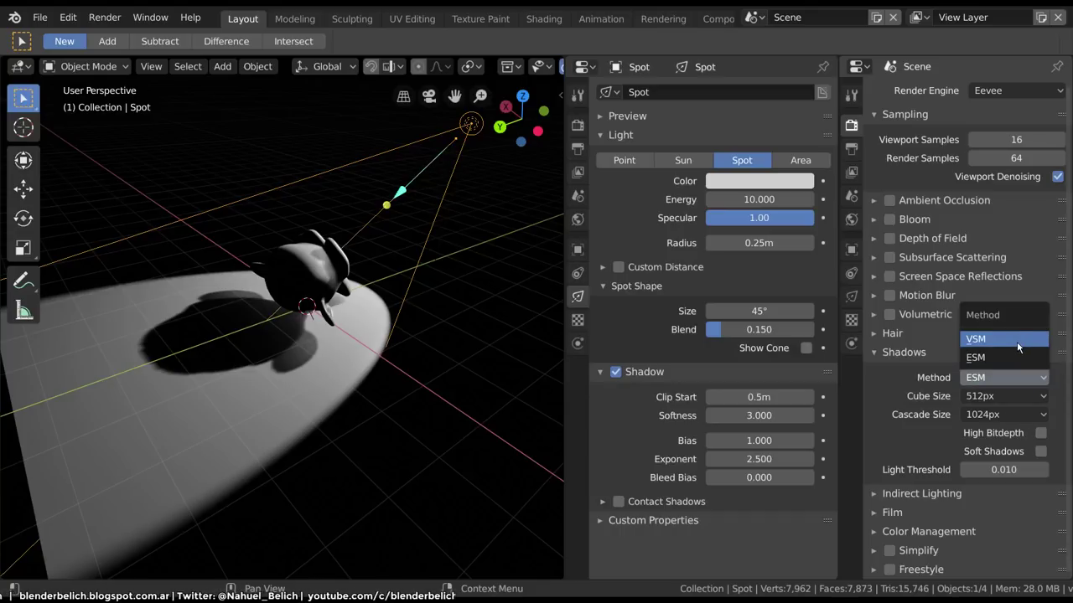
left_click(1001, 357)
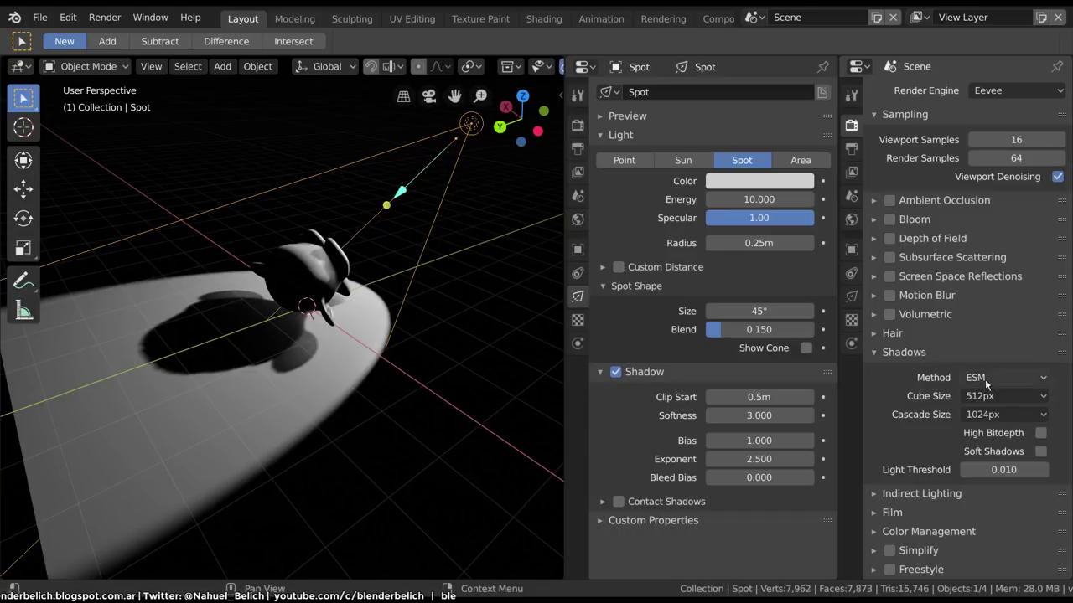
left_click(1001, 377)
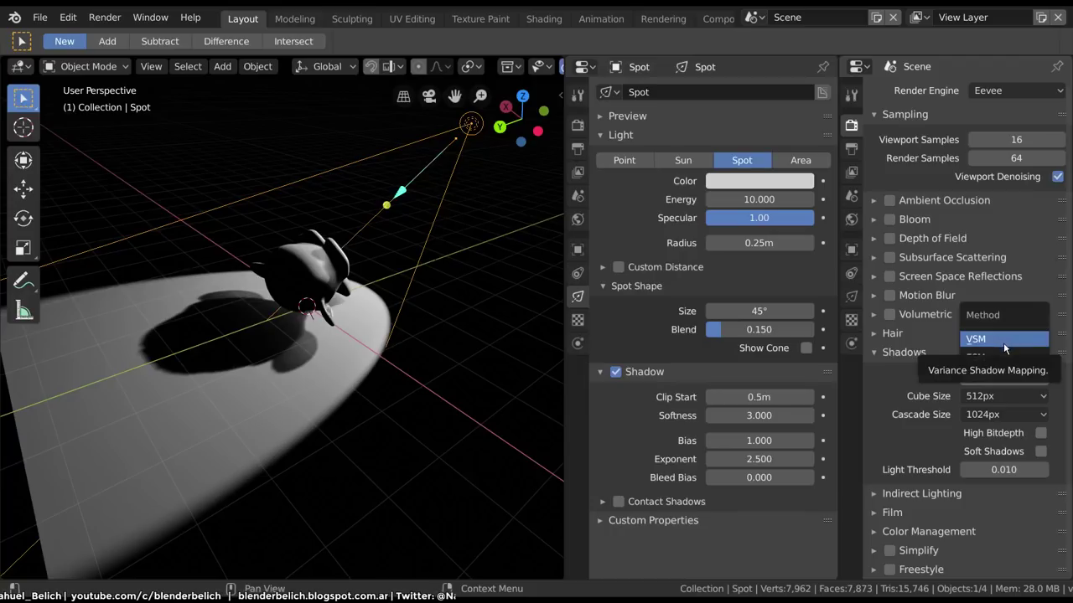
left_click(1002, 357)
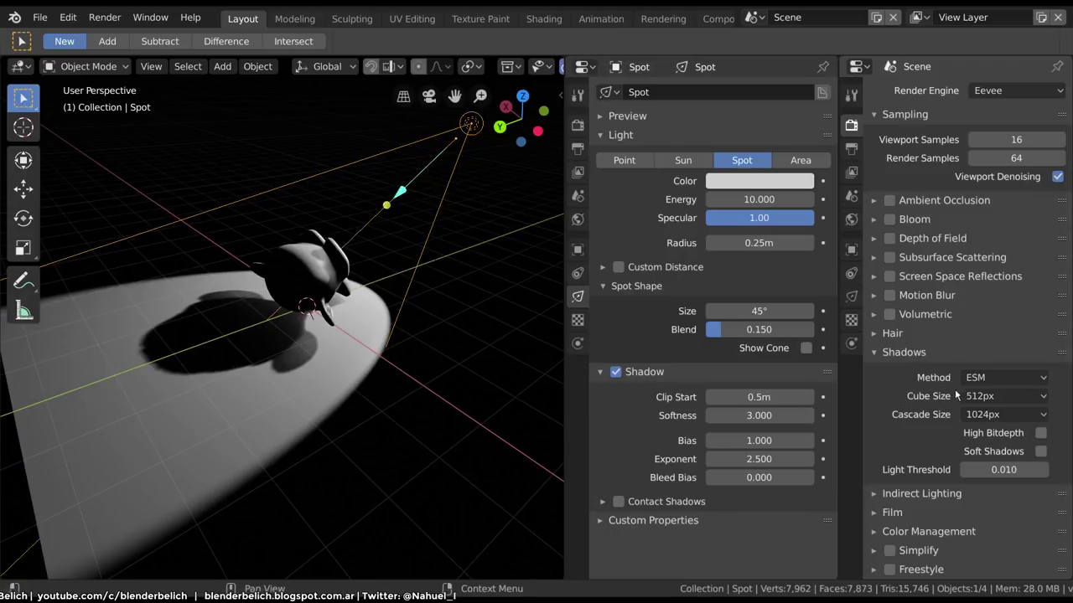
left_click(997, 381)
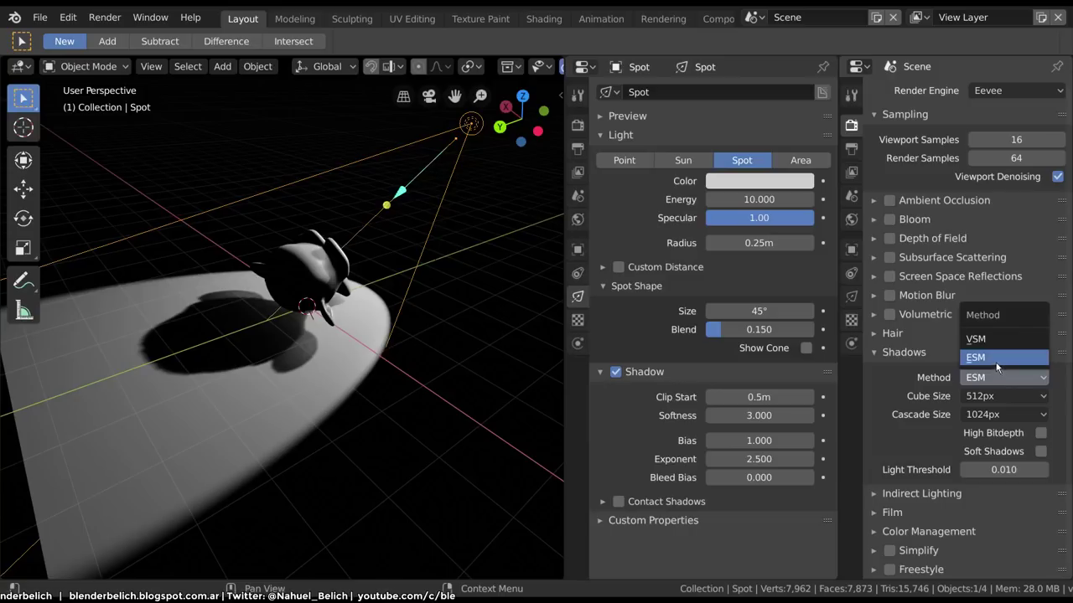
left_click(998, 359)
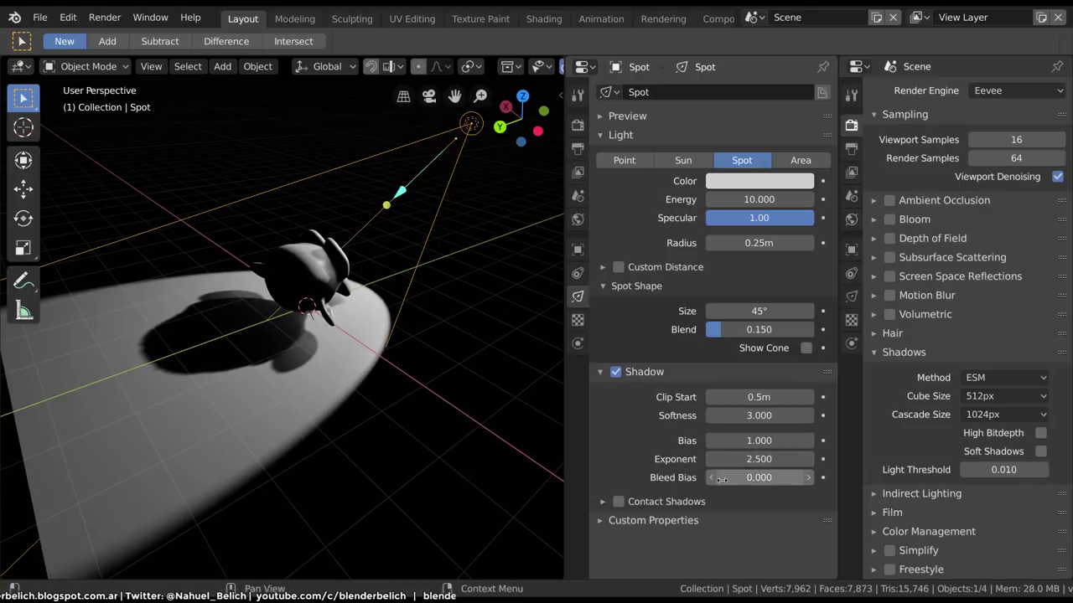
left_click(987, 378)
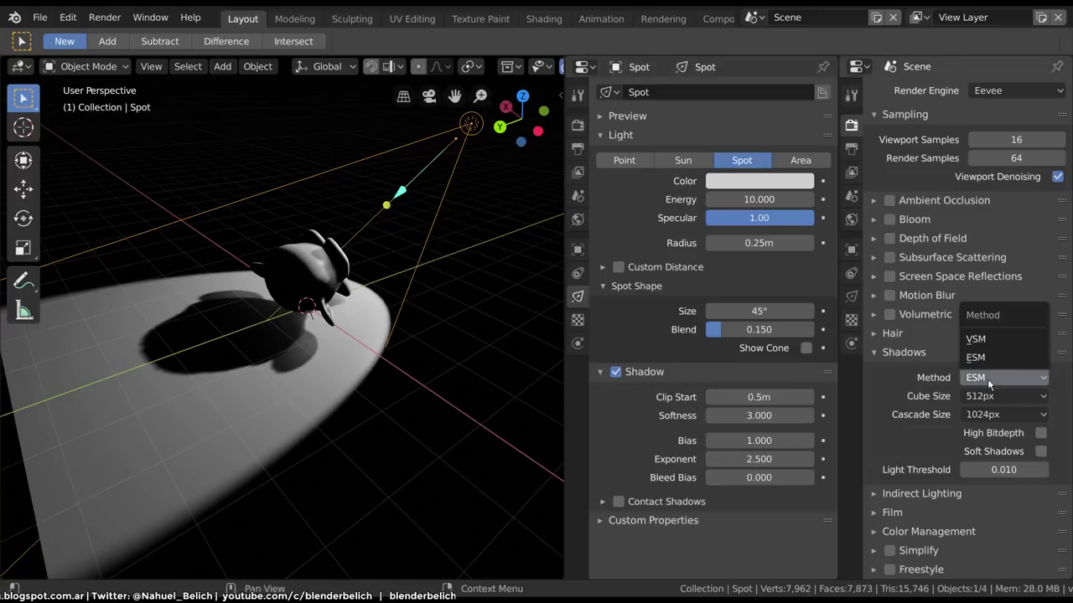
left_click(1005, 344)
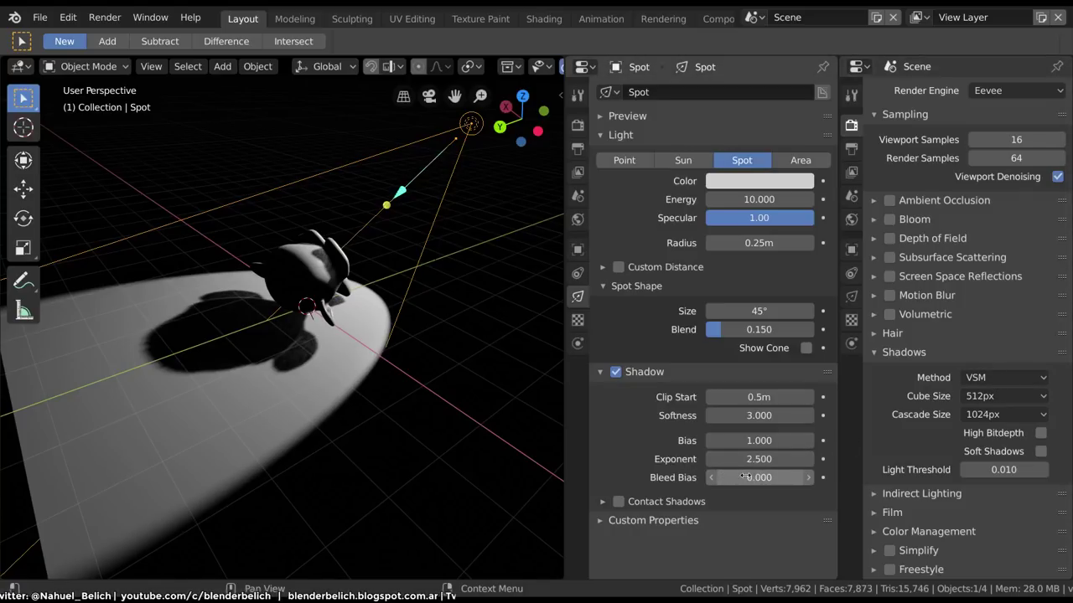
mouse_move(715, 480)
left_mouse_down()
mouse_move(759, 478)
mouse_move(783, 459)
mouse_move(709, 478)
left_mouse_up()
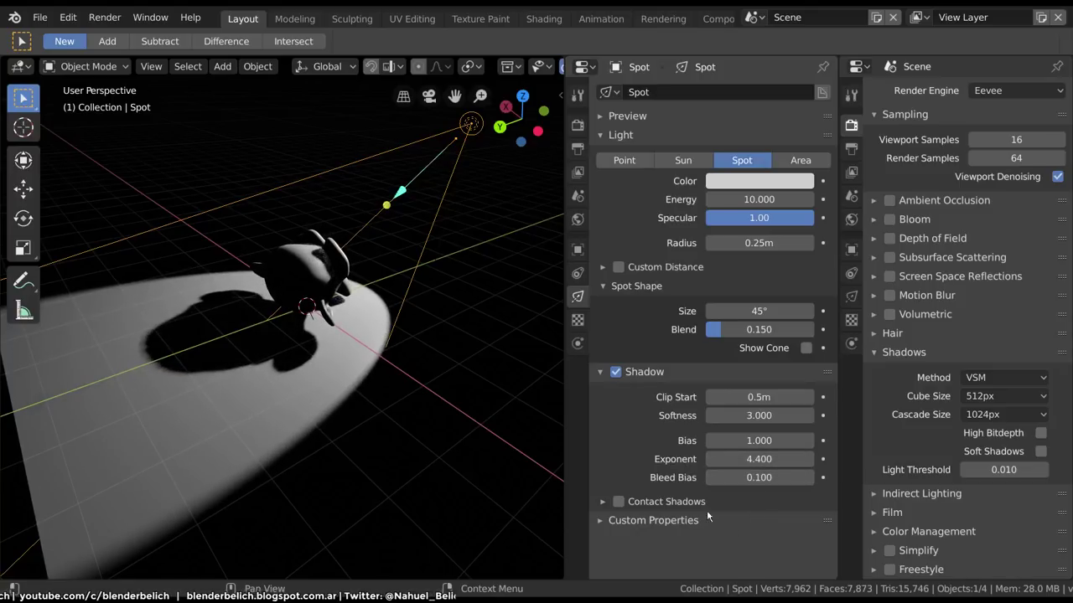
left_click(1014, 374)
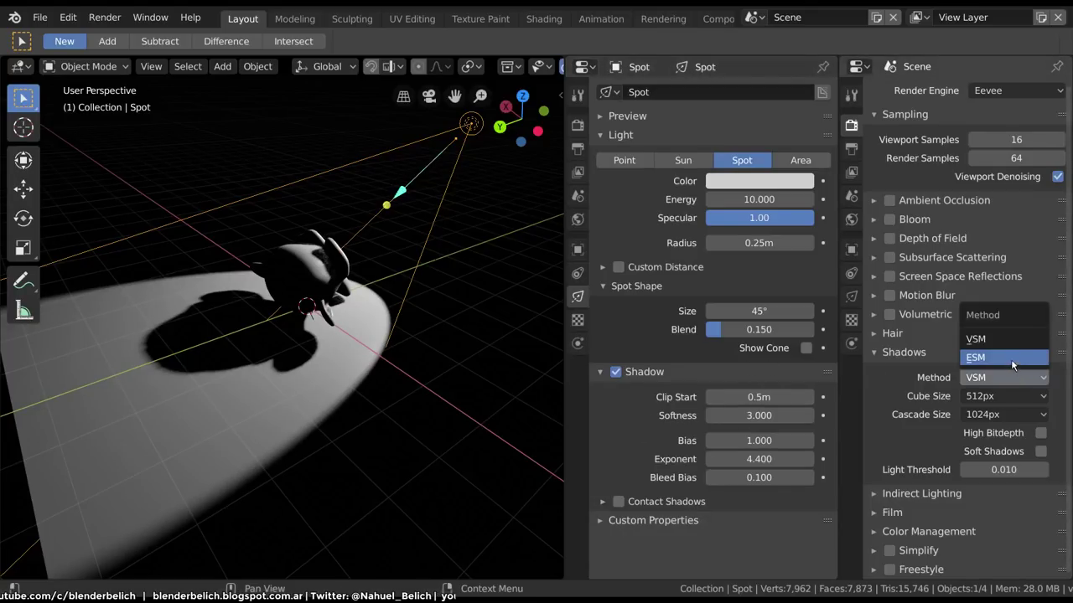
left_click(1010, 358)
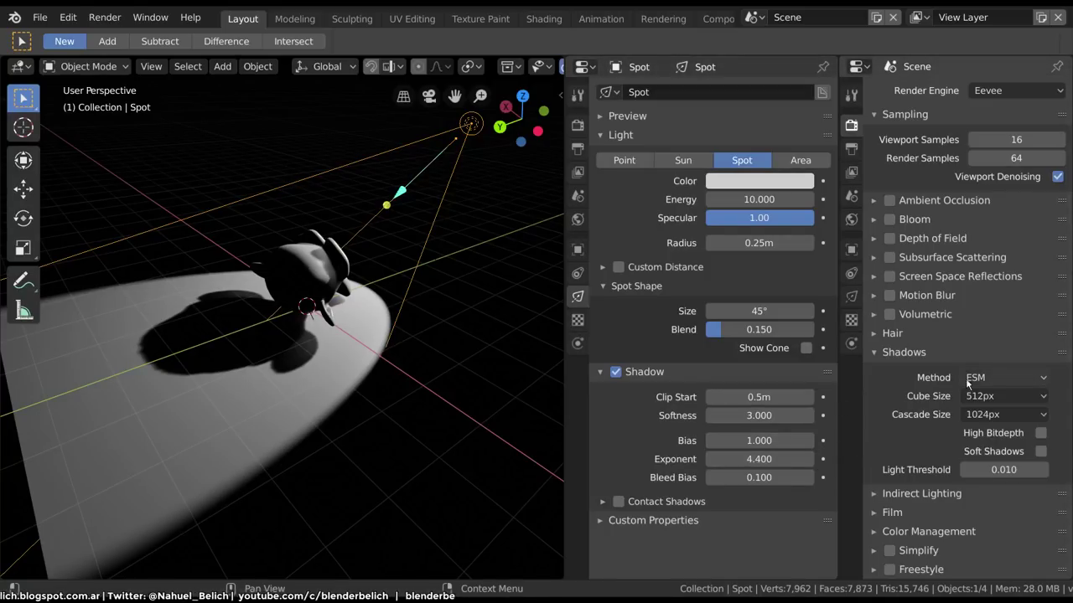
left_click(989, 377)
left_click(992, 340)
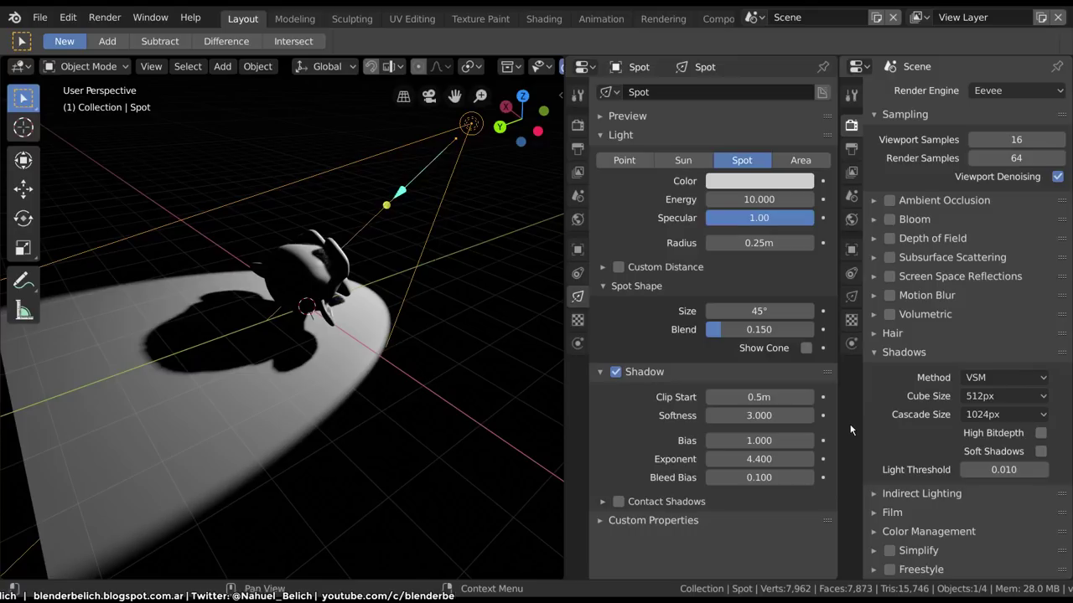
left_click(1026, 377)
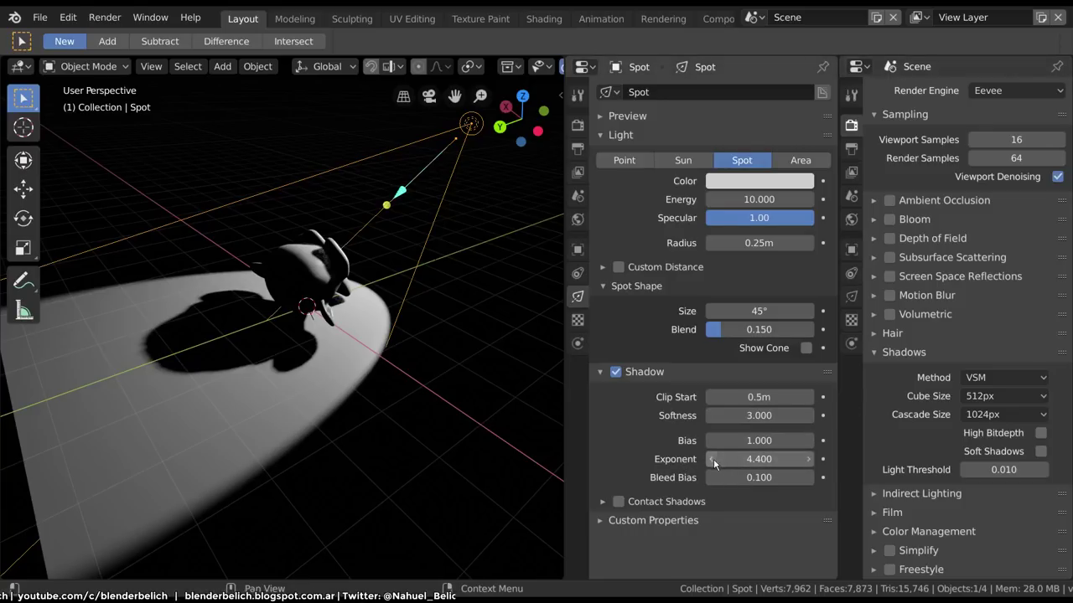
left_click_drag(714, 463, 759, 459)
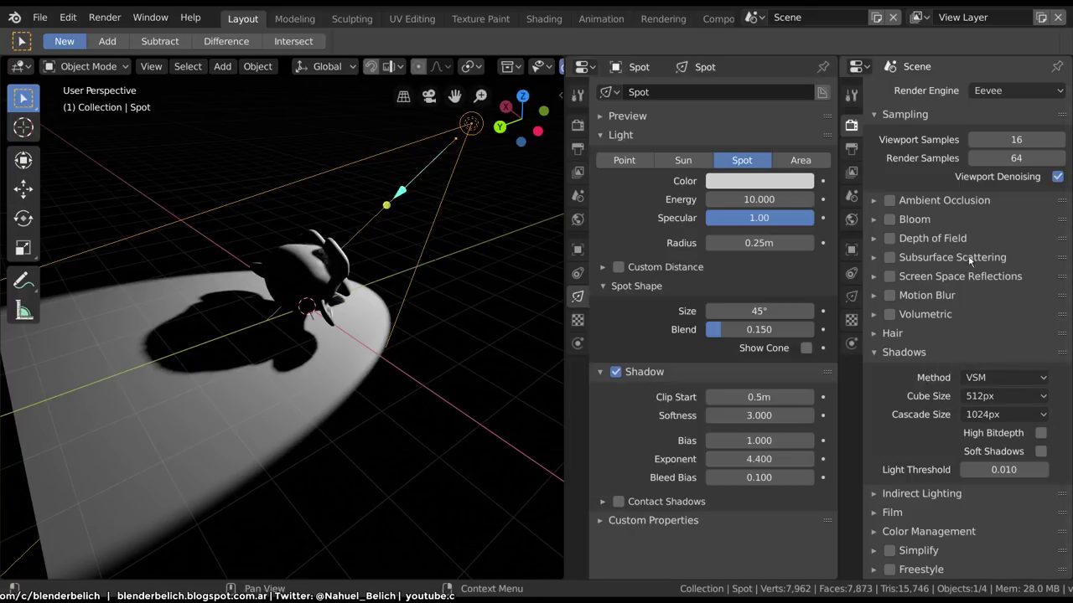
Drop the cube shadow resolution to 64px and inspect the blocky shadow.
left_click(999, 396)
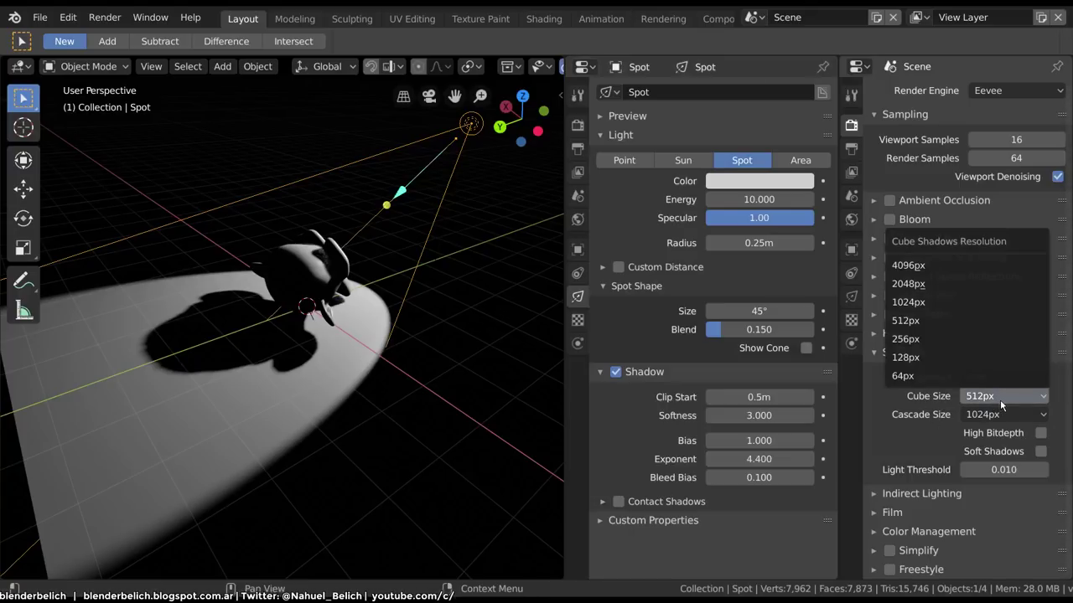
left_click(999, 414)
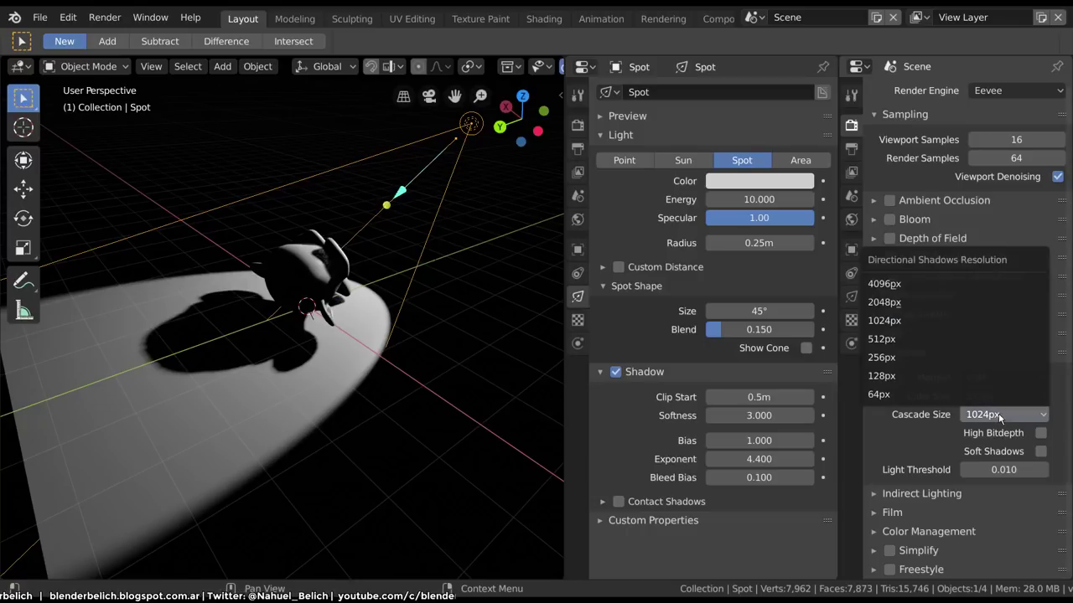
left_click(999, 416)
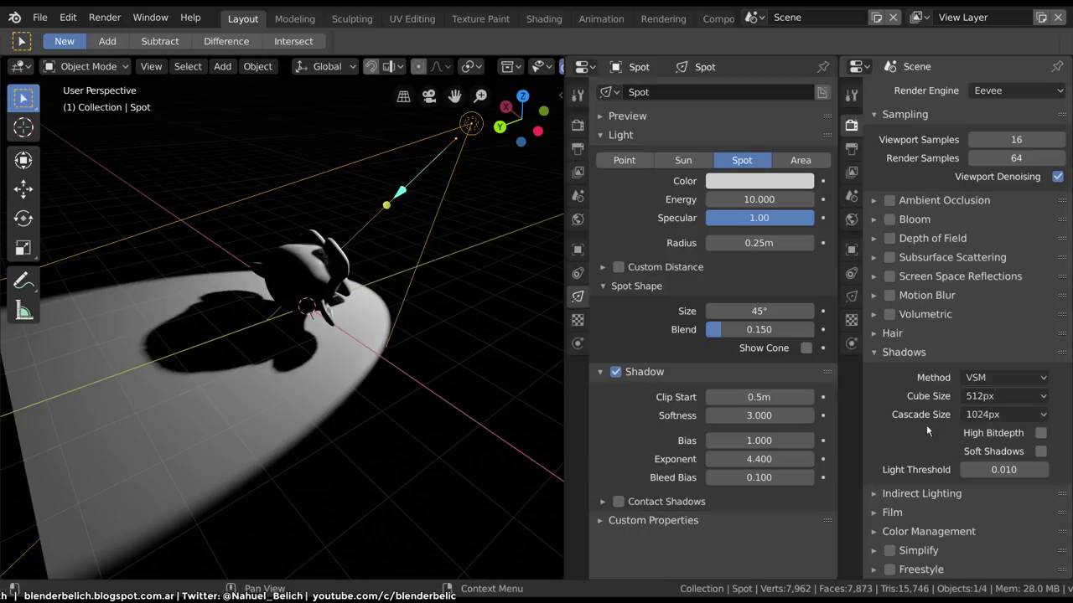
left_click(985, 401)
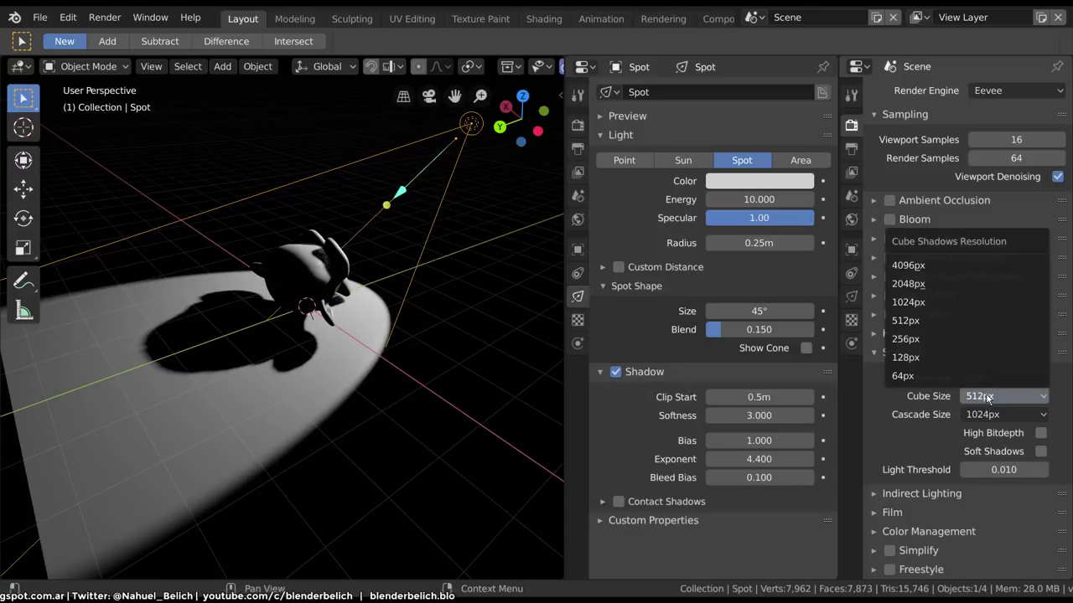
left_click(988, 379)
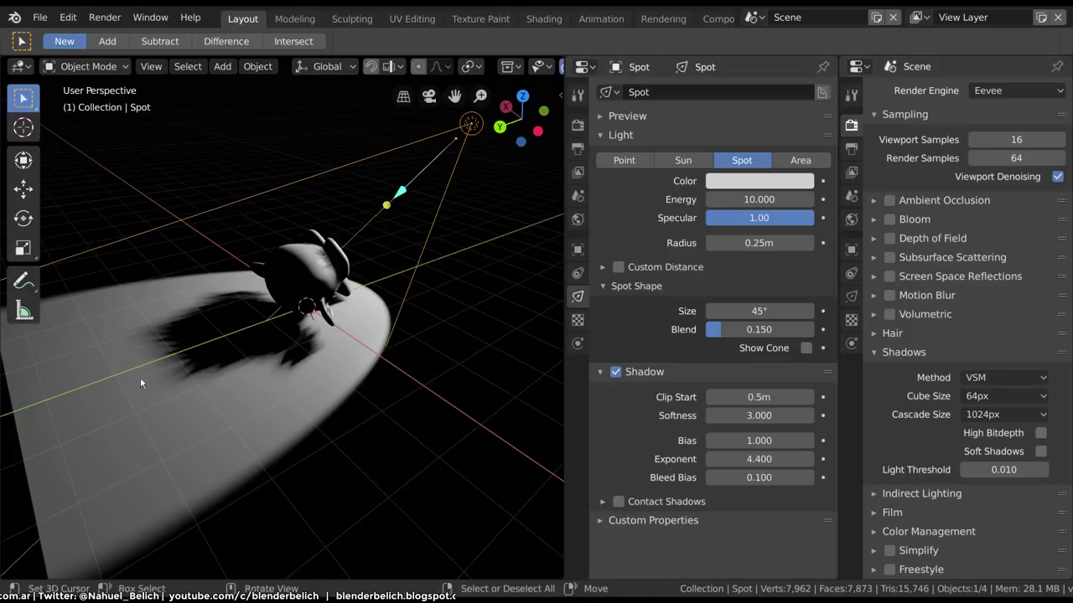
mouse_move(140, 377)
middle_mouse_down()
mouse_move(387, 407)
mouse_move(294, 440)
middle_mouse_up()
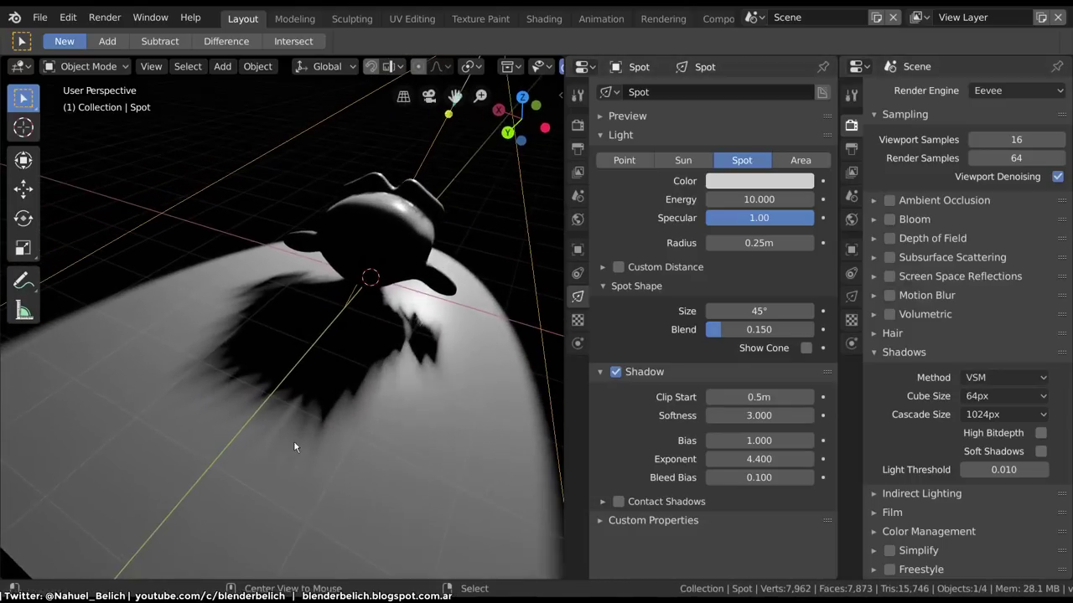
Try cube shadow resolutions of 256px and 1024px, then settle back on 512px.
left_click(1015, 394)
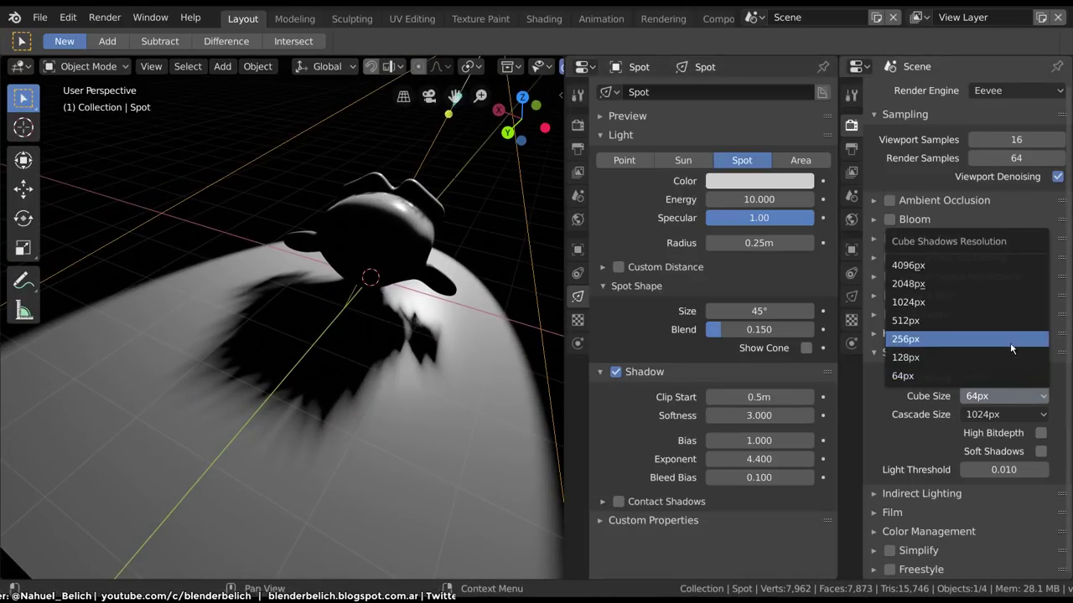
left_click(1012, 340)
left_click(1018, 392)
left_click(990, 303)
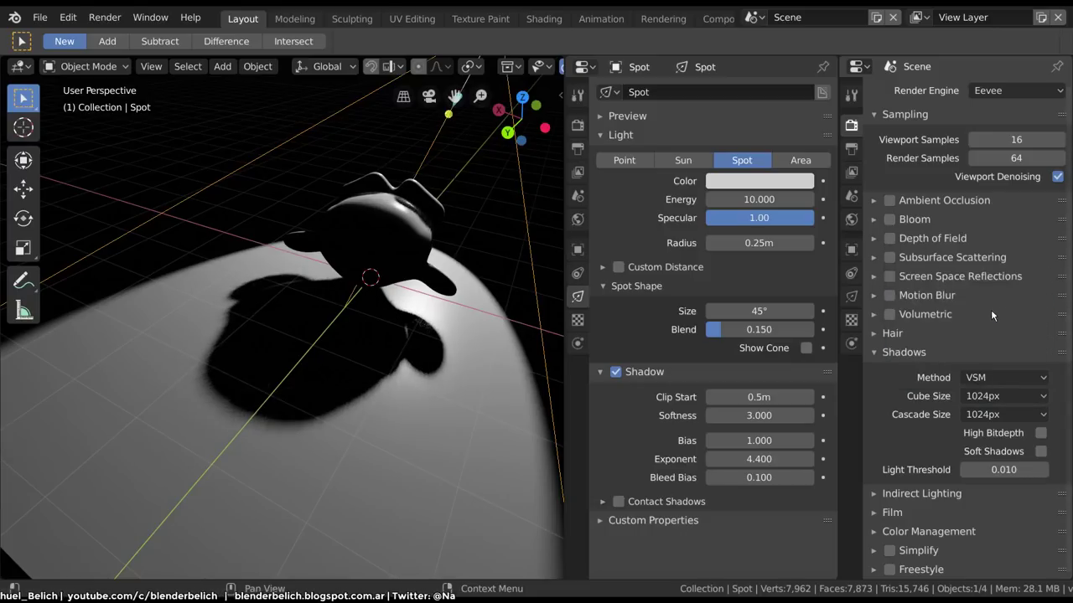
left_click(993, 395)
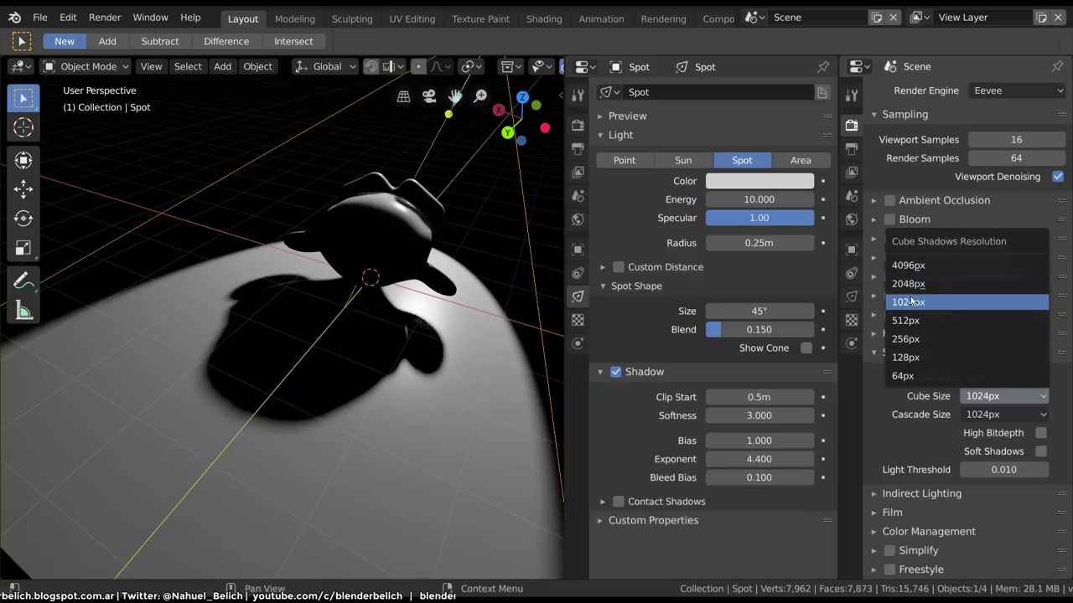
left_click(920, 344)
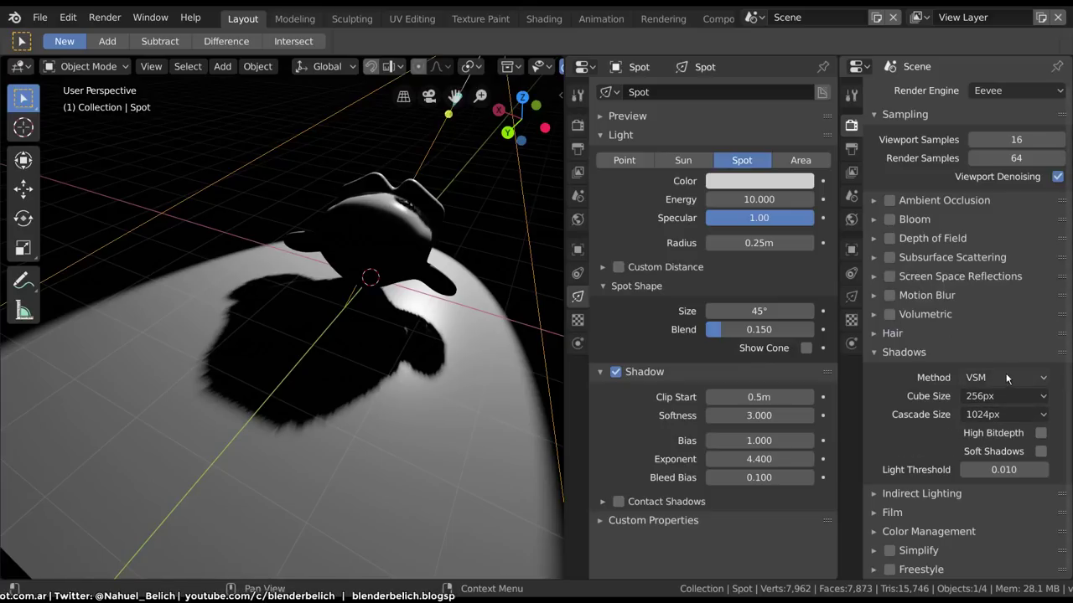
left_click(989, 396)
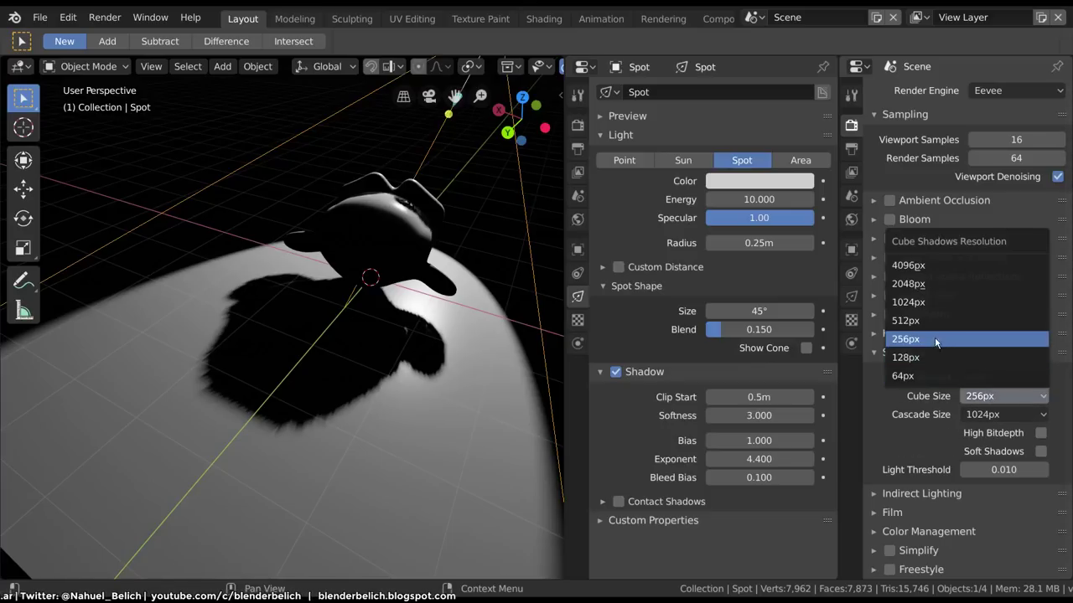
left_click(955, 319)
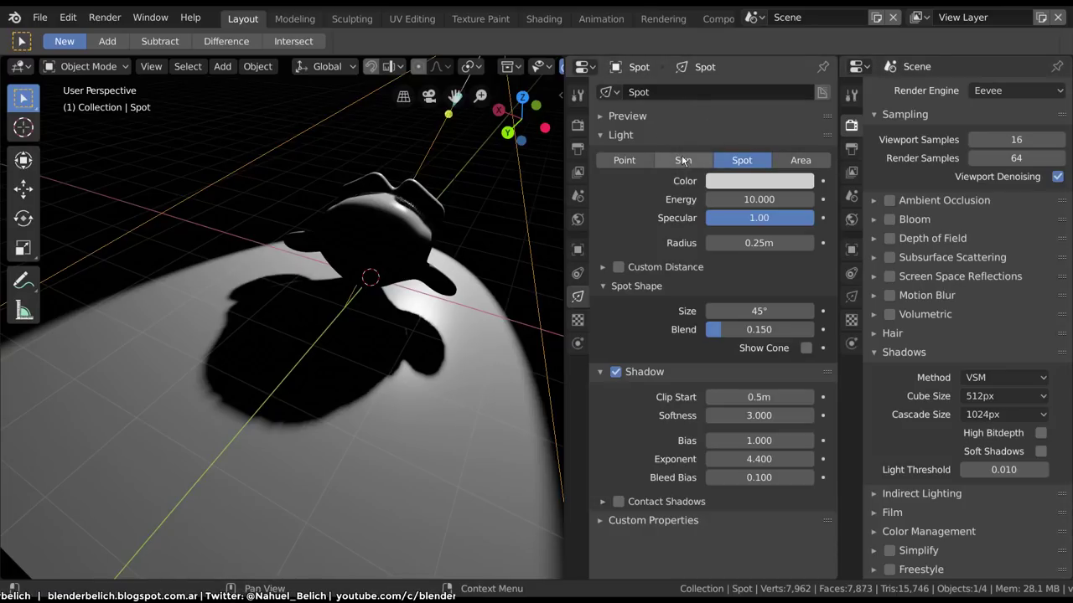
Change the light to a Sun and collapse its Cascaded Shadow Map settings.
left_click(682, 160)
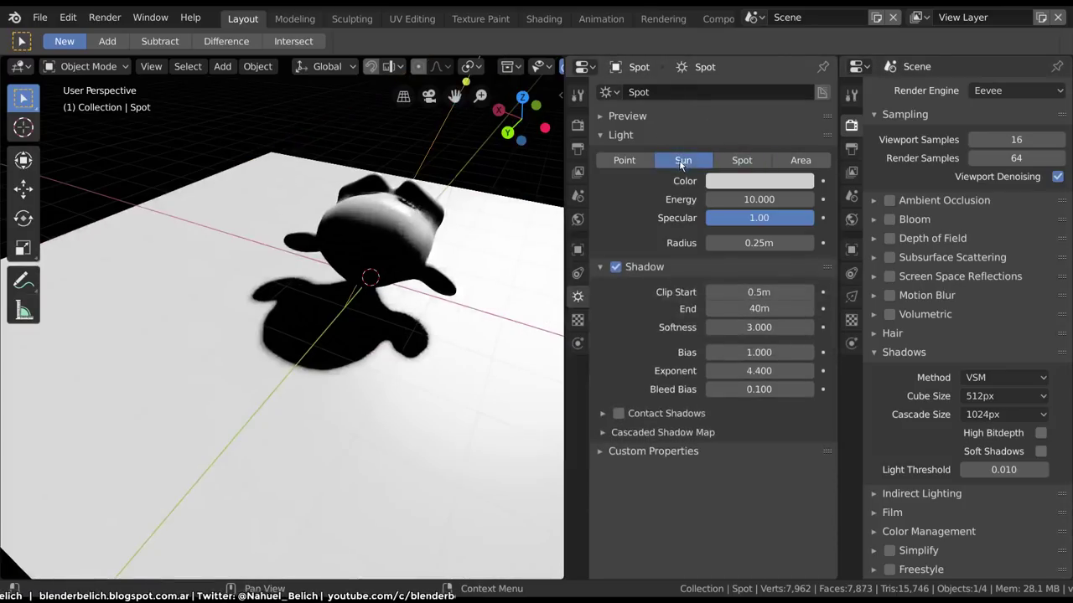
left_click(602, 432)
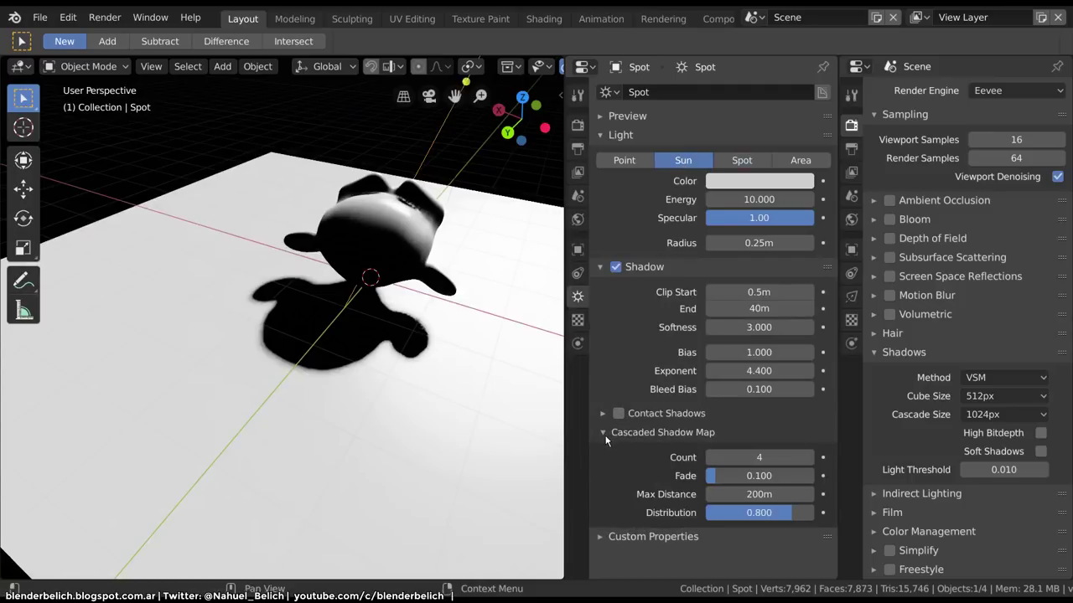
left_click(687, 433)
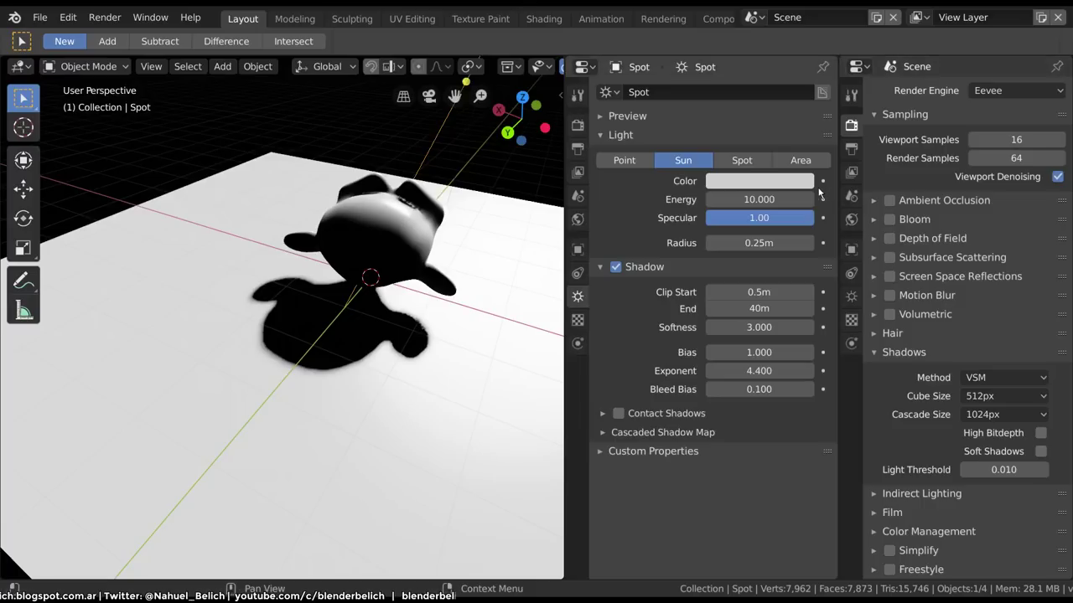
Change the light type to Spot and compare High Bitdepth shadows on and off.
left_click(741, 160)
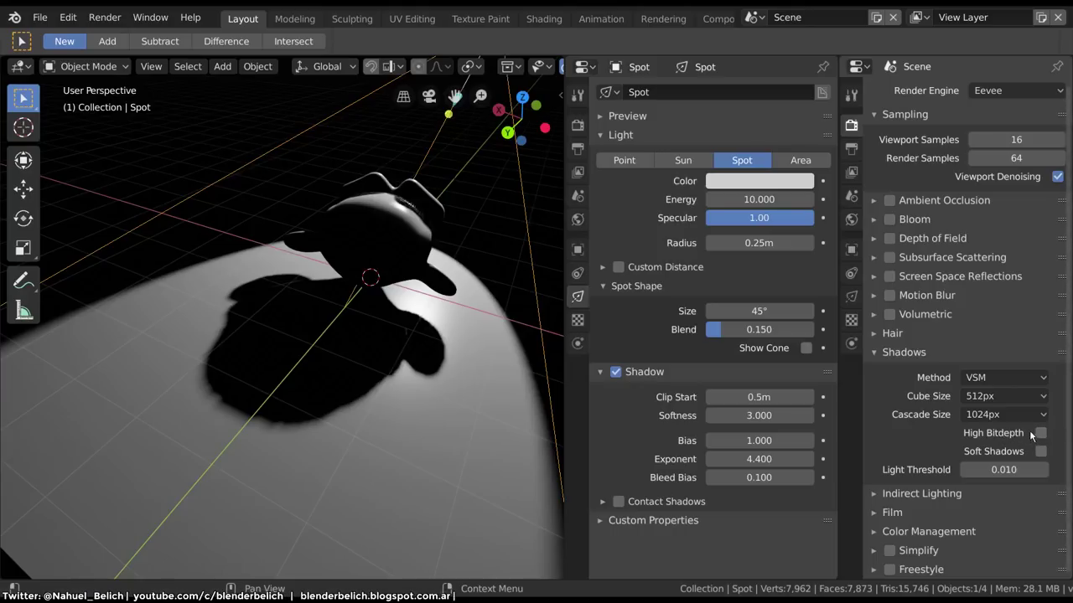
scroll(440, 400, "up", 3)
scroll(439, 397, "up", 2)
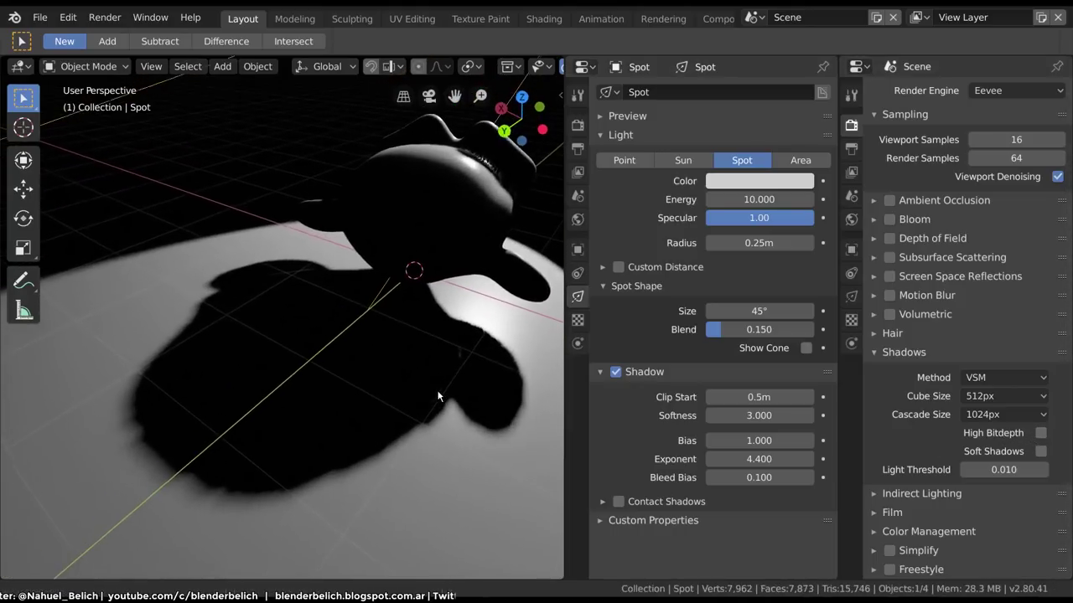
left_click(1040, 433)
left_click(1040, 434)
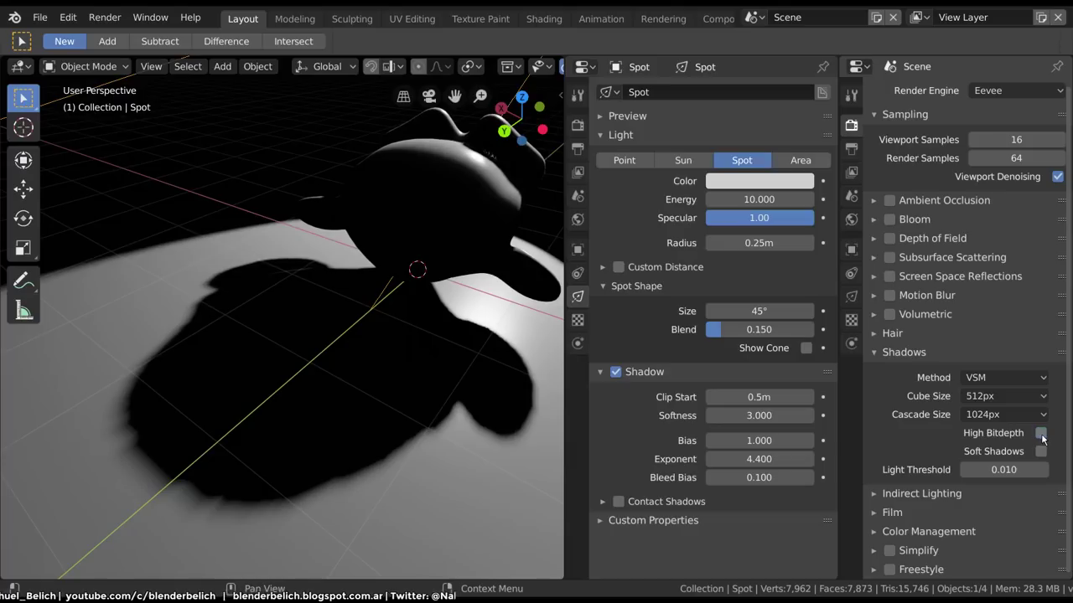
mouse_move(419, 428)
middle_mouse_down()
mouse_move(342, 432)
mouse_move(441, 366)
mouse_move(383, 410)
mouse_move(442, 377)
mouse_move(417, 396)
mouse_move(392, 343)
middle_mouse_up()
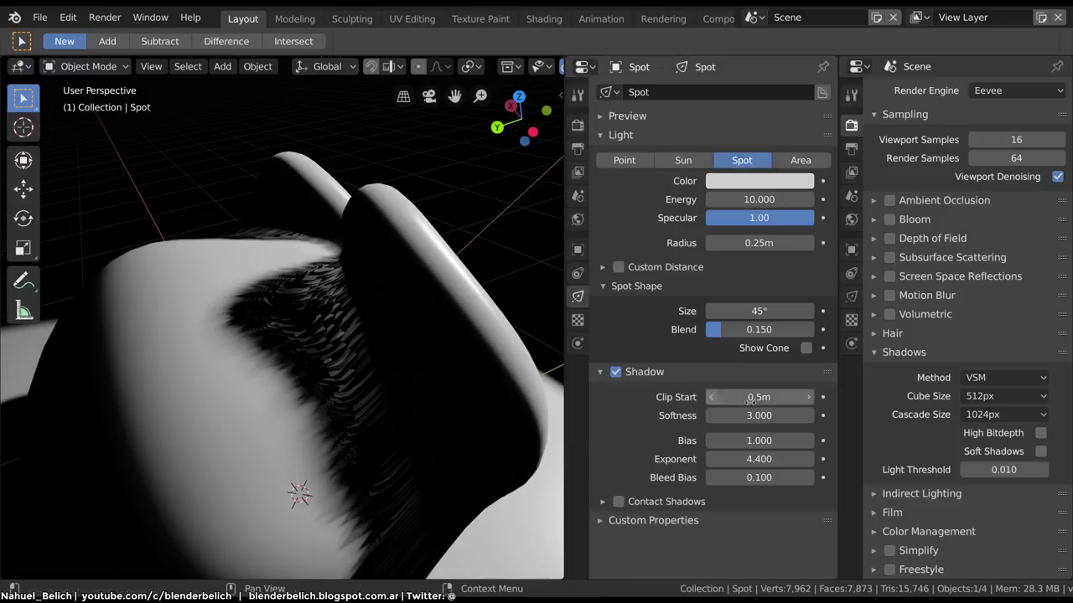
Turn on High Bitdepth shadows and set the cube shadow size to 1024px.
left_click(1025, 434)
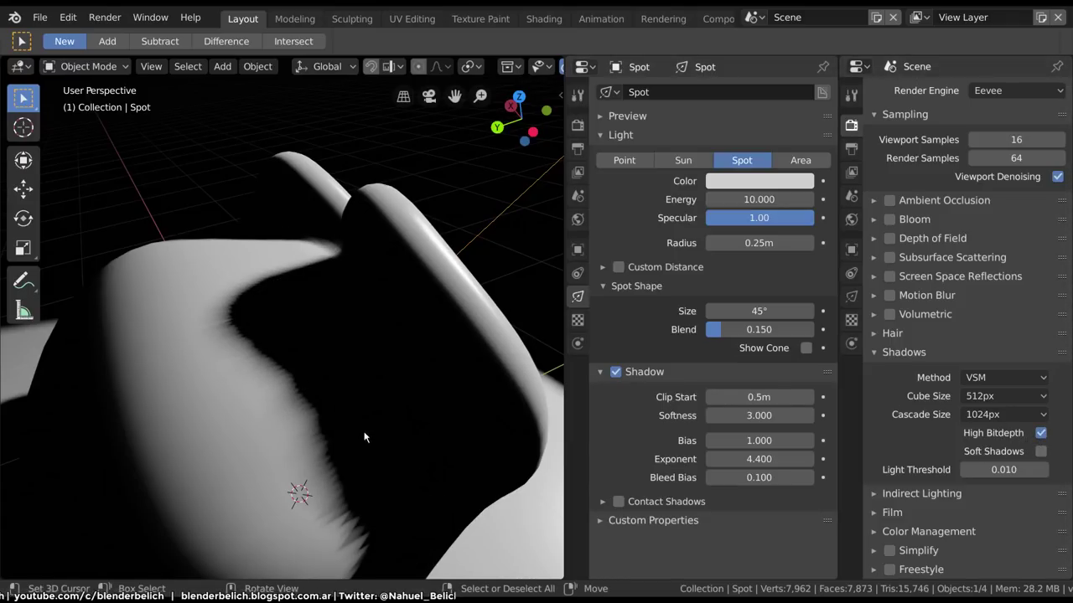
mouse_move(425, 482)
middle_mouse_down()
mouse_move(391, 426)
mouse_move(395, 479)
mouse_move(372, 448)
mouse_move(345, 468)
middle_mouse_up()
scroll(345, 468, "up", 5)
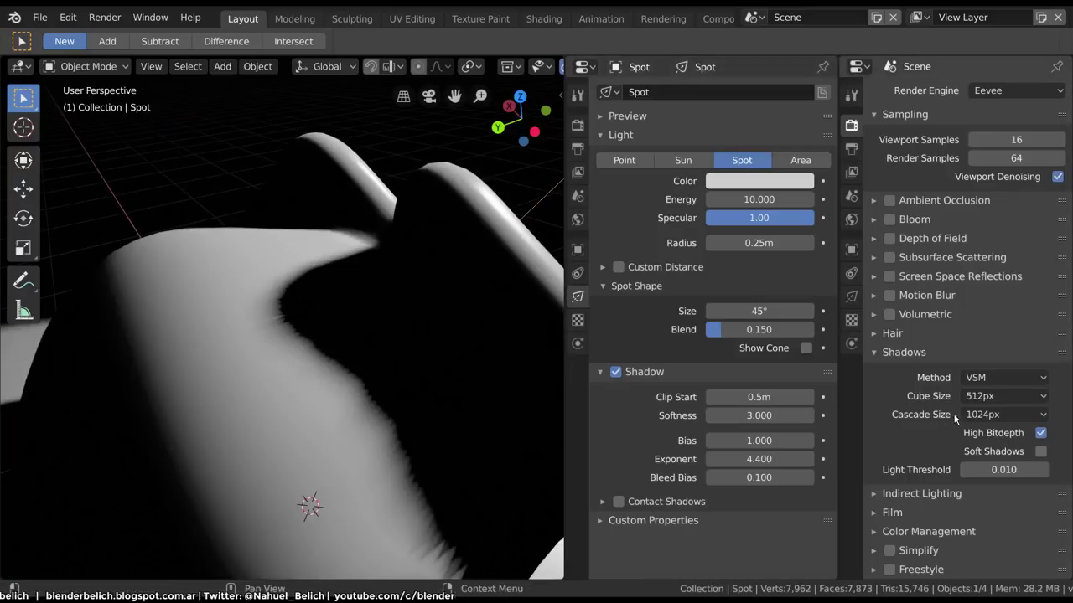
left_click(982, 395)
left_click(970, 310)
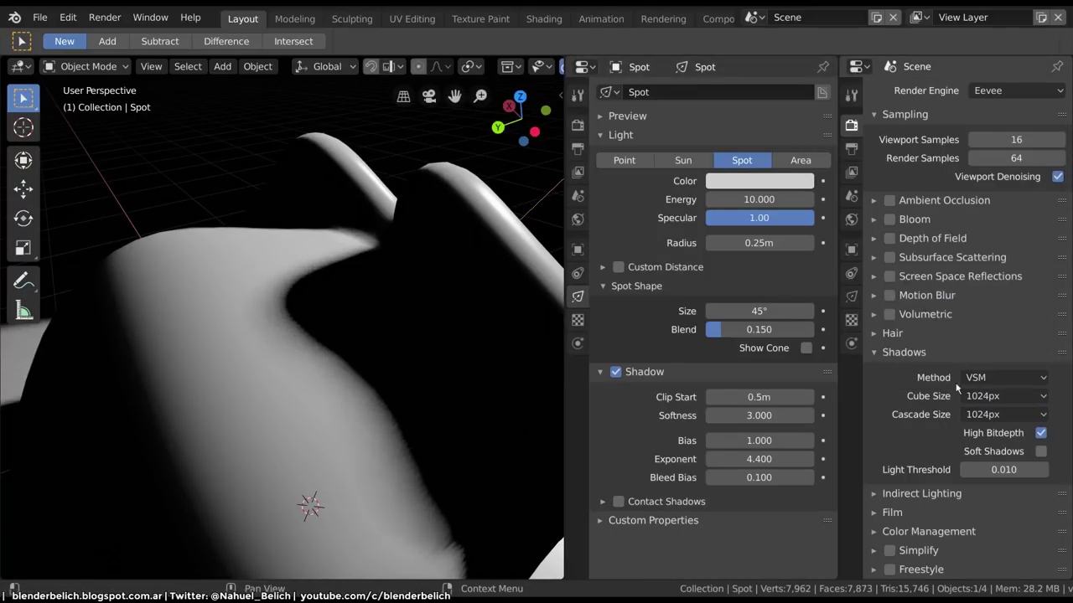
Toggle High Bitdepth off and on several times to compare, leaving it on.
left_click(1041, 433)
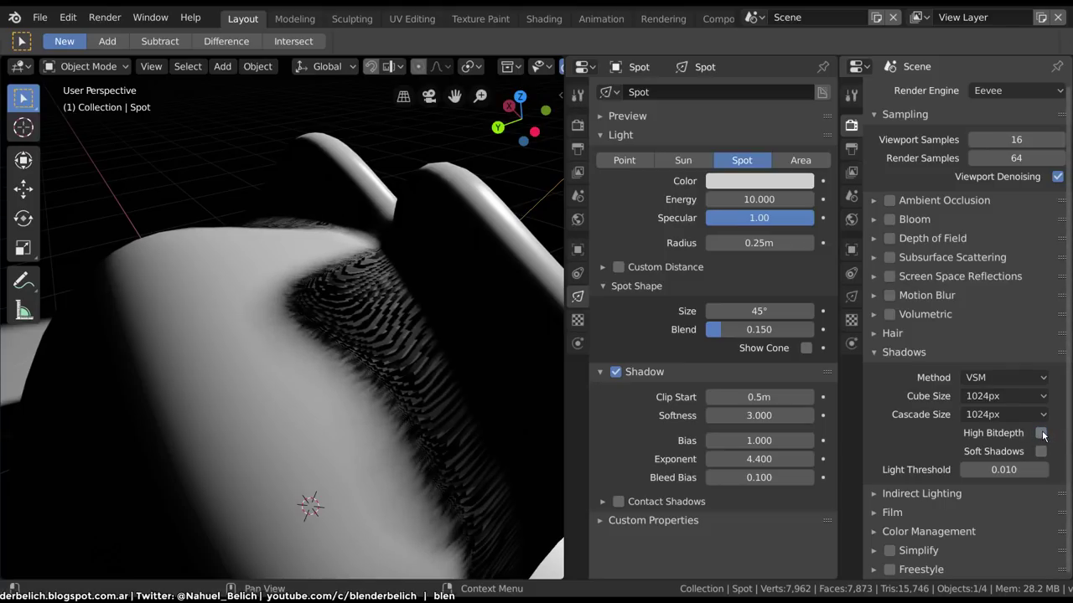
left_click(1040, 434)
left_click(1040, 433)
left_click(1040, 433)
left_click(1041, 433)
left_click(1041, 433)
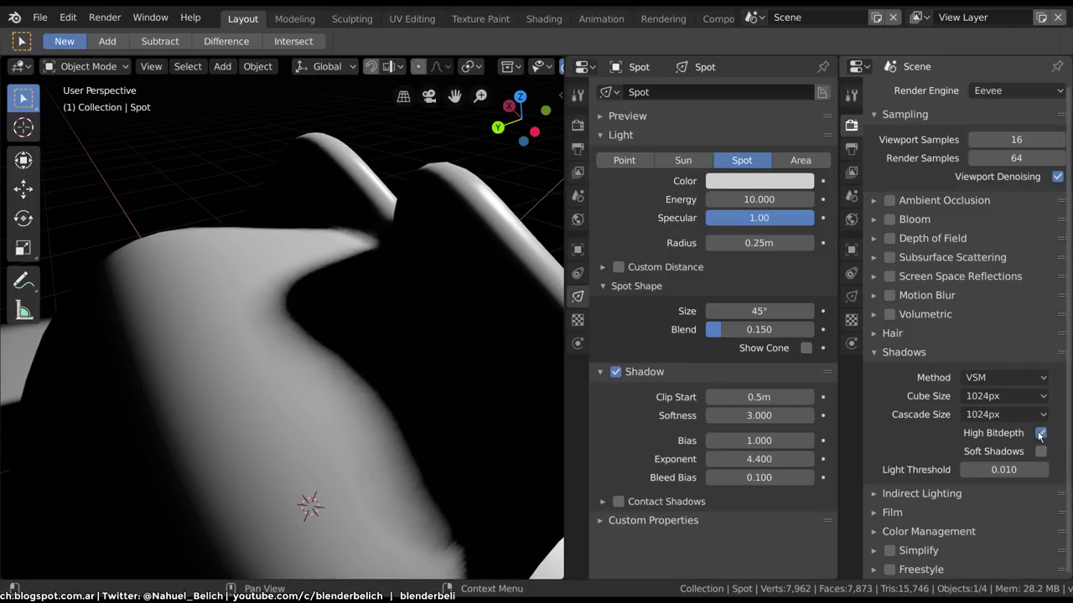
left_click(1041, 433)
left_click(1041, 433)
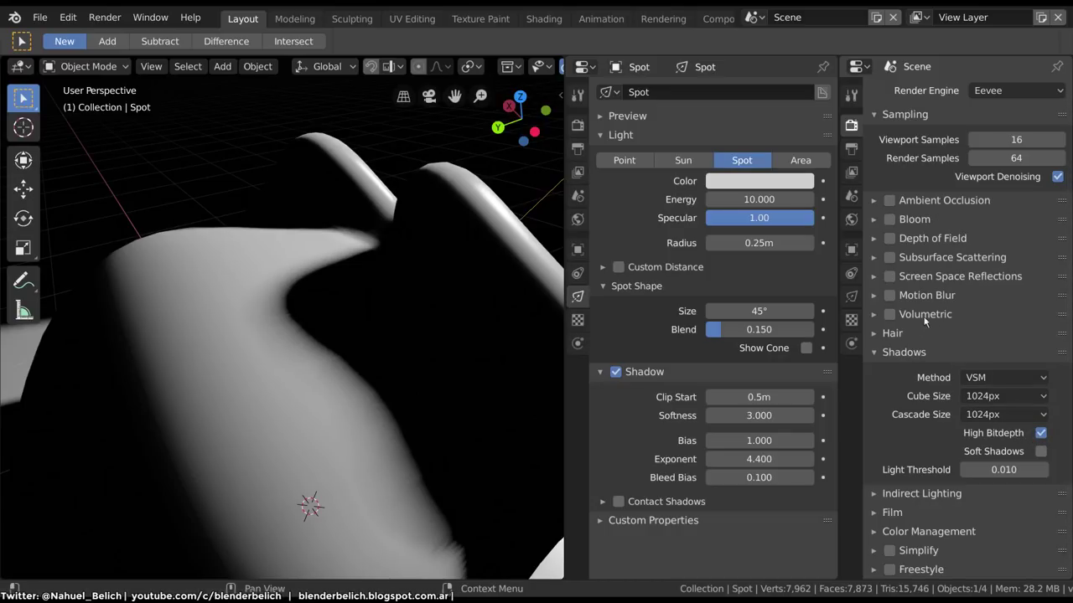
key("shift+space")
mouse_move(480, 220)
middle_mouse_down()
mouse_move(467, 381)
mouse_move(362, 436)
mouse_move(440, 374)
mouse_move(449, 400)
mouse_move(405, 470)
mouse_move(478, 404)
mouse_move(404, 458)
middle_mouse_up()
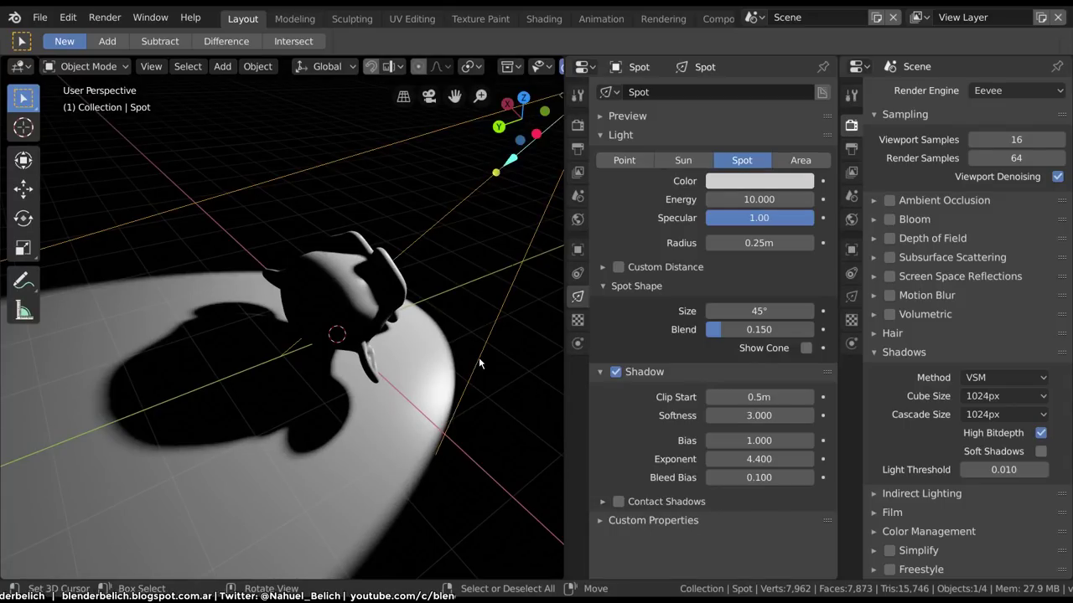
mouse_move(478, 357)
middle_mouse_down()
mouse_move(448, 357)
mouse_move(474, 347)
mouse_move(483, 359)
mouse_move(415, 411)
mouse_move(431, 407)
mouse_move(388, 499)
middle_mouse_up()
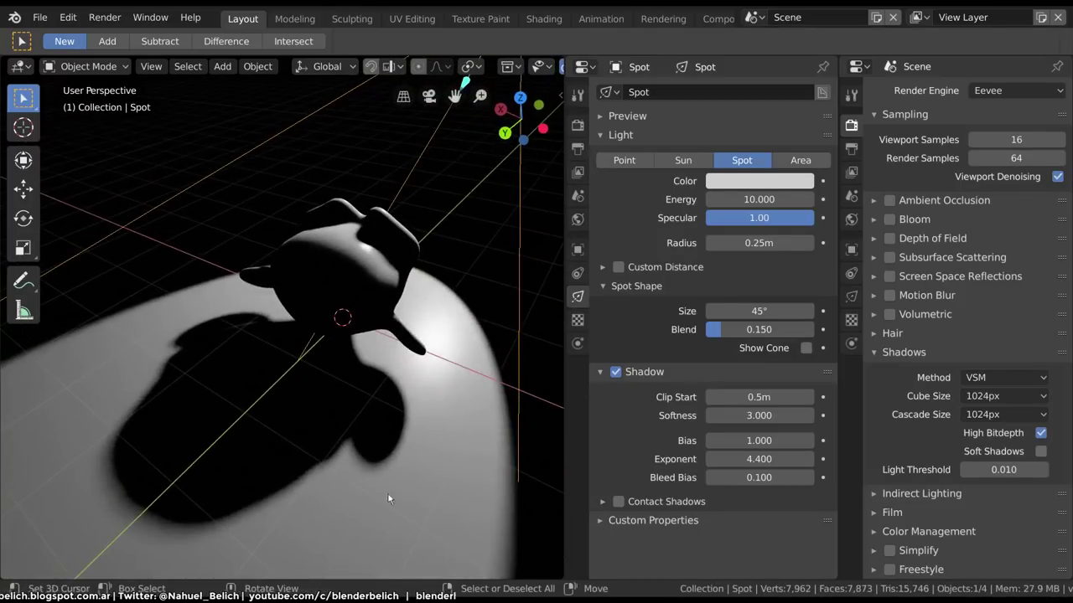
mouse_move(355, 464)
middle_mouse_down()
mouse_move(348, 473)
mouse_move(362, 440)
middle_mouse_up()
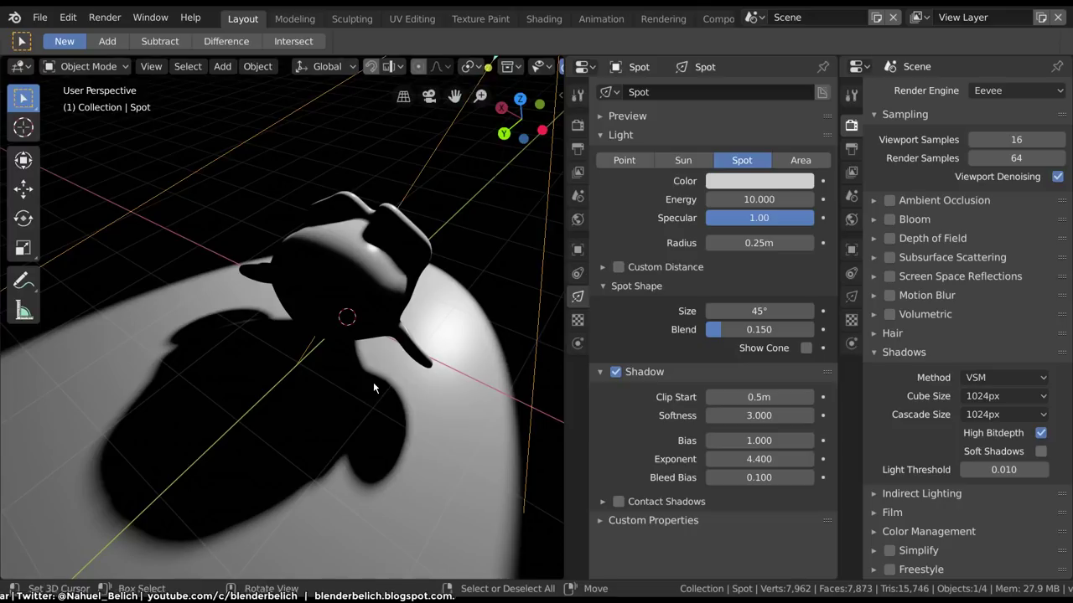
middle_click_drag(427, 453, 437, 448)
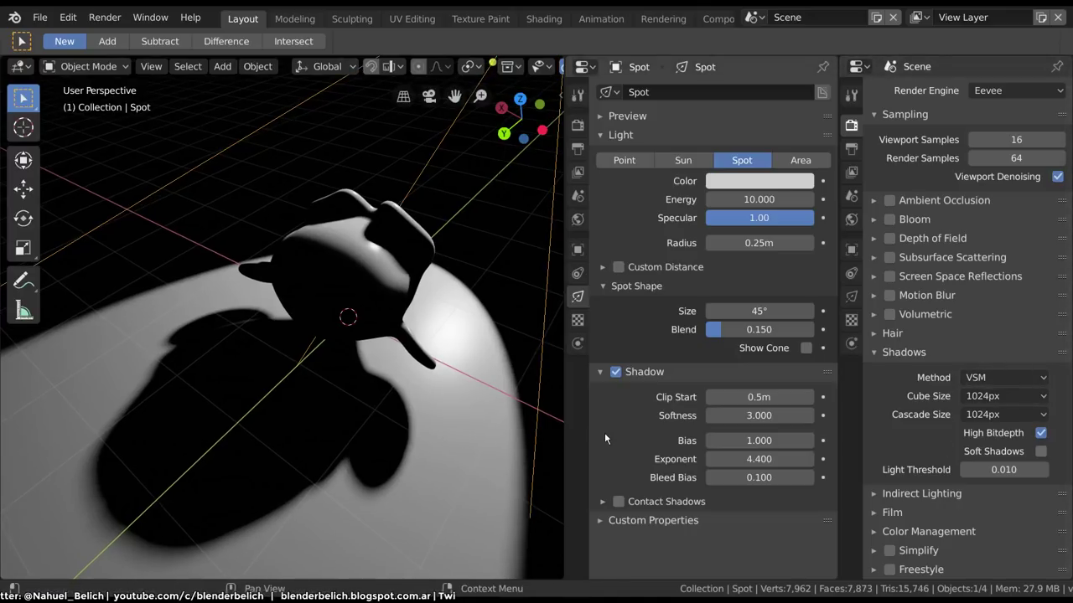
left_click(1040, 452)
left_click(1040, 452)
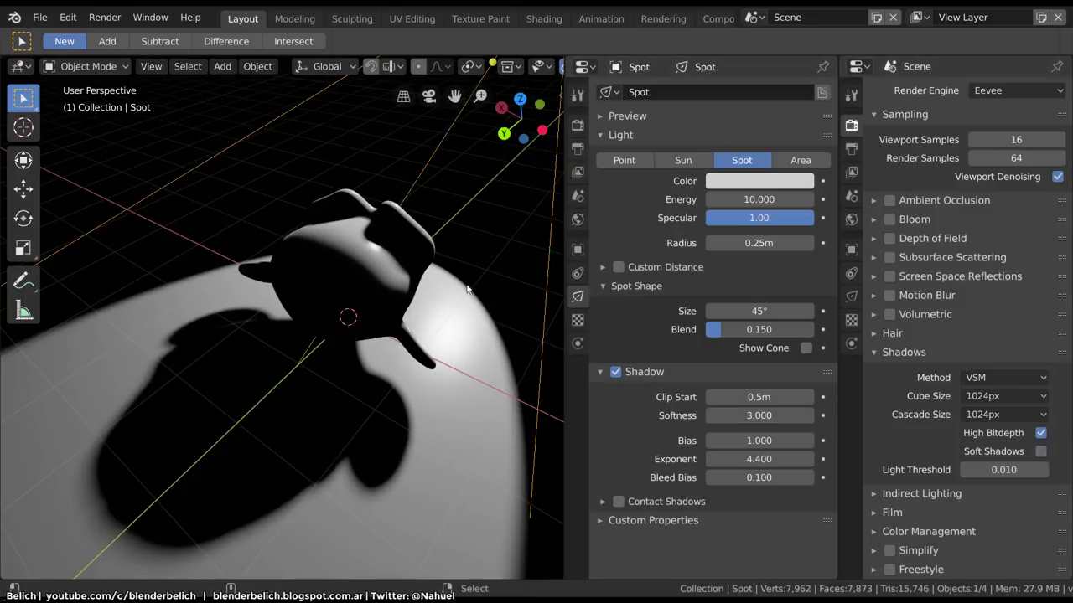
mouse_move(467, 287)
middle_mouse_down()
mouse_move(413, 354)
mouse_move(453, 399)
middle_mouse_up()
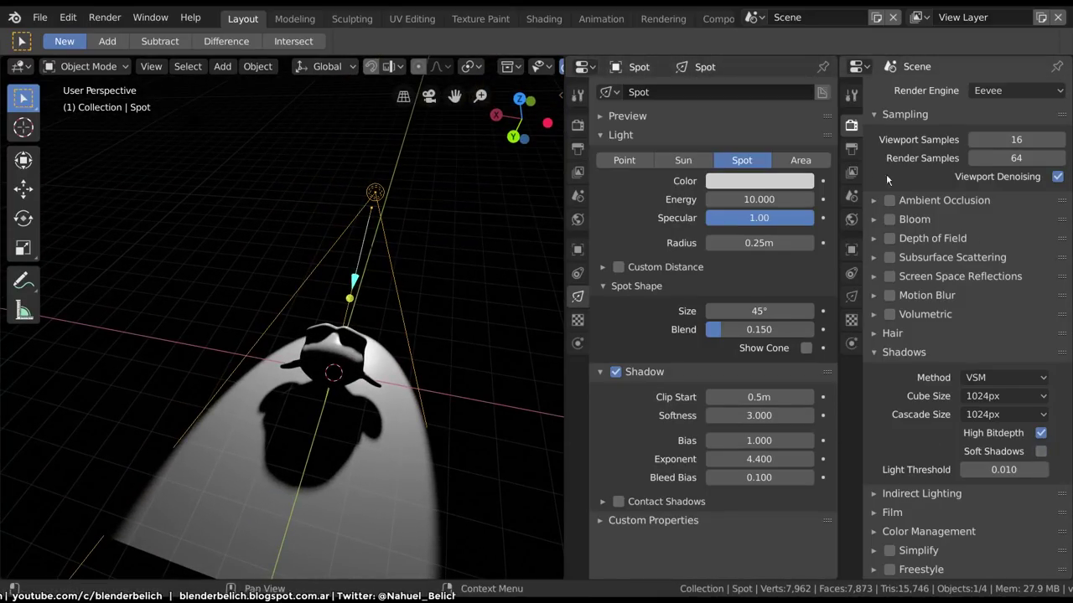
Increase the spot light radius to 0.78m and enable Soft Shadows.
left_click(755, 243)
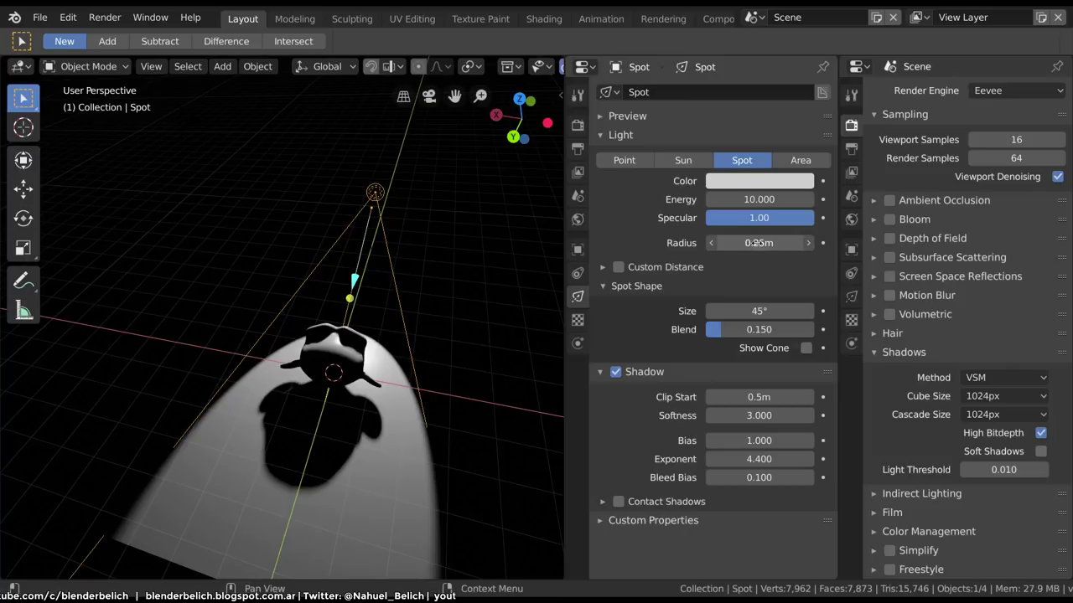
left_click_drag(779, 243, 777, 262)
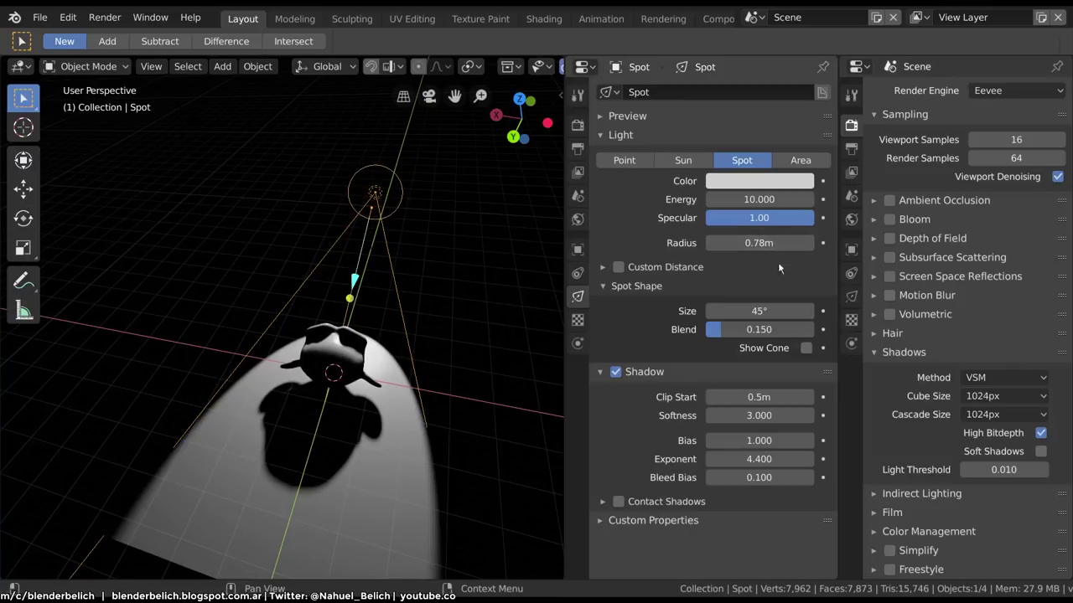
left_click(1043, 453)
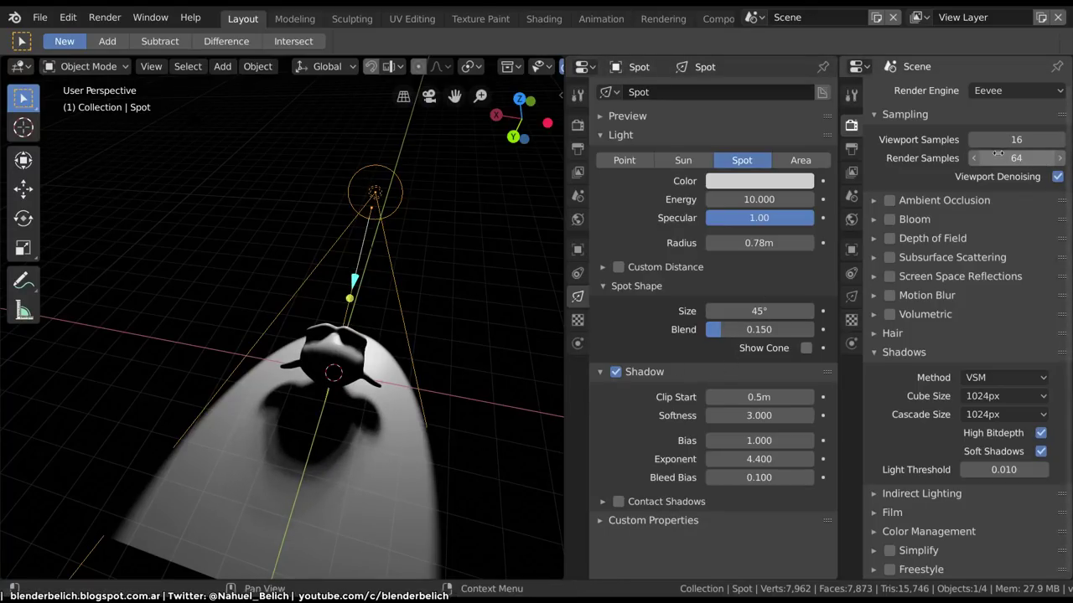
Set viewport samples to 2 and compare Soft Shadows off and on.
key("BackSpace")
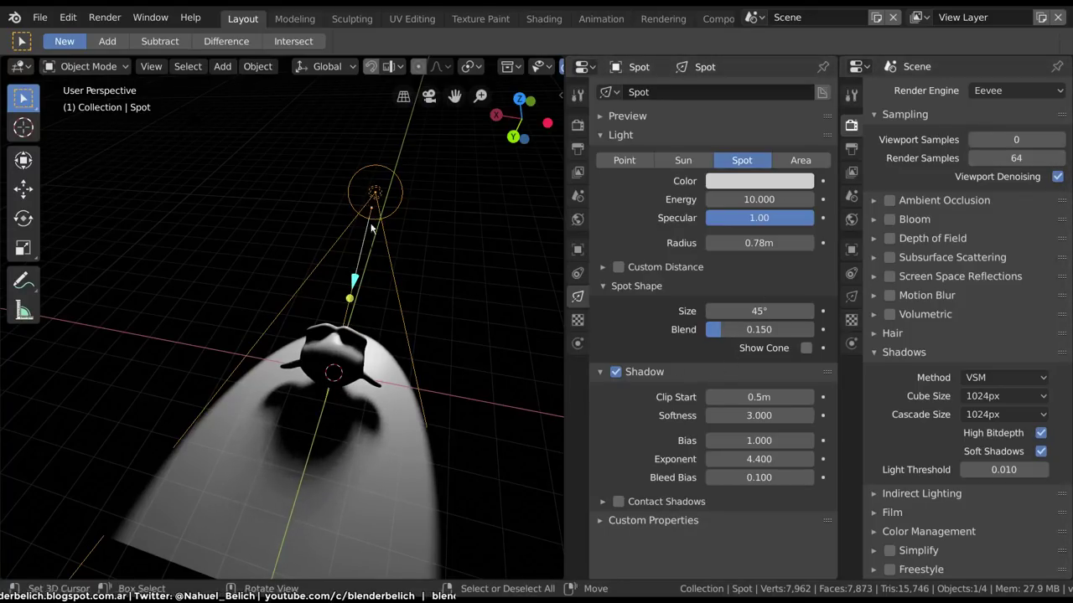
left_click(1059, 139)
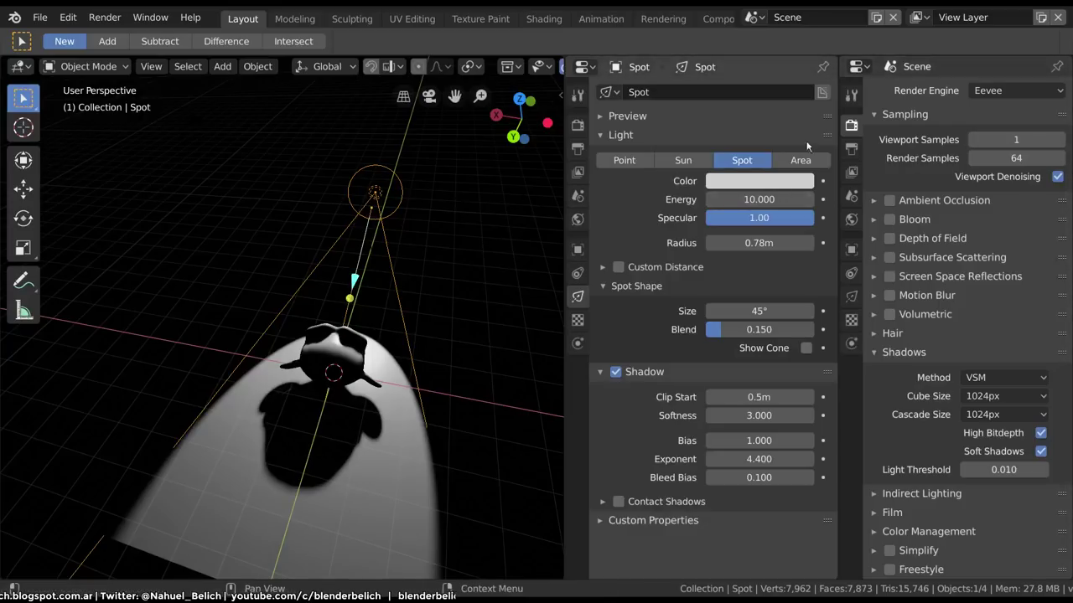
left_click(1060, 140)
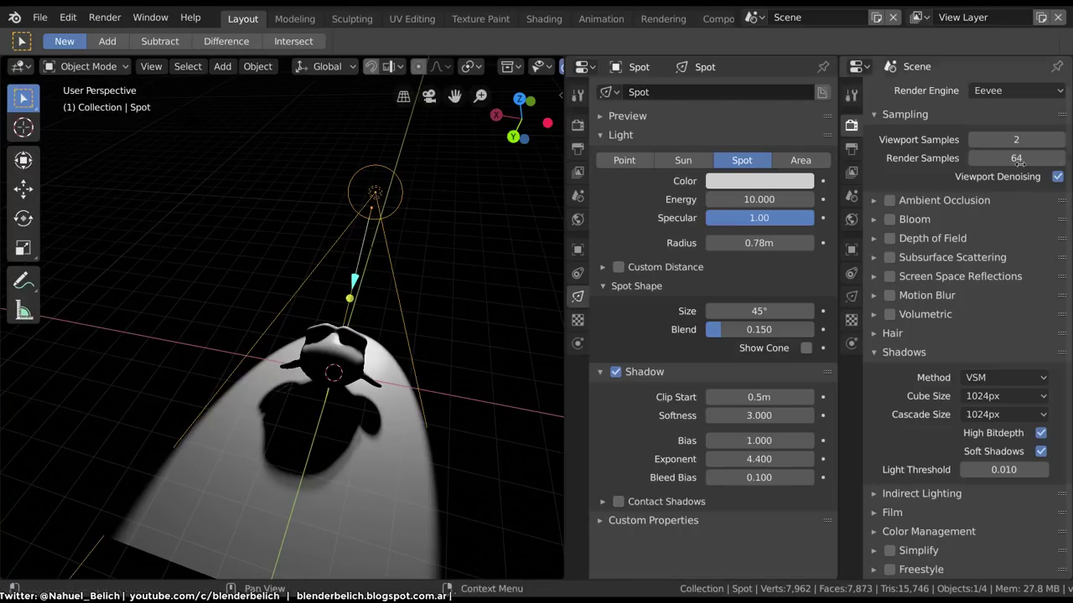
left_click(1040, 451)
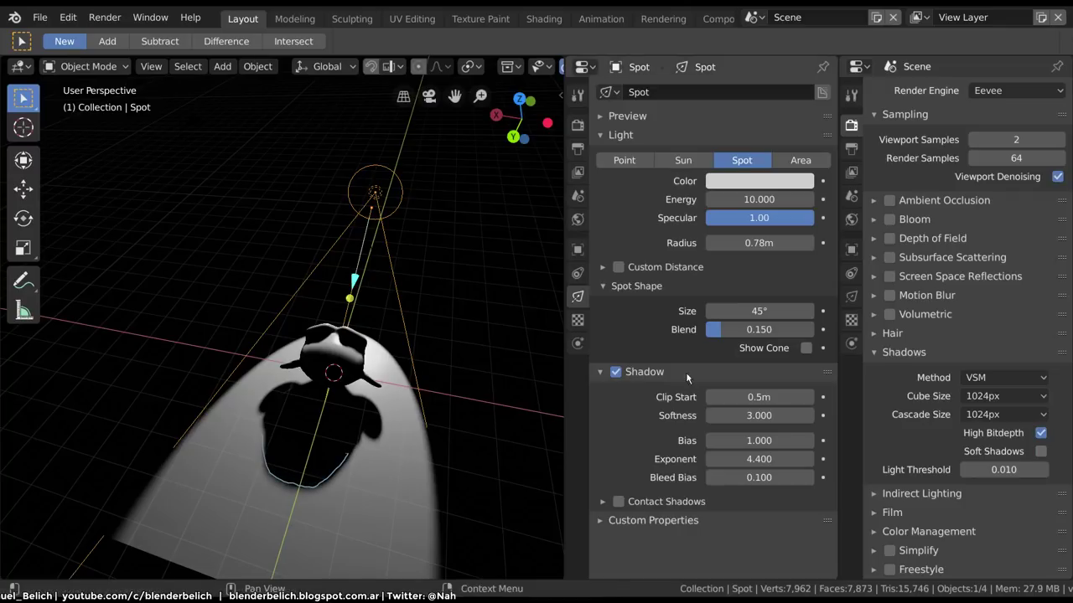
left_click(1039, 450)
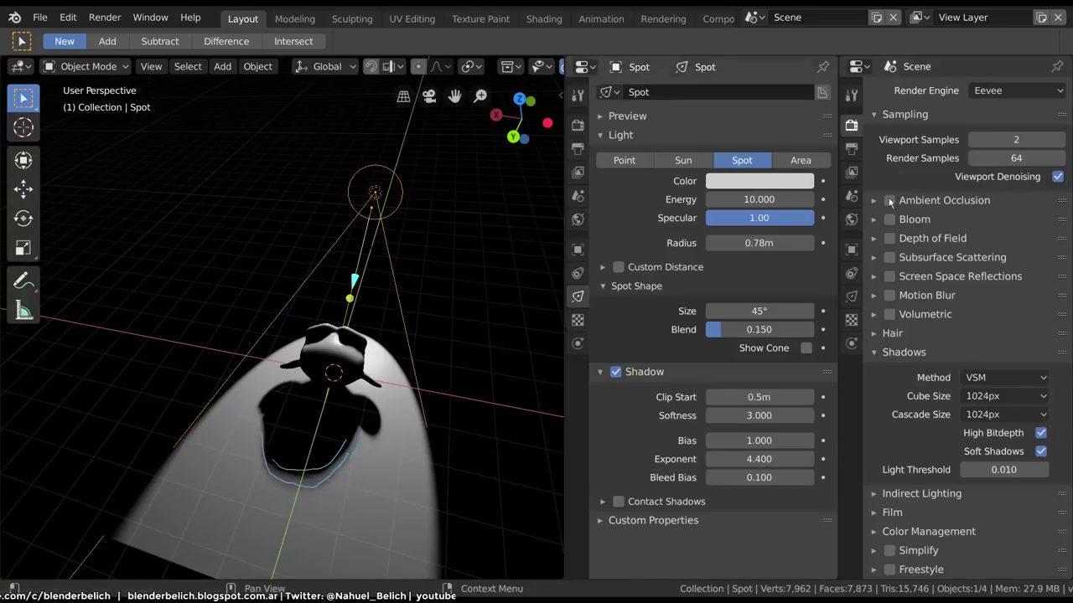
Annotate the shadow edge and light while raising viewport samples to 13.
left_click(1059, 140)
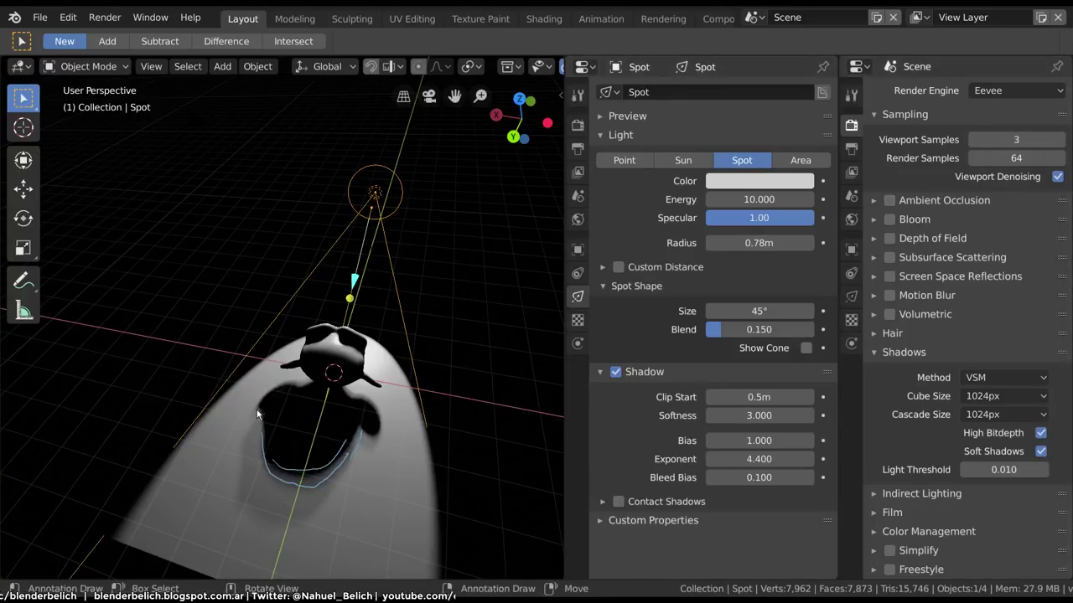
left_click_drag(274, 530, 339, 469)
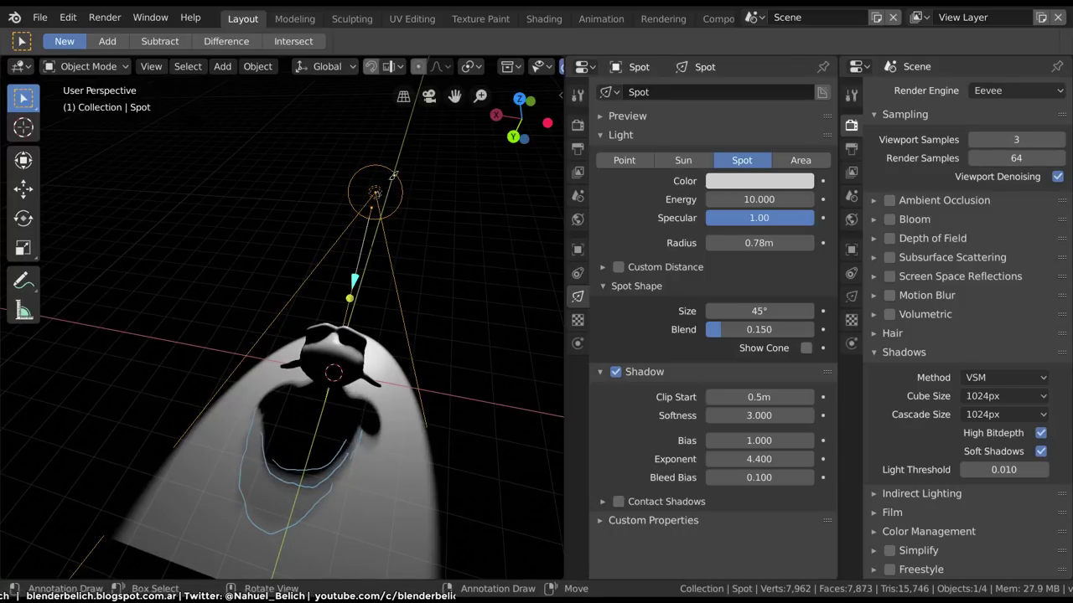
left_click_drag(362, 173, 368, 181)
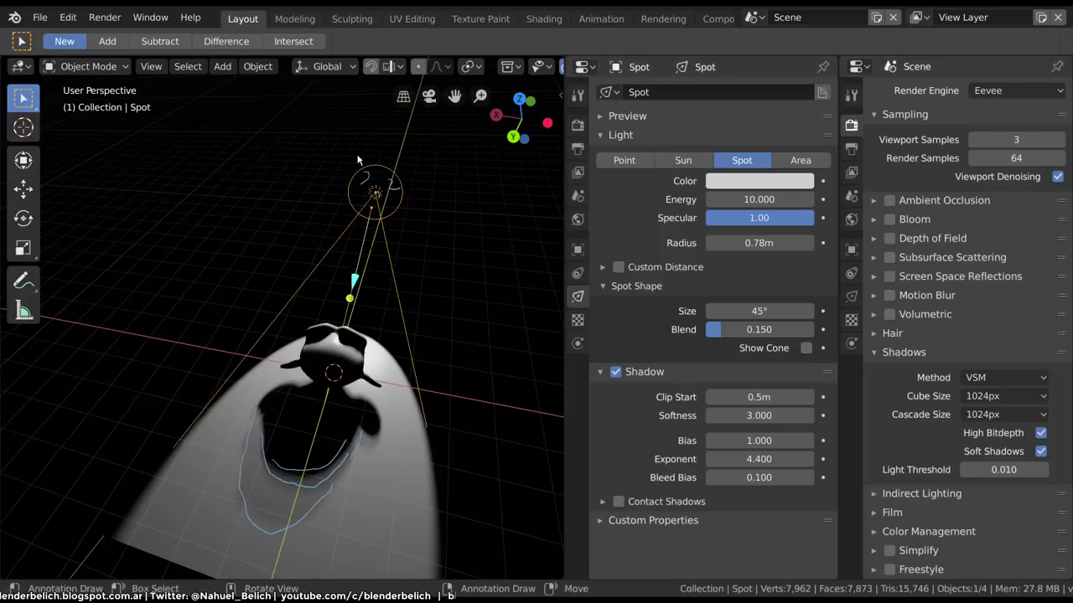
left_click(1060, 140)
double_click(1015, 140)
type("13")
key("Return")
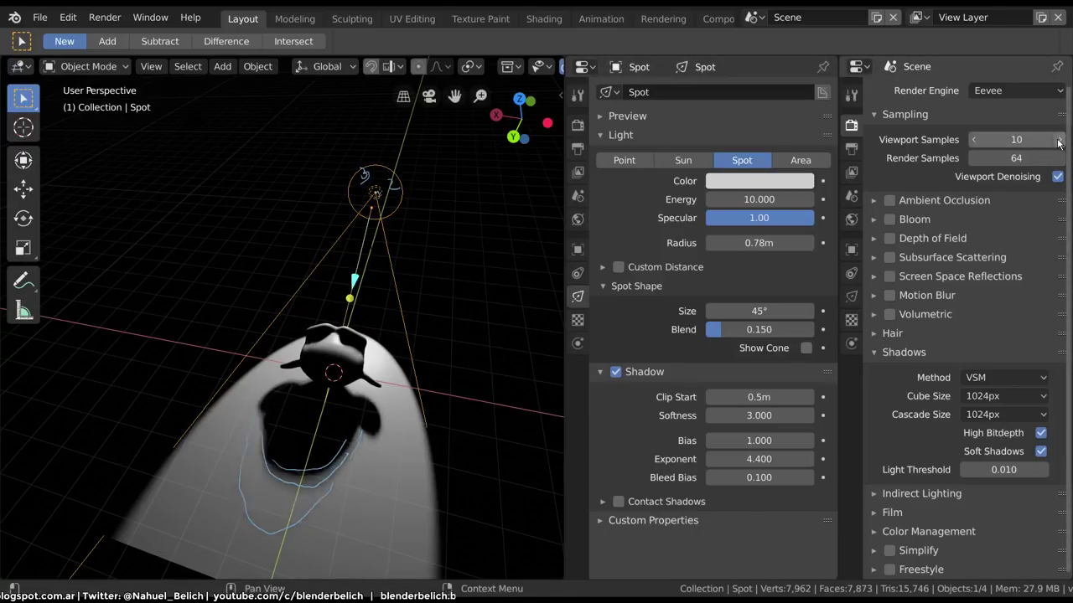
Undo the annotation marks, push viewport samples to 88, and widen the spot radius.
left_click_drag(377, 168, 385, 175)
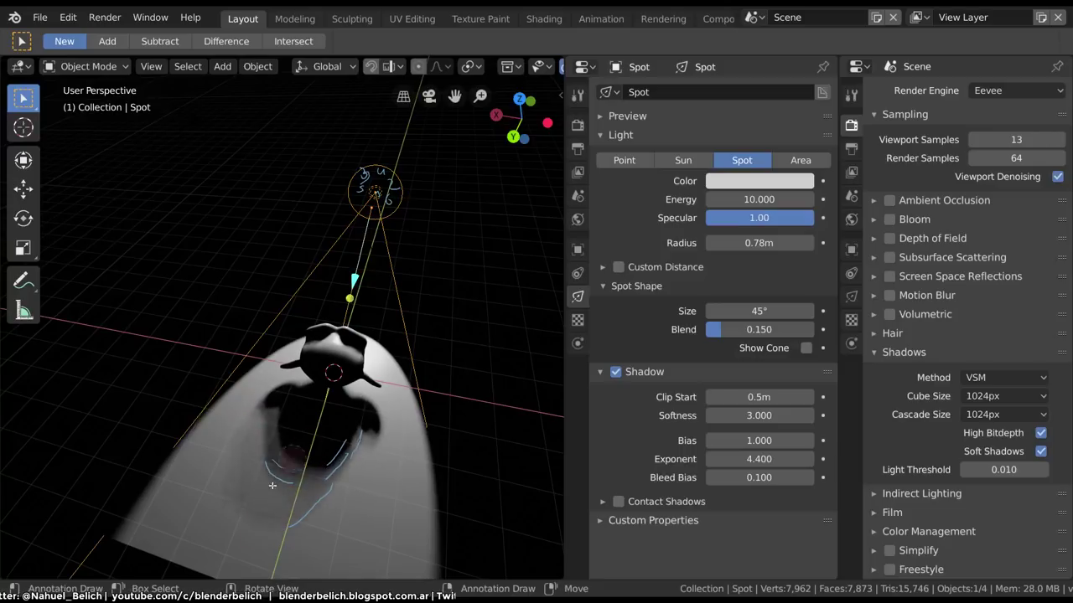
key("ctrl+z")
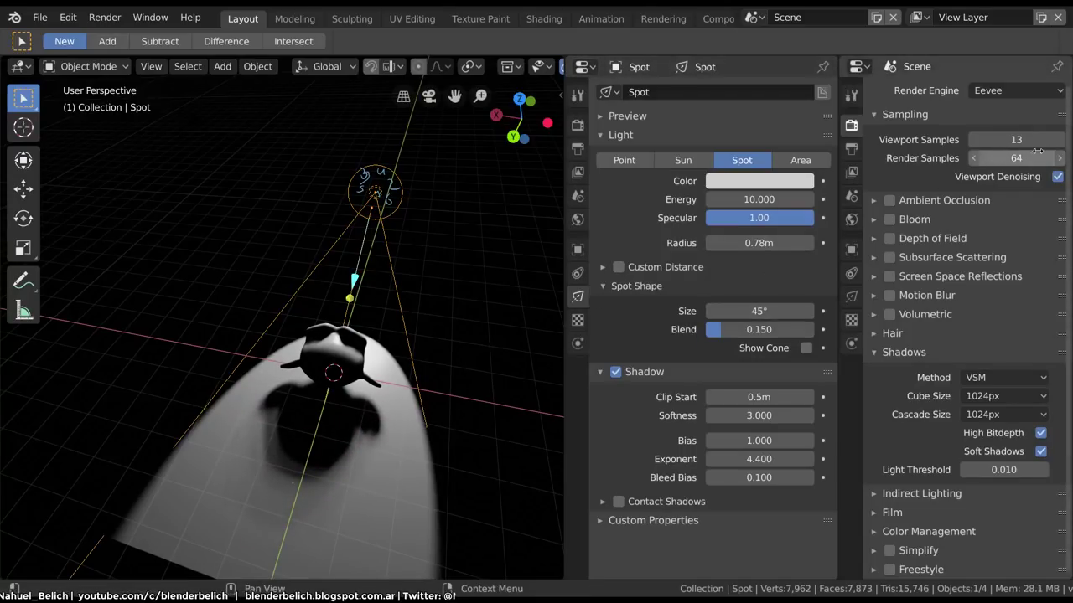
left_click_drag(1003, 140, 1069, 141)
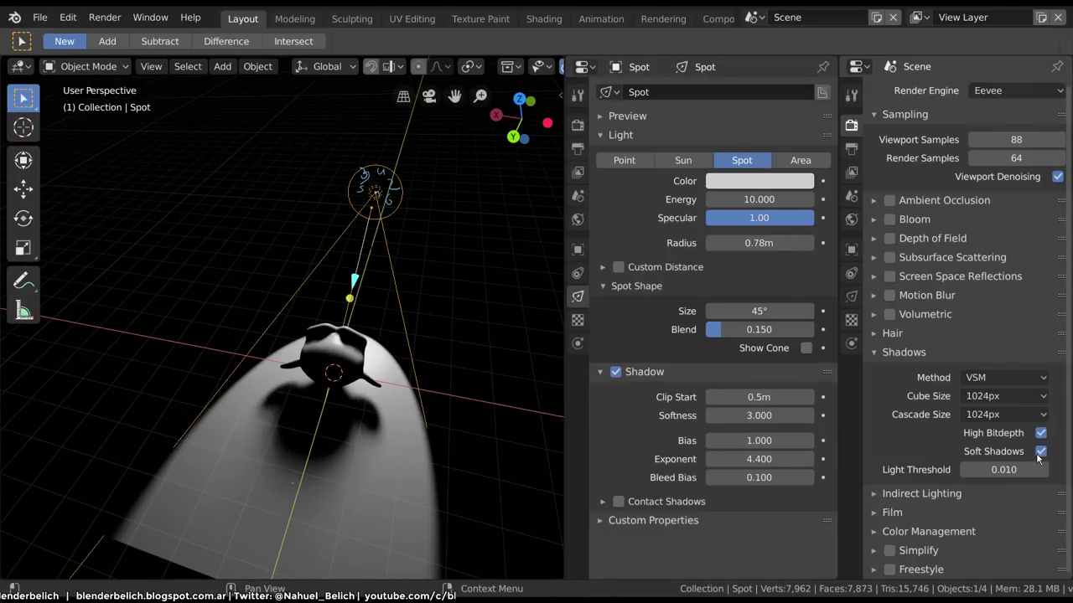
mouse_move(738, 243)
left_mouse_down()
mouse_move(786, 240)
mouse_move(767, 242)
left_mouse_up()
Change the light to an Area light with Ellipse shape and stretch its Y size.
left_click(800, 160)
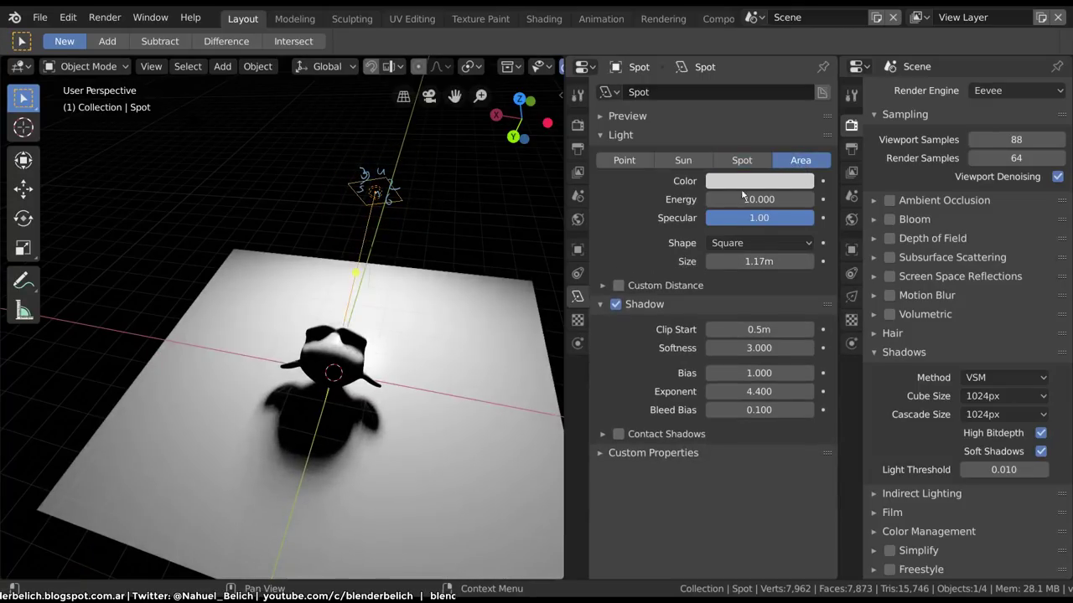
left_click(754, 242)
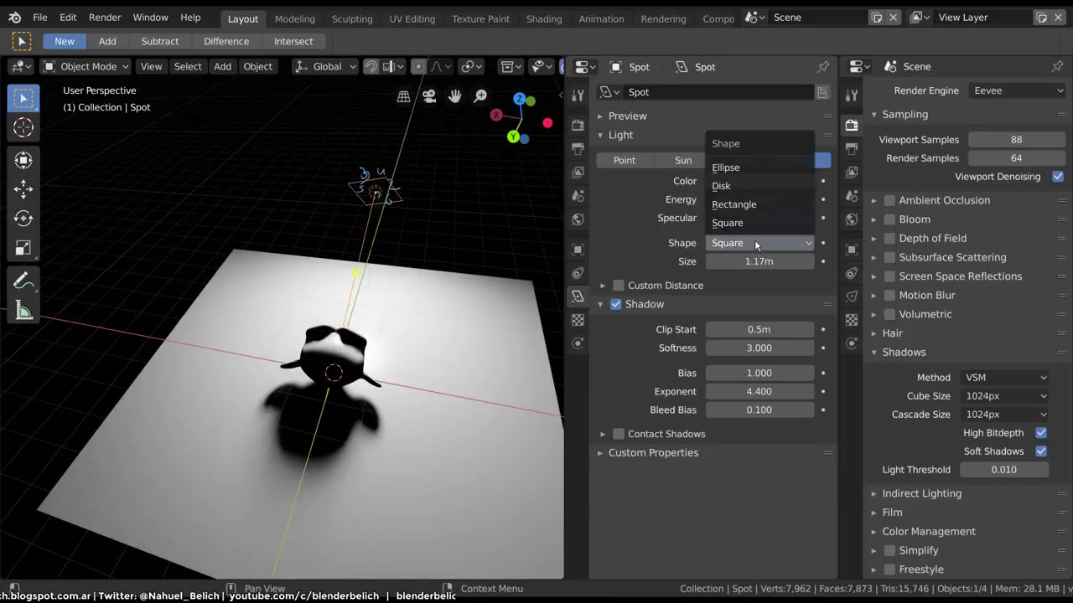
left_click(742, 168)
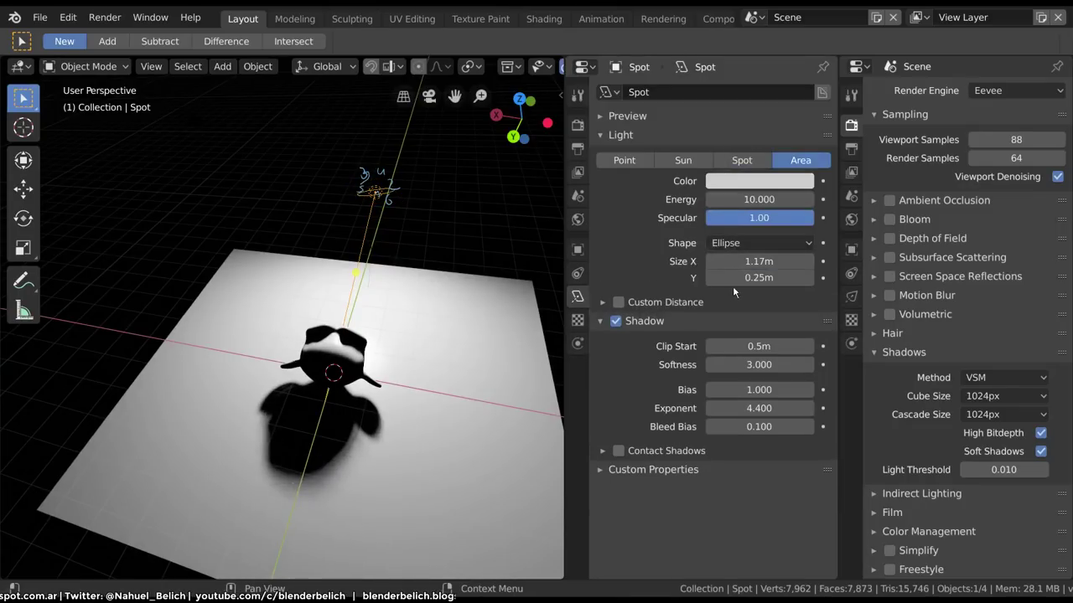
mouse_move(759, 277)
left_mouse_down()
mouse_move(942, 270)
mouse_move(671, 277)
left_mouse_up()
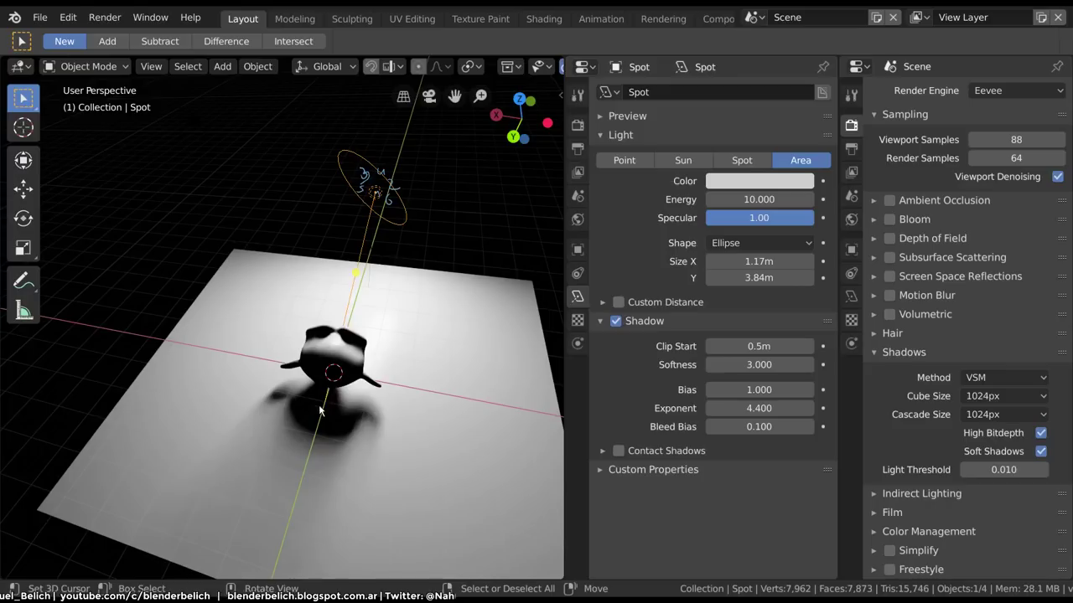
Resize the elliptical light to about 1.75m by 1.84m.
mouse_move(337, 494)
middle_mouse_down()
mouse_move(403, 440)
mouse_move(390, 443)
middle_mouse_up()
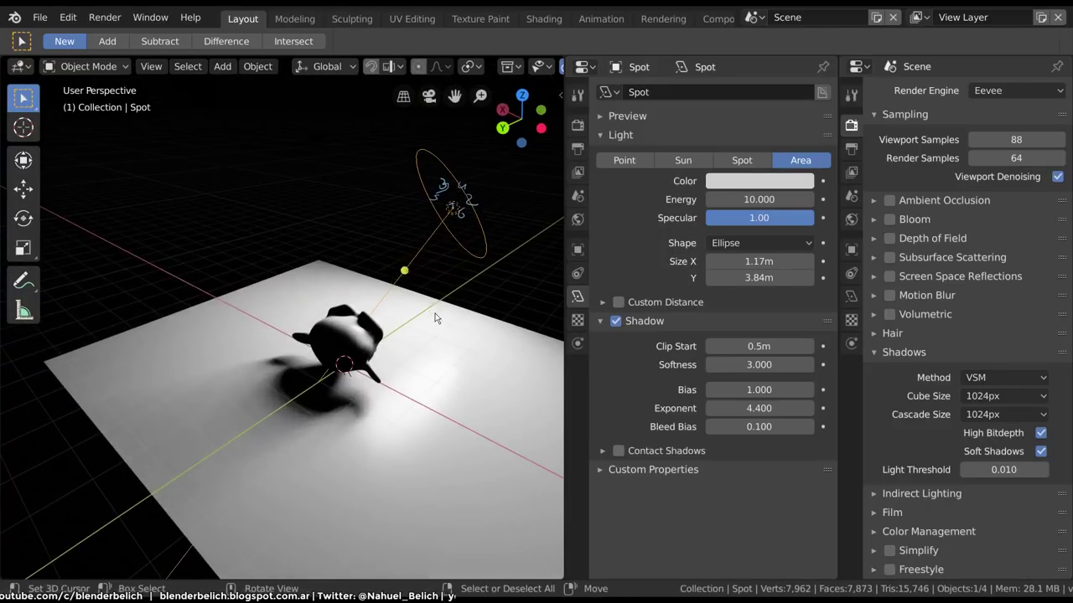
scroll(418, 354, "up", 3)
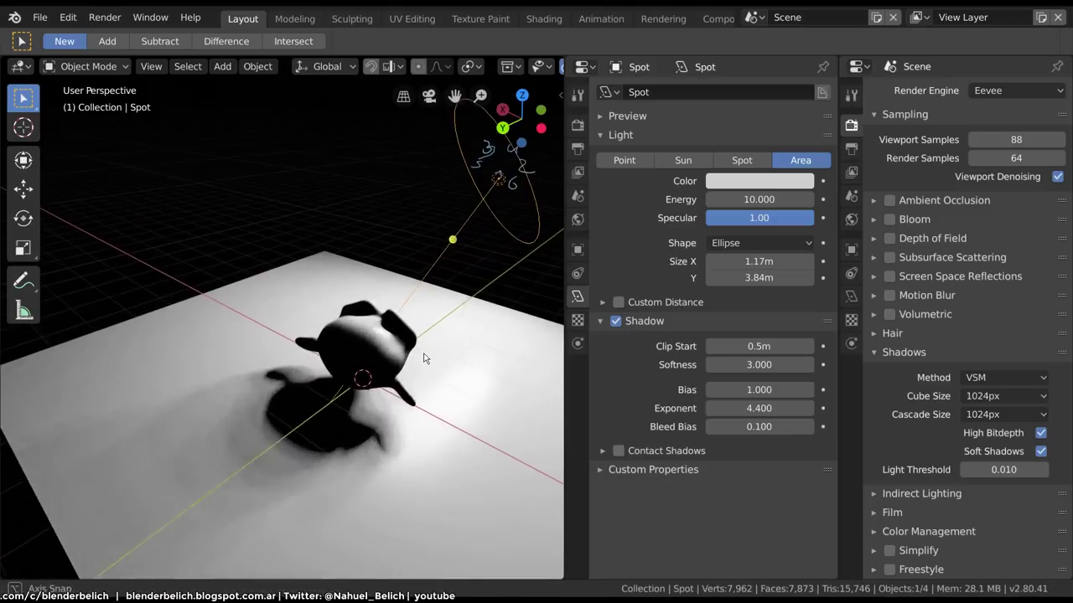
left_click_drag(528, 236, 480, 307)
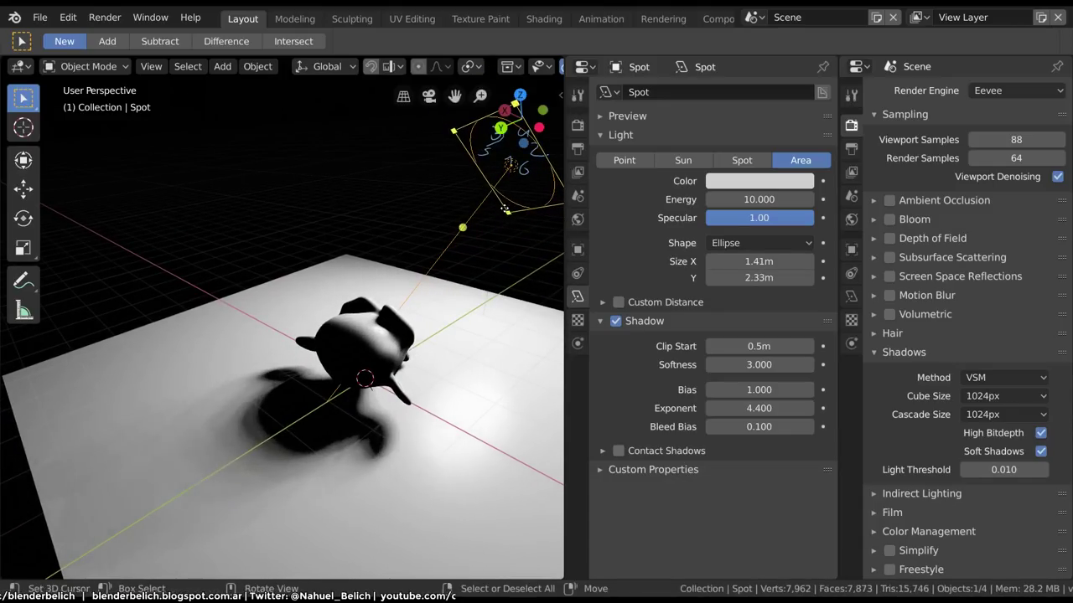
middle_click_drag(480, 307, 454, 351)
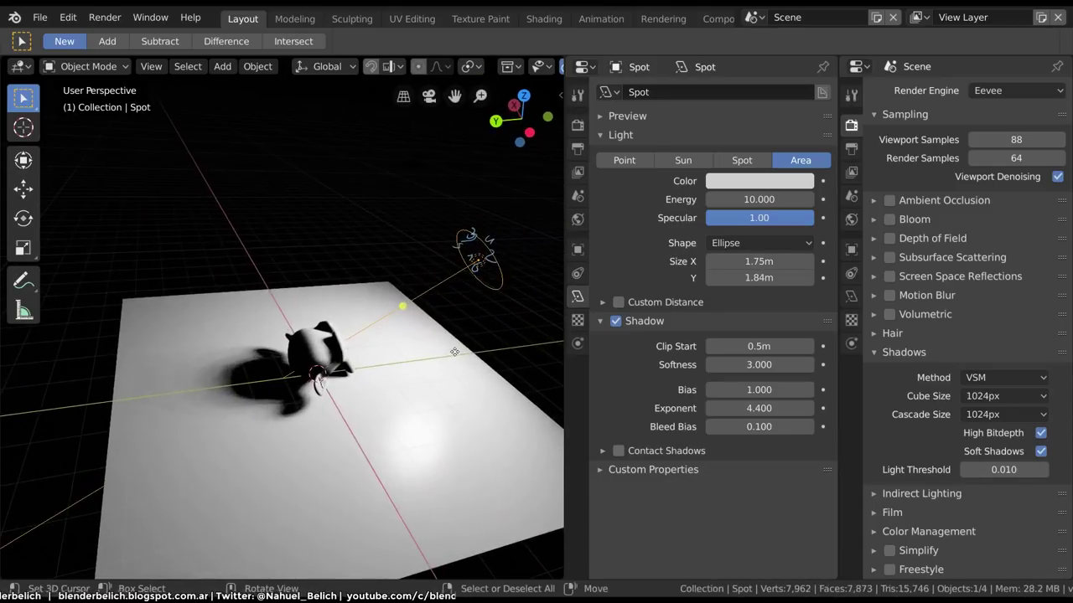
middle_click_drag(483, 385, 519, 377)
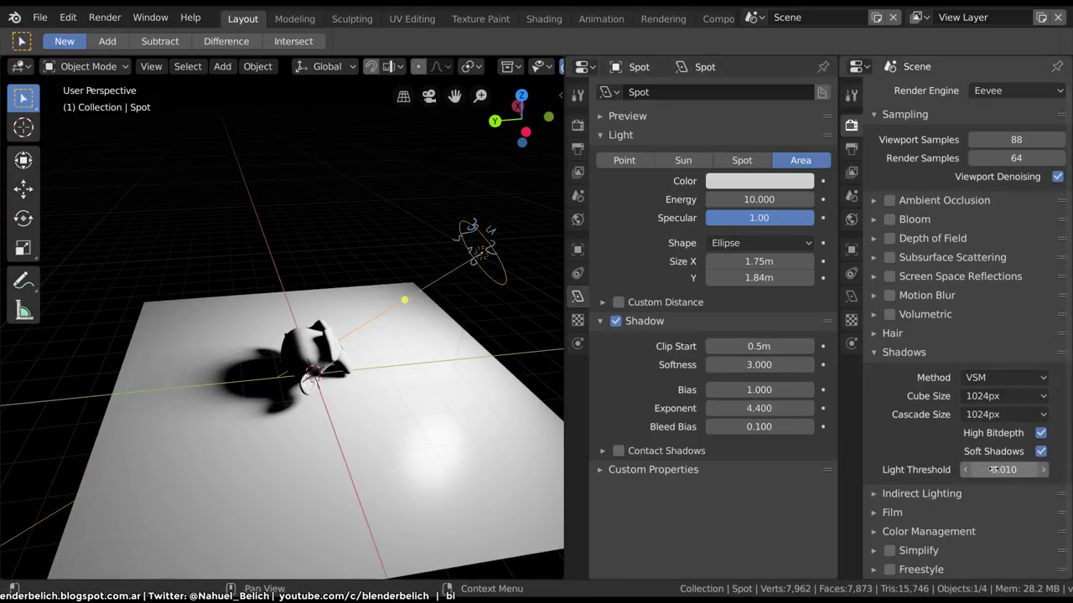
Adjust the Light Threshold, then drop the area light low near the plane and rotate it.
mouse_move(1011, 469)
left_mouse_down()
mouse_move(826, 469)
mouse_move(922, 465)
left_mouse_up()
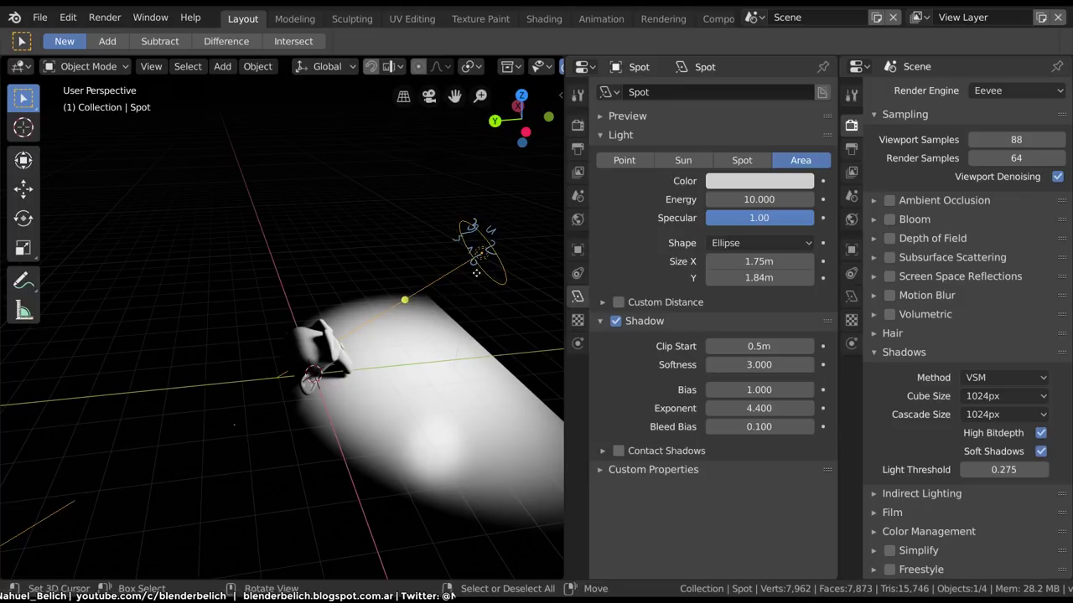
key("g")
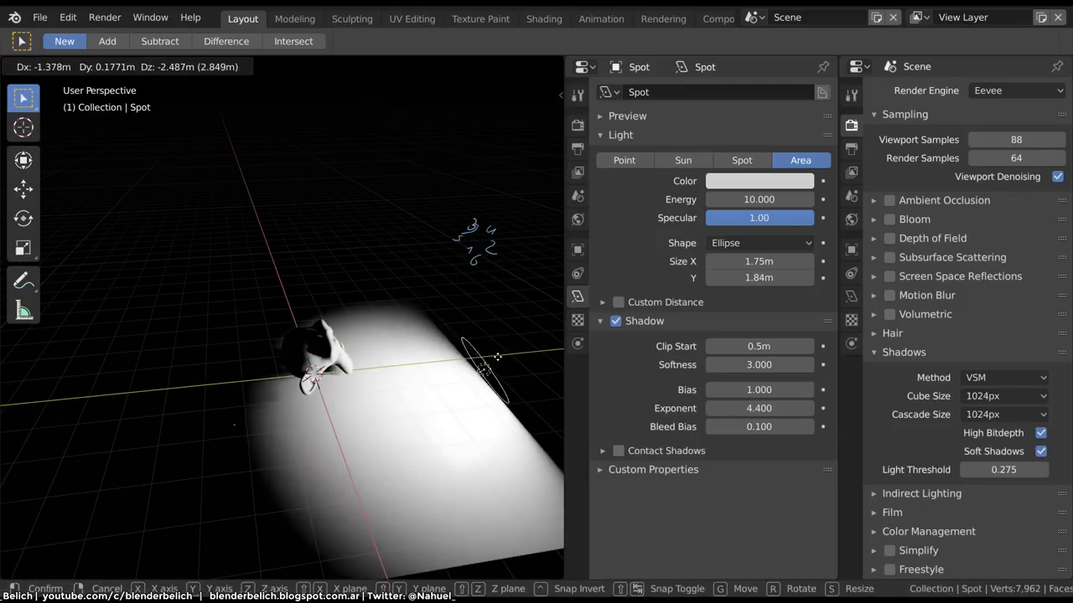
left_click(503, 334)
key("r")
left_click(504, 333)
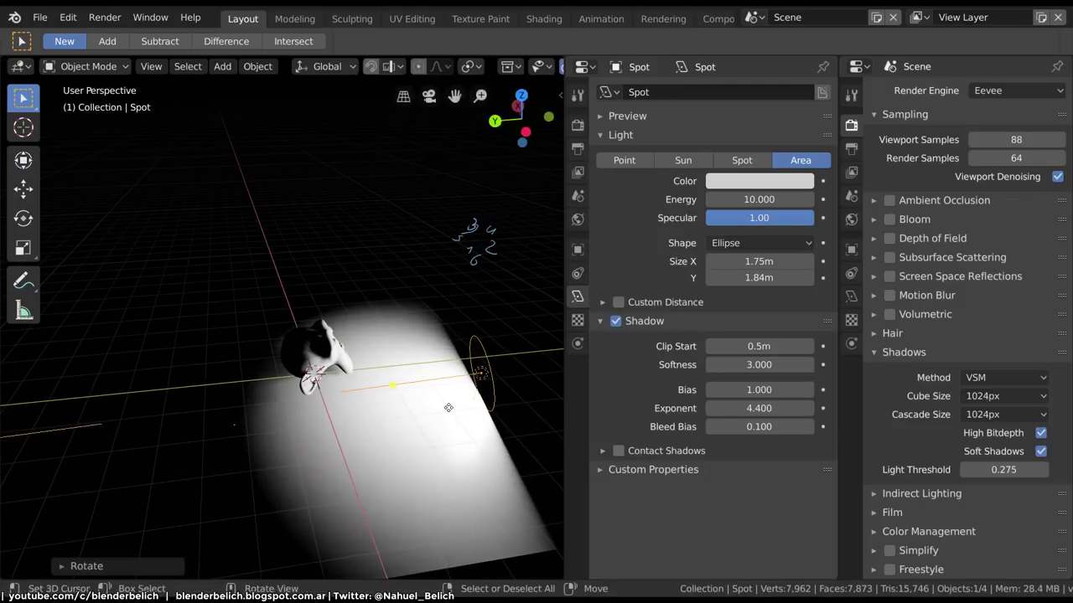
Nudge the light again and settle the Light Threshold at 0.104.
key("g")
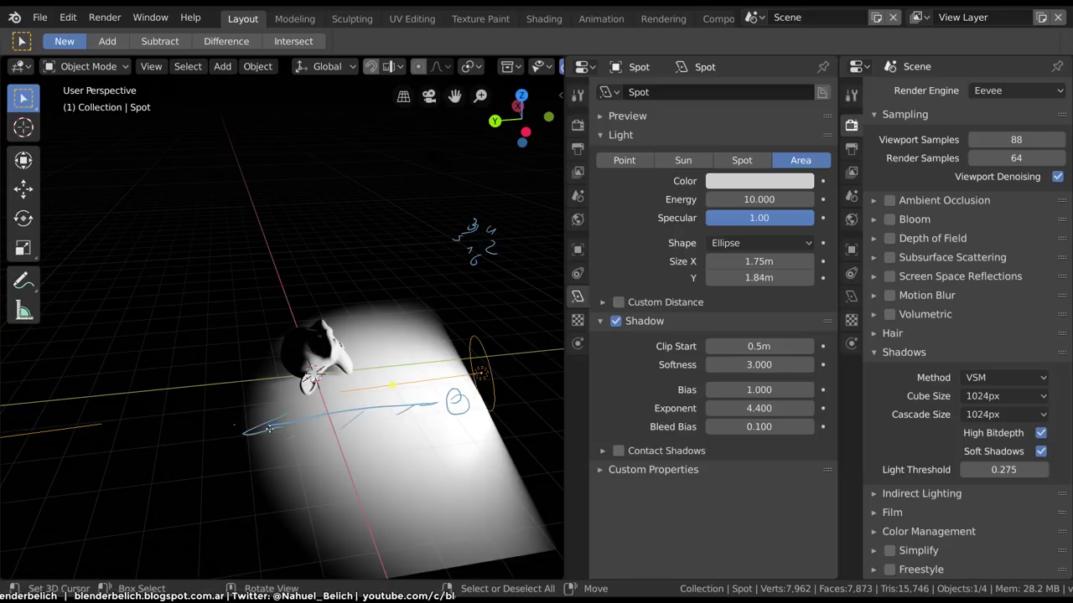
mouse_move(313, 493)
middle_mouse_down()
mouse_move(362, 467)
mouse_move(337, 361)
middle_mouse_up()
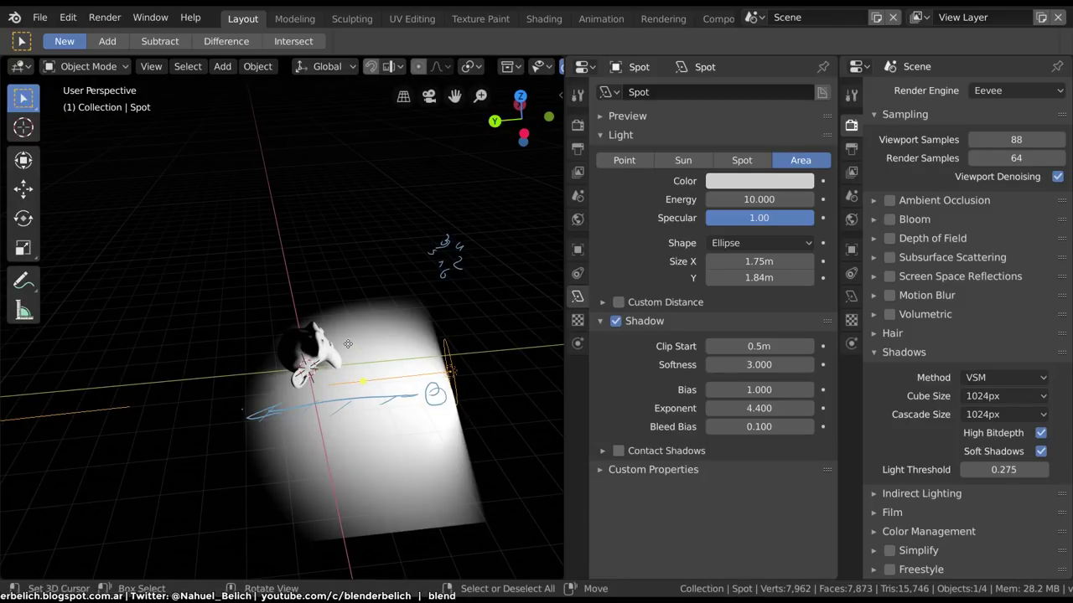
mouse_move(1015, 469)
left_mouse_down()
mouse_move(1029, 469)
mouse_move(1001, 469)
left_mouse_up()
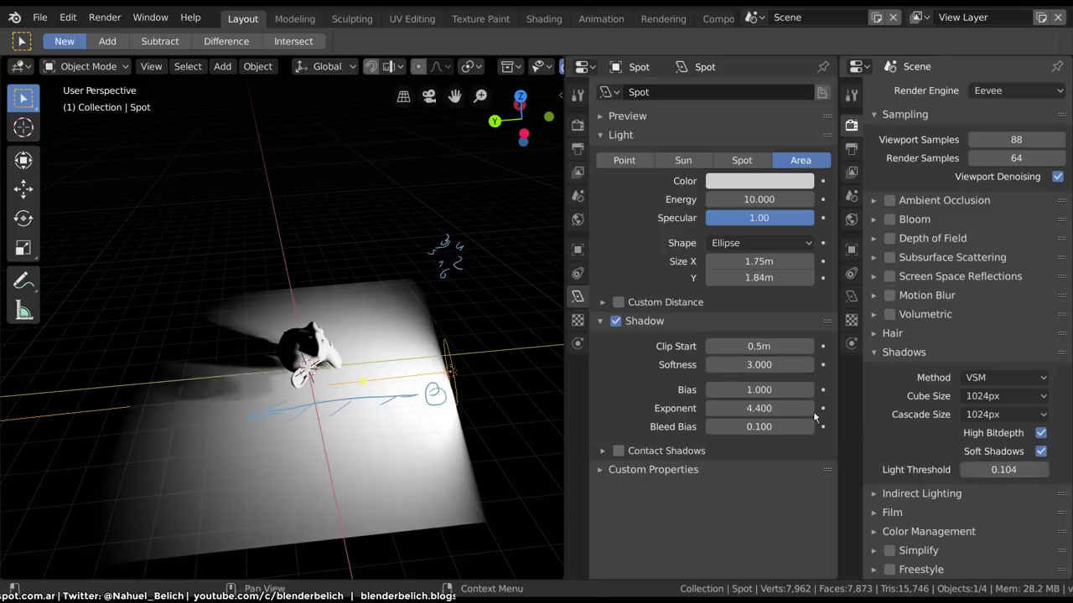
middle_click_drag(453, 381, 483, 413, "shift")
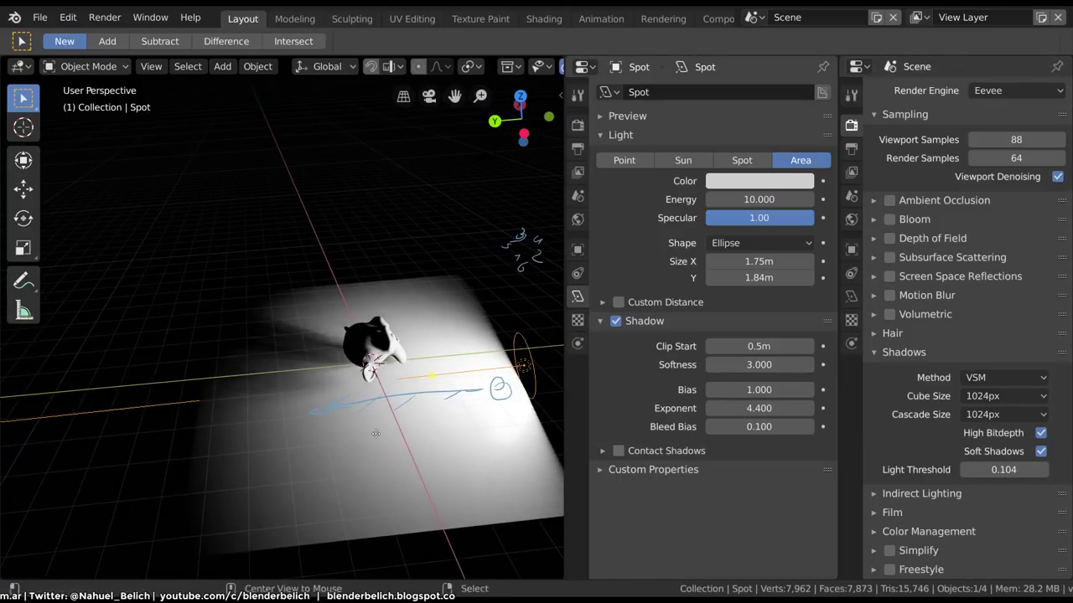
Select Suzanne and adjust her height with two Z-constrained moves.
left_click(395, 362)
left_click(396, 362)
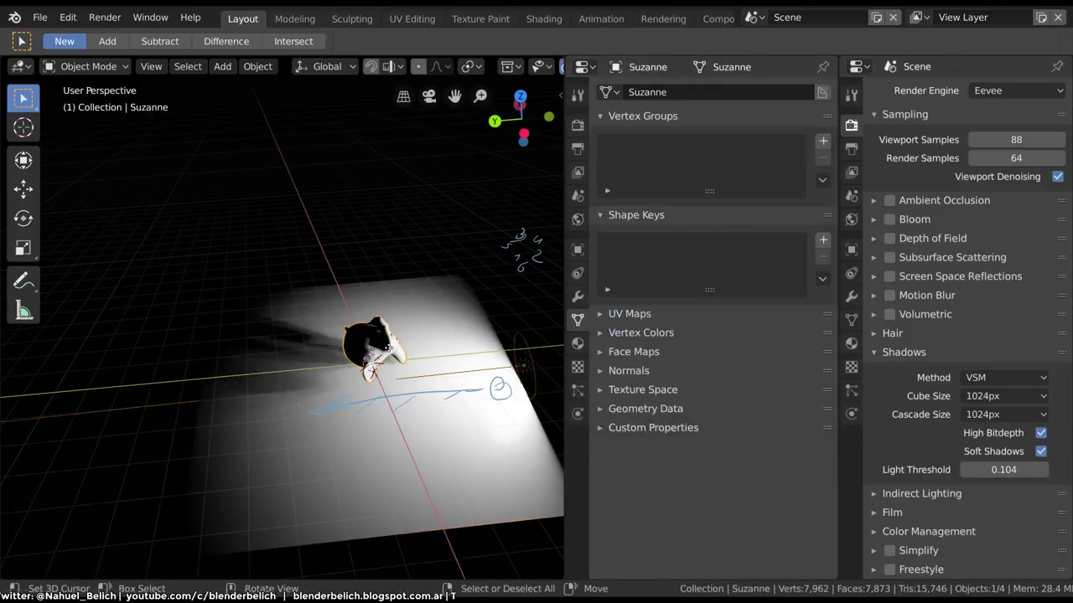
key("KP_Decimal")
mouse_move(396, 362)
middle_mouse_down()
mouse_move(415, 449)
mouse_move(452, 436)
mouse_move(444, 410)
mouse_move(357, 355)
mouse_move(411, 344)
mouse_move(377, 369)
middle_mouse_up()
key("g")
key("z")
left_click(484, 432)
key("g")
key("z")
left_click(386, 368)
Slide Suzanne along the X axis to the plane's left edge.
scroll(377, 368, "down", 2)
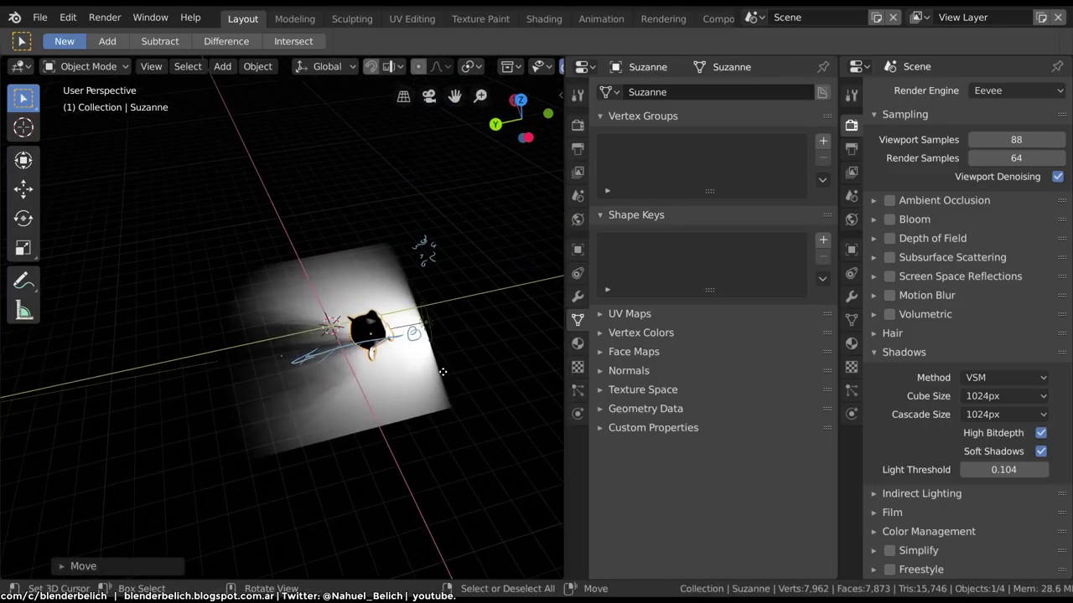
key("g")
key("y")
key("x")
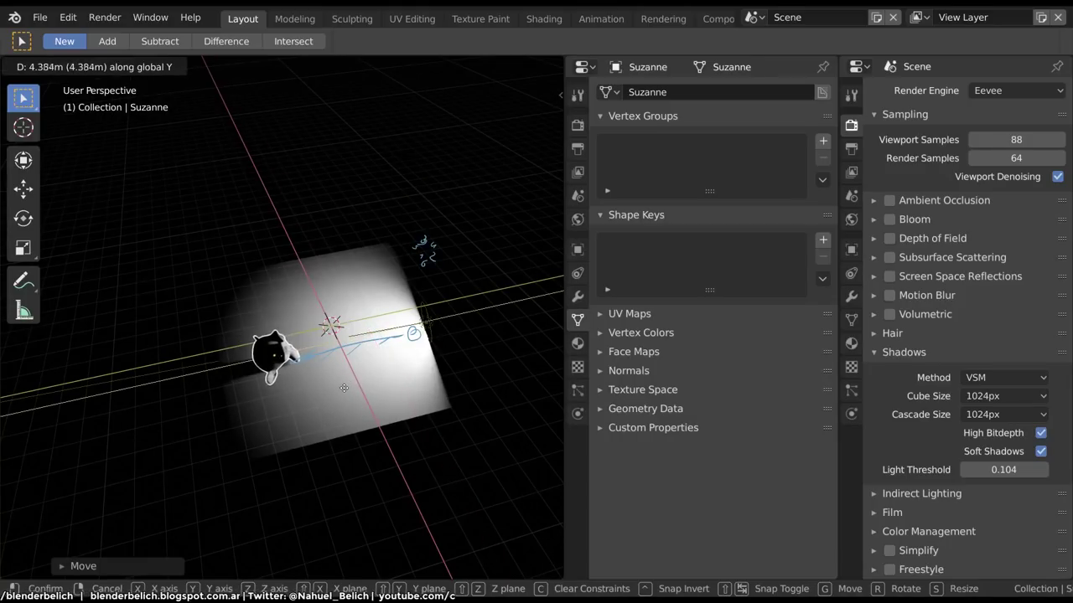
left_click(348, 369)
Select the light and lower the Light Threshold to 0.056.
left_click(425, 329)
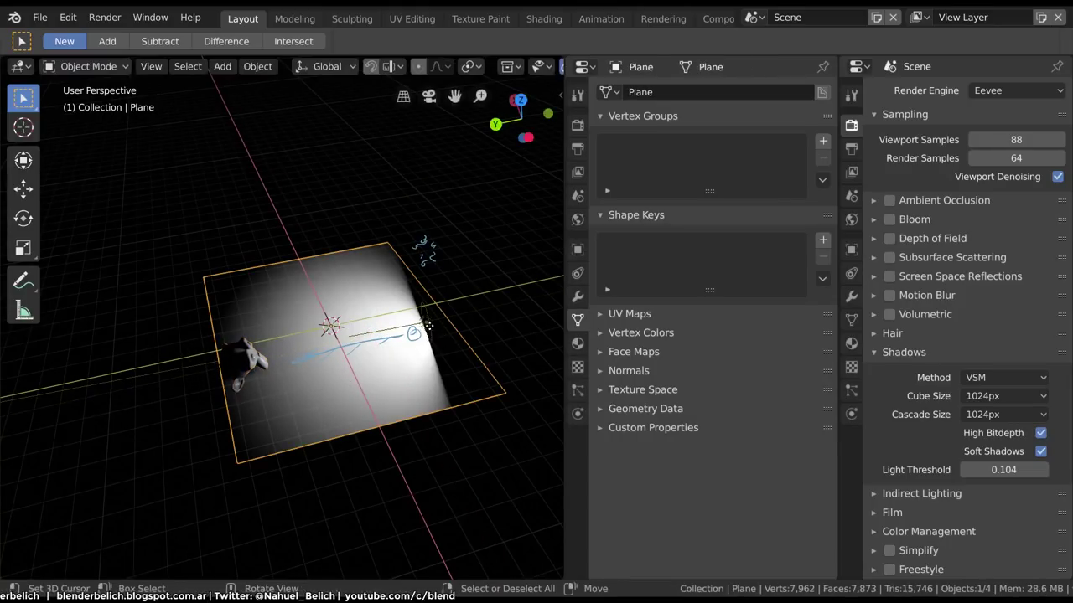
left_click(428, 327)
mouse_move(1010, 469)
left_mouse_down()
mouse_move(1026, 469)
mouse_move(838, 451)
left_mouse_up()
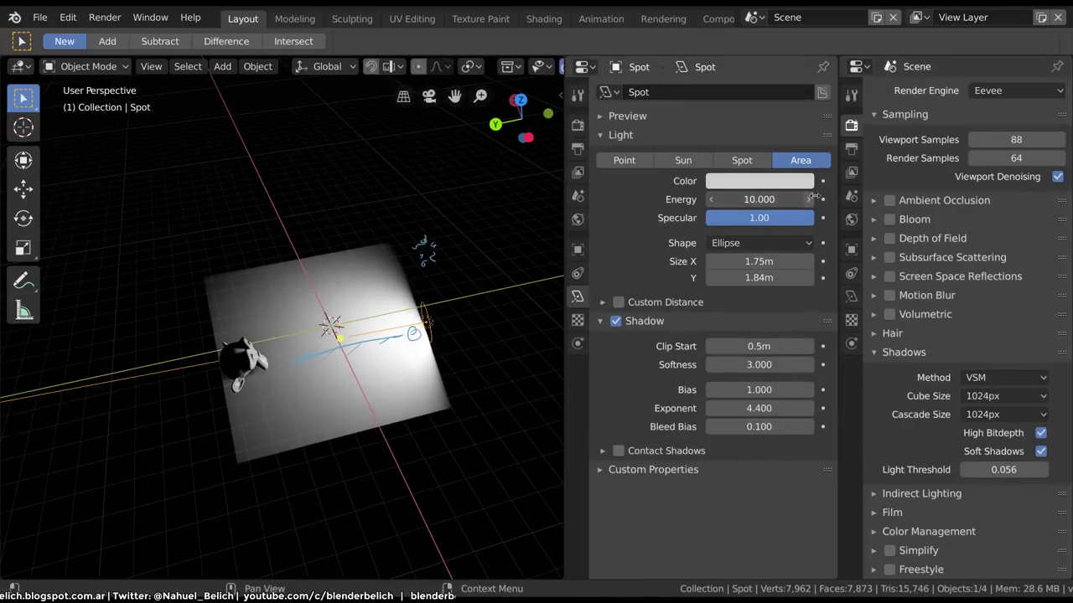
Set the area light's Energy to 50.
left_click(765, 195)
type("9.83")
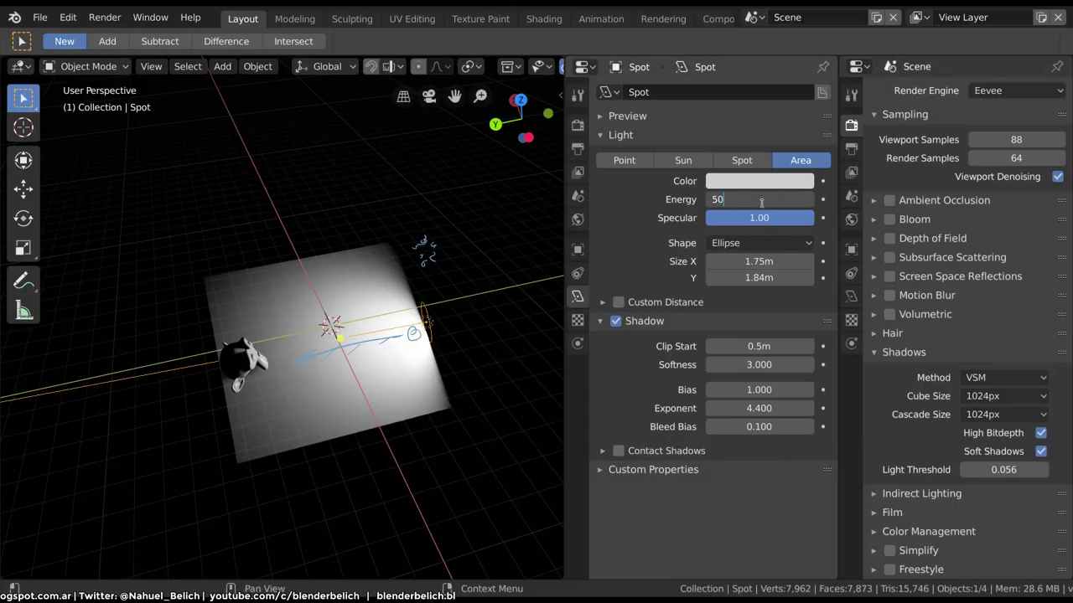
key("Return")
mouse_move(246, 363)
middle_mouse_down()
mouse_move(436, 305)
mouse_move(356, 373)
middle_mouse_up()
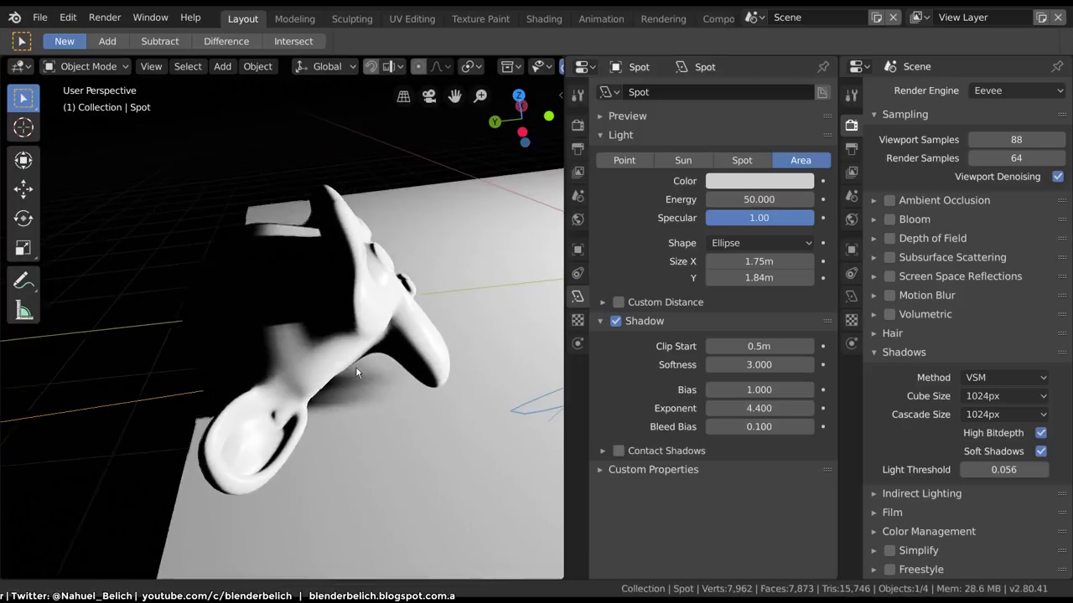
Zoom and orbit around the scene to inspect the lighting from several angles.
scroll(356, 371, "up", 3)
scroll(340, 364, "up", 2)
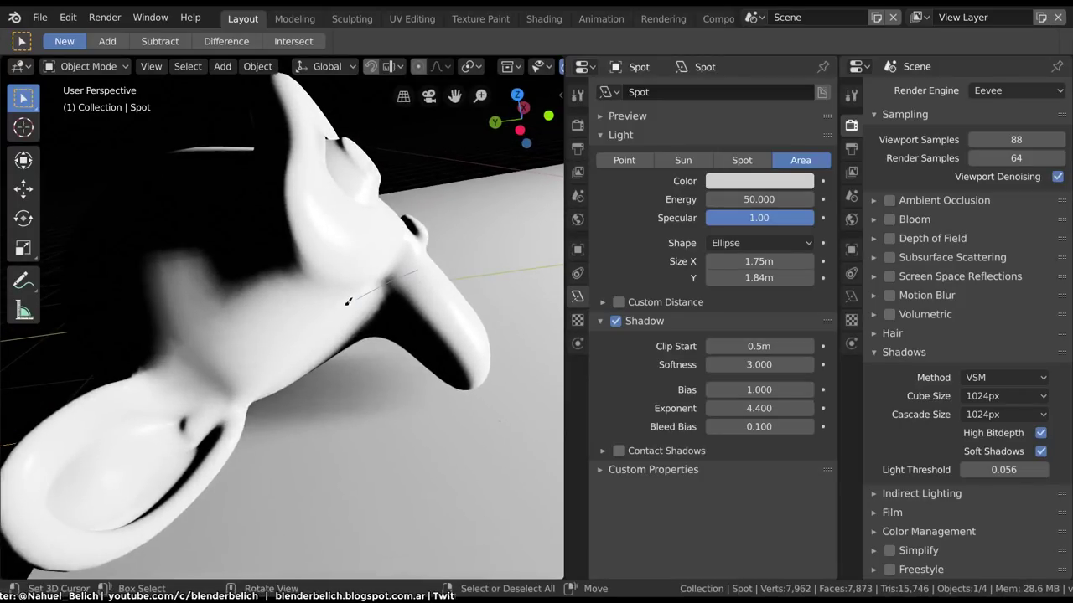
scroll(413, 288, "down", 5)
scroll(426, 382, "down", 3)
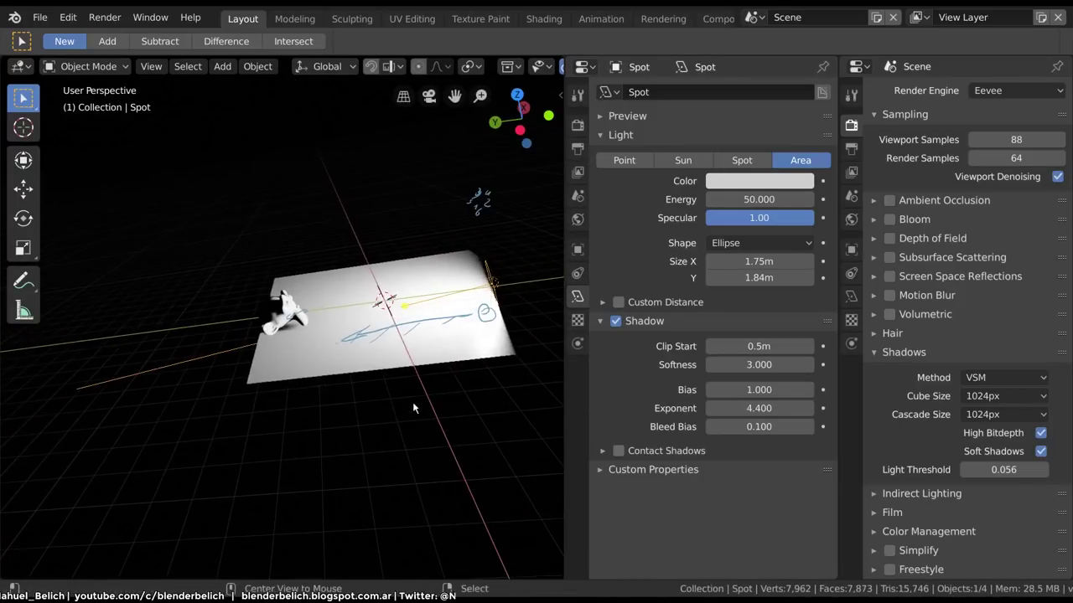
mouse_move(413, 401)
middle_mouse_down()
mouse_move(296, 416)
mouse_move(321, 396)
mouse_move(475, 378)
middle_mouse_up()
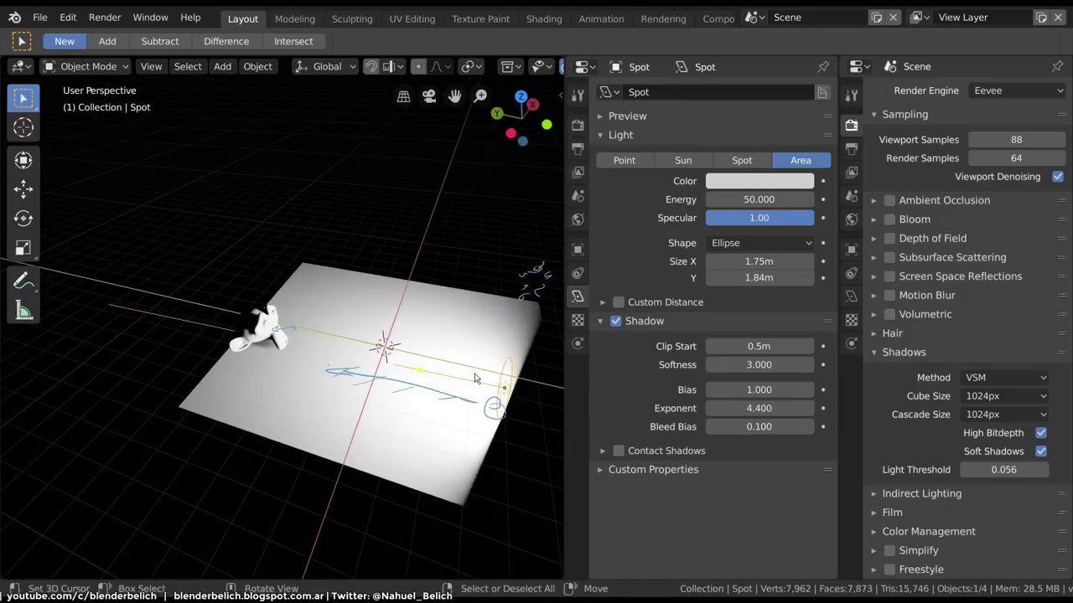
mouse_move(371, 369)
middle_mouse_down()
mouse_move(335, 407)
mouse_move(331, 393)
mouse_move(363, 377)
middle_mouse_up()
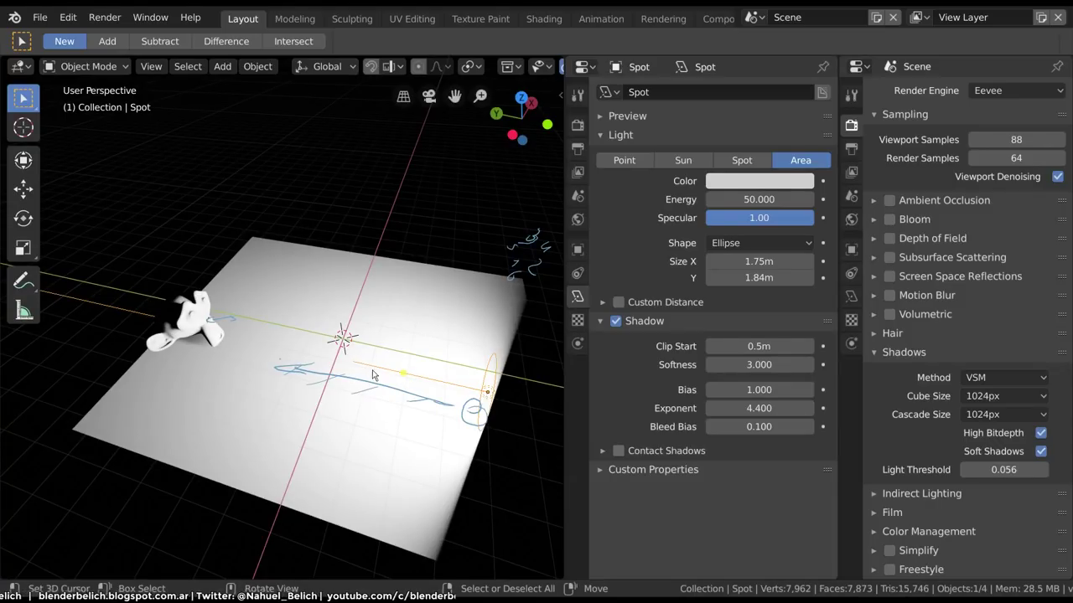
middle_click_drag(384, 336, 391, 378)
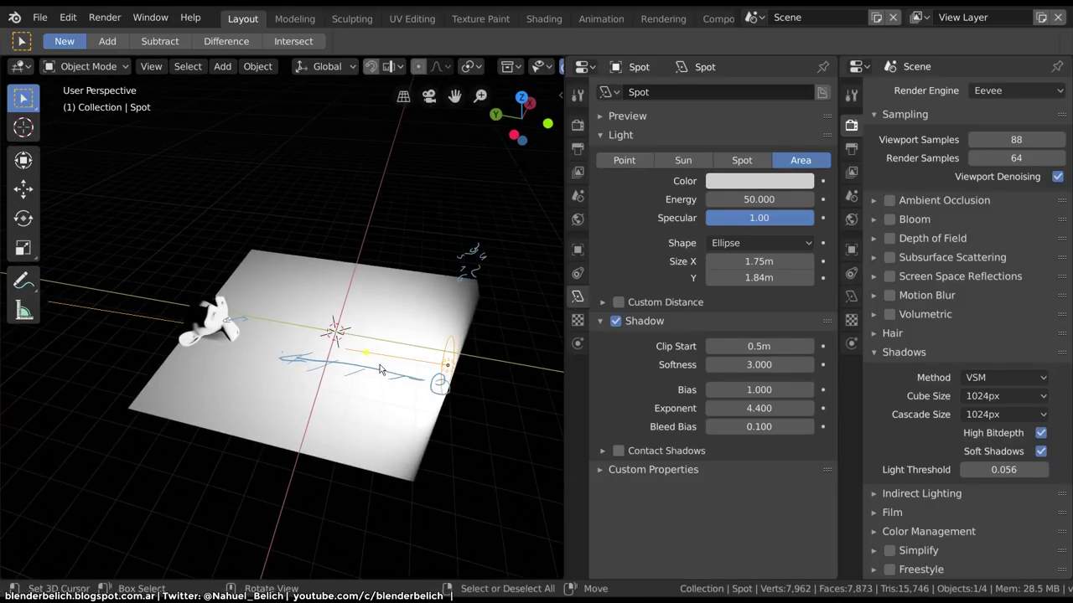
scroll(388, 343, "down", 2)
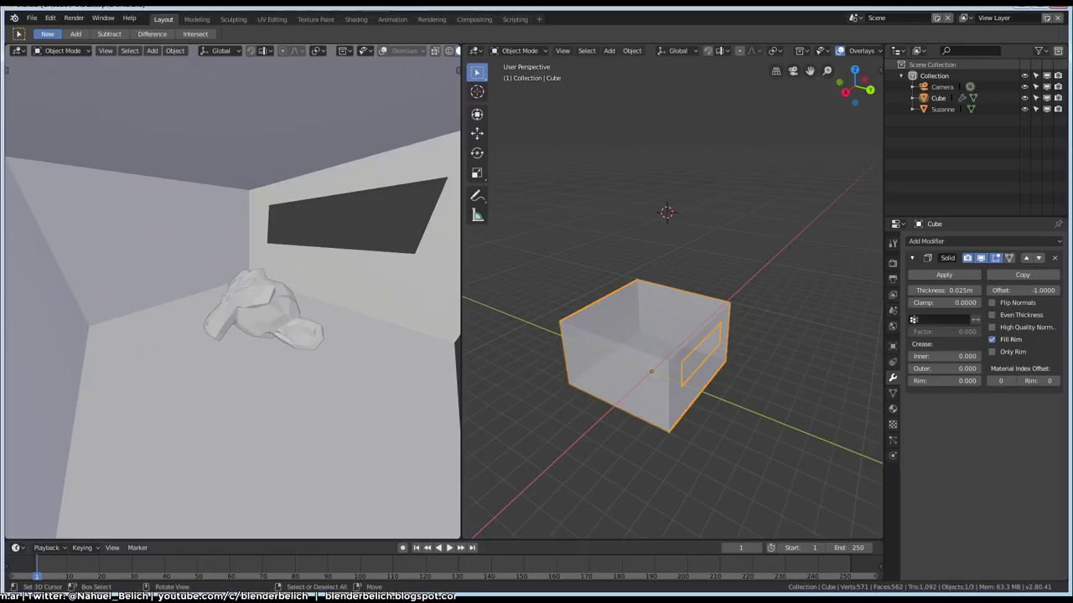
Snap the 3D cursor to the cube's centre and add a Spot light there.
mouse_move(230, 293)
middle_mouse_down()
mouse_move(276, 319)
mouse_move(225, 302)
middle_mouse_up()
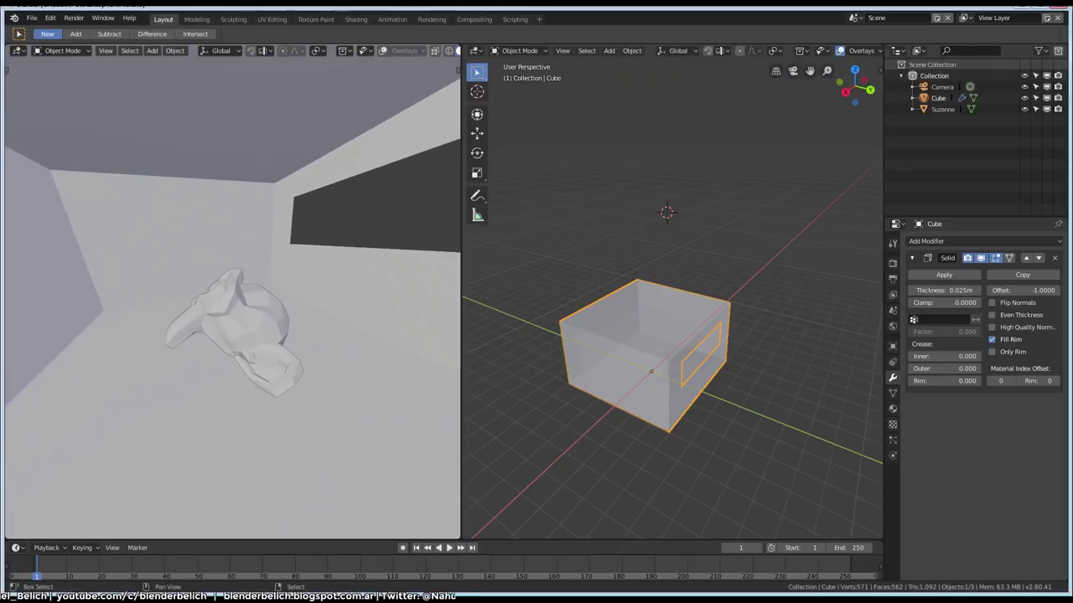
key("shift+s")
left_click(651, 425)
middle_click_drag(651, 419, 662, 373)
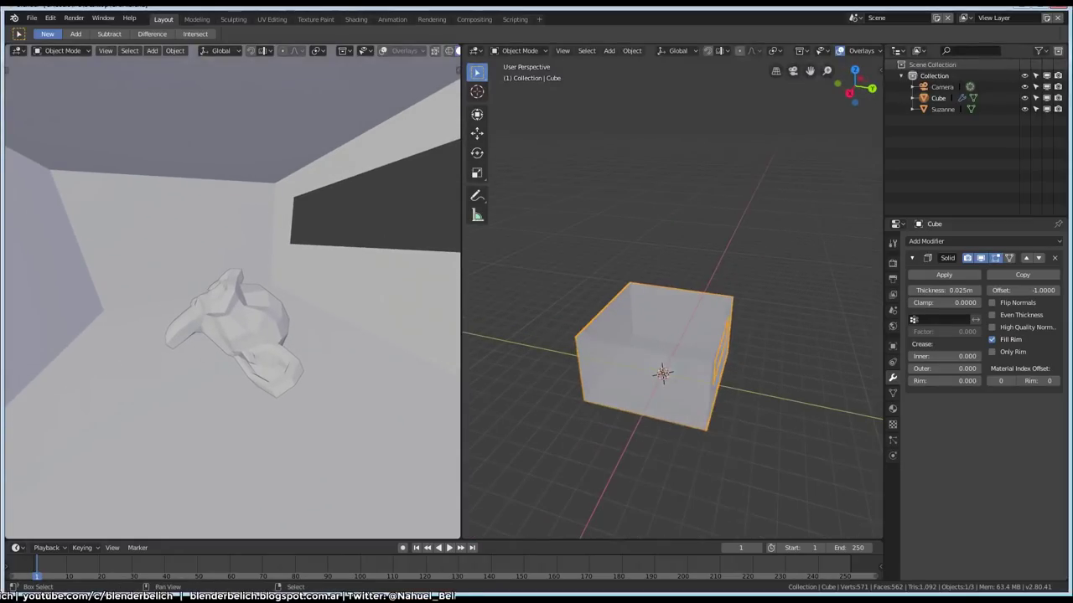
key("shift+a")
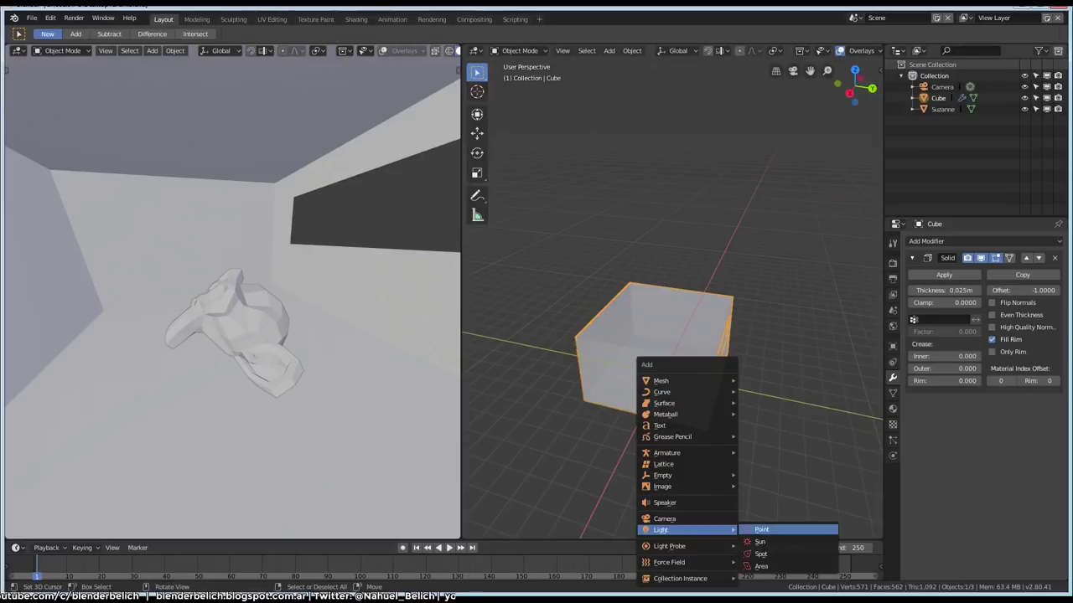
left_click(760, 554)
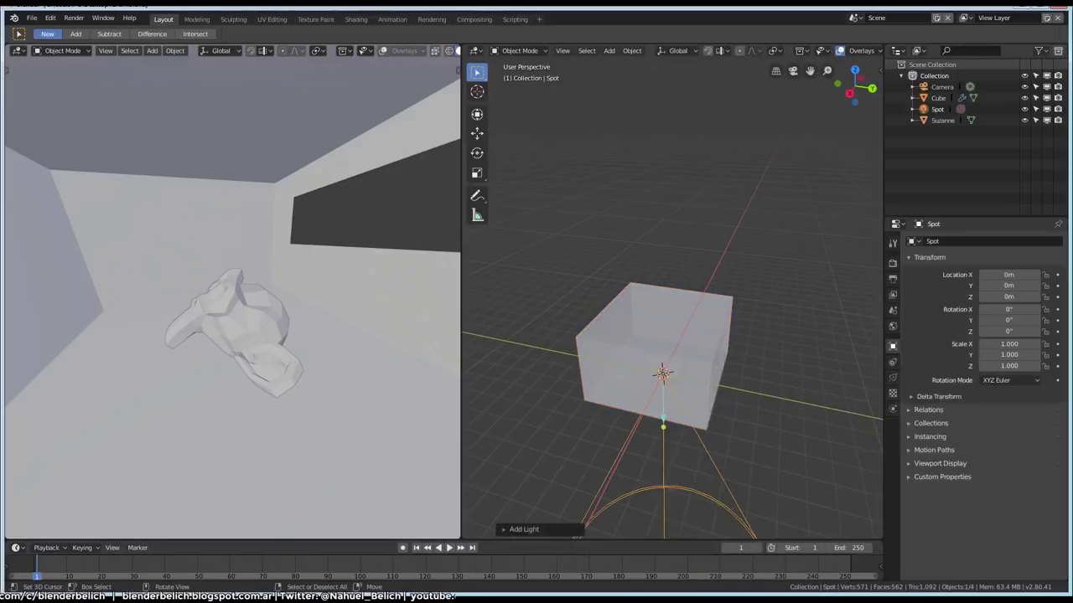
Move the spot light to Y 10.873m and raise it to Z 14.142m.
middle_click_drag(586, 503, 573, 537)
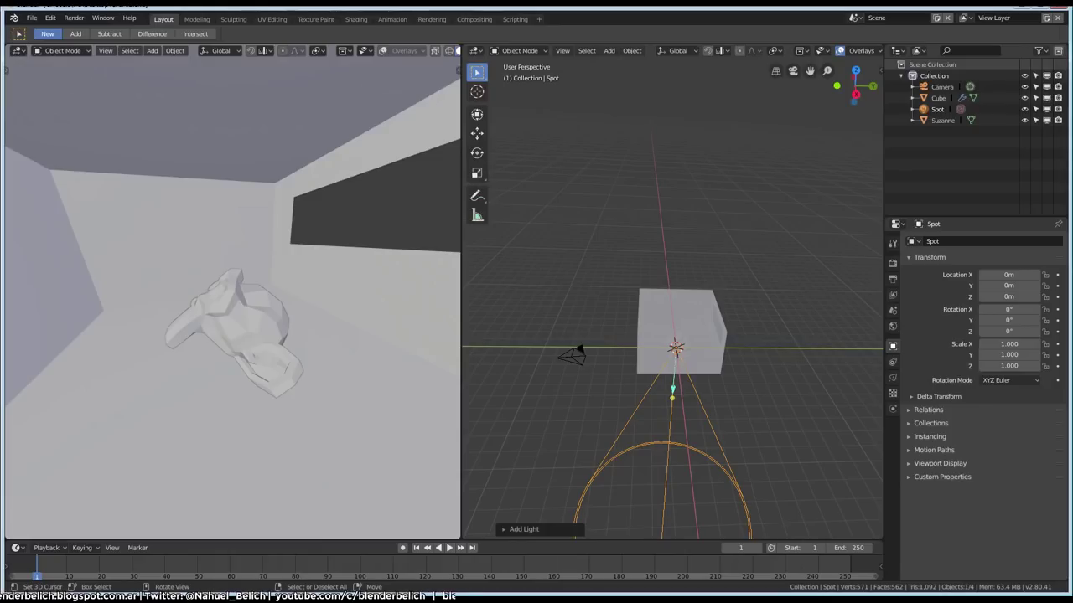
key("g")
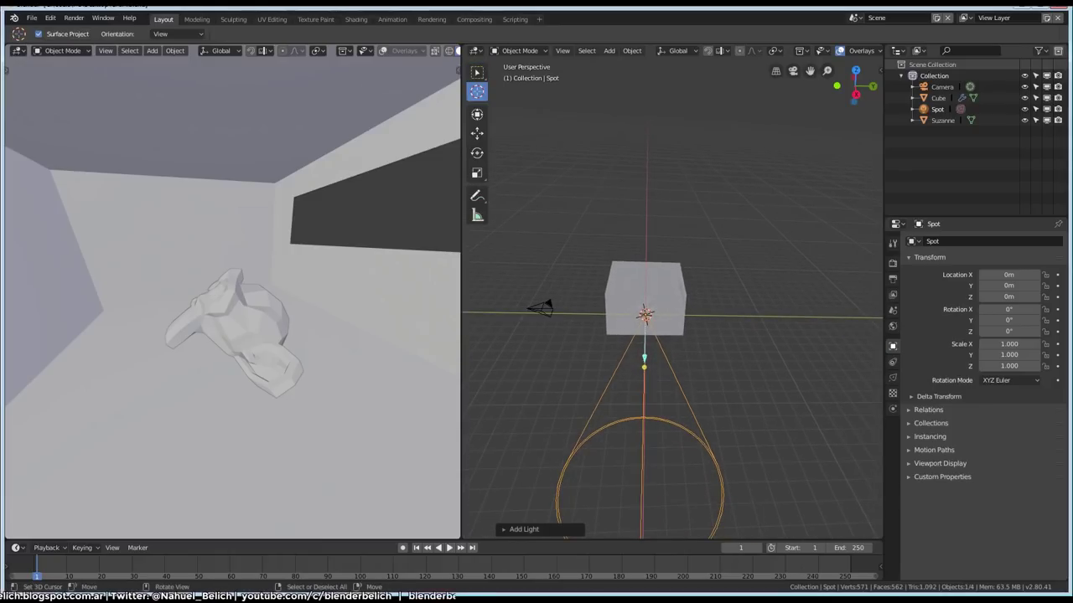
key("y")
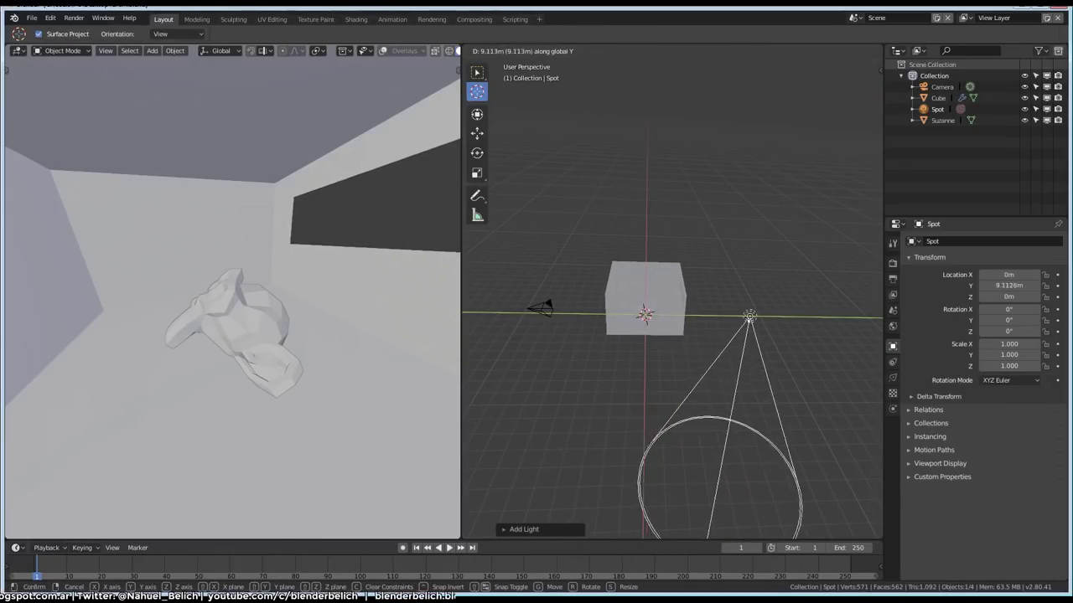
left_click(759, 362)
key("g")
key("z")
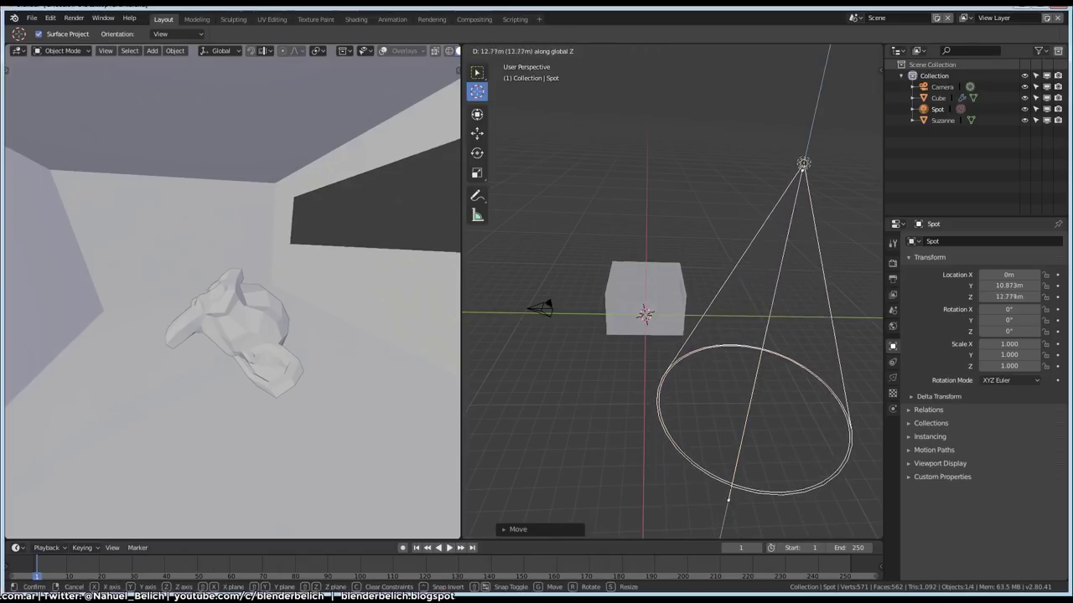
left_click(792, 209)
middle_click_drag(792, 210, 779, 235)
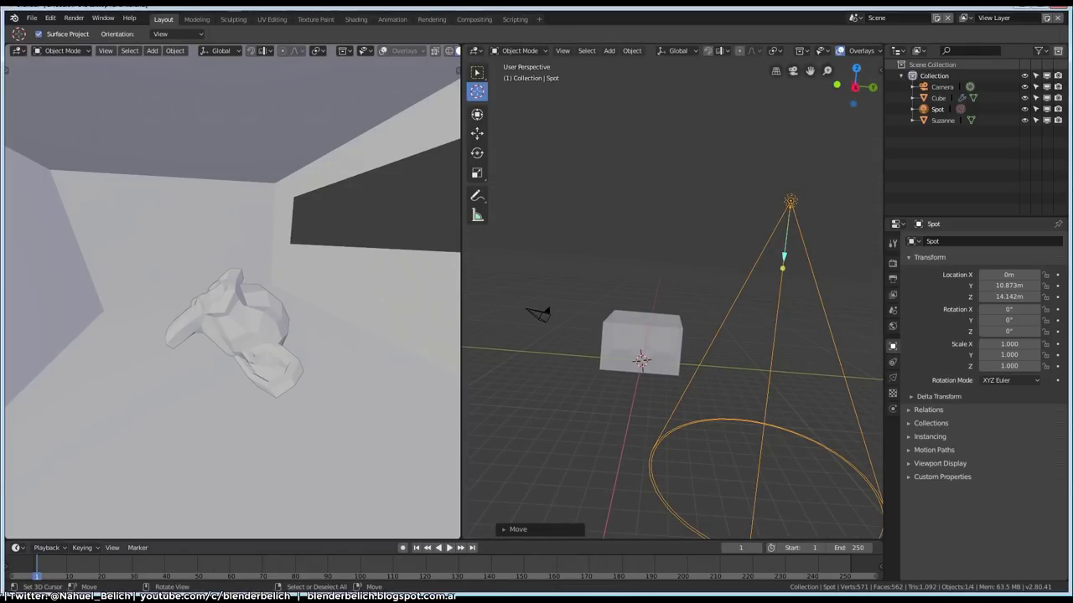
scroll(230, 50, "down", 3)
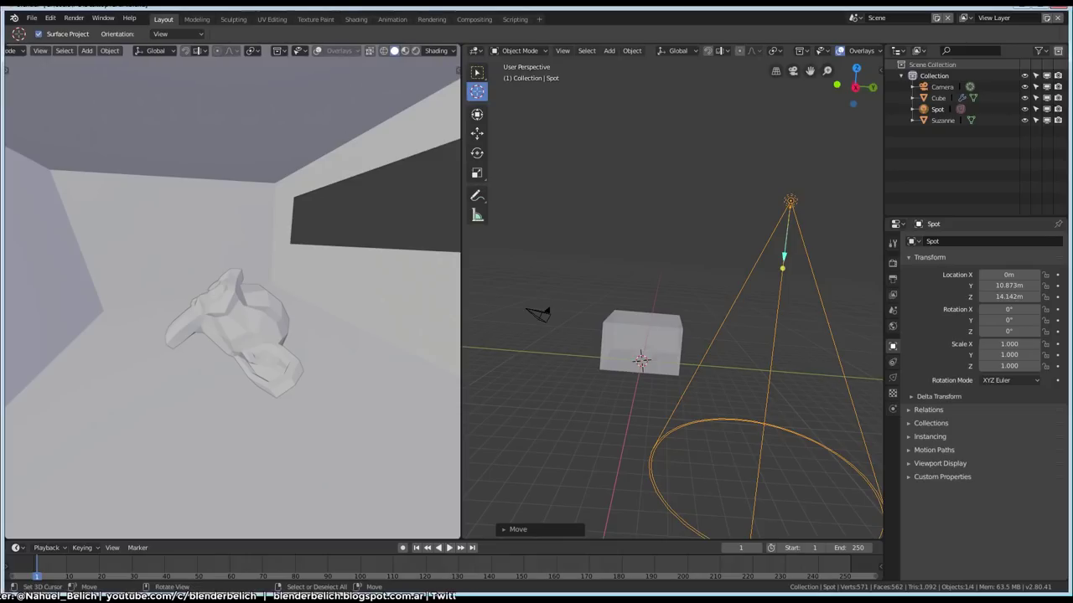
Set the left viewport to Rendered shading and tilt the spot -60.7° on X.
left_click(415, 50)
middle_click_drag(782, 252, 796, 193)
key("r")
key("x")
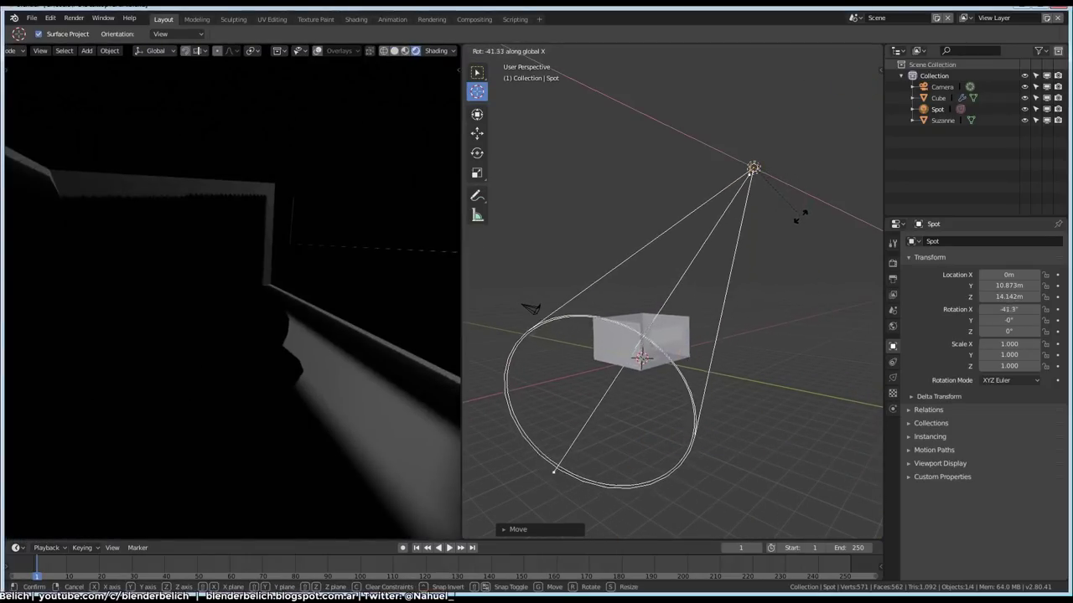
left_click(796, 249)
key("g")
left_click(537, 311)
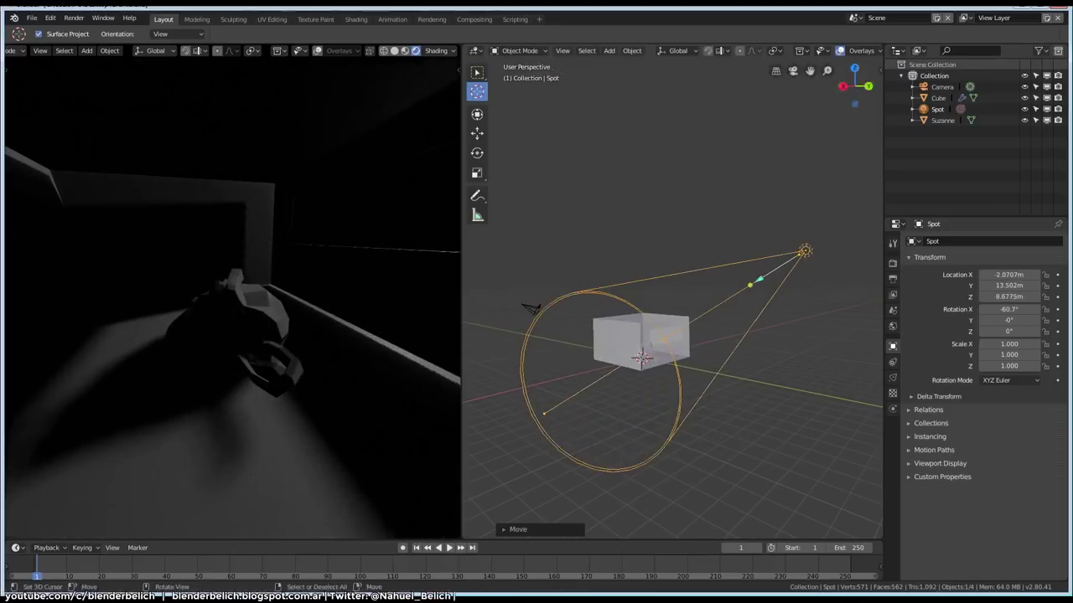
Rotate and move the spot light repeatedly to aim it into the room.
mouse_move(537, 312)
middle_mouse_down()
mouse_move(567, 329)
mouse_move(592, 366)
mouse_move(573, 329)
middle_mouse_up()
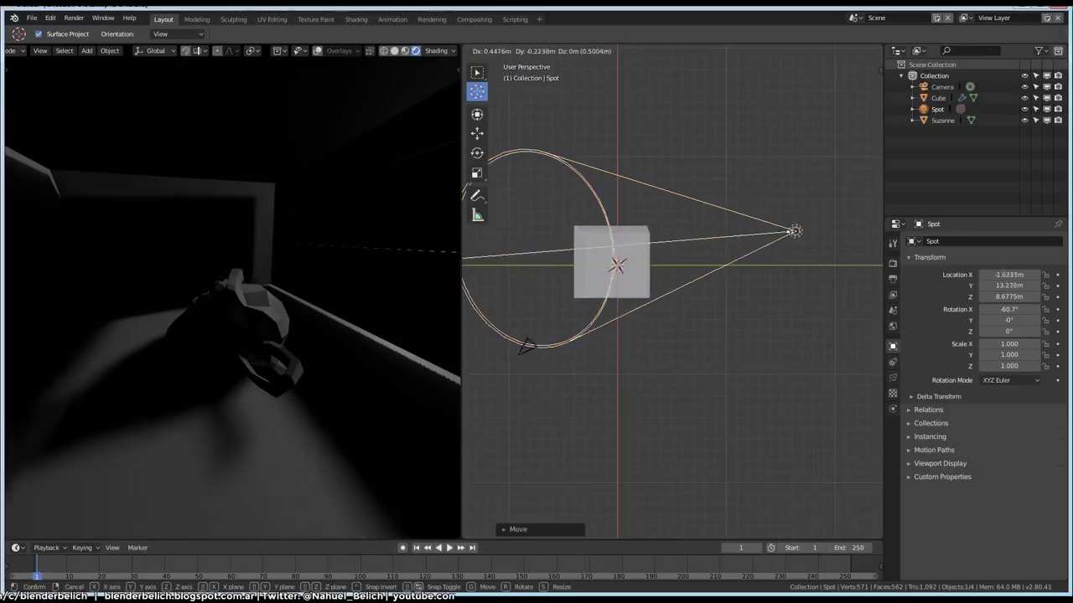
key("r")
key("Return")
key("g")
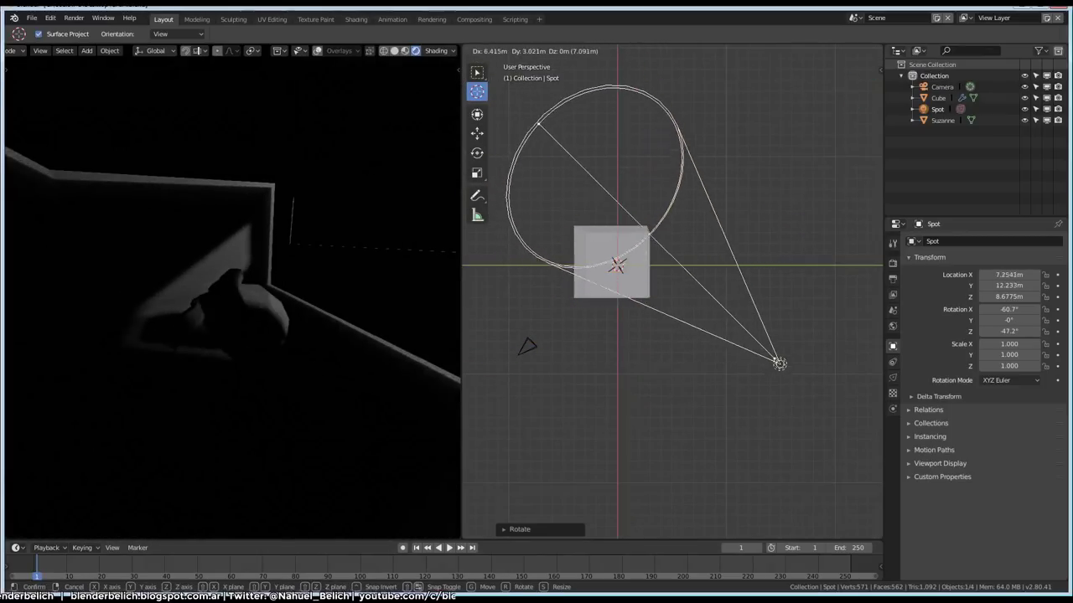
key("Return")
key("r")
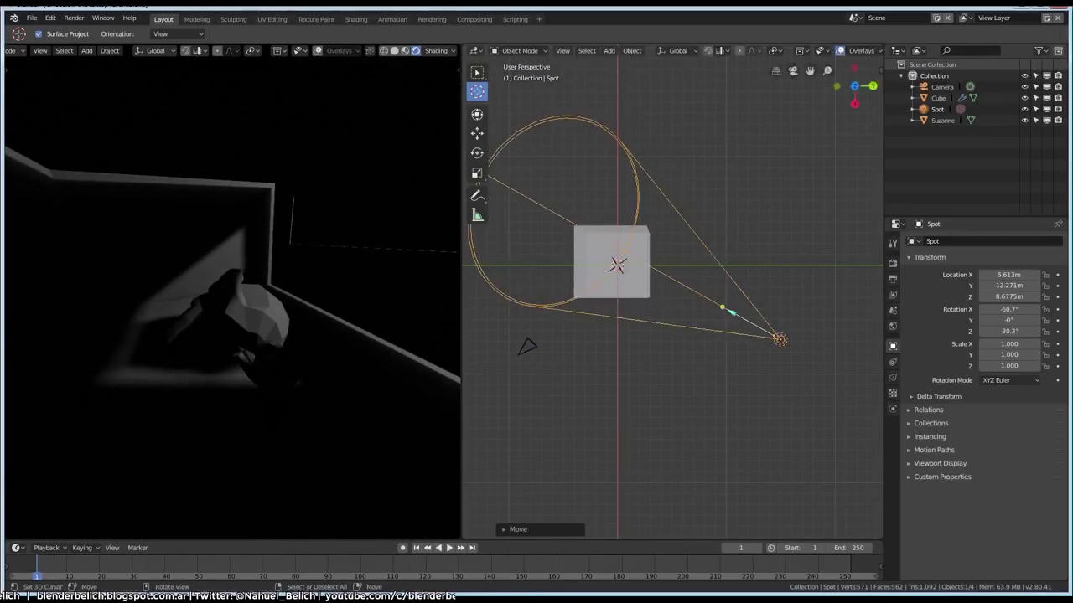
key("Return")
mouse_move(671, 335)
middle_mouse_down()
mouse_move(612, 302)
mouse_move(662, 301)
mouse_move(637, 326)
mouse_move(612, 318)
middle_mouse_up()
key("g")
key("Return")
key("g")
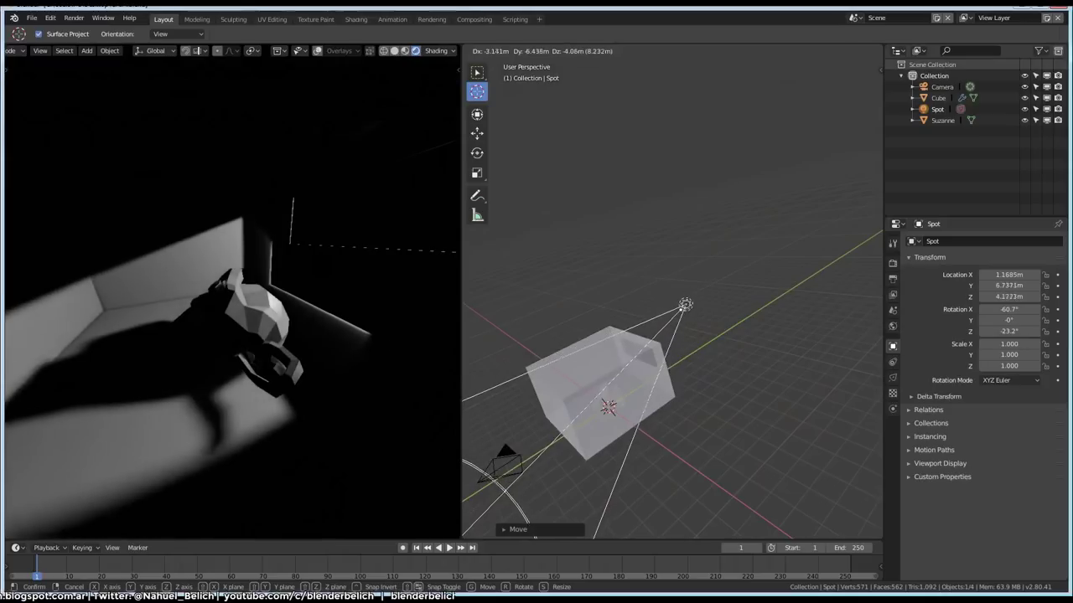
key("Return")
Turn the spot light to -32.5° on Z and move the 3D cursor aside.
middle_click_drag(704, 293, 781, 243)
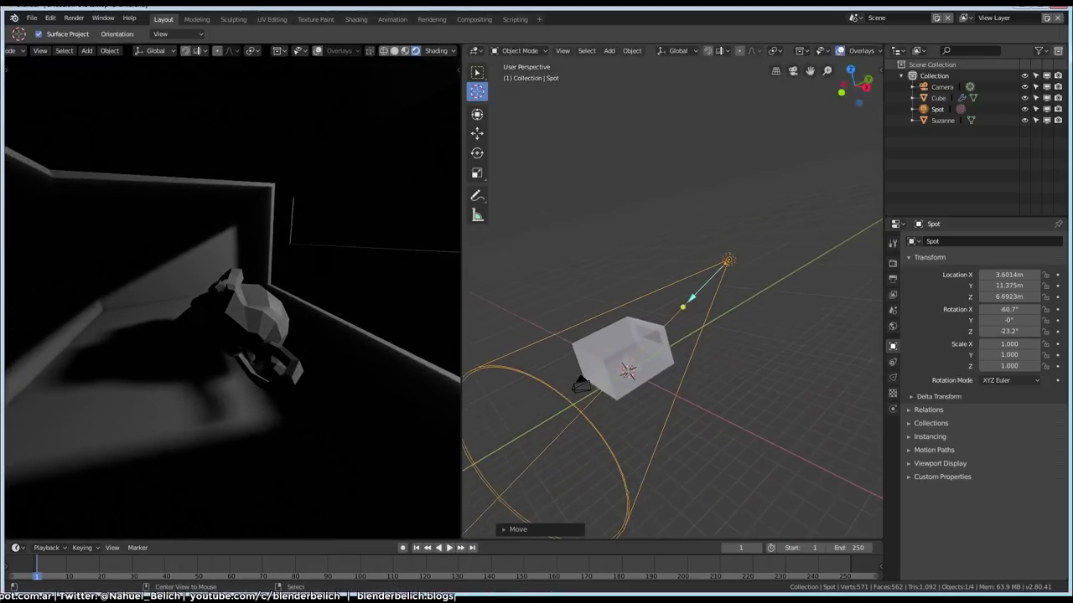
key("r")
key("z")
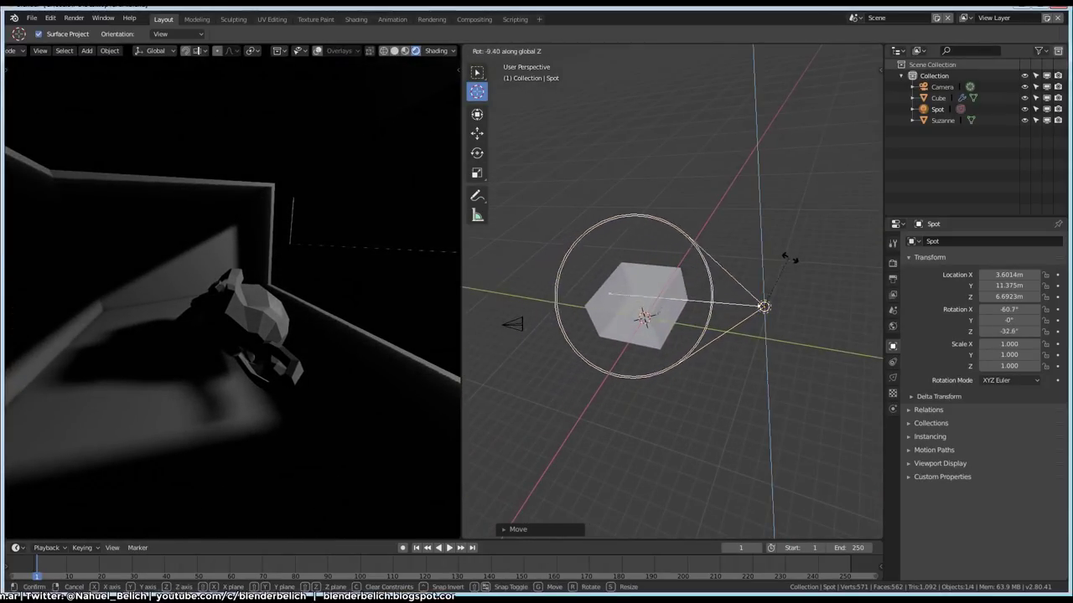
key("Return")
middle_click_drag(670, 319, 713, 326)
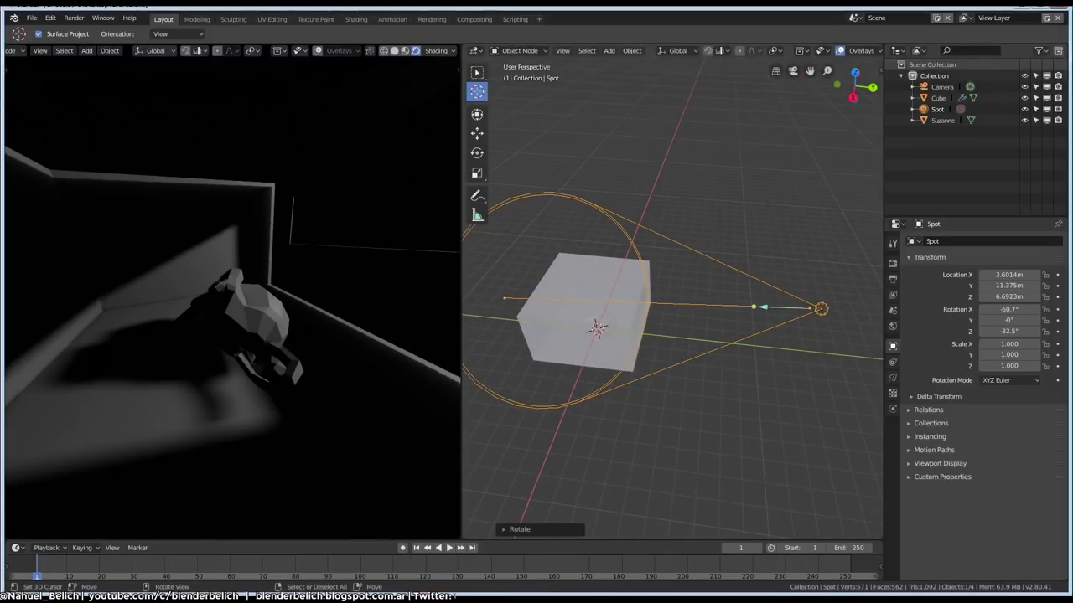
mouse_move(230, 293)
middle_mouse_down()
mouse_move(251, 277)
mouse_move(268, 285)
middle_mouse_up()
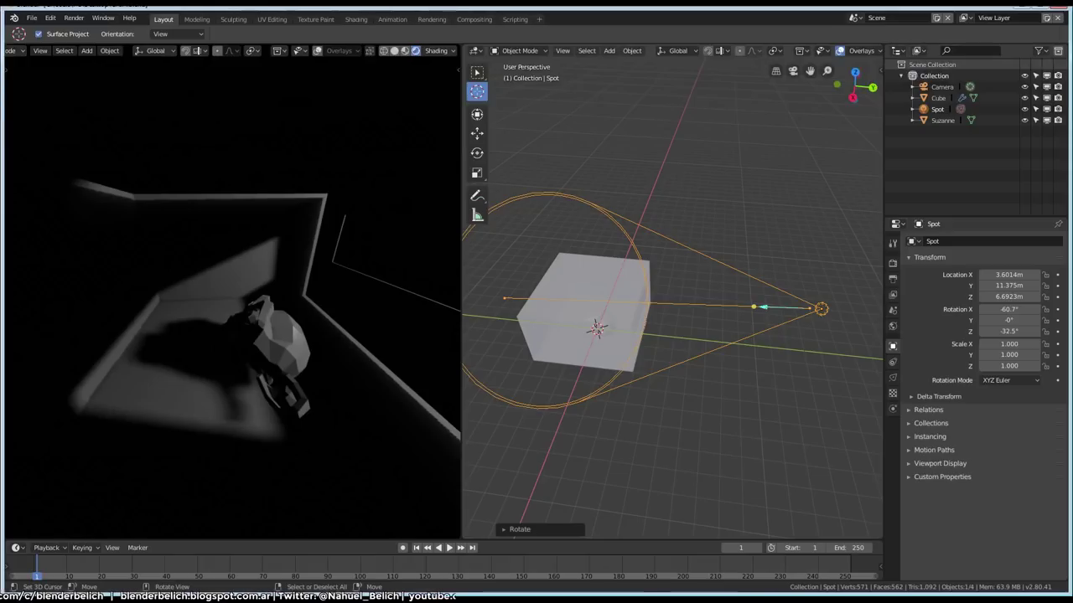
left_click(632, 350)
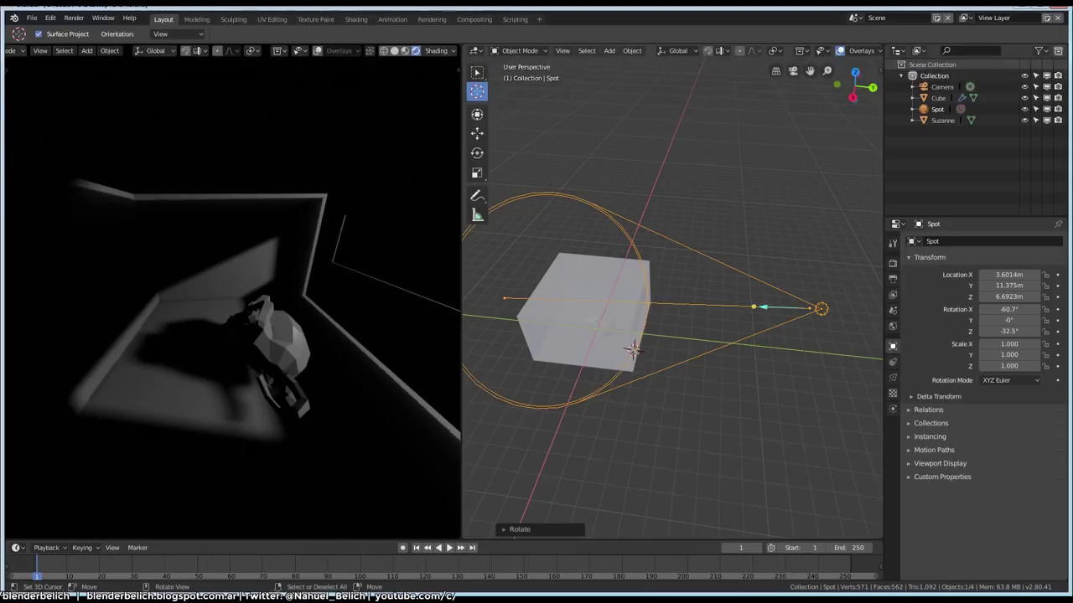
Sketch annotation strokes on the room floor pointing at Suzanne's shadow.
left_click(318, 51)
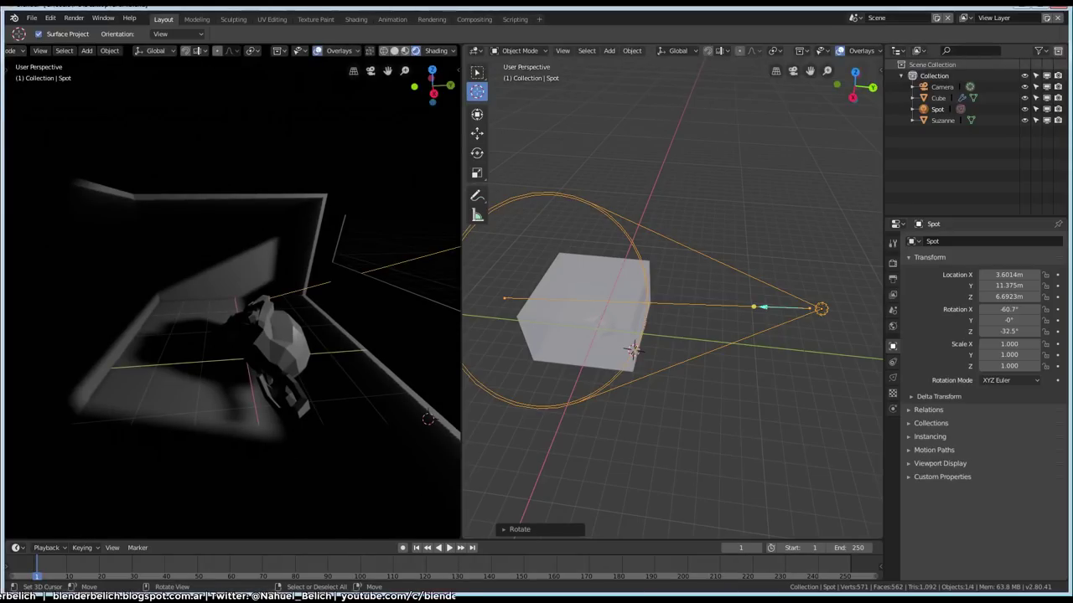
left_click_drag(416, 400, 357, 403)
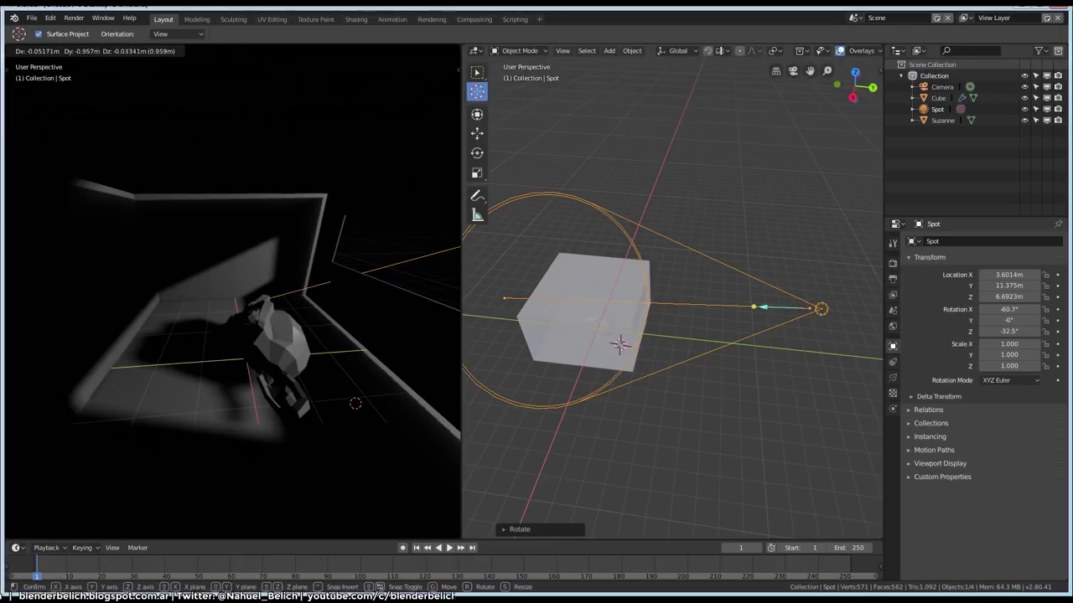
key("w")
key("shift+space")
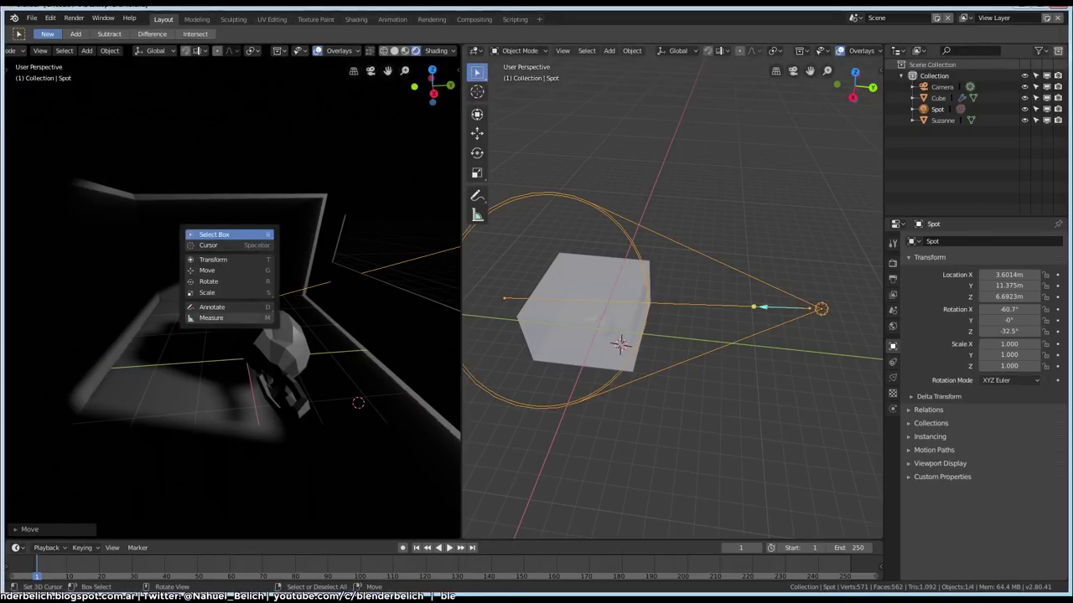
left_click(218, 306)
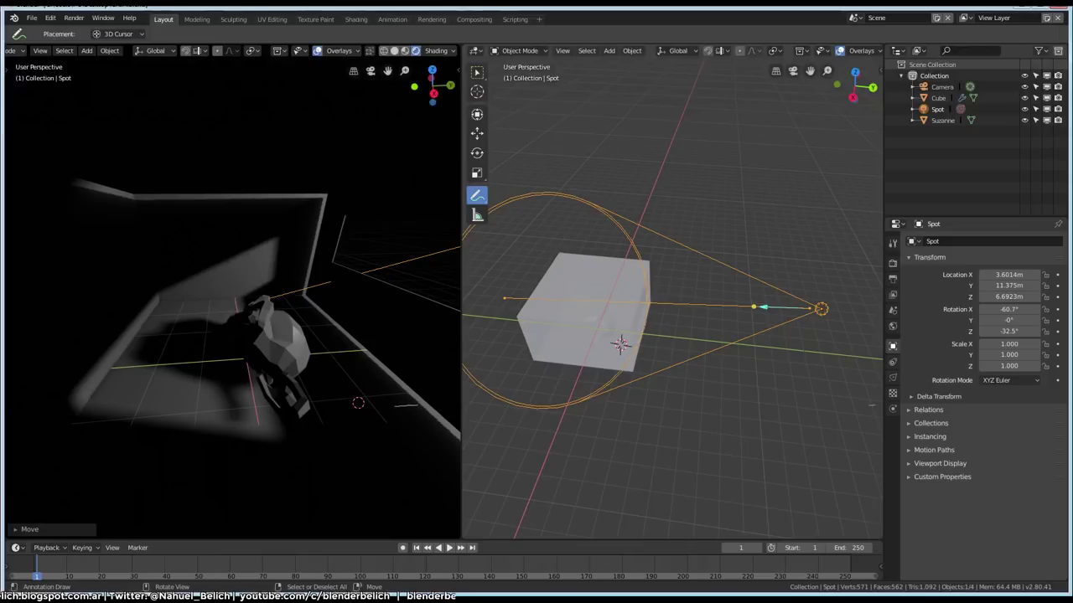
left_click_drag(394, 407, 343, 408)
mouse_move(298, 352)
left_mouse_down()
mouse_move(376, 474)
mouse_move(445, 460)
mouse_move(404, 464)
left_mouse_up()
left_click_drag(421, 407, 365, 457)
left_click_drag(379, 377, 344, 411)
left_click_drag(350, 335, 325, 367)
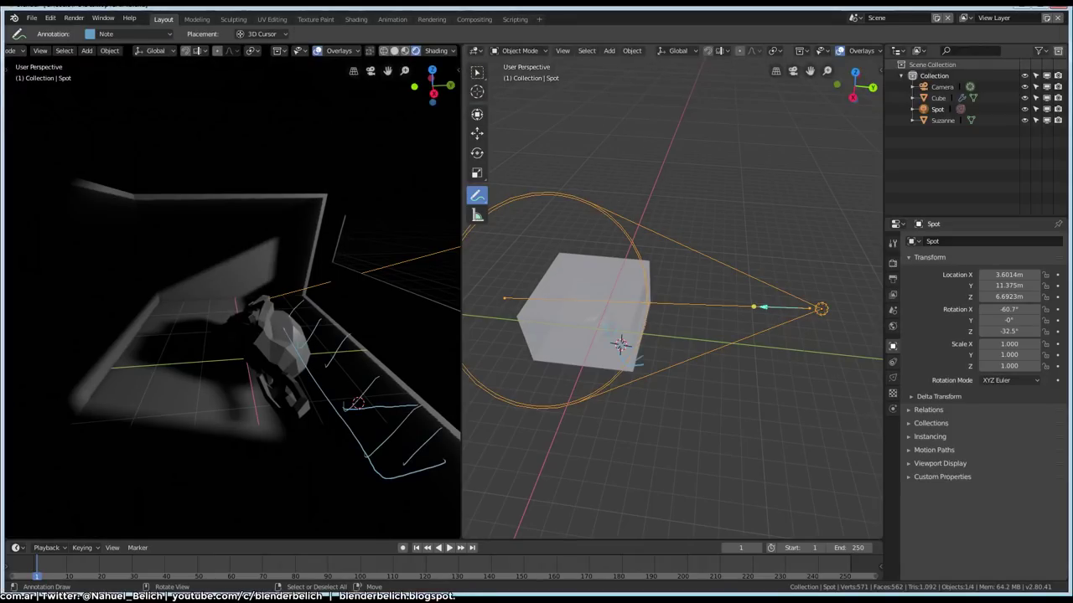
mouse_move(358, 403)
left_mouse_down()
mouse_move(417, 389)
mouse_move(388, 393)
left_mouse_up()
left_click_drag(359, 402, 385, 383)
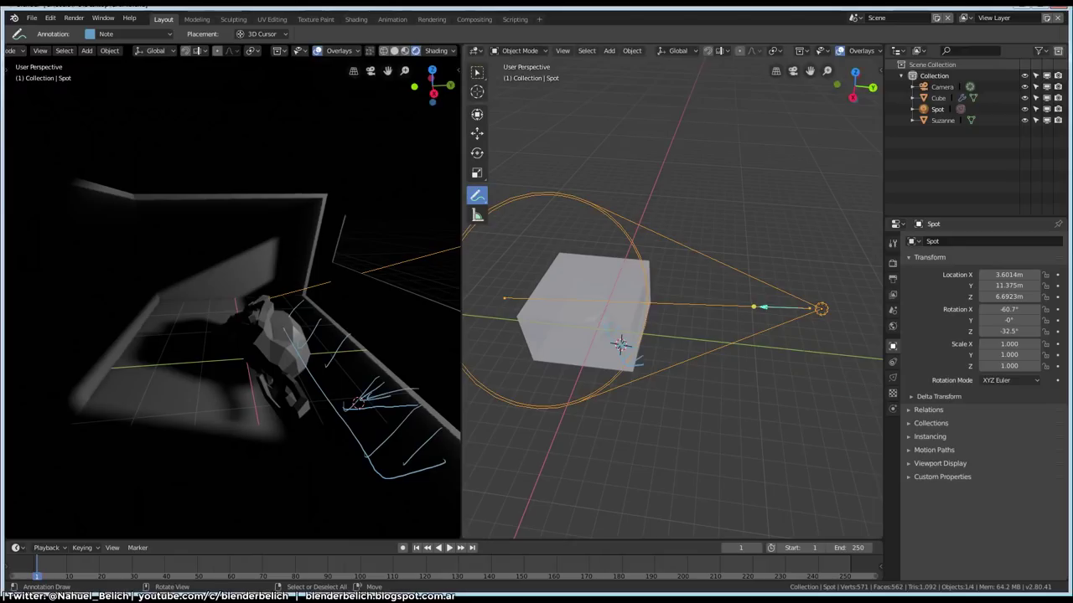
Delete the annotation layer from the side panel and hide the viewport guides.
key("n")
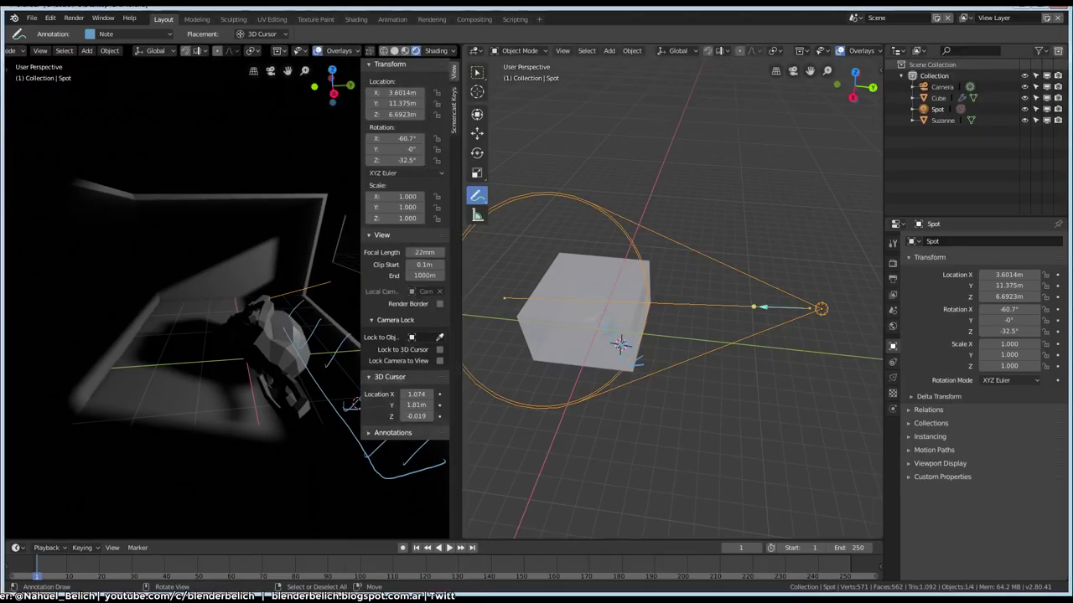
left_click(394, 432)
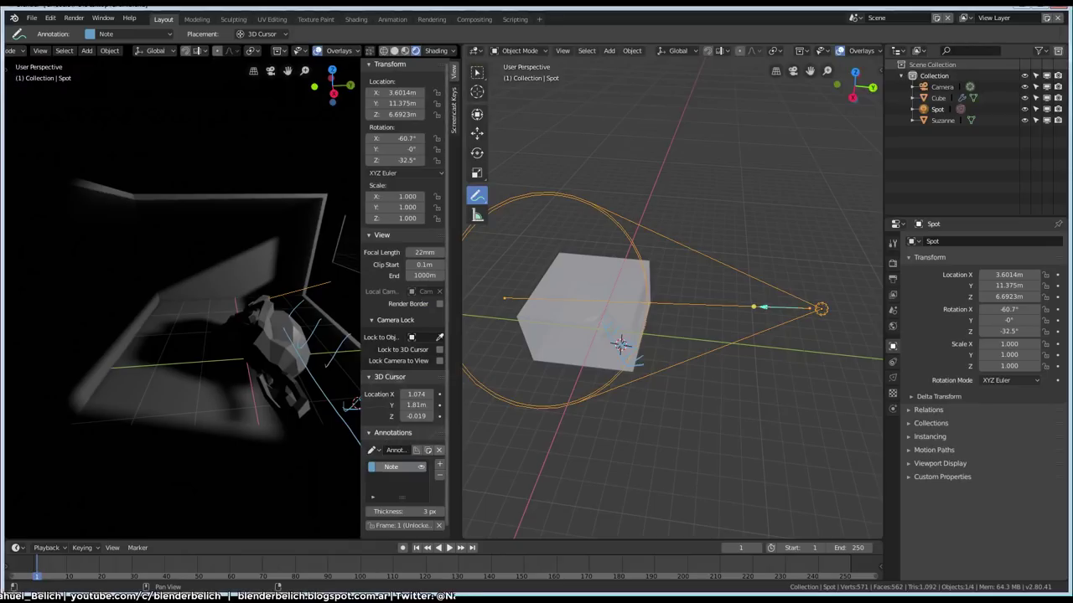
left_click(440, 475)
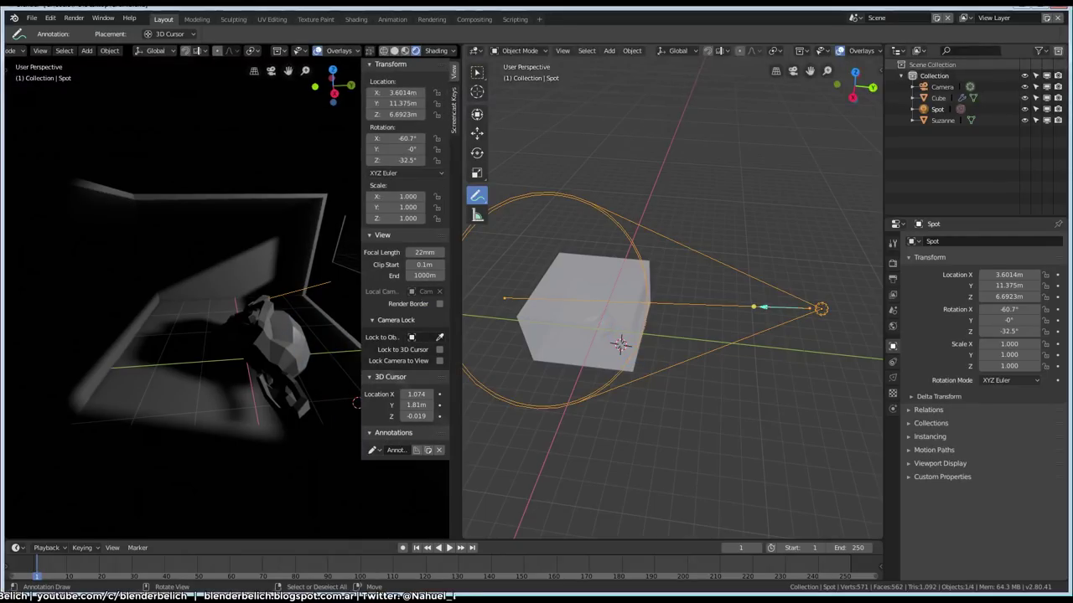
key("n")
key("shift+alt+z")
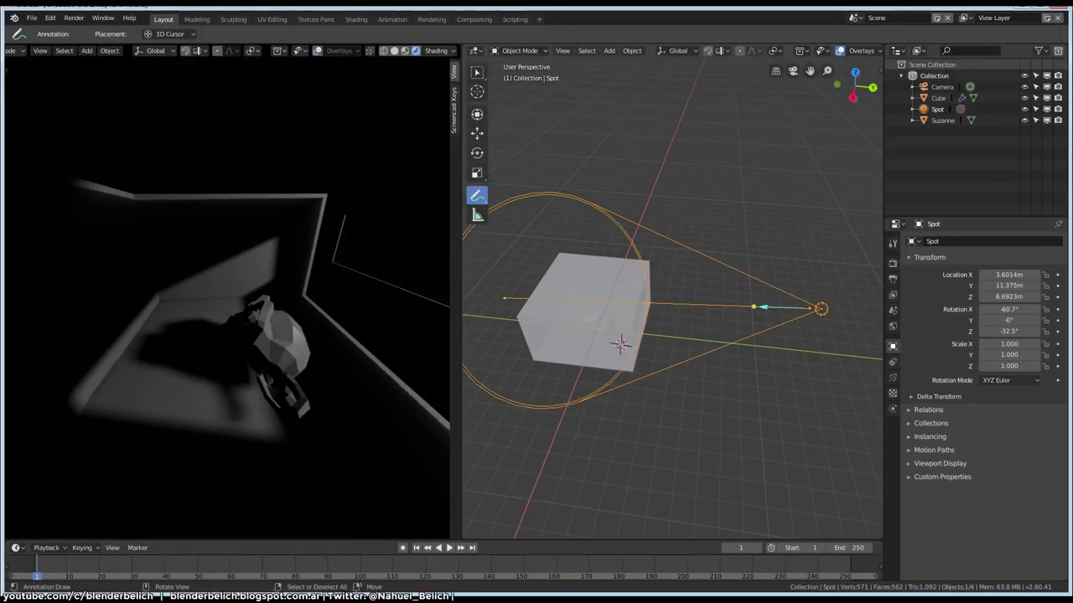
Widen the Properties editor and switch Eevee's shadow method from VSM to ESM.
left_click(893, 377)
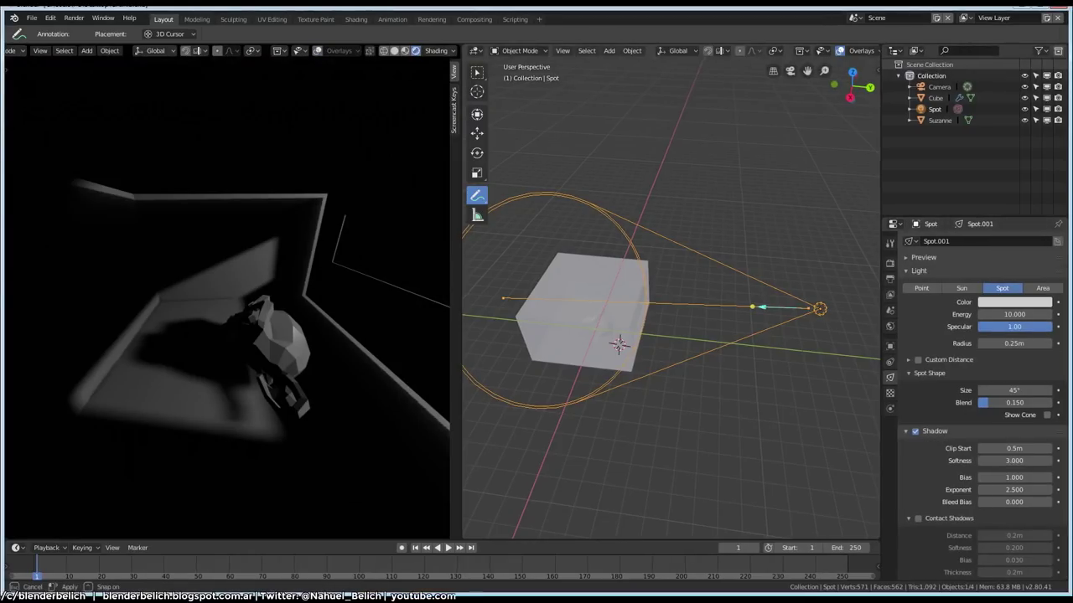
left_click_drag(883, 335, 802, 335)
left_click(811, 263)
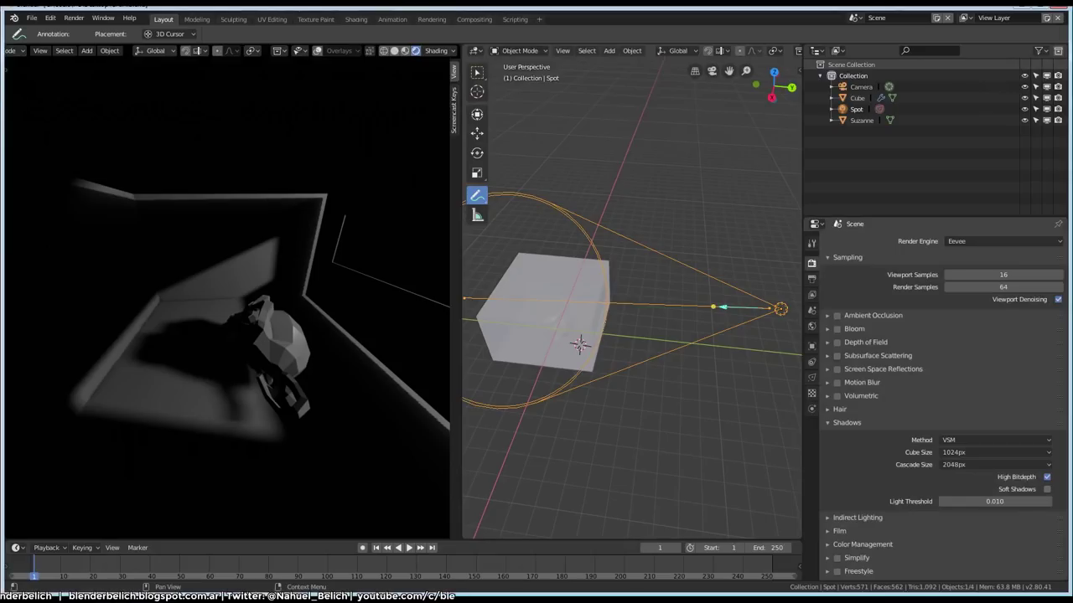
left_click(997, 440)
left_click(997, 426)
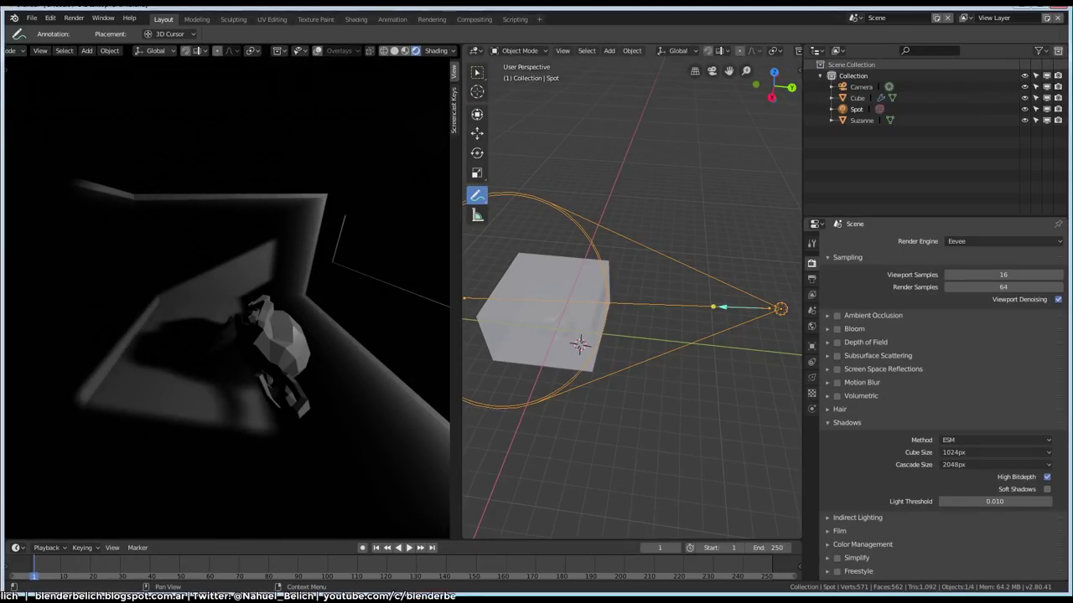
Drop Eevee's cube shadow size to 256px.
left_click(998, 452)
left_click(997, 408)
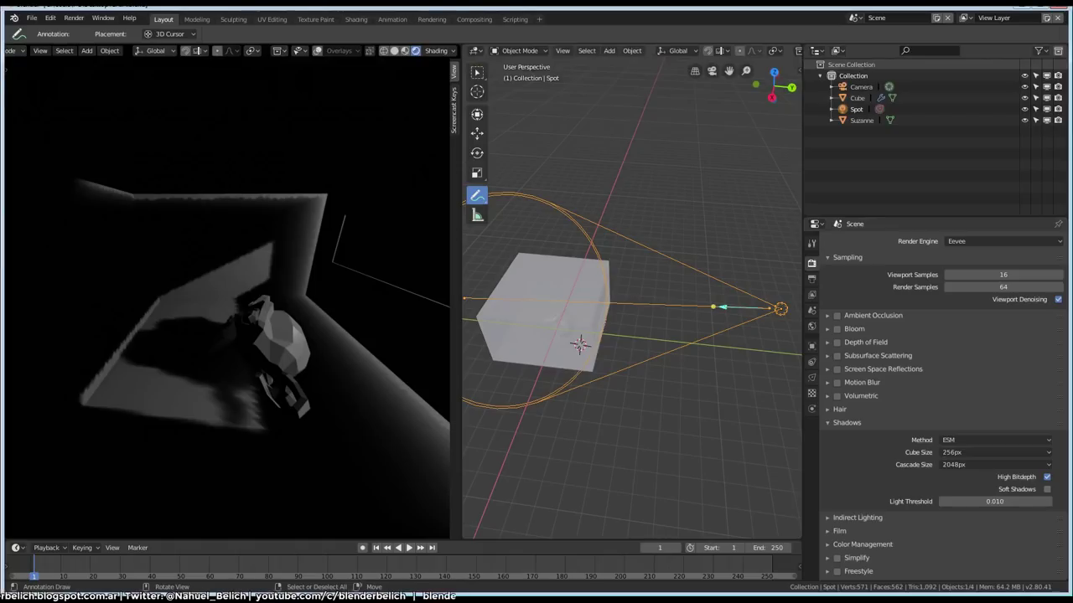
left_click(477, 91)
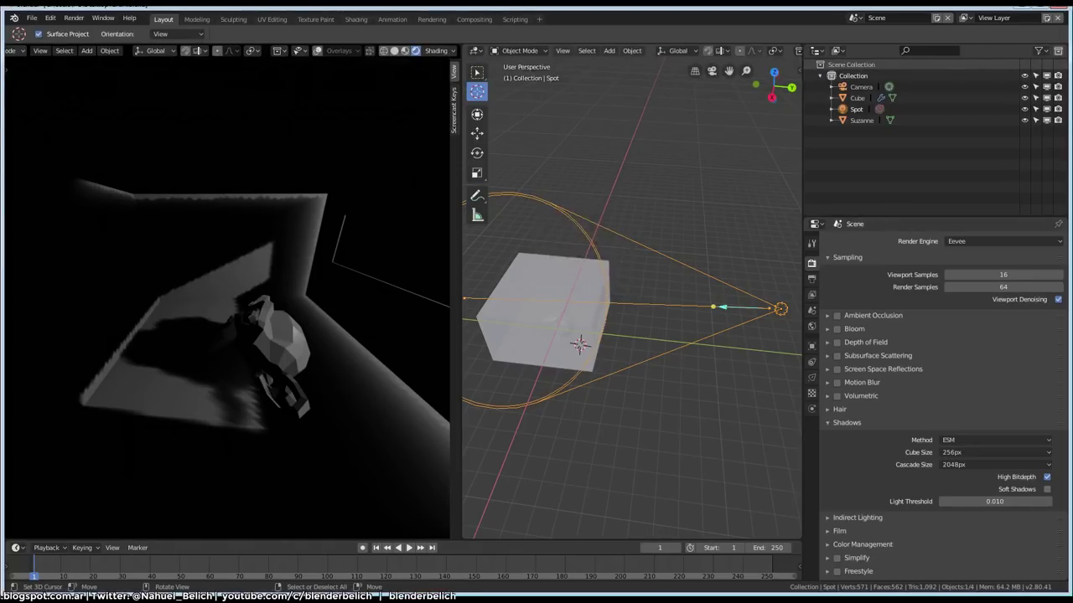
Set the spot light's shadow bias to 0.460 and softness to 3.300.
left_click(812, 378)
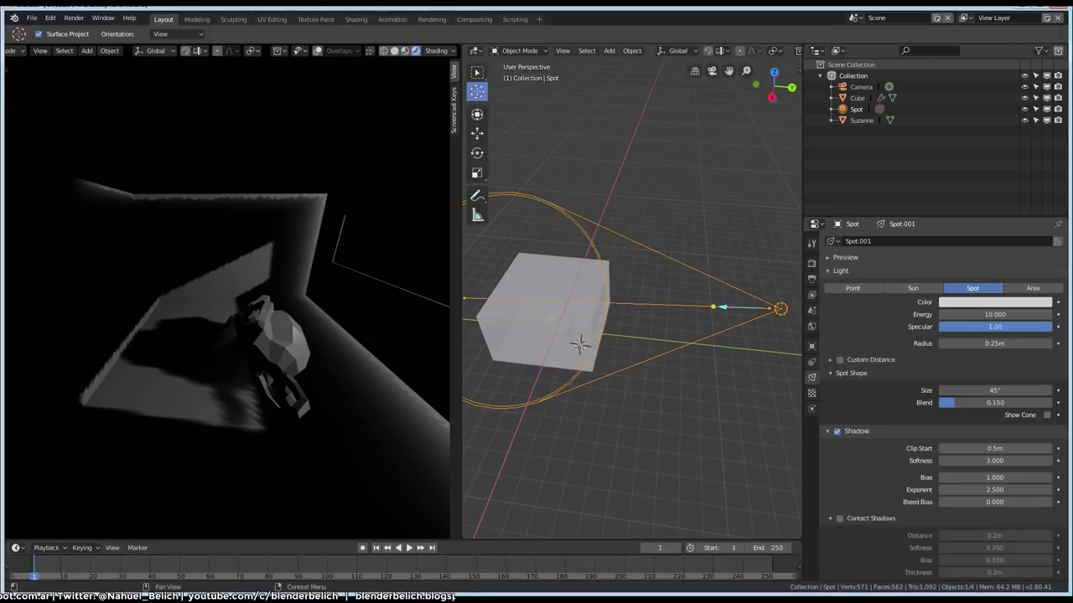
scroll(995, 301, "down", 1)
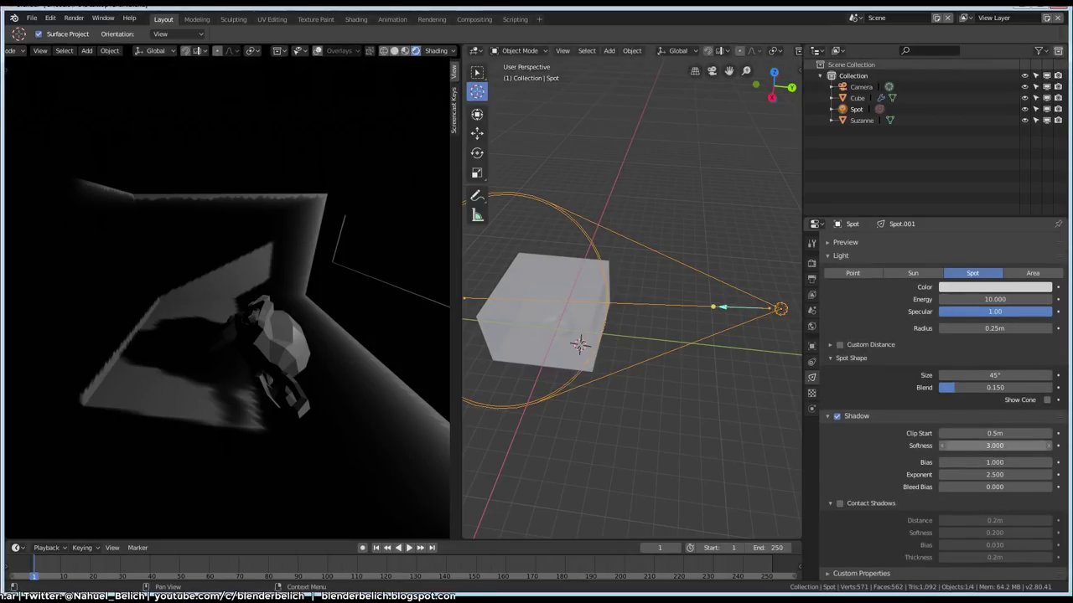
mouse_move(995, 463)
left_mouse_down()
mouse_move(963, 463)
mouse_move(1031, 462)
mouse_move(963, 463)
left_mouse_up()
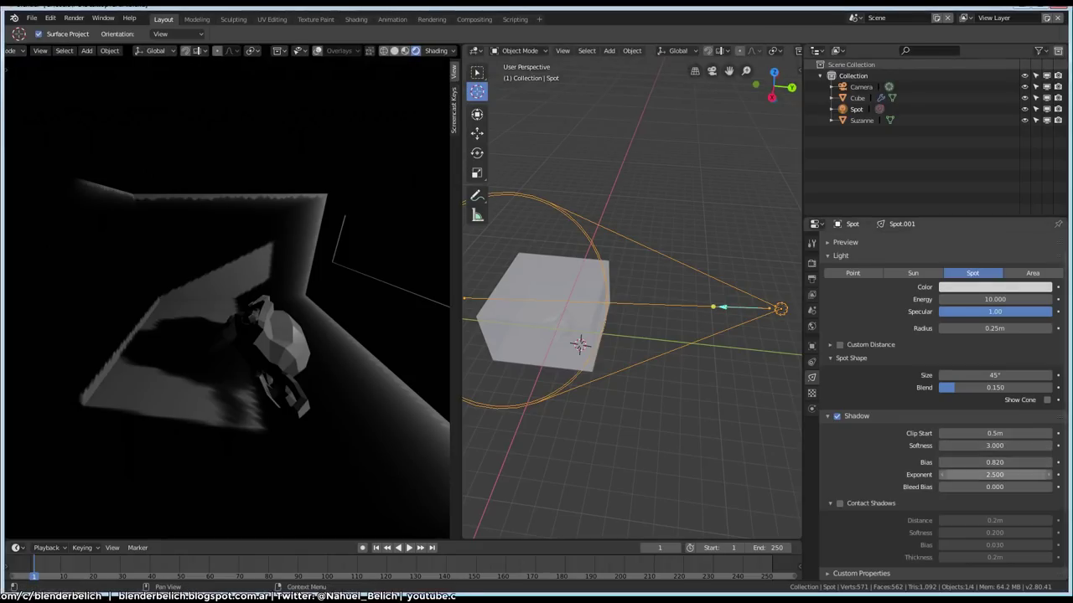
mouse_move(994, 446)
left_mouse_down()
mouse_move(1010, 445)
mouse_move(985, 463)
mouse_move(1010, 463)
left_mouse_up()
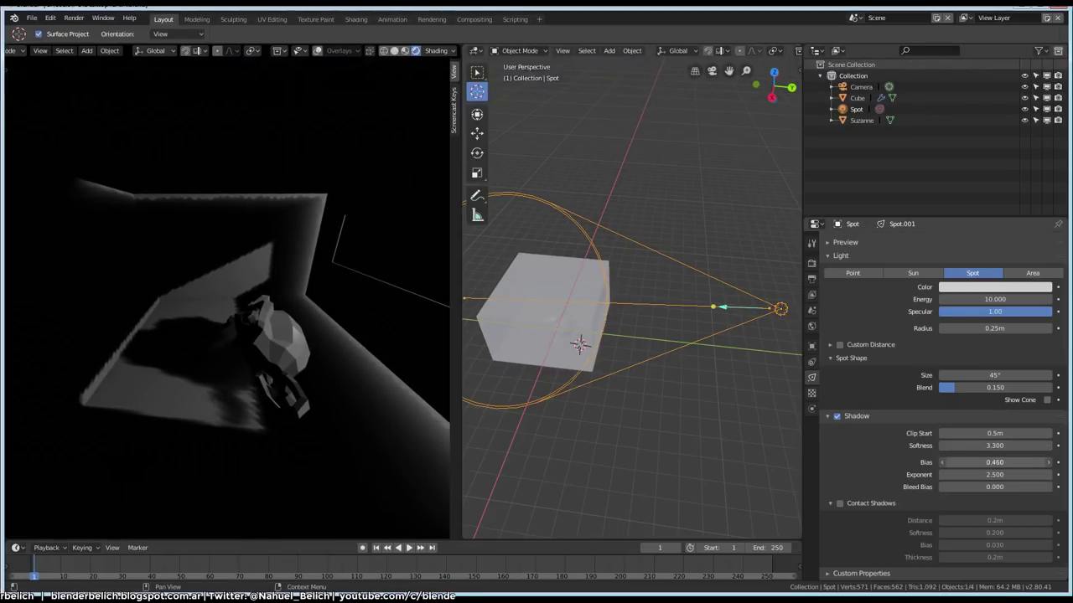
Enter a shadow bias of 0.500 for the spot light.
left_click(995, 462)
type(".5")
key("Return")
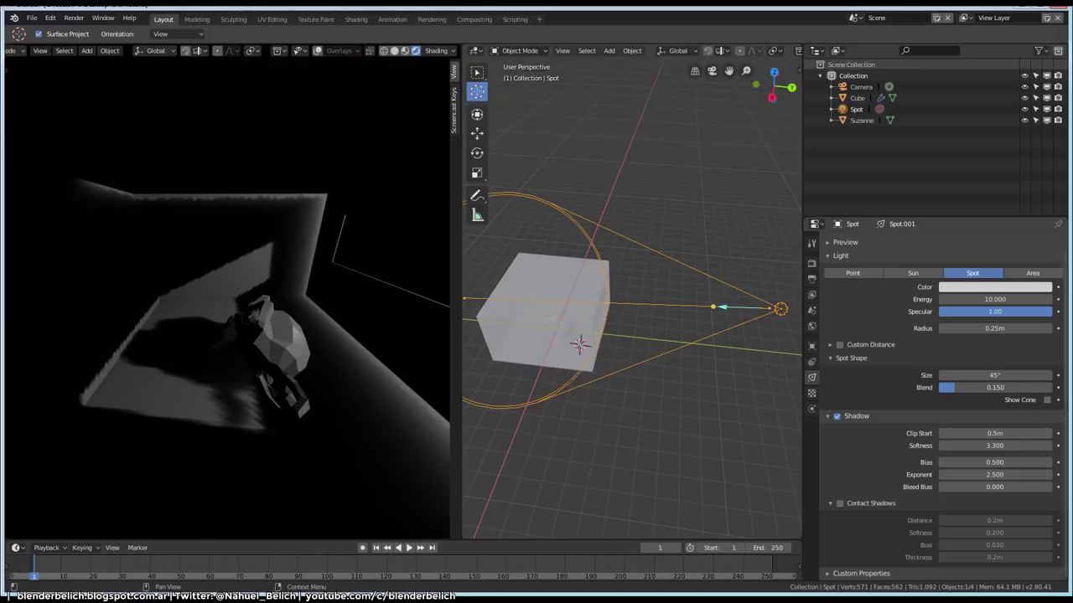
key("BackSpace")
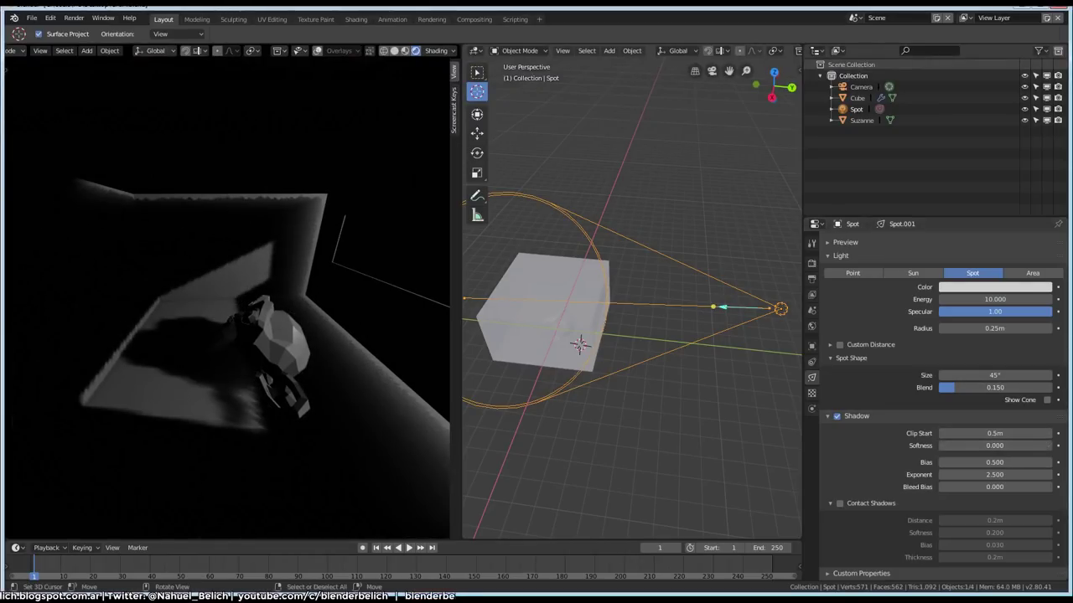
Try shadow softness values of 0.200 and then 4.300.
left_click_drag(579, 344, 514, 319)
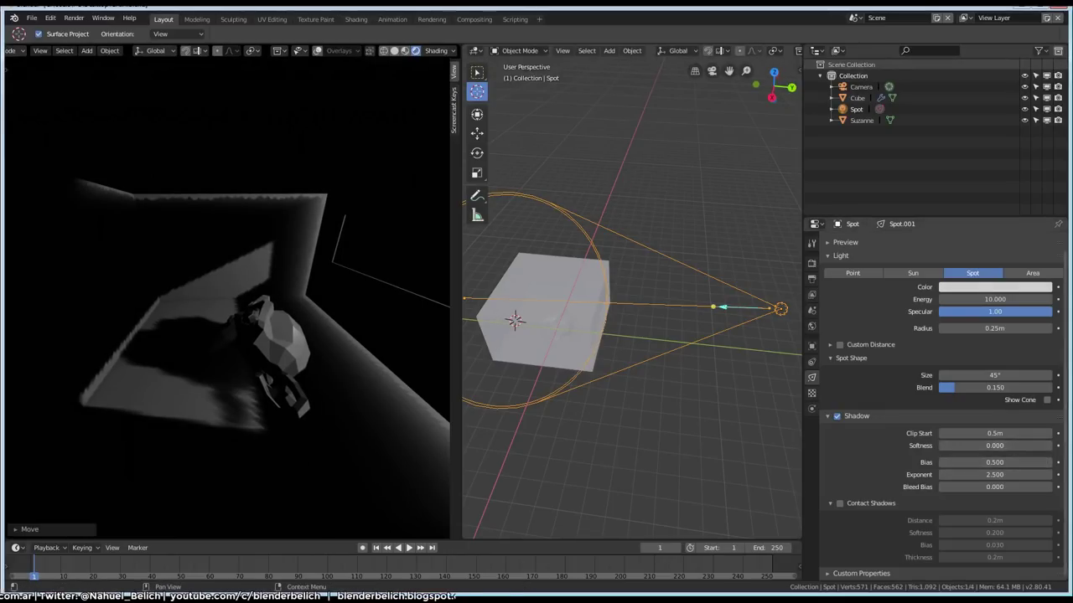
double_click(995, 445)
type("0.2")
key("Return")
double_click(995, 445)
type("4.3")
key("Return")
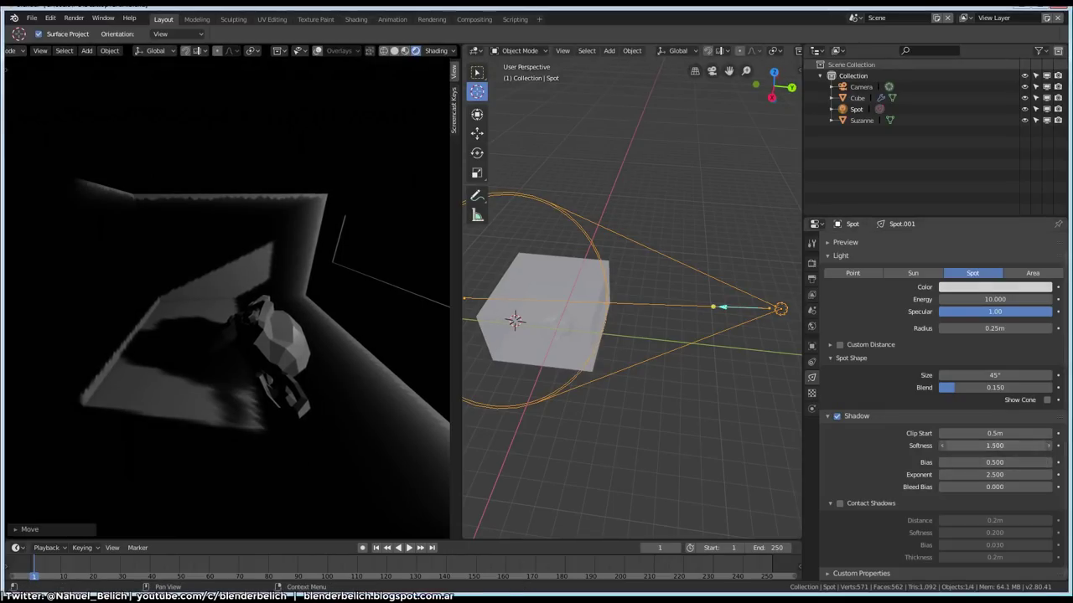
Drag shadow softness lower, then enter a softness of 5.000.
mouse_move(995, 445)
left_mouse_down()
mouse_move(963, 445)
mouse_move(1027, 445)
left_mouse_up()
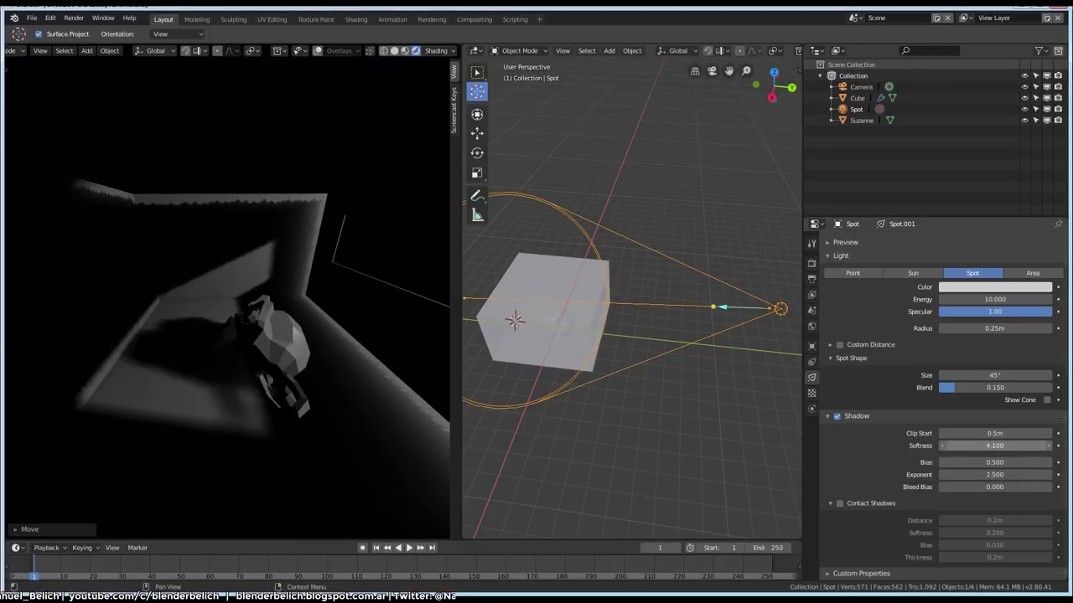
double_click(995, 445)
type("1")
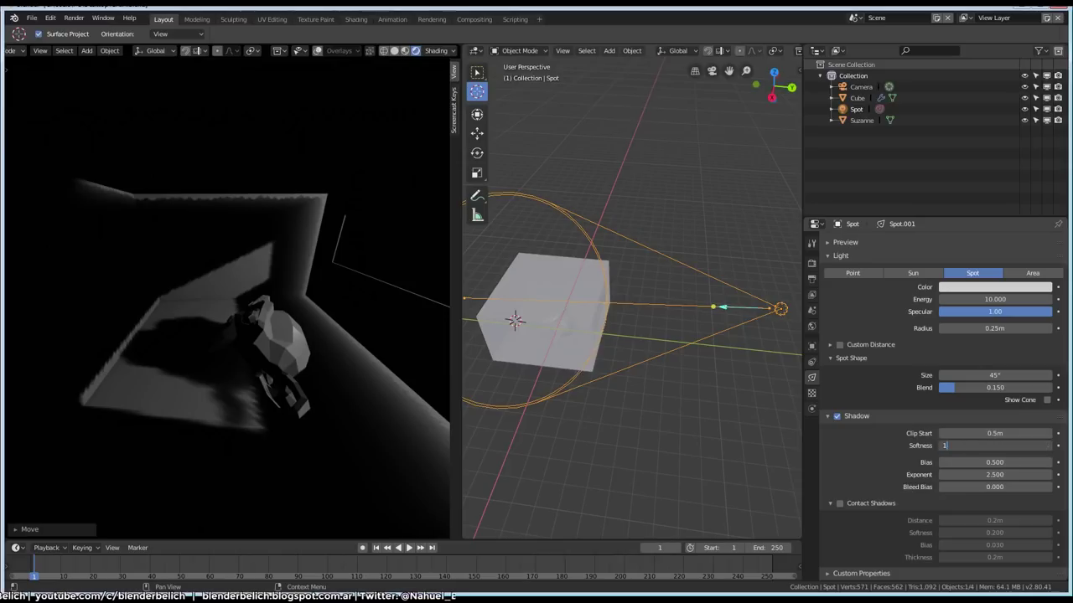
key("BackSpace")
type("5")
key("Return")
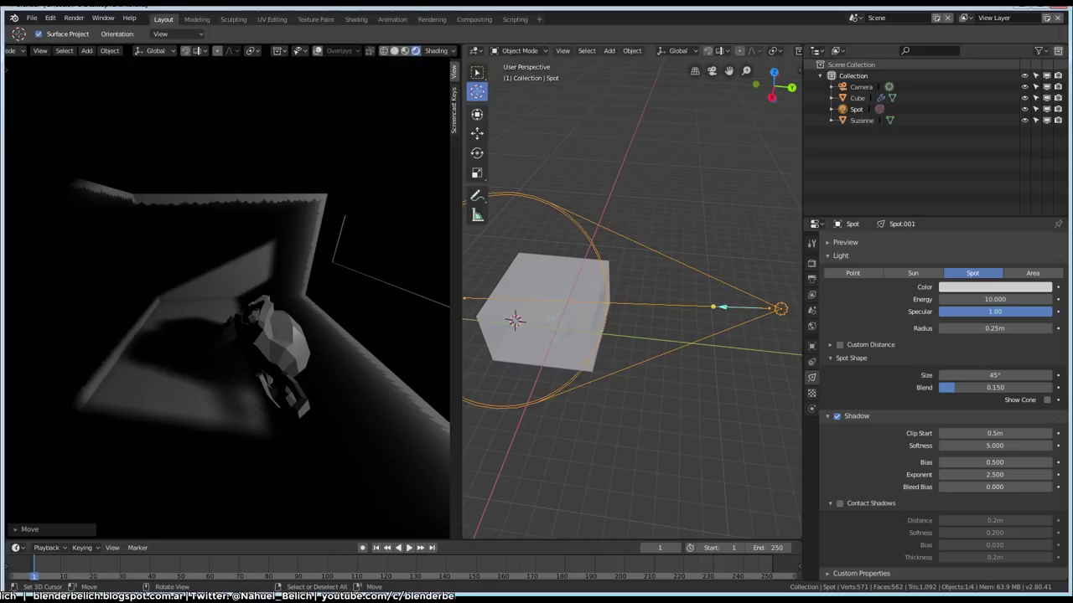
key("shift")
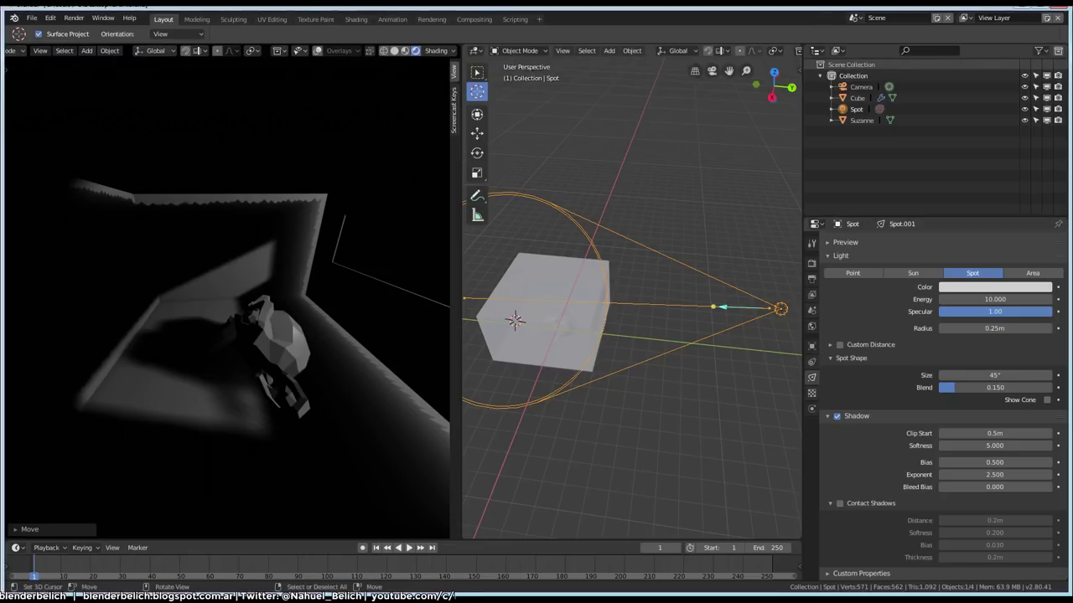
Settle the spot light's shadow softness at 1.000.
double_click(941, 446)
type("1")
key("Return")
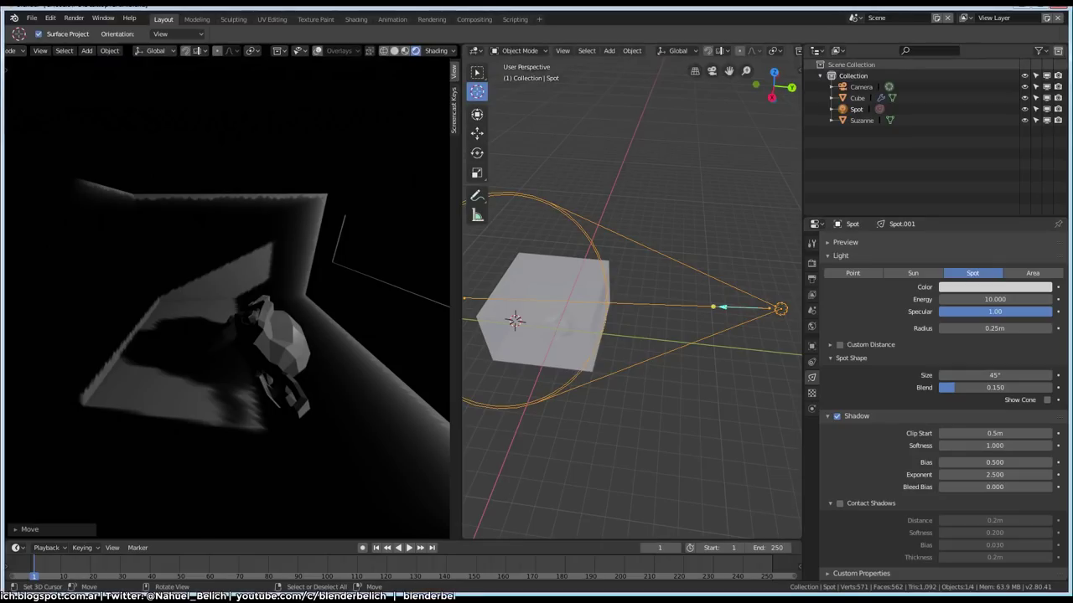
Experiment with shadow exponent values between 1.000 and 7.000, ending back at 1.000.
double_click(994, 474)
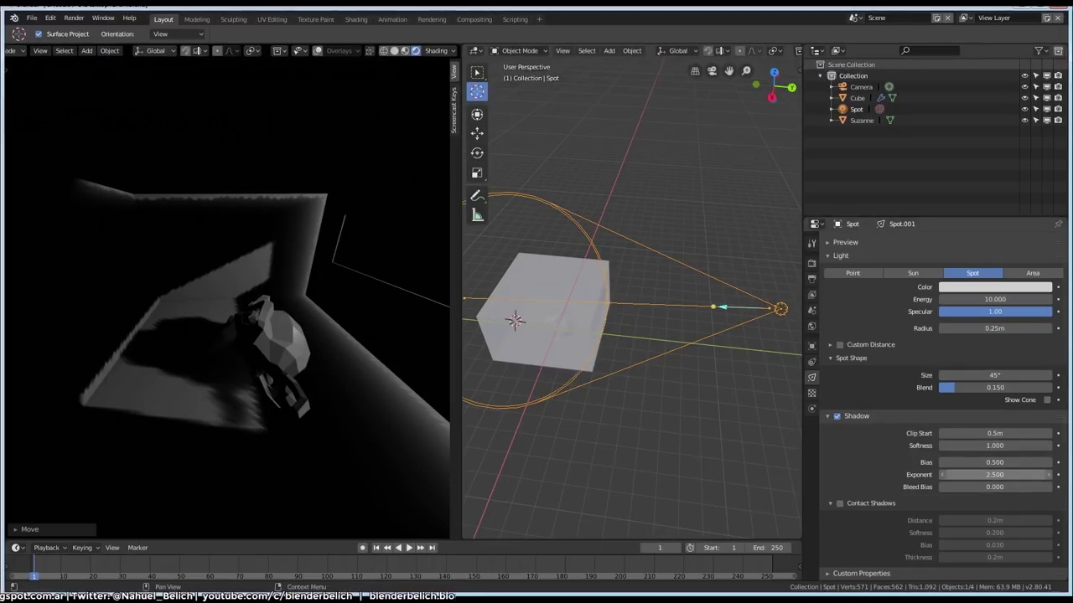
type("1")
key("Return")
left_click_drag(993, 474, 1006, 474)
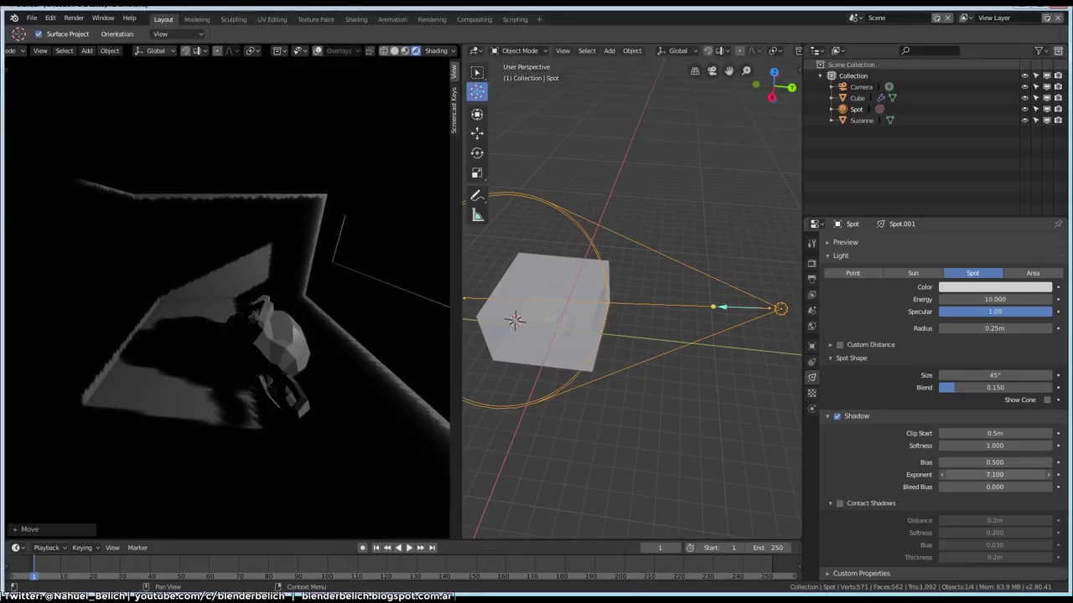
mouse_move(994, 474)
left_mouse_down()
mouse_move(972, 474)
mouse_move(1031, 462)
mouse_move(971, 462)
mouse_move(1048, 474)
left_mouse_up()
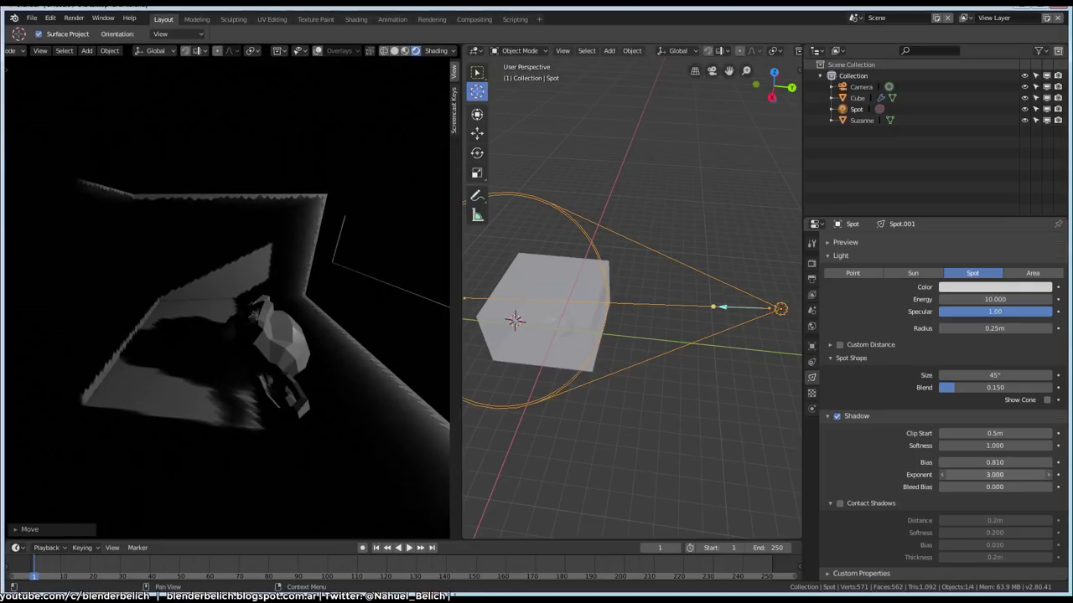
left_click_drag(993, 474, 963, 474)
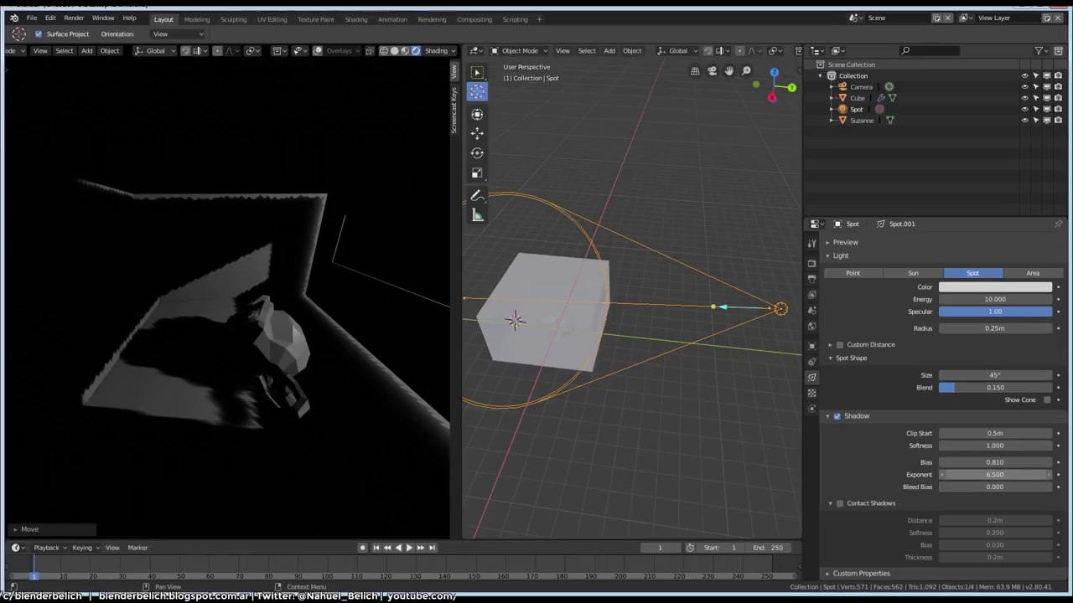
left_click(1048, 474)
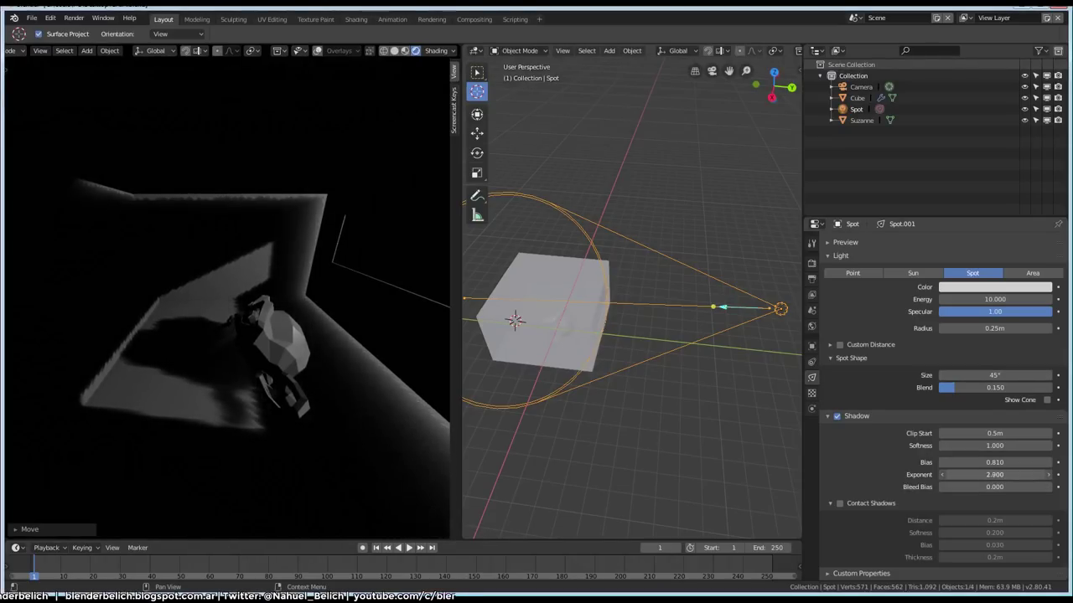
mouse_move(993, 474)
left_mouse_down()
mouse_move(955, 474)
mouse_move(983, 474)
left_mouse_up()
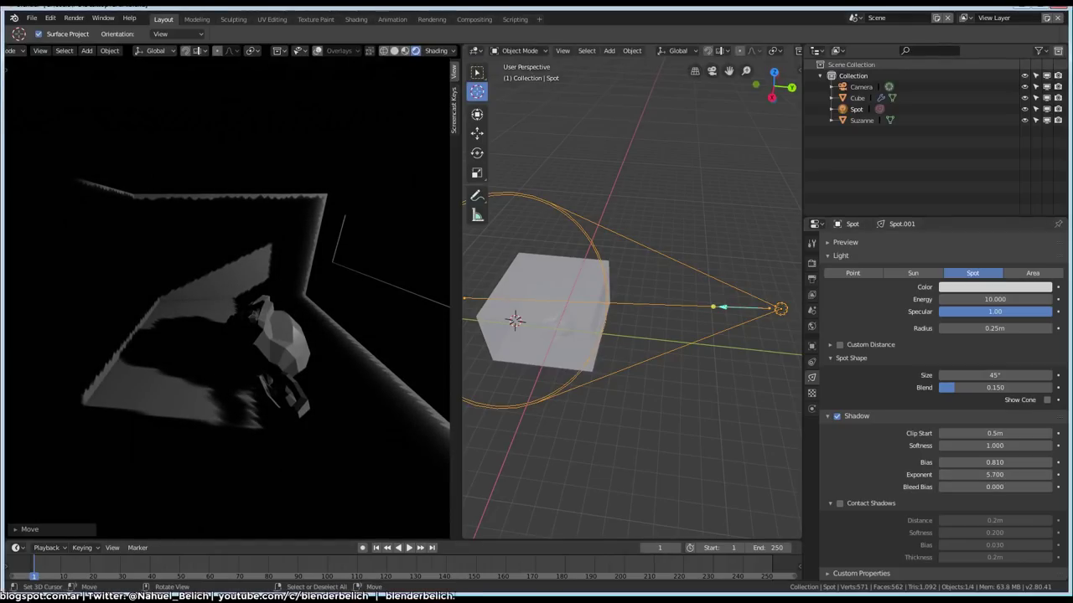
mouse_move(983, 475)
left_mouse_down()
mouse_move(942, 474)
mouse_move(984, 474)
left_mouse_up()
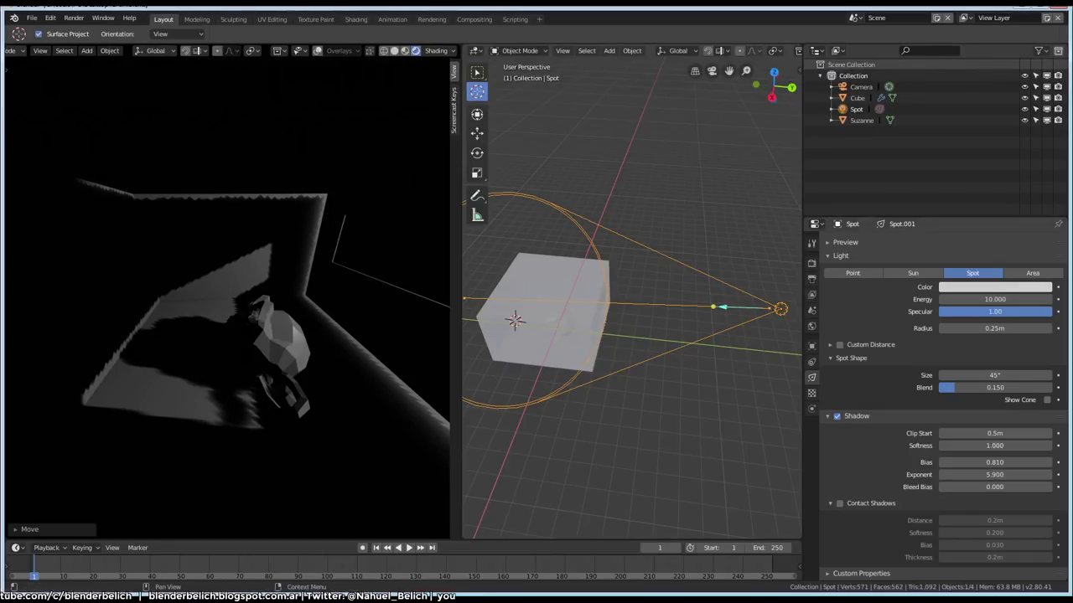
Try exponents 22.700, 6.300 and 4.800 while orbiting the render, finishing at 11.800.
mouse_move(988, 475)
left_mouse_down()
mouse_move(1031, 474)
mouse_move(997, 475)
left_mouse_up()
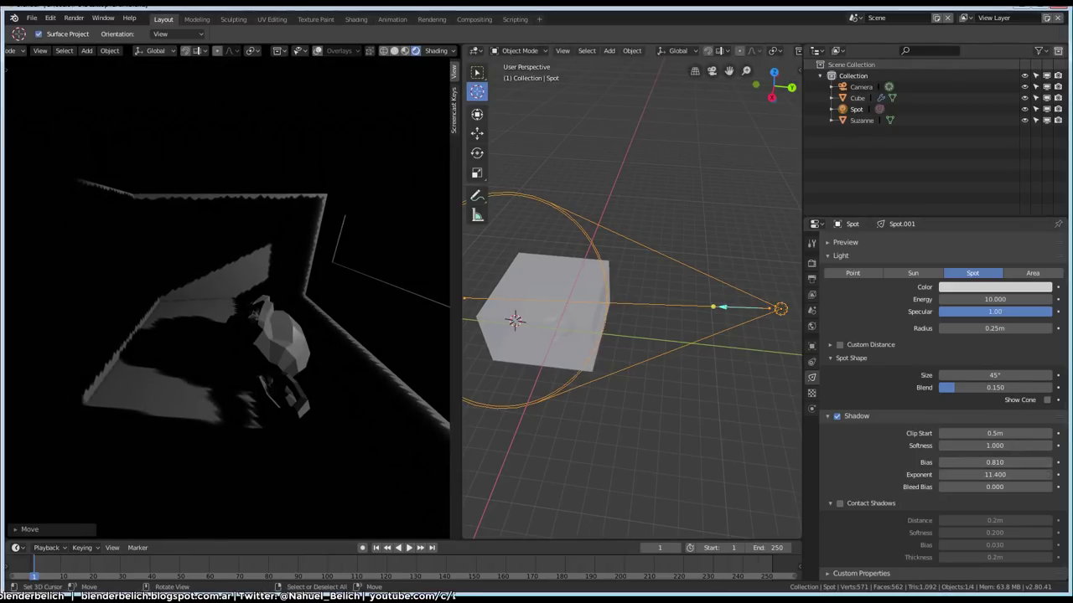
middle_click_drag(251, 294, 252, 251)
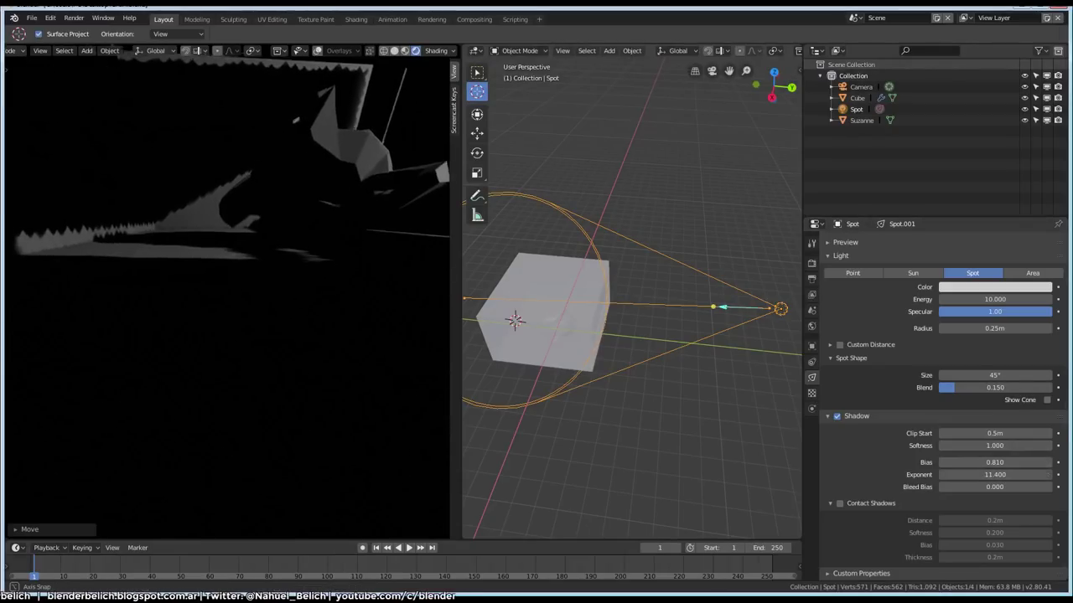
middle_click_drag(251, 293, 234, 285)
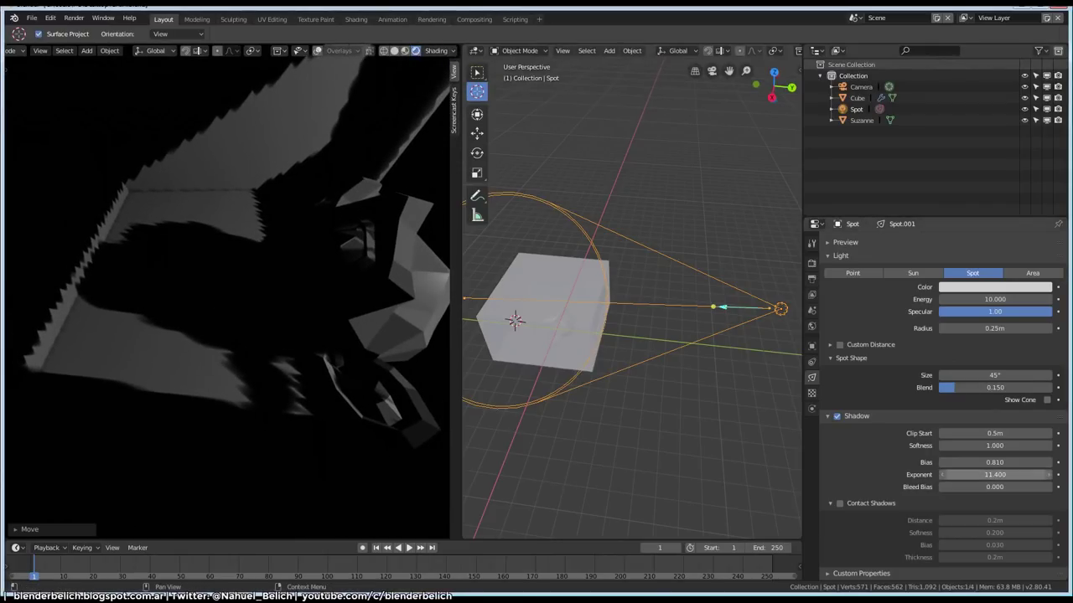
mouse_move(994, 475)
left_mouse_down()
mouse_move(972, 474)
mouse_move(1022, 474)
left_mouse_up()
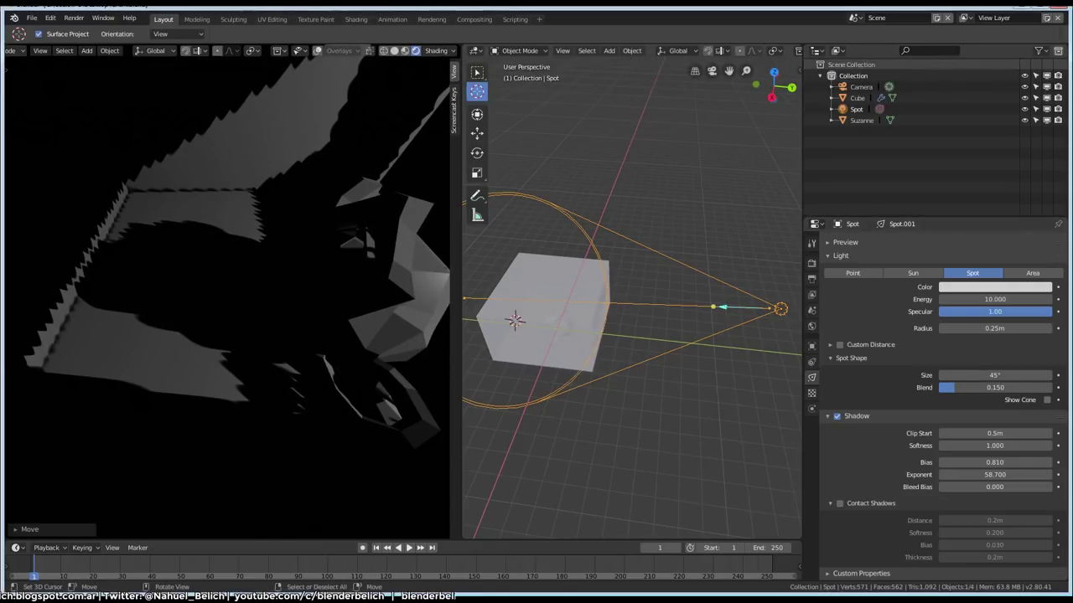
middle_click_drag(252, 293, 215, 285)
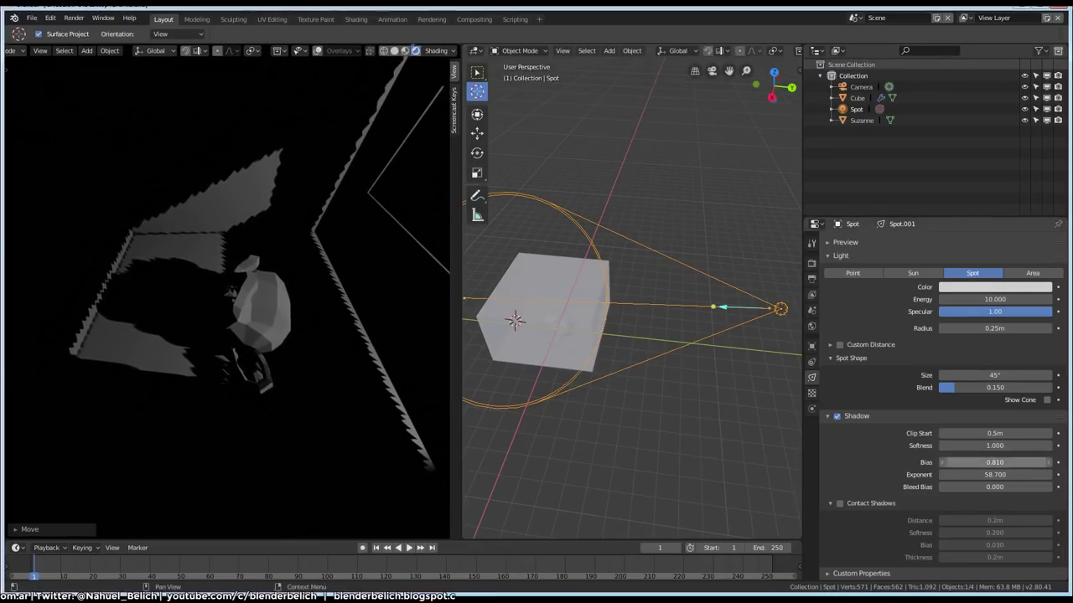
mouse_move(1022, 474)
left_mouse_down()
mouse_move(976, 475)
mouse_move(1005, 475)
mouse_move(986, 474)
left_mouse_up()
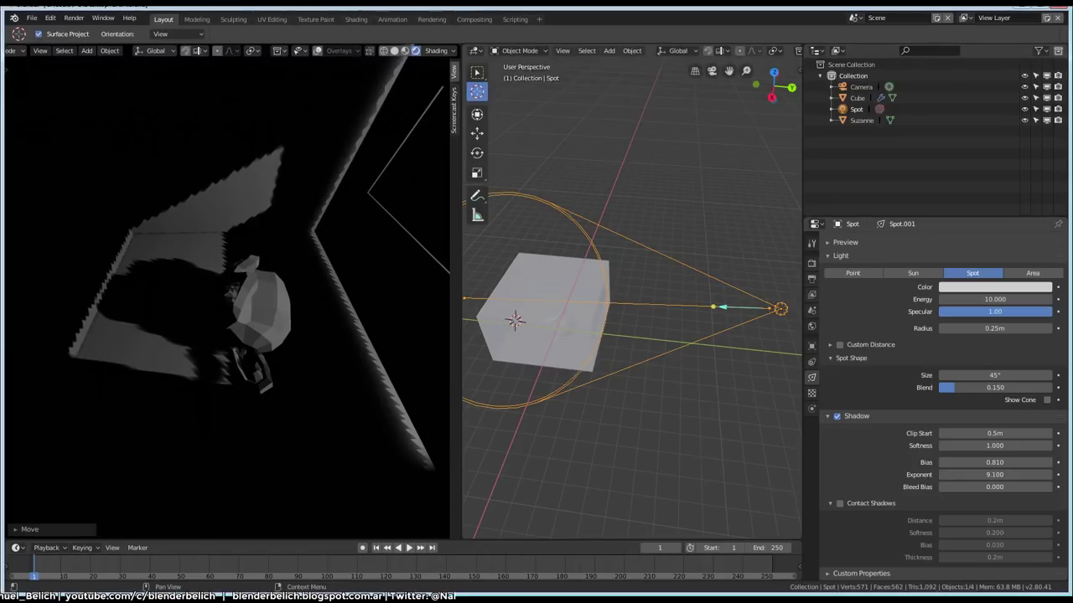
middle_click_drag(234, 293, 251, 289)
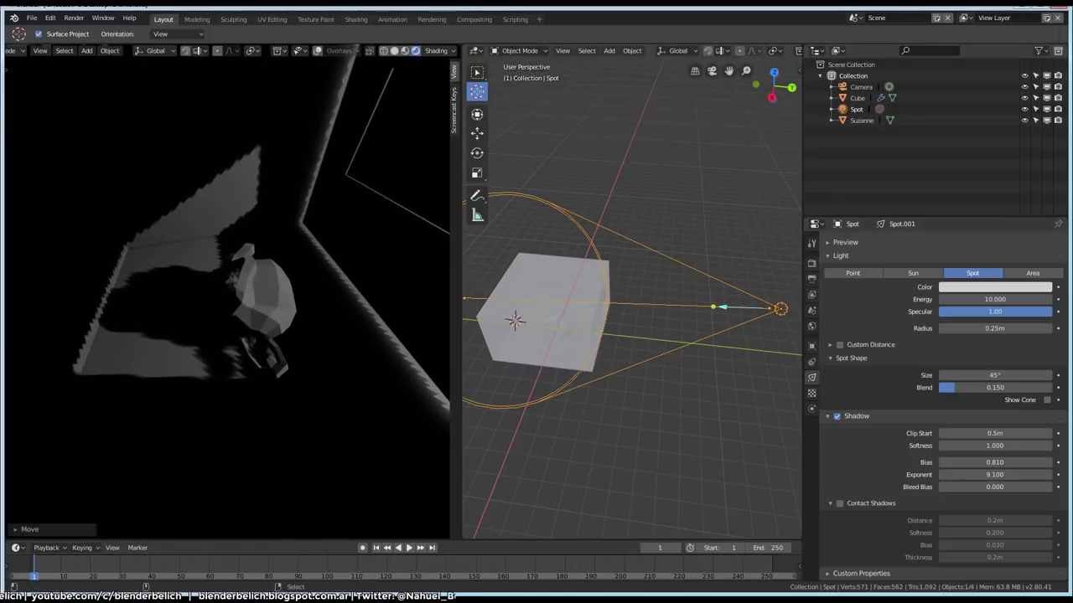
left_click_drag(986, 474, 997, 475)
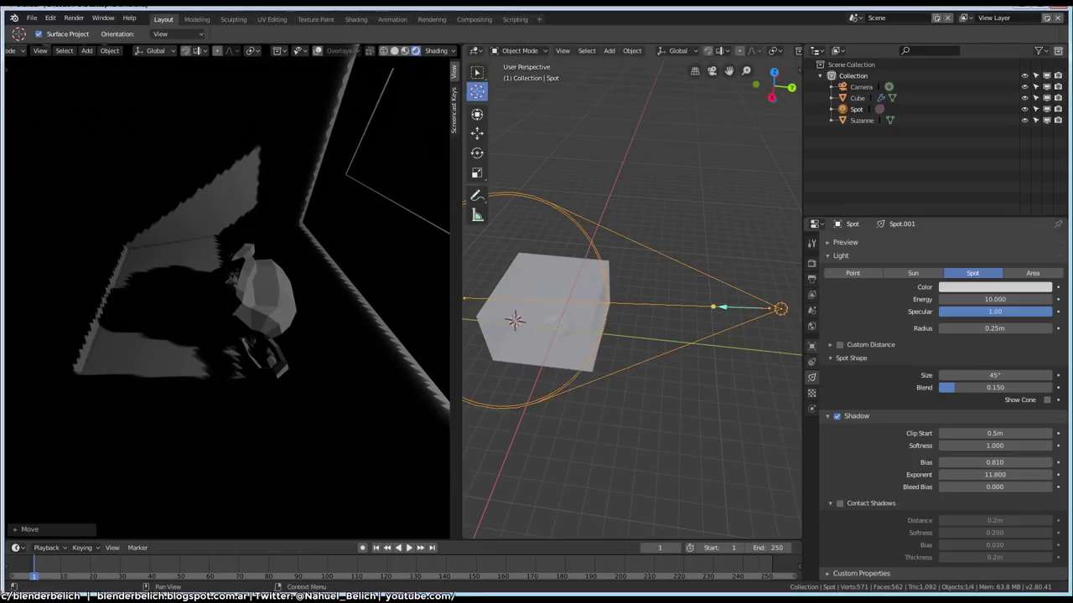
Set Render shadows cube size to 1024px, untick High Bitdepth, and switch the method to VSM.
left_click(811, 262)
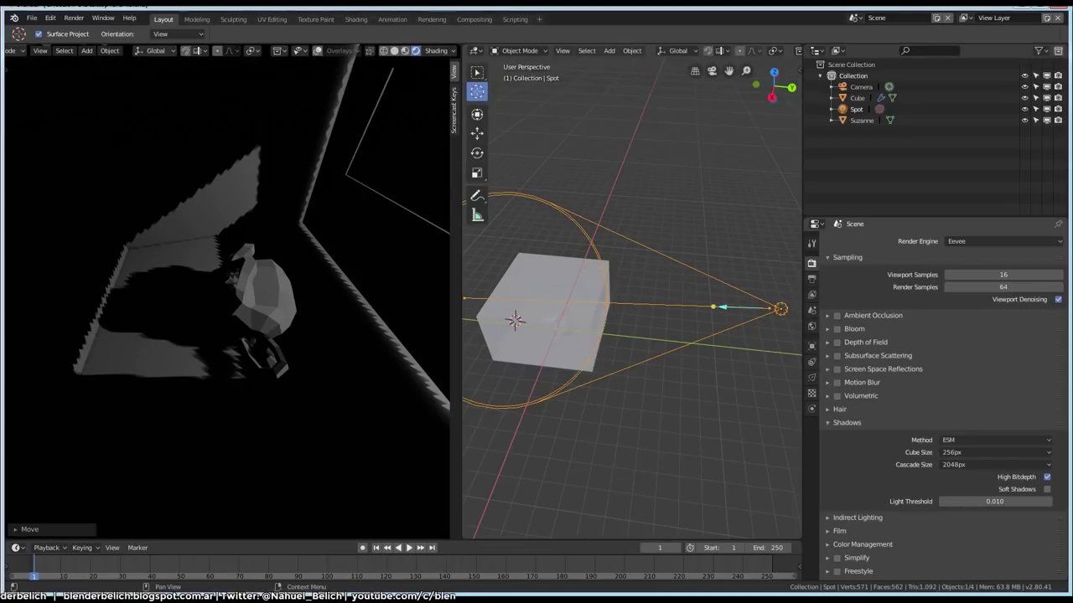
left_click(995, 452)
left_click(964, 402)
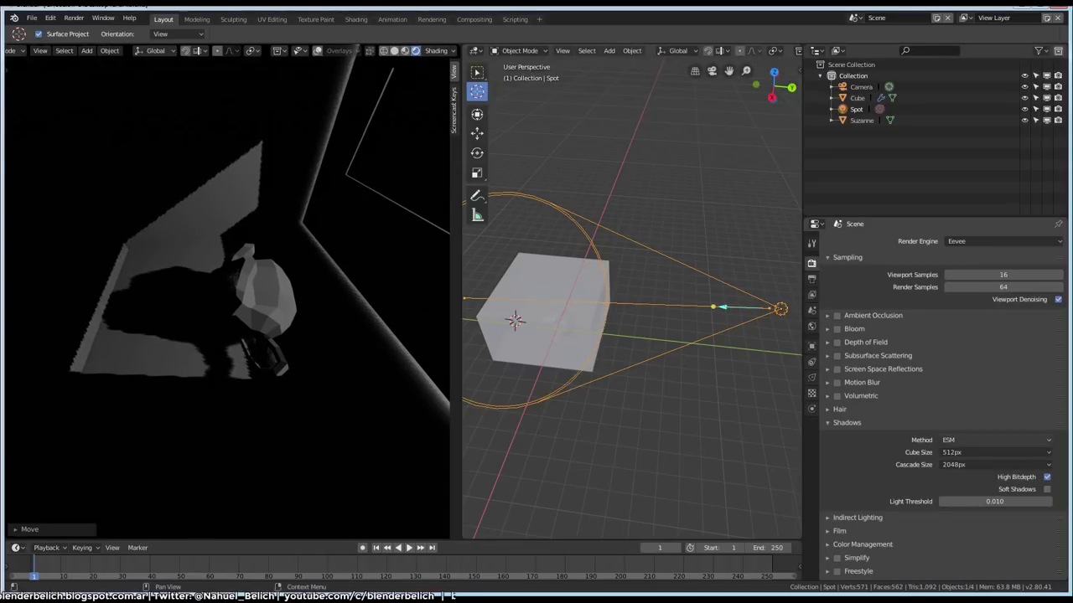
left_click(995, 453)
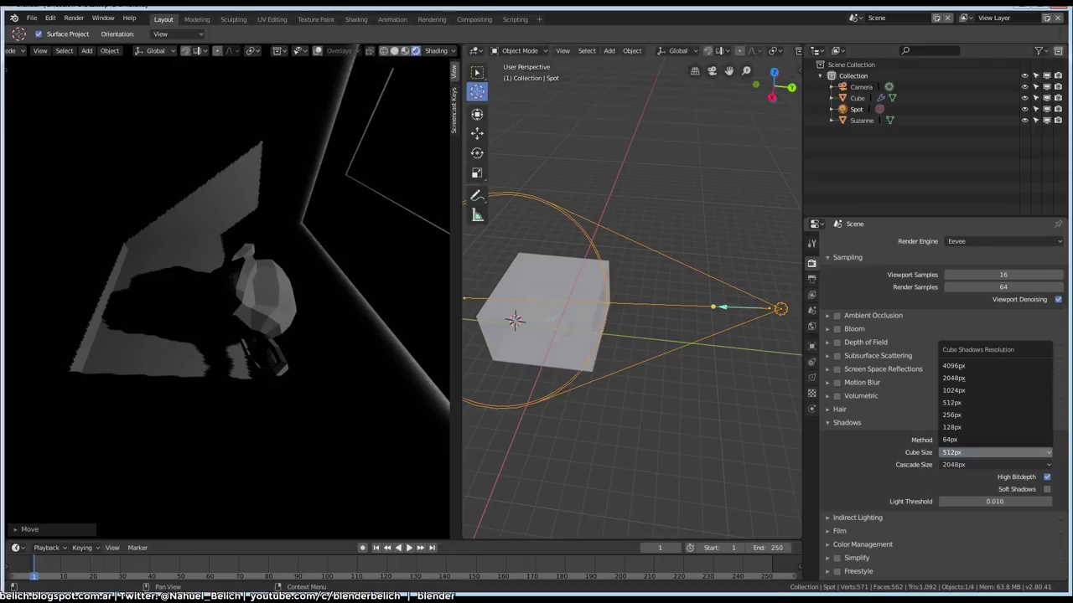
left_click(964, 402)
left_click(1047, 477)
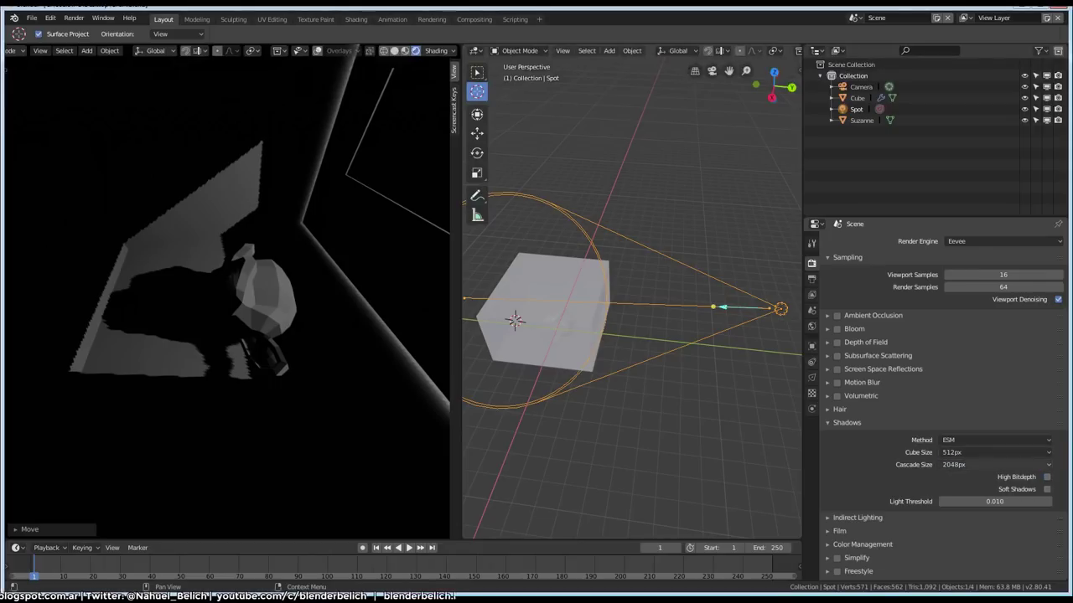
left_click(995, 453)
left_click(964, 390)
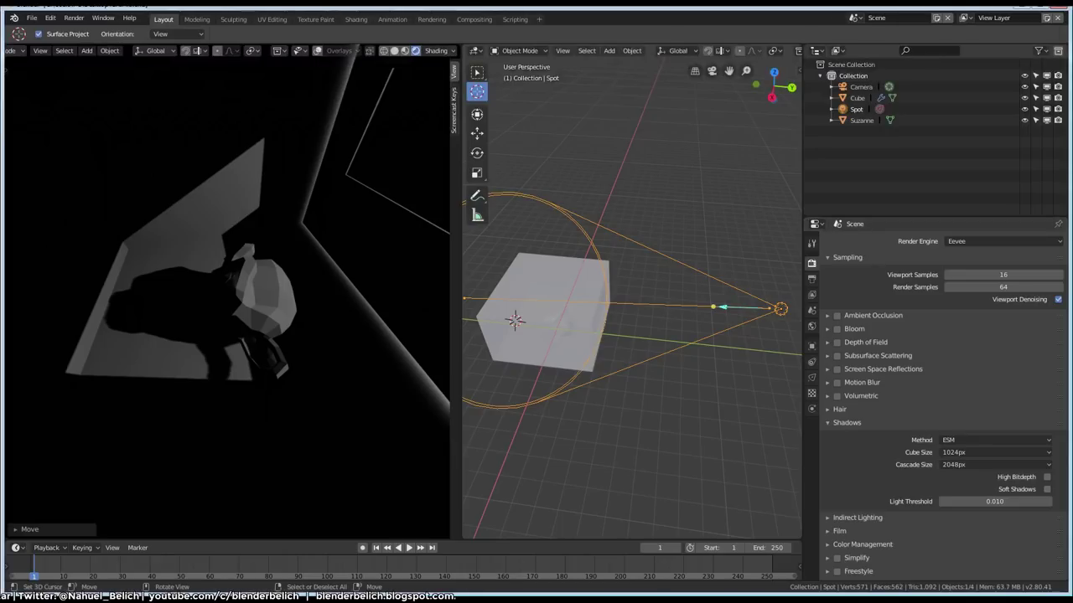
left_click(995, 440)
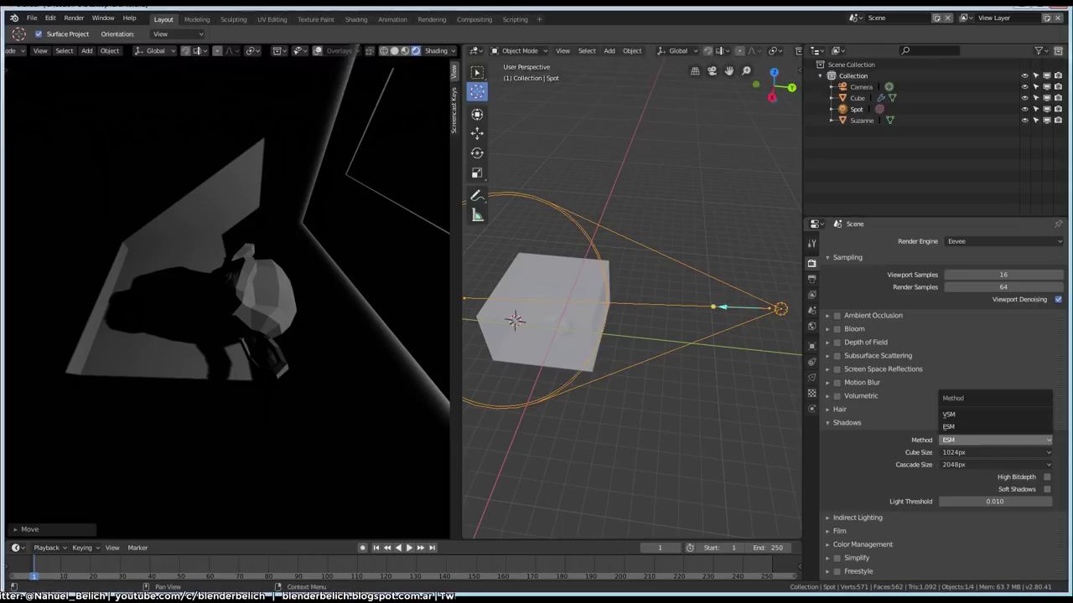
left_click(994, 414)
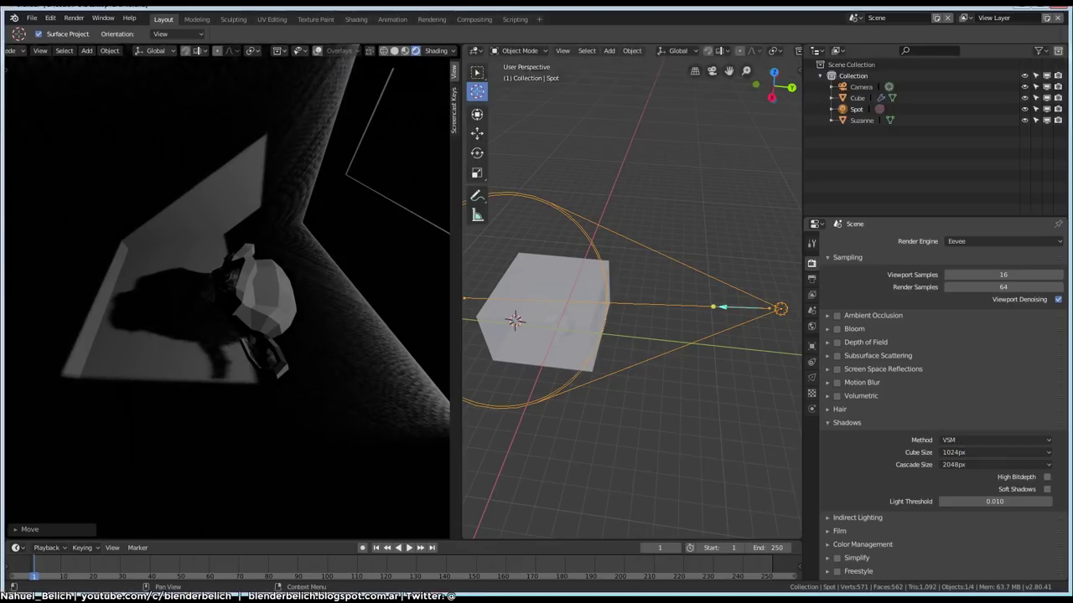
middle_click_drag(226, 293, 251, 289)
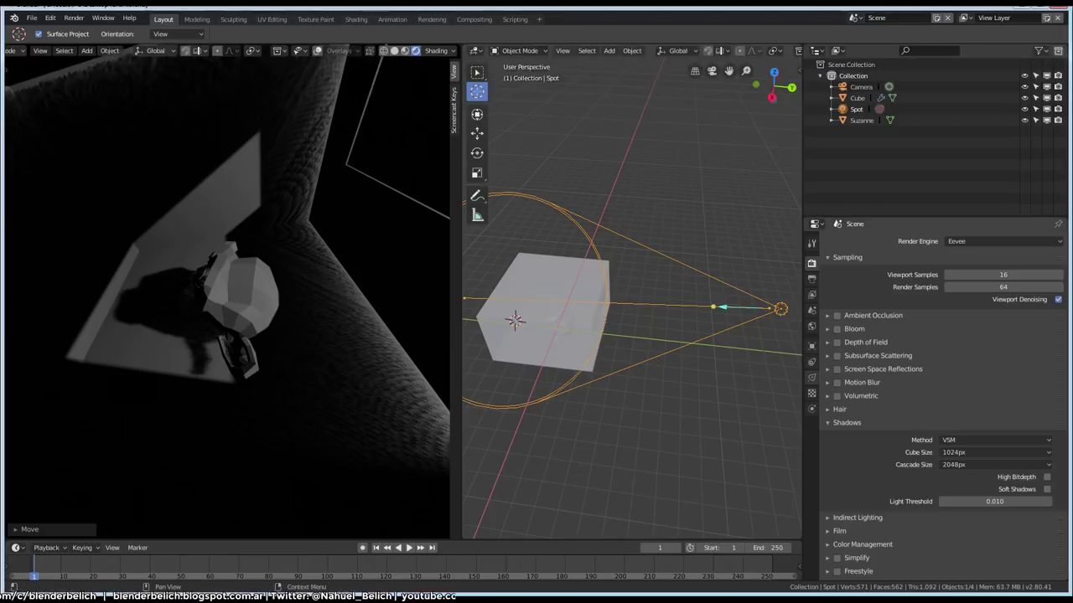
left_click(811, 378)
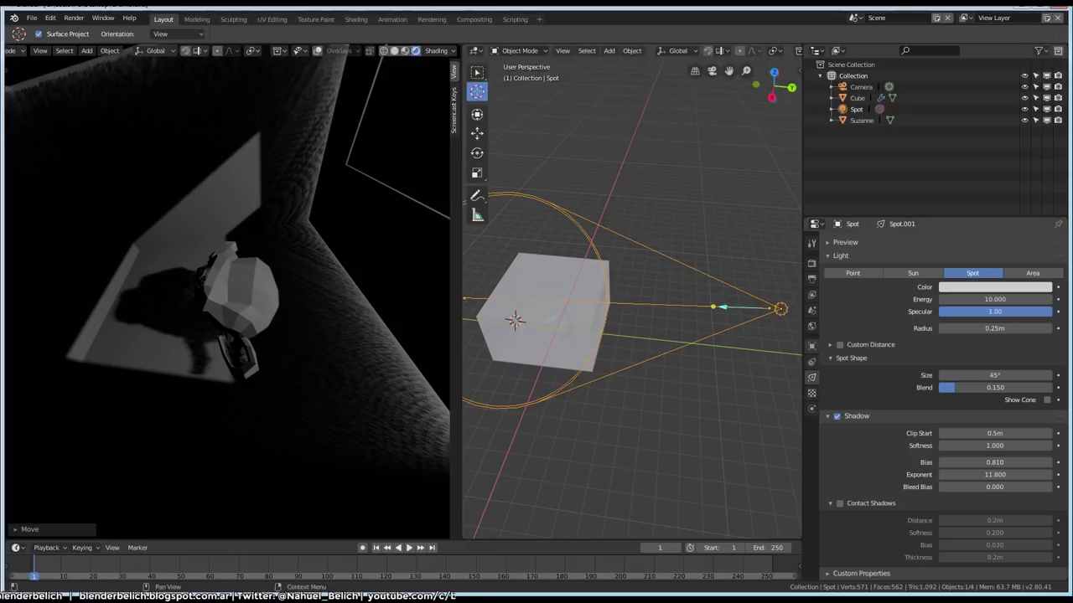
Toggle High Bitdepth shadows on and back off in Render settings.
left_click(812, 262)
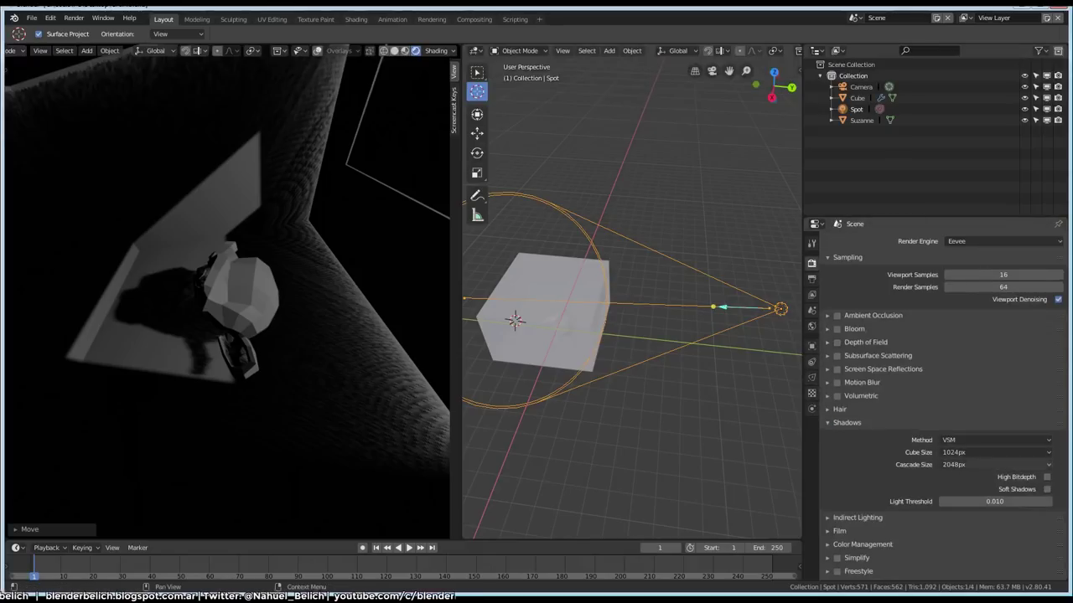
left_click(1047, 477)
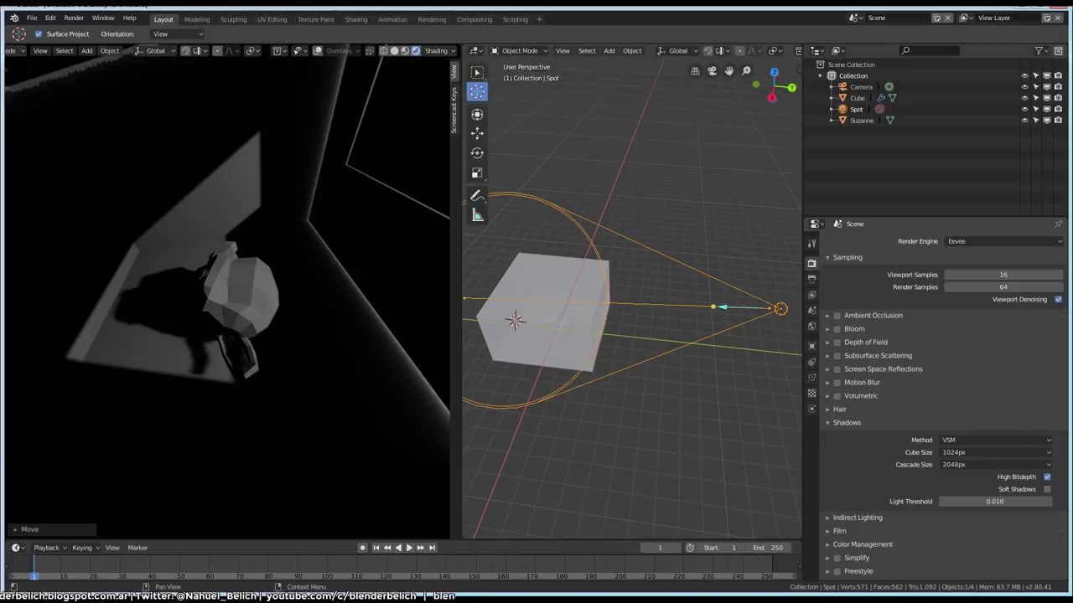
left_click(1047, 477)
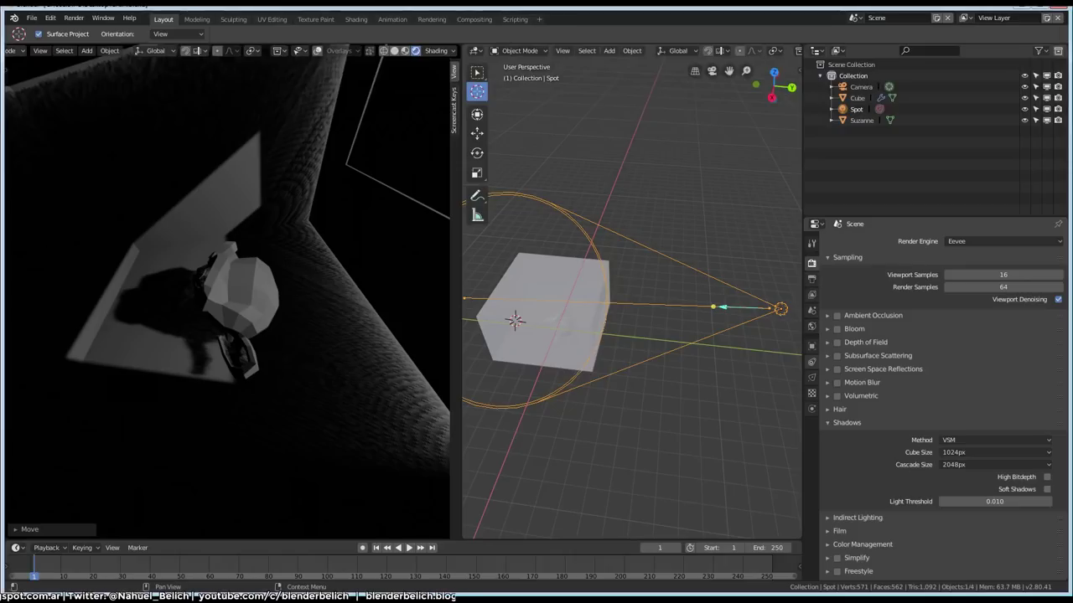
left_click(811, 376)
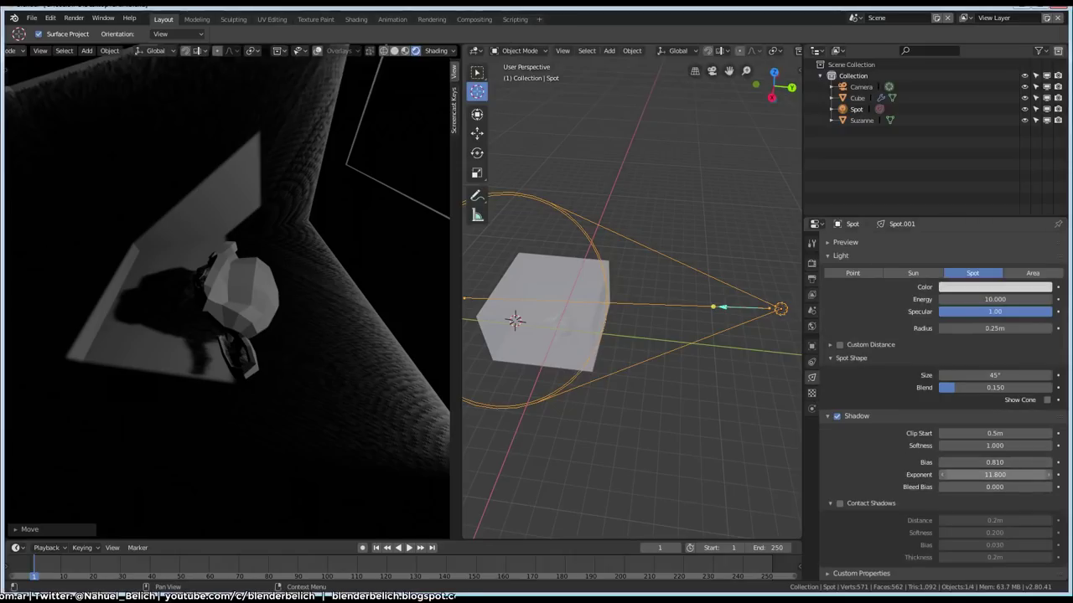
Lower the spot light's shadow exponent to 1 and review its shadow settings.
mouse_move(995, 474)
left_mouse_down()
mouse_move(947, 474)
mouse_move(1018, 487)
left_mouse_up()
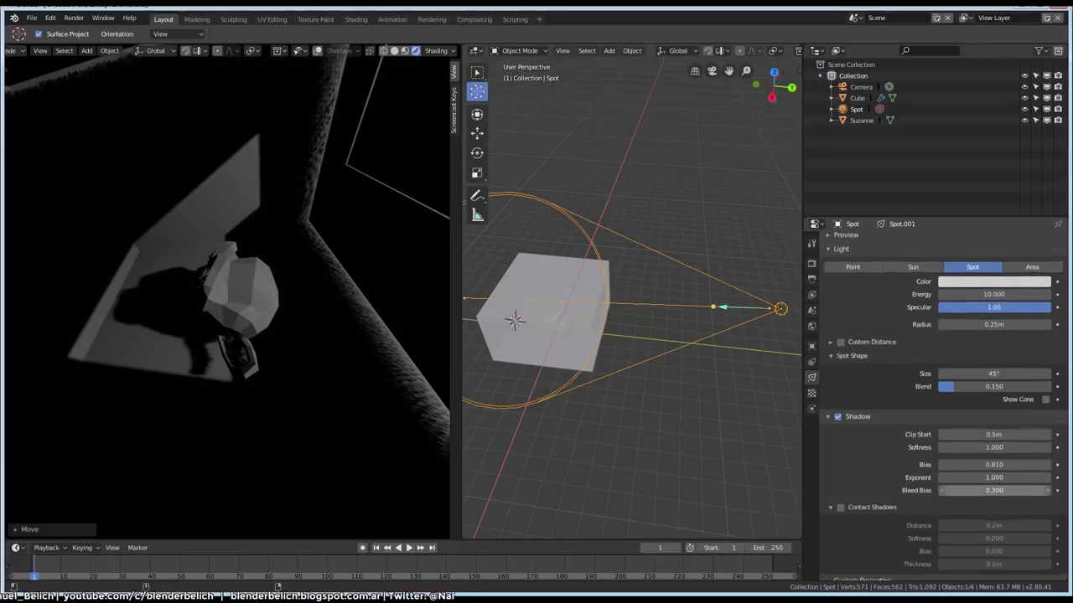
middle_click_drag(995, 486, 991, 513, "ctrl")
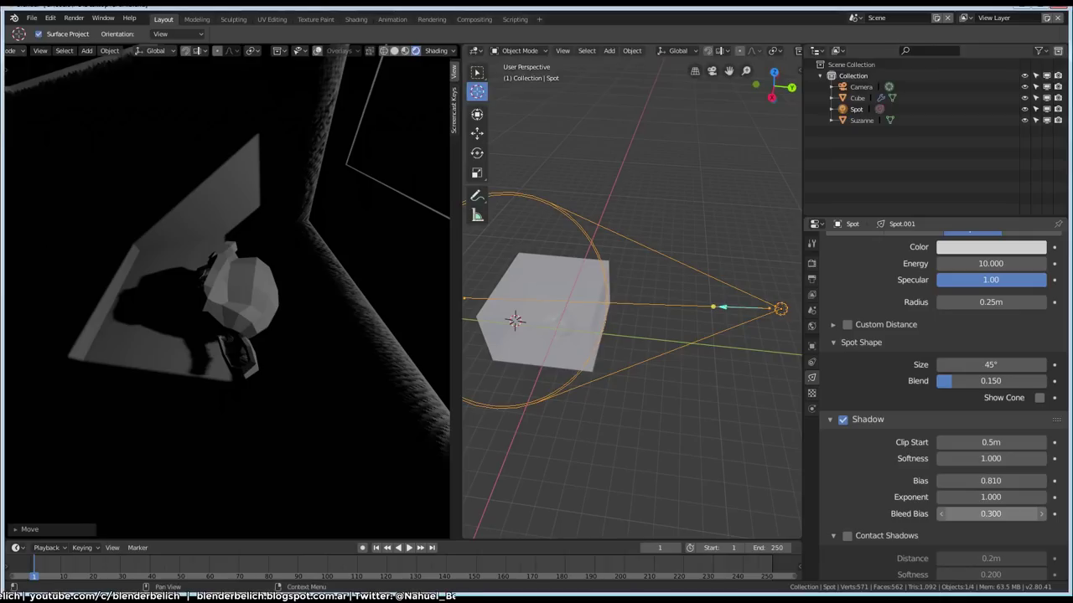
scroll(991, 513, "down", 1, "ctrl")
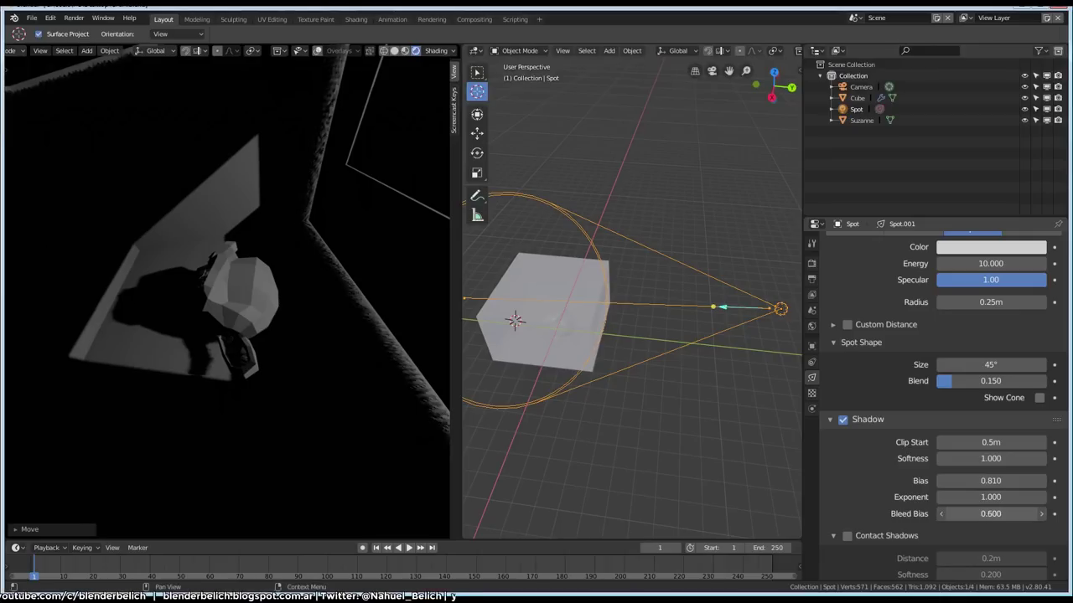
scroll(991, 514, "up", 7, "ctrl")
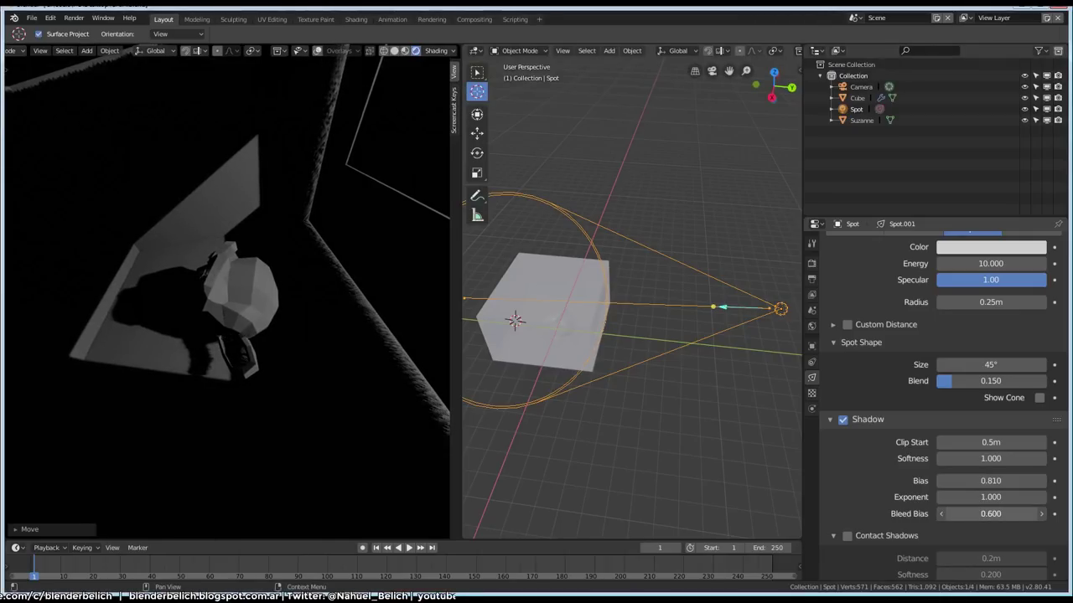
scroll(991, 513, "up", 1, "ctrl")
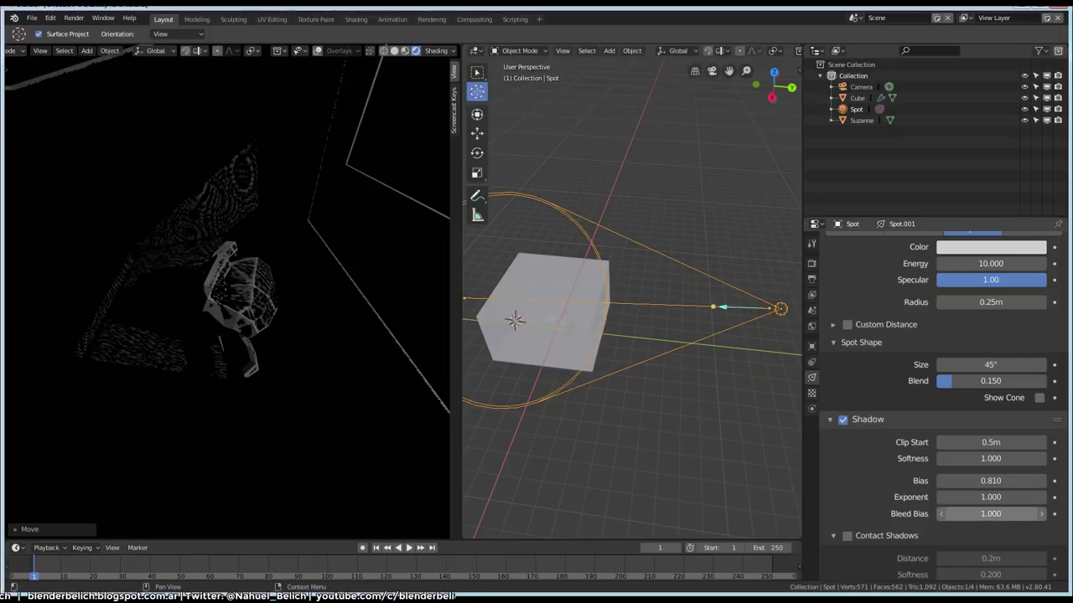
scroll(990, 513, "down", 5, "ctrl")
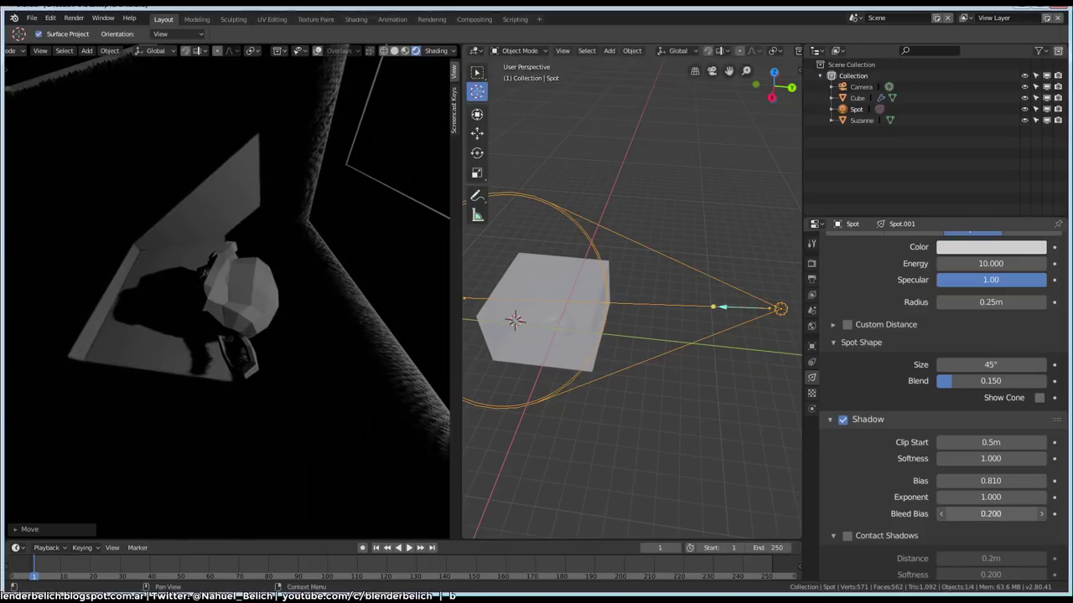
scroll(991, 514, "down", 1, "ctrl")
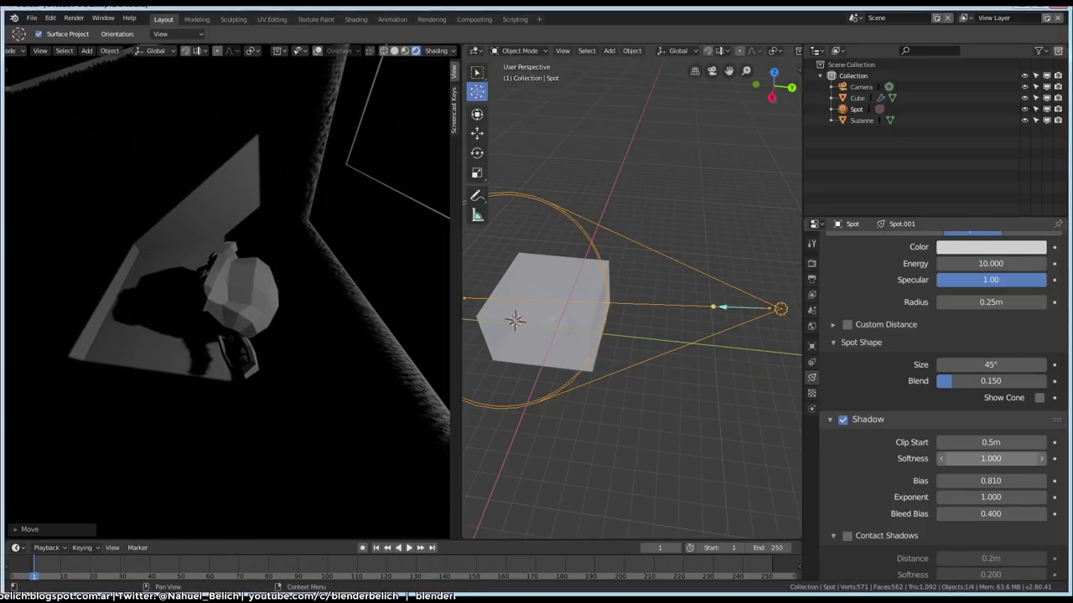
scroll(990, 459, "up", 20, "ctrl")
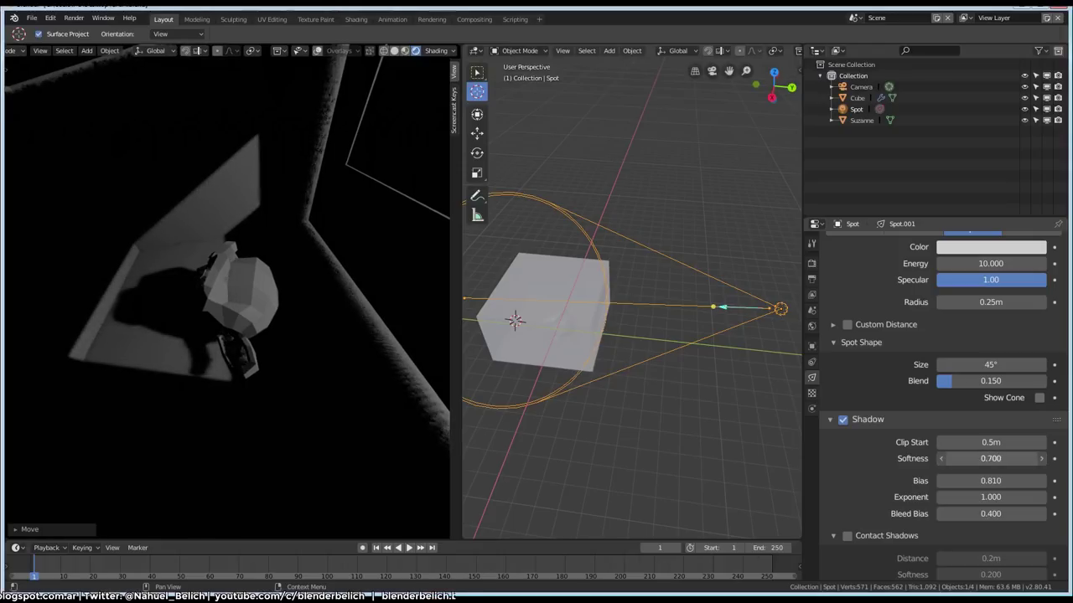
scroll(991, 458, "up", 1, "ctrl")
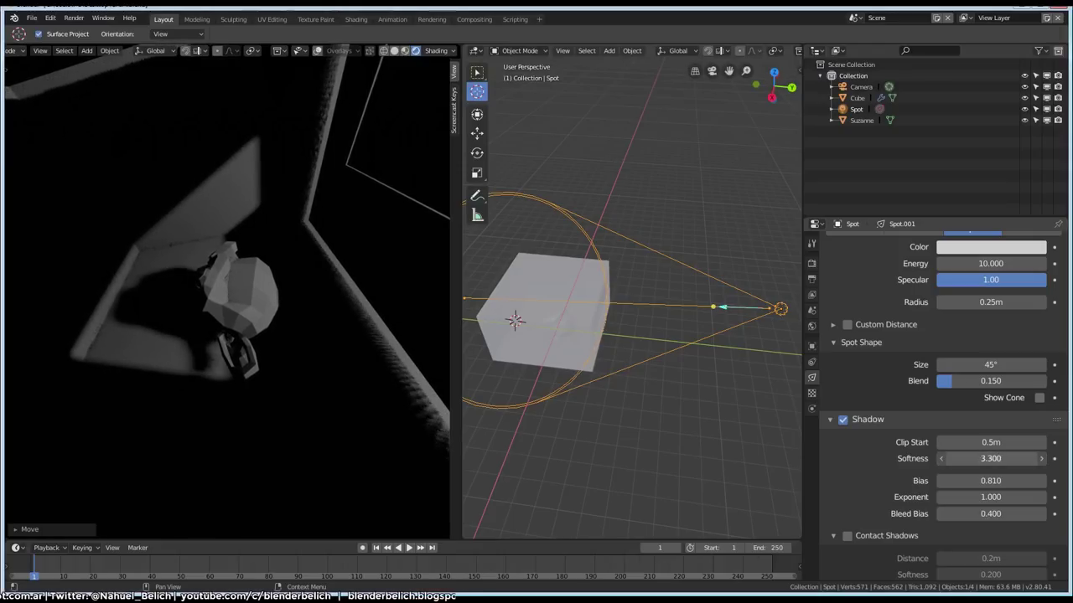
scroll(990, 459, "up", 1, "ctrl")
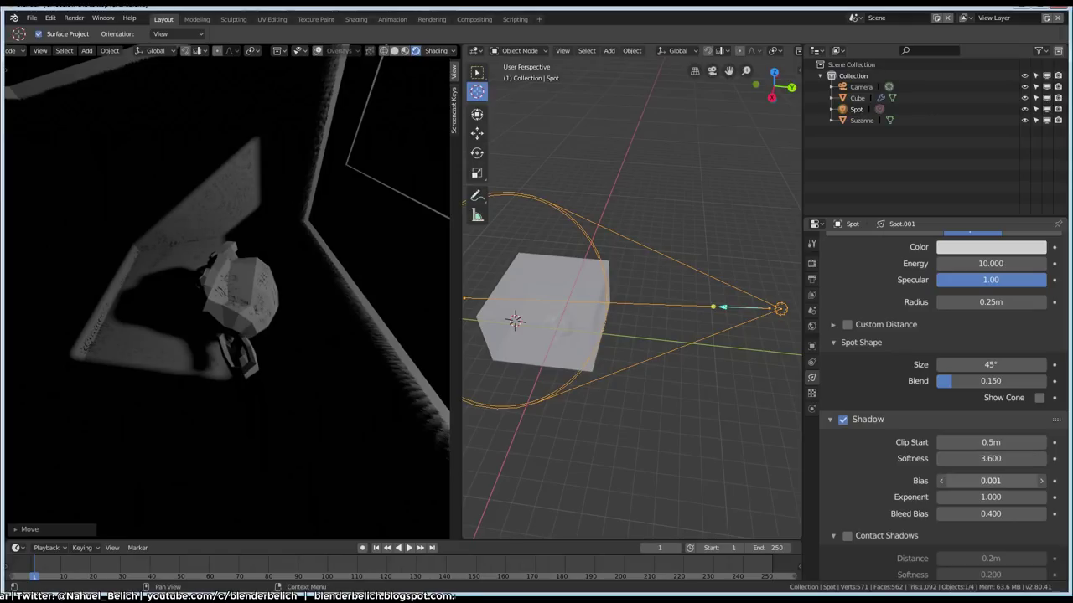
scroll(991, 481, "up", 5, "ctrl")
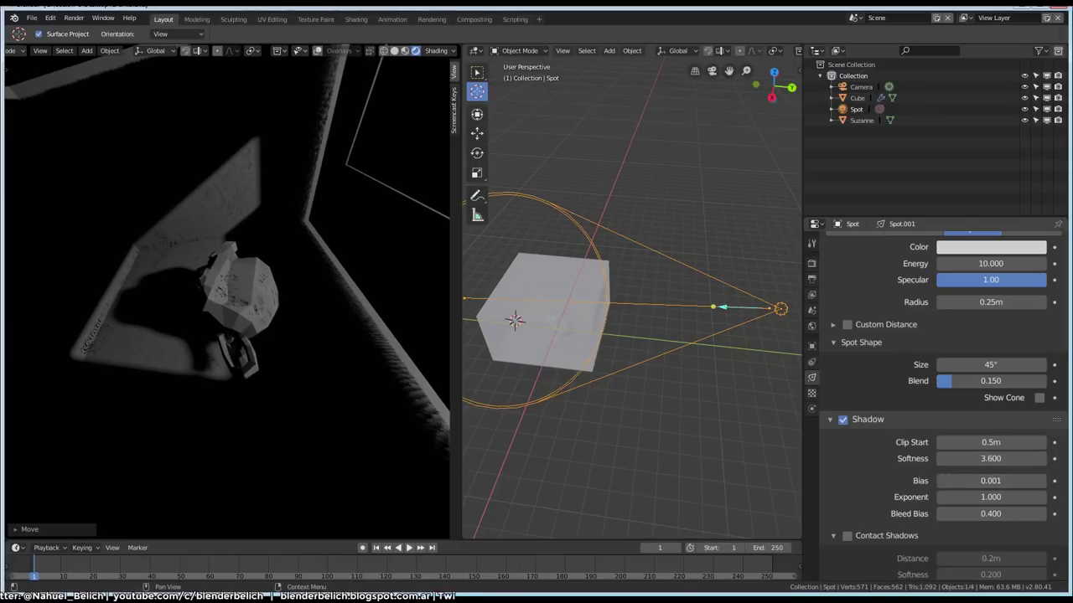
Set shadow bias to 1, try softness 9.5 and about 4, then return softness to 1.
double_click(991, 480)
type("1")
key("Return")
double_click(990, 458)
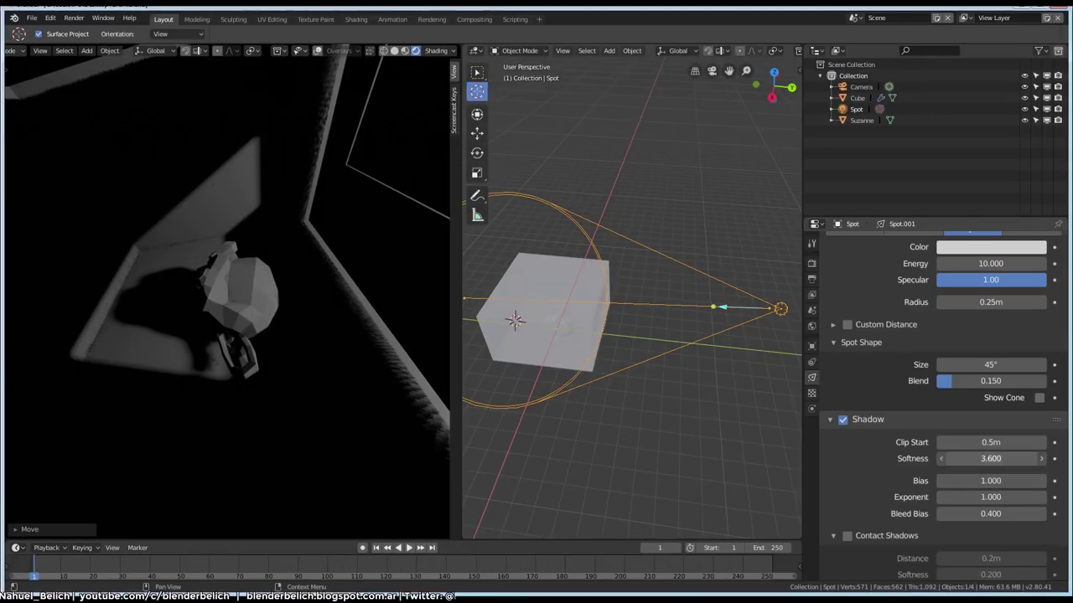
type("9.5")
key("Return")
left_click_drag(990, 458, 947, 458)
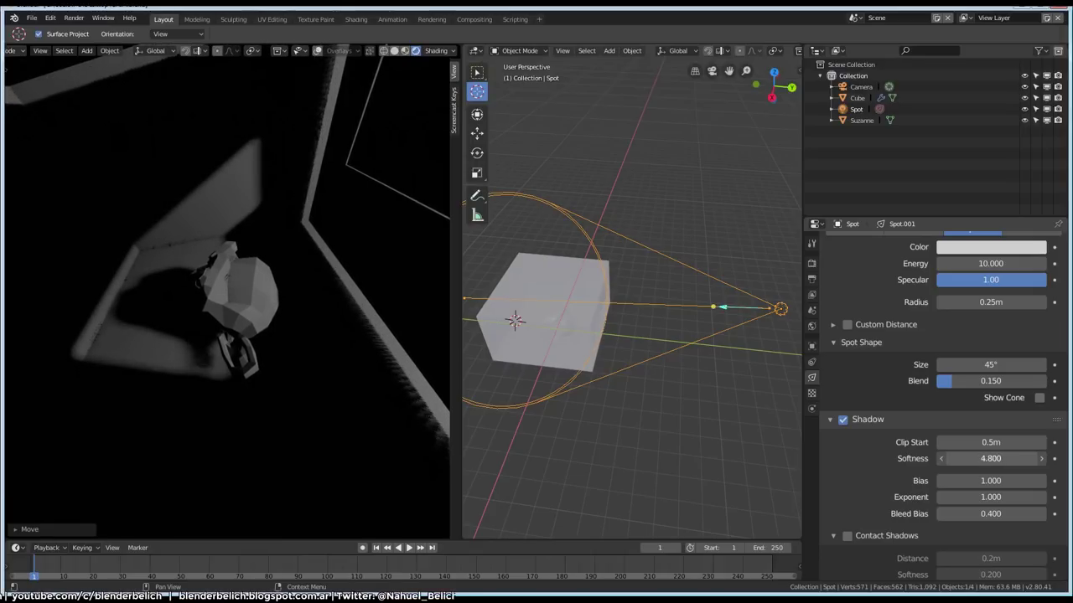
left_click_drag(991, 458, 956, 458)
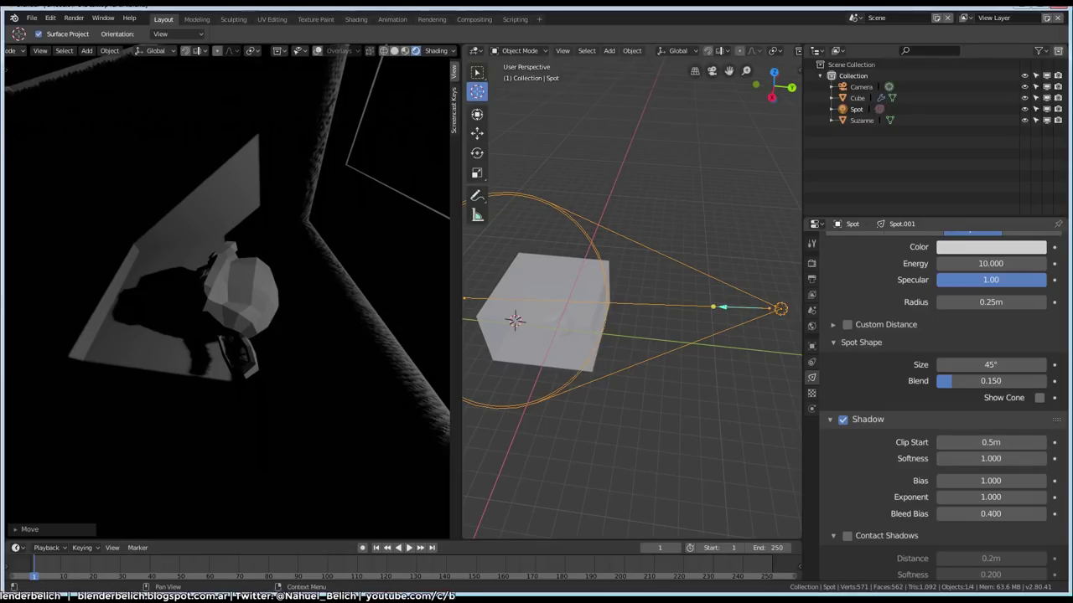
scroll(939, 407, "down", 1)
scroll(938, 406, "down", 1)
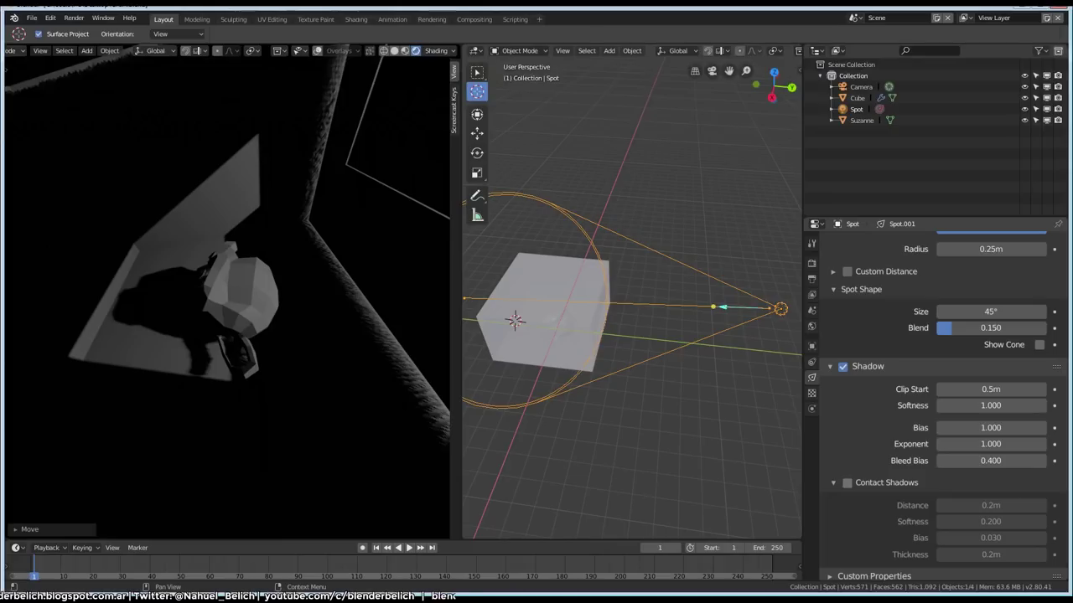
Enable the spot light's contact shadows and raise their distance to 0.8m.
left_click(847, 482)
left_click(1040, 505)
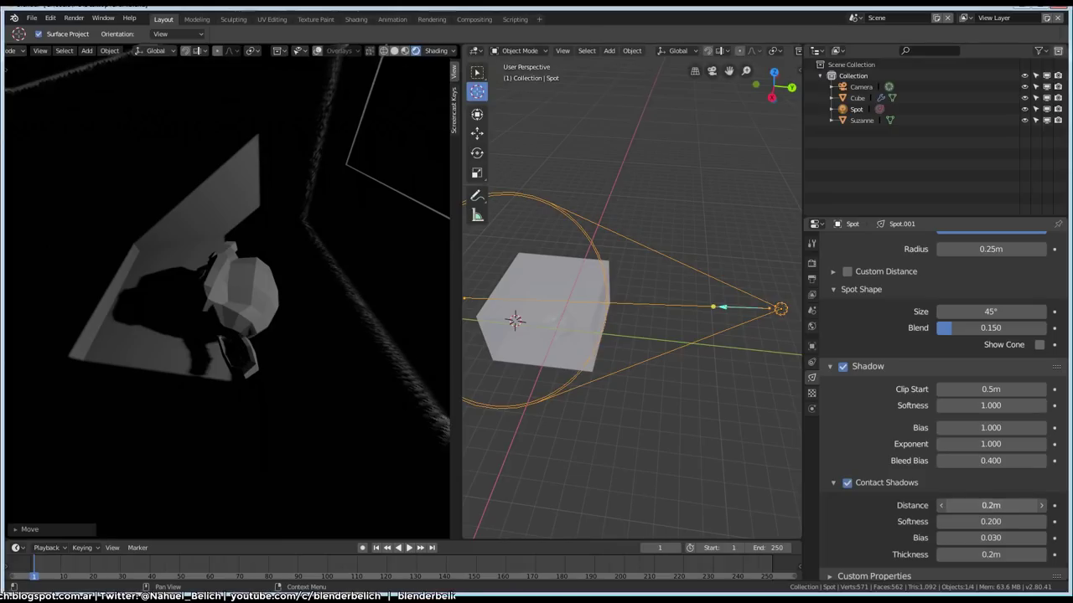
left_click(1041, 505)
left_click(1041, 506)
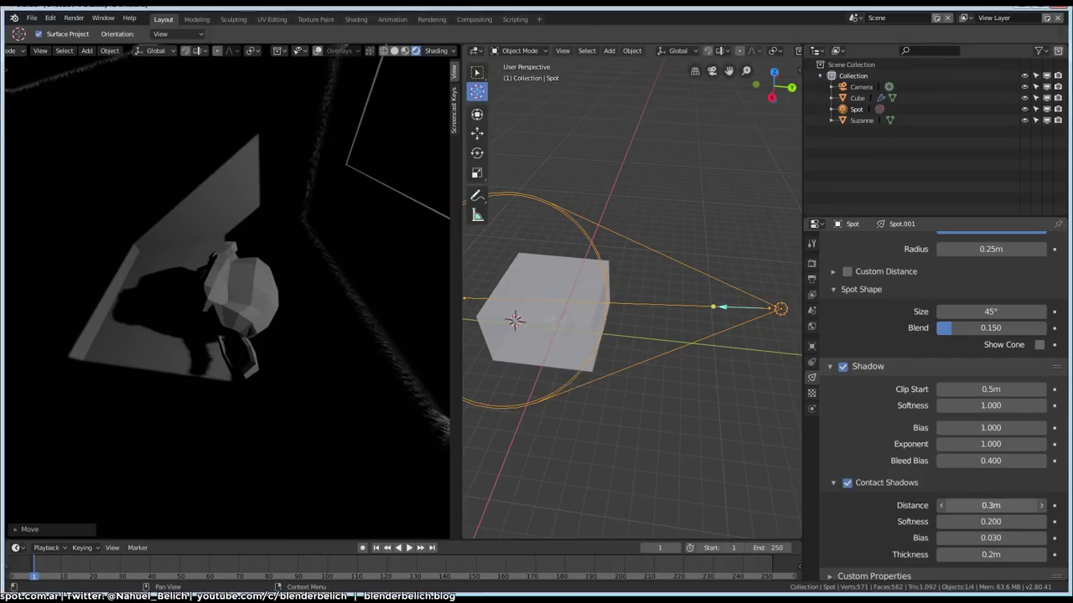
left_click(1041, 505)
left_click(1041, 505)
left_click(1041, 505)
Test contact shadow softness up to 0.500, revert to 0.200, and compare the render.
left_click(1040, 522)
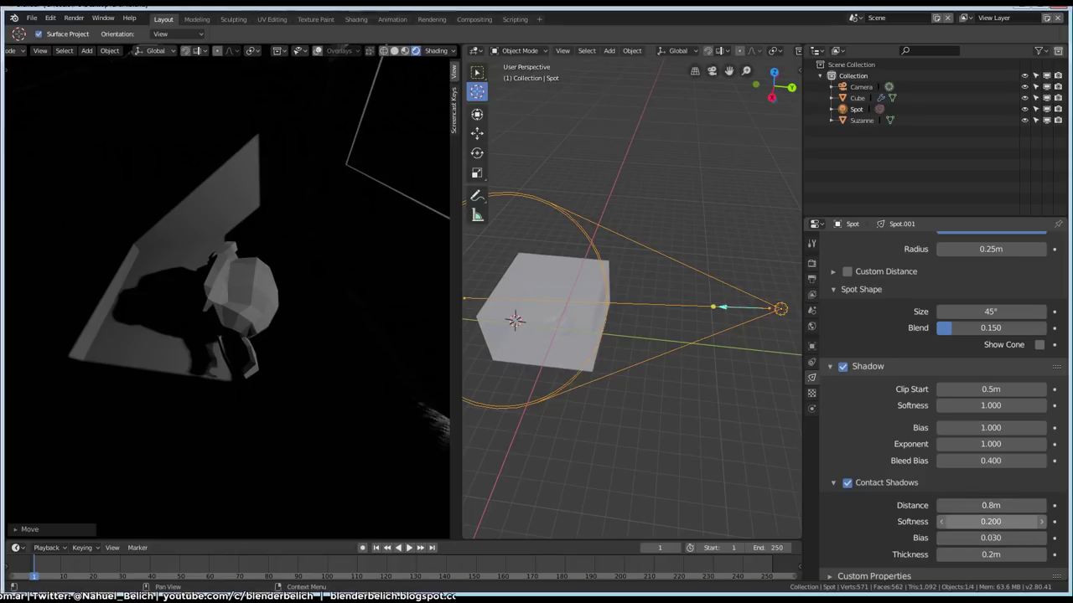
left_click(1041, 521)
left_click(1041, 521)
key("BackSpace")
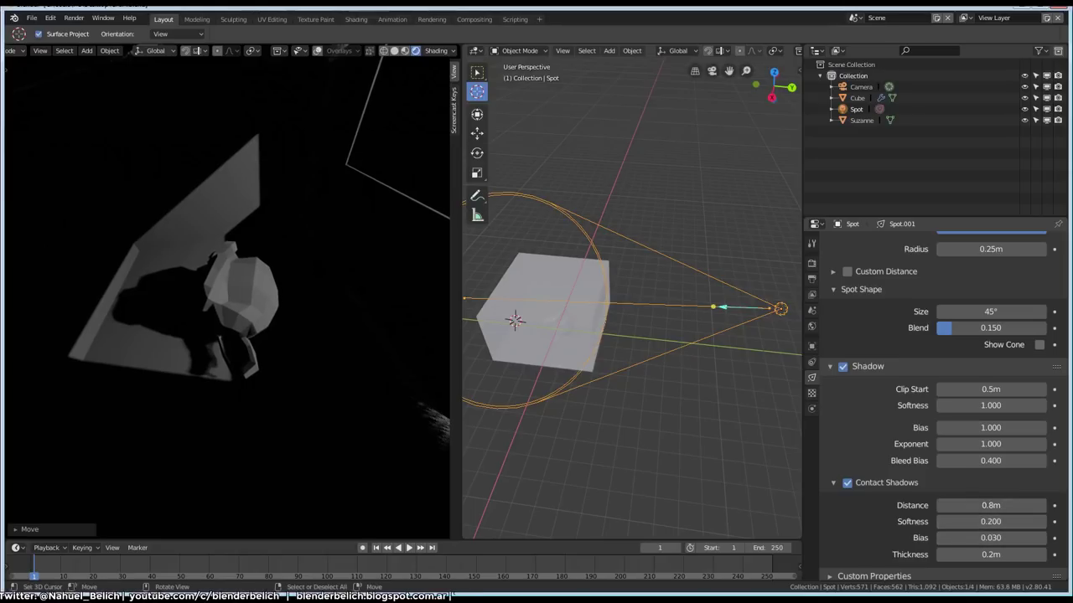
middle_click_drag(226, 293, 352, 301)
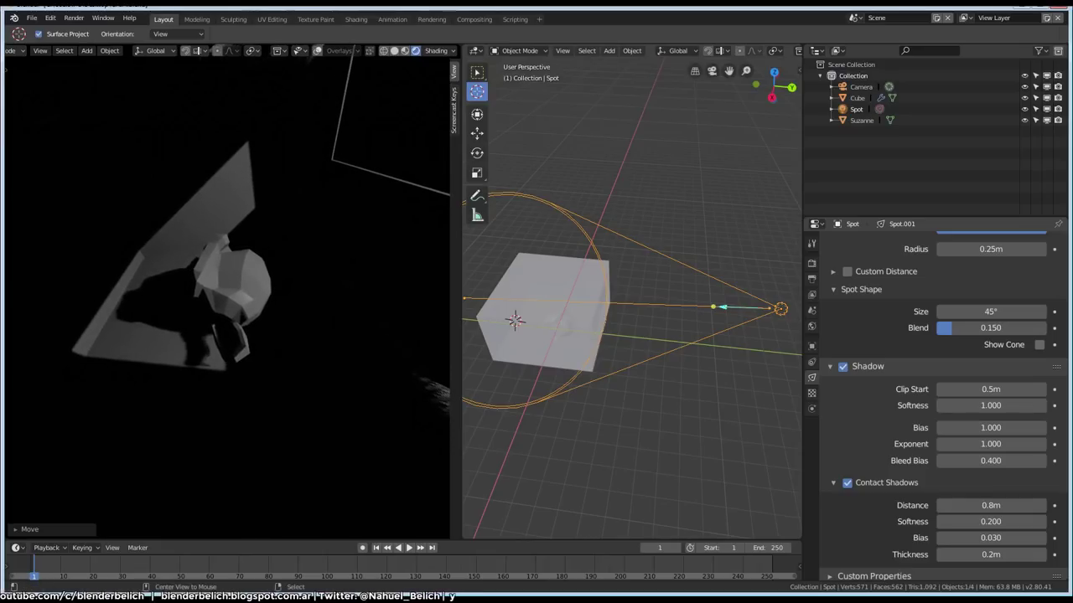
middle_click_drag(435, 385, 436, 394)
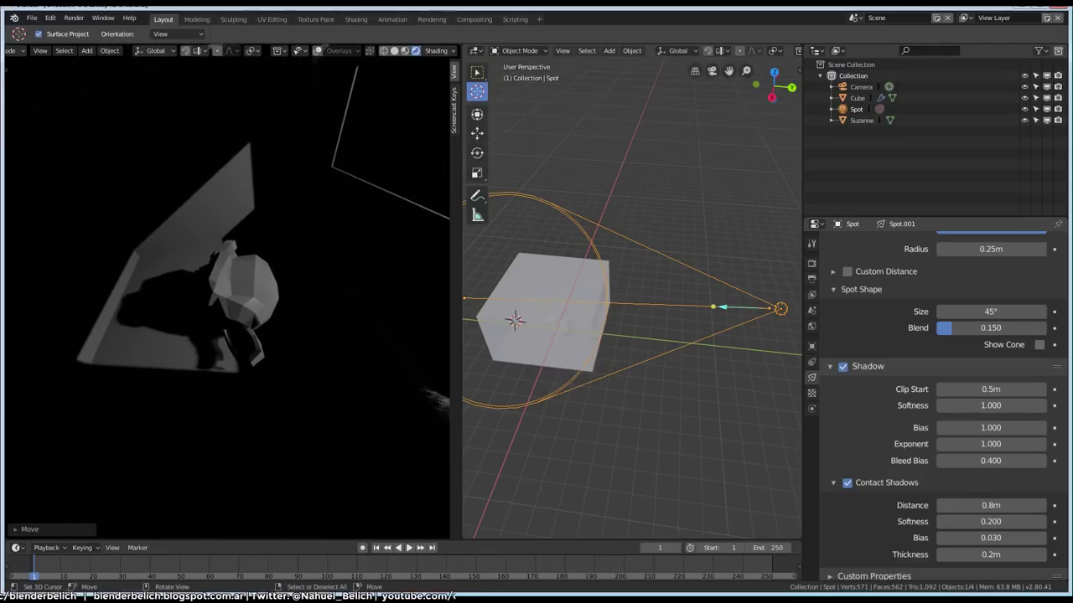
Turn off the spot light's contact shadows and collapse their panel.
left_click(846, 483)
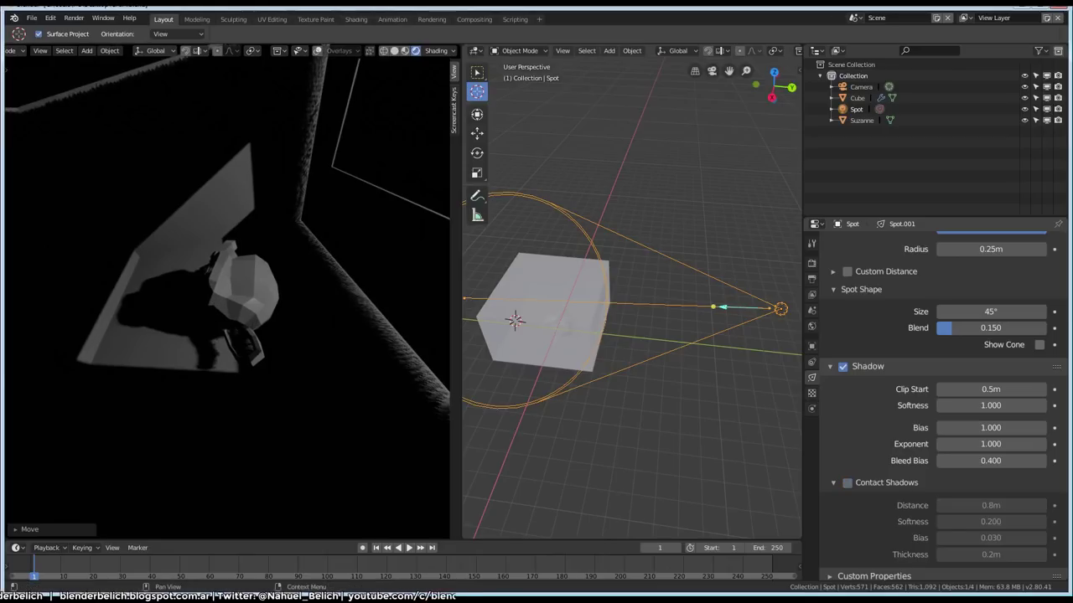
left_click(833, 482)
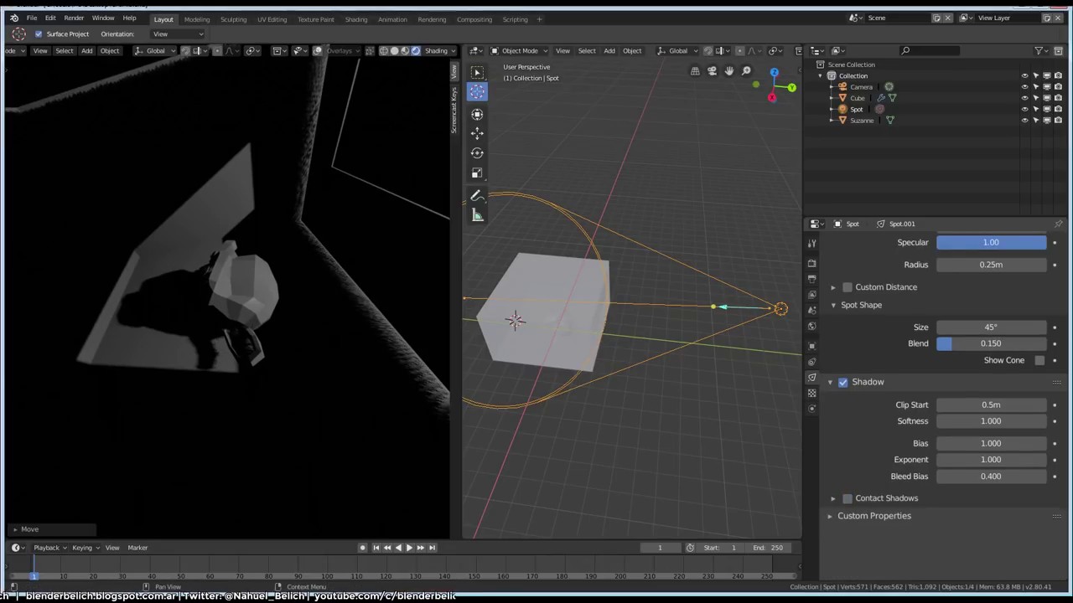
middle_click_drag(226, 293, 234, 285)
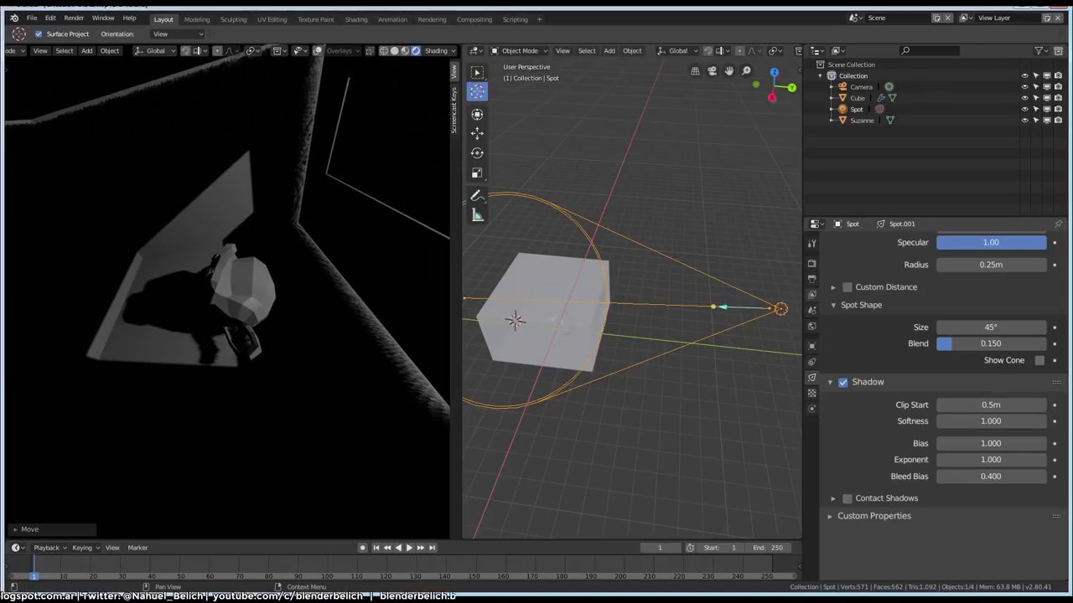
Enable High Bitdepth under the Eevee render Shadows settings.
left_click(812, 263)
scroll(938, 402, "down", 2)
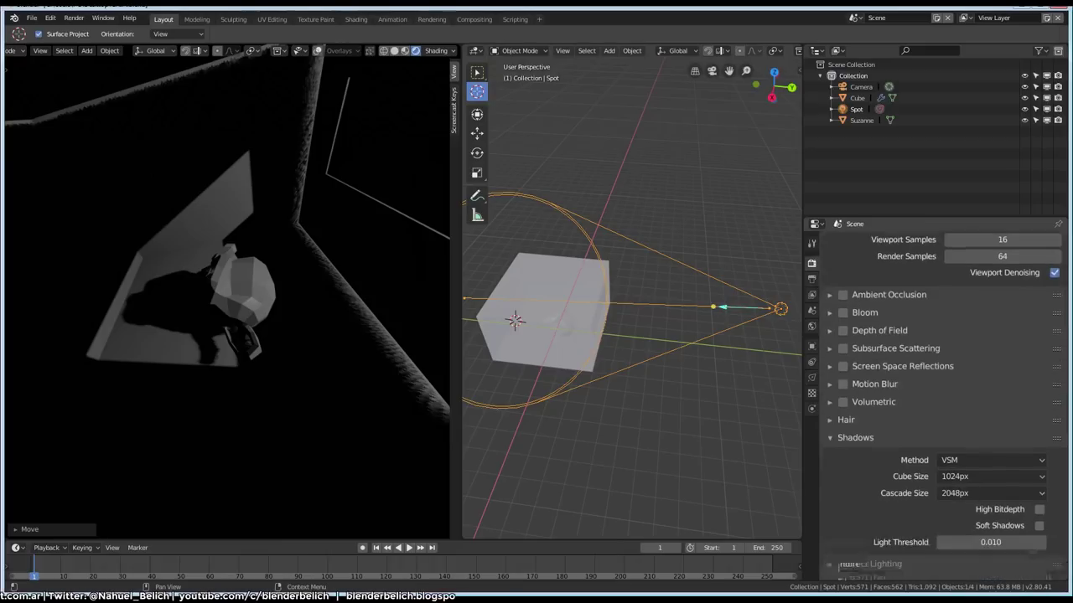
scroll(938, 402, "down", 2)
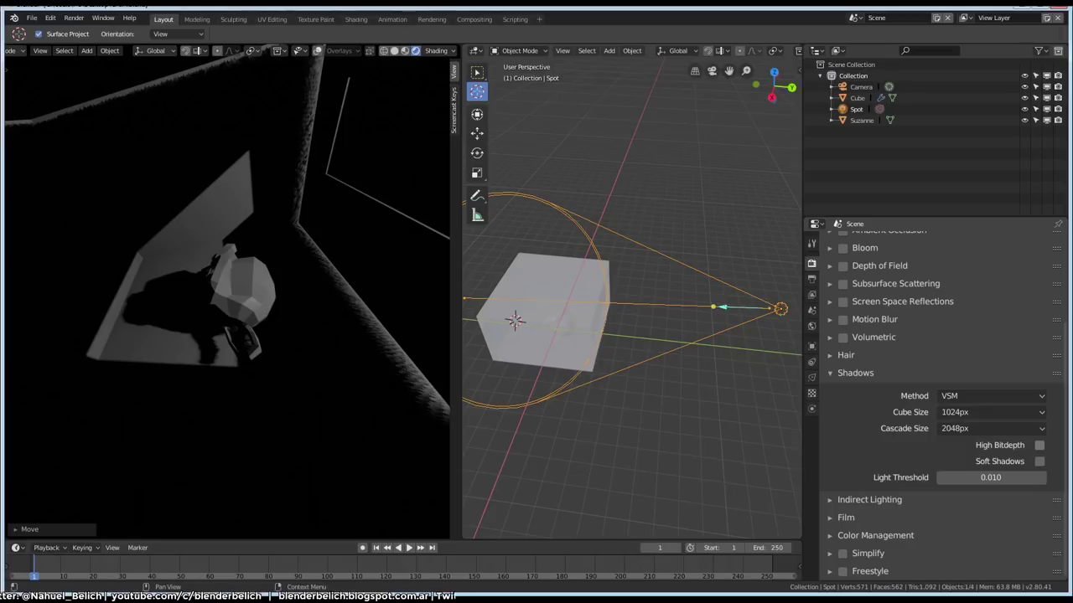
left_click(1039, 445)
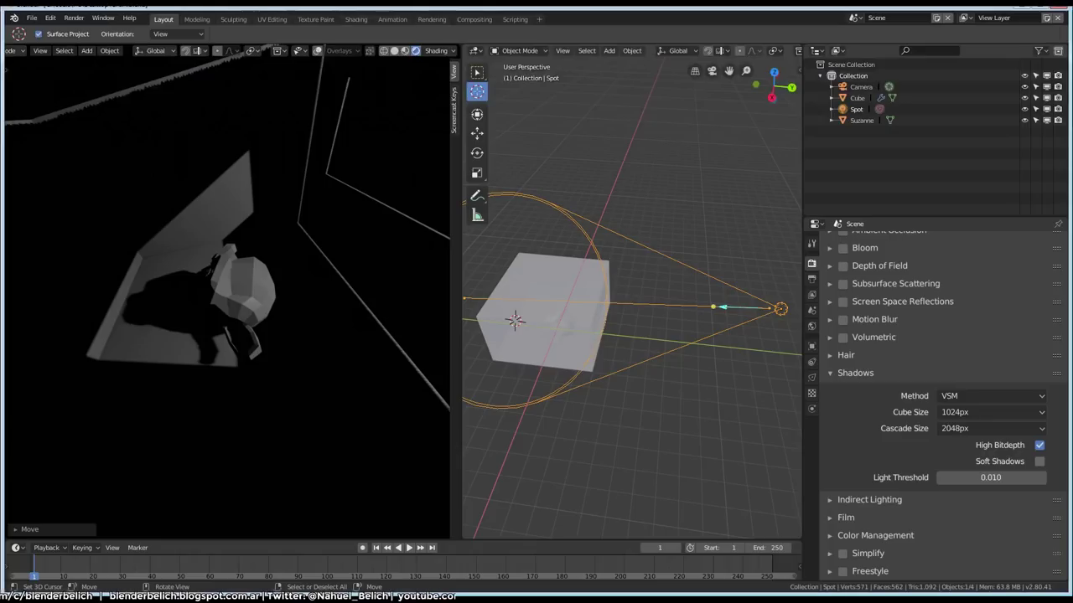
Lower the spot light's shadow bias to 0.520.
left_click(811, 377)
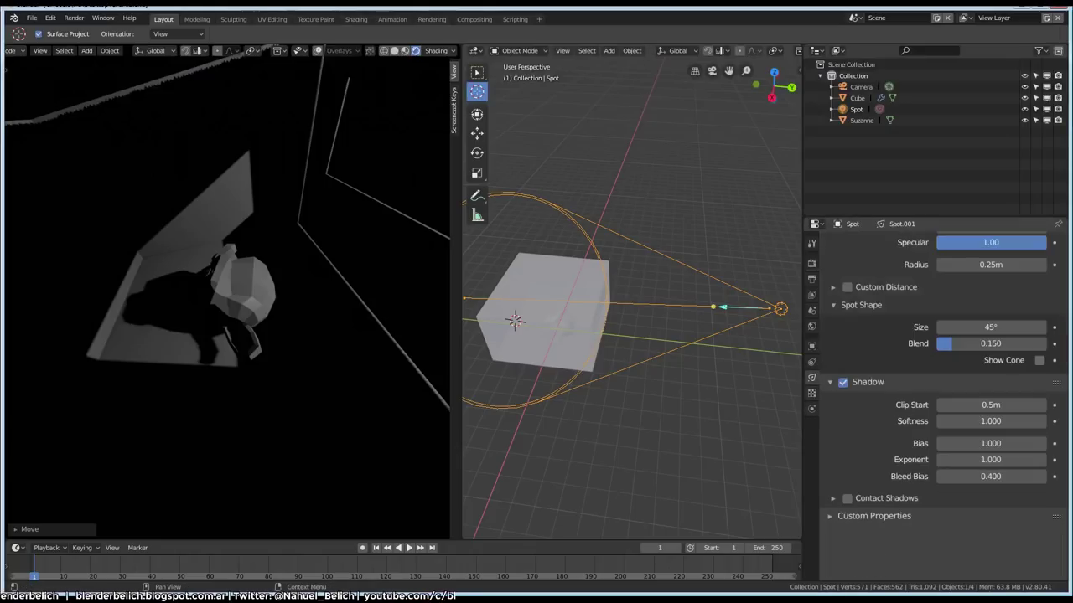
scroll(990, 476, "up", 2, "ctrl")
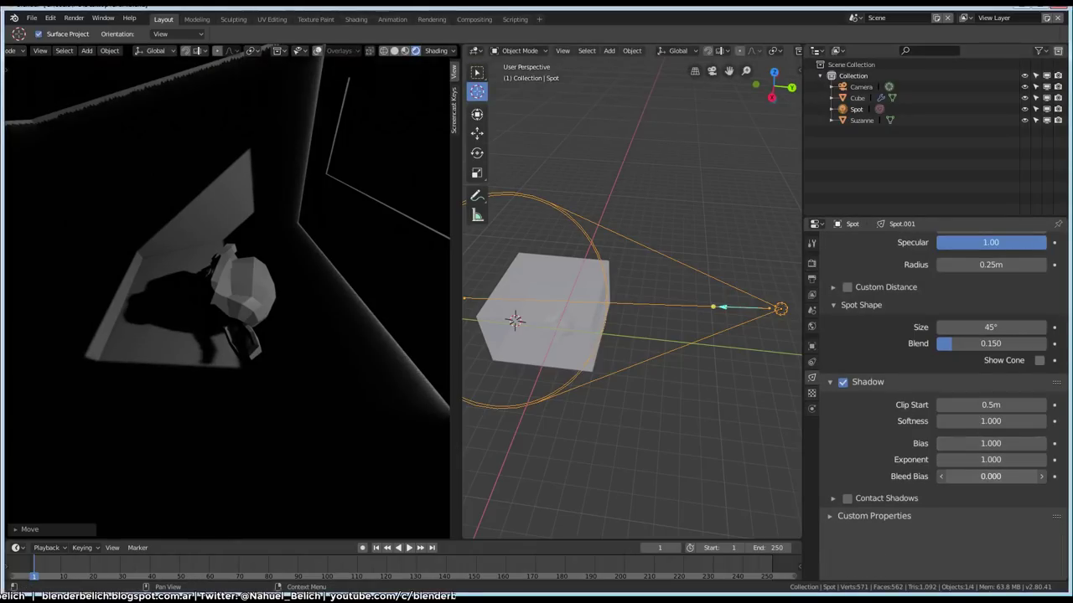
scroll(991, 476, "down", 2, "ctrl")
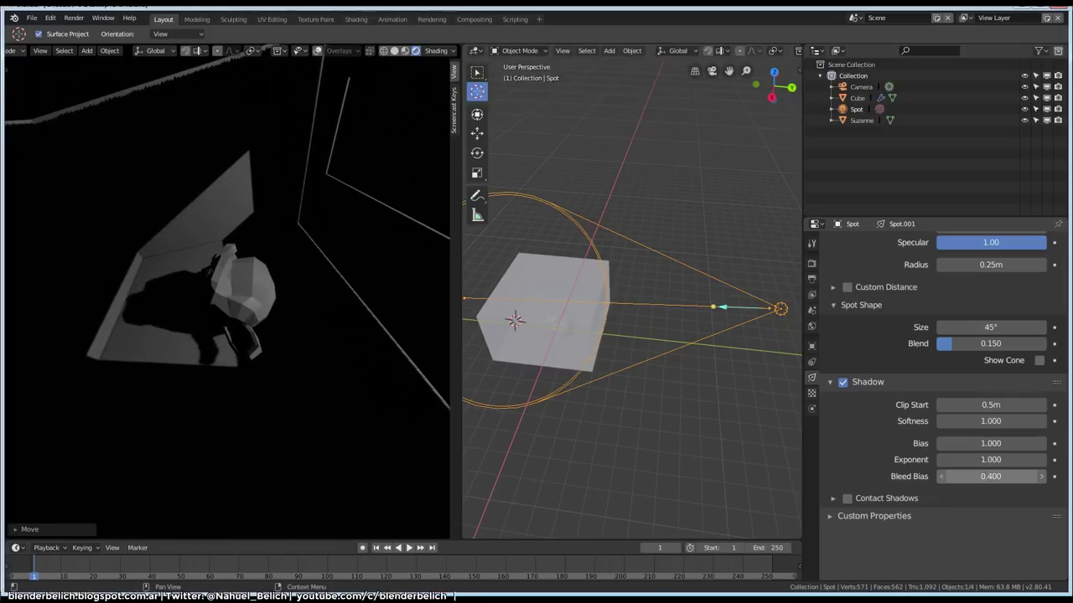
left_click_drag(991, 443, 955, 443)
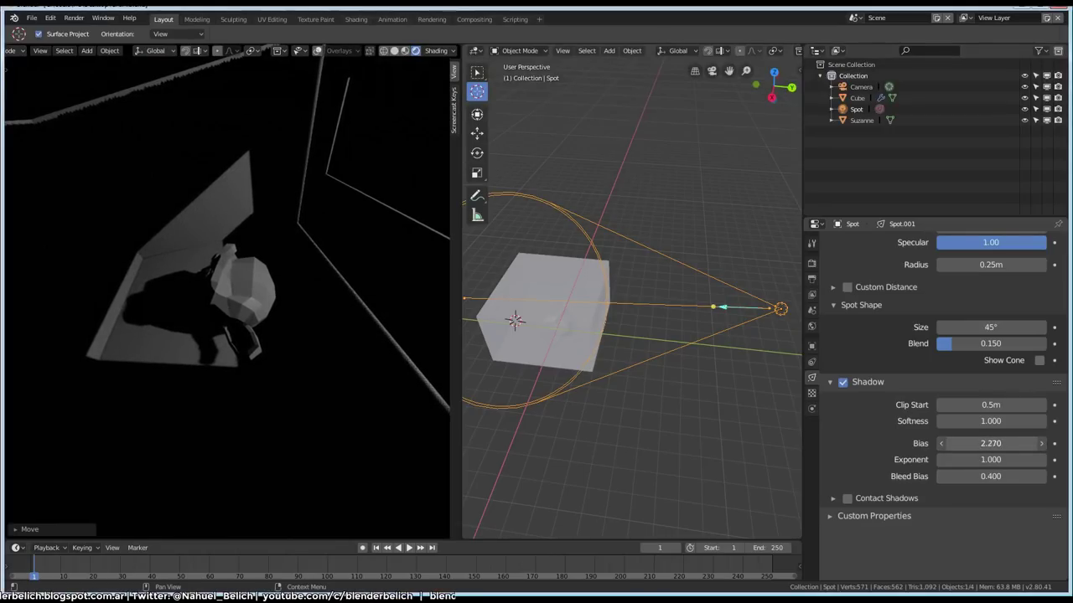
scroll(990, 443, "down", 1, "ctrl")
scroll(990, 443, "down", 1, "ctrl")
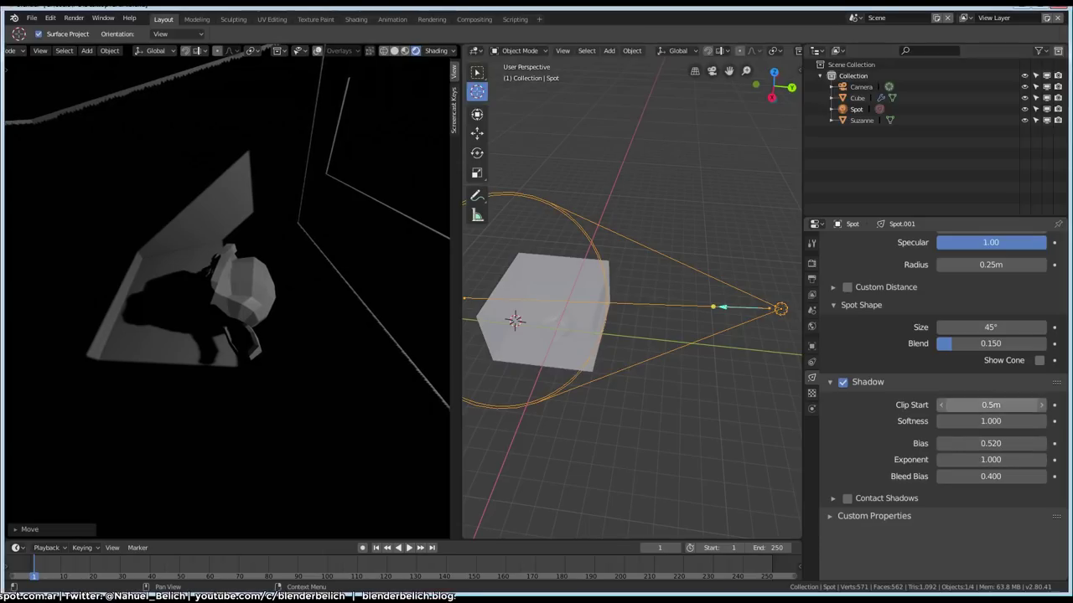
scroll(991, 343, "up", 2)
scroll(990, 315, "up", 1)
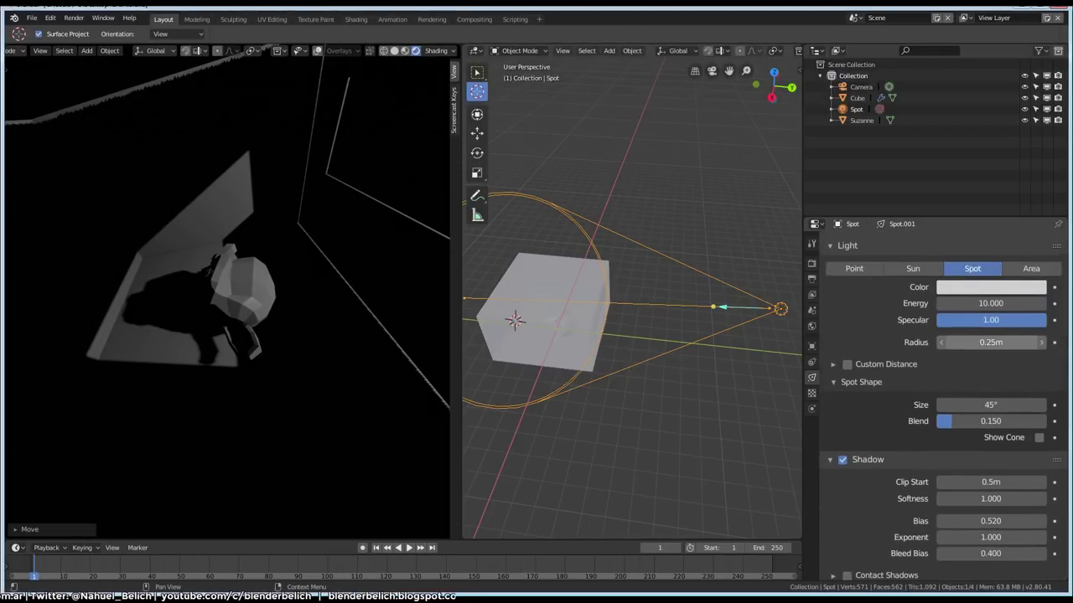
Enlarge the spot light's radius to 1.47m and orbit around the room.
left_click_drag(990, 342, 1039, 342)
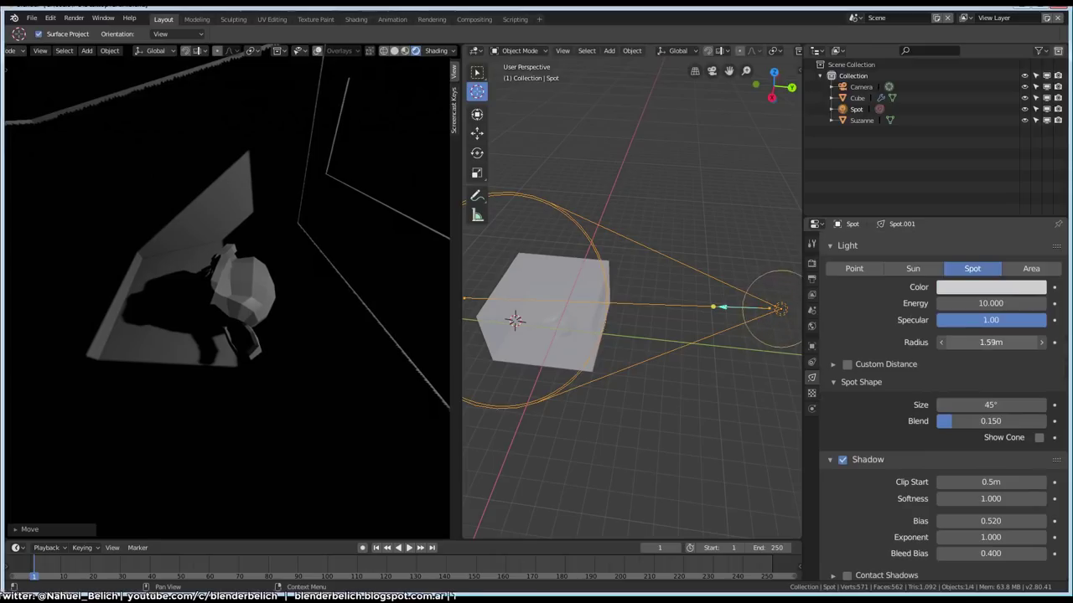
mouse_move(637, 335)
middle_mouse_down()
mouse_move(662, 319)
mouse_move(662, 352)
mouse_move(654, 343)
mouse_move(670, 351)
middle_mouse_up()
scroll(636, 335, "up", 2)
scroll(637, 335, "up", 2)
middle_click_drag(543, 362, 488, 338)
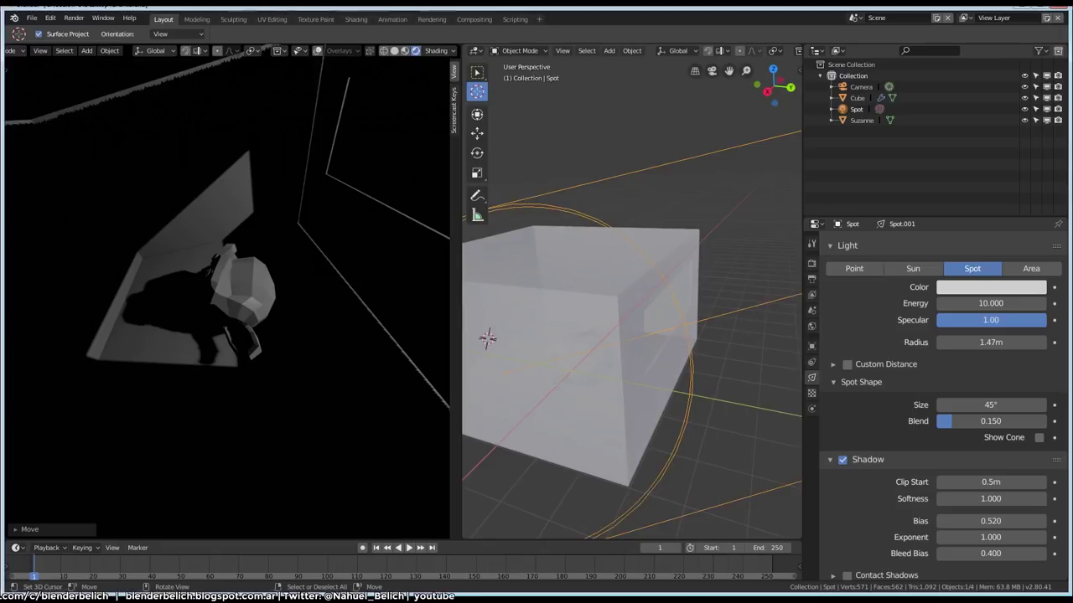
Select the room cube and enable Cavity shading (World Space, Ridge 1.000, Valley 2.350) in the solid viewport.
left_click(488, 338)
scroll(631, 302, "up", 2)
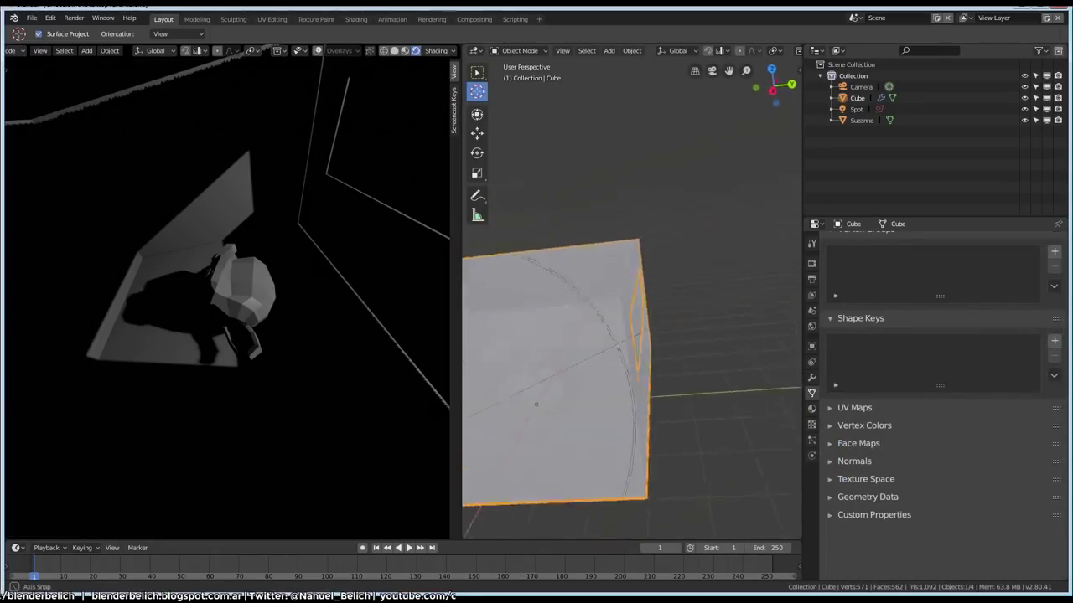
scroll(631, 302, "up", 2)
scroll(630, 302, "up", 2)
mouse_move(629, 335)
middle_mouse_down()
mouse_move(650, 334)
mouse_move(654, 319)
middle_mouse_up()
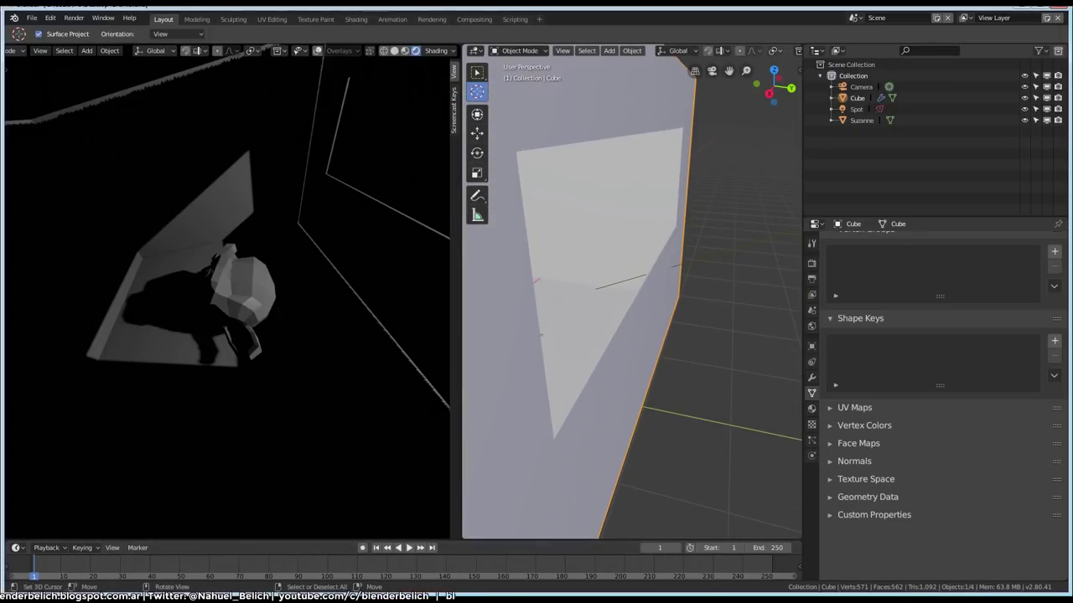
scroll(629, 50, "right", 5)
left_click(786, 50)
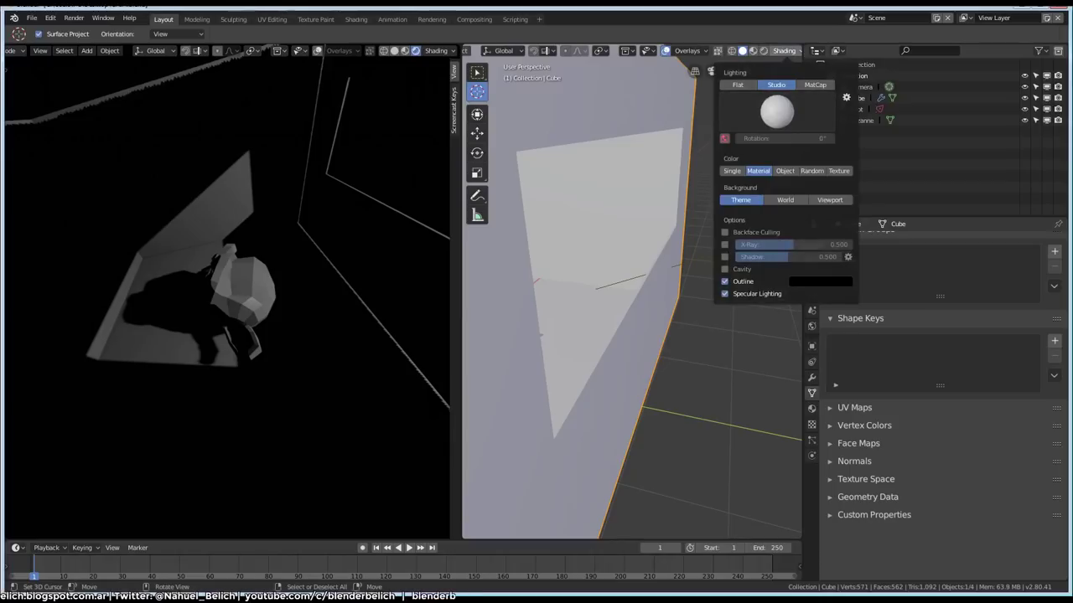
left_click(725, 268)
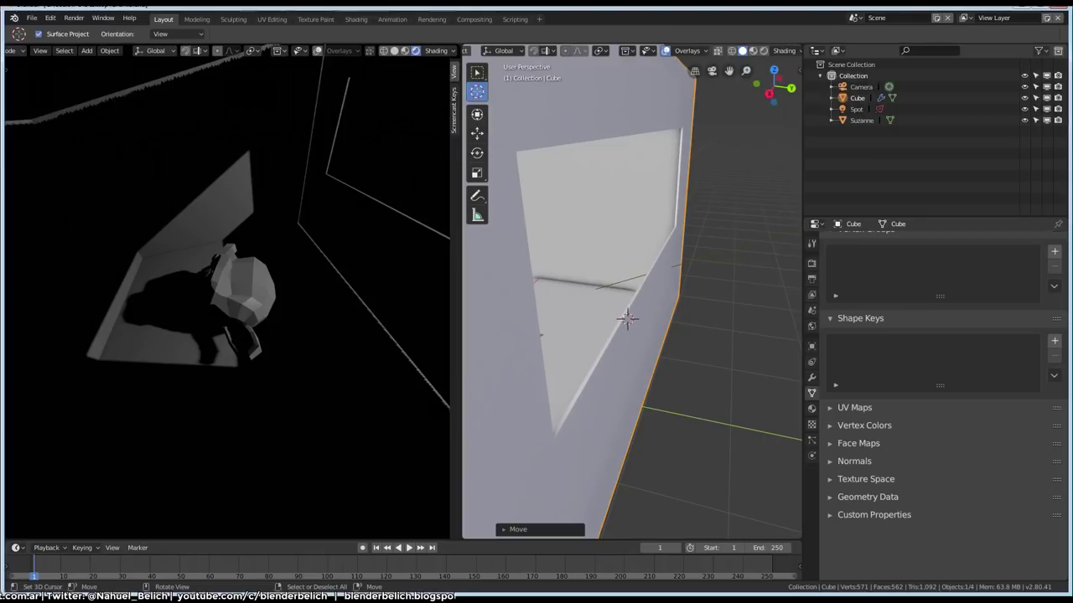
Walk the view toward the wall, place the 3D cursor near its edge, and pick the Annotate tool.
key("shift+grave")
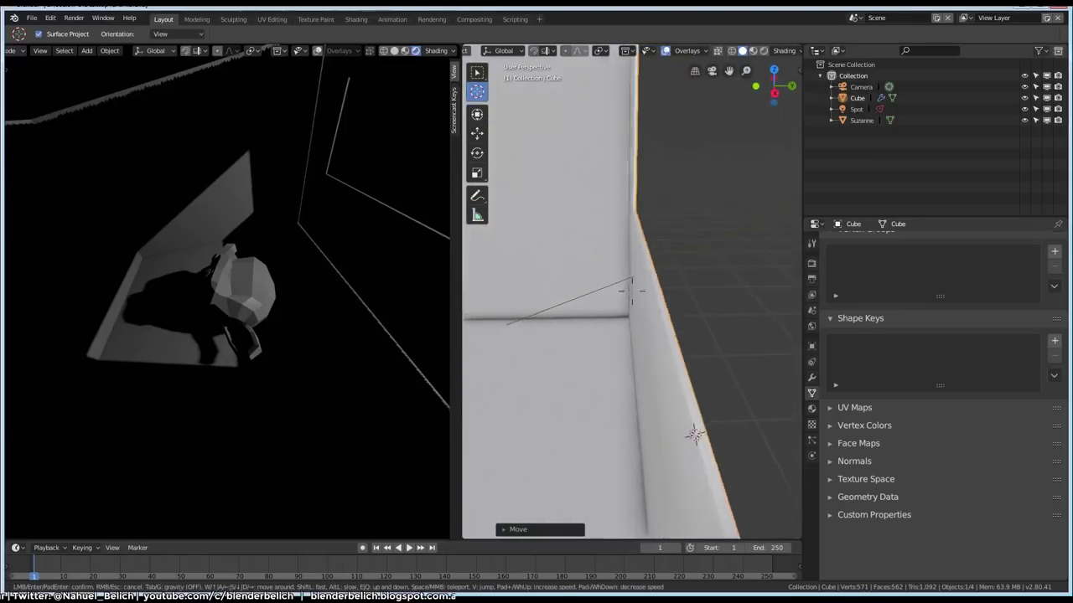
key("Return")
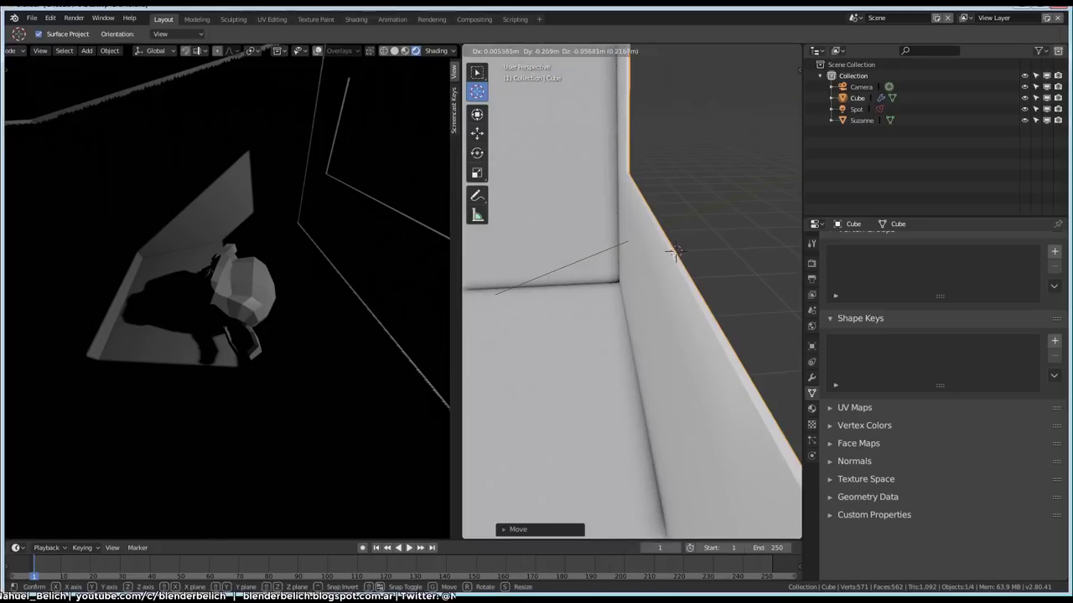
left_click(697, 245)
left_click(477, 196)
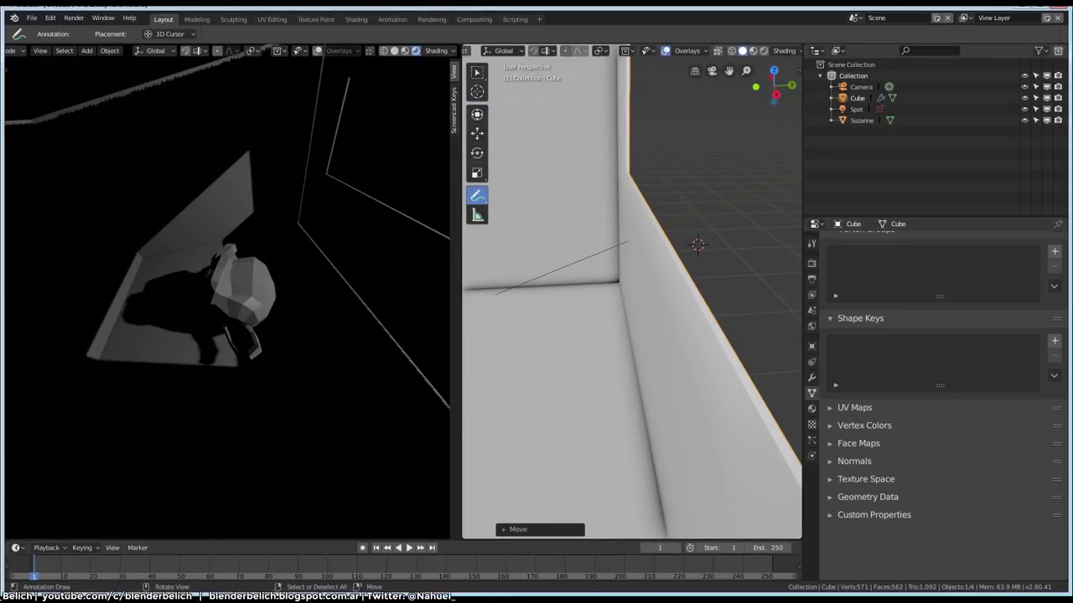
Draw blue annotation strokes along the wall edge and the floor corner.
left_click_drag(719, 186, 671, 196)
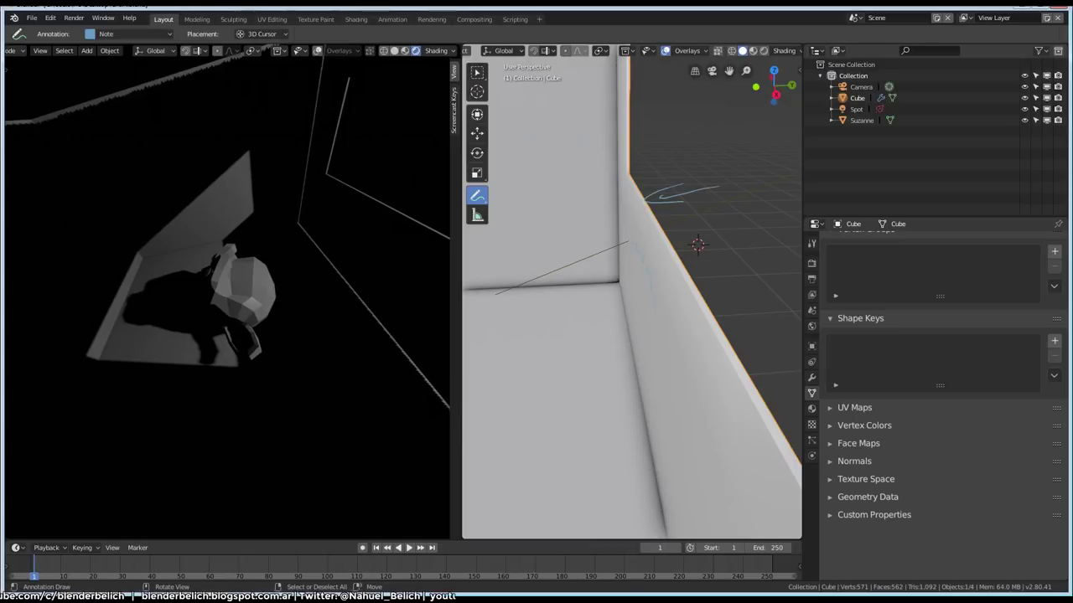
left_click_drag(671, 360, 678, 387)
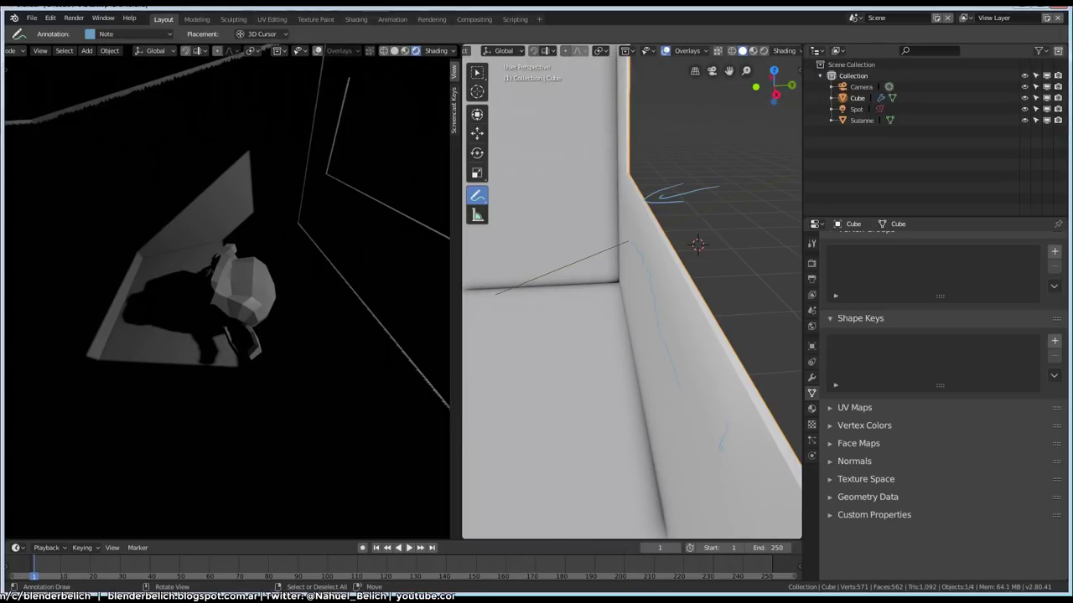
left_click_drag(610, 298, 636, 532)
left_click_drag(466, 295, 612, 289)
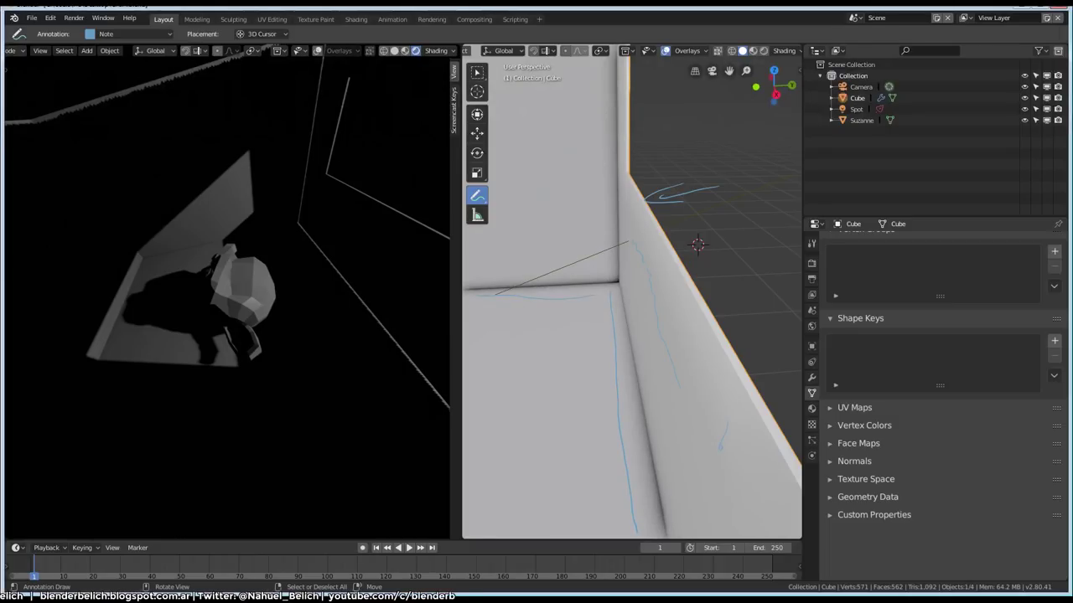
Hatch the lower-left floor with four diagonal annotation strokes.
left_click_drag(526, 303, 476, 358)
mouse_move(553, 310)
left_mouse_down()
mouse_move(466, 370)
mouse_move(476, 392)
left_mouse_up()
left_click_drag(578, 359, 474, 439)
left_click_drag(591, 393, 492, 486)
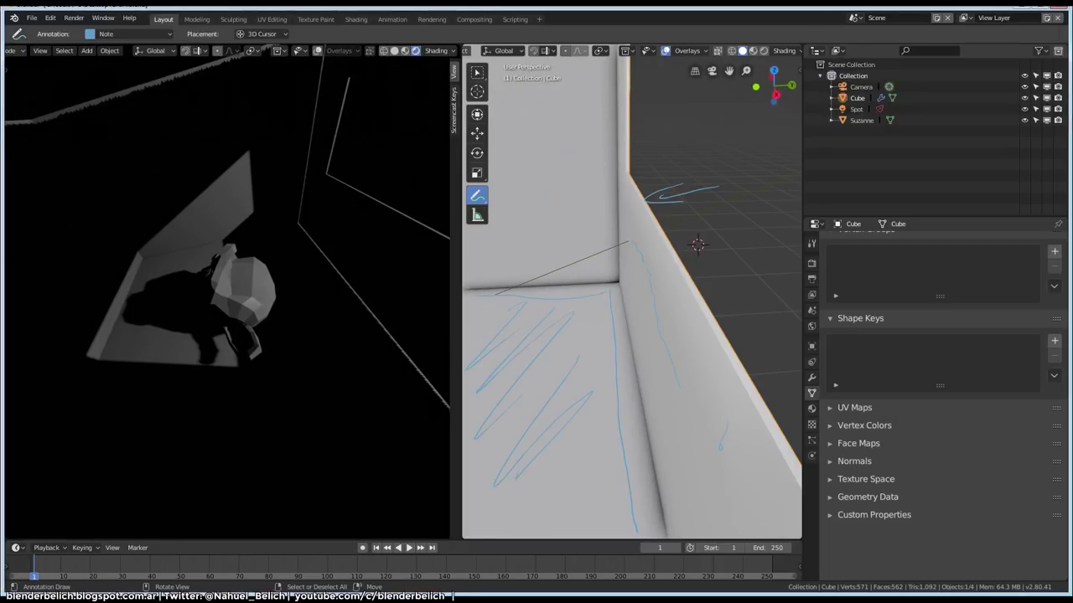
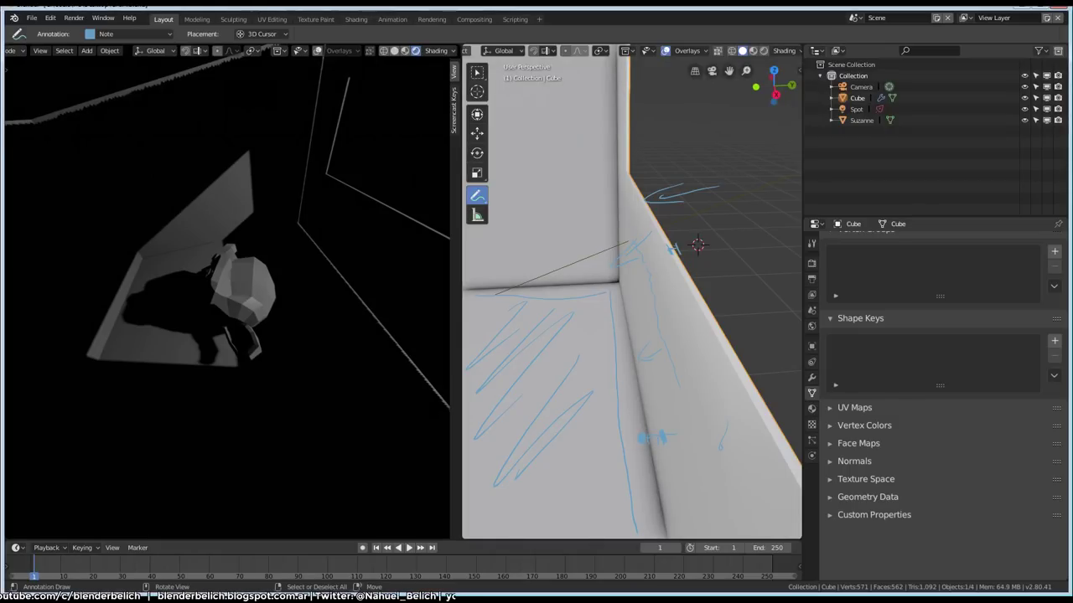
Switch to the 3D Cursor tool and begin thickening the wall's Solidify modifier in the Modifier tab.
left_click(477, 172)
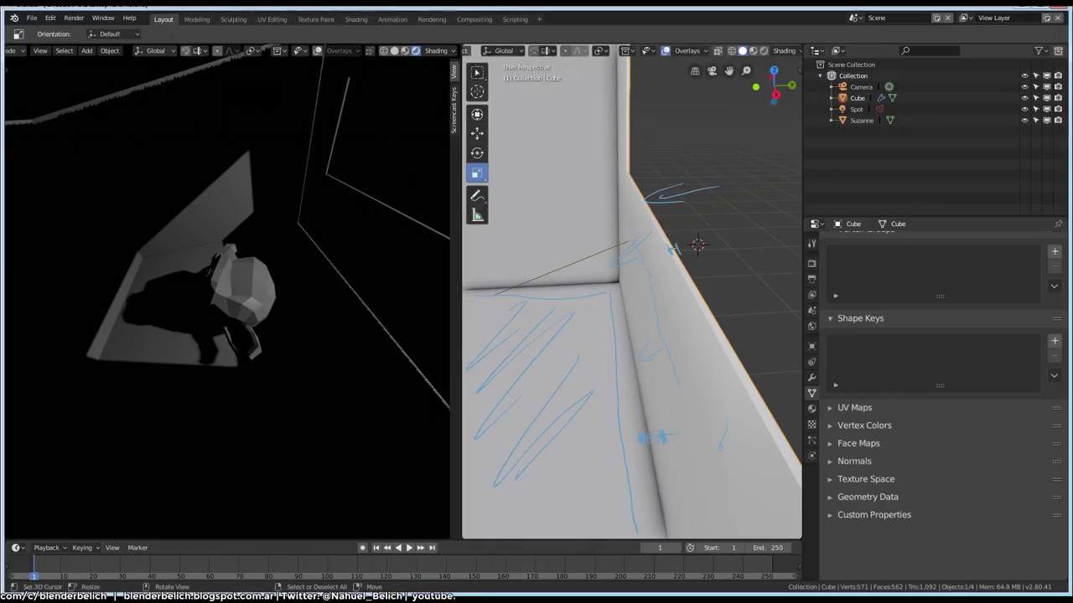
left_click(477, 91)
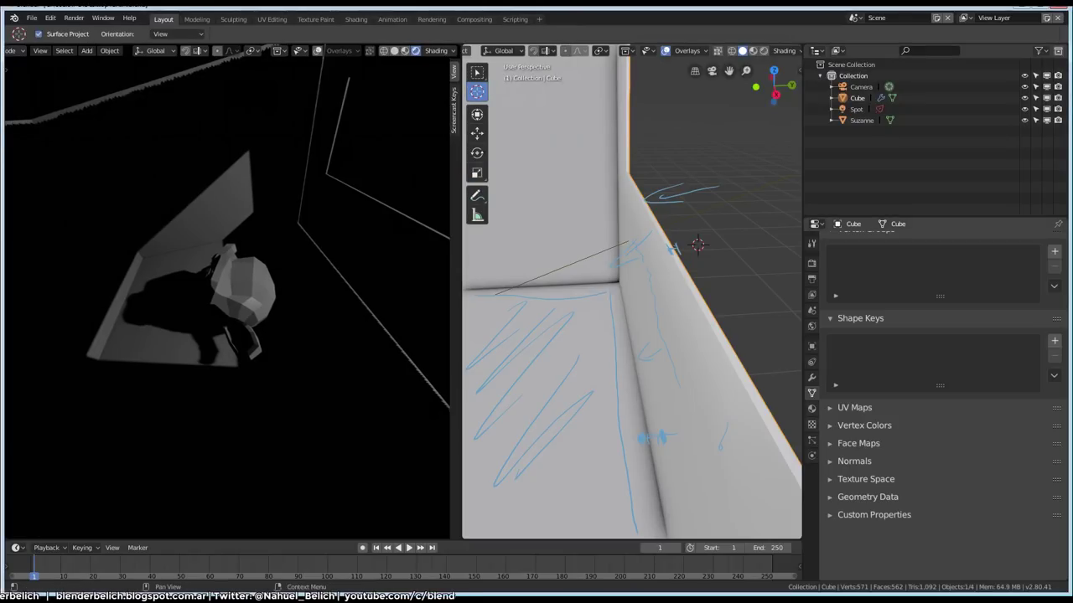
left_click(811, 377)
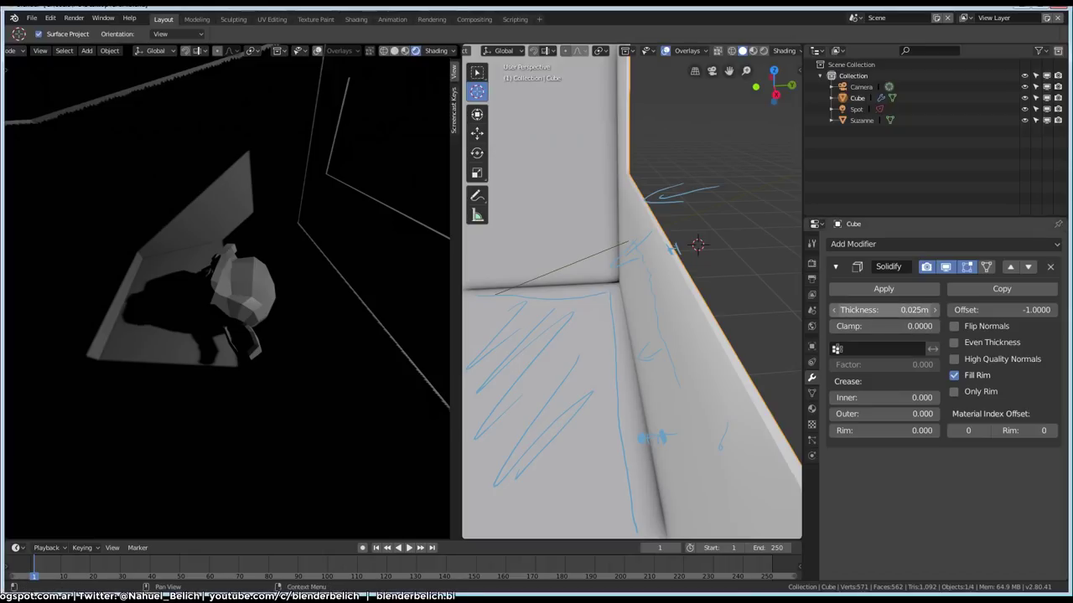
mouse_move(884, 309)
left_mouse_down()
mouse_move(909, 309)
mouse_move(874, 309)
mouse_move(918, 310)
left_mouse_up()
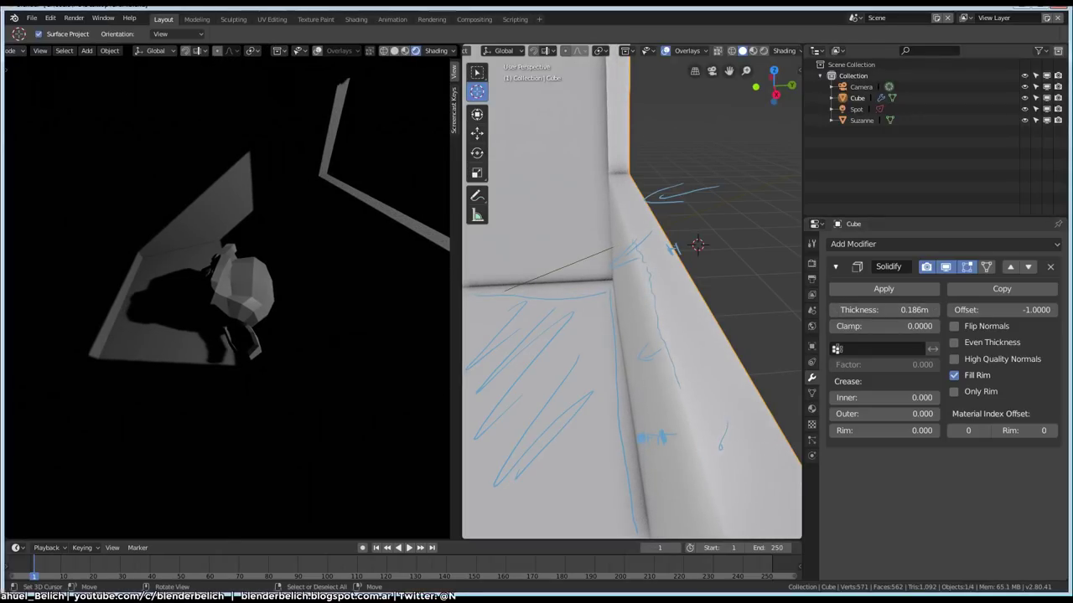
middle_click_drag(636, 335, 669, 342, "shift")
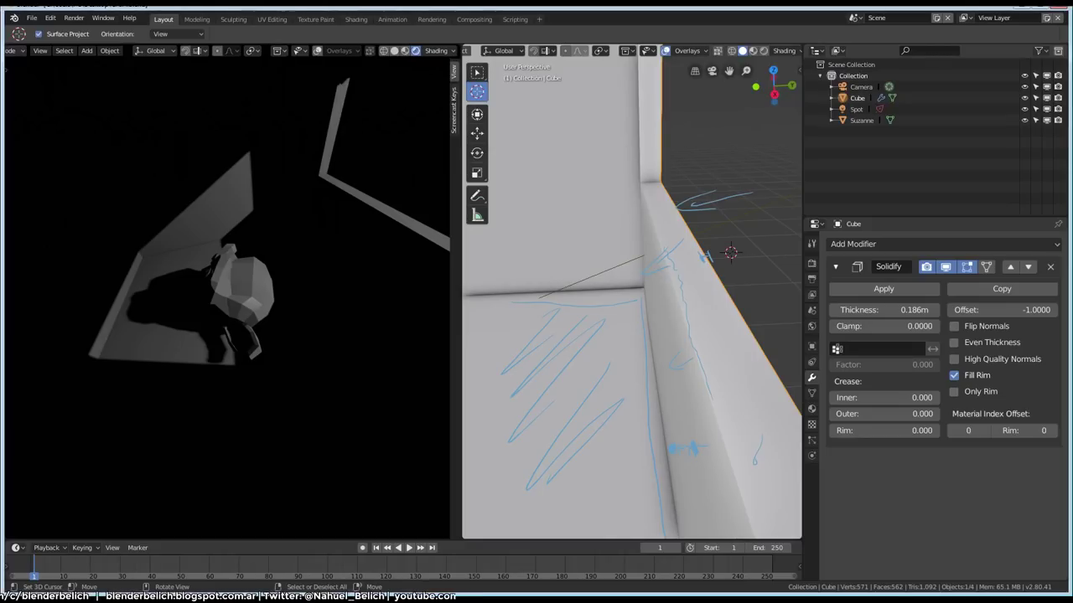
middle_click(690, 293, "alt")
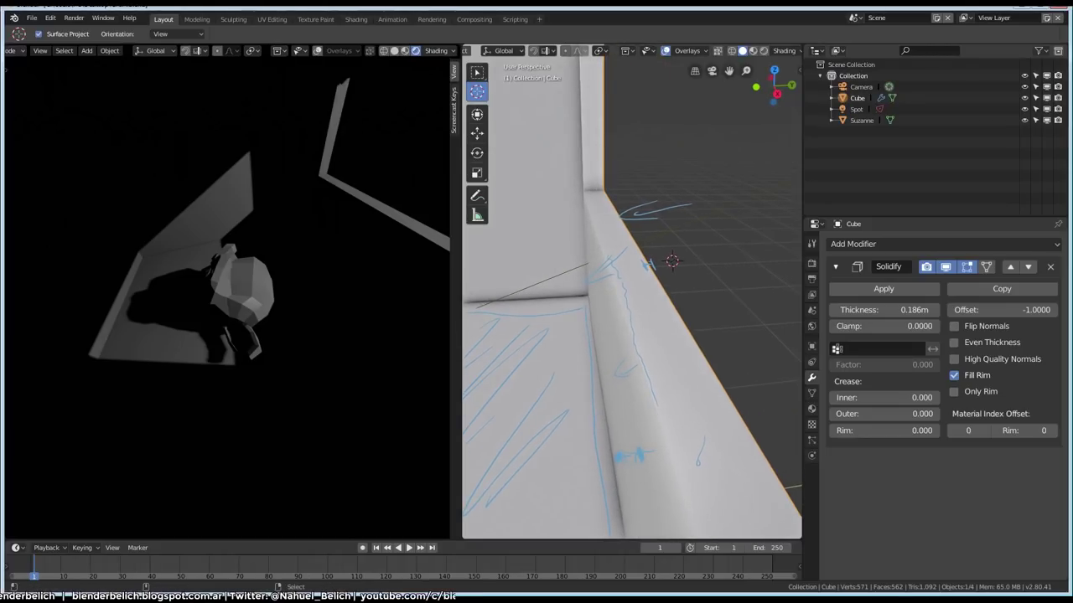
middle_click(584, 298, "alt")
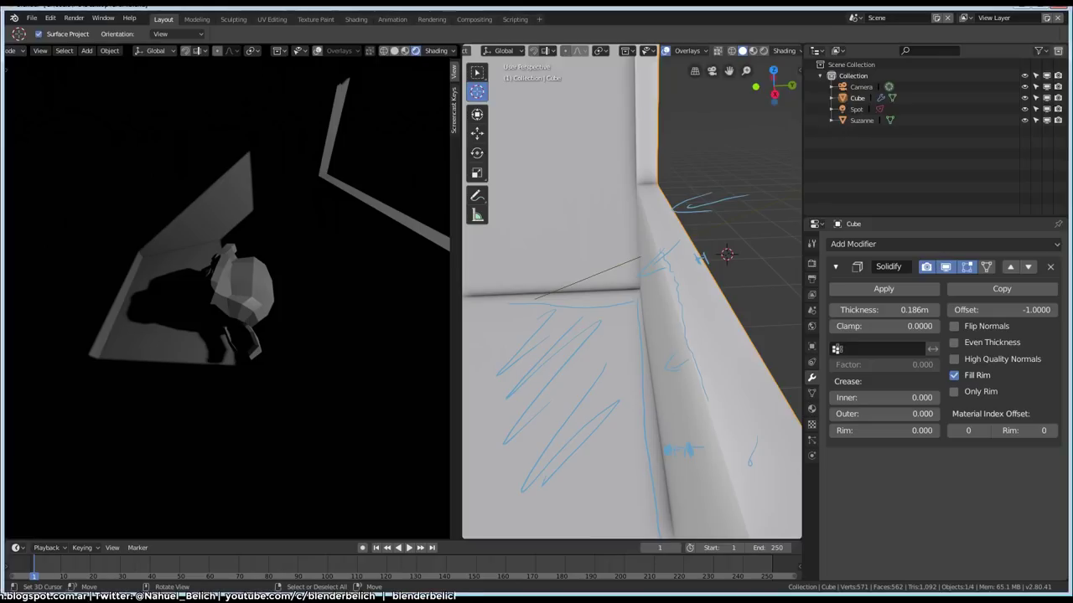
Test thinner and near-zero wall thicknesses, then settle the Solidify Thickness at 0.145m.
left_click_drag(889, 310, 846, 309)
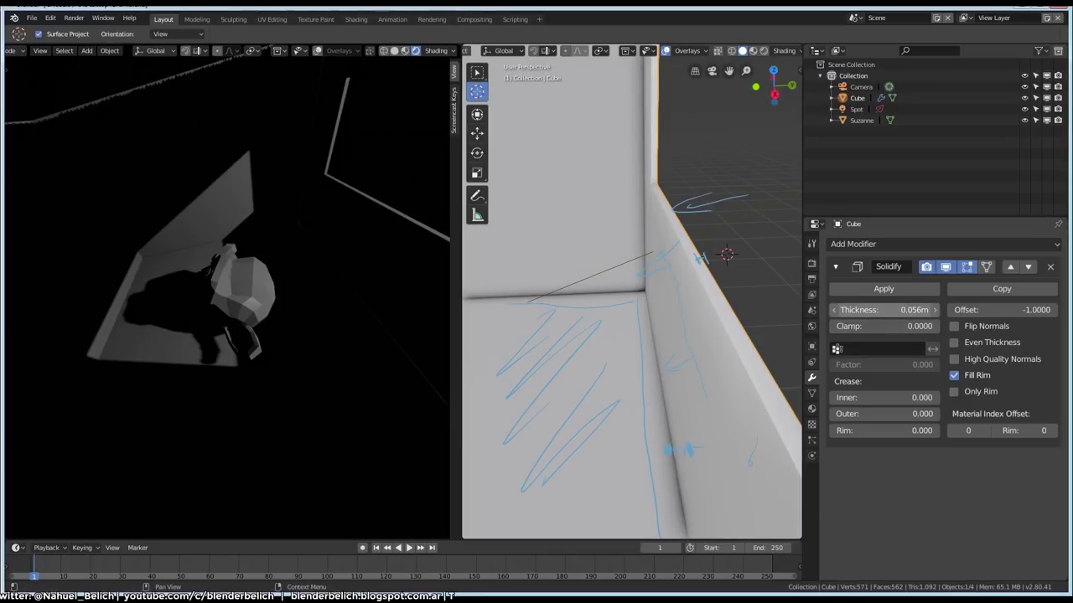
mouse_move(888, 309)
left_mouse_down()
mouse_move(860, 309)
mouse_move(947, 309)
left_mouse_up()
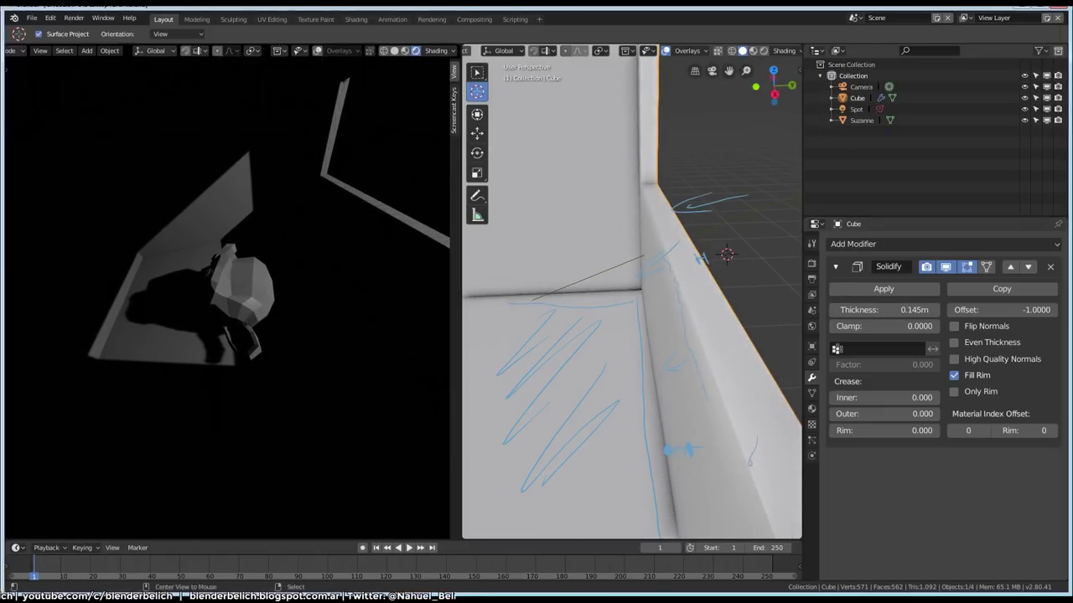
mouse_move(586, 377)
middle_mouse_down("shift")
mouse_move(662, 381)
mouse_move(590, 379)
middle_mouse_up("shift")
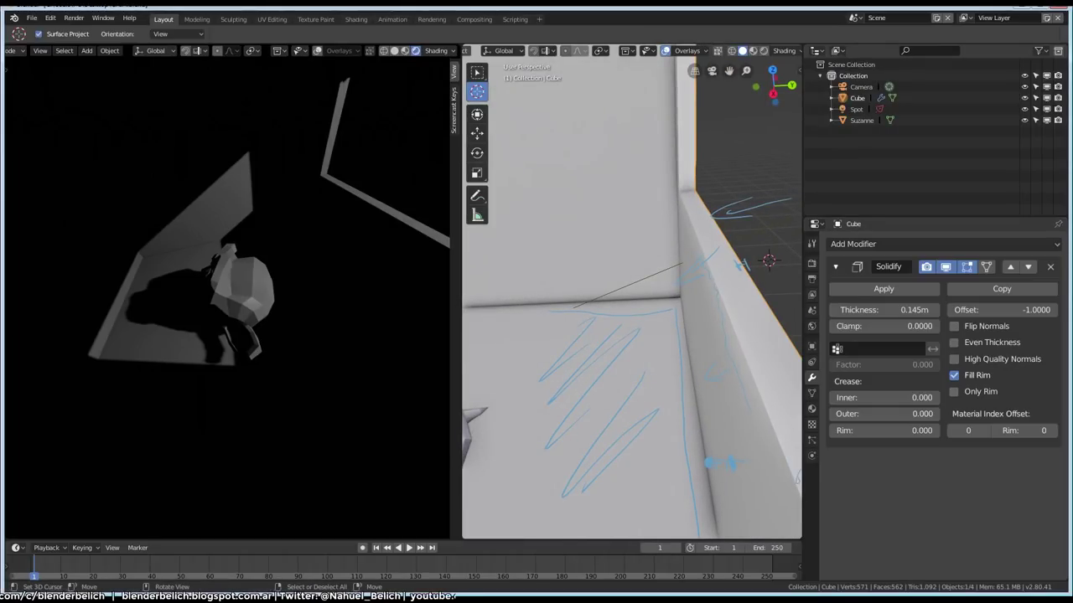
middle_click_drag(637, 335, 582, 335)
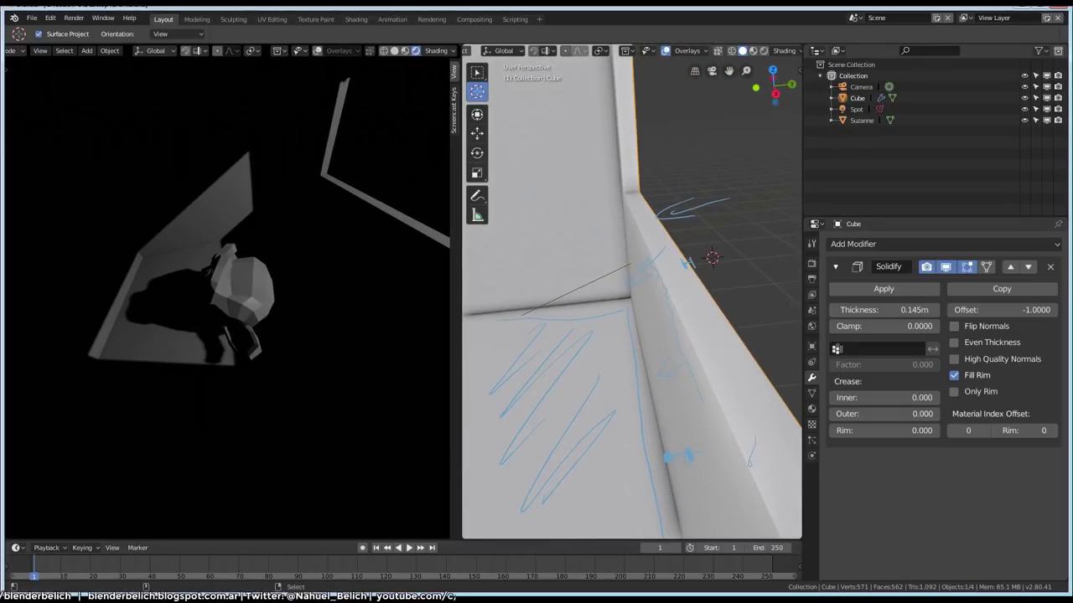
scroll(687, 263, "down", 3)
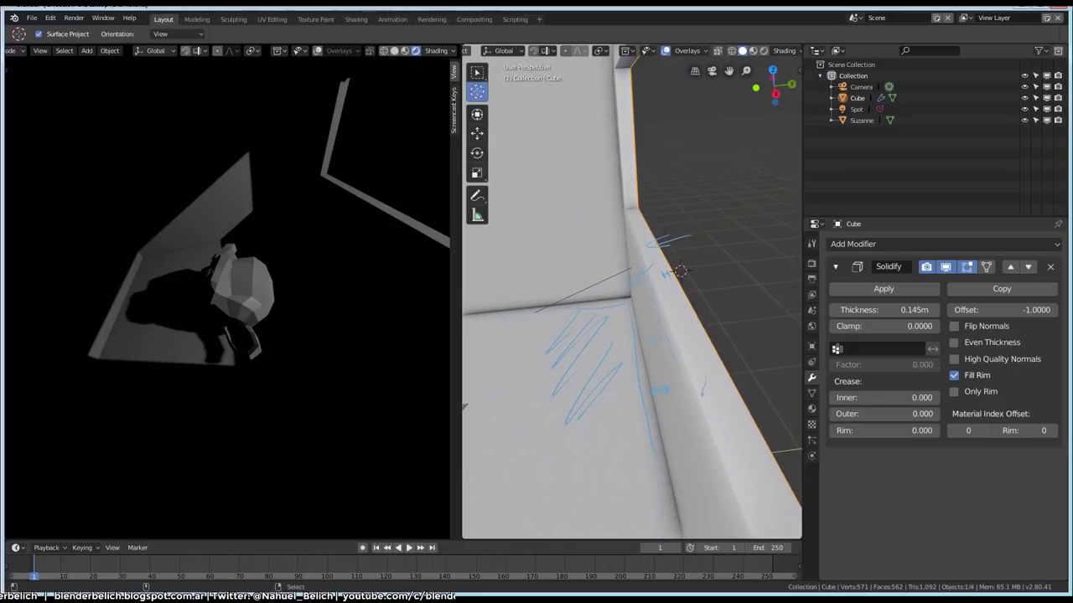
scroll(633, 293, "up", 3)
scroll(633, 293, "down", 2)
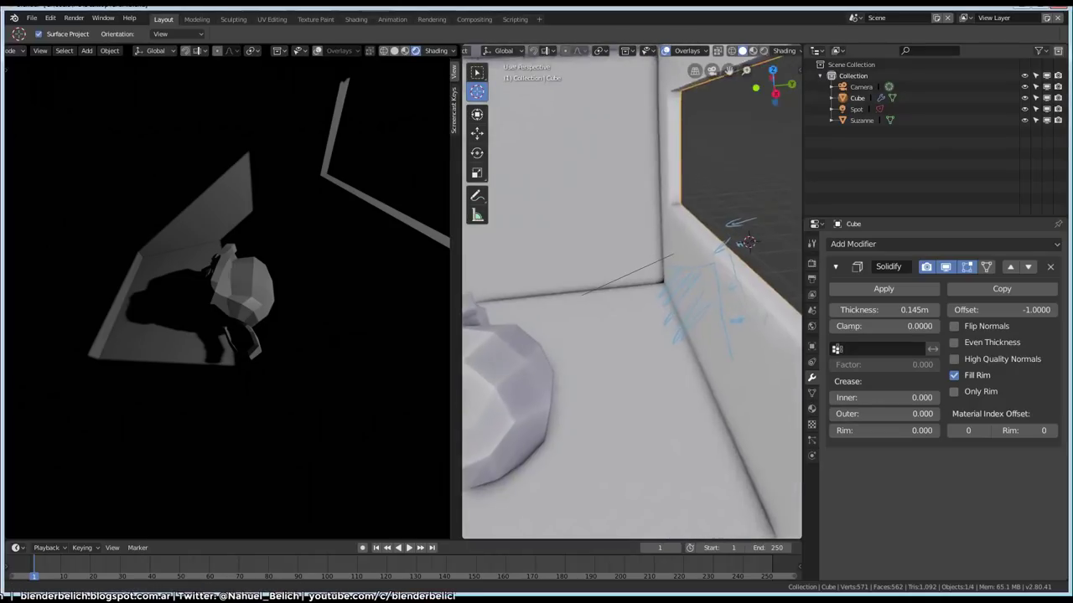
Select the spot light, frame it, and move it to a new position.
left_click(507, 394)
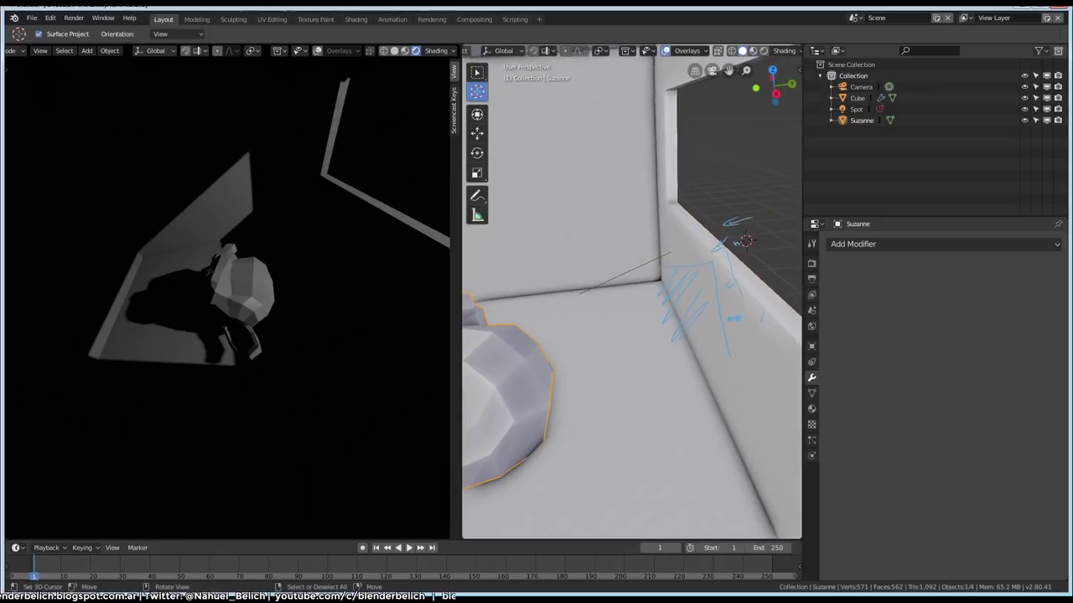
left_click(855, 109)
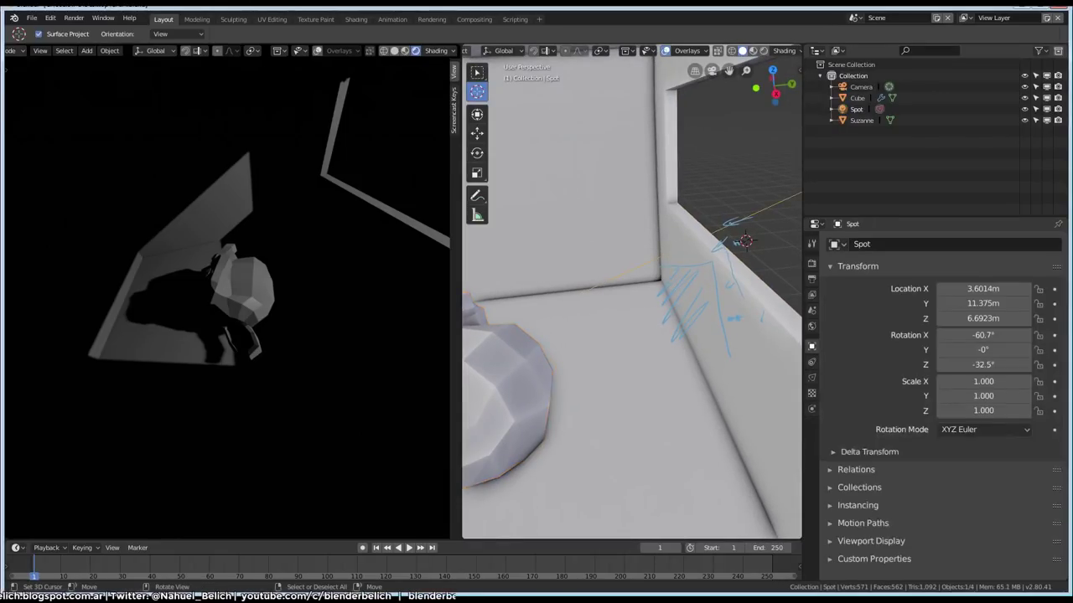
left_click(811, 377)
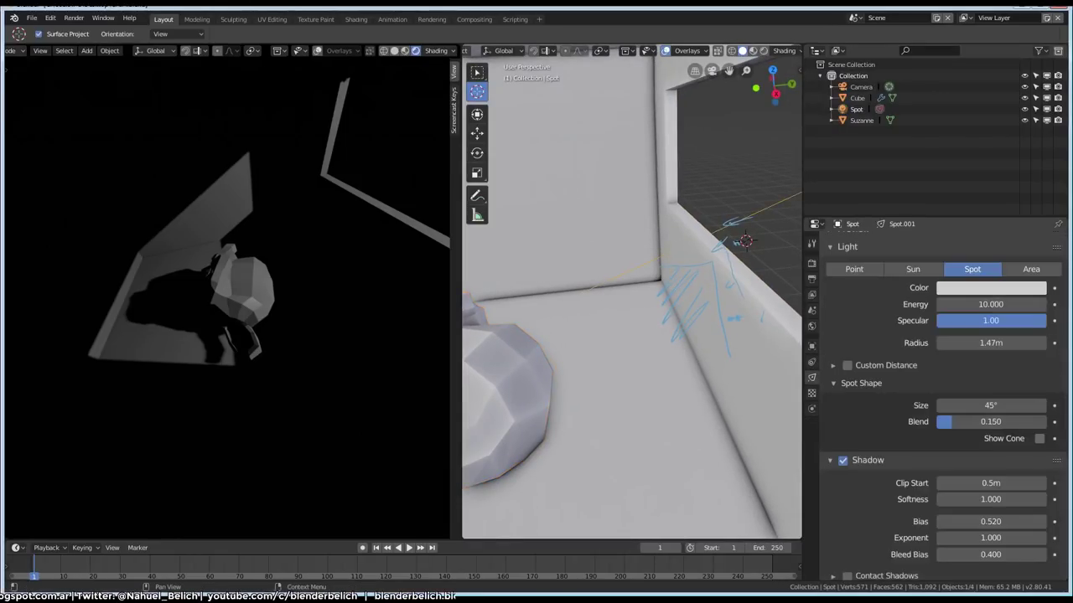
key("KP_Decimal")
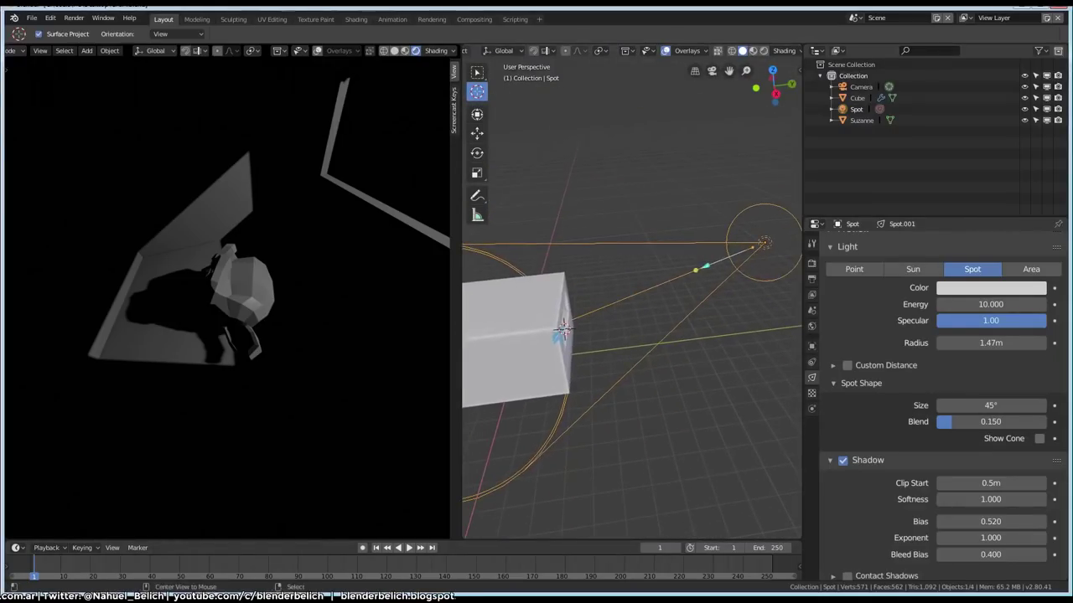
key("g")
key("Return")
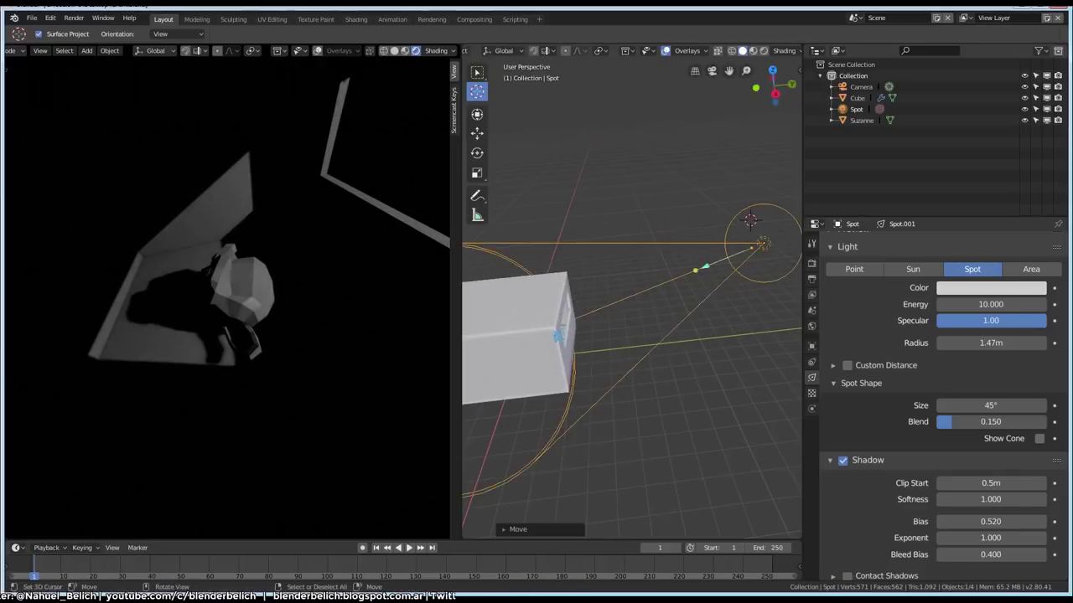
Move Suzanne partly out of the wall and preview the scene in rendered shading.
left_click(862, 120)
key("g")
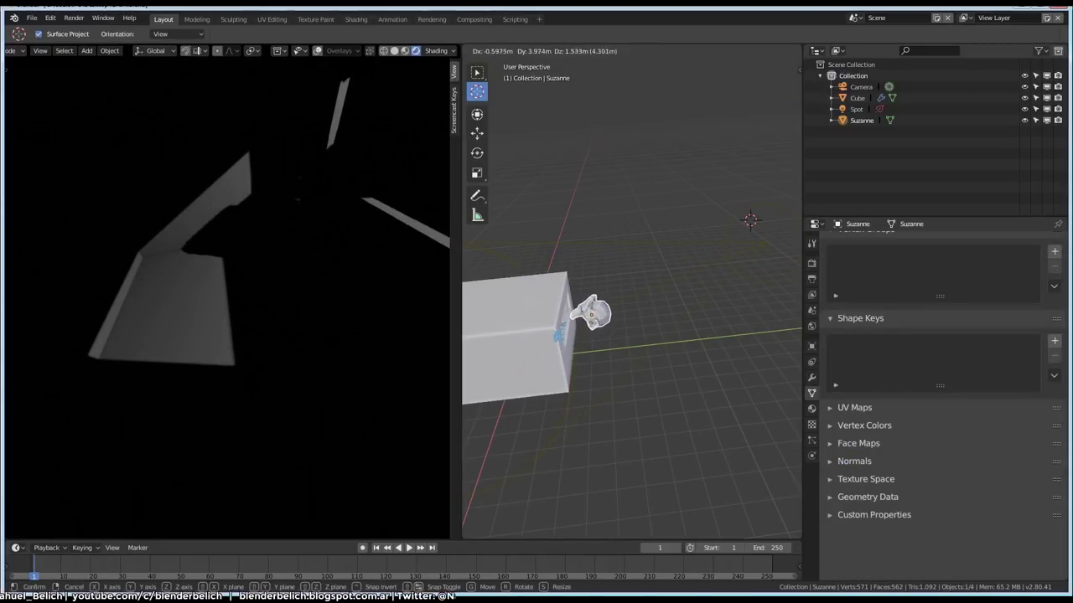
key("Return")
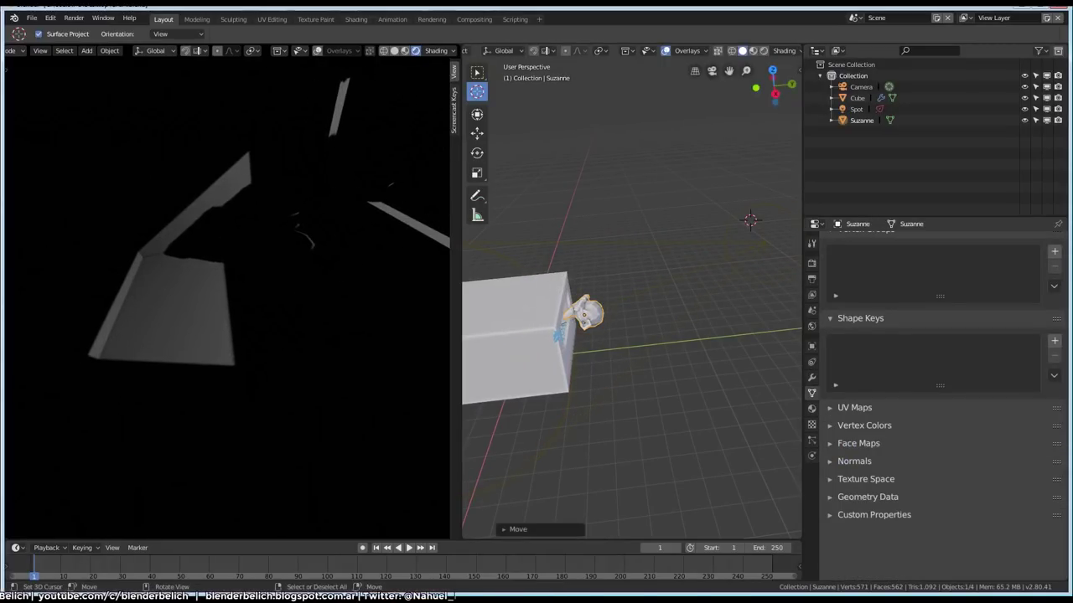
middle_click_drag(637, 377, 612, 361)
left_click(855, 109)
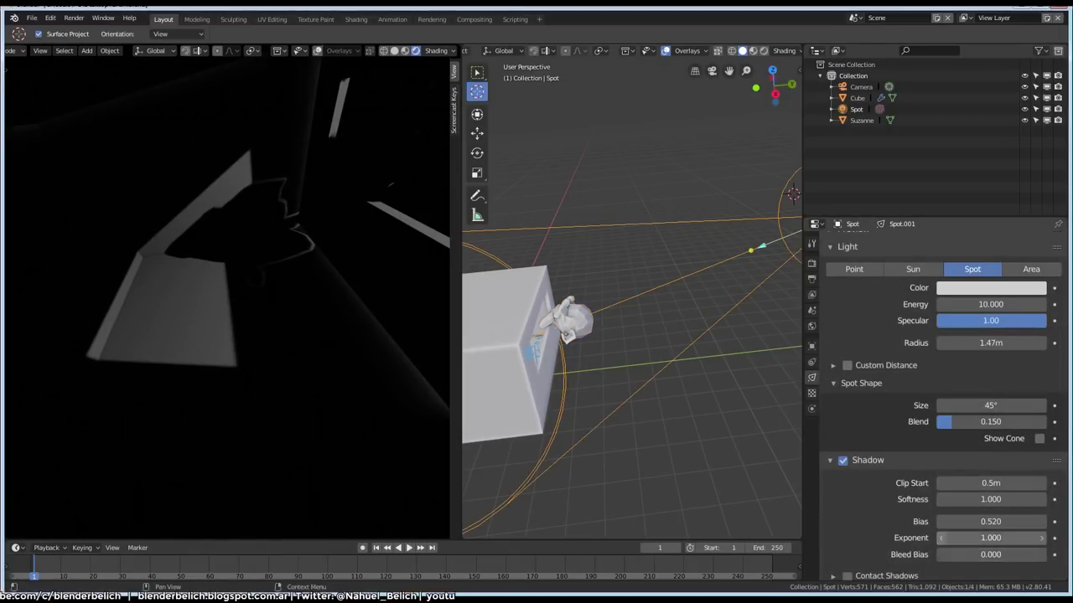
middle_click_drag(637, 377, 603, 343)
left_click(603, 318)
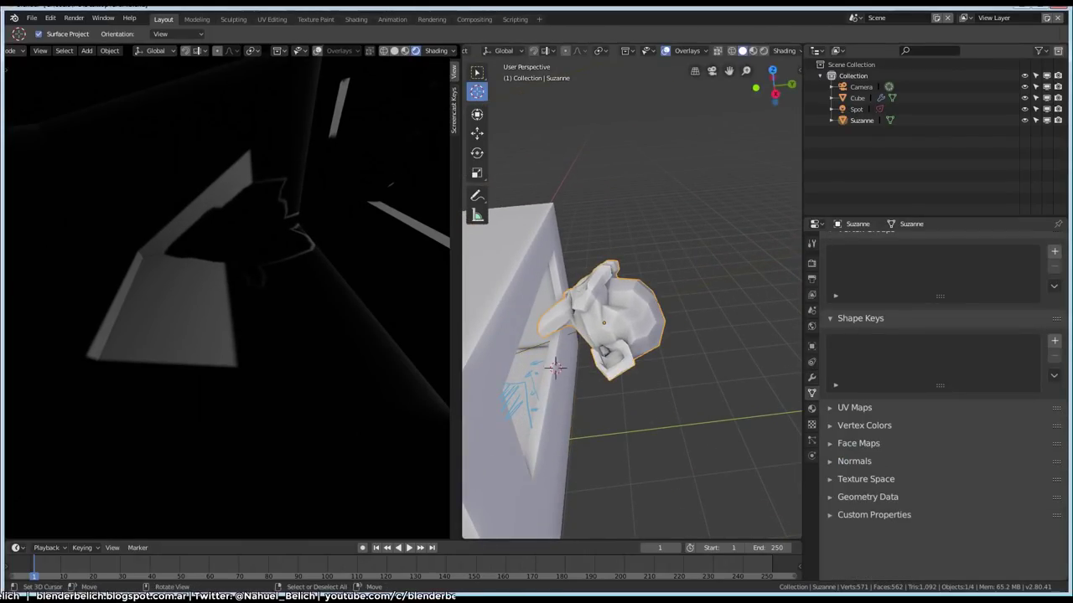
key("shift+z")
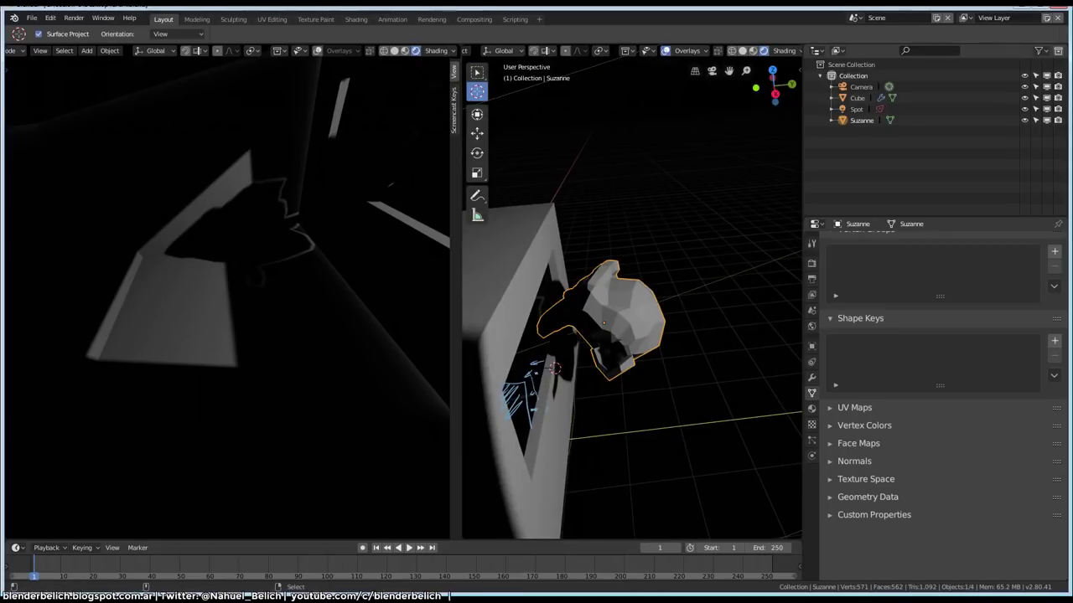
Select the spot light, try a Bleed Bias of 0.900, then undo it.
mouse_move(604, 323)
middle_mouse_down()
mouse_move(618, 310)
mouse_move(636, 318)
mouse_move(677, 285)
middle_mouse_up()
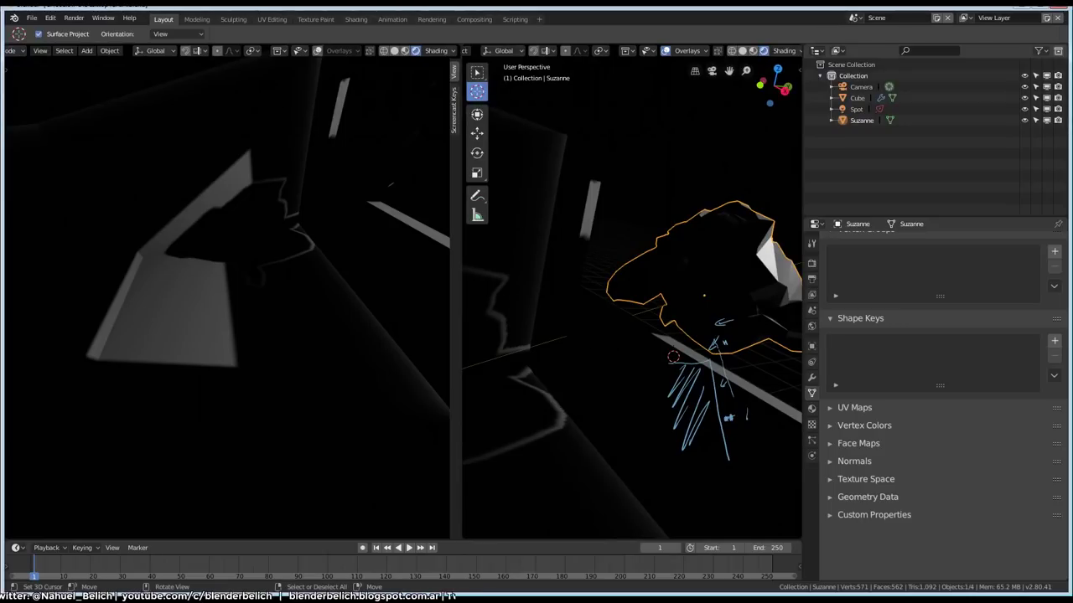
middle_click_drag(677, 285, 628, 293)
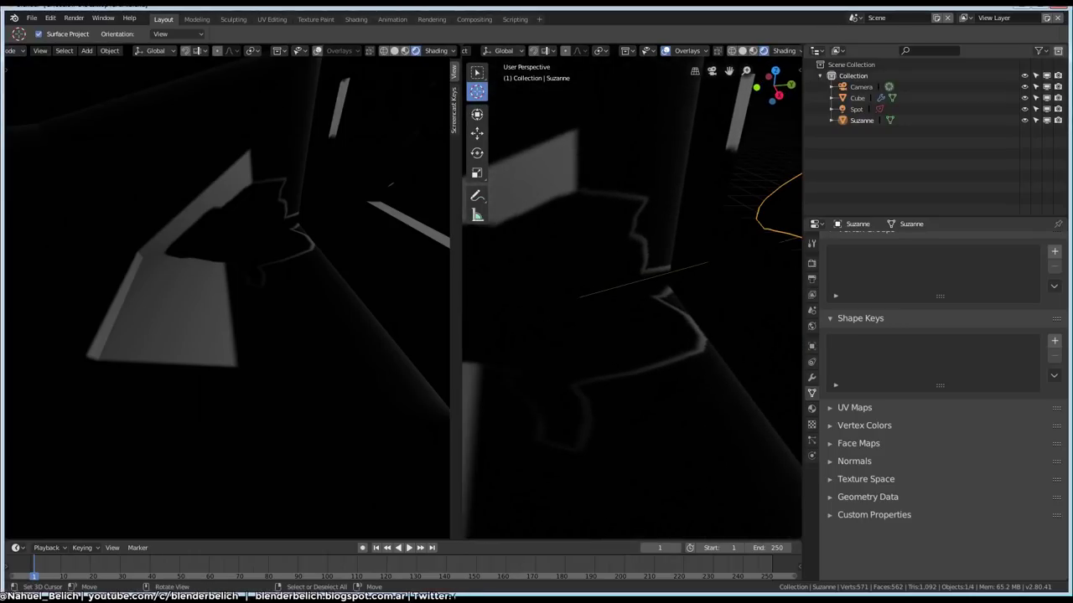
left_click(534, 384)
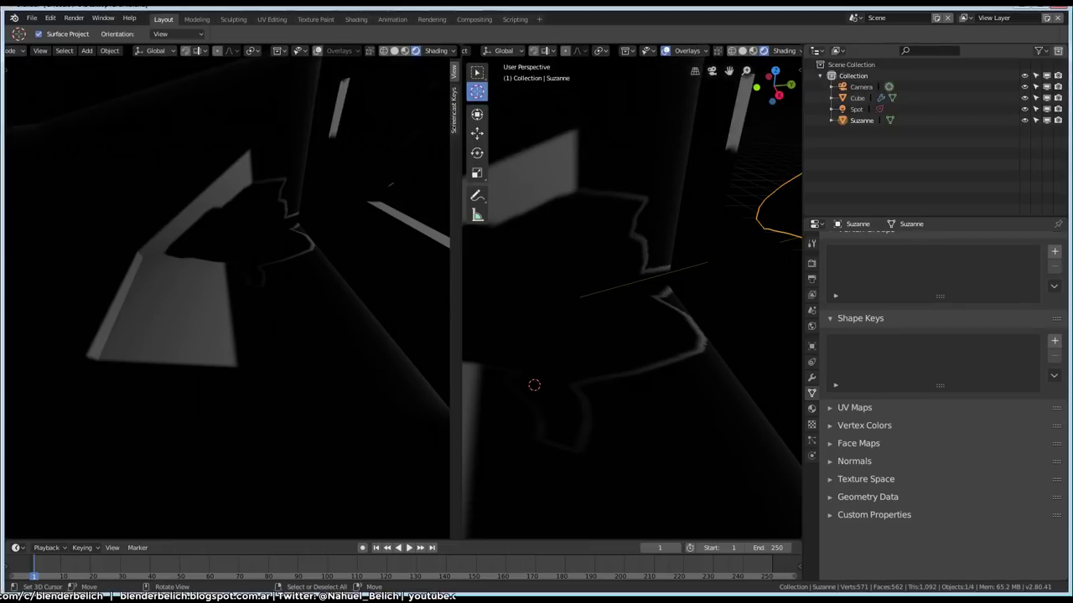
left_click(646, 279)
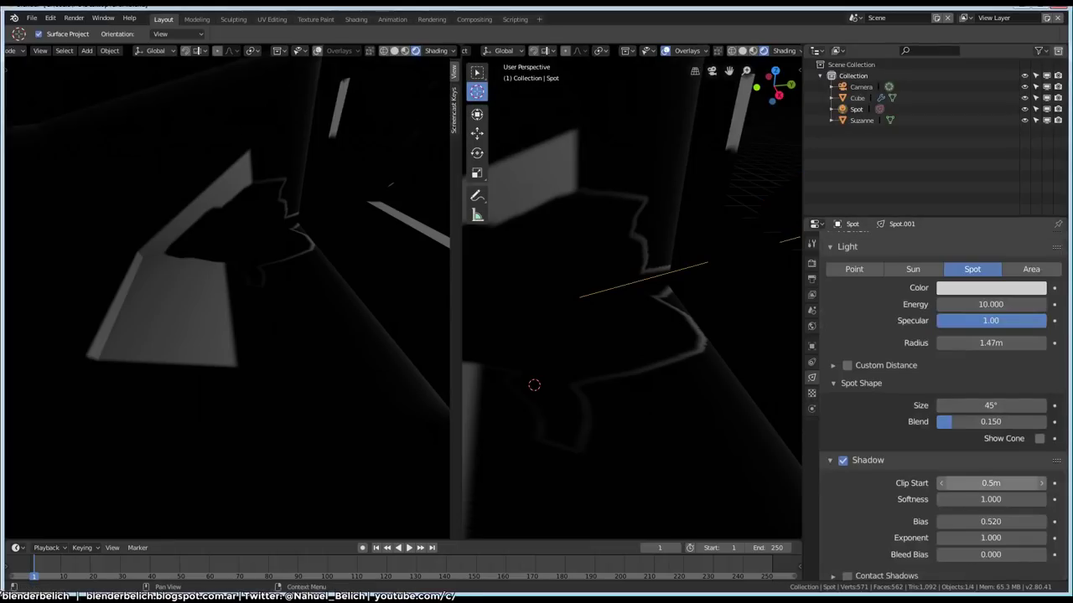
left_click_drag(991, 554, 1030, 554)
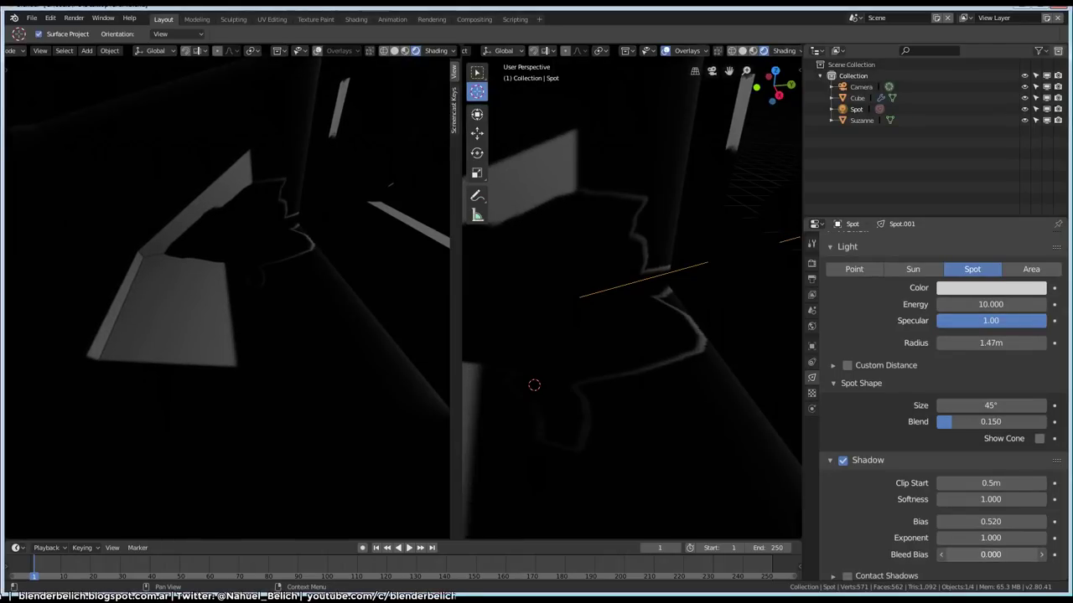
key("ctrl+z")
Set the spot light's Bleed Bias to 0.650 and shadow Softness to 1.360.
mouse_move(629, 294)
middle_mouse_down()
mouse_move(587, 277)
mouse_move(637, 319)
mouse_move(767, 228)
middle_mouse_up()
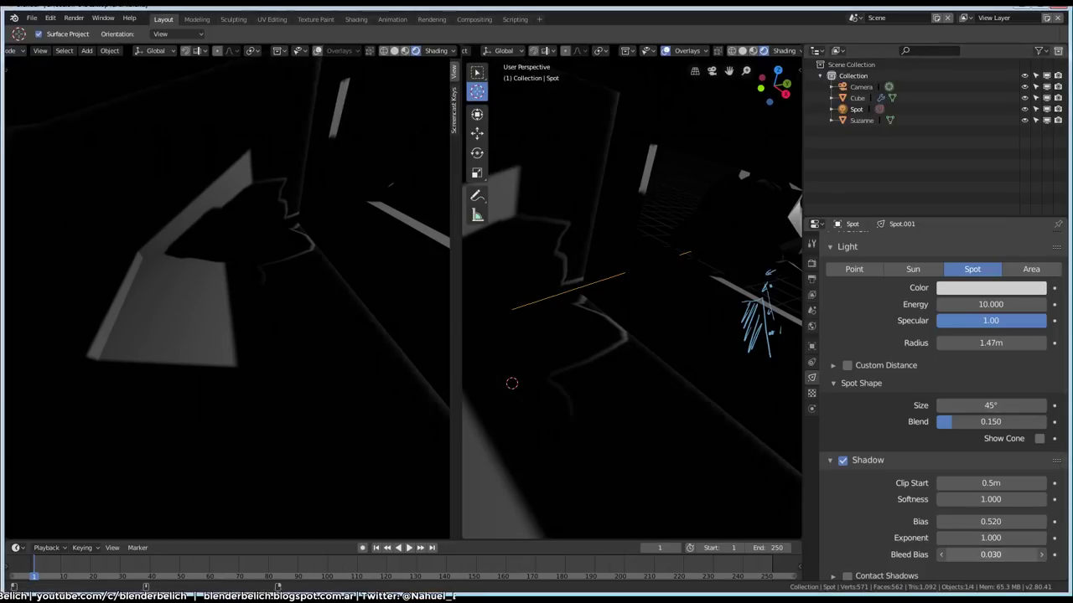
mouse_move(989, 555)
left_mouse_down()
mouse_move(1039, 554)
mouse_move(972, 554)
left_mouse_up()
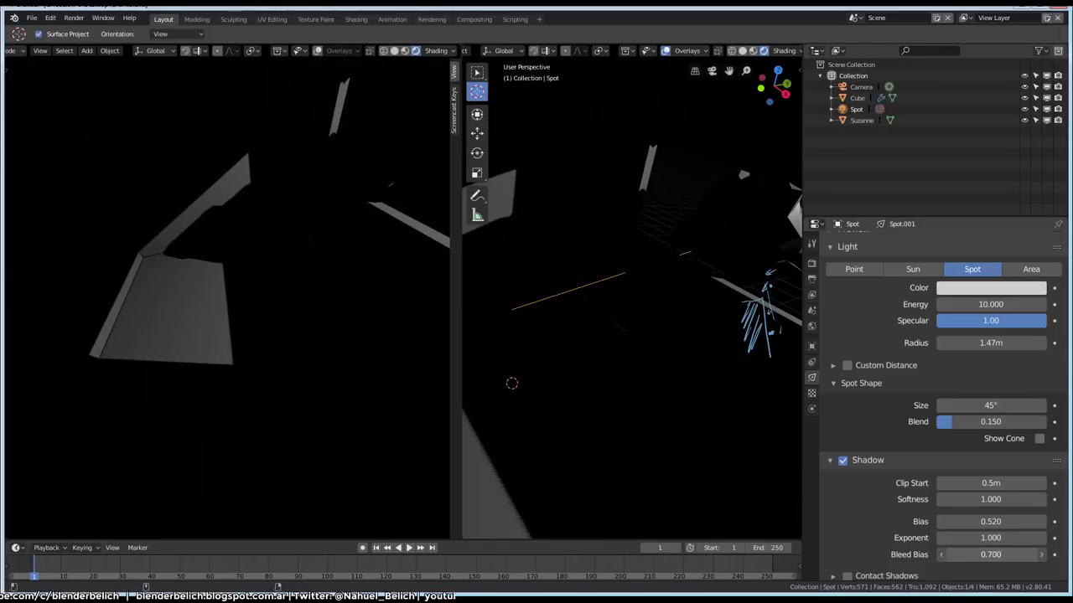
mouse_move(991, 499)
left_mouse_down()
mouse_move(1009, 499)
mouse_move(987, 499)
left_mouse_up()
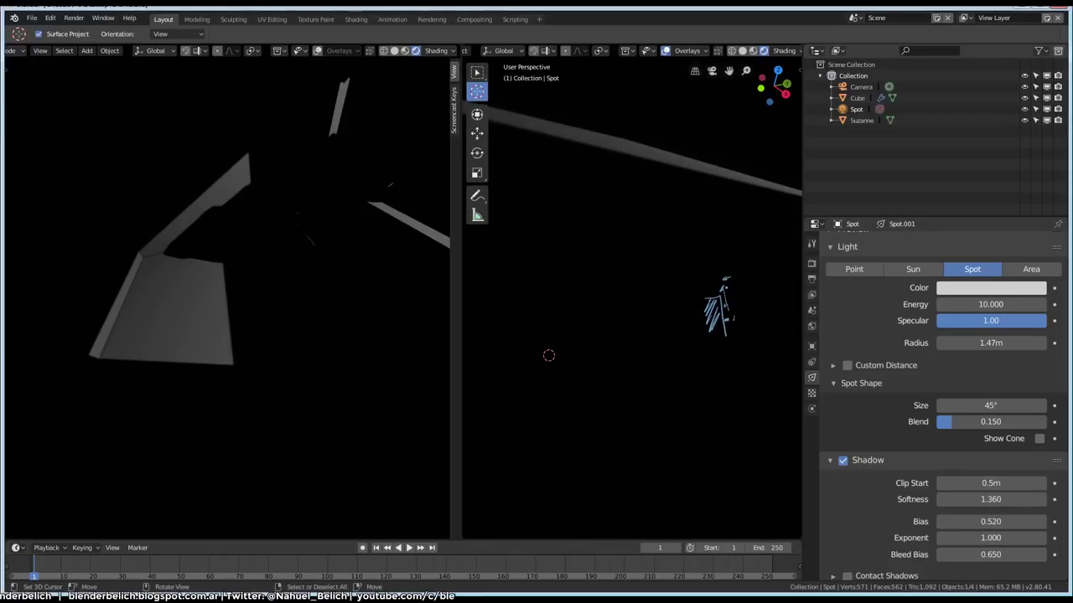
mouse_move(629, 335)
middle_mouse_down()
mouse_move(662, 335)
mouse_move(662, 351)
mouse_move(620, 319)
middle_mouse_up()
left_click(716, 261)
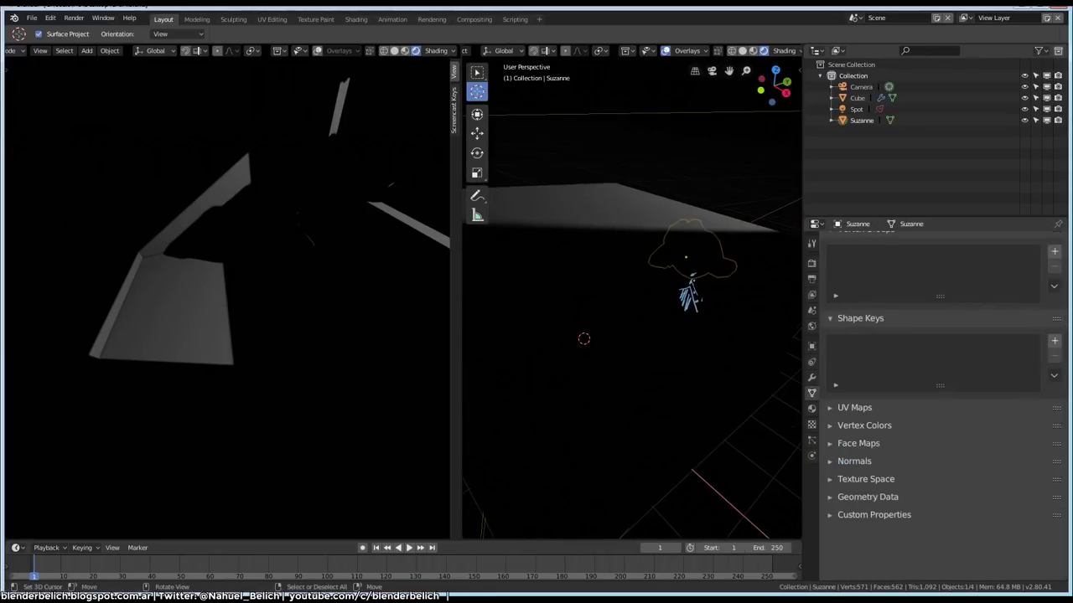
Move Suzanne to a new spot on the plane.
key("g")
left_click(653, 277)
middle_click_drag(653, 276, 637, 318)
key("g")
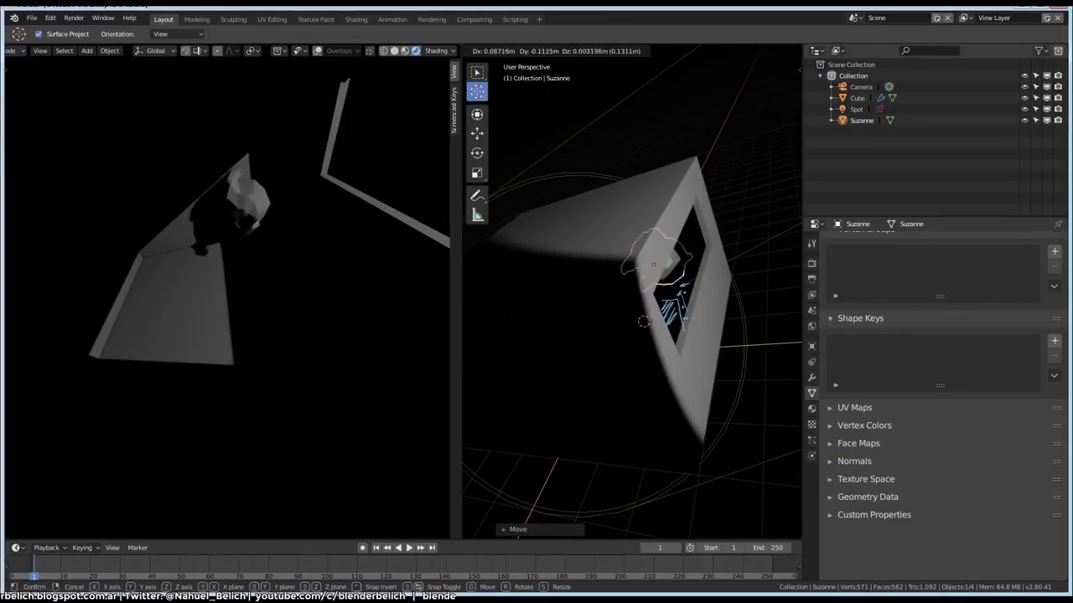
left_click(654, 264)
middle_click_drag(654, 265, 637, 285)
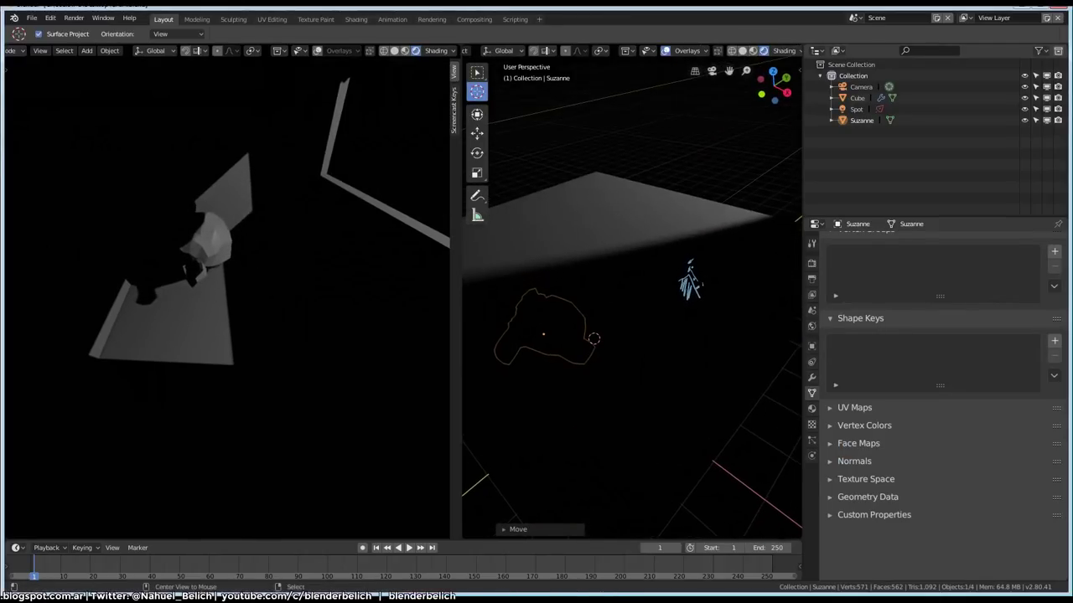
middle_click_drag(629, 336, 654, 318)
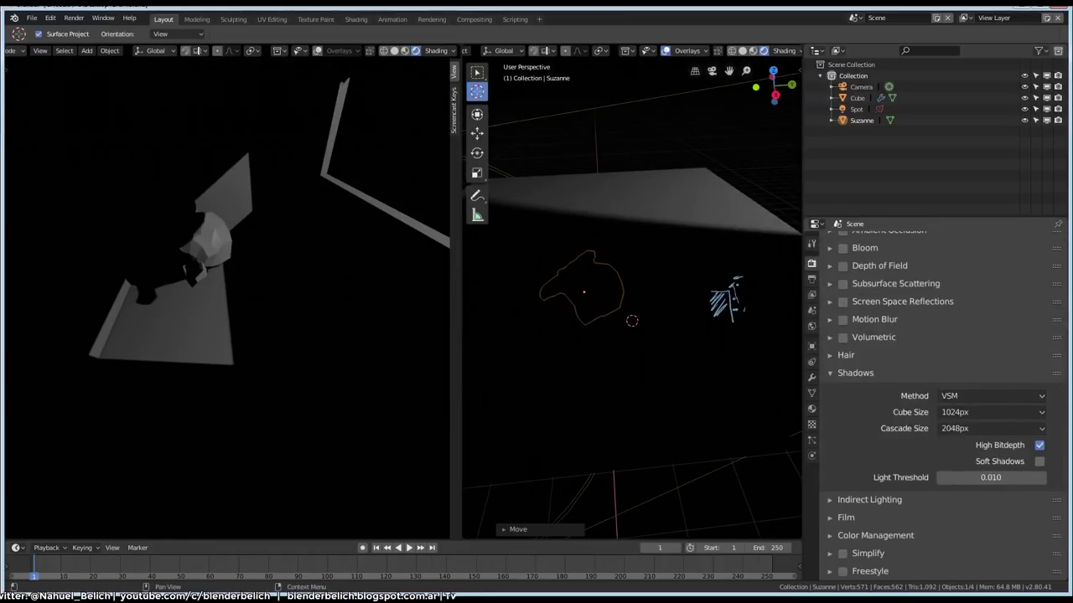
Enable Soft Shadows in the Eevee render settings.
left_click(1039, 461)
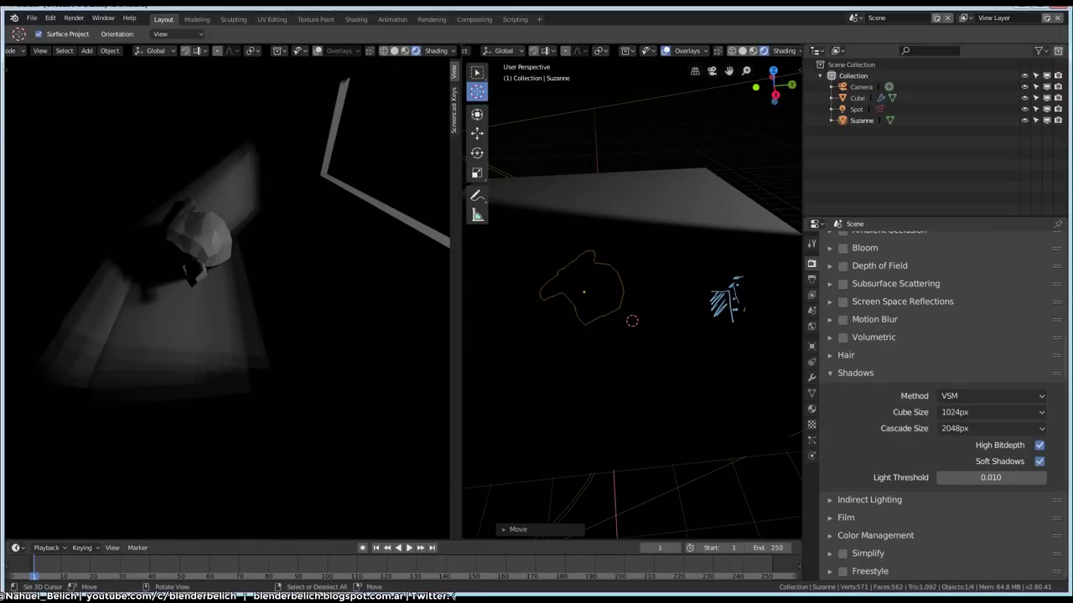
scroll(939, 402, "up", 5)
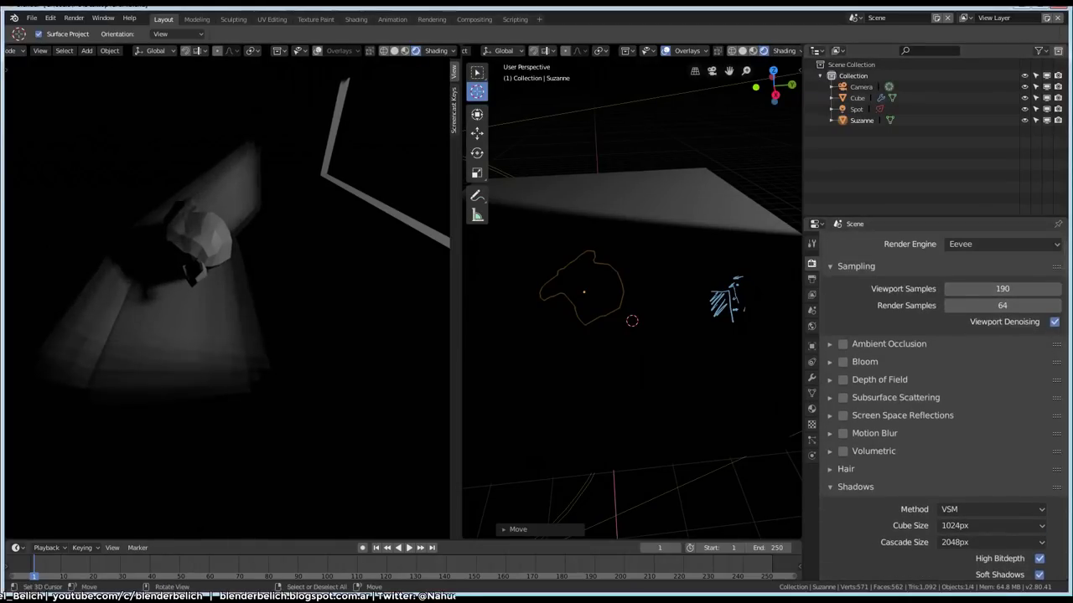
left_click(727, 297)
middle_click_drag(727, 297, 597, 352, "shift")
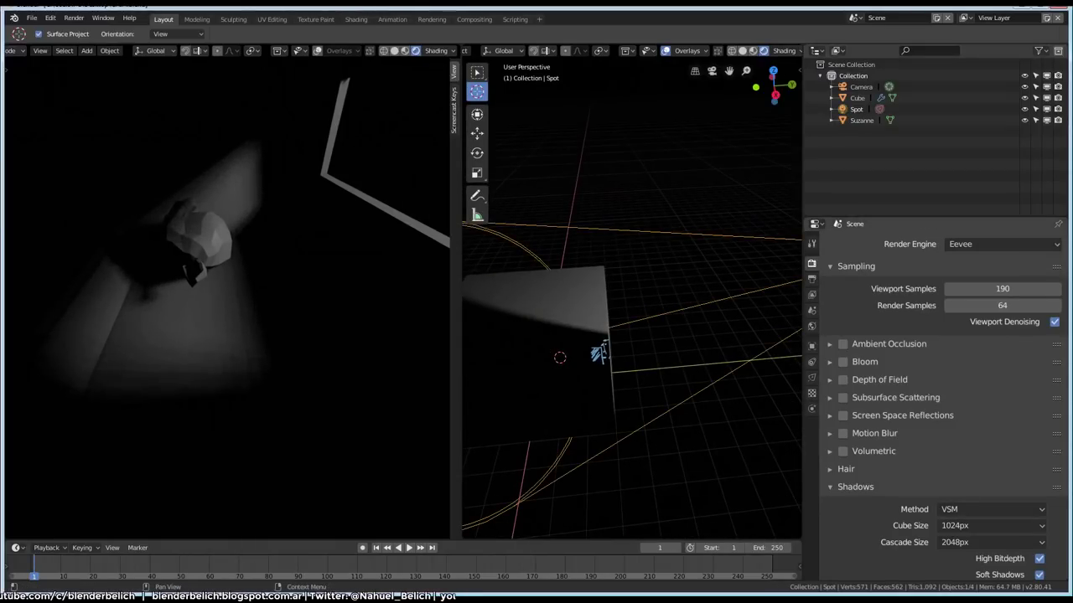
Test smaller and larger radii, then make the light a Point light with a 0.495m radius.
left_click(811, 361)
left_click(811, 378)
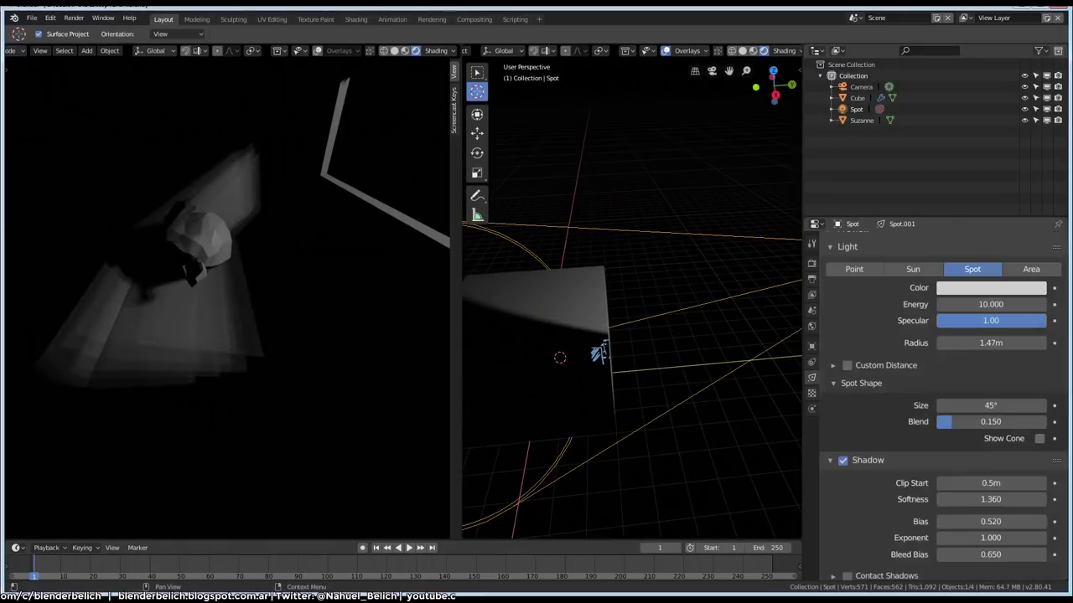
left_click_drag(990, 342, 947, 343)
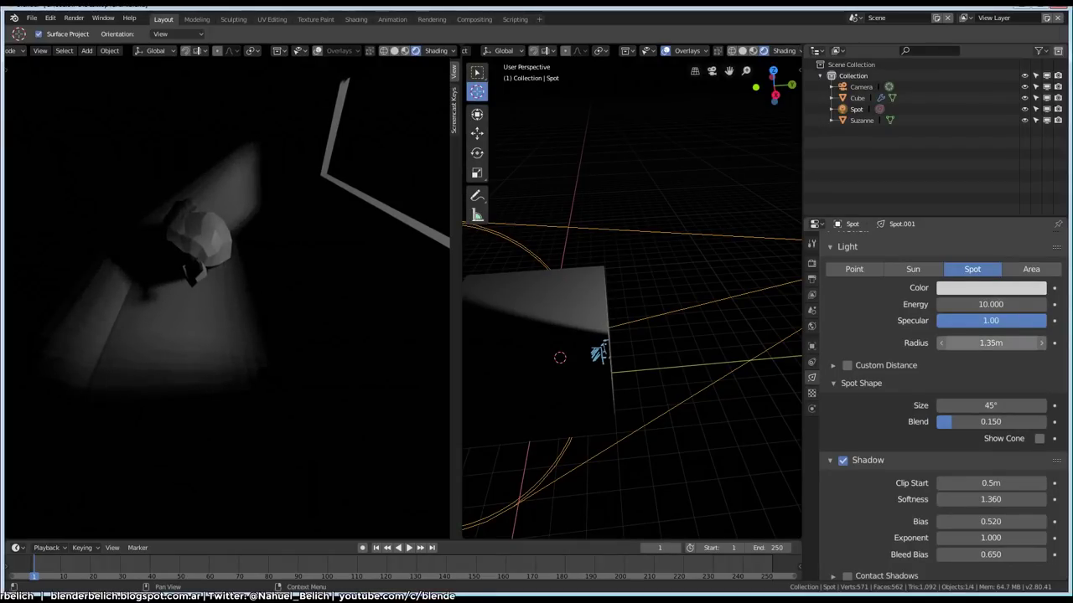
key("KP_Decimal")
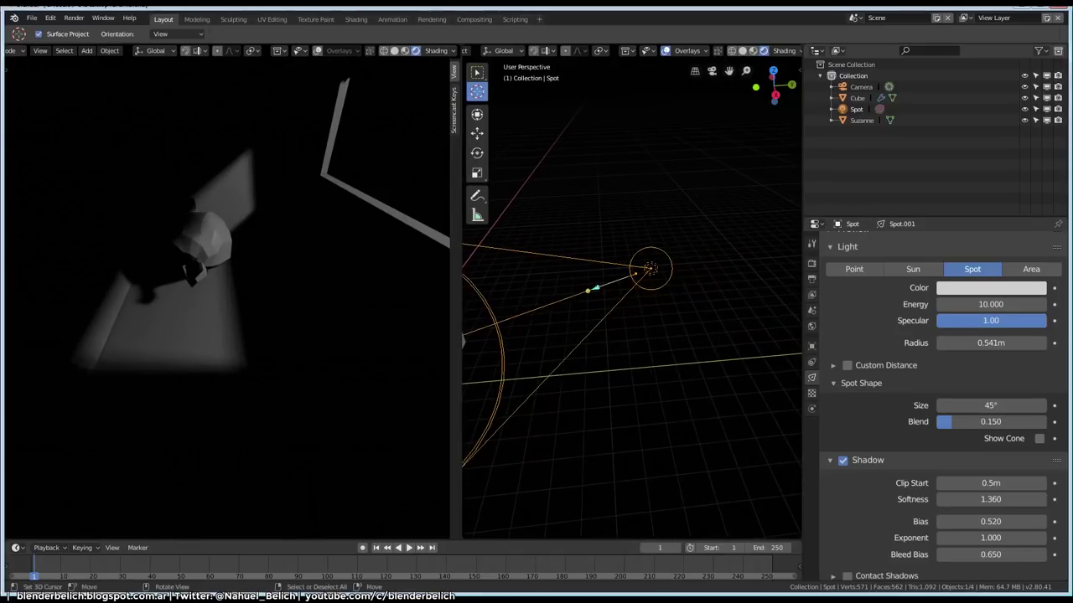
left_click_drag(991, 343, 972, 343)
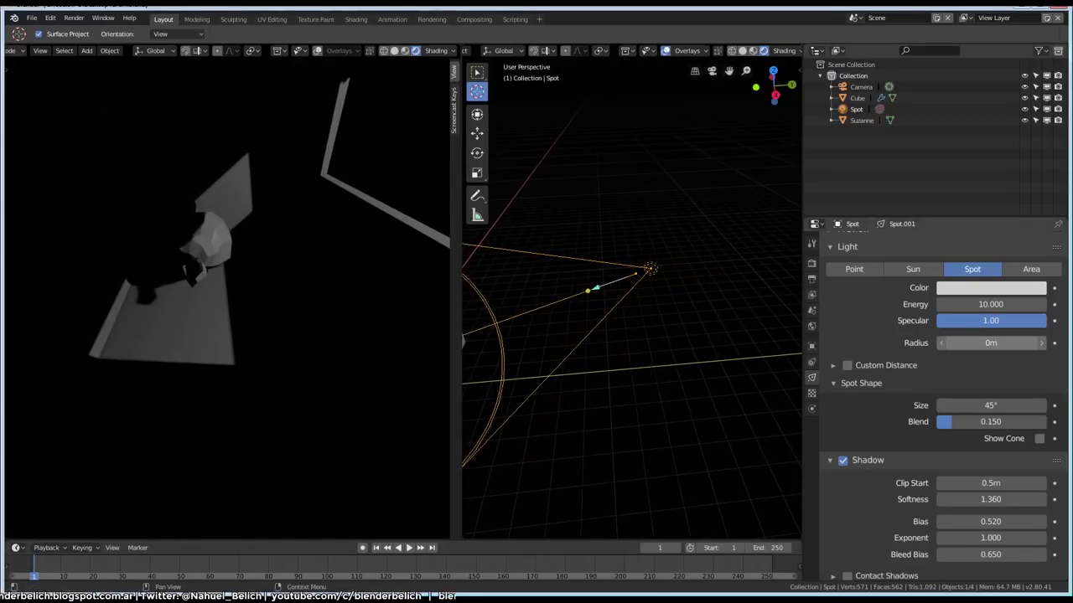
left_click_drag(990, 343, 1009, 343)
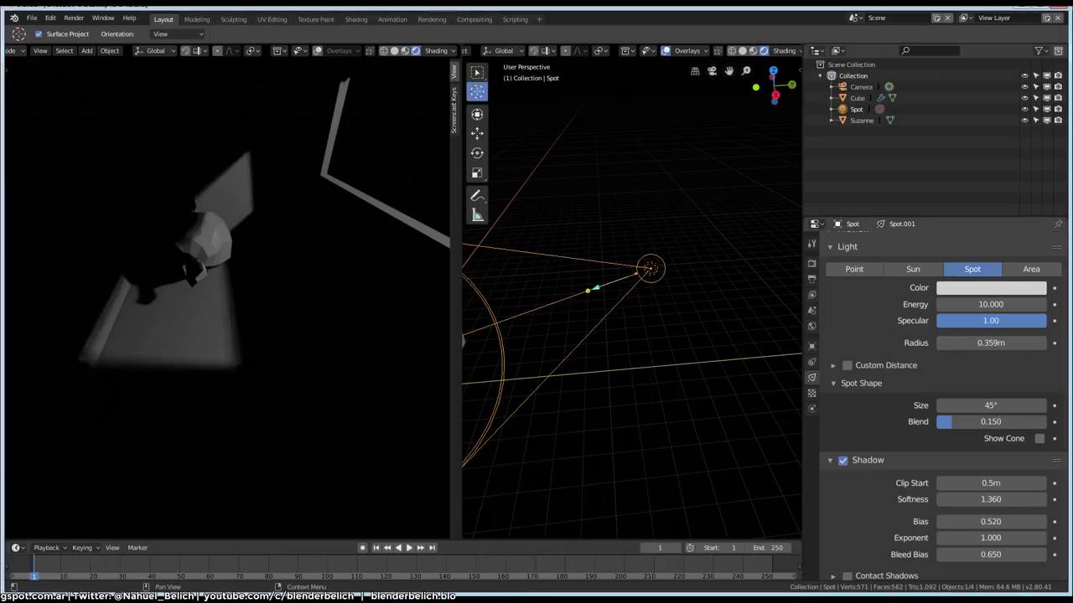
left_click(853, 269)
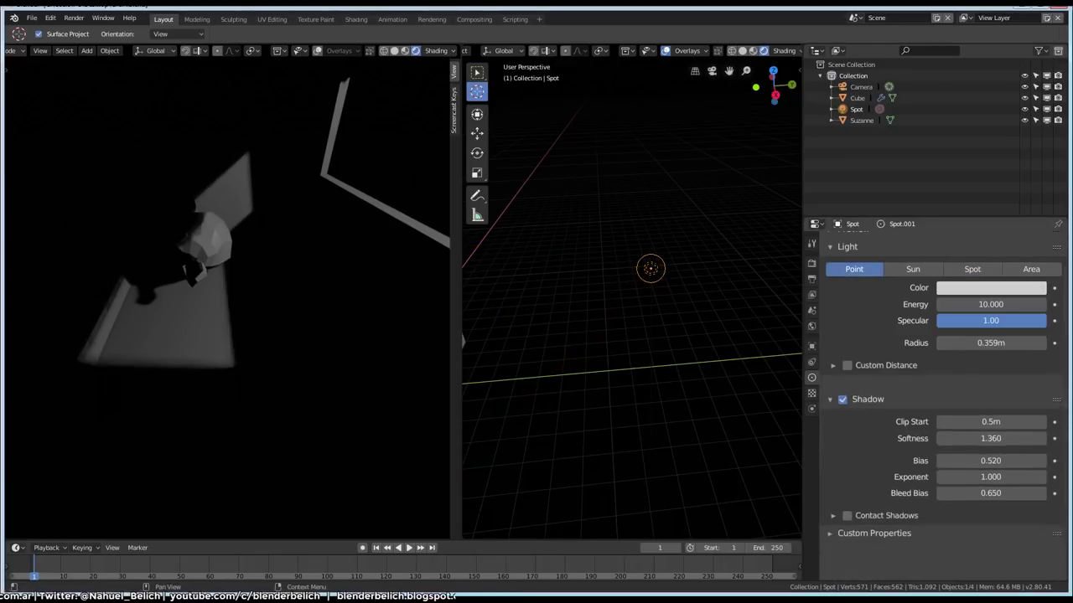
mouse_move(990, 342)
left_mouse_down()
mouse_move(1014, 343)
mouse_move(1002, 342)
left_mouse_up()
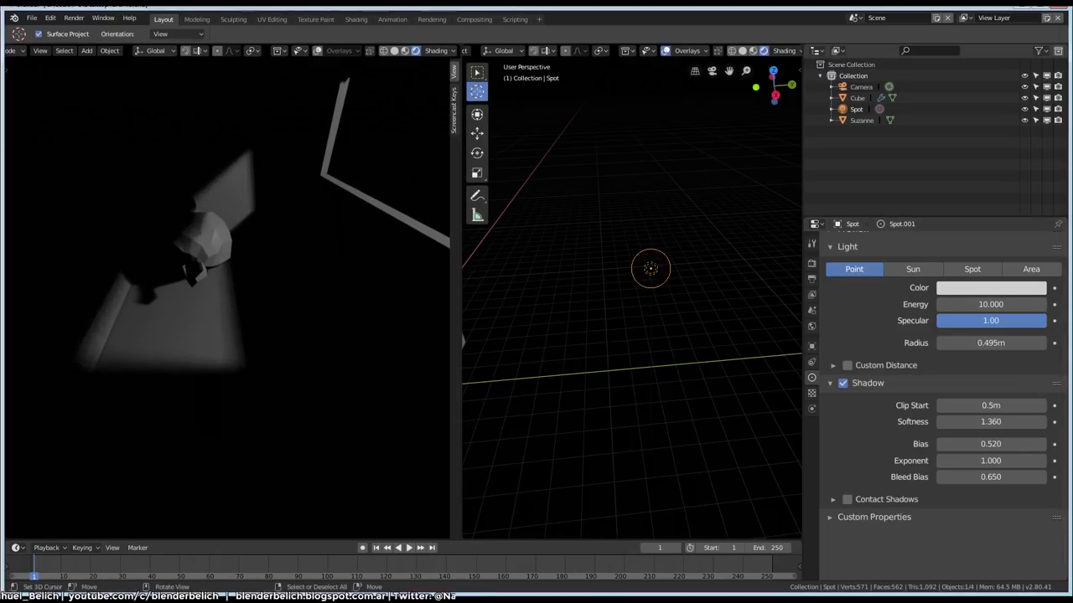
middle_click_drag(637, 335, 687, 327)
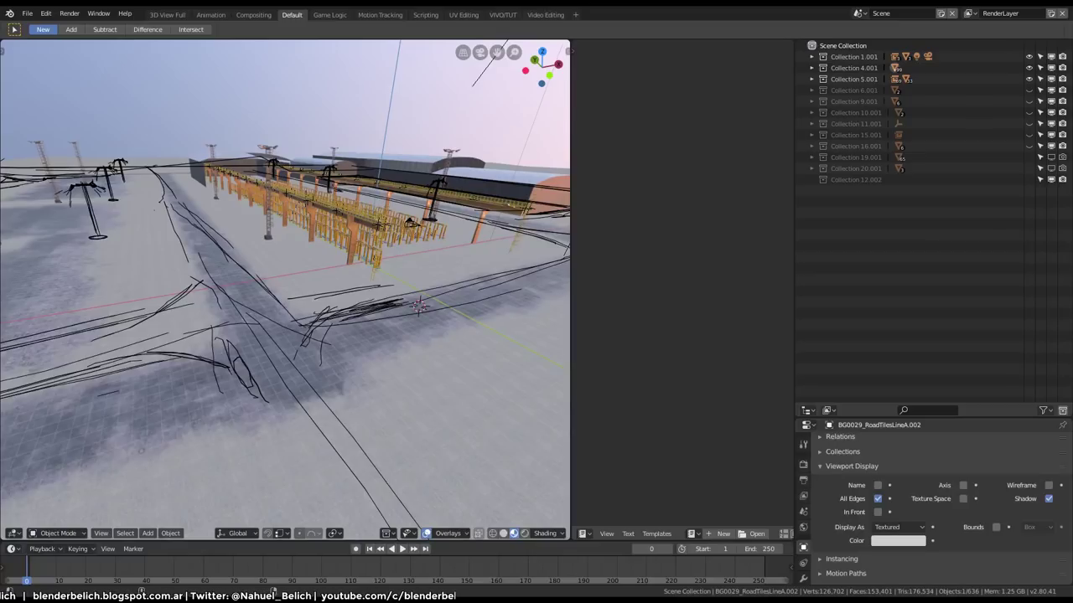
middle_click_drag(284, 285, 251, 277)
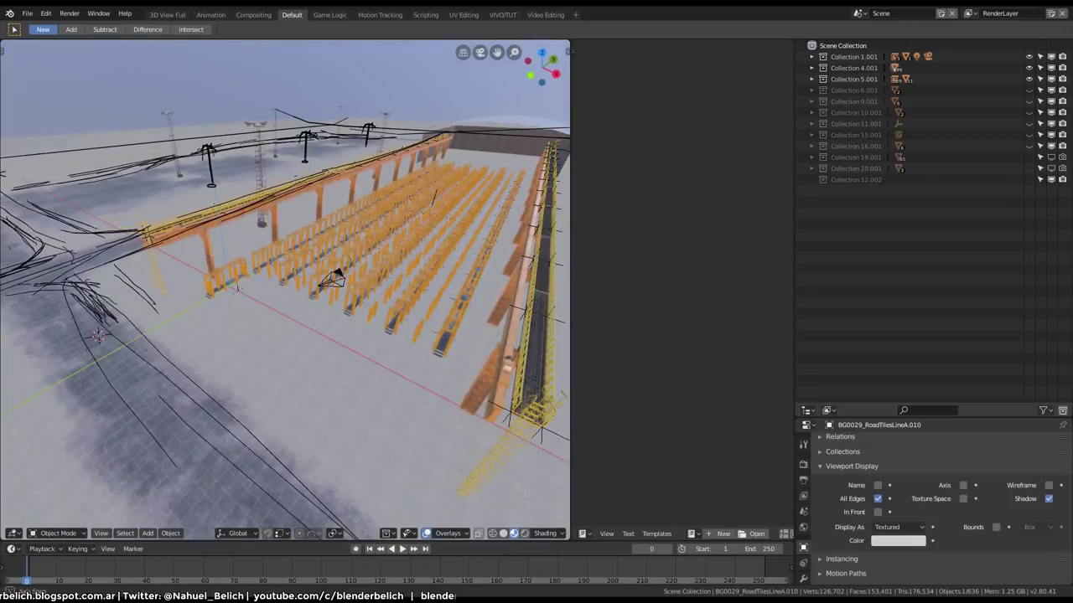
middle_click_drag(251, 277, 285, 252)
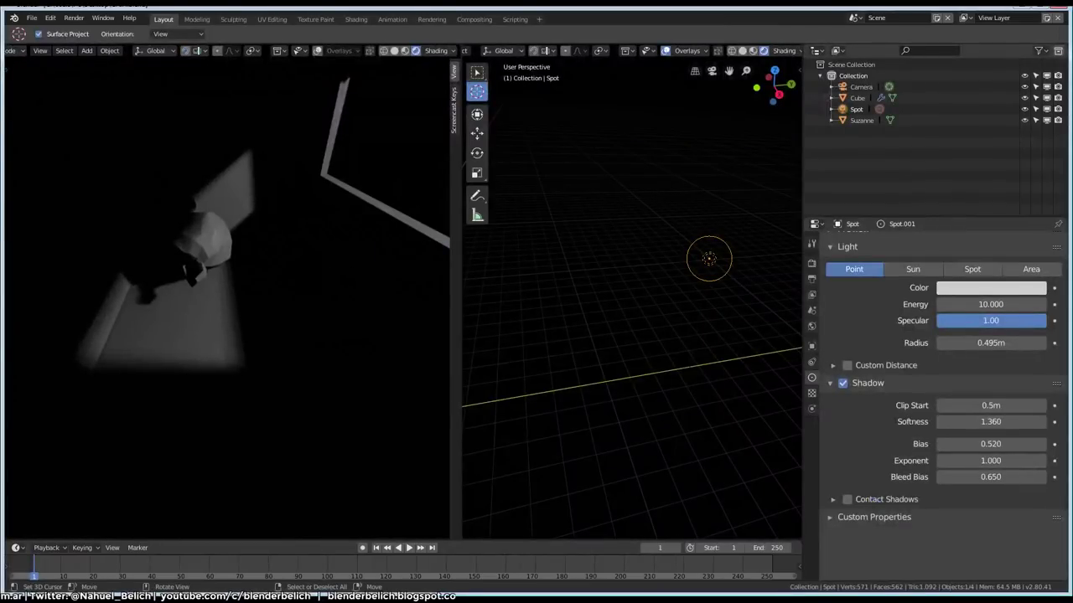
Change the viewport from Rendered to Solid shading using the Z shading pie menu.
key("z")
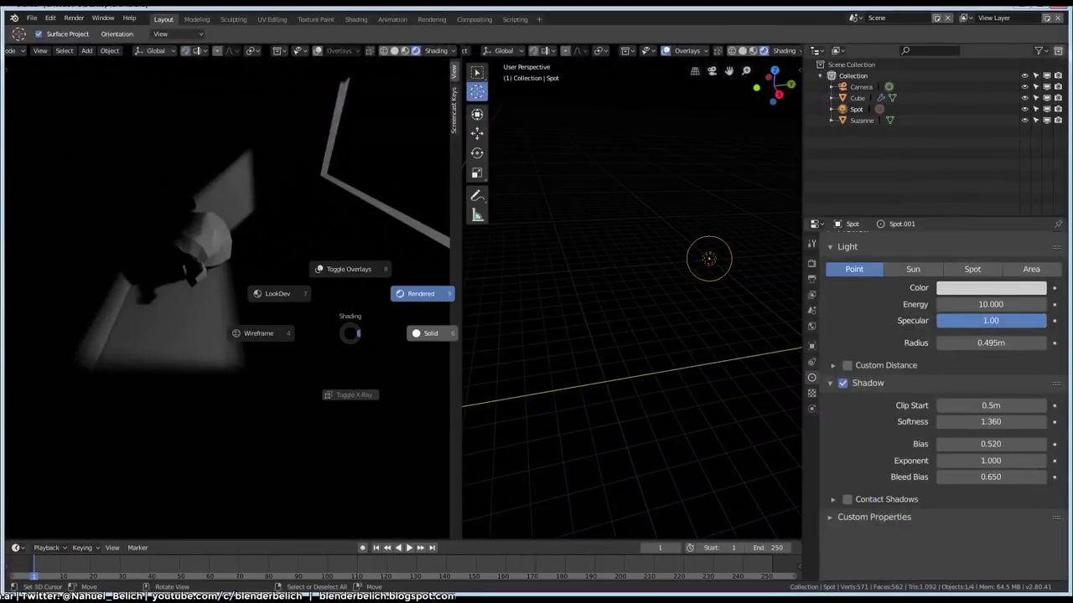
left_click(423, 294)
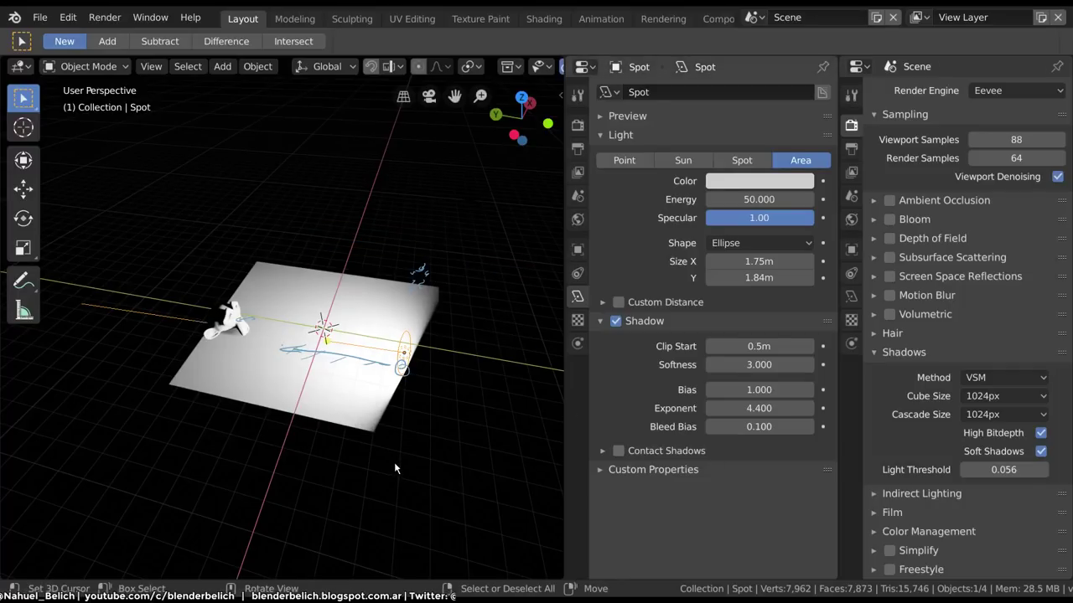
key("z")
left_click(477, 410)
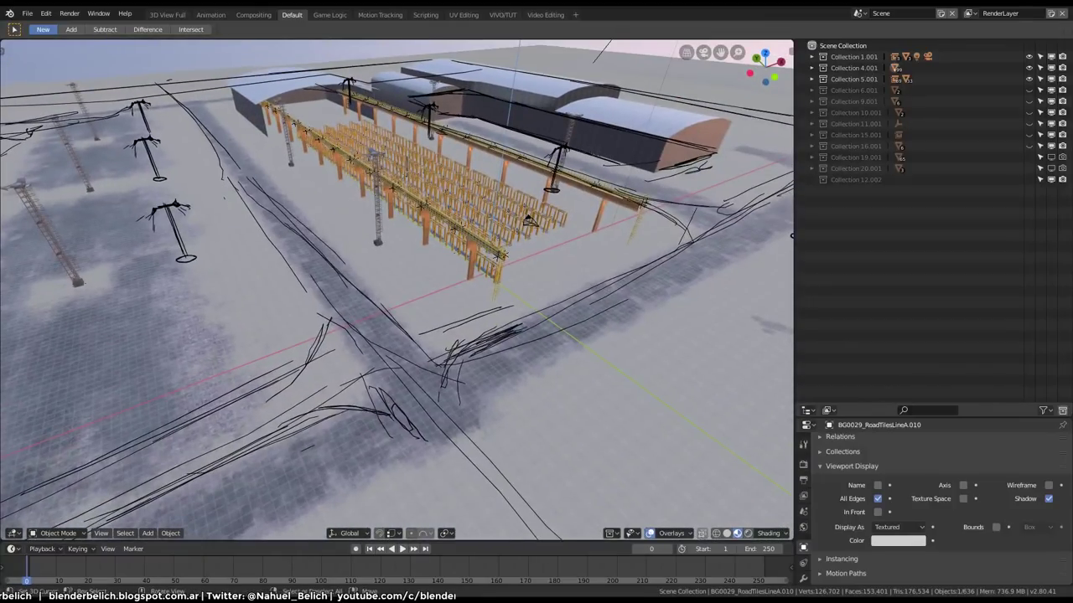
Delete the GPencil annotation layer from the sidebar's Annotations panel.
key("n")
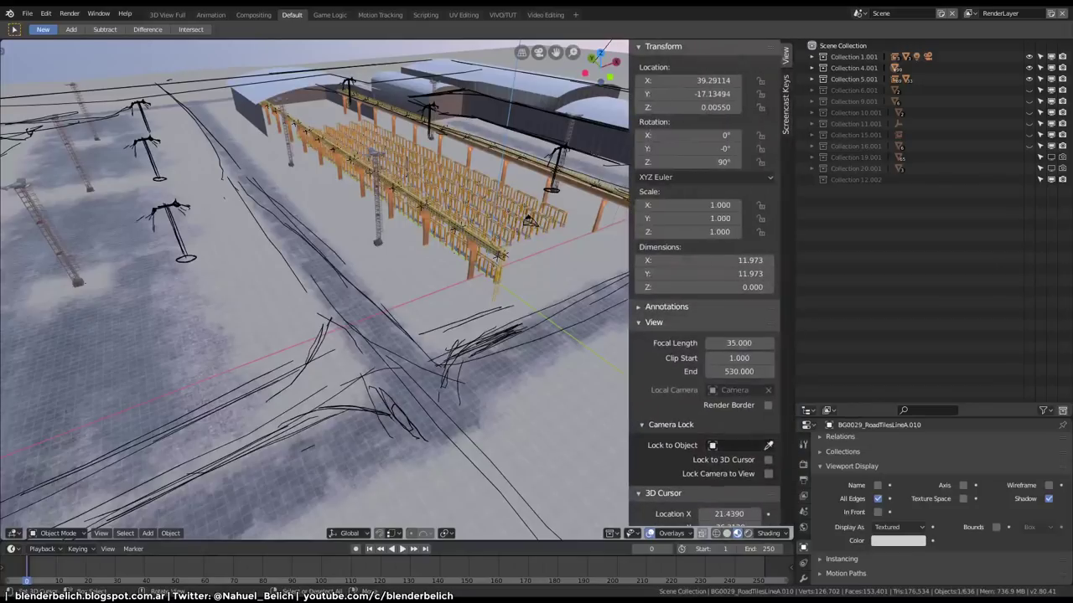
scroll(704, 283, "down", 1)
scroll(703, 284, "down", 1)
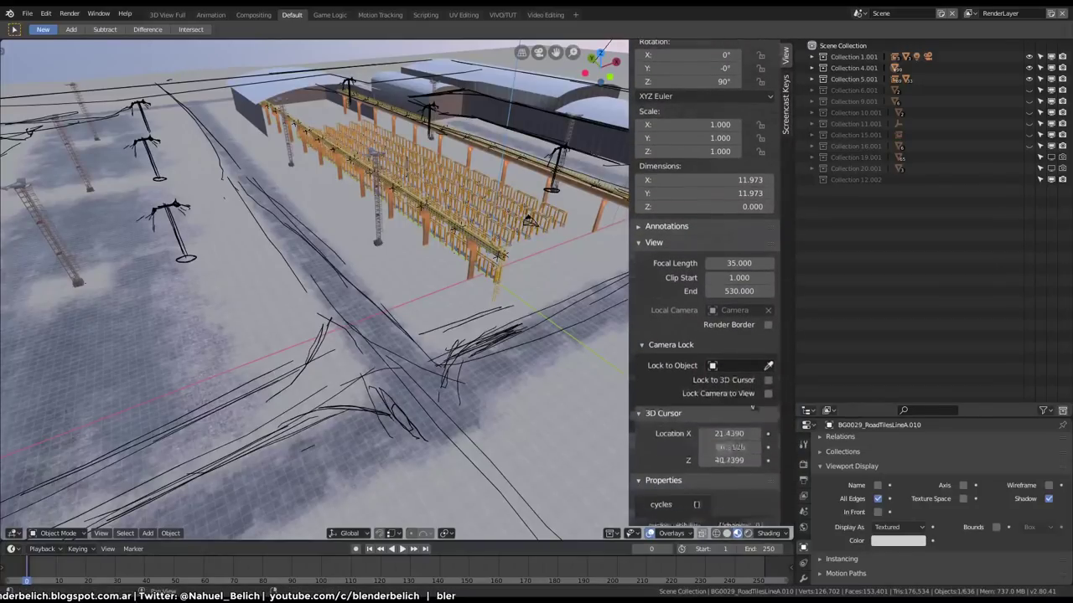
left_click(671, 331)
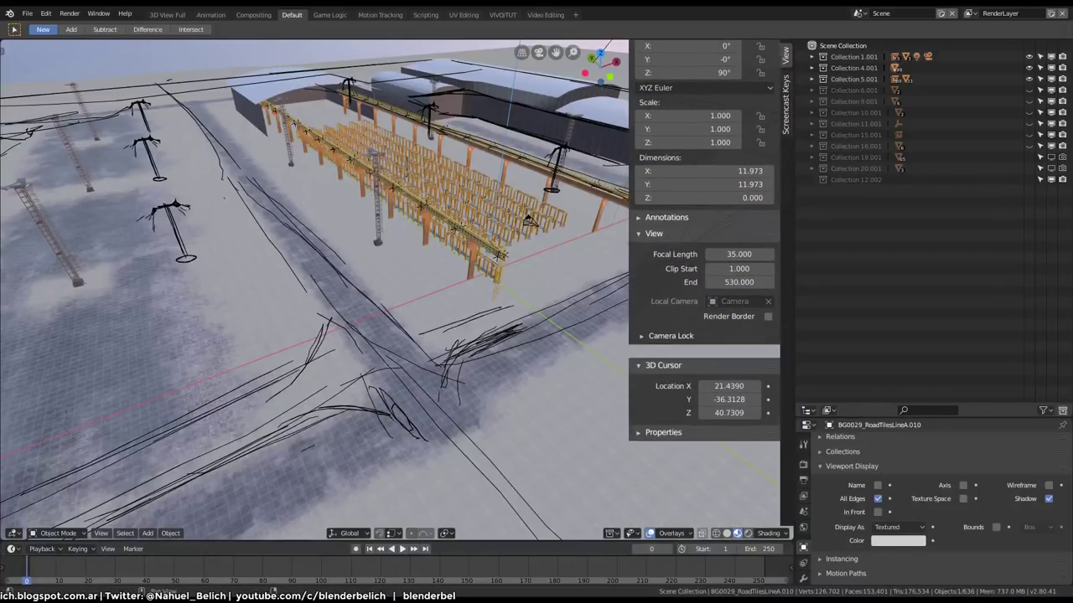
left_click(666, 213)
left_click(654, 365)
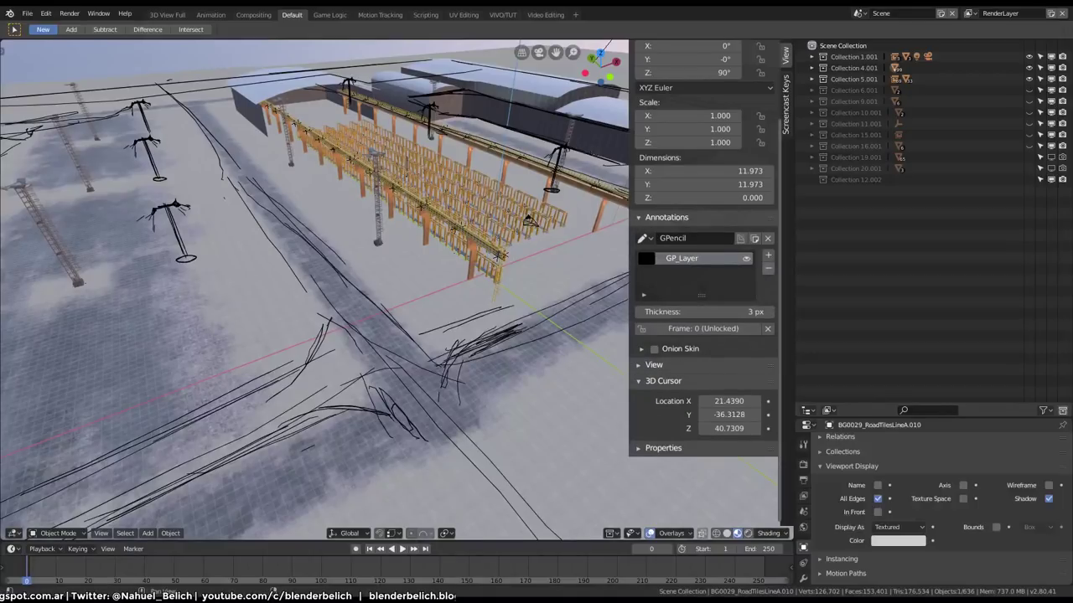
left_click(767, 268)
Hide the sidebar, zoom out over the whole yard, and select the Sun lamp.
middle_click_drag(335, 252, 436, 277)
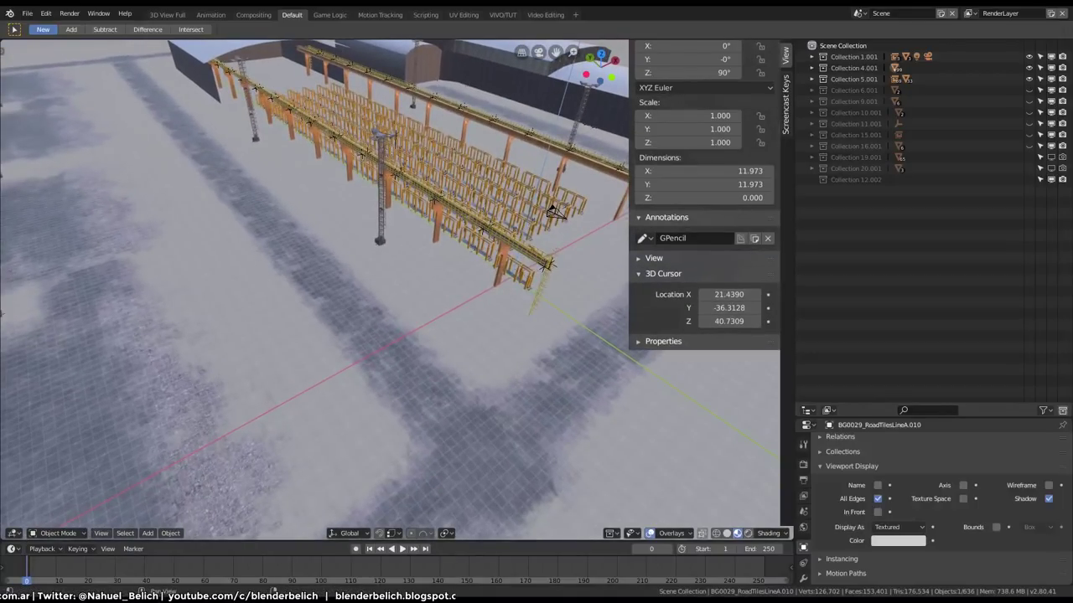
key("n")
scroll(397, 290, "up", 4)
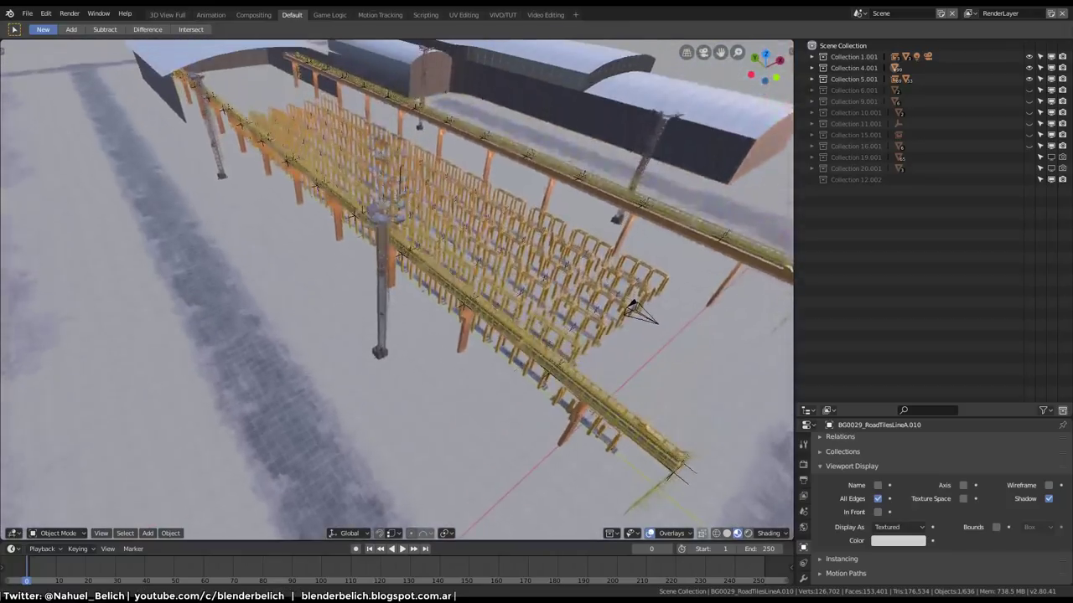
middle_click_drag(397, 290, 397, 251)
scroll(398, 290, "down", 5)
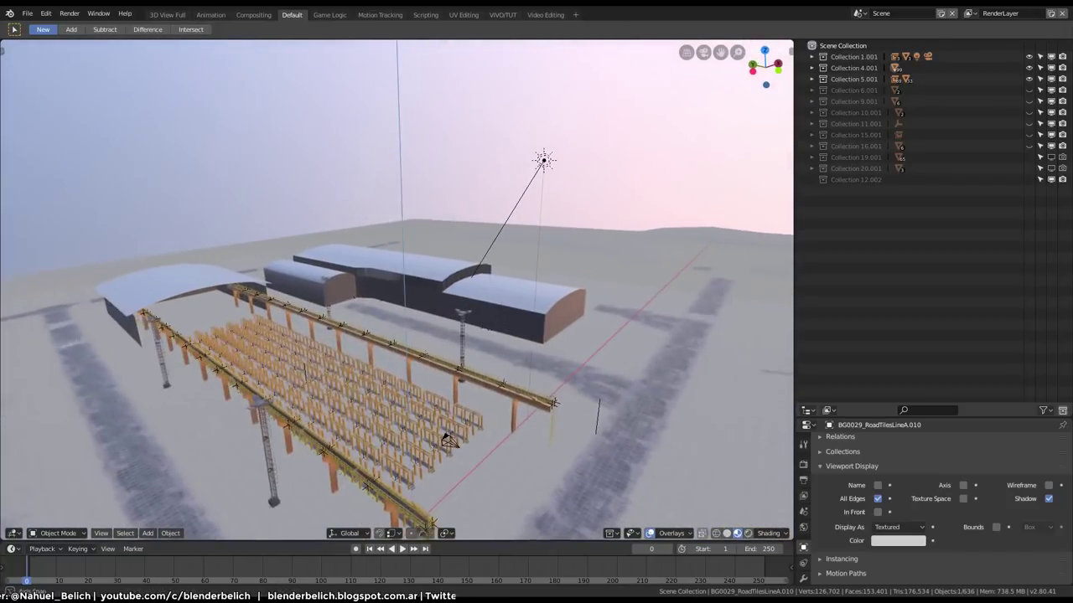
left_click(544, 160)
middle_click_drag(544, 160, 503, 185)
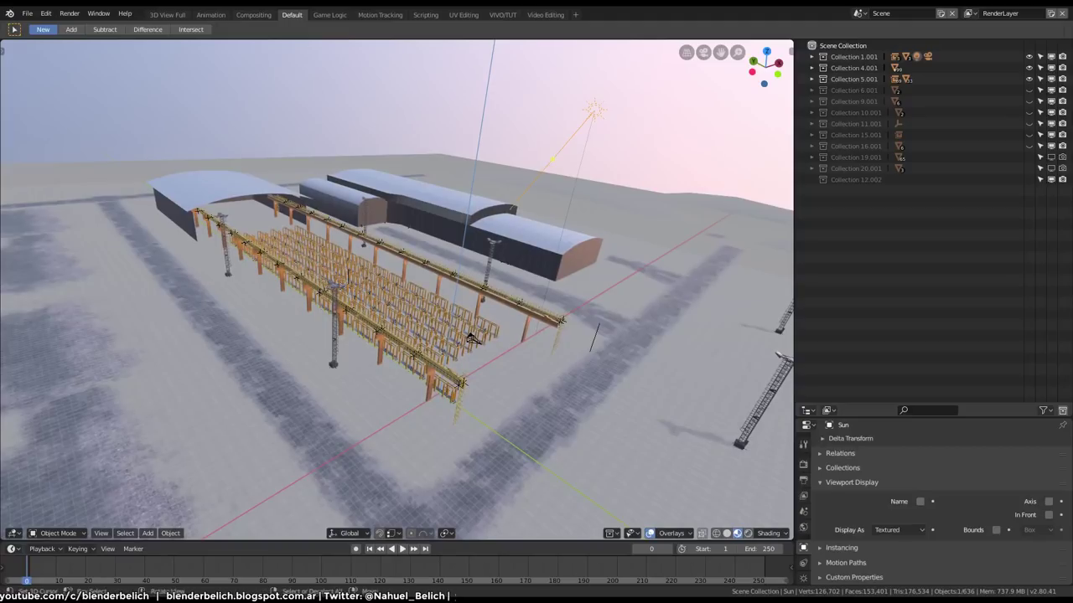
left_click(768, 533)
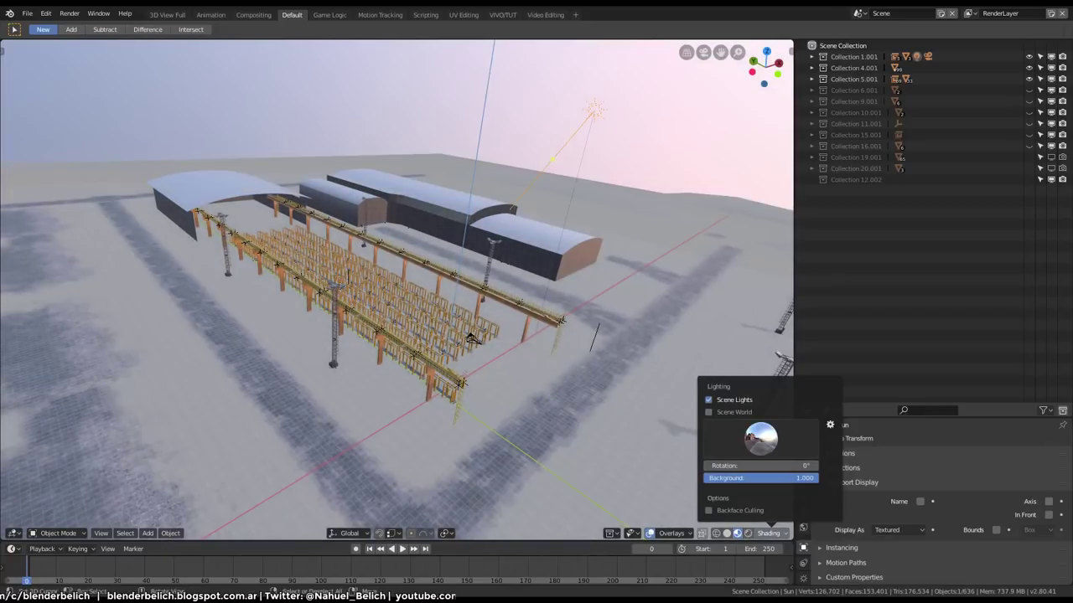
middle_click_drag(470, 339, 453, 312)
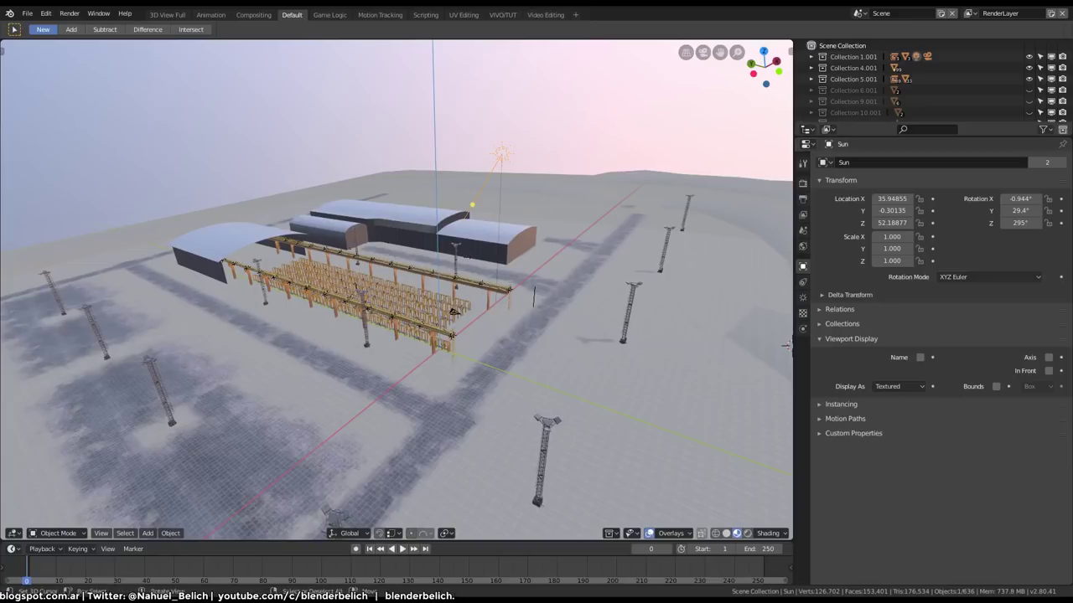
Widen the Properties editor and show the Sun's light settings beside the expanded Eevee Shadows panel.
left_click_drag(789, 345, 675, 338)
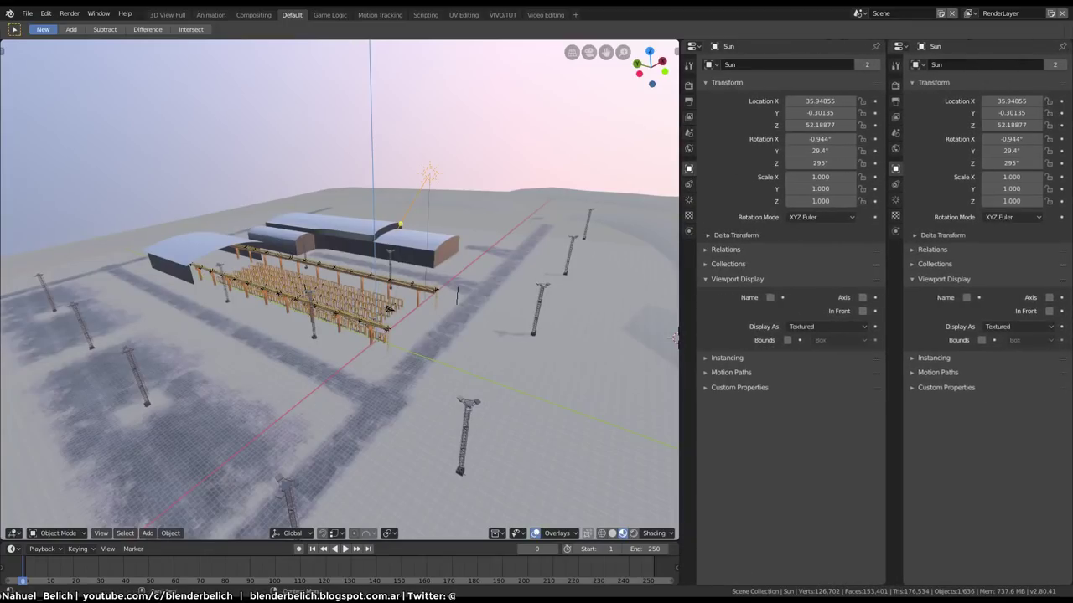
left_click(689, 199)
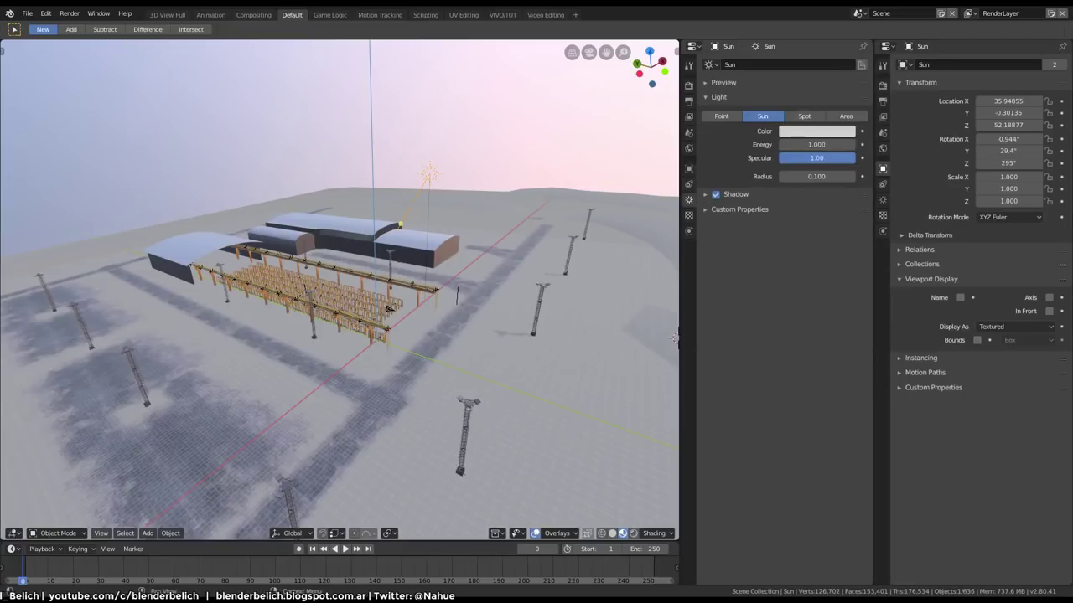
left_click(882, 84)
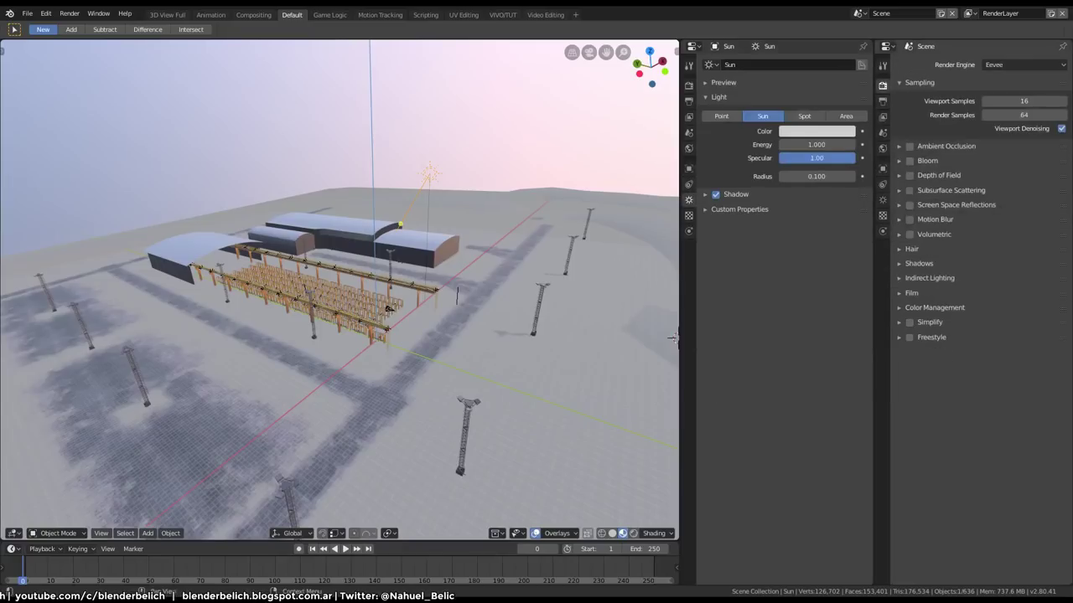
left_click(918, 263)
left_click_drag(964, 263, 964, 146)
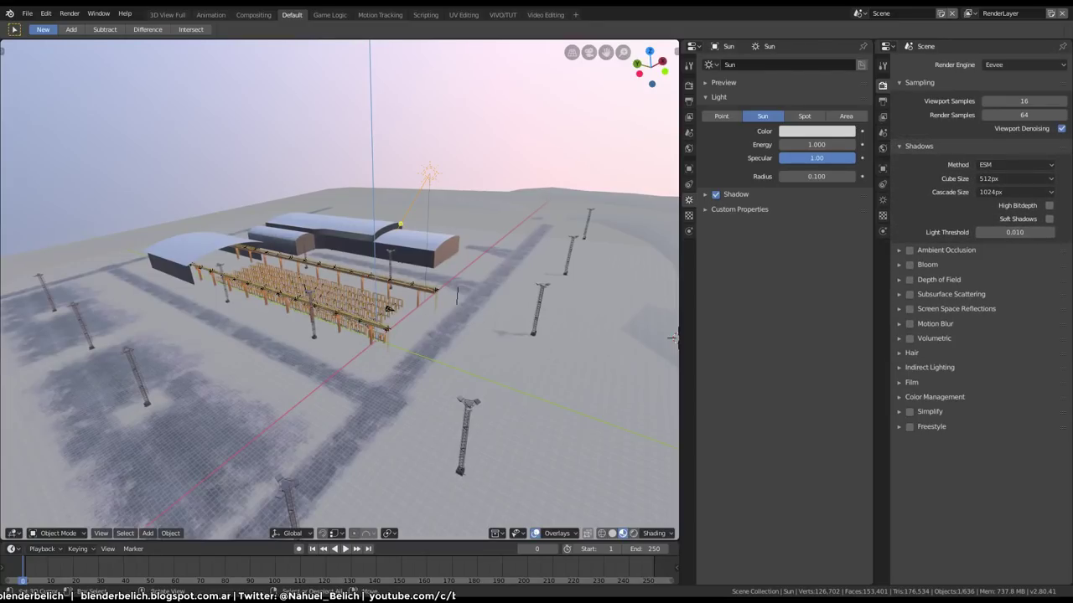
Set the interface Resolution Scale to 1.5 in Preferences.
key("F4")
left_click(377, 432)
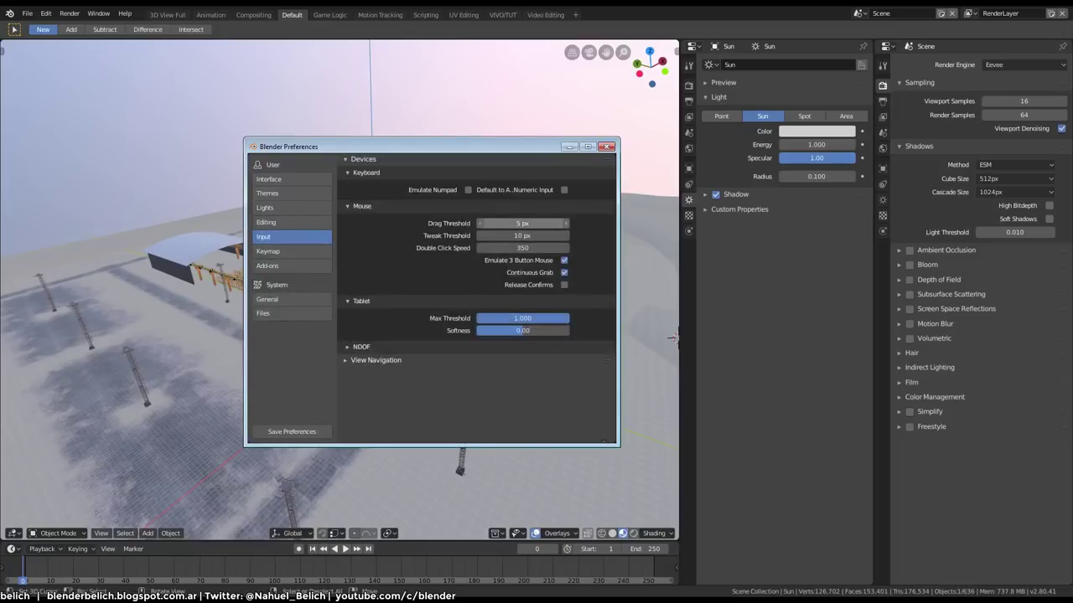
left_click(269, 180)
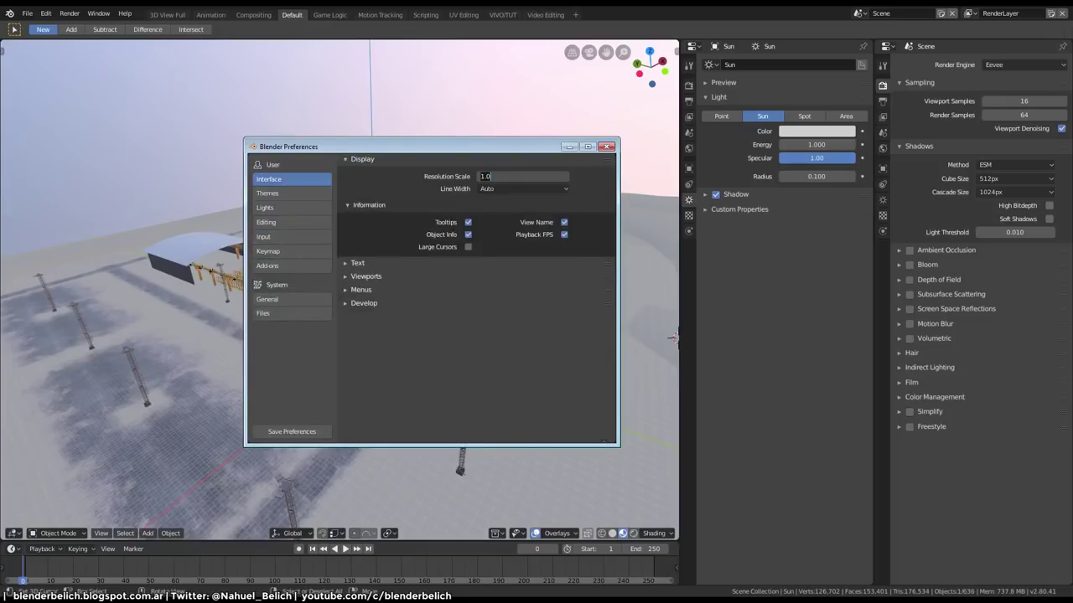
key("Return")
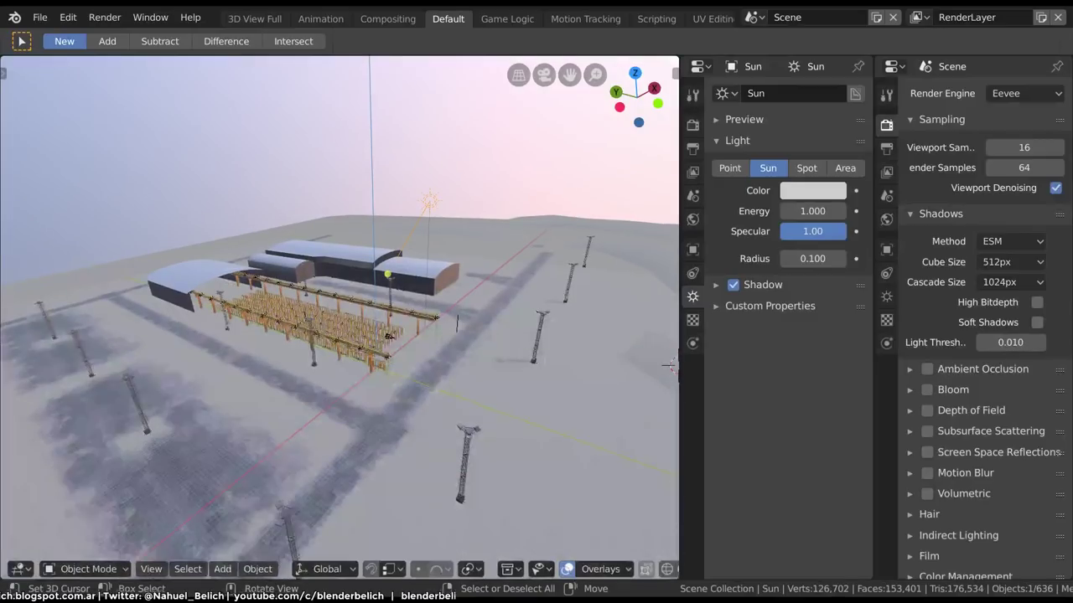
Expand the Sun's Shadow settings, briefly try the Area and Point types, and return to Sun.
mouse_move(390, 315)
middle_mouse_down()
mouse_move(428, 306)
mouse_move(378, 382)
mouse_move(410, 362)
middle_mouse_up()
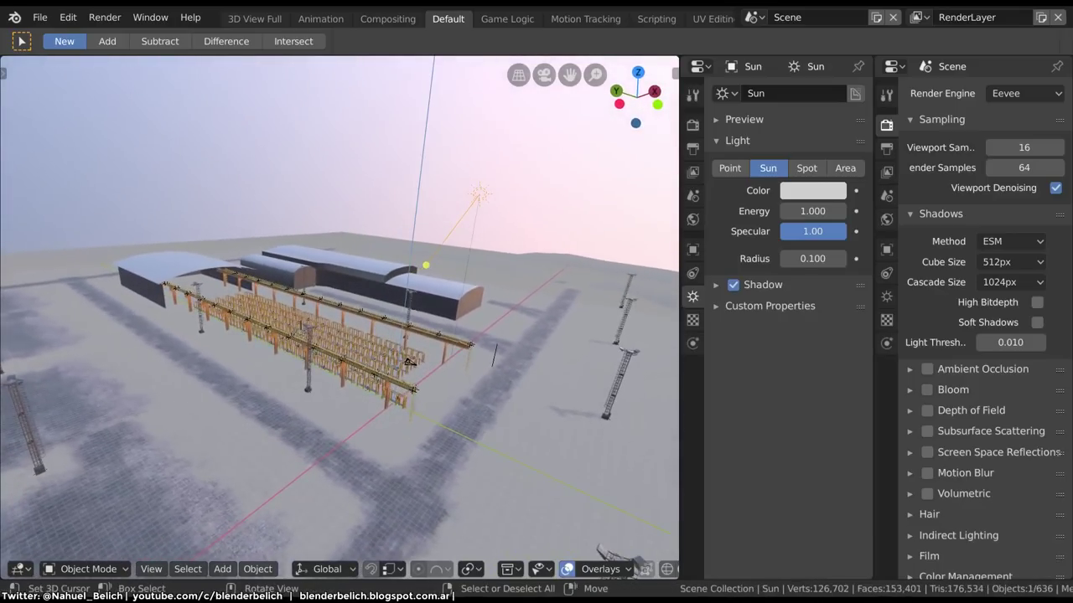
left_click(716, 285)
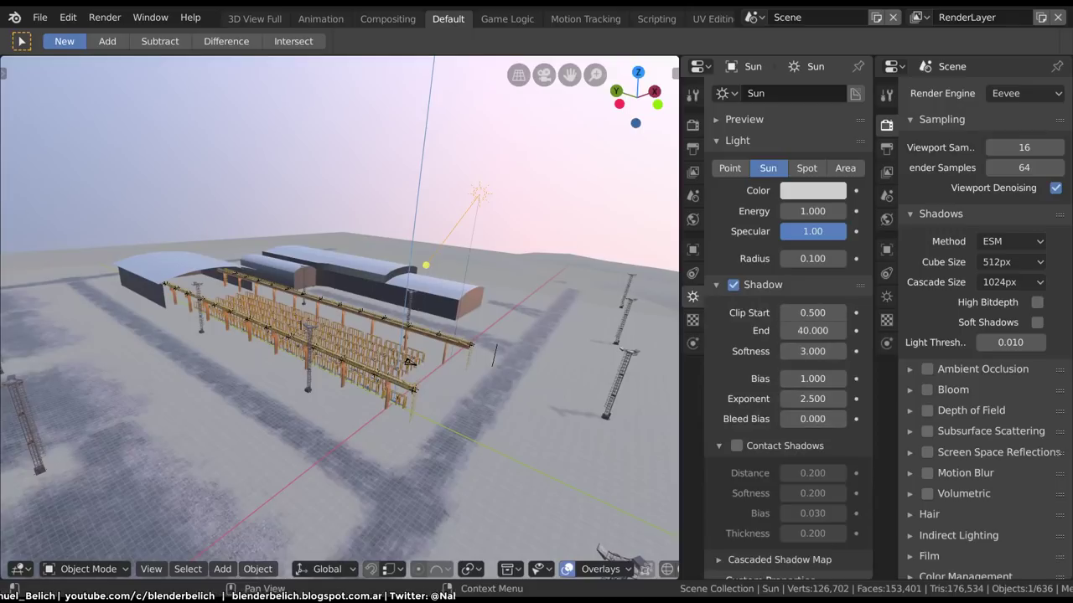
left_click(845, 168)
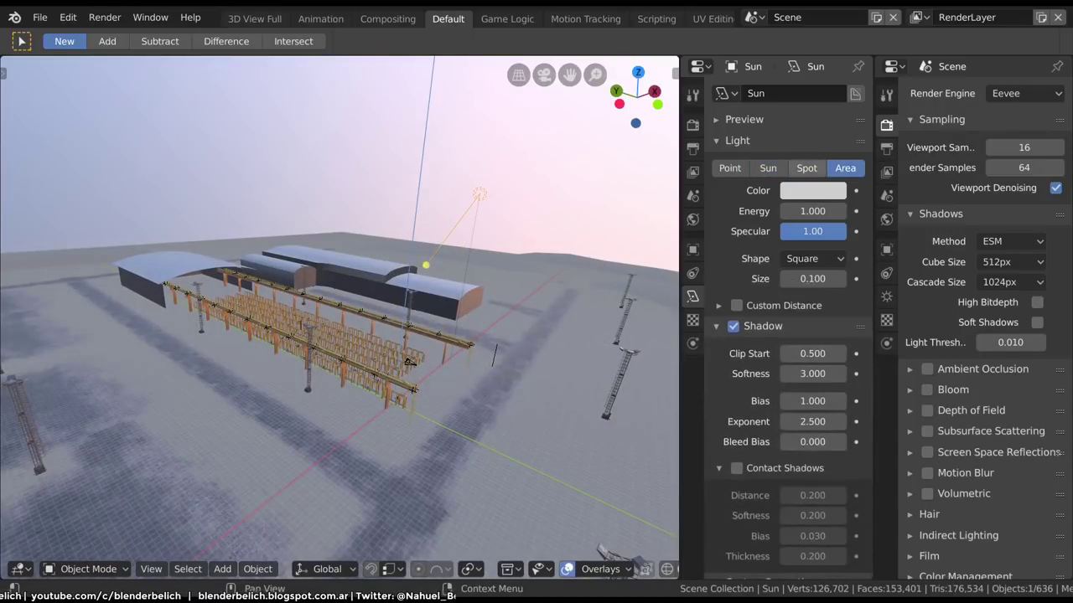
left_click(729, 167)
left_click(767, 168)
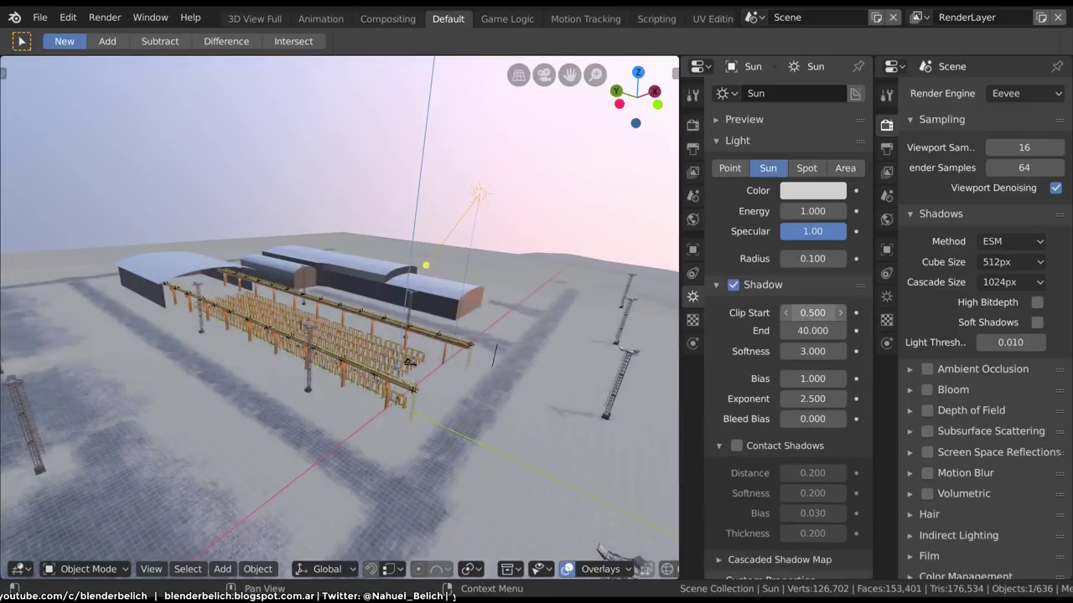
middle_click_drag(427, 373, 425, 370)
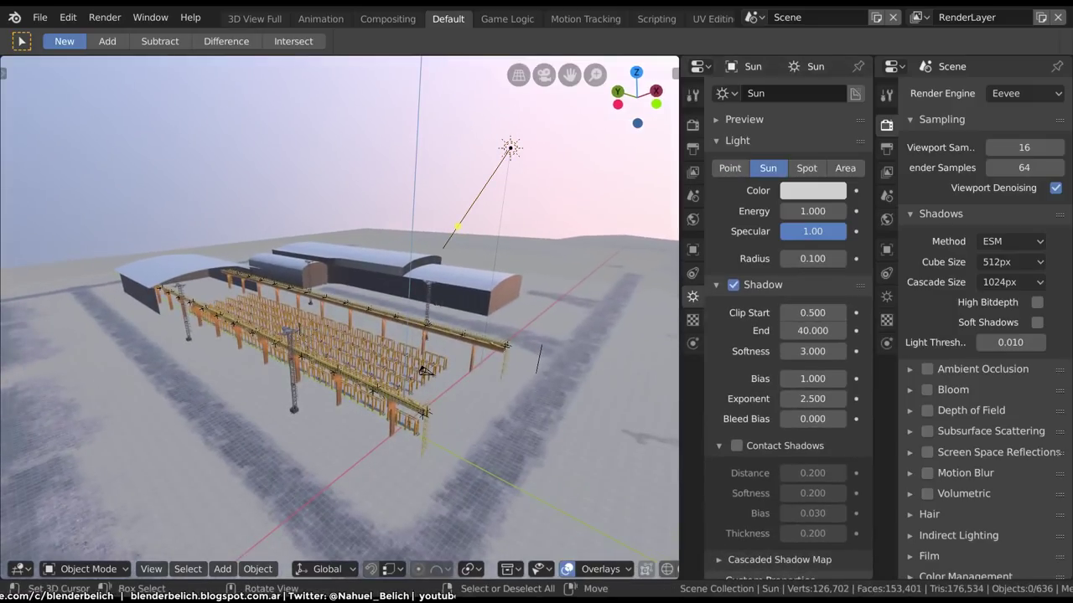
Lower the Sun lamp along Z within the yard.
key("g")
key("z")
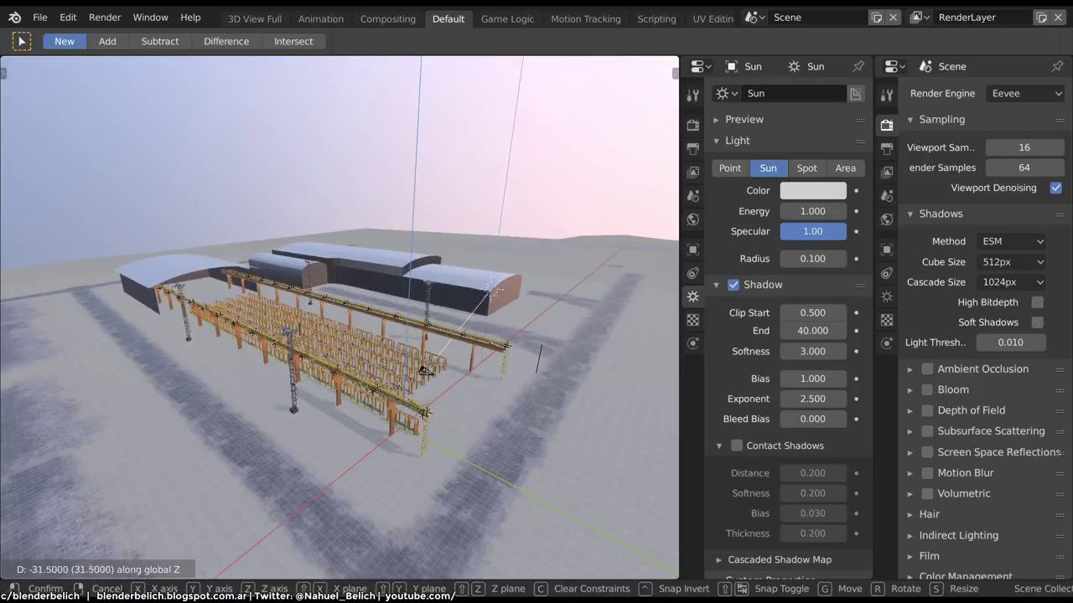
left_click(425, 373)
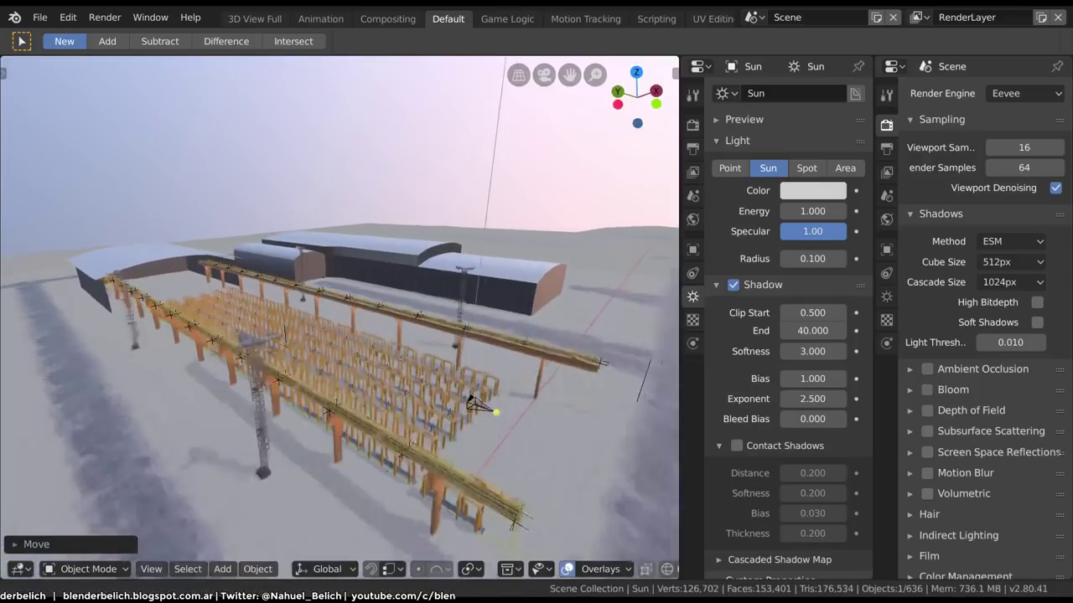
scroll(311, 466, "up", 6)
middle_click_drag(336, 335, 469, 318)
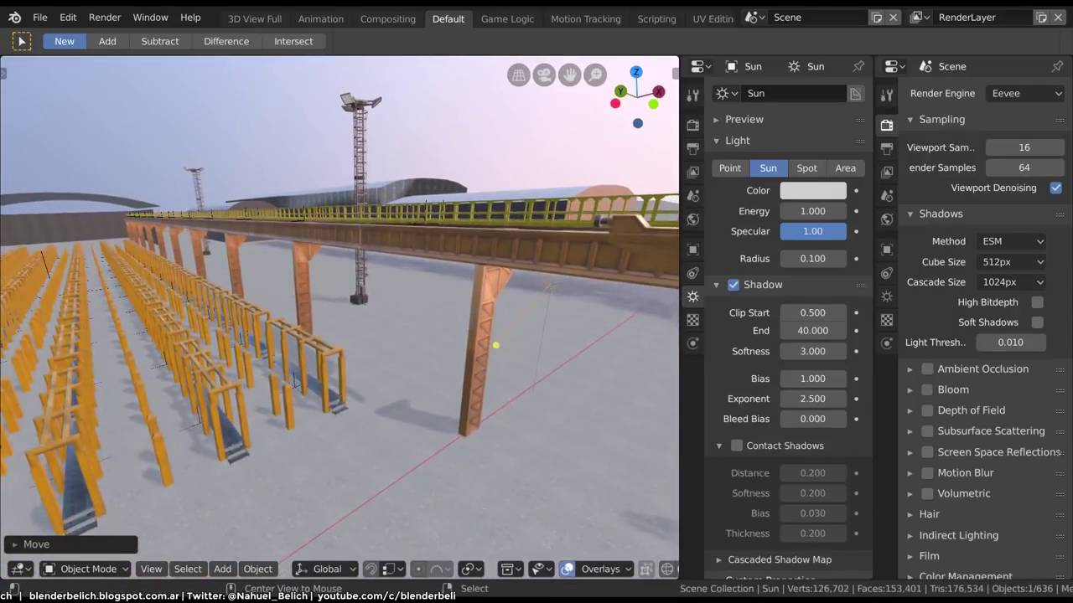
mouse_move(804, 312)
left_mouse_down()
mouse_move(847, 312)
mouse_move(808, 313)
left_mouse_up()
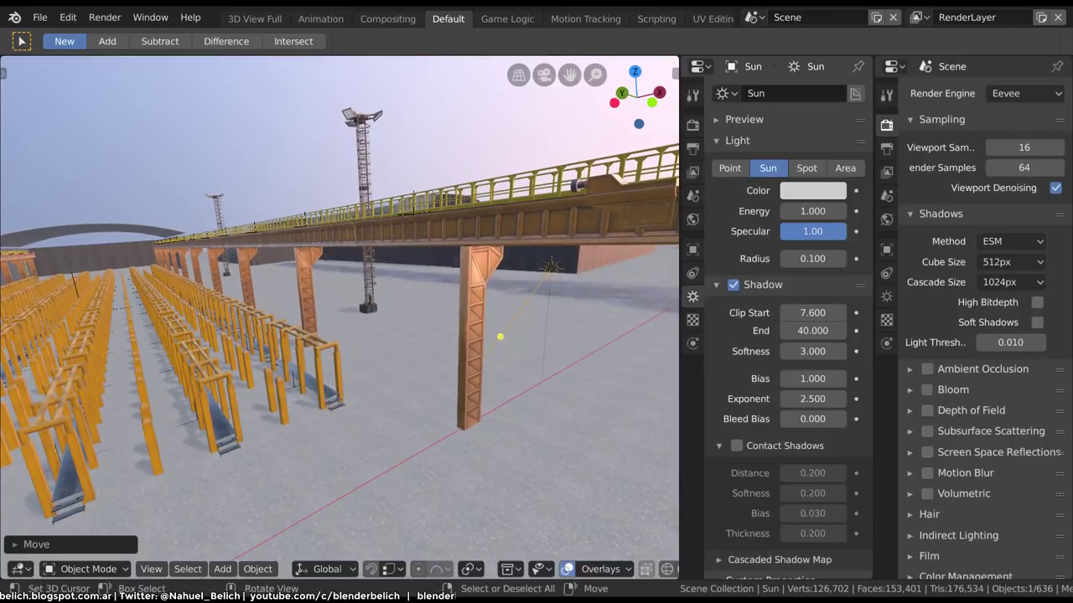
middle_click_drag(339, 318, 377, 310)
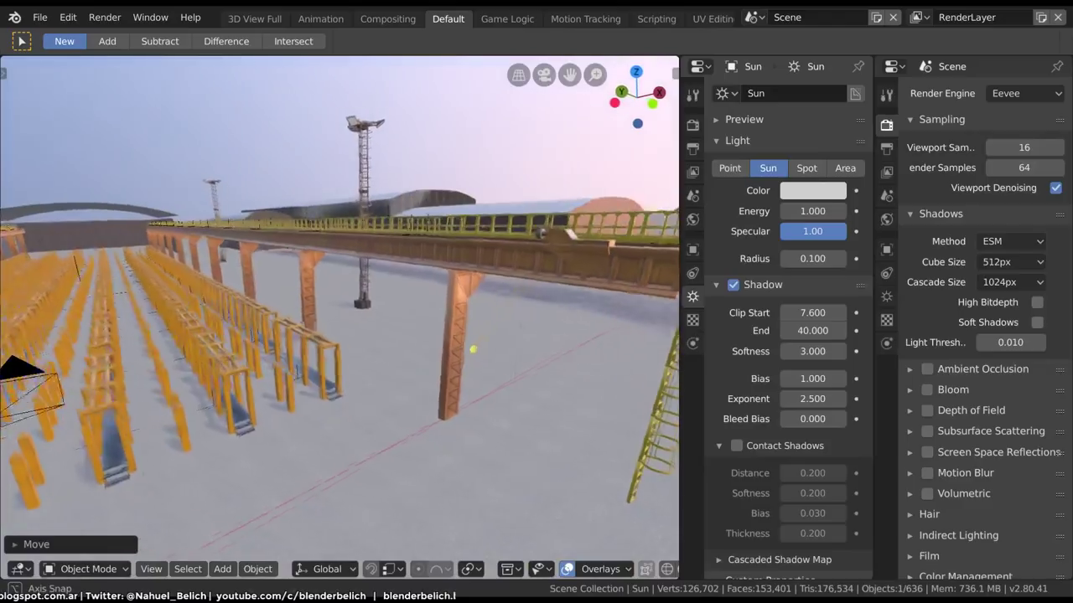
middle_click_drag(377, 310, 402, 310)
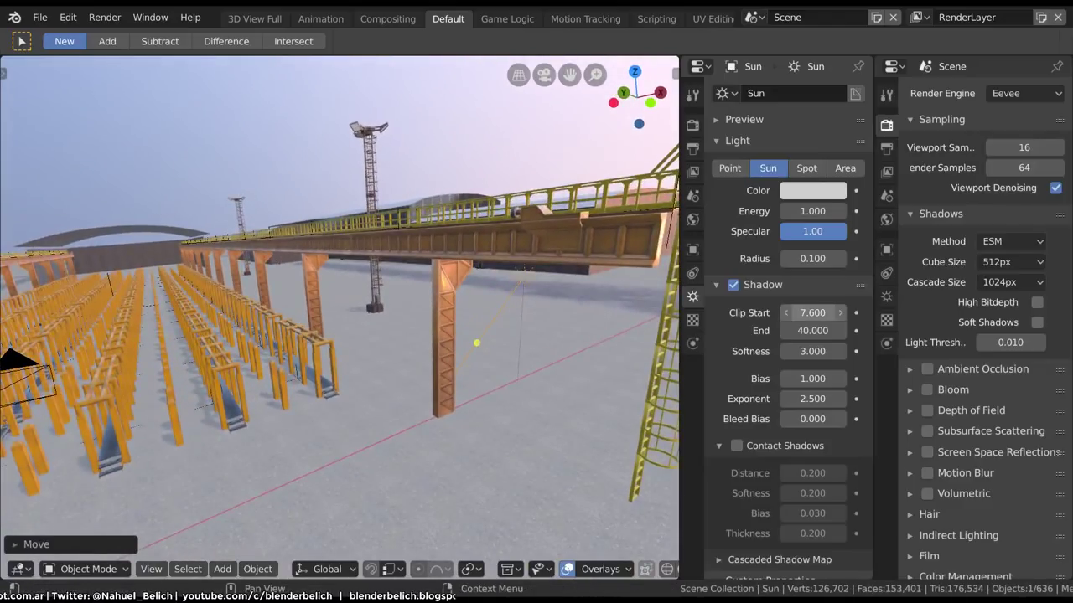
Reduce the Sun's shadow Clip Start from 0.500 to 0.040.
left_click_drag(812, 312, 695, 312)
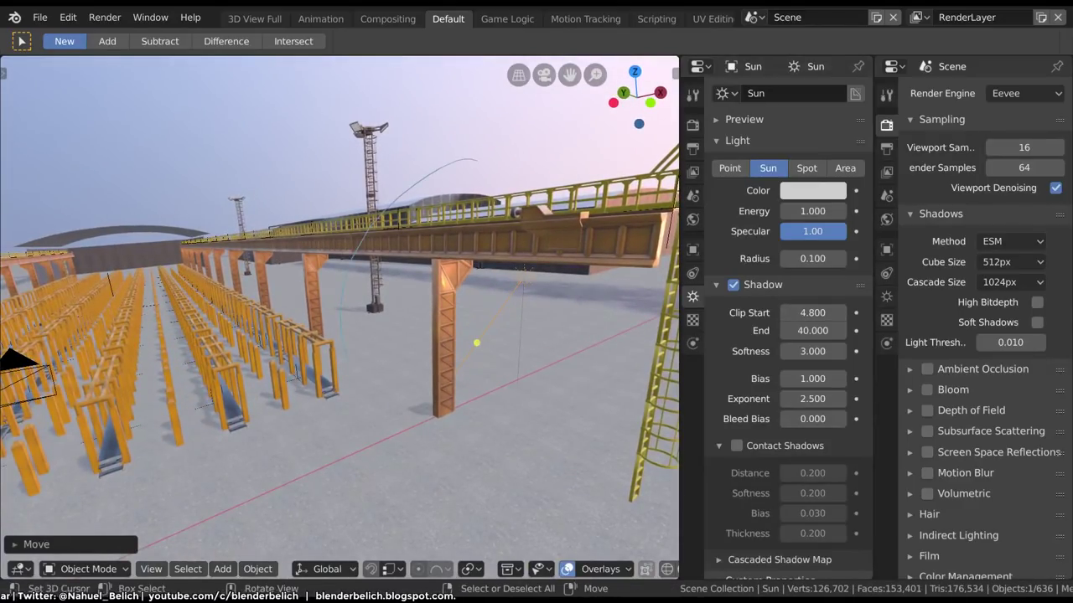
key("d")
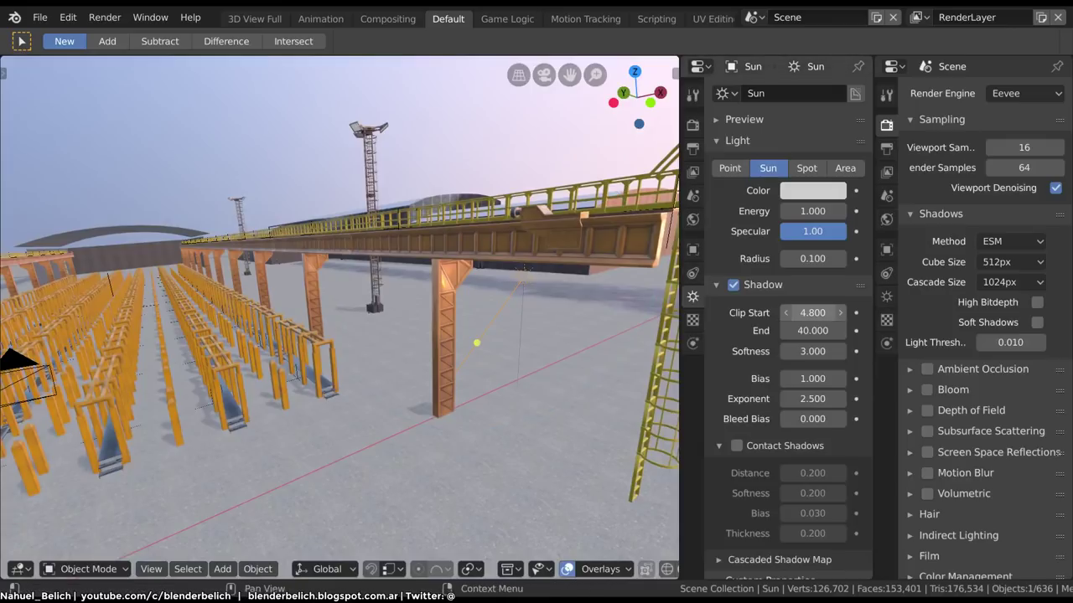
left_click_drag(812, 313, 720, 313)
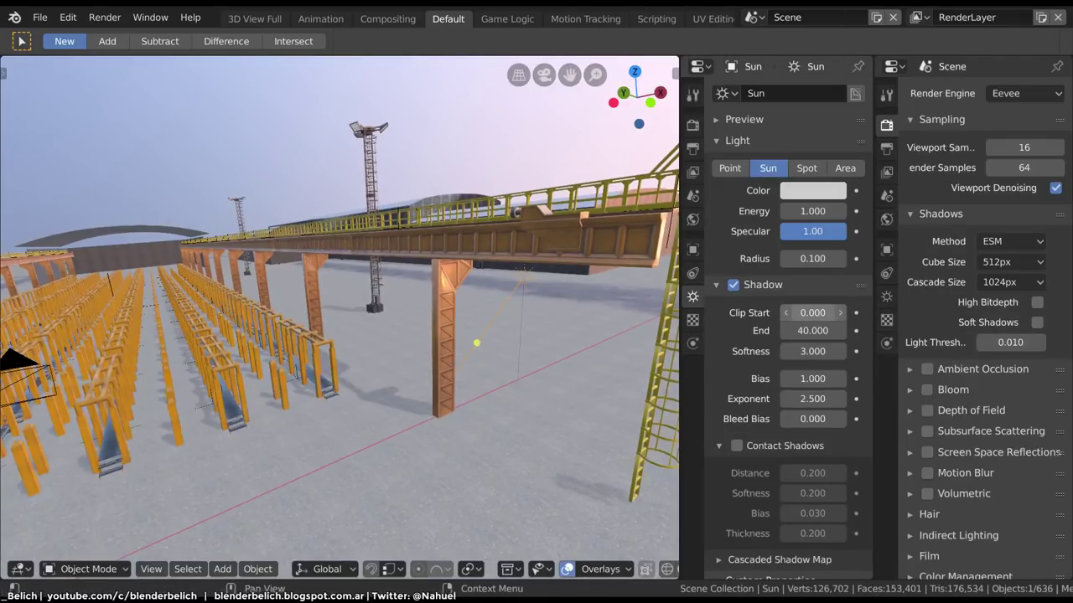
left_click_drag(812, 312, 825, 312)
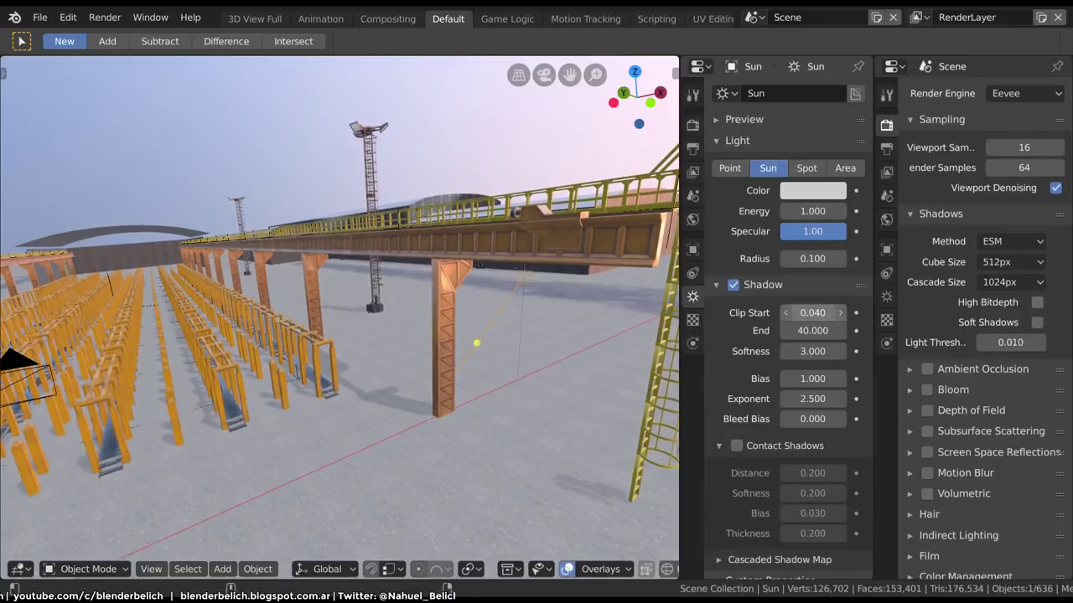
mouse_move(335, 335)
middle_mouse_down()
mouse_move(385, 327)
mouse_move(310, 335)
middle_mouse_up()
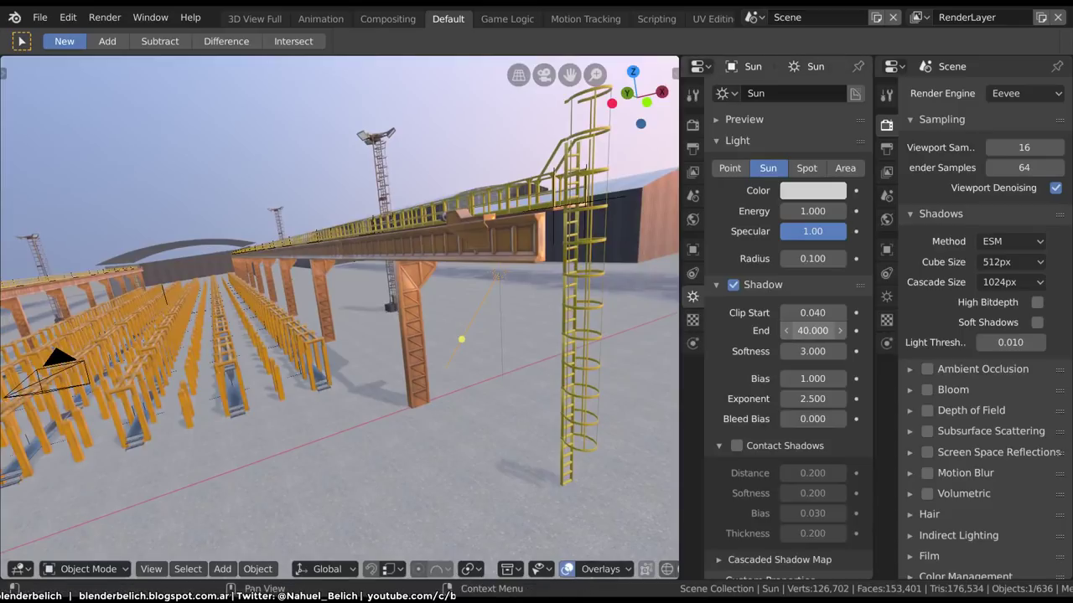
middle_click_drag(335, 335, 369, 302)
mouse_move(383, 361)
middle_mouse_down()
mouse_move(386, 310)
mouse_move(393, 316)
middle_mouse_up()
Reposition the Sun lamp and orbit to a side view of the yard.
key("g")
key("Return")
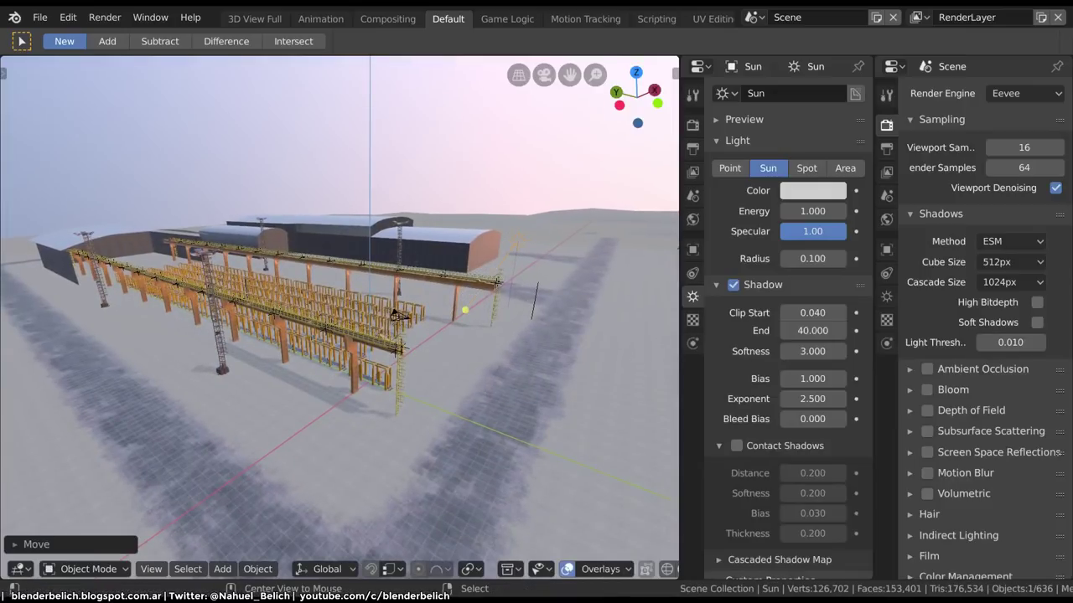
mouse_move(394, 316)
middle_mouse_down()
mouse_move(319, 320)
mouse_move(310, 227)
middle_mouse_up()
middle_click_drag(335, 319, 319, 318)
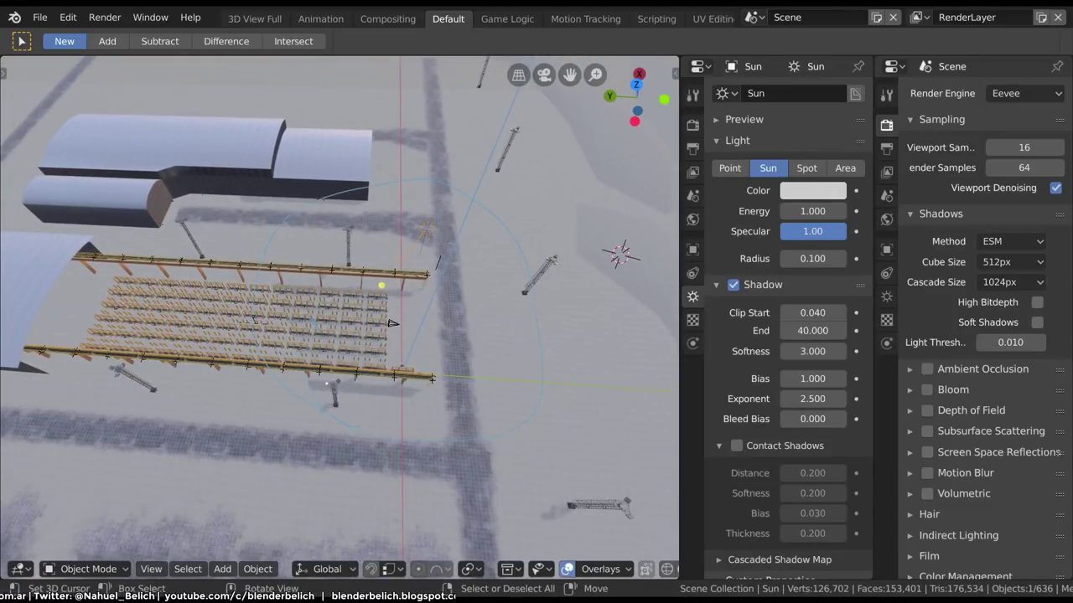
mouse_move(392, 322)
middle_mouse_down()
mouse_move(417, 307)
mouse_move(343, 339)
mouse_move(285, 322)
middle_mouse_up()
key("n")
key("n")
scroll(339, 319, "up", 3)
Move the Sun lamp again and shift its height in two passes.
key("g")
key("Return")
middle_click_drag(335, 293, 360, 277)
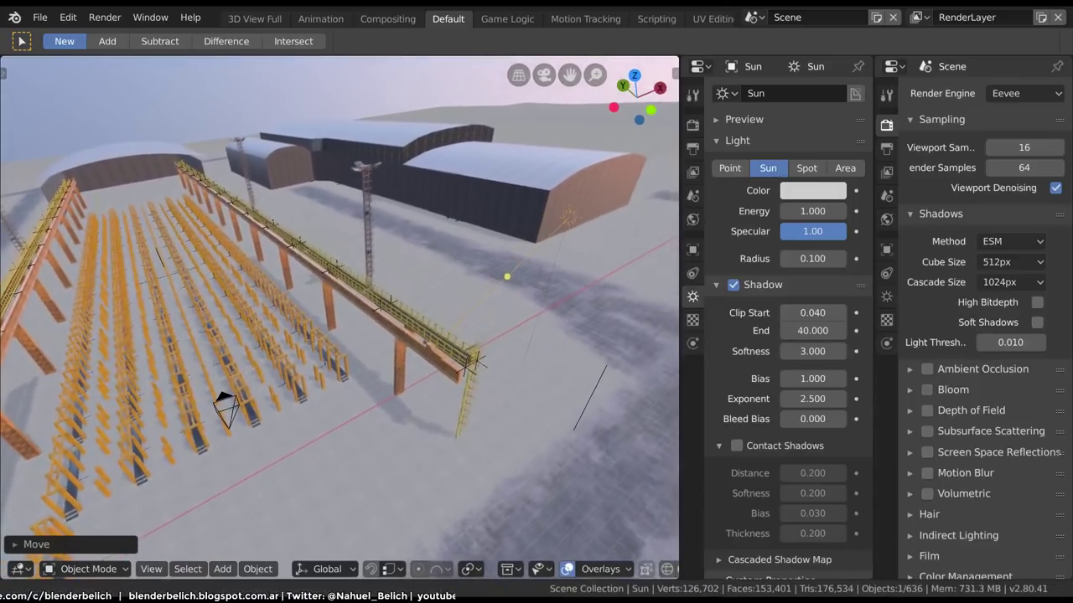
key("g")
key("shift+z")
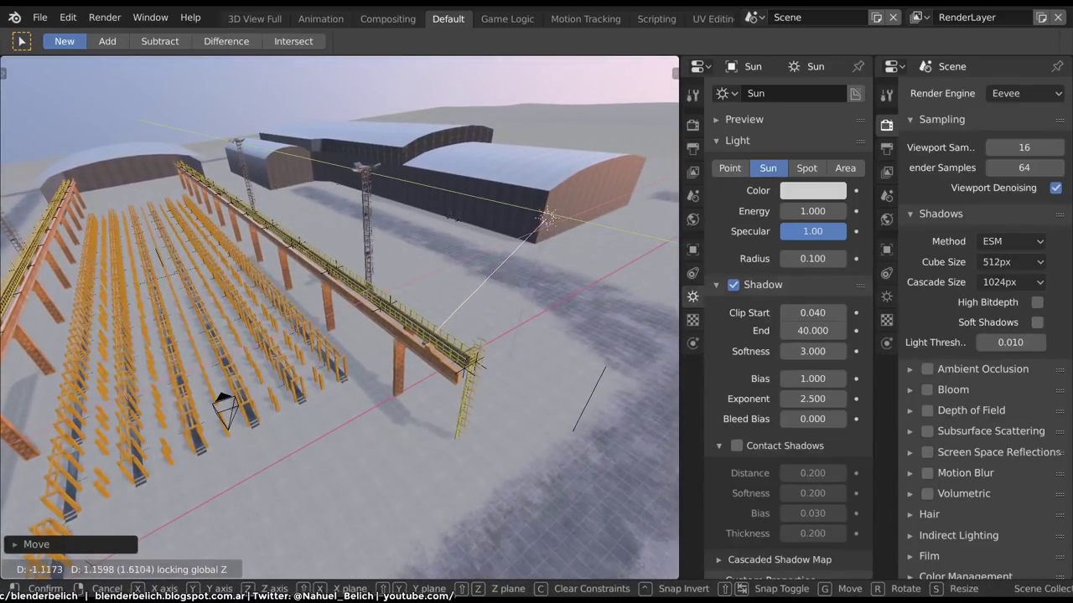
key("Return")
key("g")
key("shift+z")
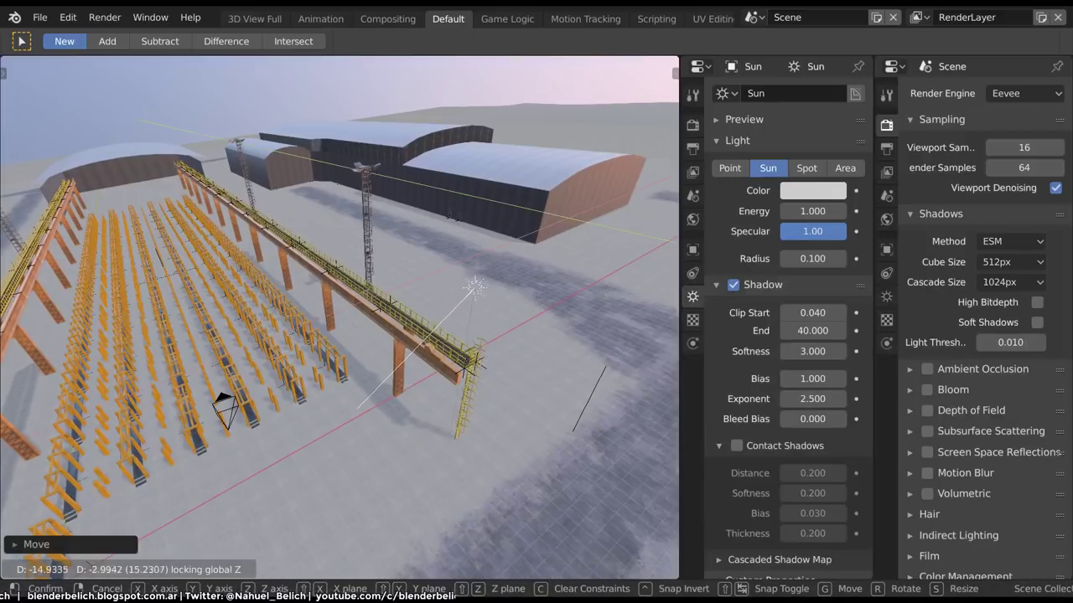
key("Return")
Rotate the Sun lamp and lower it 1.87 units along Z near ground level.
key("r")
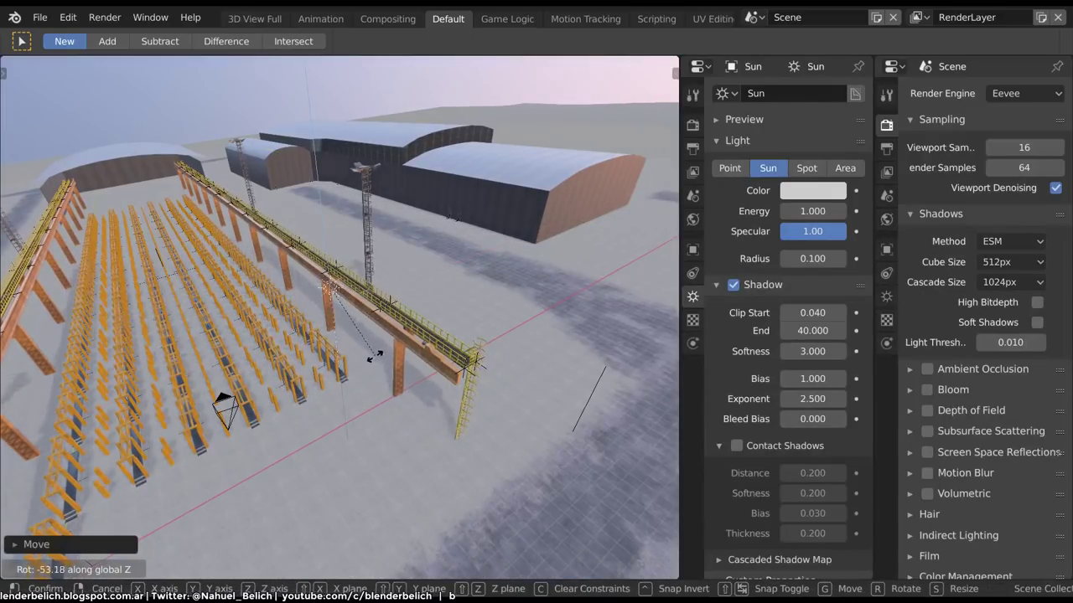
key("Return")
key("g")
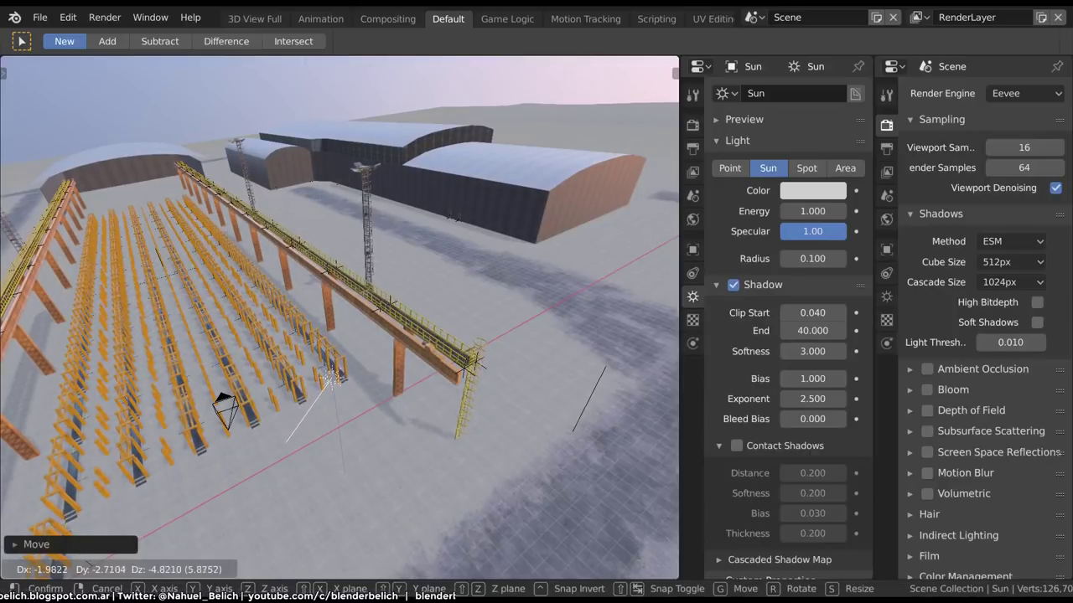
key("Return")
mouse_move(335, 352)
middle_mouse_down()
mouse_move(335, 310)
mouse_move(356, 401)
middle_mouse_up()
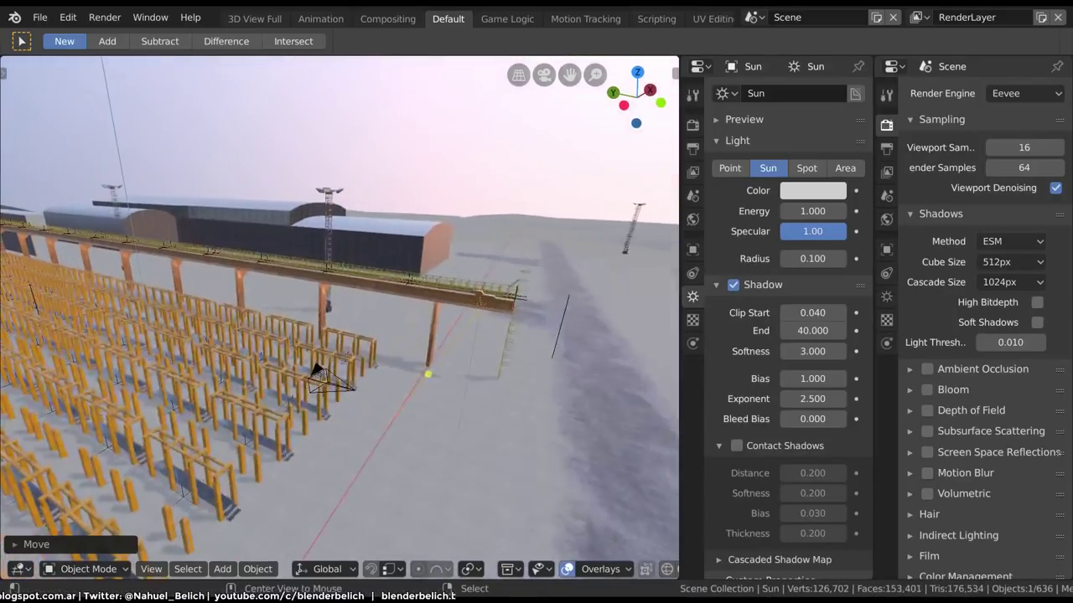
key("g")
key("z")
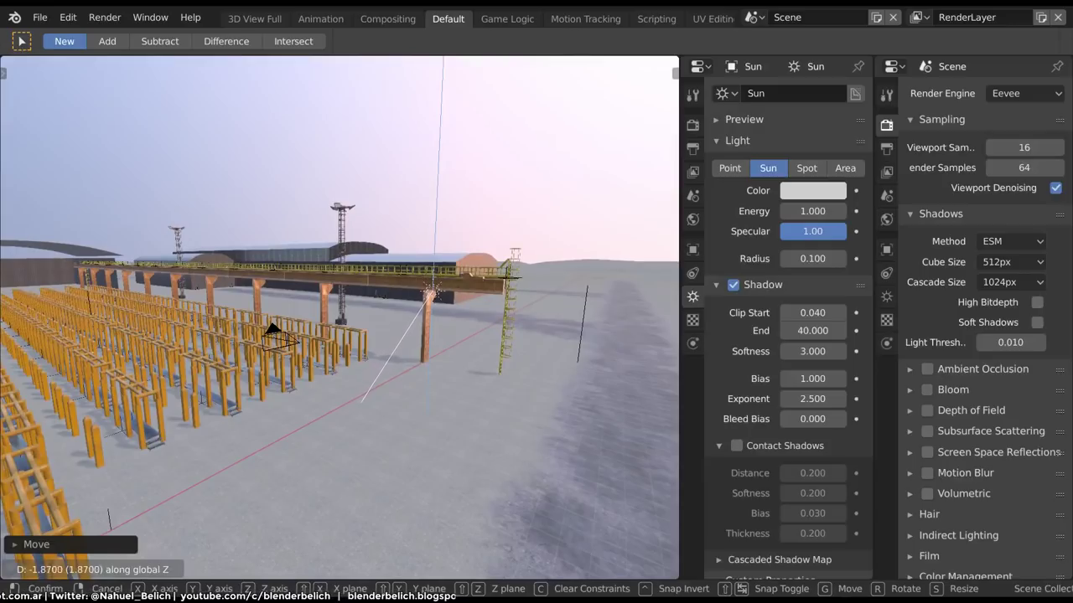
key("Return")
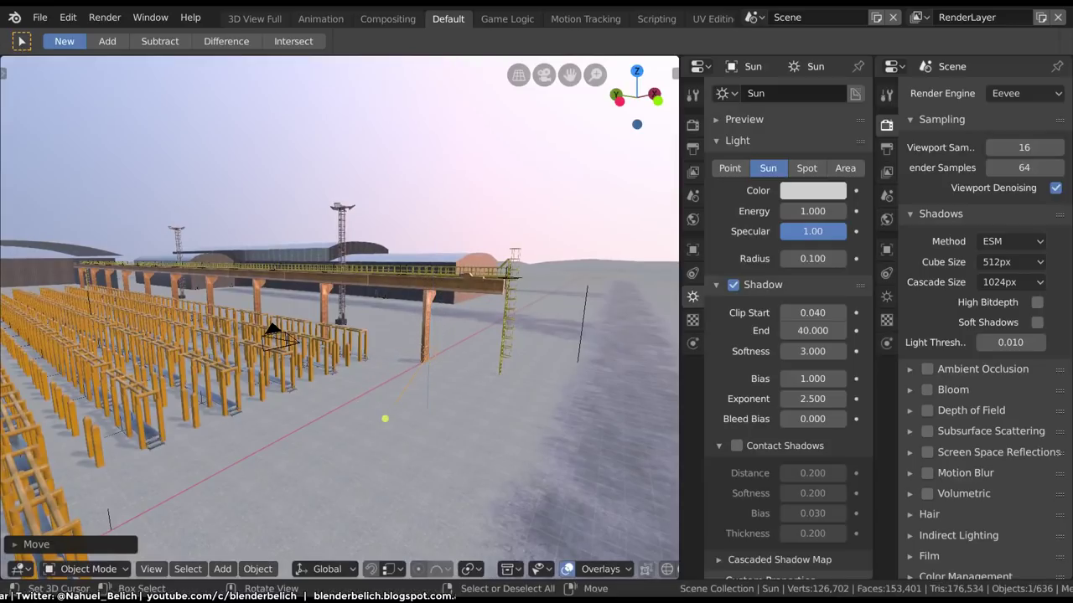
middle_click_drag(411, 358, 354, 436)
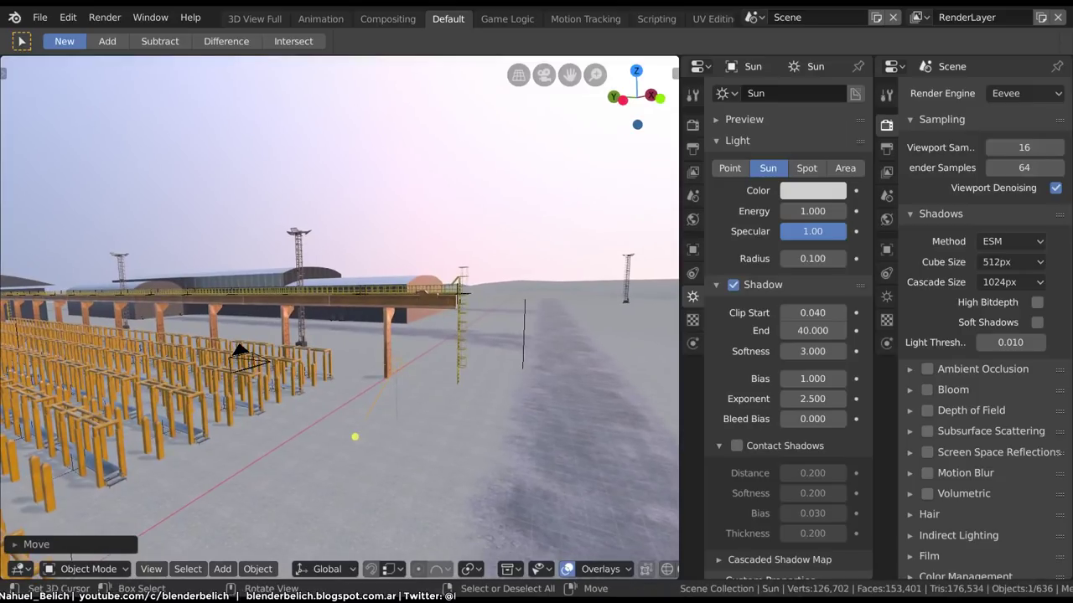
left_click(356, 436)
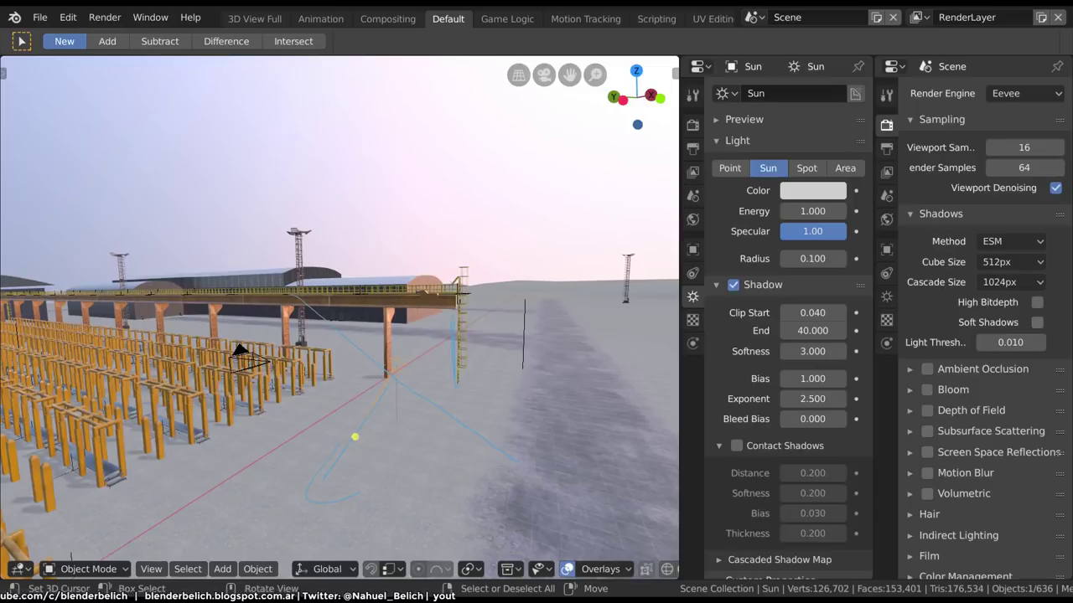
Change the annotation layer colour to bright green.
key("n")
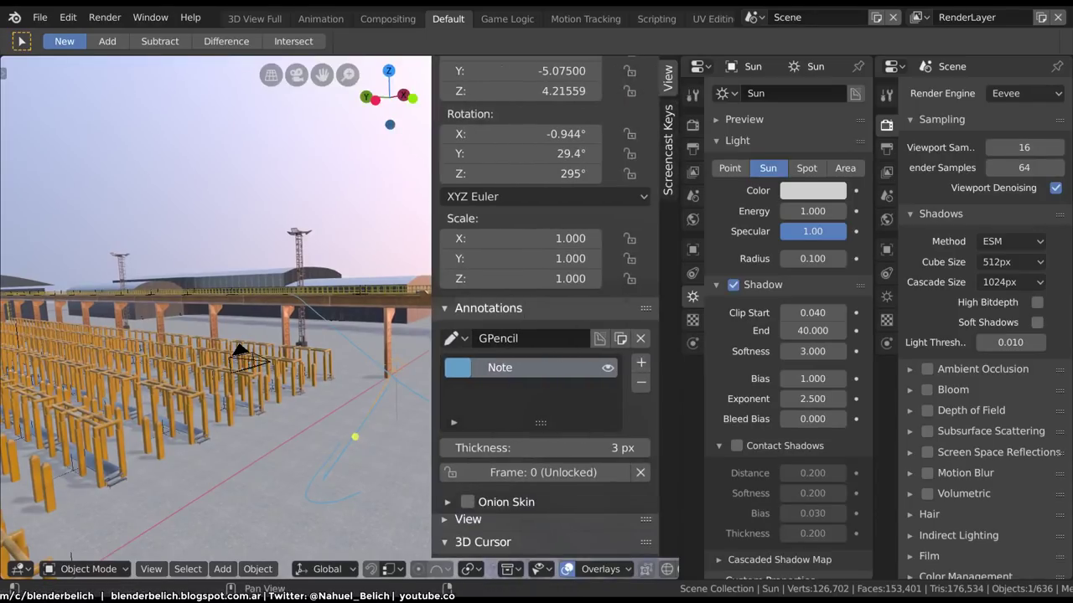
left_click(458, 367)
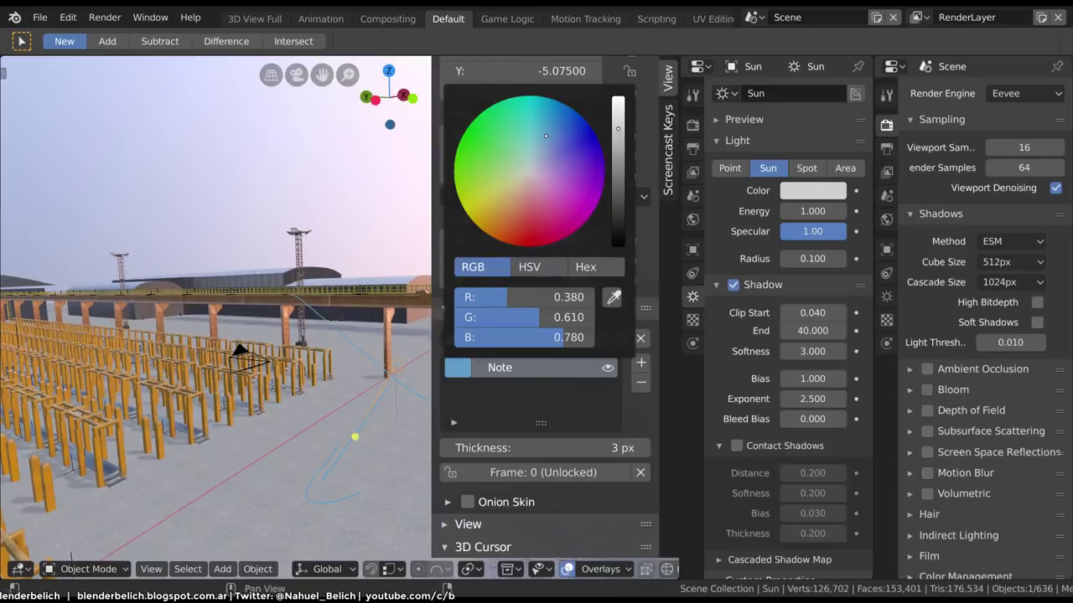
left_click_drag(520, 297, 470, 316)
mouse_move(553, 337)
left_mouse_down()
mouse_move(503, 336)
mouse_move(570, 336)
left_mouse_up()
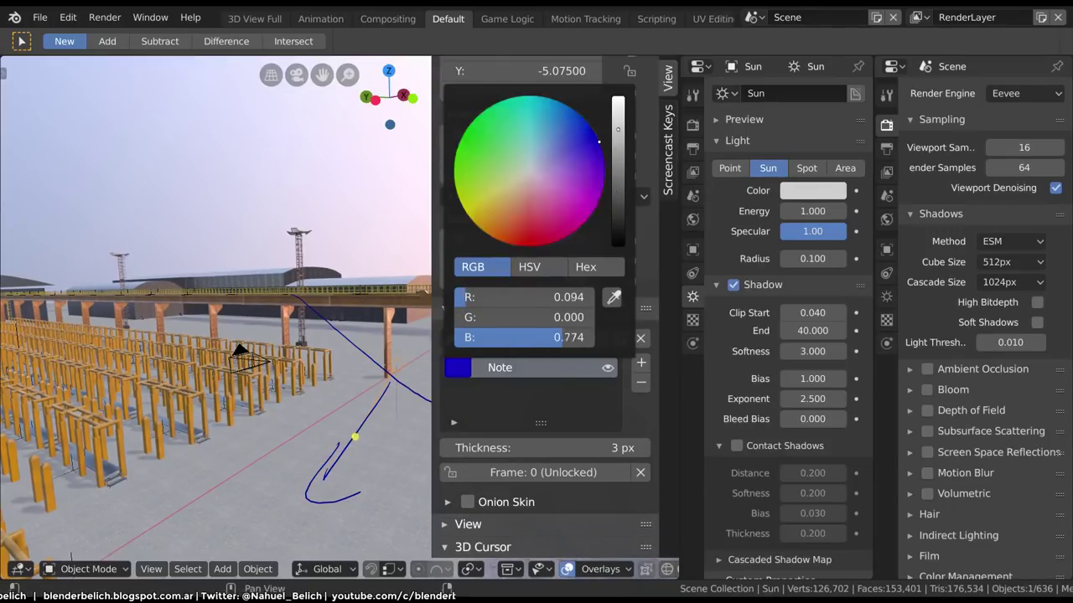
left_click_drag(463, 297, 594, 316)
left_click_drag(591, 337, 494, 337)
key("n")
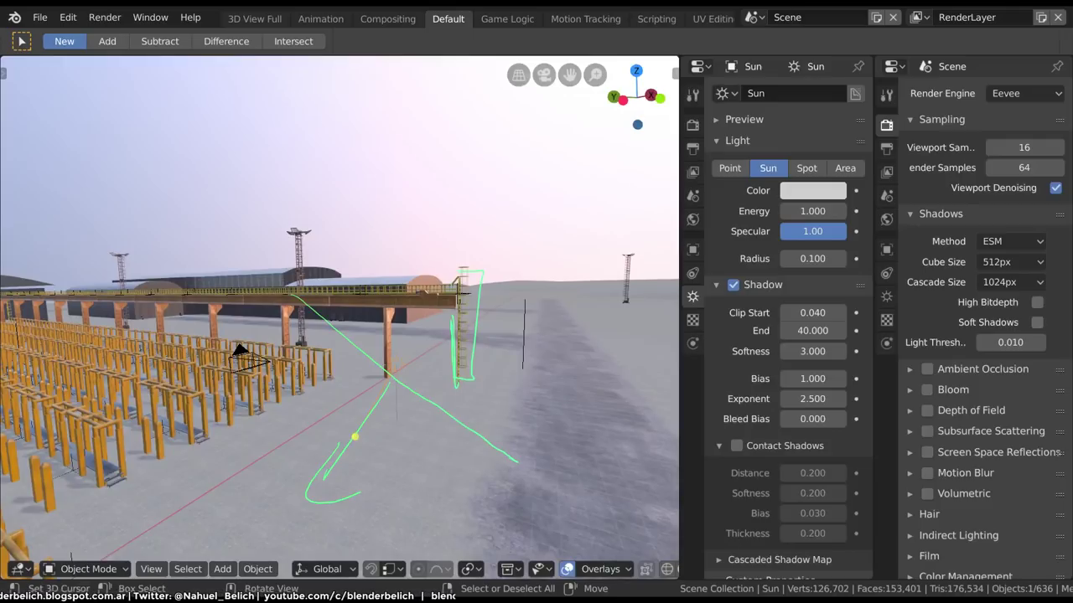
Circle the ladder tower with a green note and nudge the Sun lamp slightly.
left_click_drag(463, 285, 466, 332)
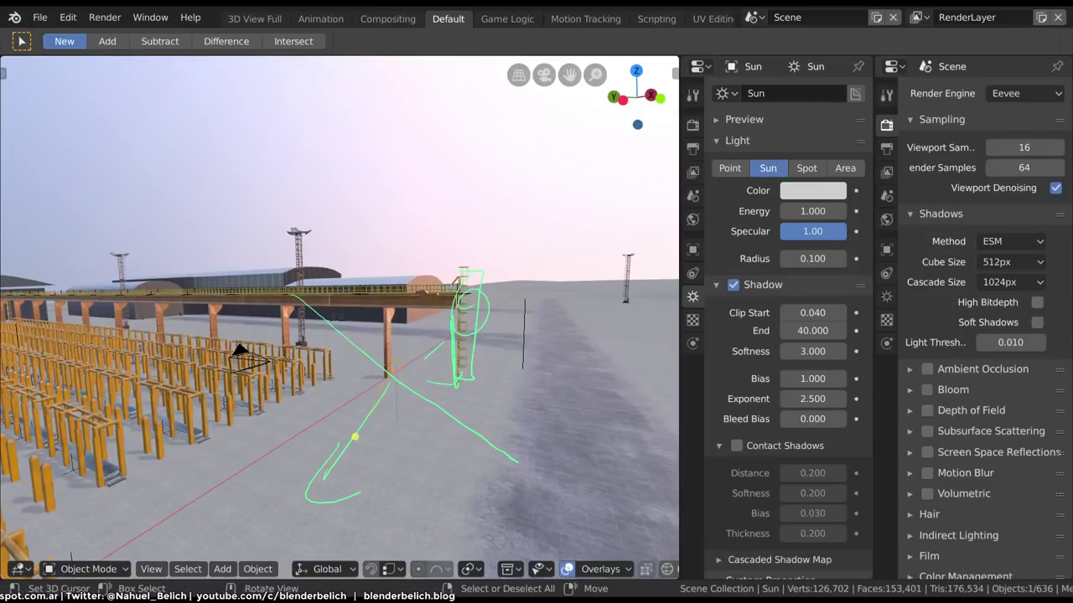
left_click(394, 394)
left_click(394, 368)
key("g")
key("z")
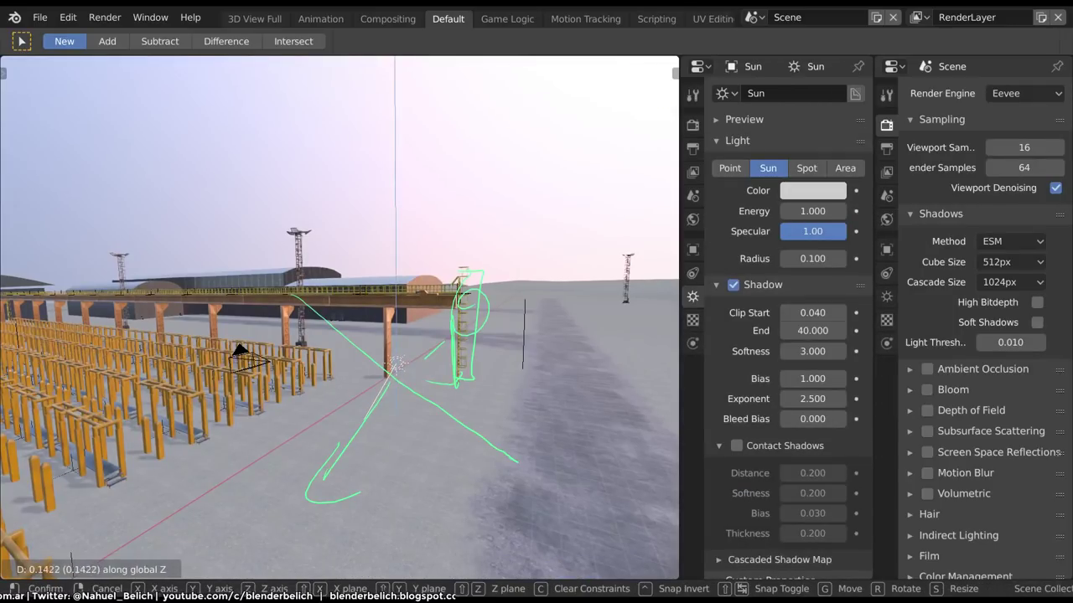
key("z")
key("z")
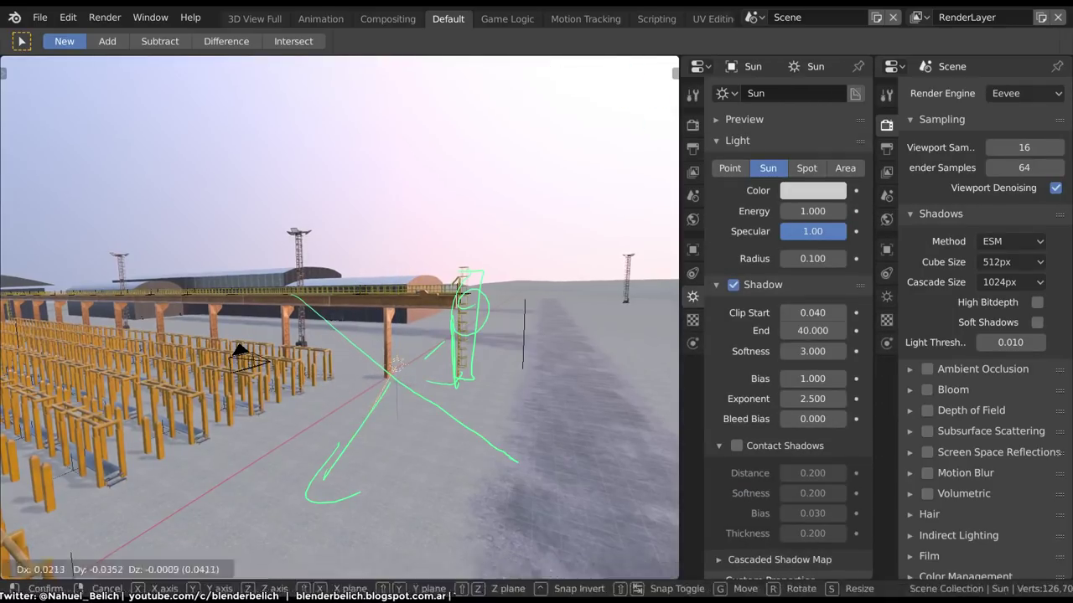
key("Return")
mouse_move(393, 365)
middle_mouse_down()
mouse_move(352, 277)
mouse_move(335, 301)
middle_mouse_up()
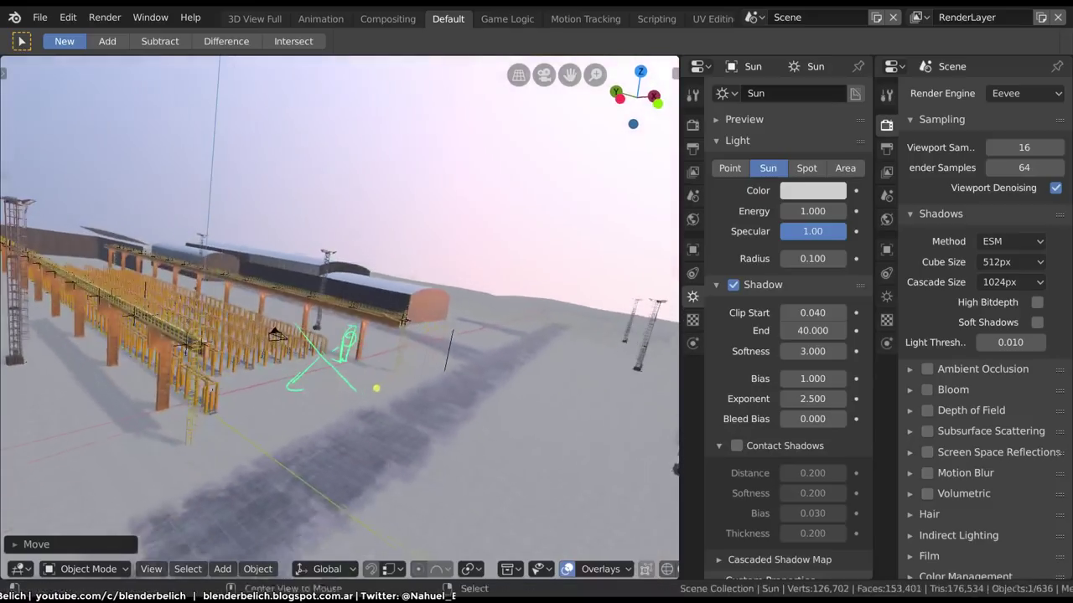
Delete the green Note annotation layer.
middle_click_drag(335, 302, 381, 339)
key("n")
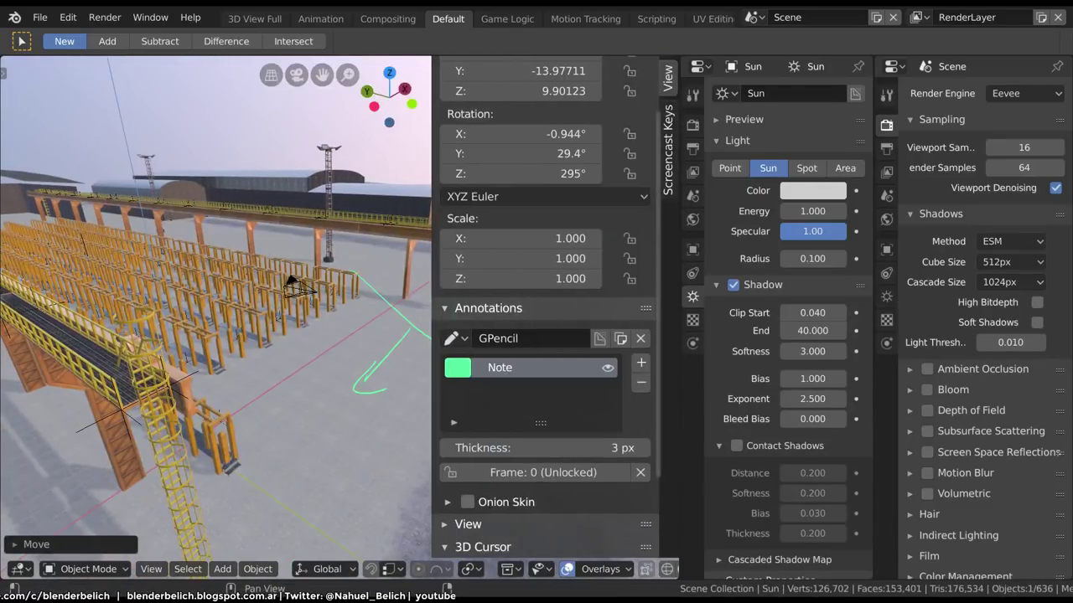
left_click(641, 383)
key("n")
Move the Sun lamp 3.2132 along Z and raise its shadow End from 40 to 124.9.
middle_click_drag(339, 310, 377, 297)
middle_click_drag(379, 344, 411, 385)
key("g")
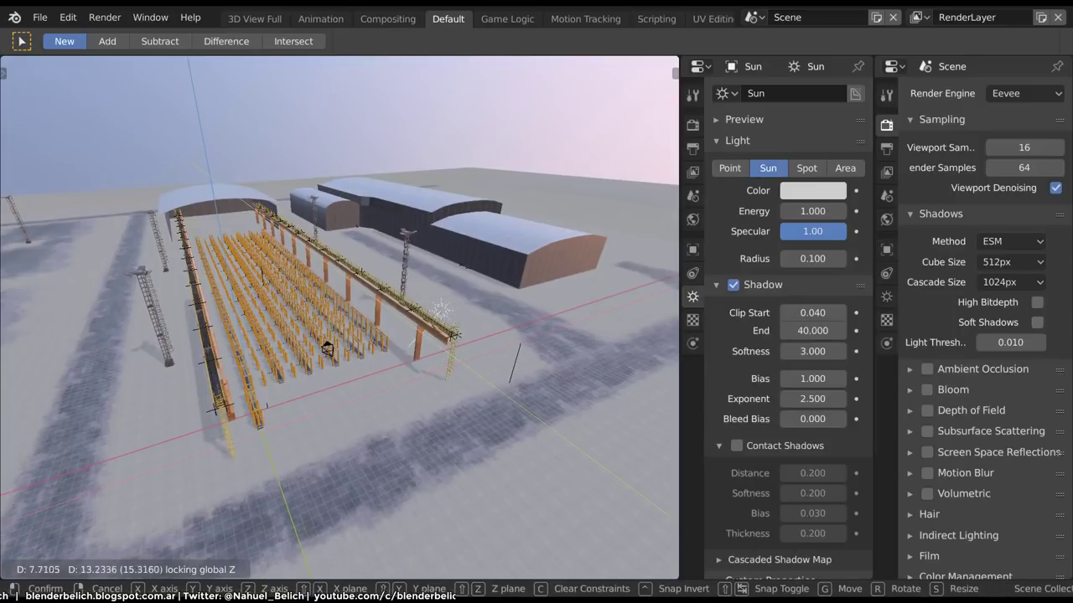
left_click(444, 319)
mouse_move(444, 319)
middle_mouse_down()
mouse_move(469, 302)
mouse_move(429, 265)
mouse_move(436, 276)
middle_mouse_up()
key("g")
key("z")
left_click(429, 265)
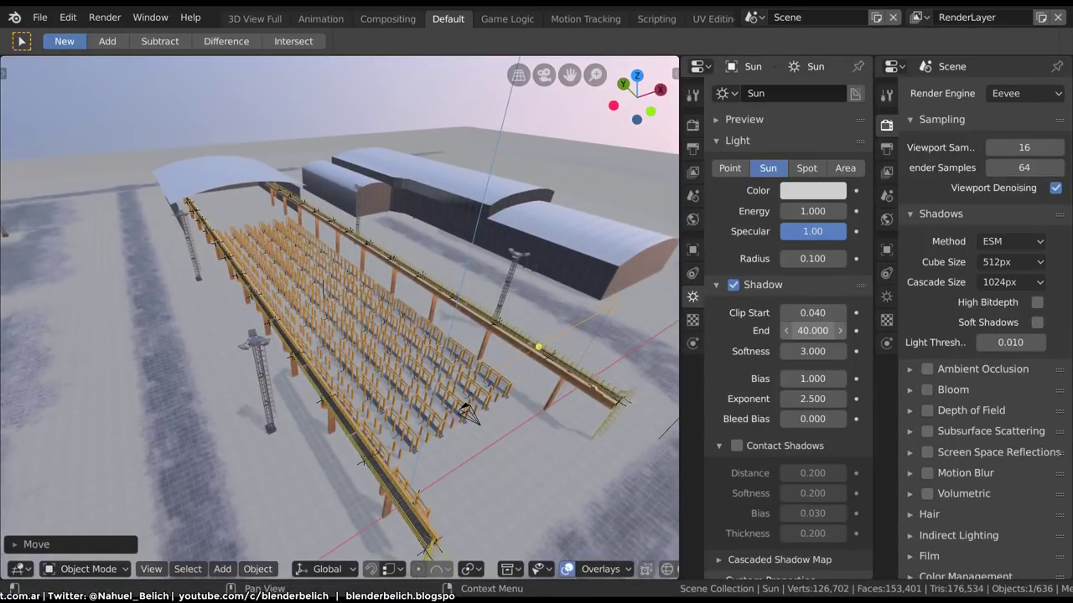
left_click_drag(812, 330, 825, 330)
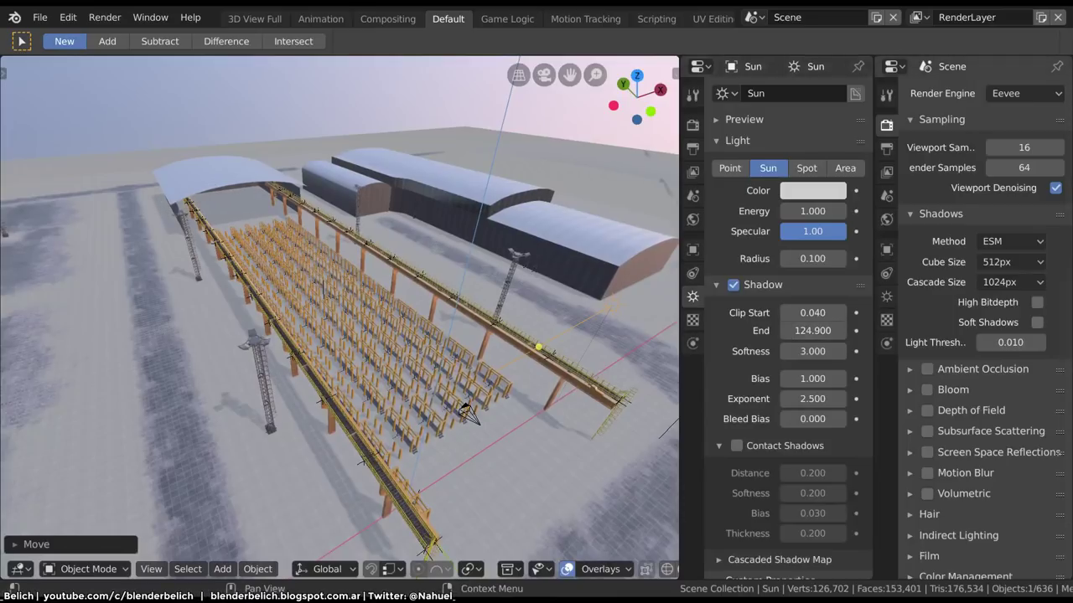
Set the Sun's shadow End distance to 250.
left_click(812, 331)
type("1")
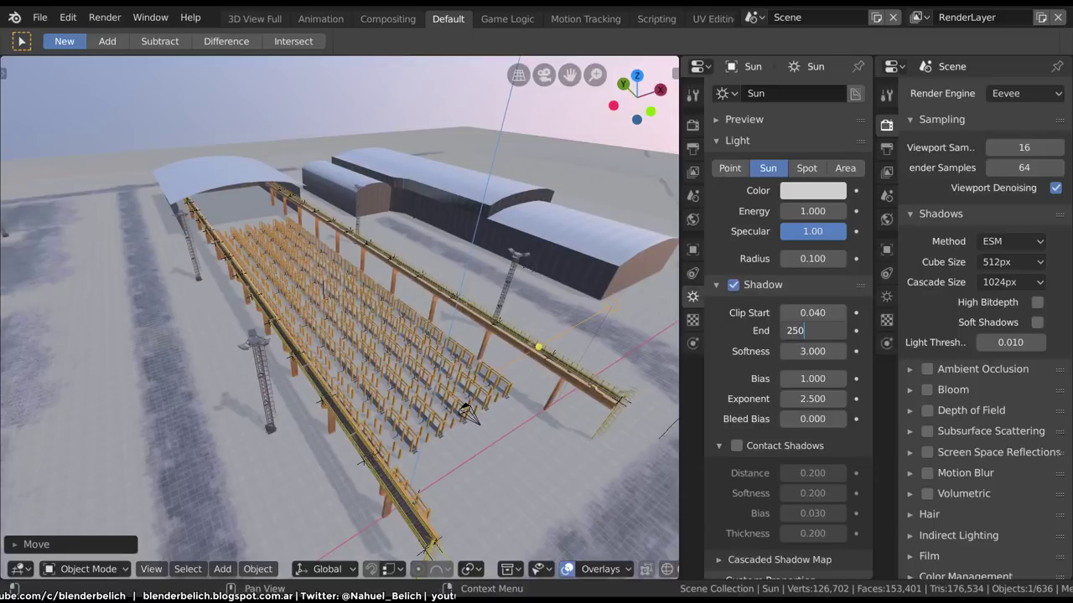
key("Return")
scroll(339, 318, "down", 5)
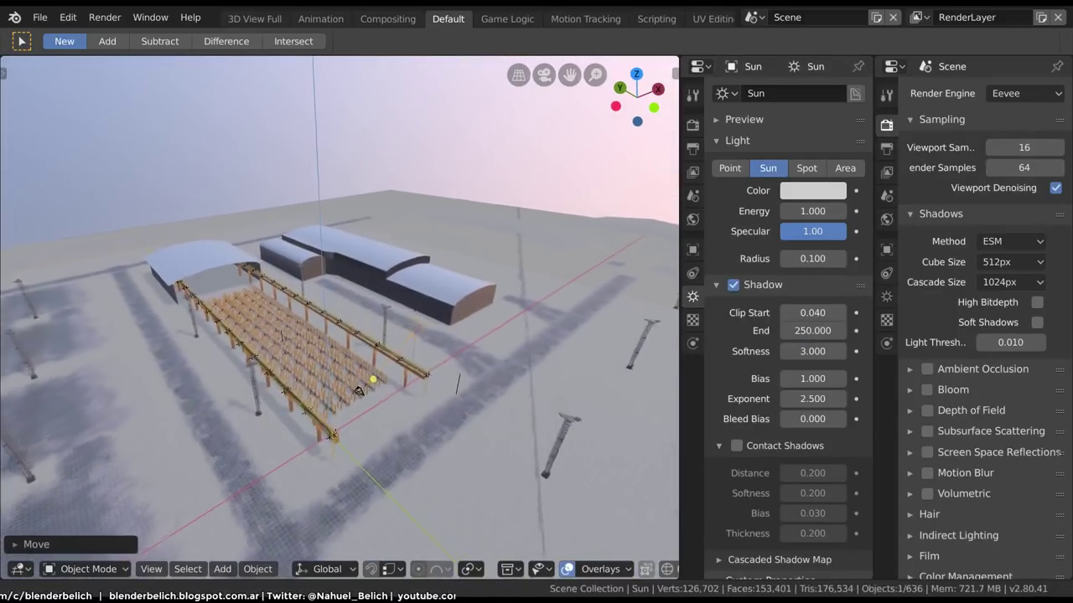
Orbit around the site to inspect the long grandstand shadows from a closer, lower angle.
middle_click_drag(359, 391, 364, 384)
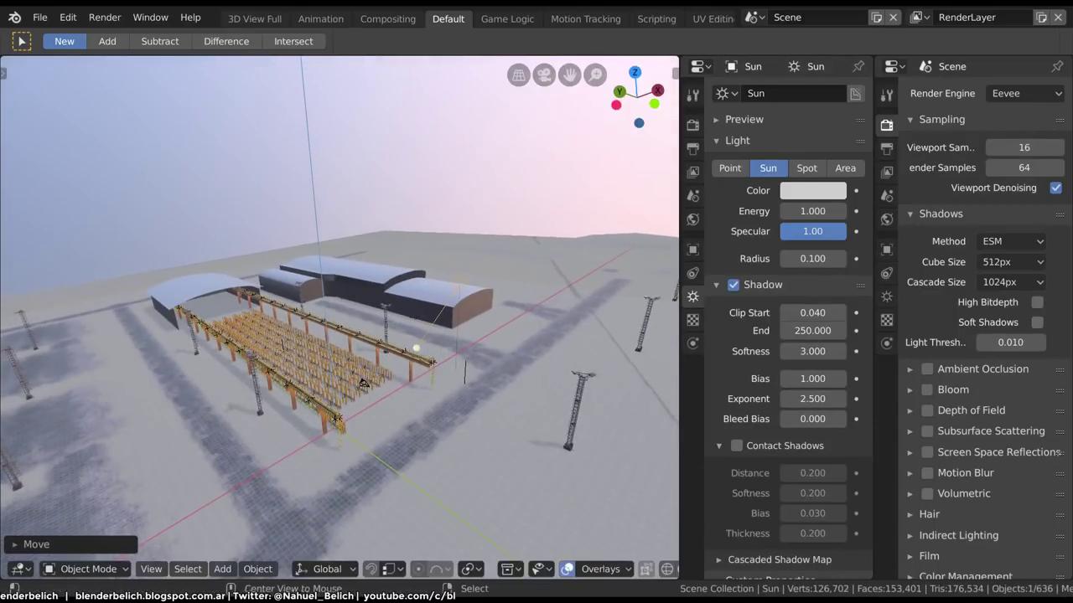
middle_click_drag(503, 419, 620, 476)
scroll(620, 476, "up", 2)
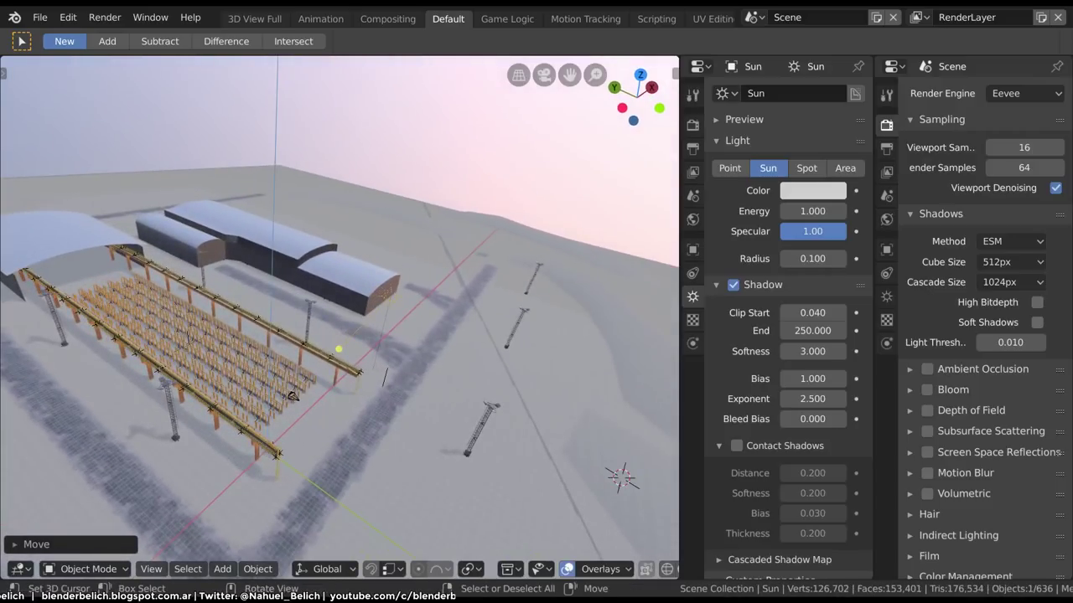
middle_click_drag(335, 377, 285, 369)
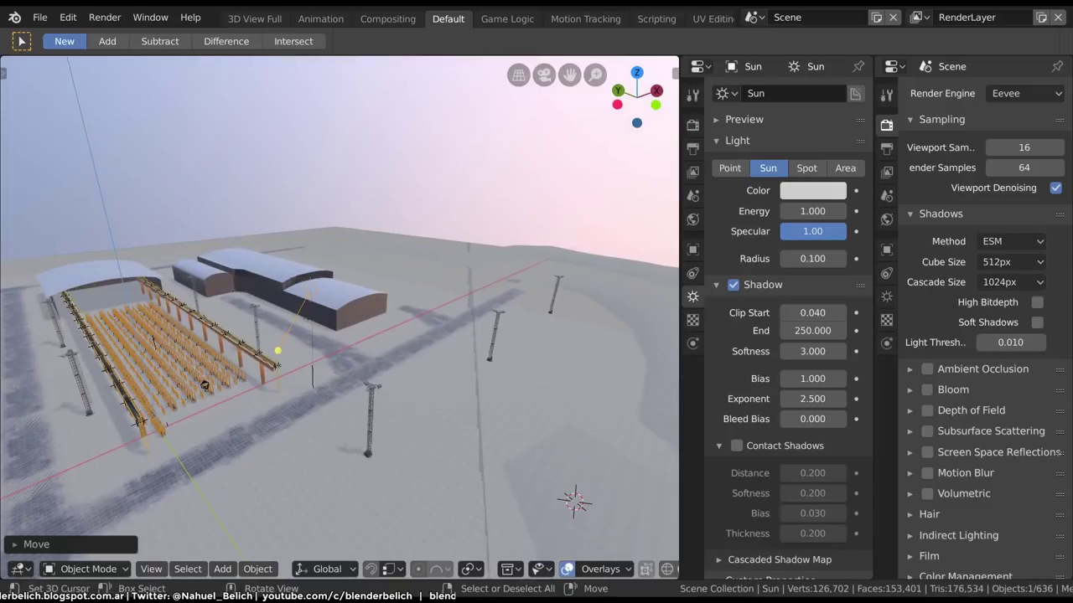
middle_click_drag(204, 384, 227, 394)
key("g")
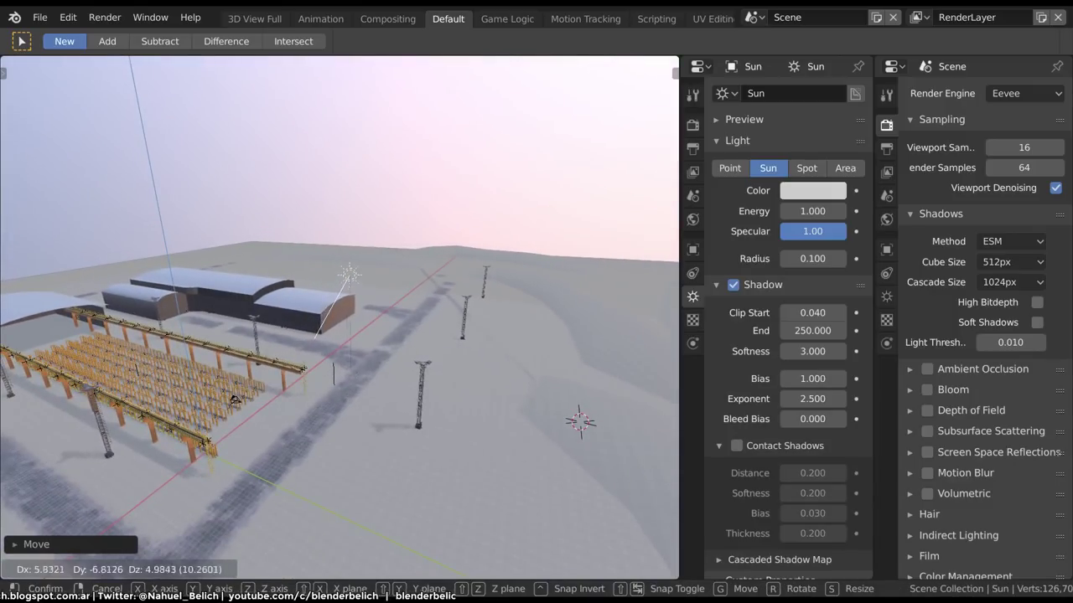
key("Escape")
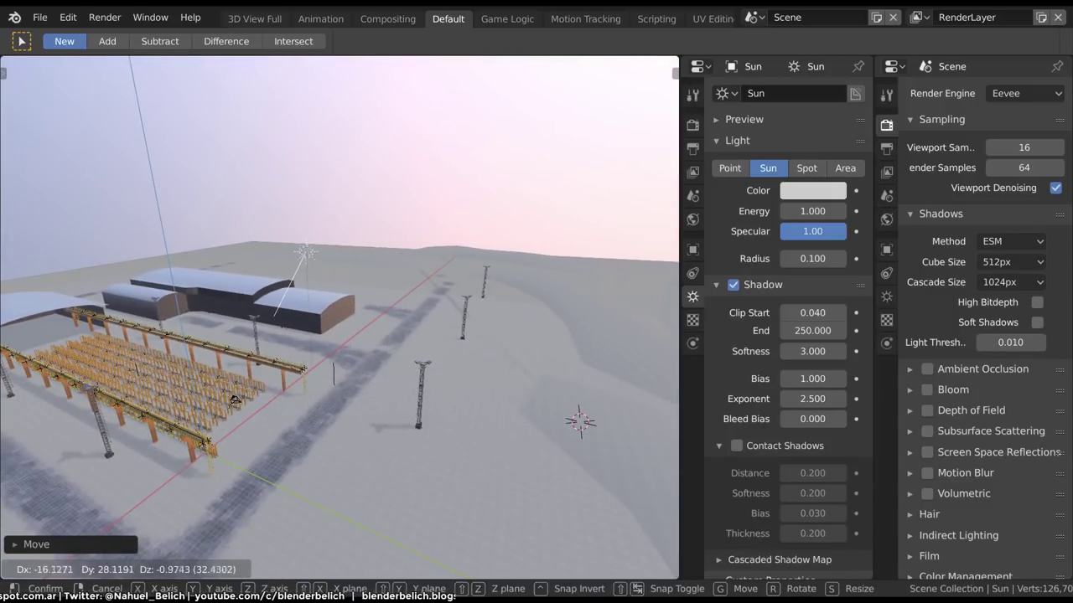
mouse_move(235, 400)
middle_mouse_down()
mouse_move(559, 270)
mouse_move(438, 321)
middle_mouse_up()
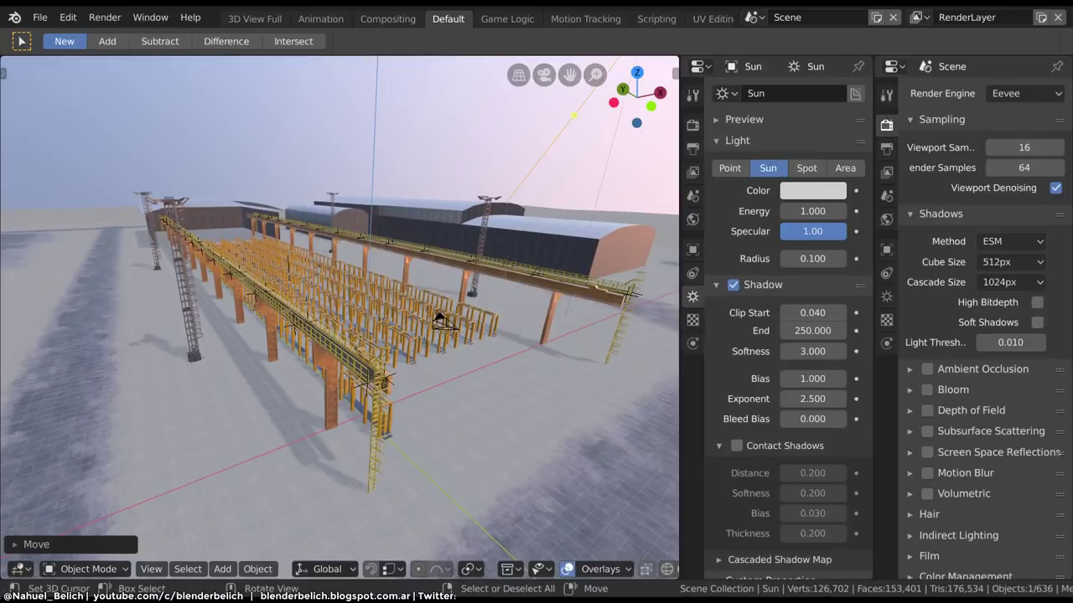
Collapse Contact Shadows and expand the Sun's Cascaded Shadow Map panel (Count 4, Max Distance 1000).
scroll(340, 318, "up", 2)
scroll(339, 319, "up", 2)
scroll(339, 318, "up", 1)
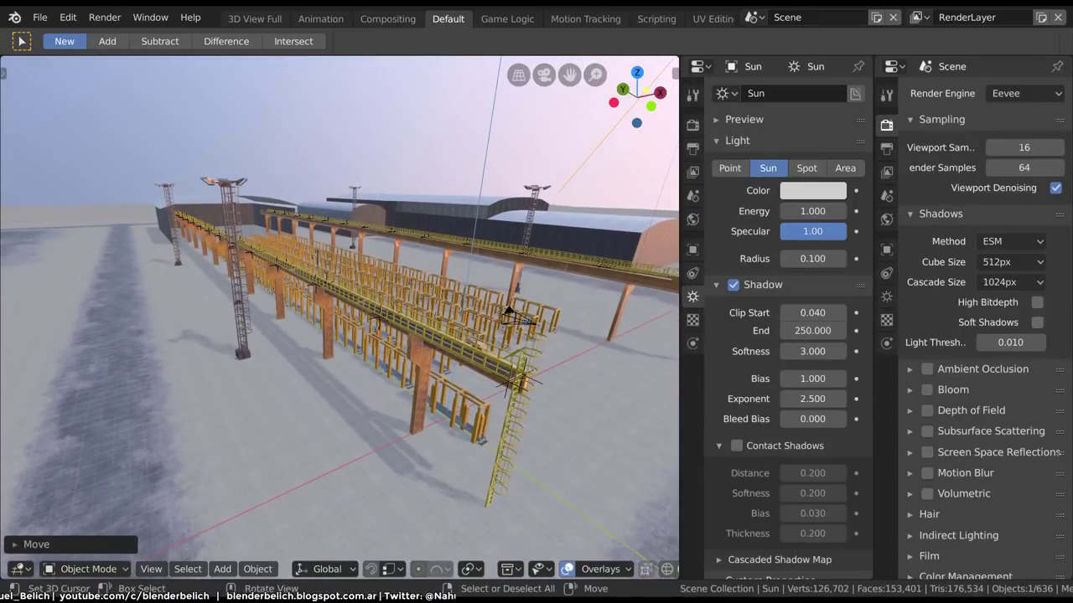
scroll(788, 329, "down", 1)
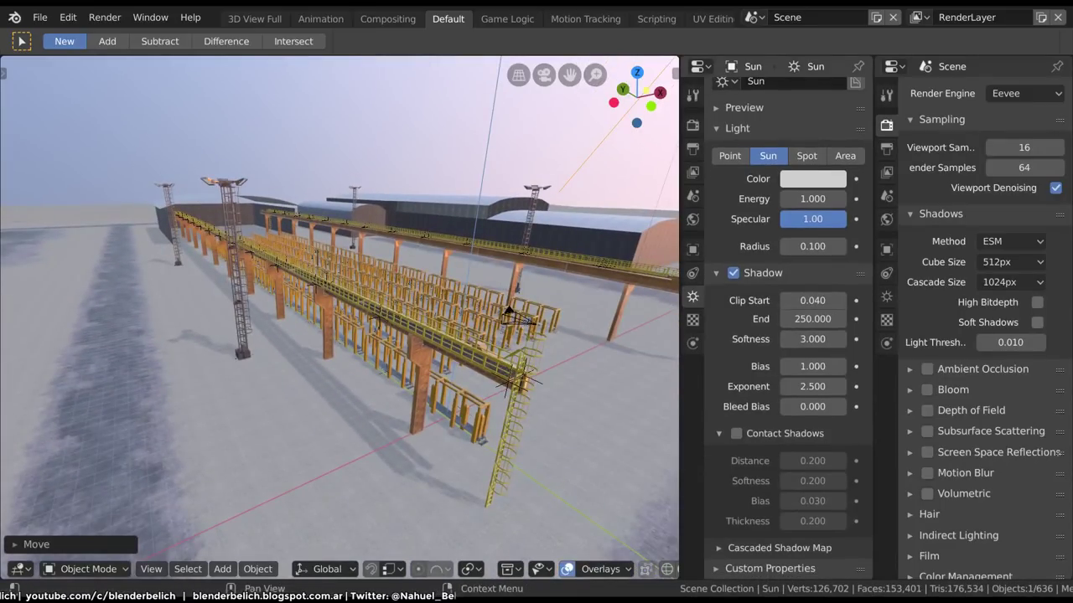
left_click(754, 433)
left_click(754, 454)
scroll(754, 457, "up", 1)
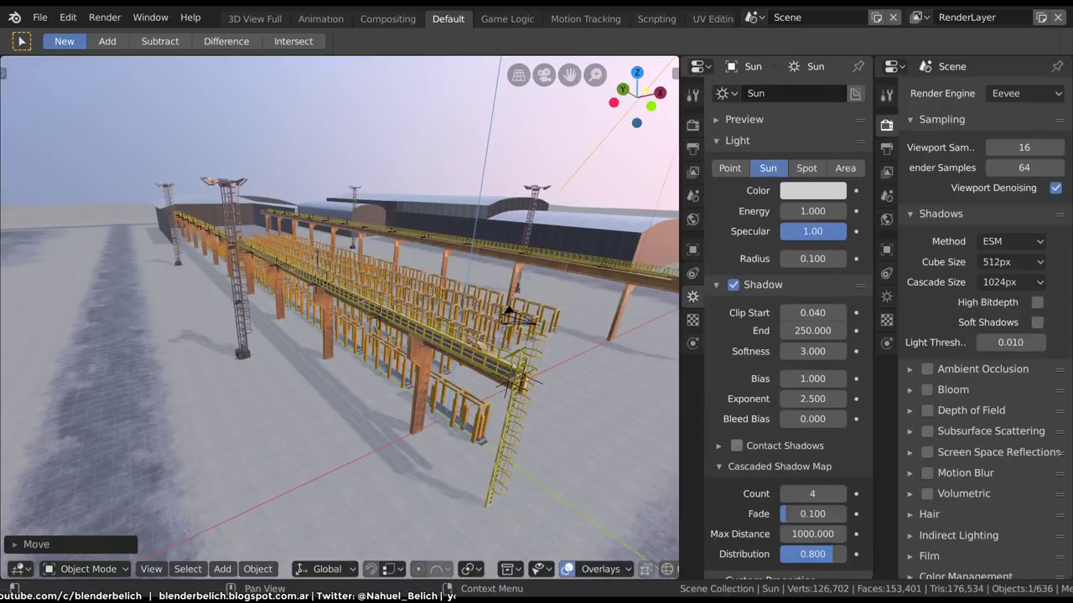
left_click(779, 466)
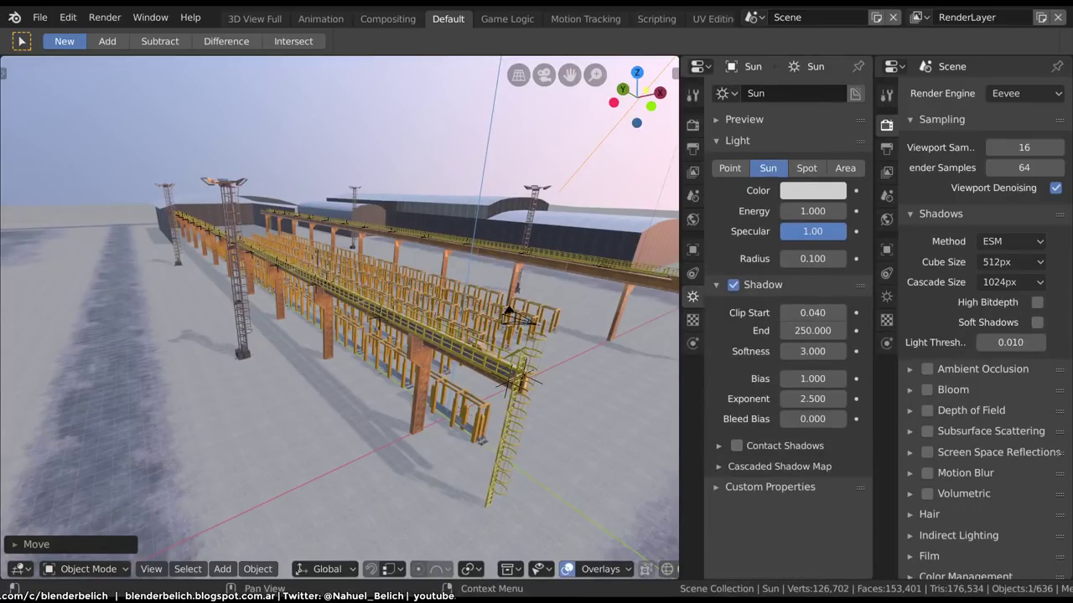
left_click(780, 466)
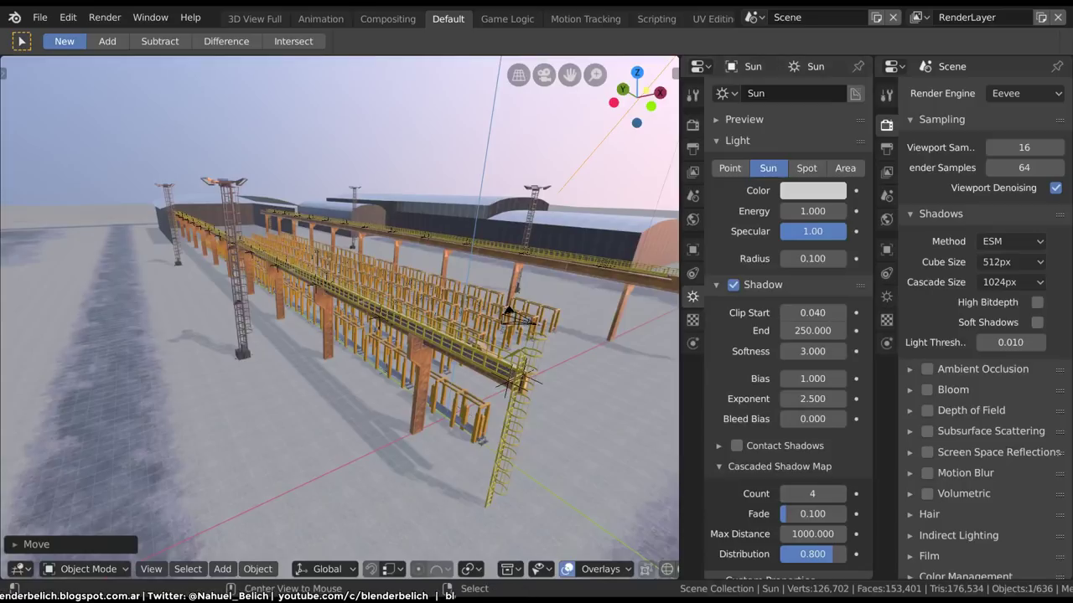
Fly into the yard, set cascade Max Distance to 32.8, and place the 3D cursor on the ground.
key("shift+grave")
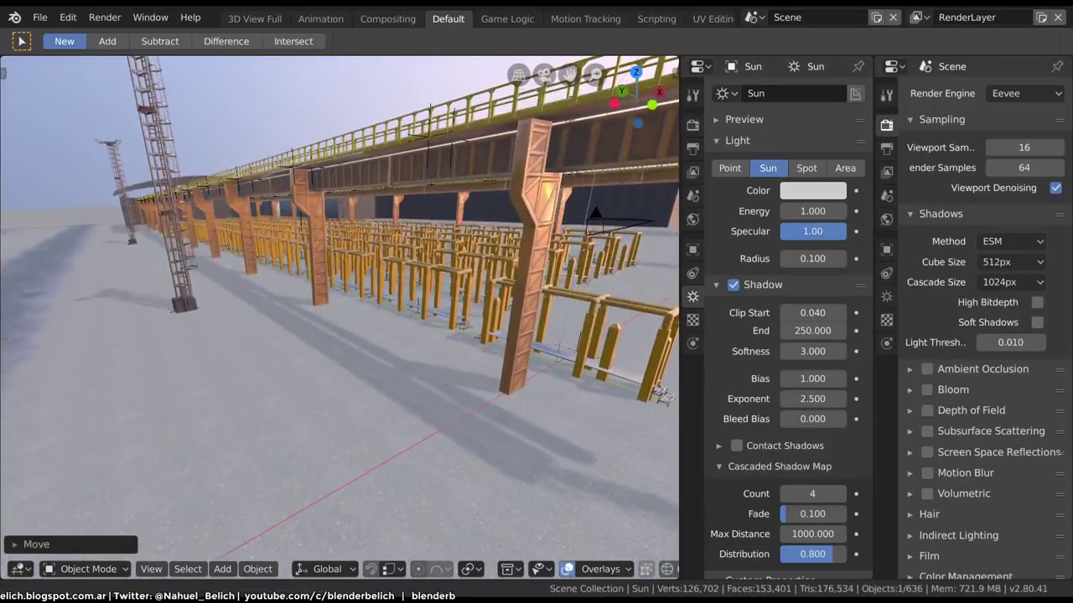
key("Return")
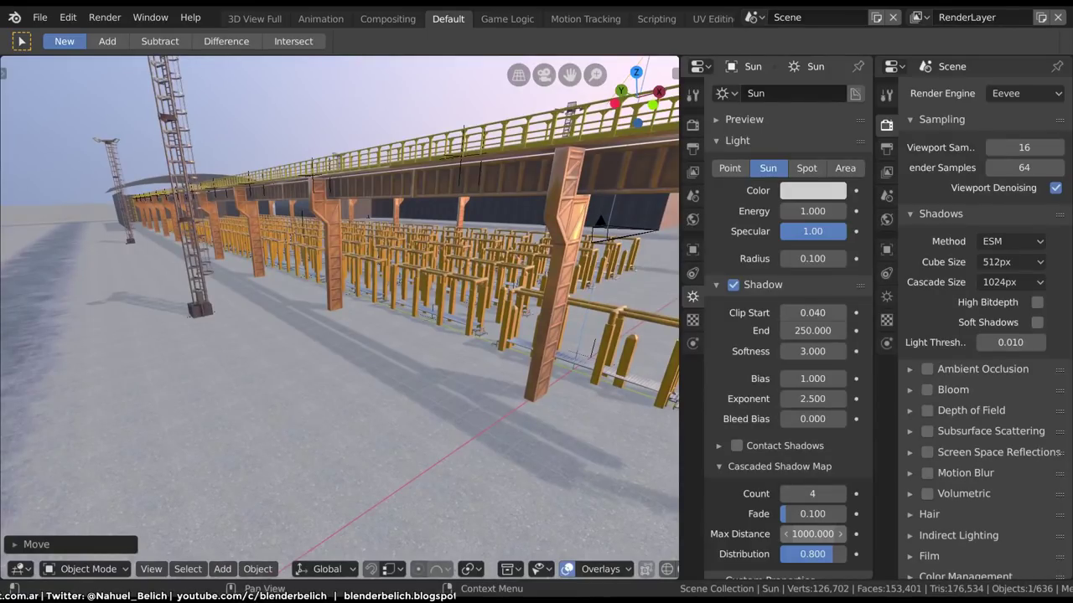
double_click(812, 534)
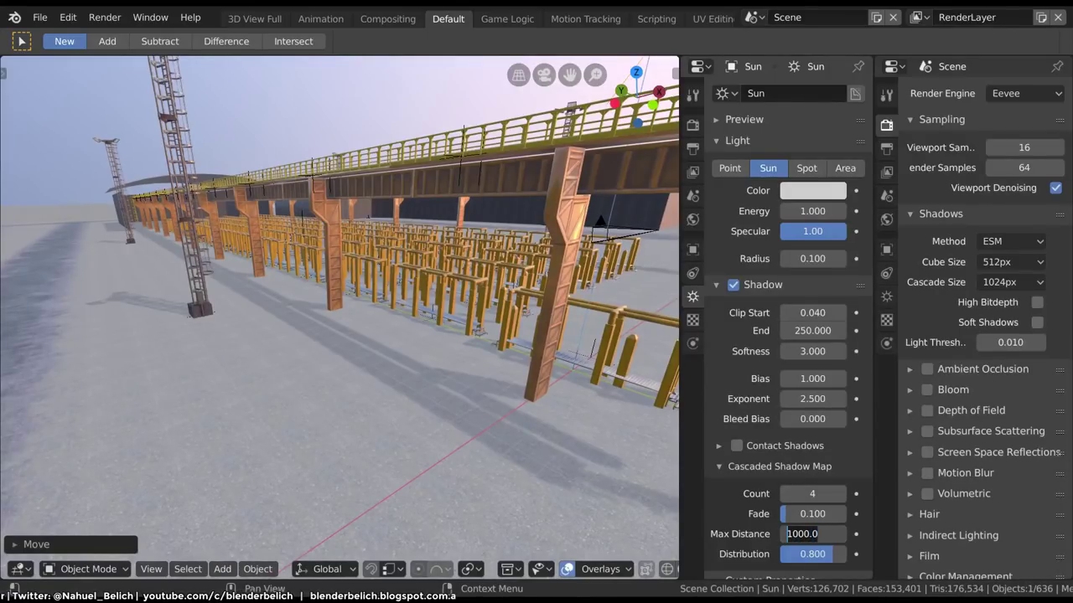
type("50")
key("Return")
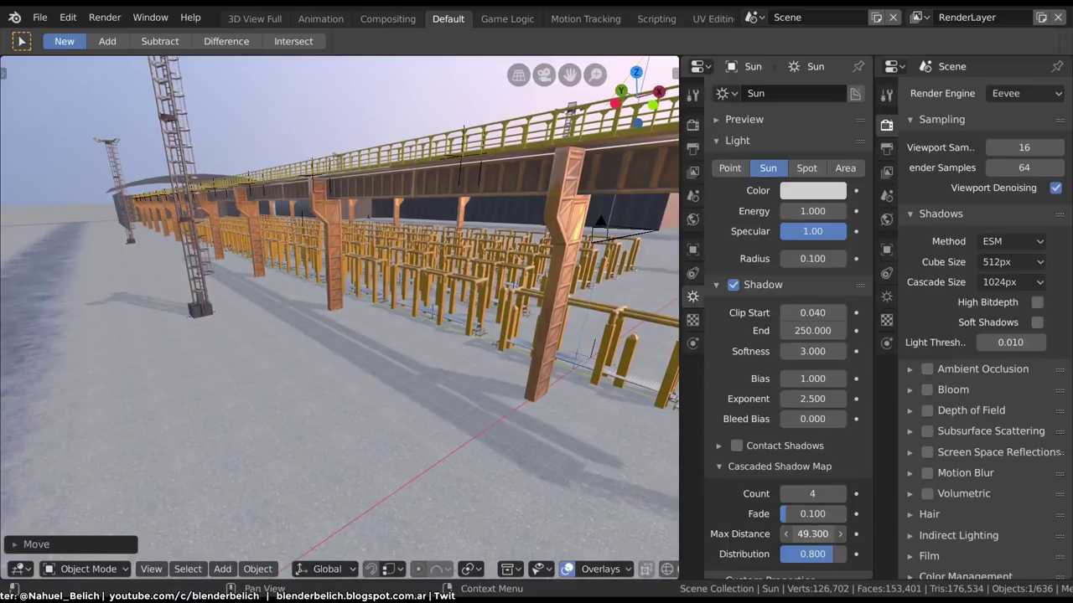
left_click_drag(812, 534, 637, 533)
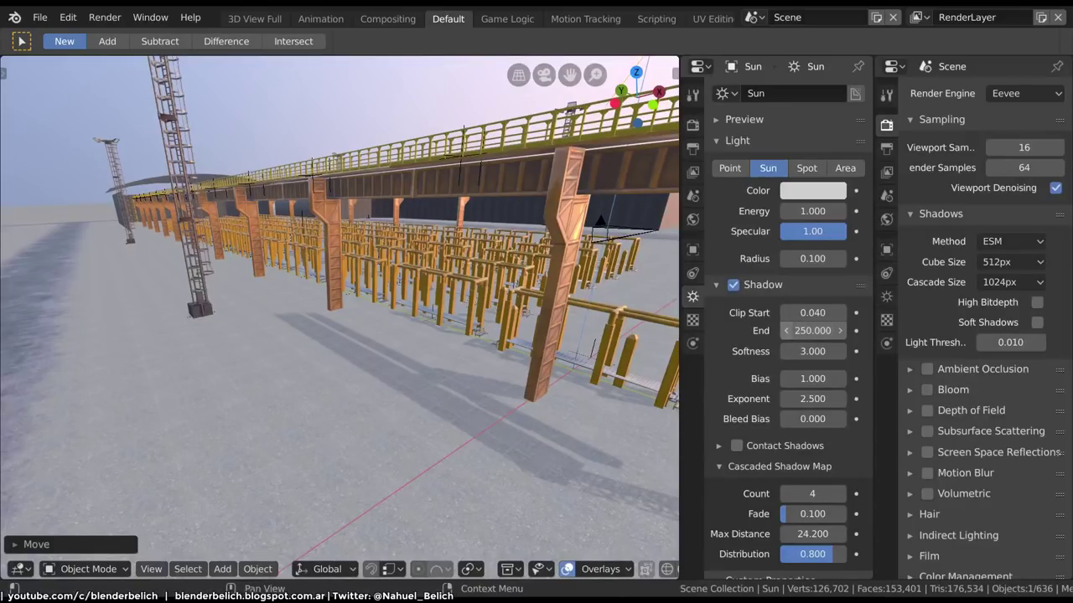
mouse_move(812, 534)
left_mouse_down()
mouse_move(842, 534)
mouse_move(783, 533)
left_mouse_up()
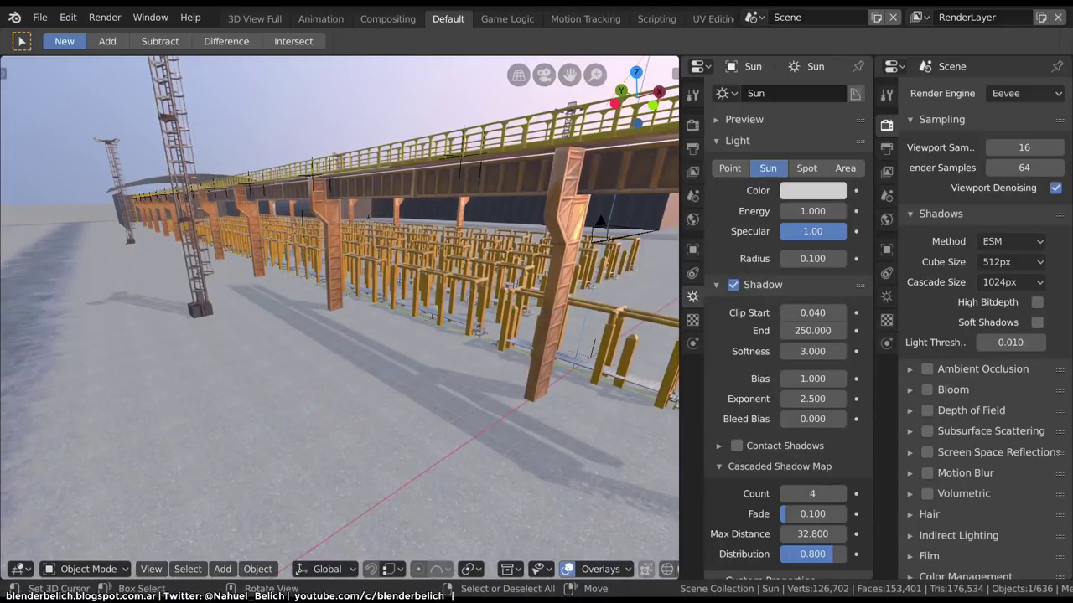
right_click(306, 373, "shift")
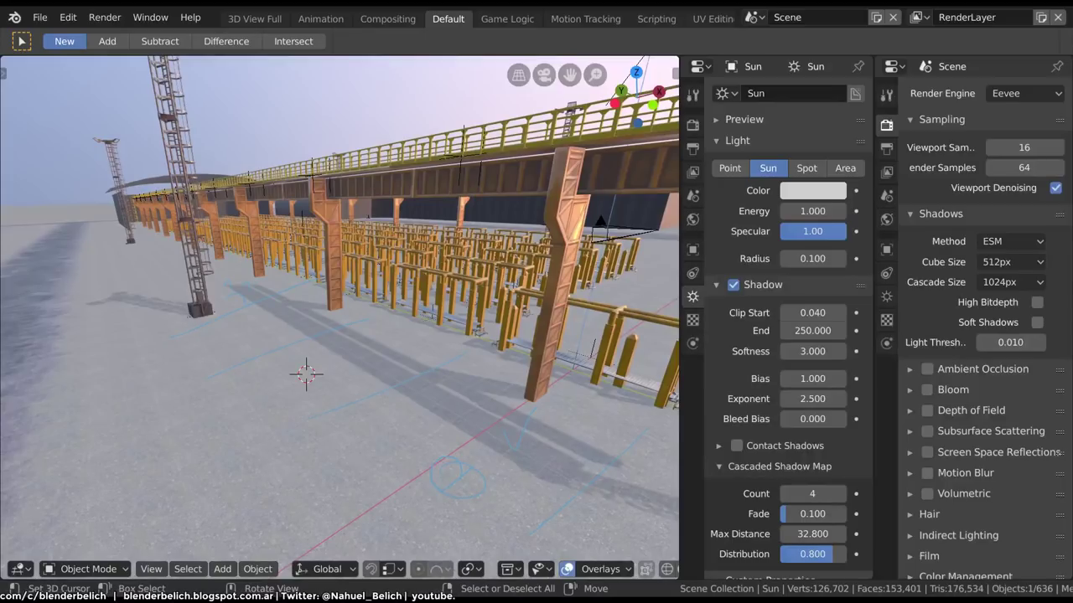
Navigate down beside the fences to inspect their shadows with a single cascade.
key("shift")
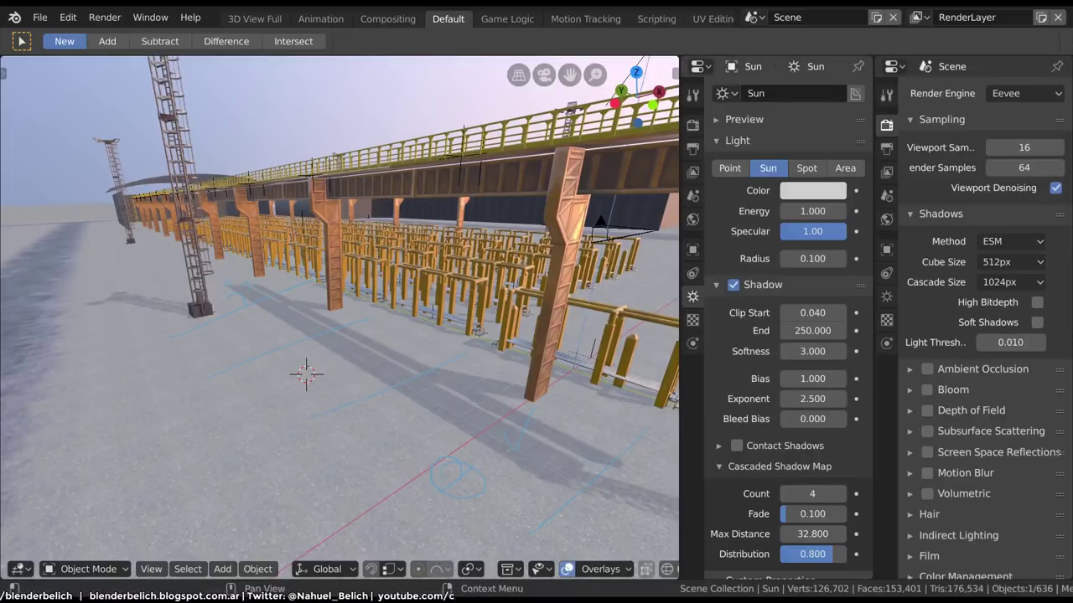
middle_click_drag(336, 319, 252, 285, "shift")
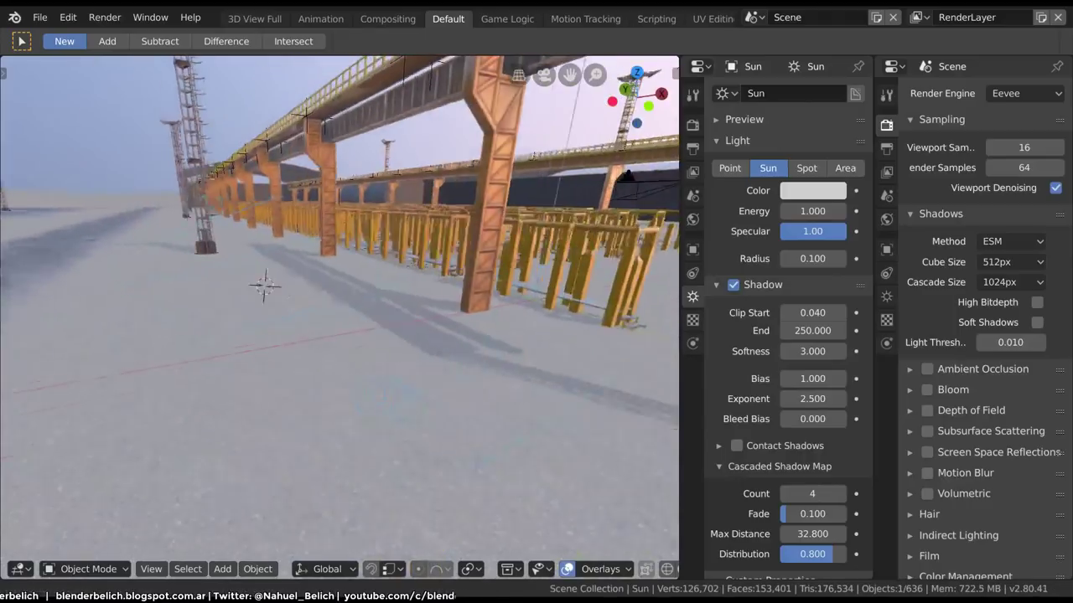
middle_click_drag(335, 302, 277, 293)
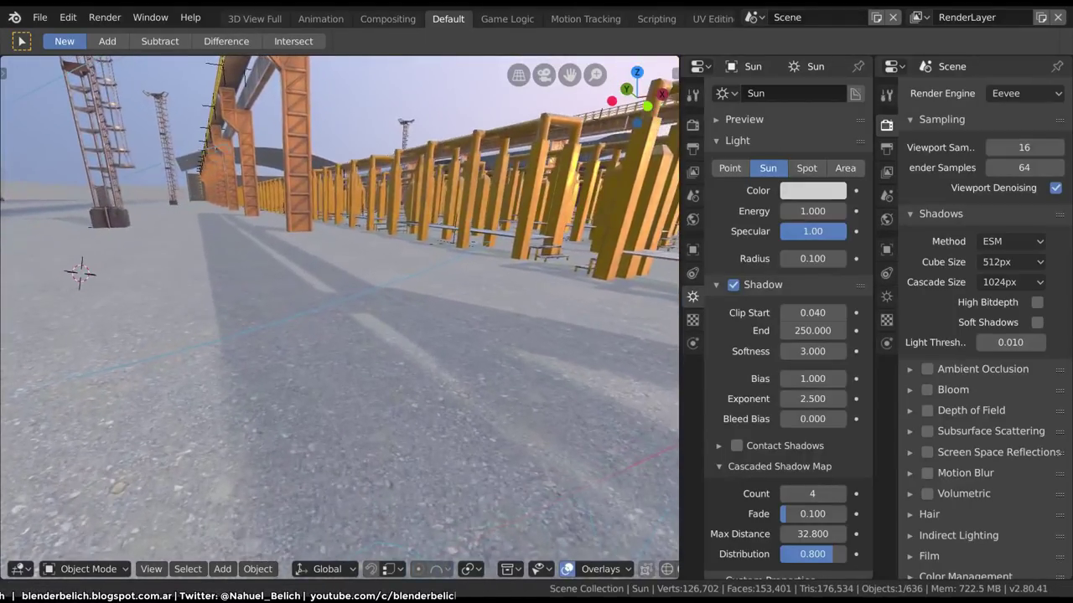
middle_click_drag(335, 318, 377, 335)
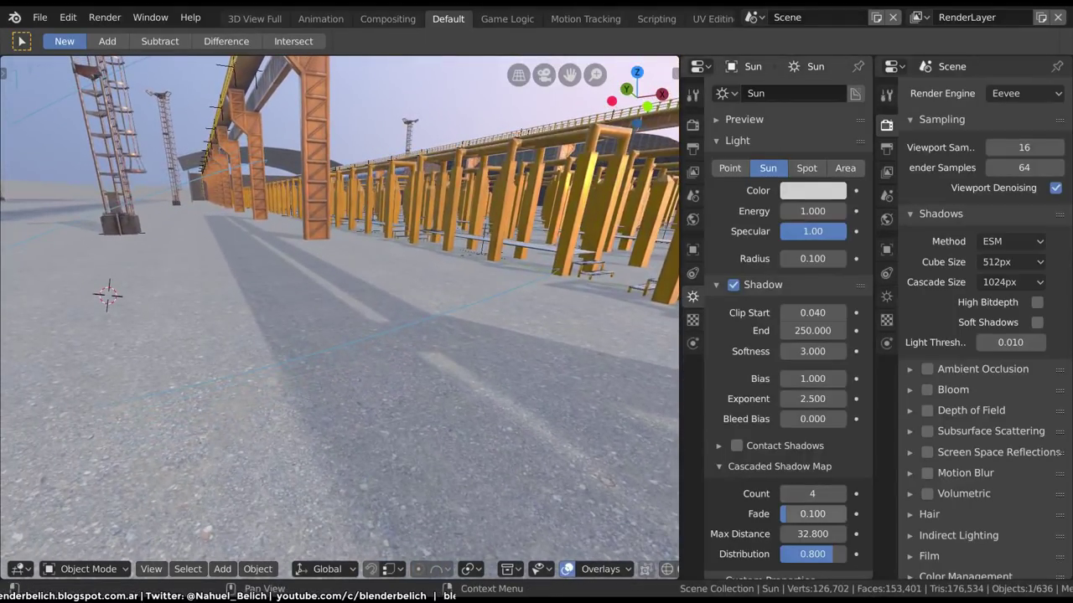
scroll(804, 511, "down", 1)
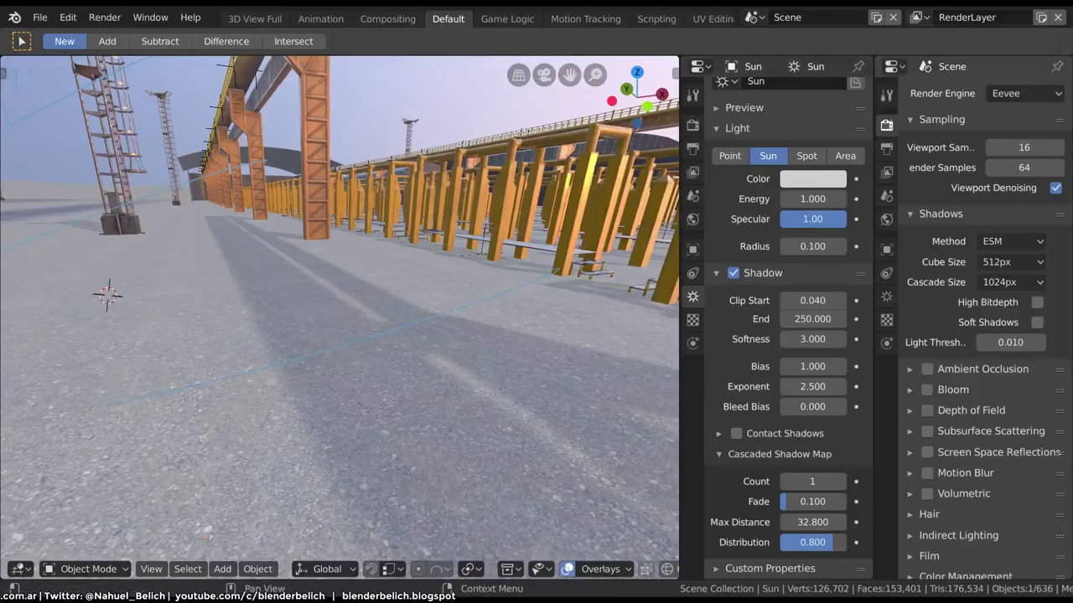
Switch the viewport preview to a greyer HDRI and lower cascade Distribution to 0.342.
scroll(335, 569, "down", 2)
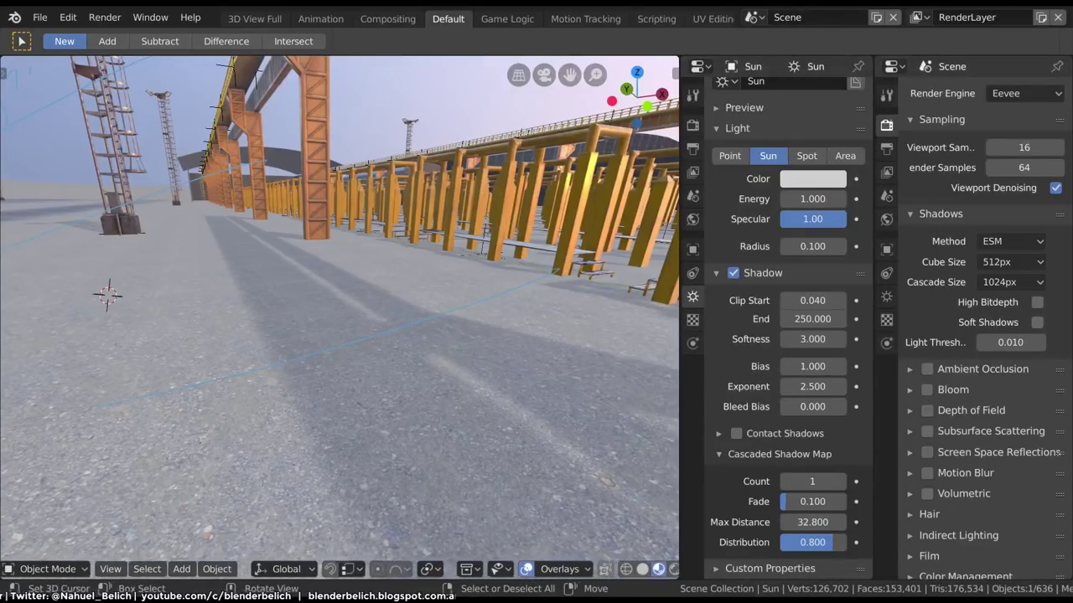
scroll(336, 569, "down", 3)
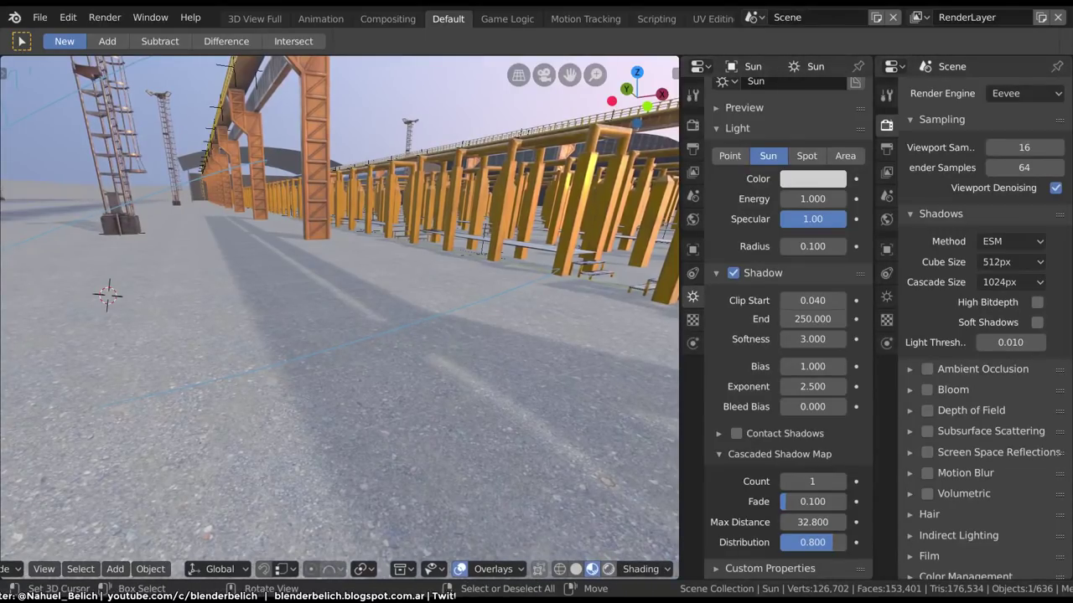
left_click(645, 569)
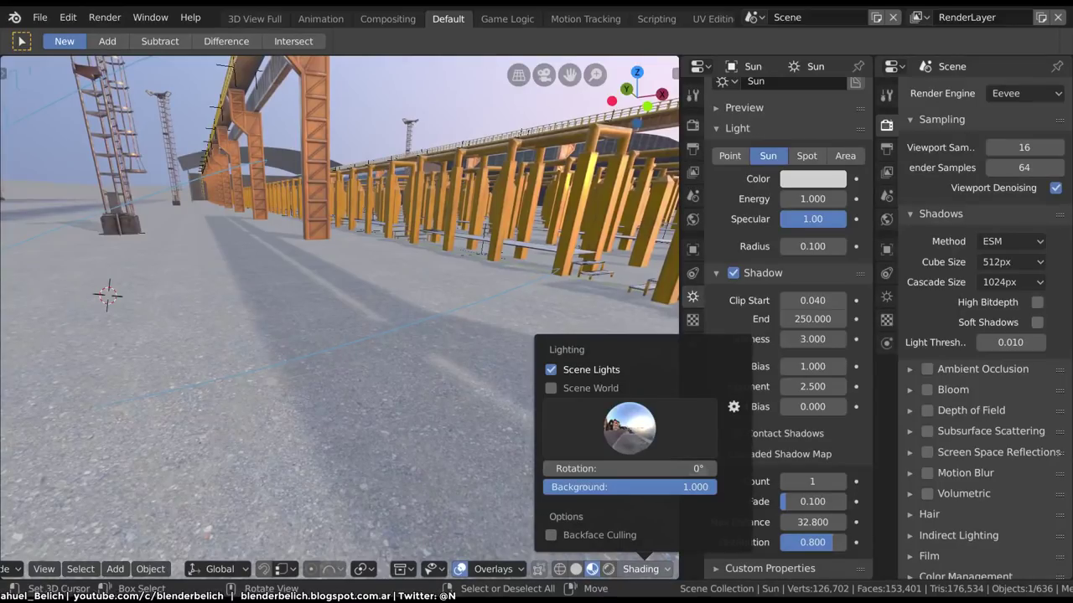
left_click(629, 427)
left_click(594, 491)
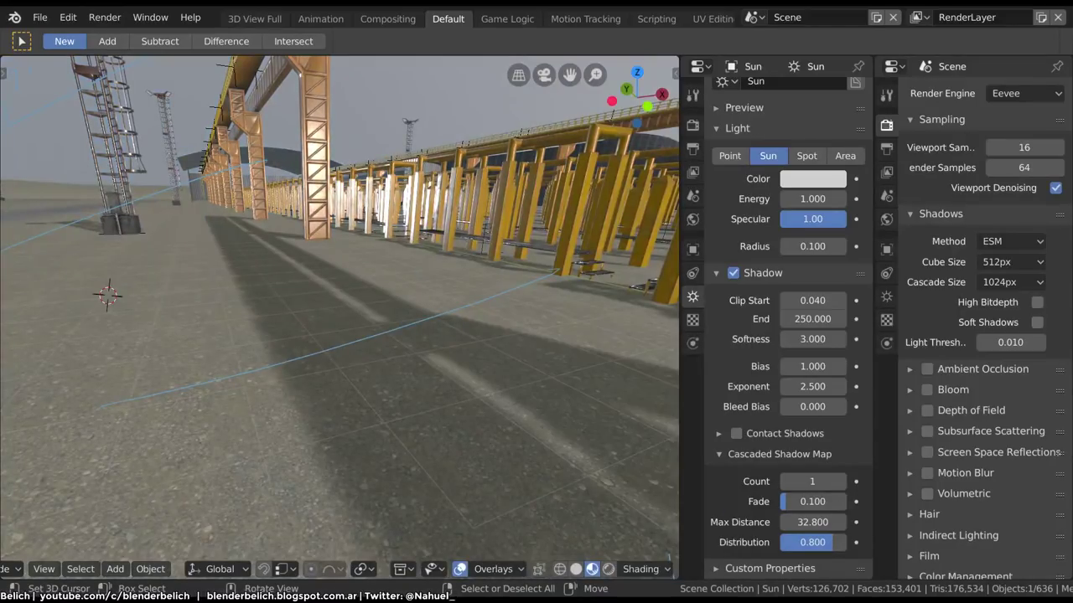
left_click(646, 569)
left_click(629, 427)
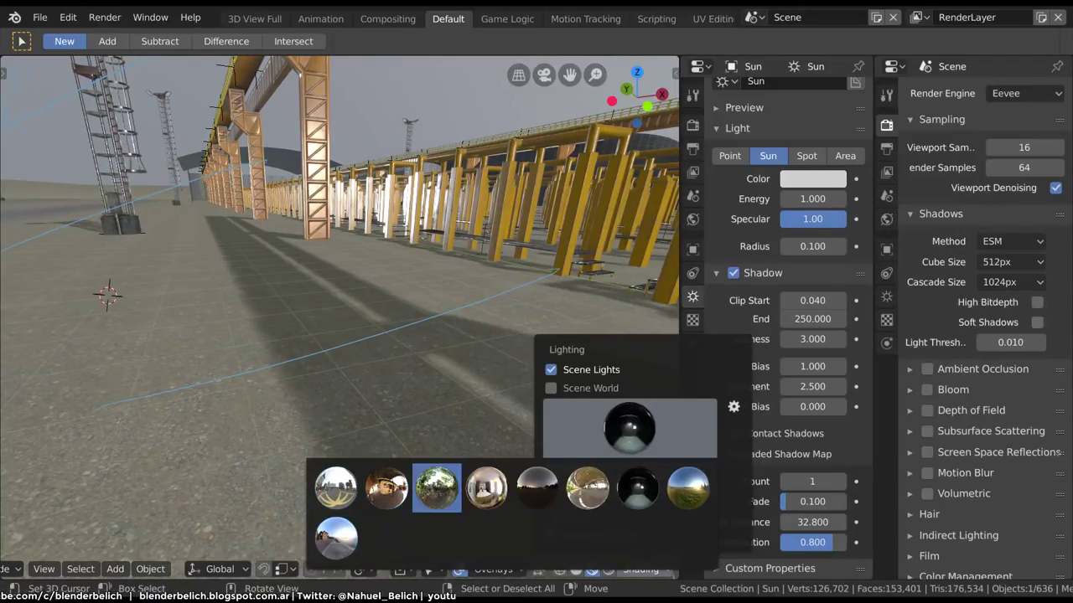
left_click(537, 487)
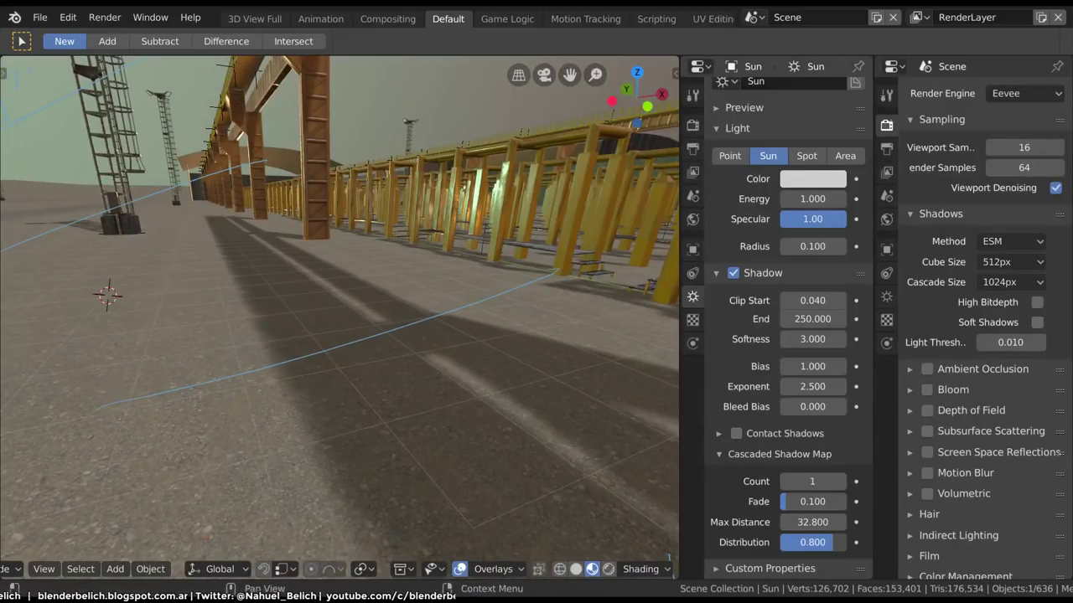
left_click_drag(812, 542, 781, 542)
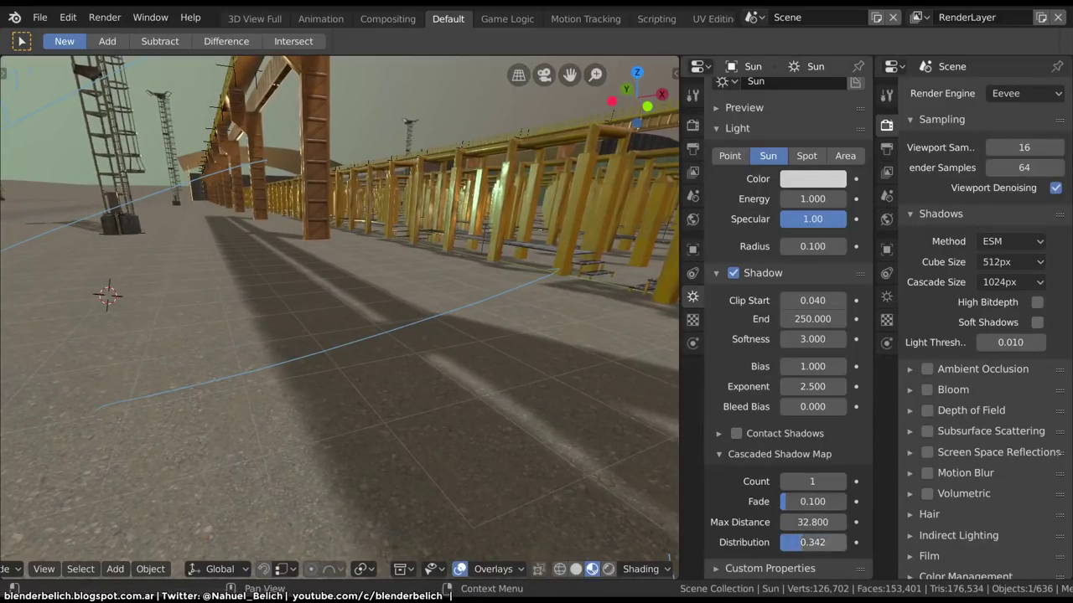
mouse_move(335, 336)
middle_mouse_down()
mouse_move(369, 327)
mouse_move(318, 335)
mouse_move(377, 331)
middle_mouse_up()
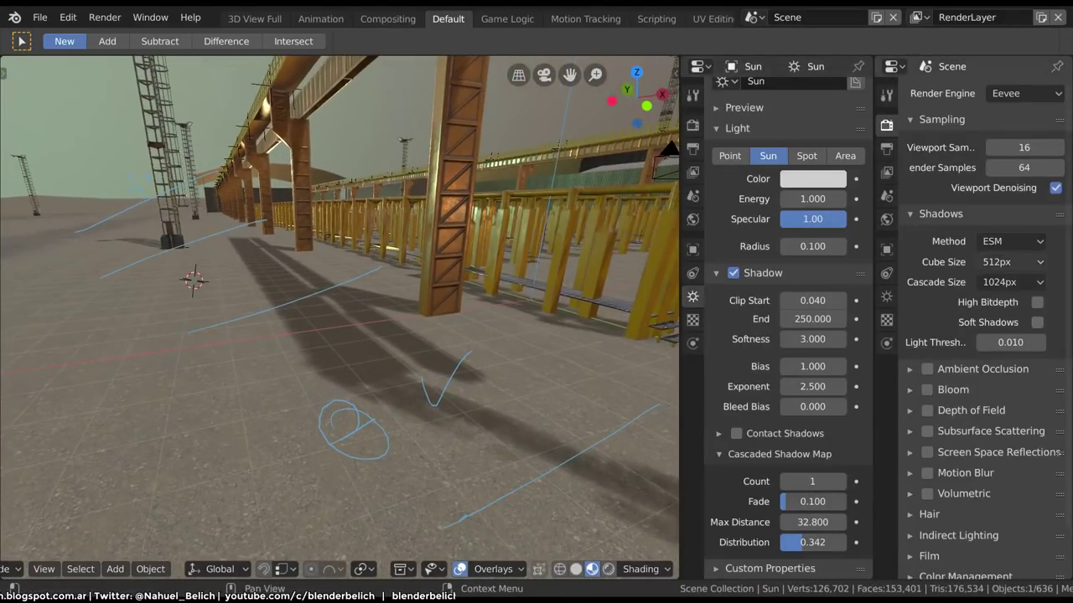
Set the cascade shadow size to 512px and the cascade Fade to 0.
left_click(1011, 261)
left_click(1011, 282)
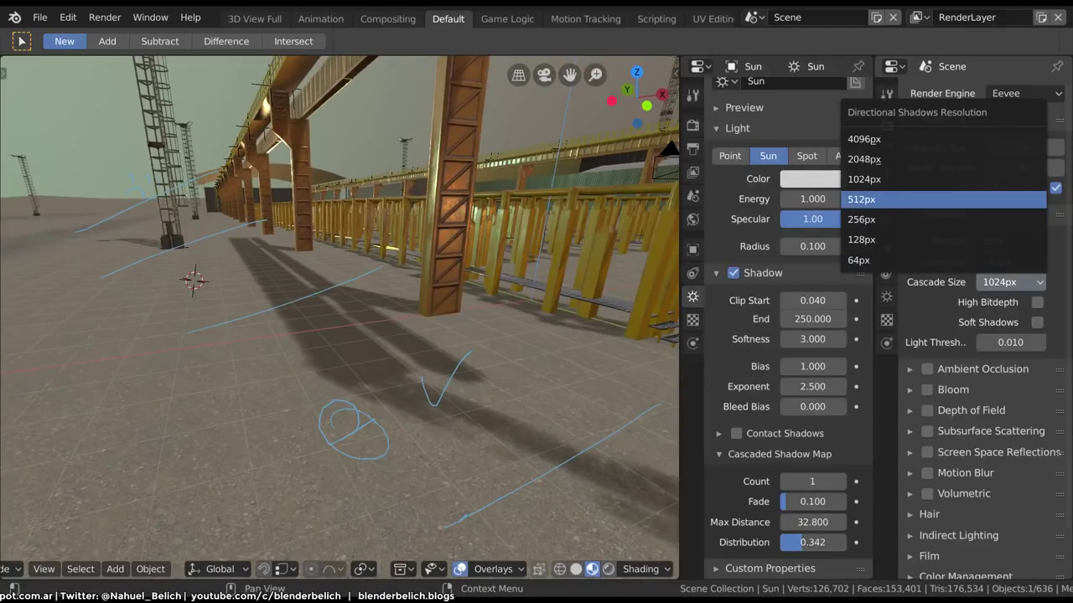
left_click(863, 199)
left_click_drag(812, 542, 826, 542)
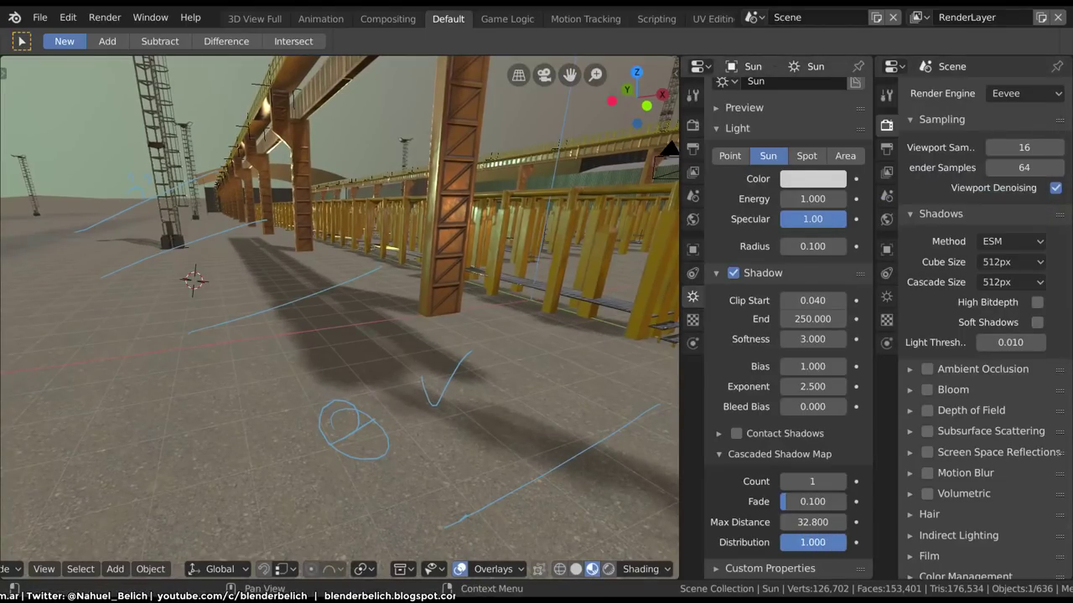
left_click_drag(812, 501, 838, 501)
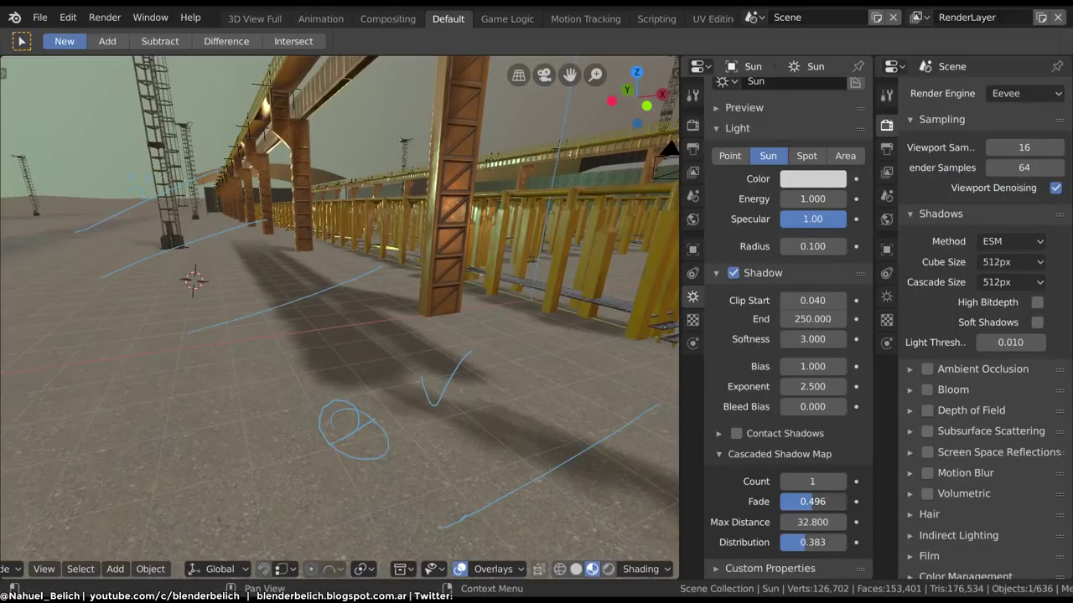
left_click_drag(838, 501, 788, 501)
Use 2 shadow cascades with Distribution 0.737.
key("n")
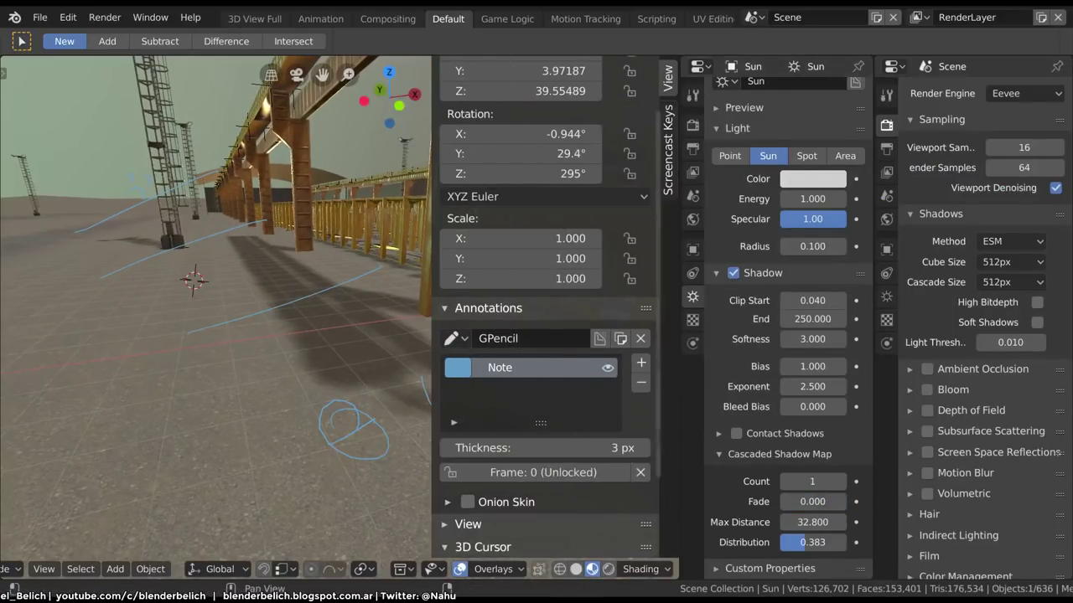
key("n")
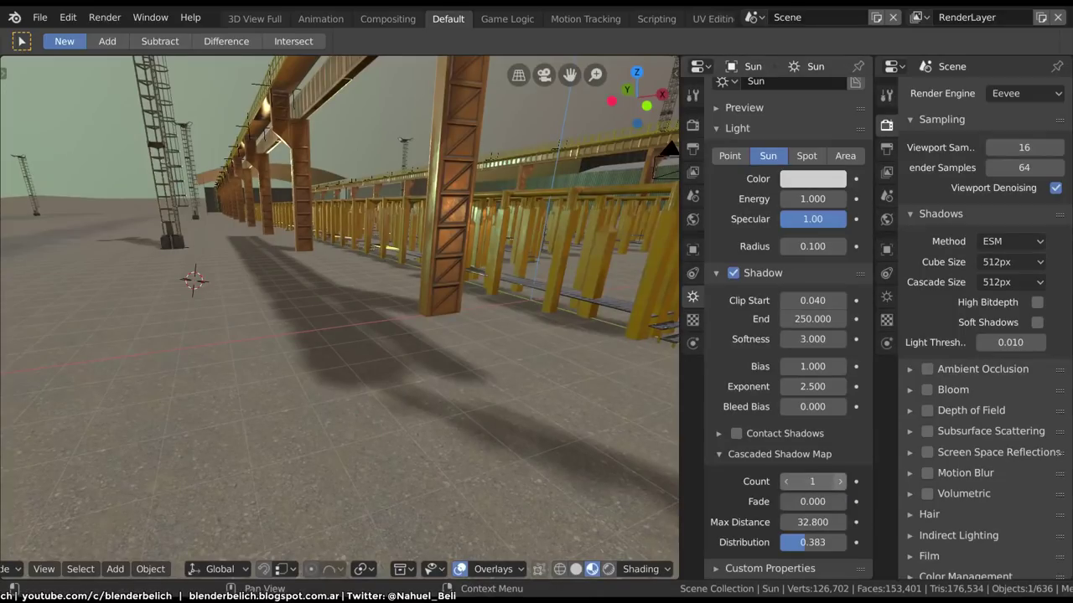
left_click(839, 481)
mouse_move(805, 542)
left_mouse_down()
mouse_move(842, 542)
mouse_move(811, 542)
left_mouse_up()
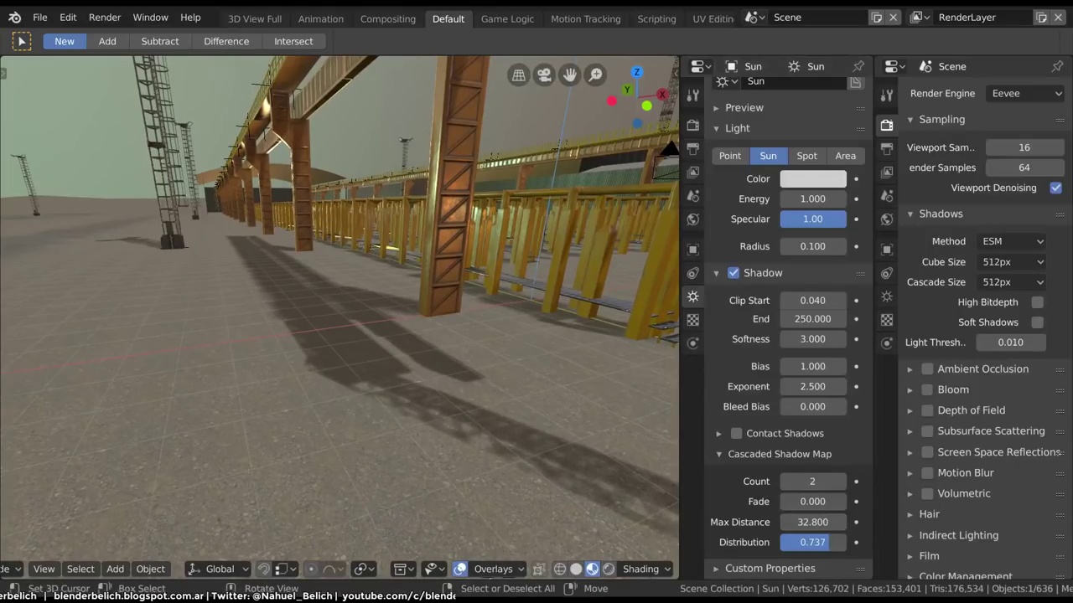
Hide the floor grid and axis overlays, adjust cascade Distribution, and raise Fade to 0.156.
left_click(495, 569)
left_click(395, 267)
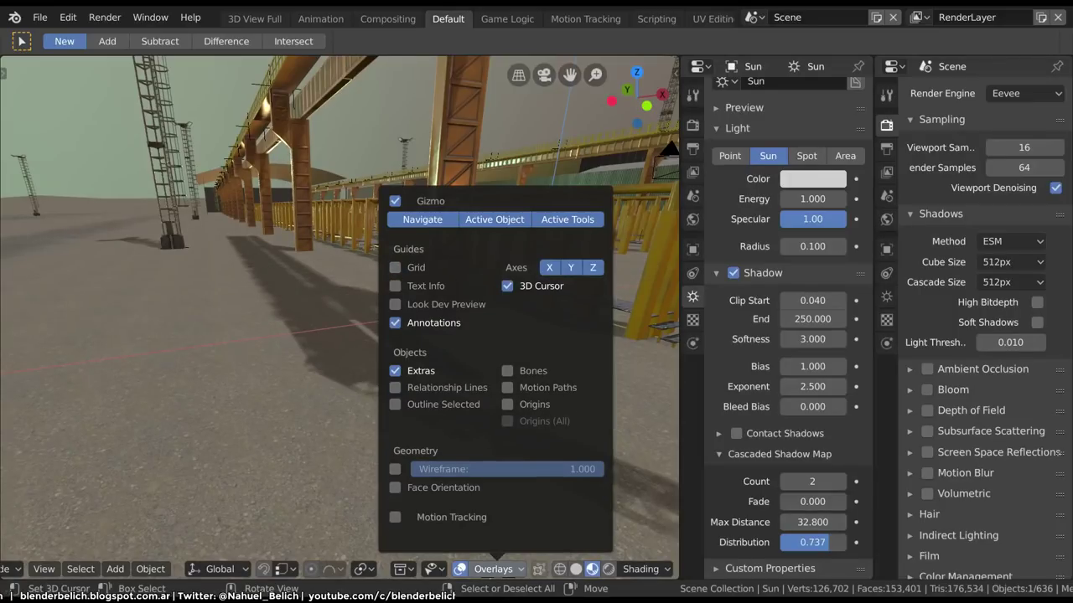
left_click_drag(549, 267, 592, 268)
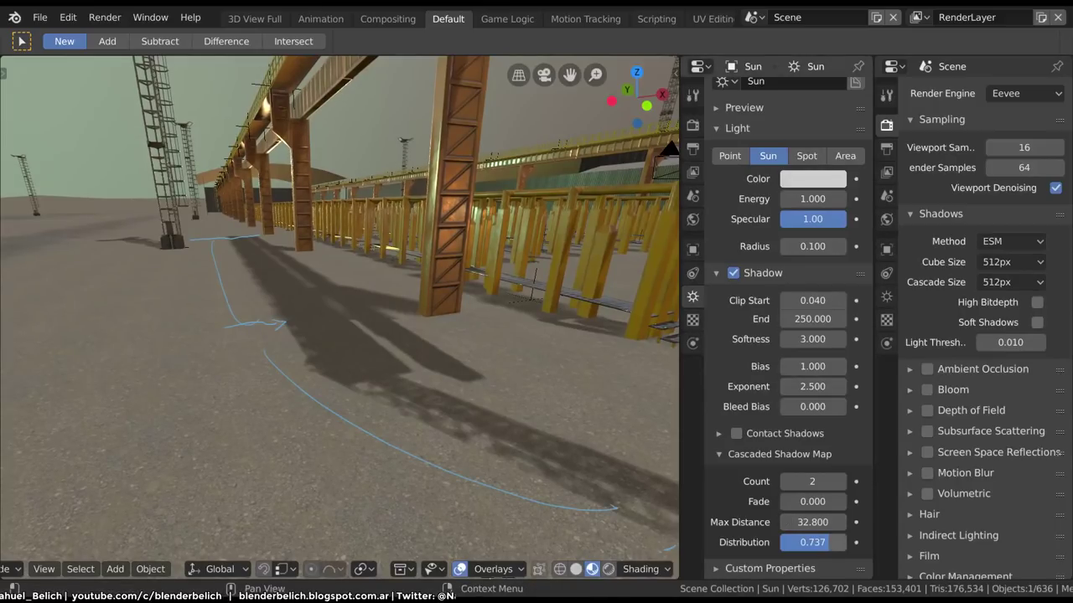
mouse_move(811, 542)
left_mouse_down()
mouse_move(788, 543)
mouse_move(838, 543)
mouse_move(810, 542)
left_mouse_up()
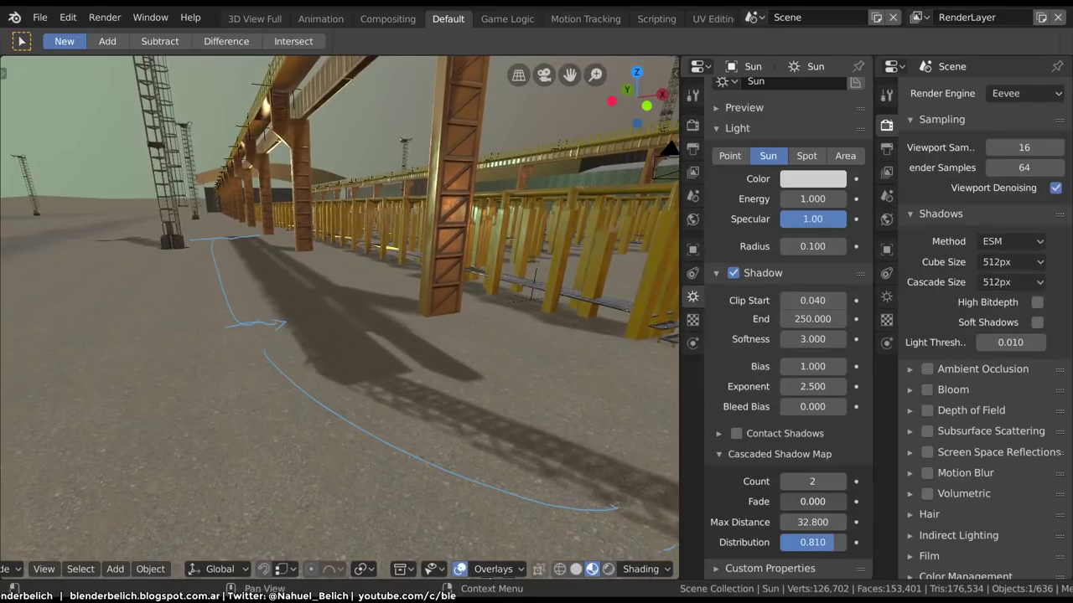
left_click_drag(812, 501, 825, 501)
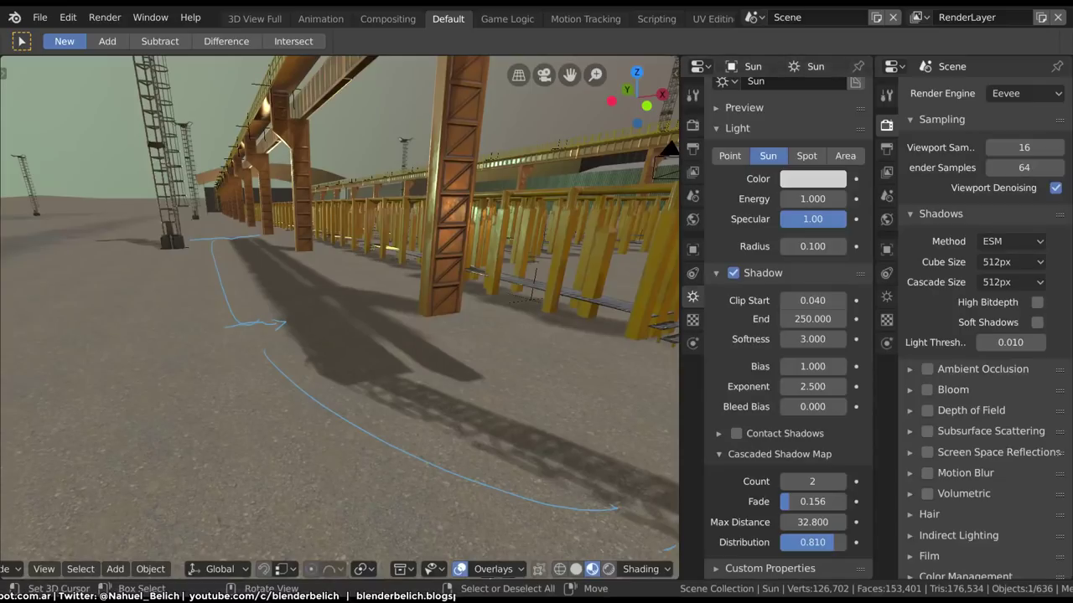
Raise the sun to 3 shadow cascades, zero the Fade and set Distribution to about 0.661.
left_click(840, 481)
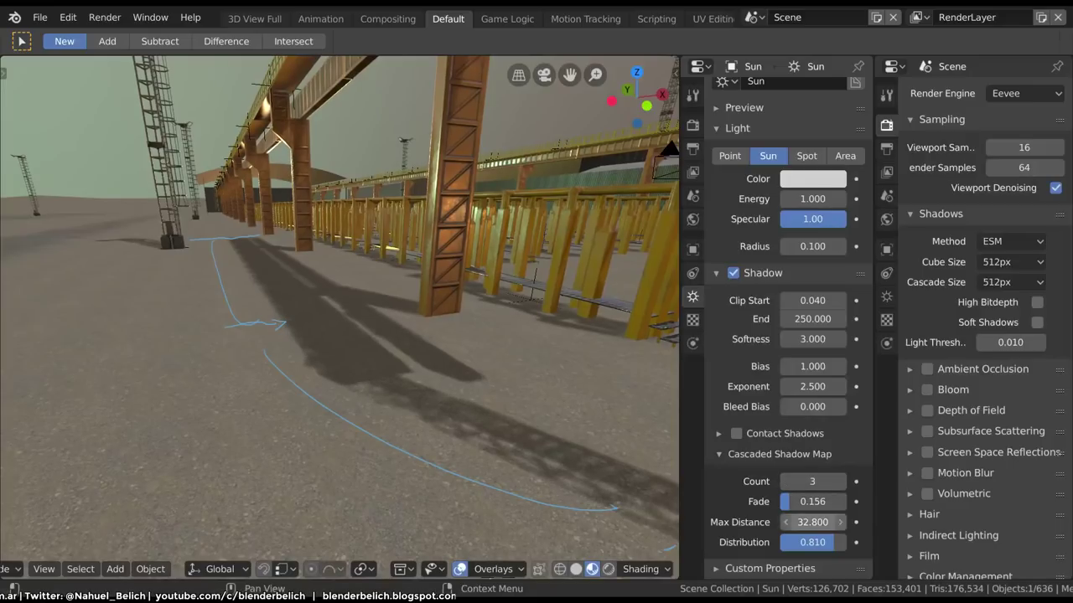
key("BackSpace")
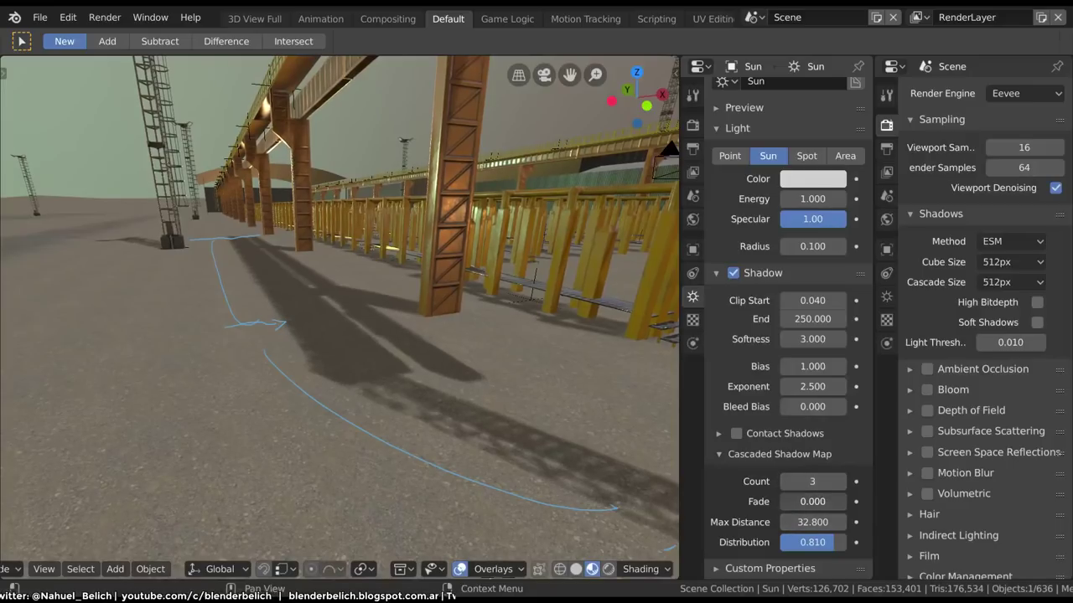
left_click_drag(812, 542, 800, 543)
key("n")
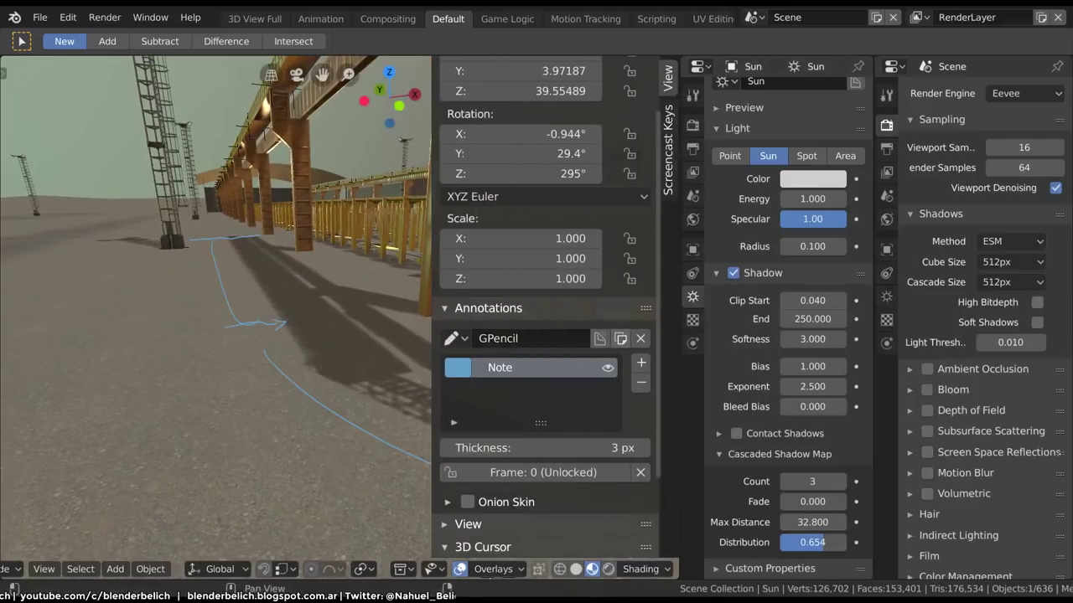
key("n")
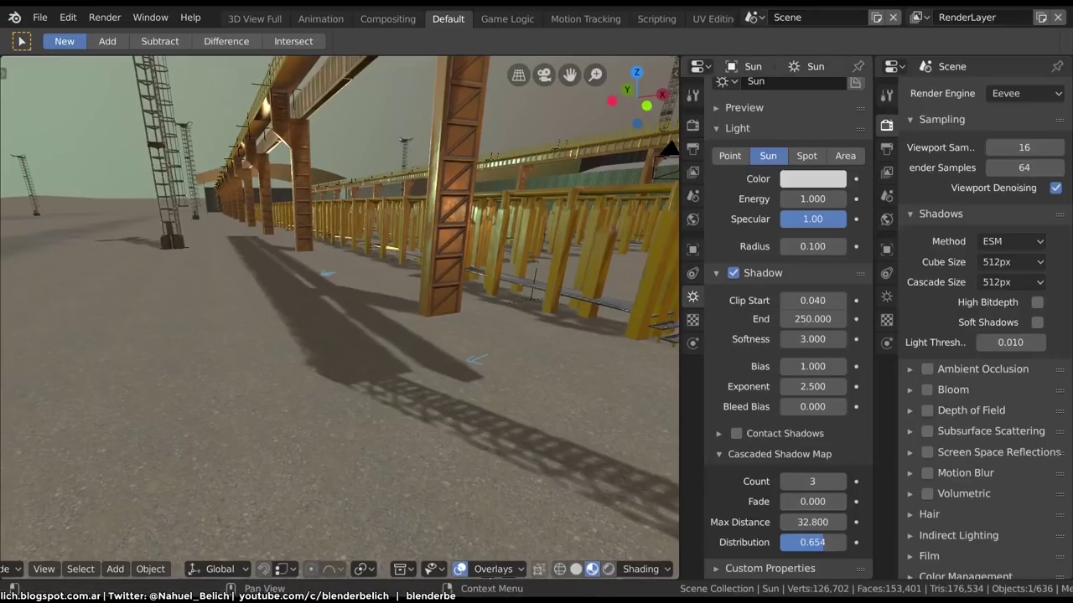
mouse_move(813, 542)
left_mouse_down()
mouse_move(829, 542)
mouse_move(821, 542)
left_mouse_up()
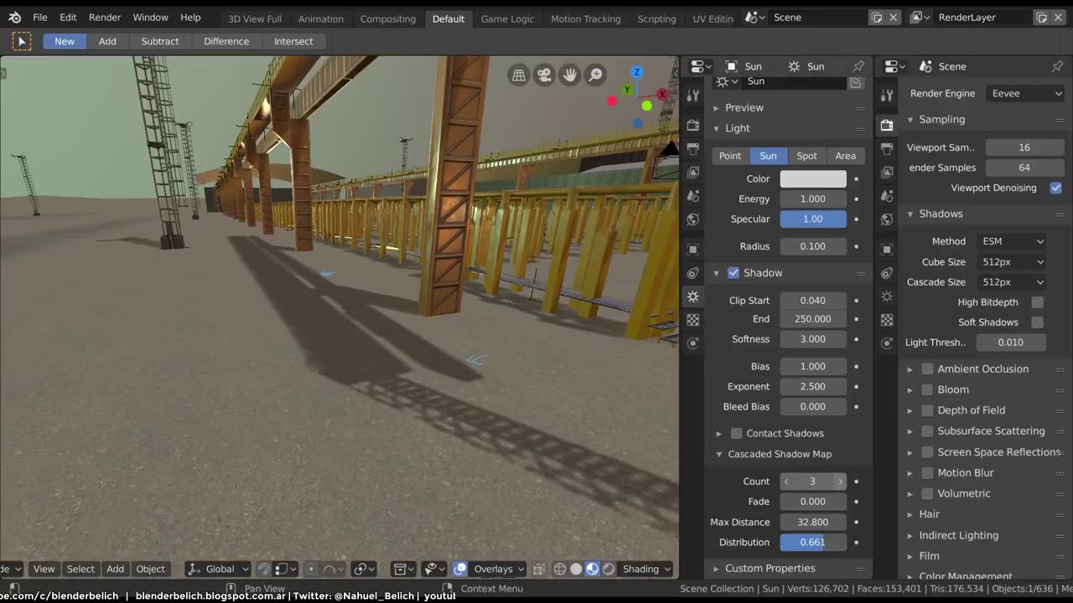
Add a fourth shadow cascade and try lower distribution and fade values.
left_click(840, 482)
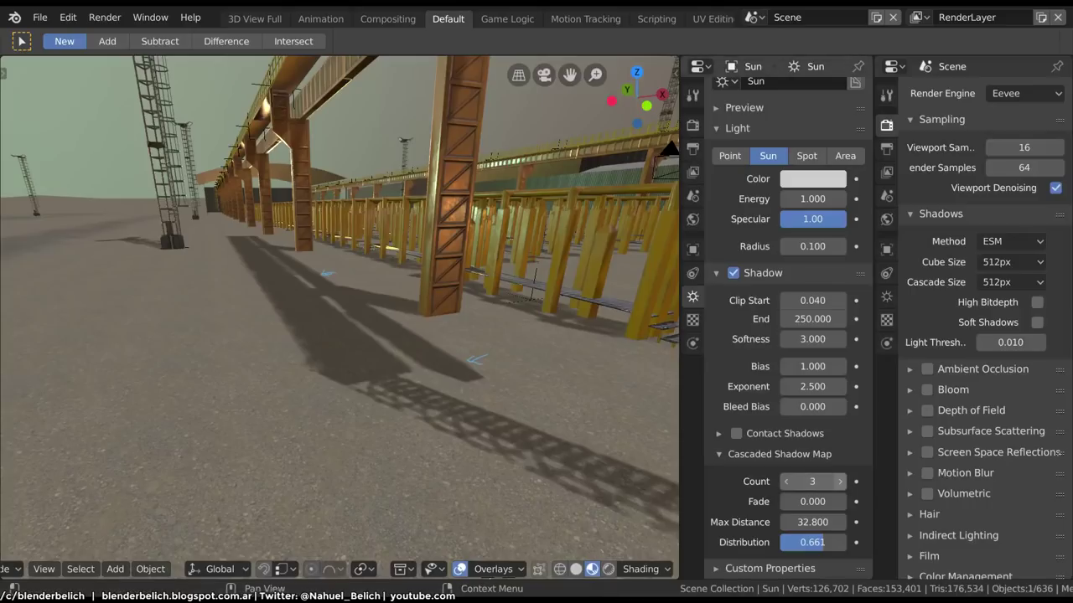
mouse_move(820, 542)
left_mouse_down()
mouse_move(779, 542)
mouse_move(844, 542)
mouse_move(812, 542)
left_mouse_up()
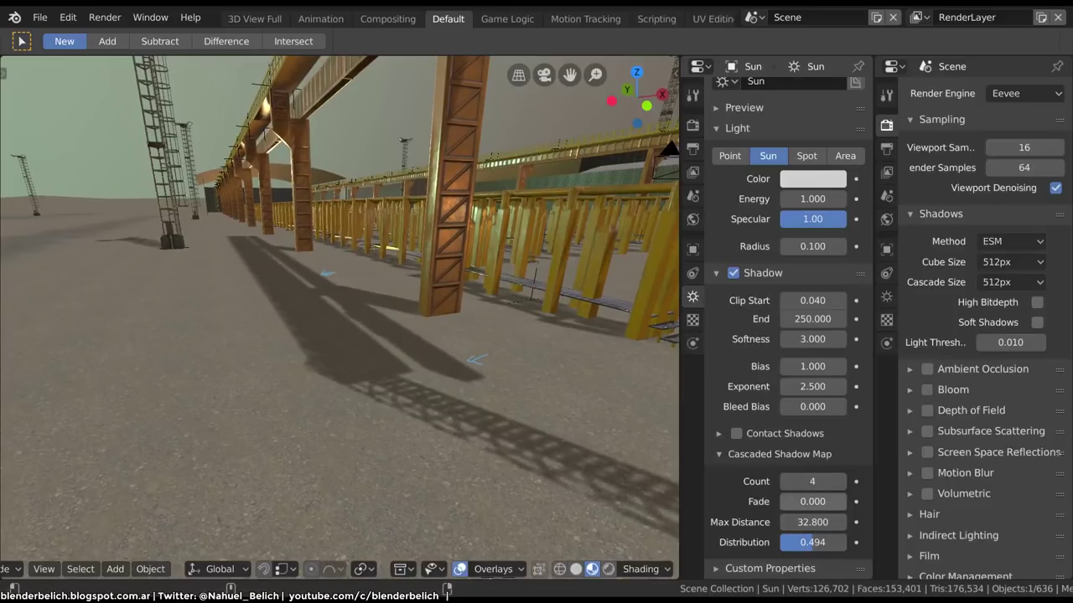
mouse_move(812, 501)
left_mouse_down()
mouse_move(845, 501)
mouse_move(809, 502)
left_mouse_up()
key("ctrl+z")
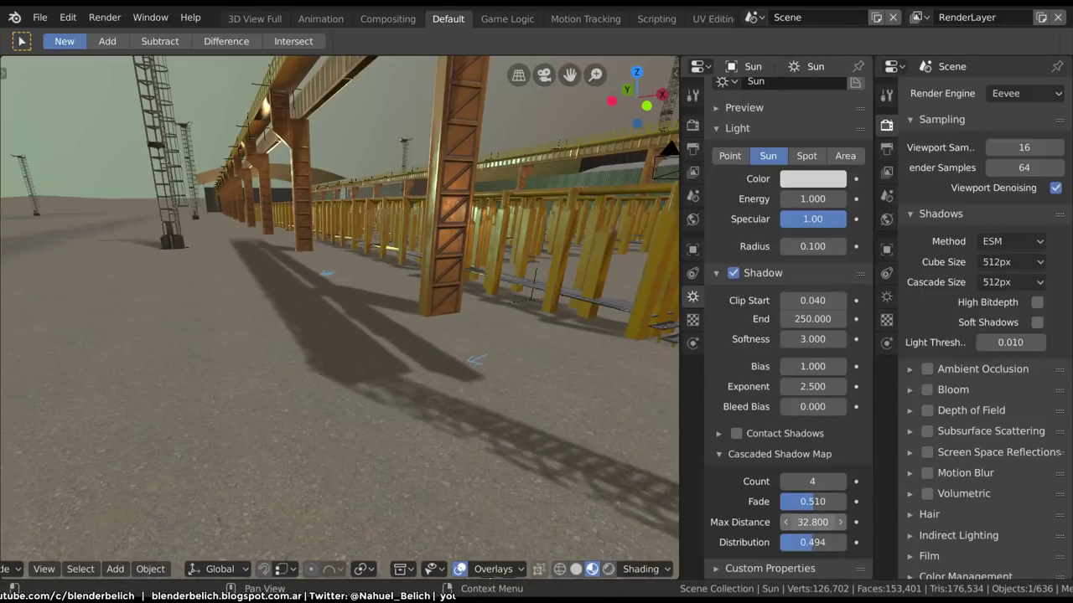
Bring cascade Max Distance from 36 up to 254.6 and Distribution up to 1.000.
left_click_drag(812, 522, 855, 522)
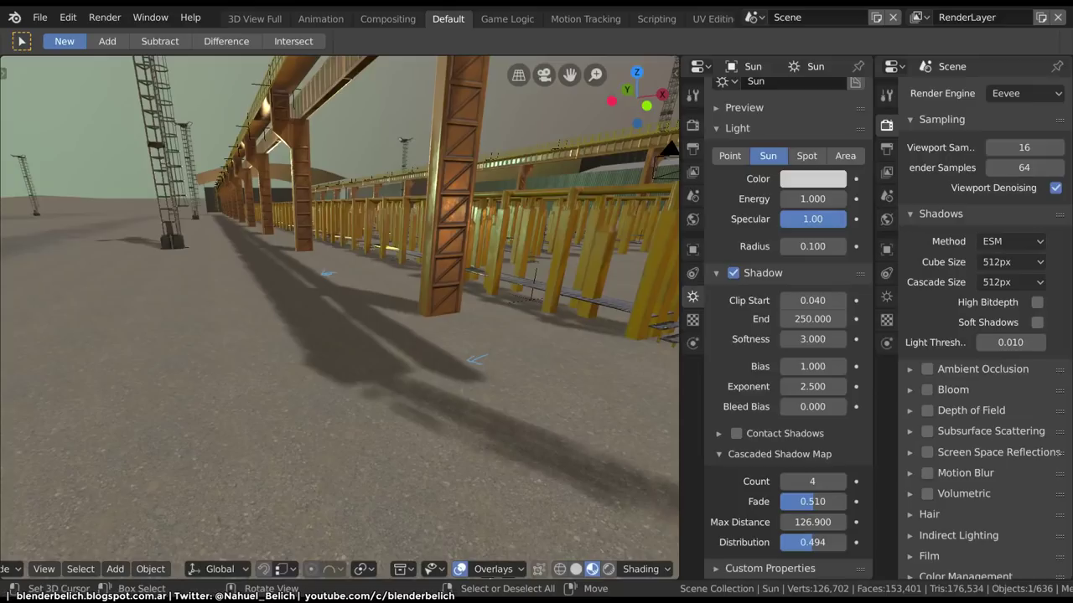
double_click(812, 522)
type("36")
key("Return")
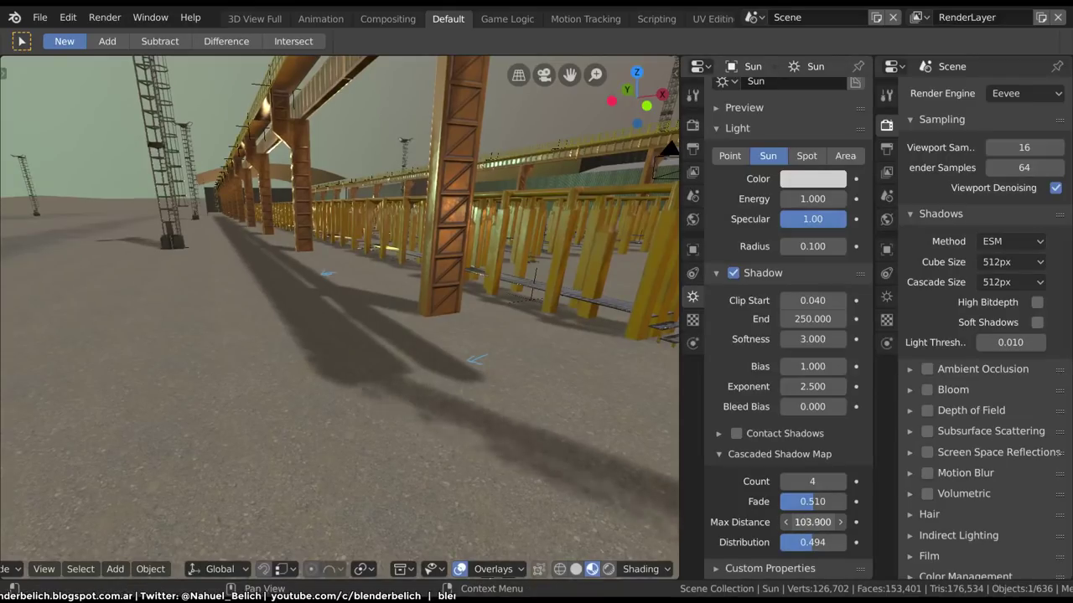
mouse_move(812, 522)
left_mouse_down()
mouse_move(855, 522)
mouse_move(834, 522)
left_mouse_up()
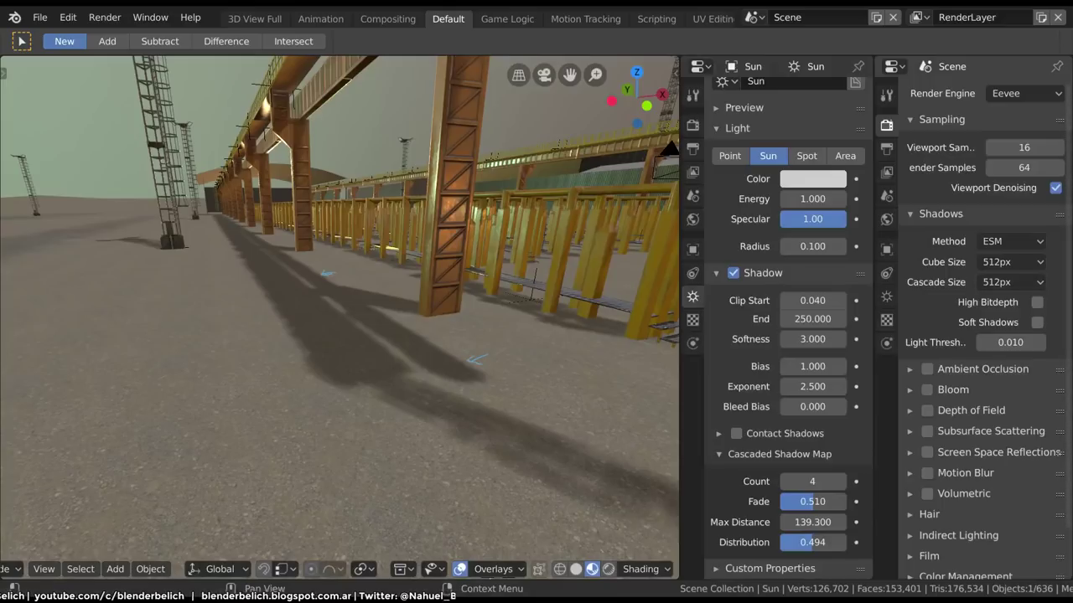
left_click_drag(812, 522, 864, 522)
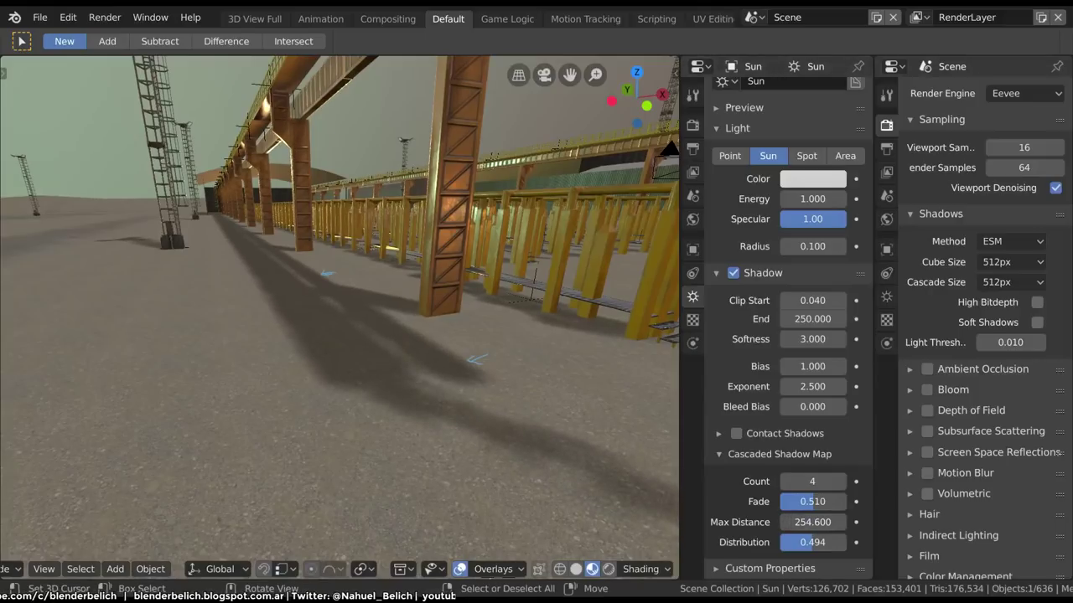
left_click_drag(812, 543, 863, 542)
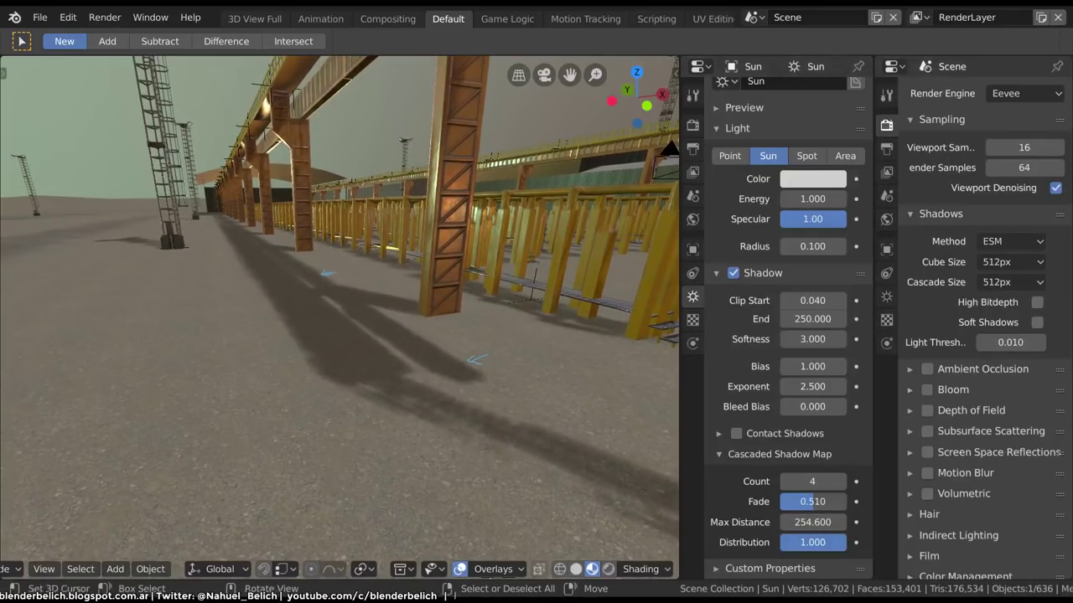
Inspect the yard's shadows along the railings and from an overview while nudging cascade distribution.
mouse_move(427, 491)
middle_mouse_down()
mouse_move(414, 514)
mouse_move(403, 511)
mouse_move(416, 491)
mouse_move(363, 529)
middle_mouse_up()
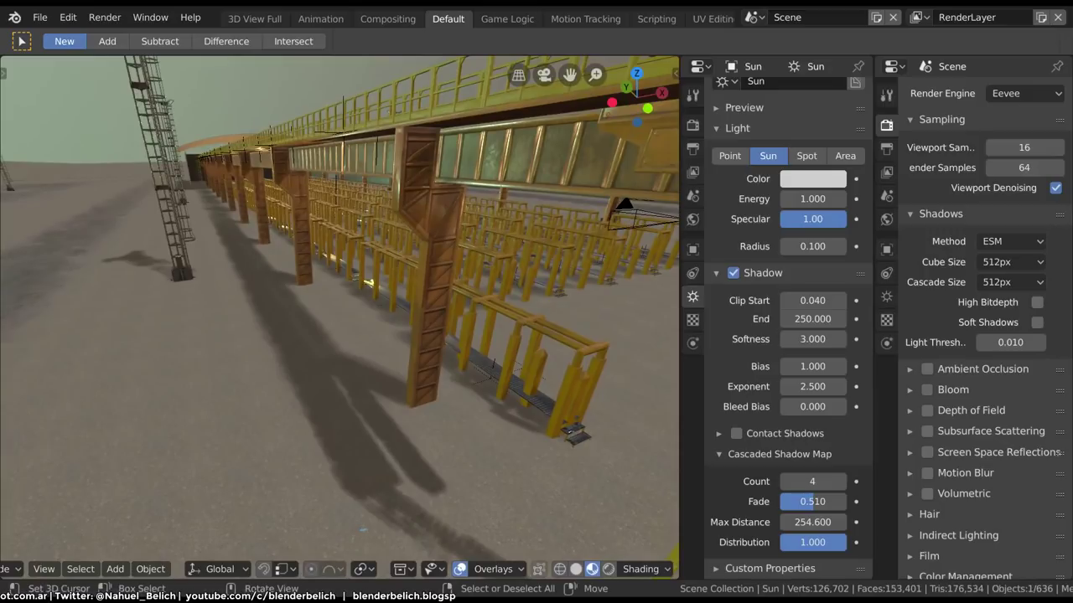
mouse_move(840, 542)
left_mouse_down()
mouse_move(785, 543)
mouse_move(842, 542)
left_mouse_up()
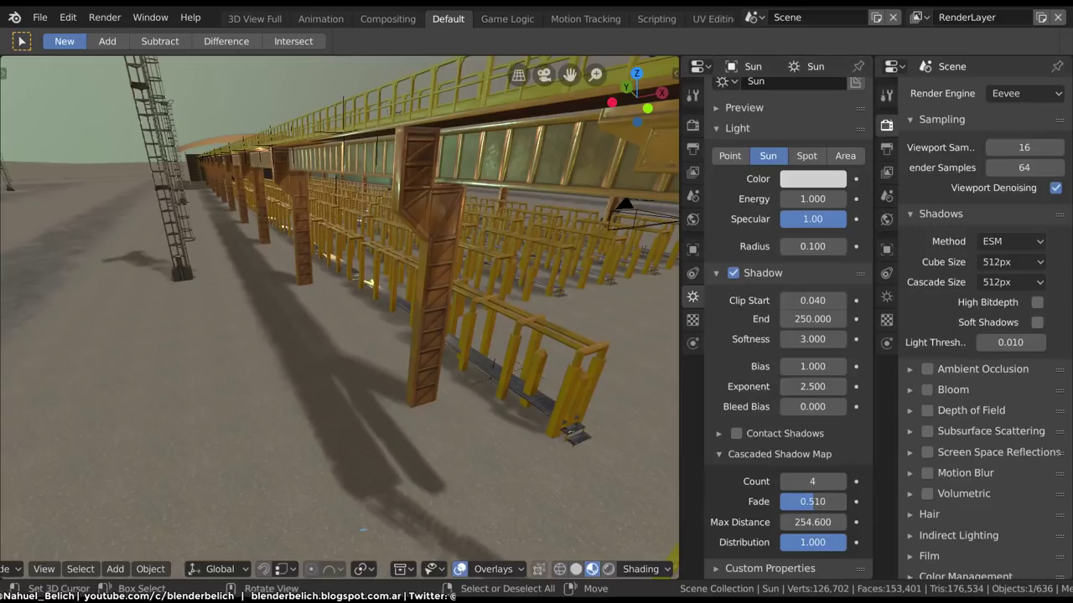
scroll(360, 351, "down", 3)
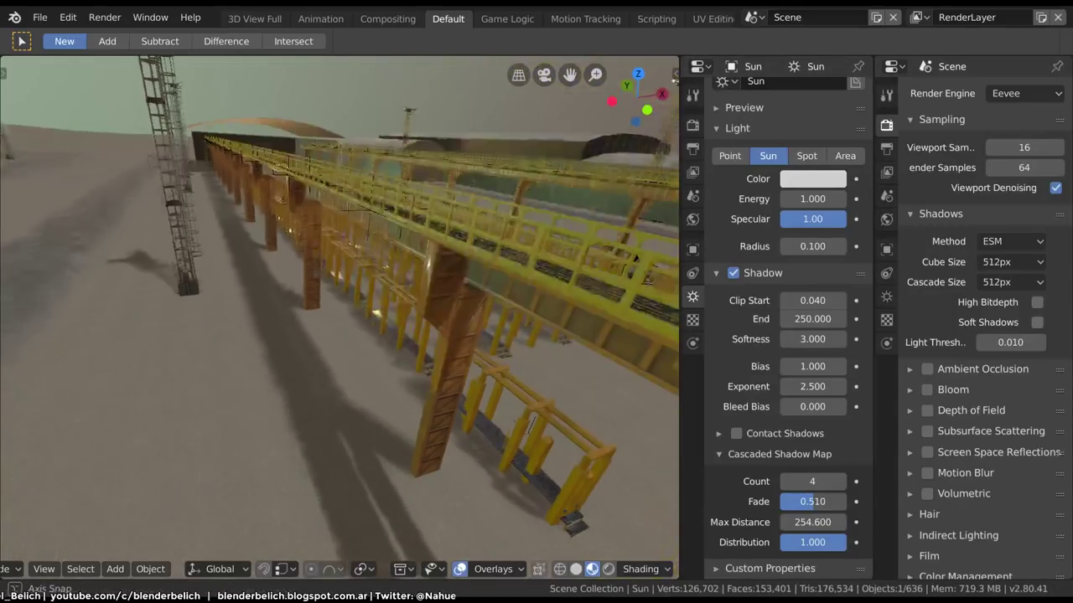
scroll(360, 352, "down", 5)
mouse_move(360, 352)
middle_mouse_down()
mouse_move(408, 354)
mouse_move(402, 318)
mouse_move(385, 327)
middle_mouse_up()
scroll(407, 354, "up", 5)
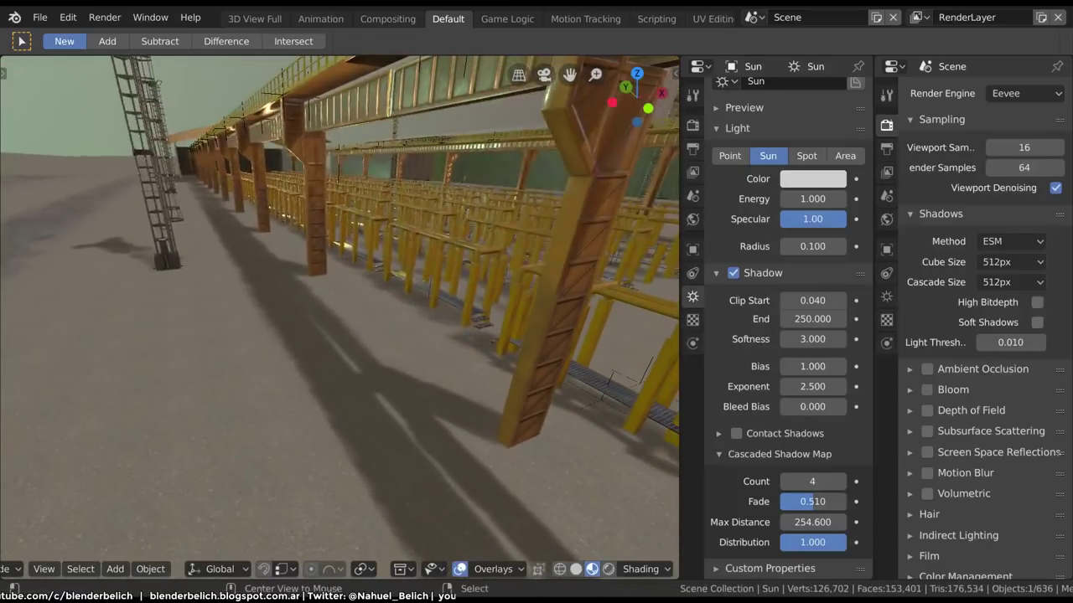
scroll(385, 327, "up", 3)
middle_click_drag(273, 432, 383, 424)
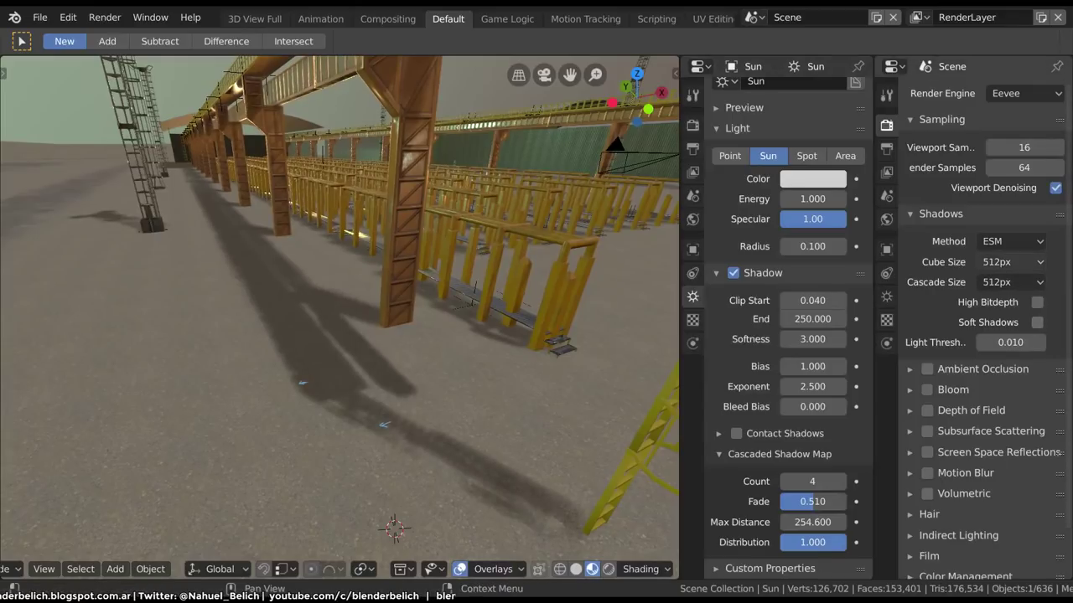
Set the Eevee shadow Cascade Size to 1024px.
left_click(1010, 281)
left_click(863, 178)
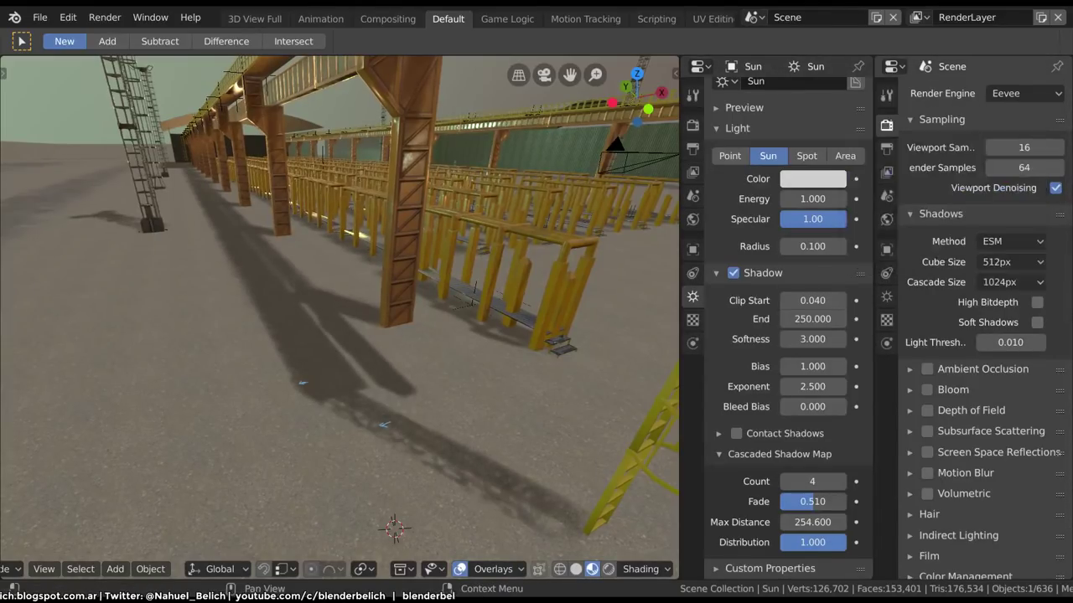
mouse_move(394, 335)
middle_mouse_down()
mouse_move(369, 340)
mouse_move(386, 340)
middle_mouse_up()
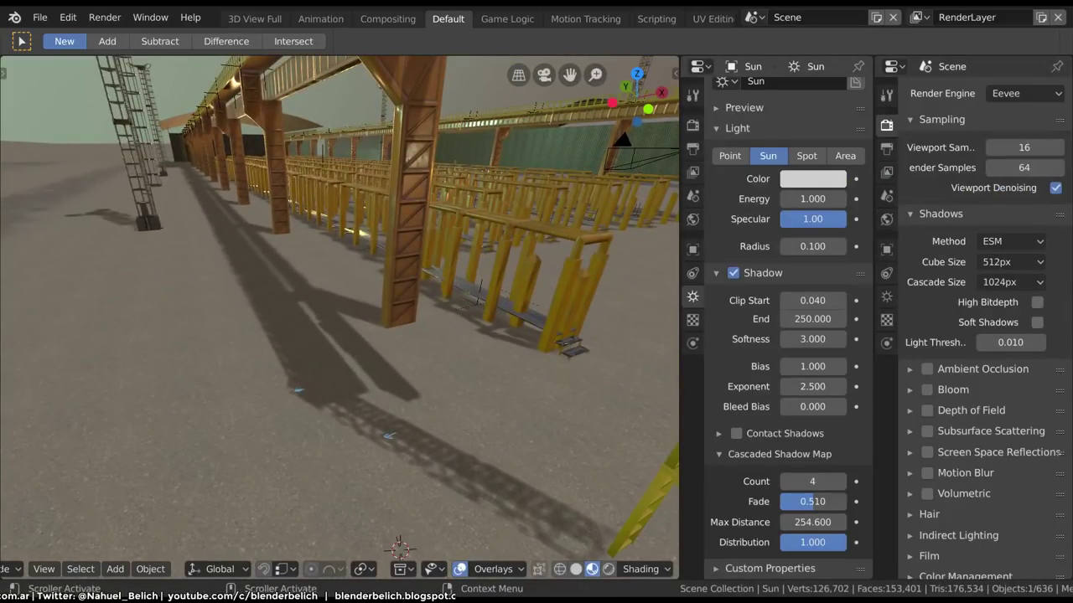
Reset the cascade Distribution and raise the cascade Fade to 1.000.
key("BackSpace")
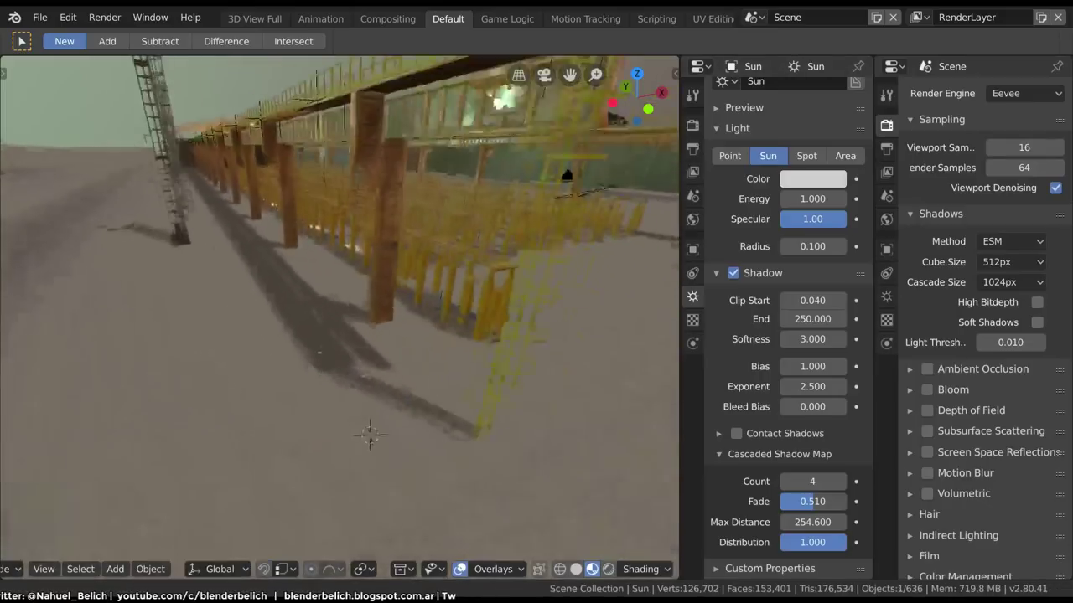
middle_click_drag(368, 336, 403, 319)
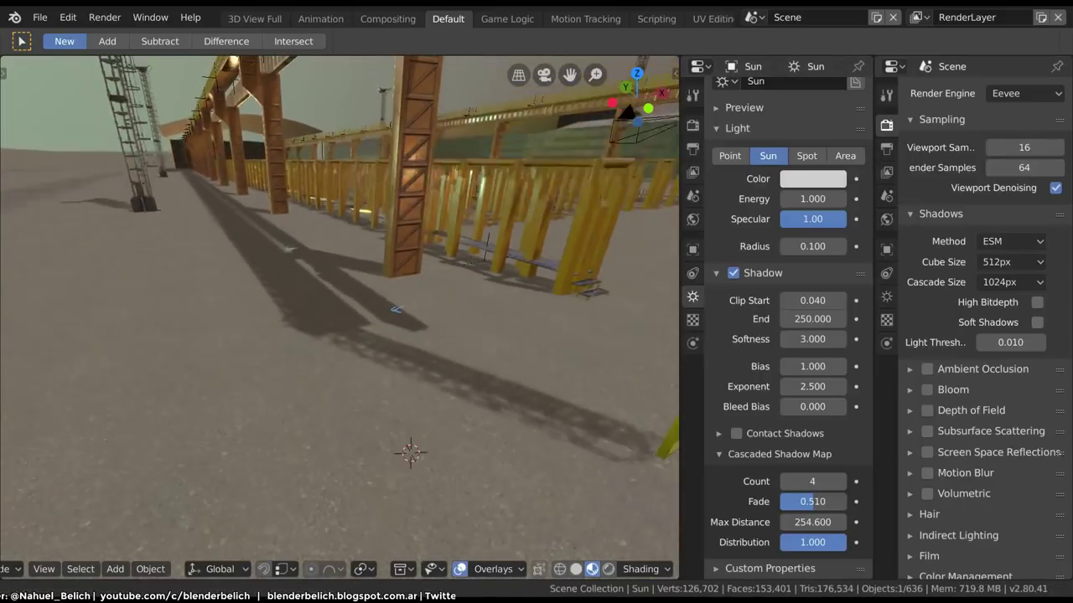
middle_click_drag(336, 502, 344, 549)
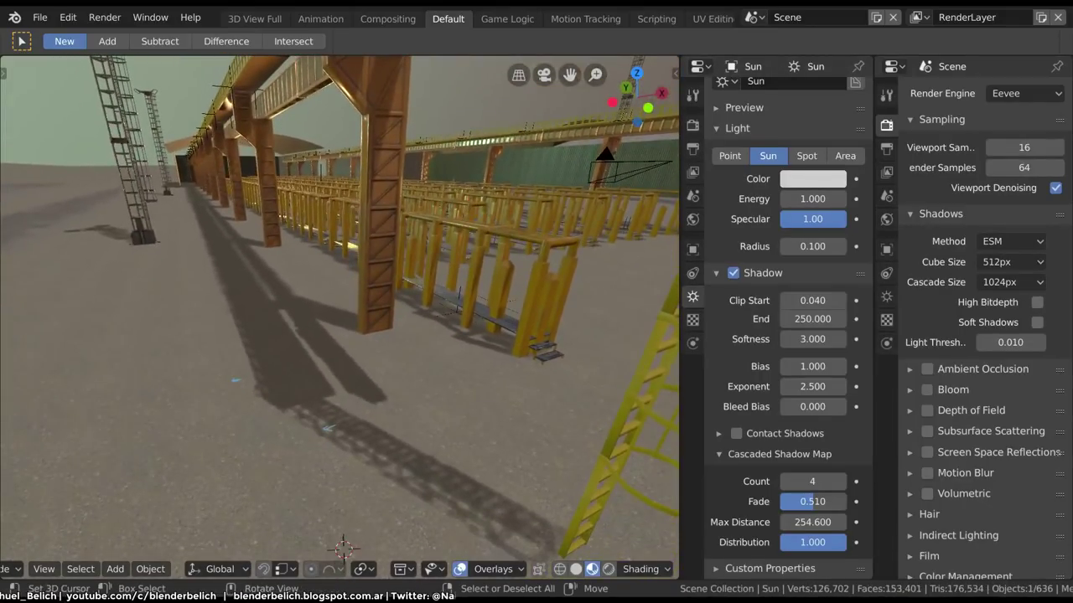
left_click_drag(812, 501, 838, 501)
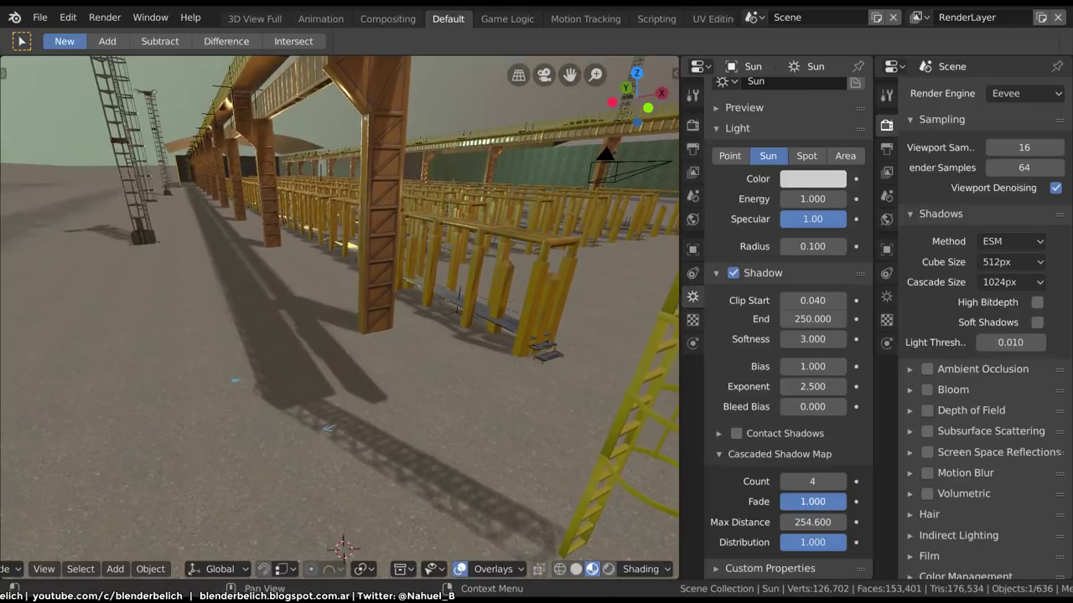
Set the sun's cascade Fade to 0.5.
left_click(812, 501)
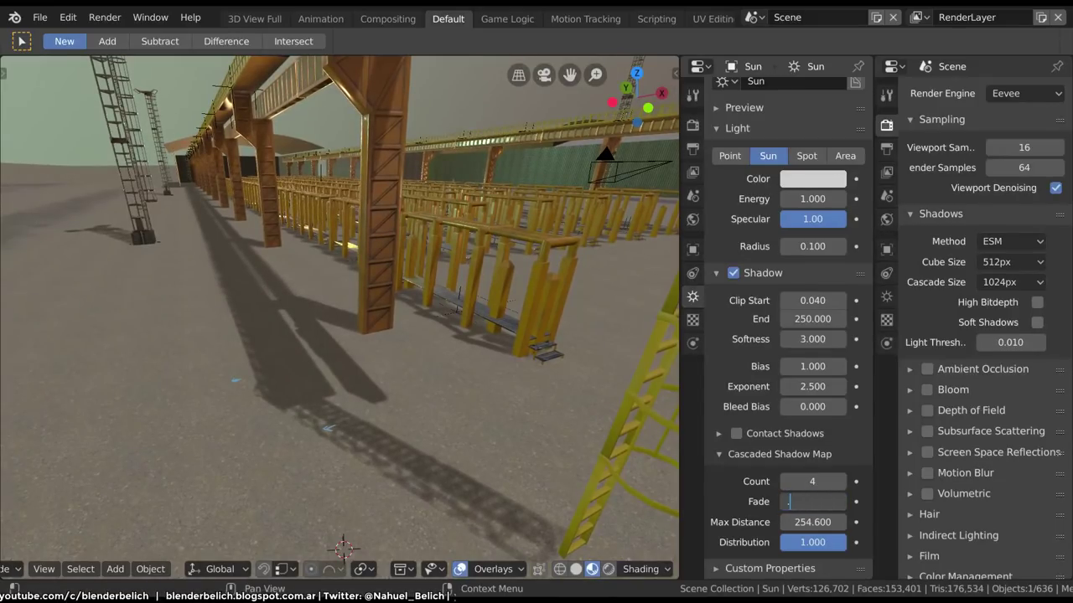
type("0.5")
key("Return")
mouse_move(419, 335)
middle_mouse_down()
mouse_move(467, 375)
mouse_move(435, 344)
middle_mouse_up()
Try cascade max distances of 100, 150 and 80, settling on 200.
left_click(812, 522)
type("1")
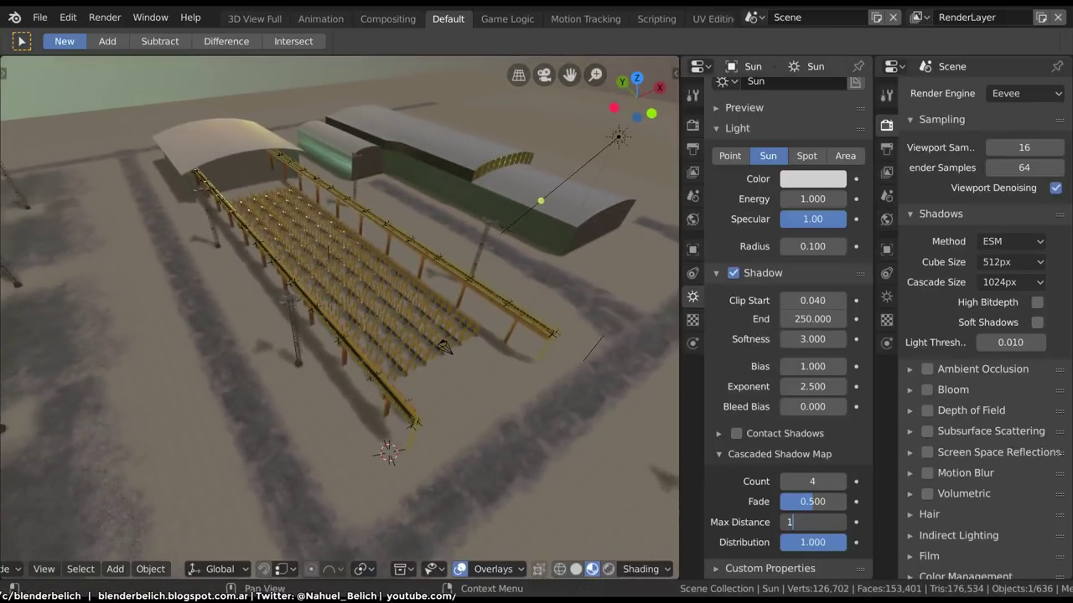
key("Return")
left_click(812, 522)
type("150")
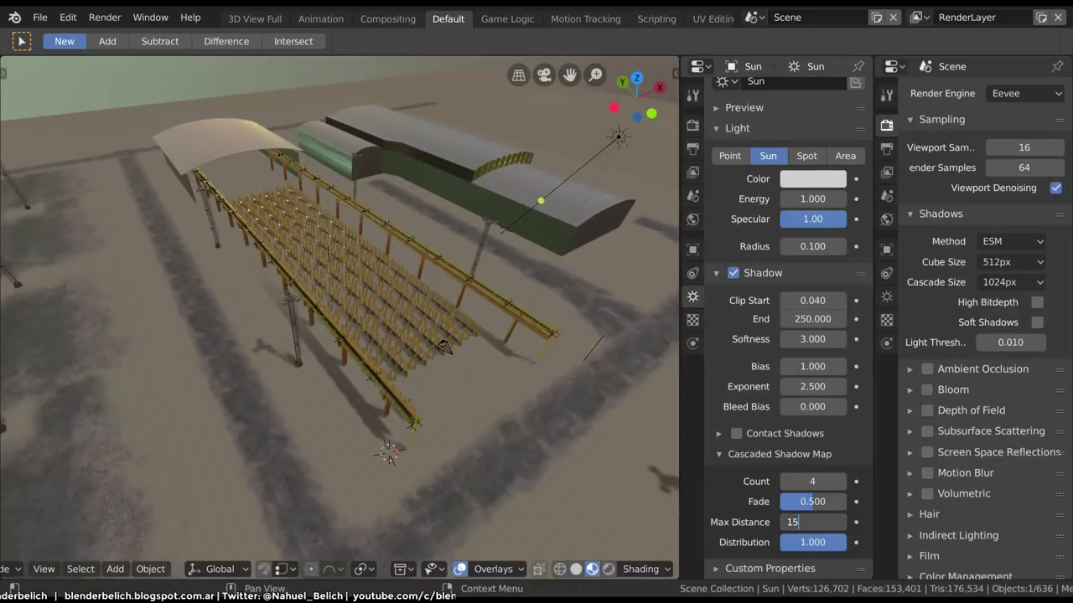
key("Return")
left_click(812, 522)
type("1")
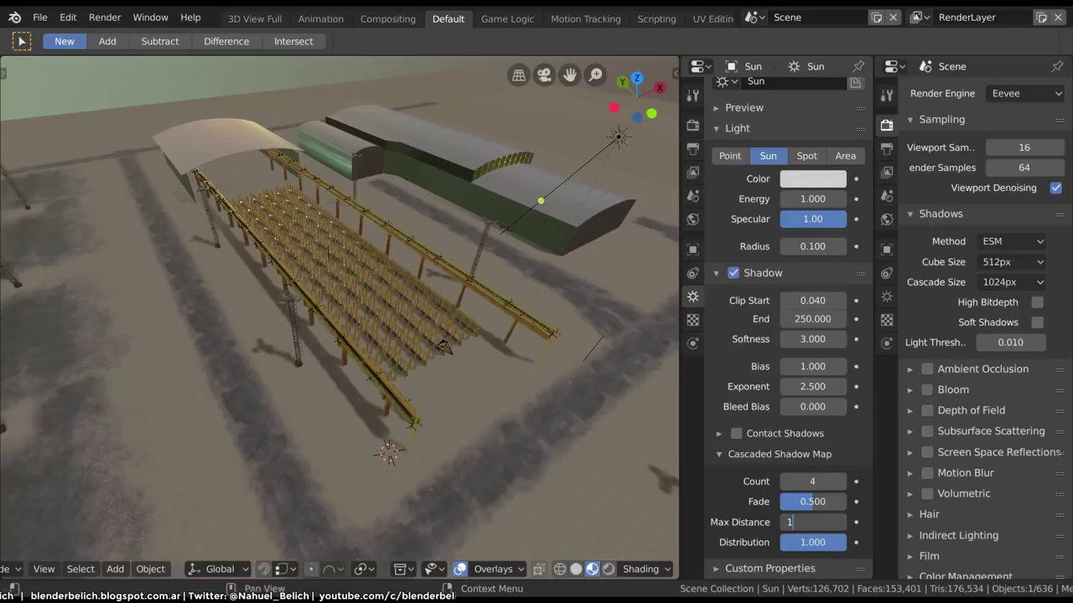
type("80")
key("Return")
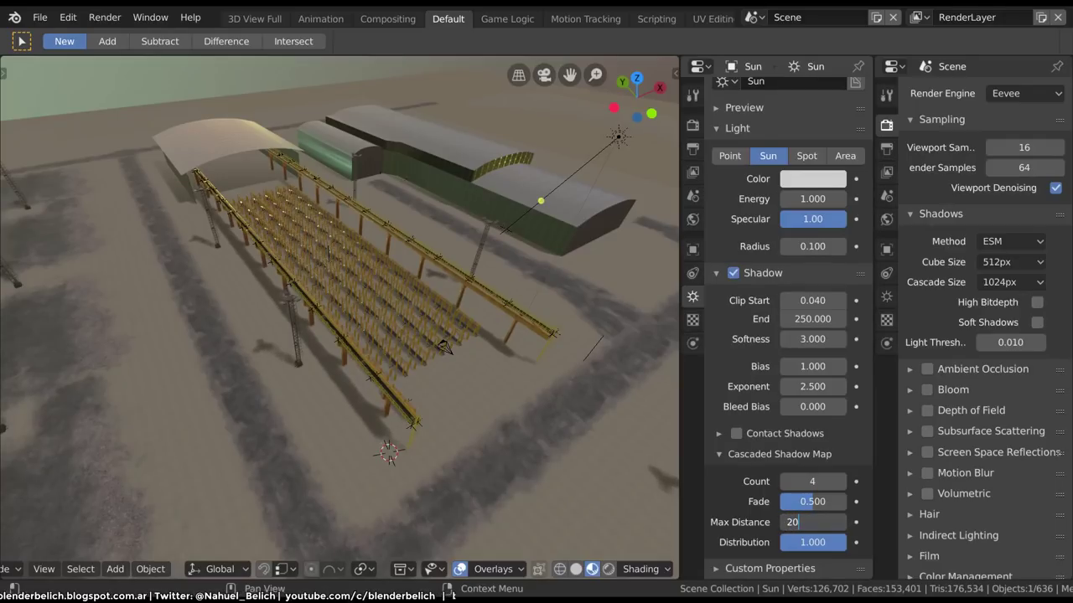
type("0")
key("Return")
mouse_move(658, 97)
left_mouse_down()
mouse_move(670, 100)
mouse_move(641, 84)
mouse_move(646, 92)
left_mouse_up()
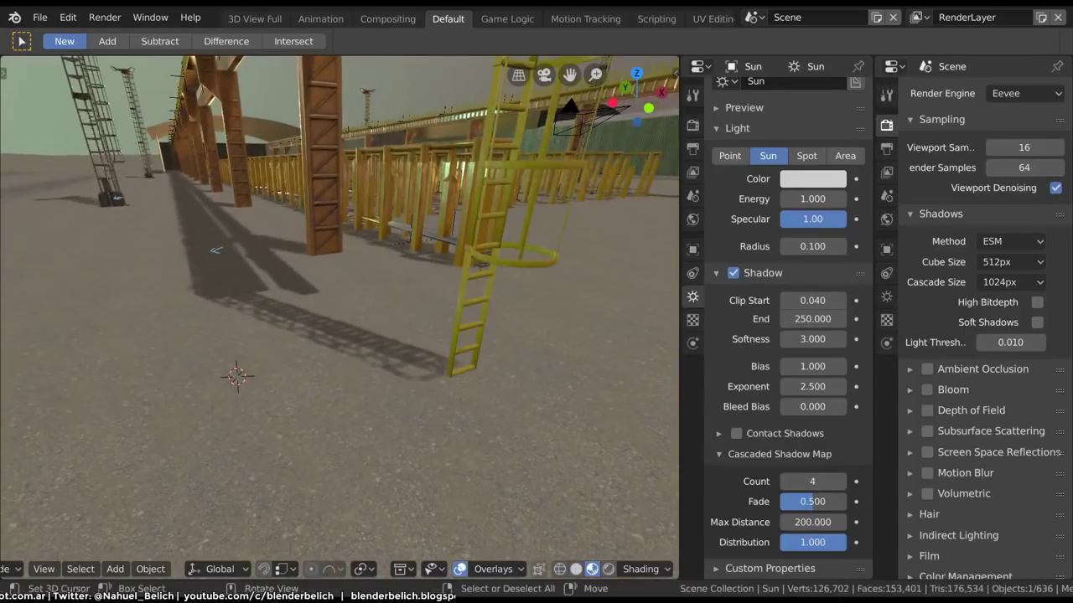
Set Cascade Size to 2048px and lower cascade Distribution to about 0.573.
left_click(1012, 282)
left_click(1006, 160)
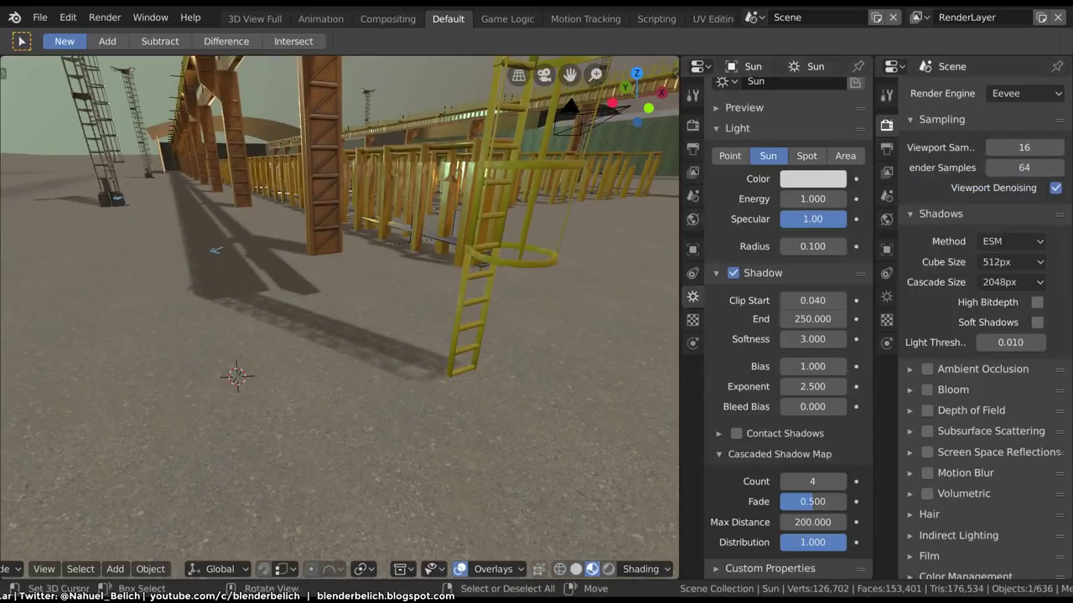
key("shift+grave")
key("w")
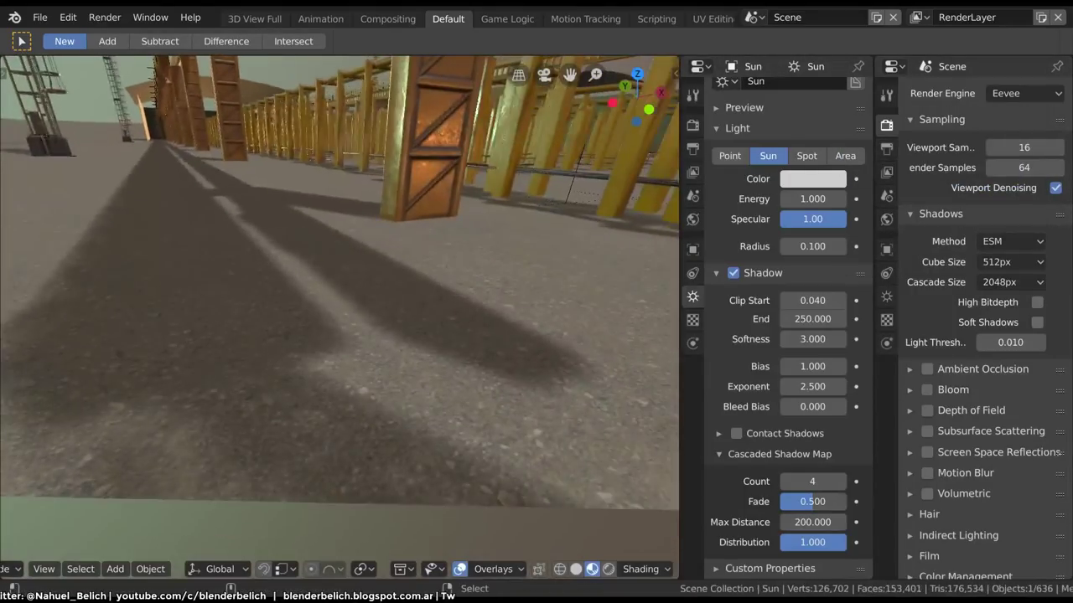
key("Return")
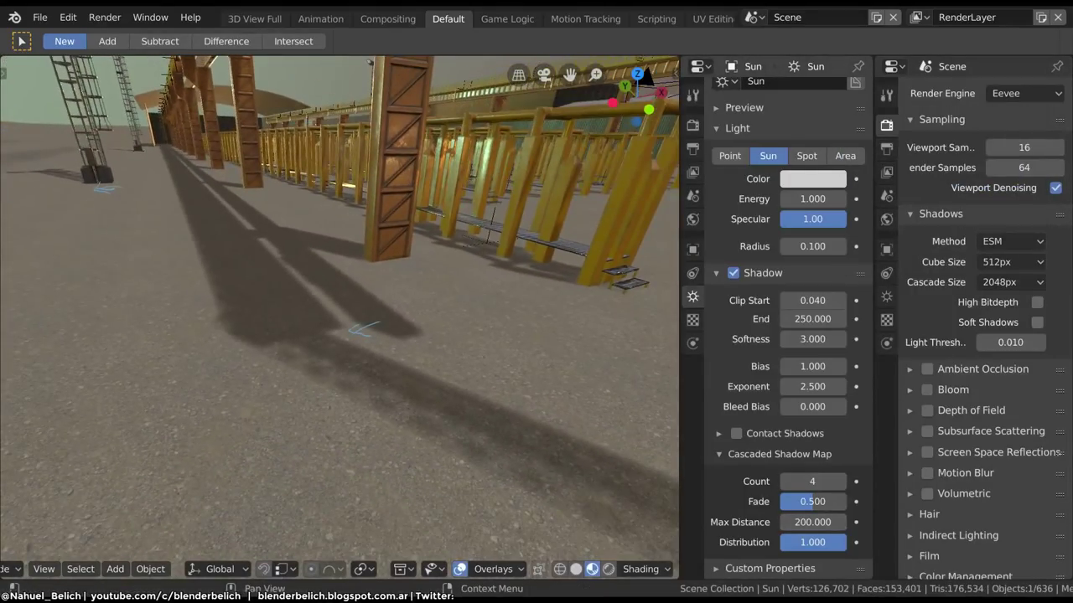
left_click_drag(812, 542, 784, 542)
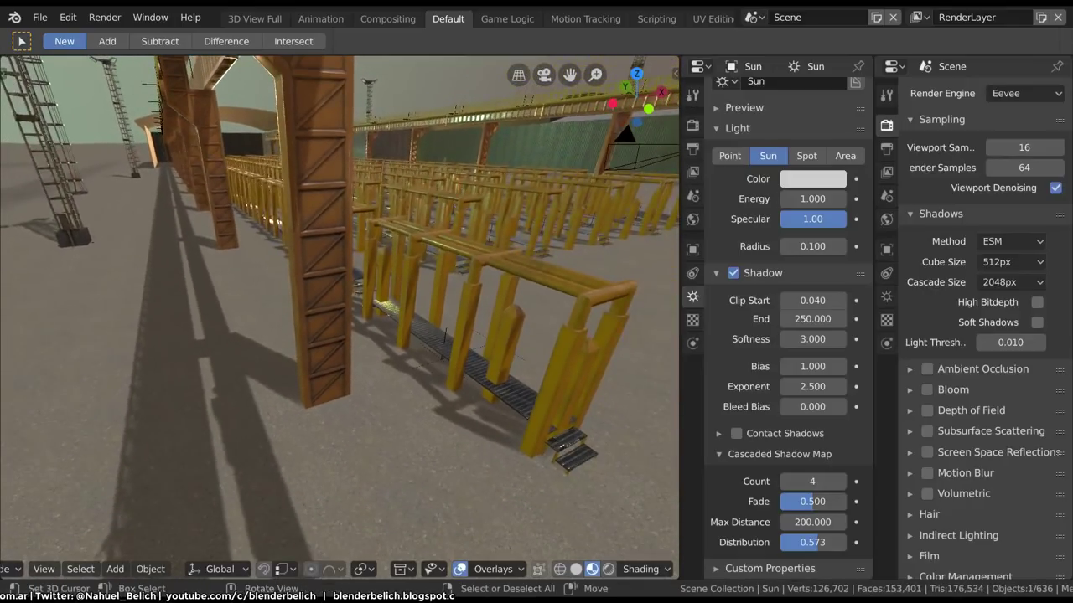
Expand the sun's Contact Shadows section and enable contact shadows.
left_click(779, 453)
left_click(784, 433)
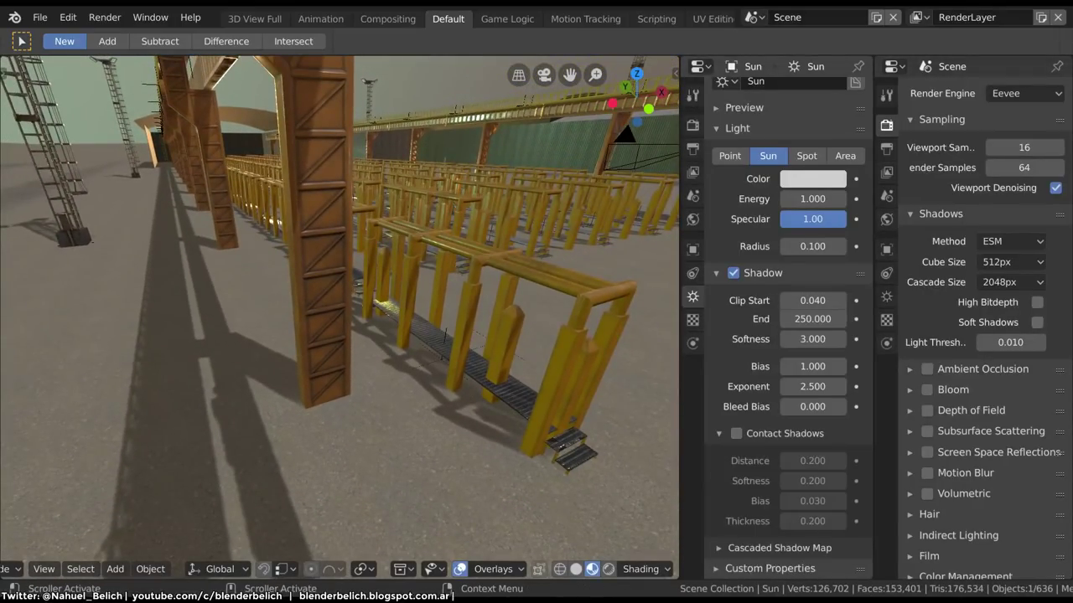
left_click(735, 433)
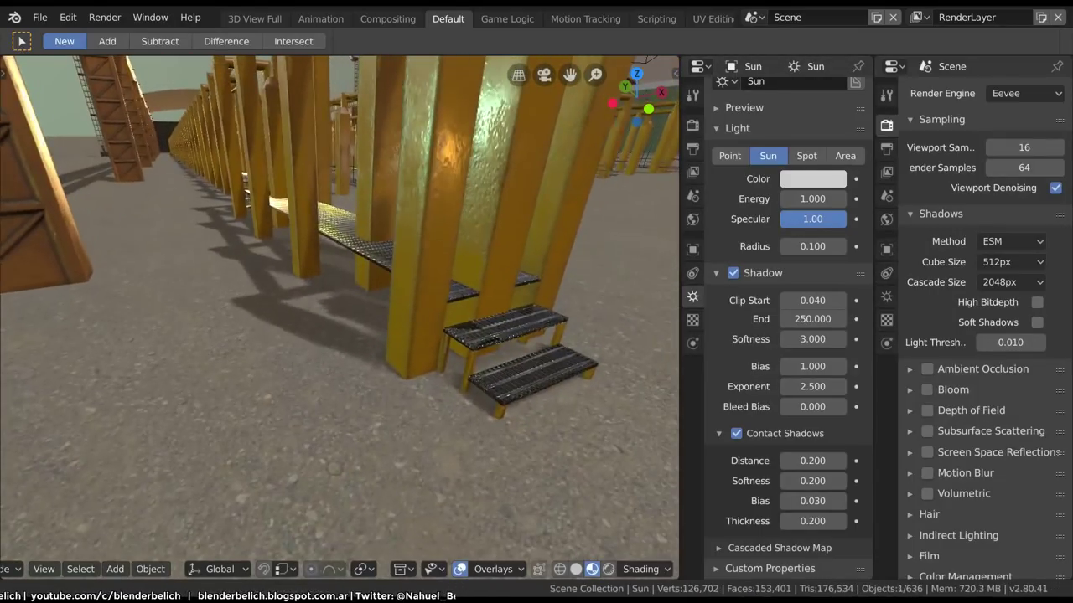
Drop cascade Max Distance to 0 and set contact shadow Distance to 0.900.
left_click(780, 548)
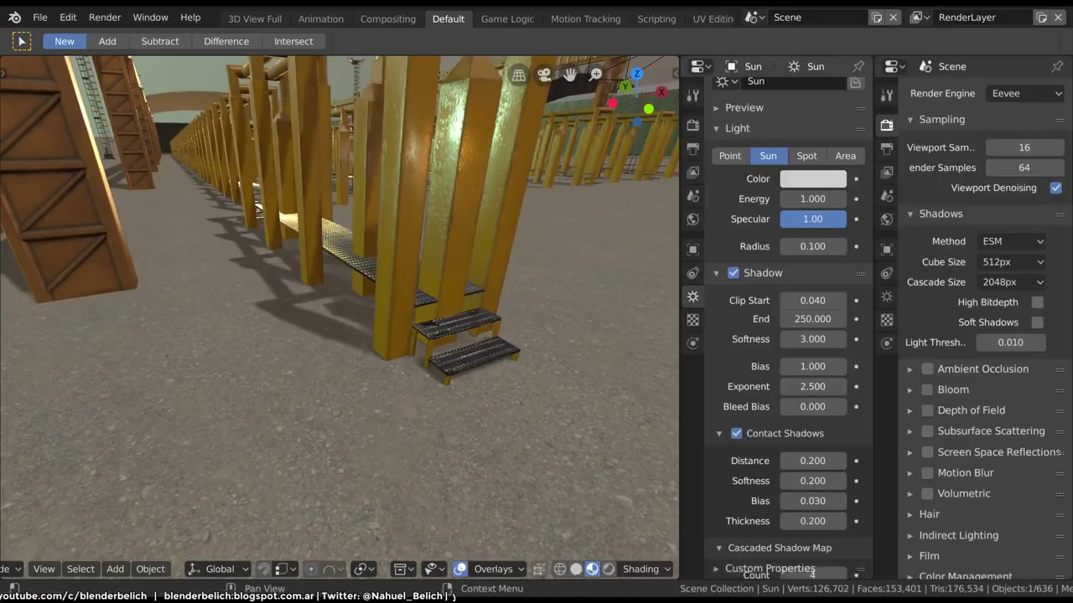
scroll(779, 519, "down", 3)
left_click_drag(805, 522, 754, 522)
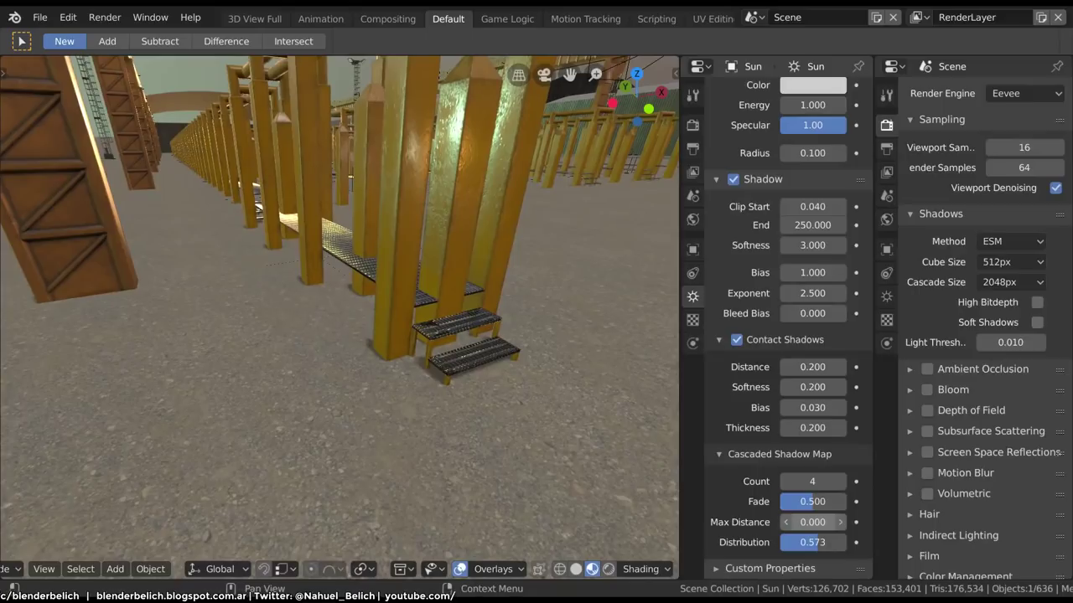
left_click_drag(812, 367, 784, 367)
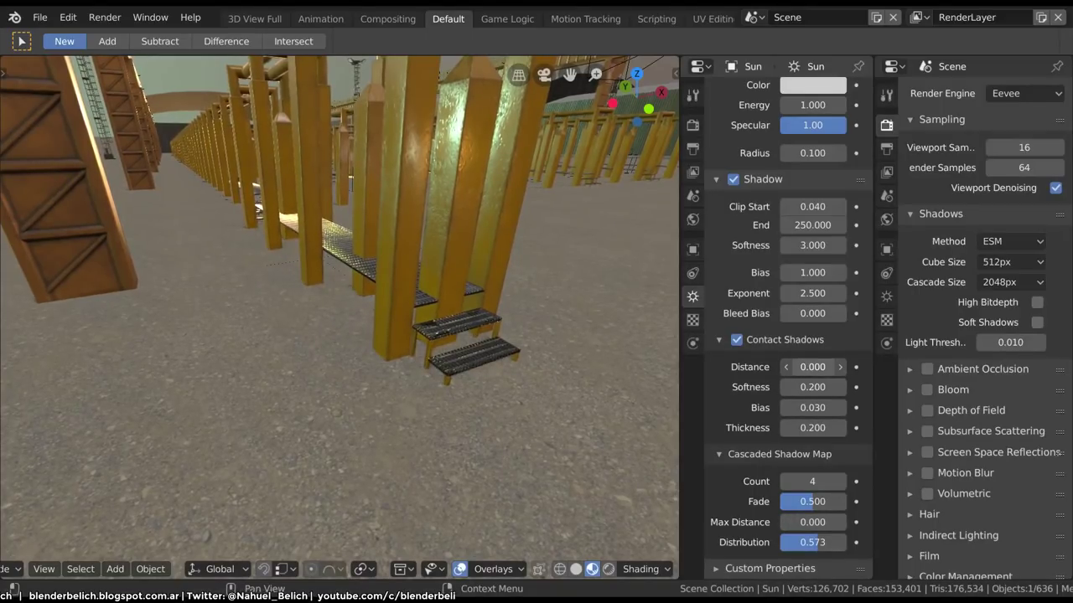
left_click_drag(812, 367, 838, 367)
scroll(339, 310, "up", 4)
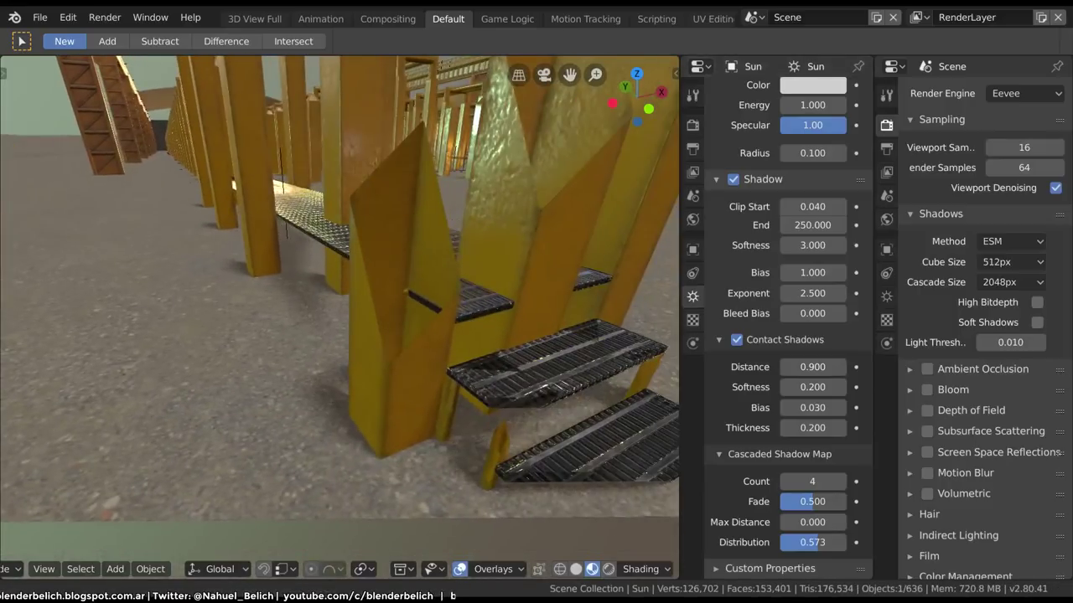
scroll(340, 310, "down", 3)
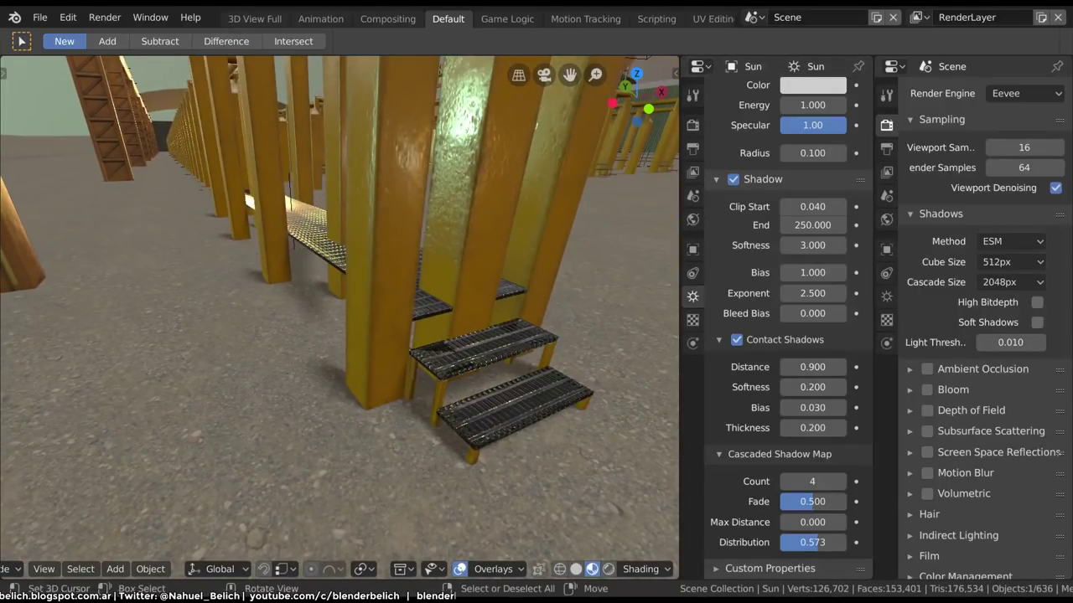
mouse_move(339, 310)
middle_mouse_down()
mouse_move(435, 298)
mouse_move(352, 310)
mouse_move(331, 302)
middle_mouse_up()
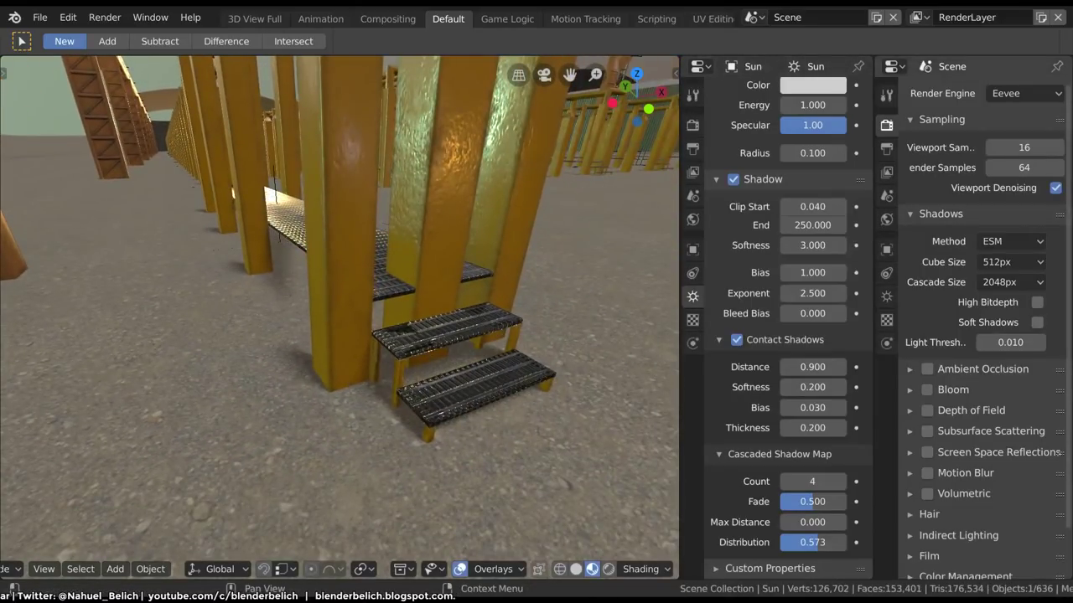
scroll(984, 335, "down", 2)
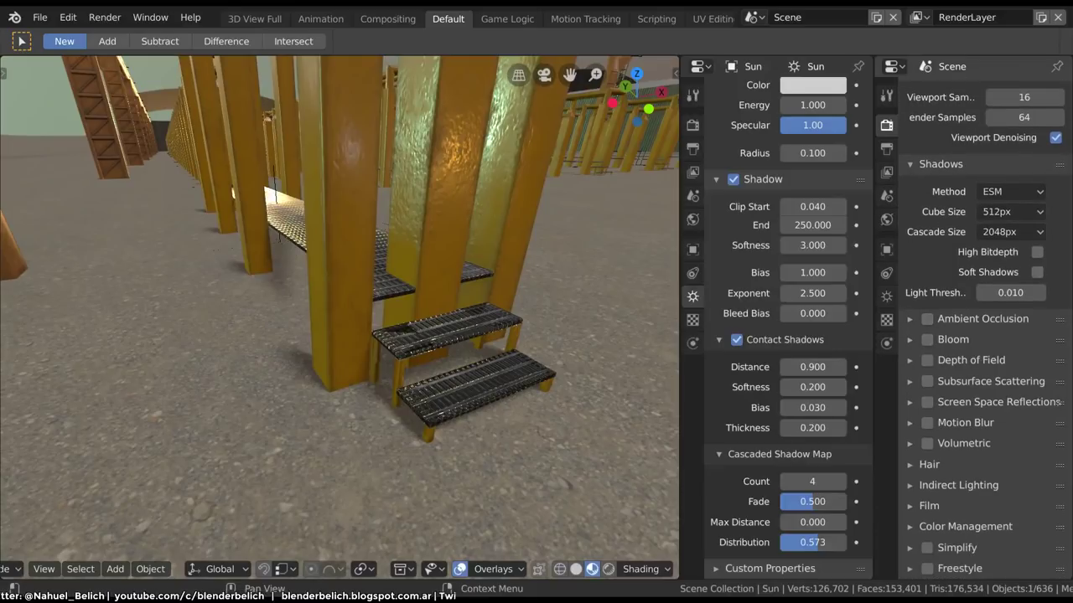
Expand the Film panel and enable Overscan at 3.00%, then view the pillar rows.
left_click(929, 505)
scroll(955, 469, "down", 3)
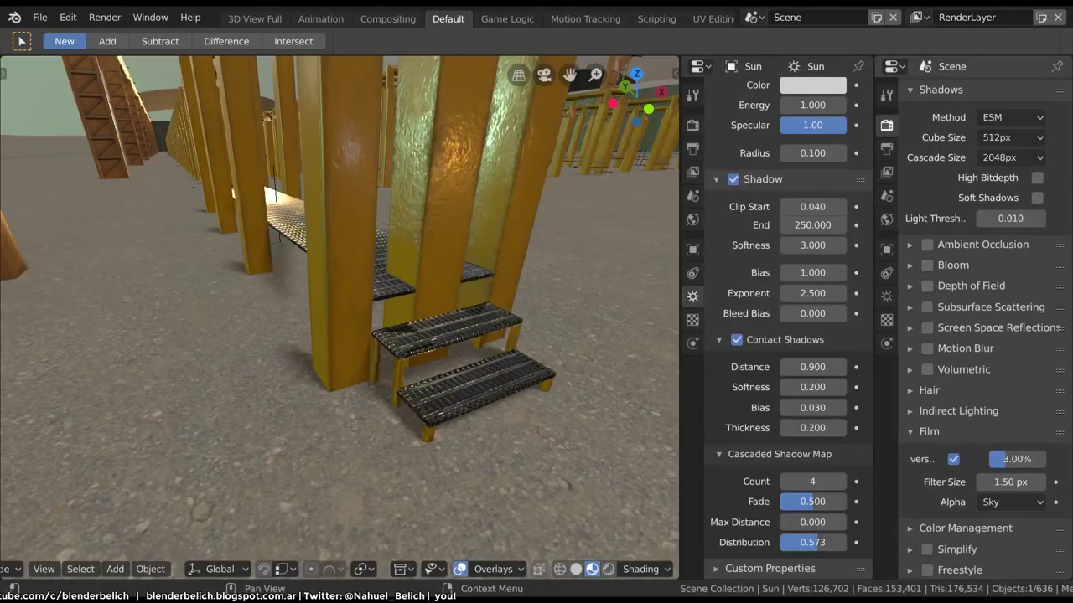
left_click_drag(897, 335, 875, 335)
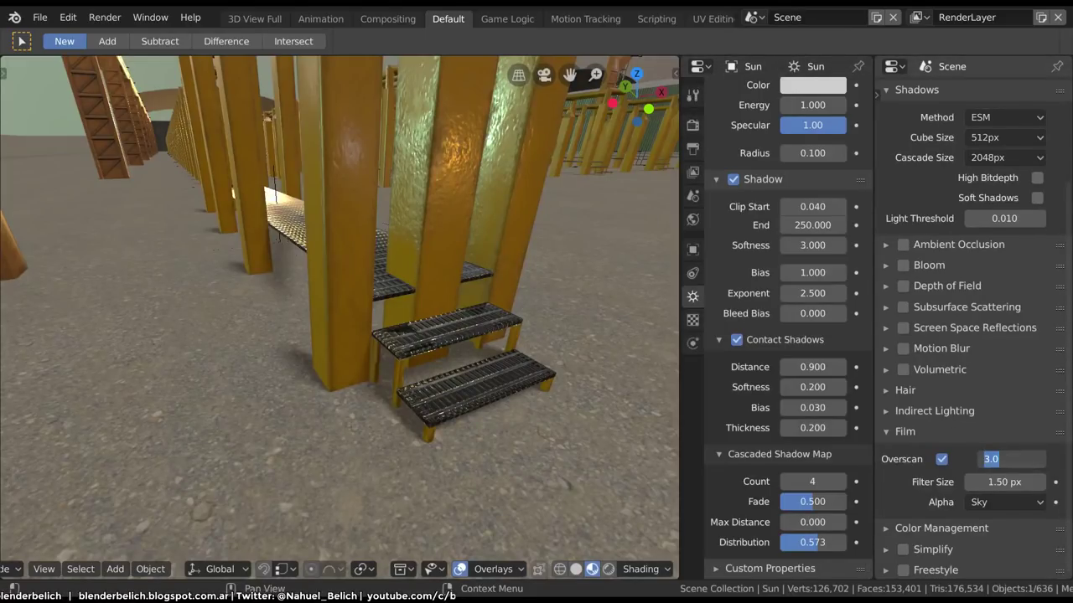
key("Return")
middle_click_drag(335, 293, 461, 293)
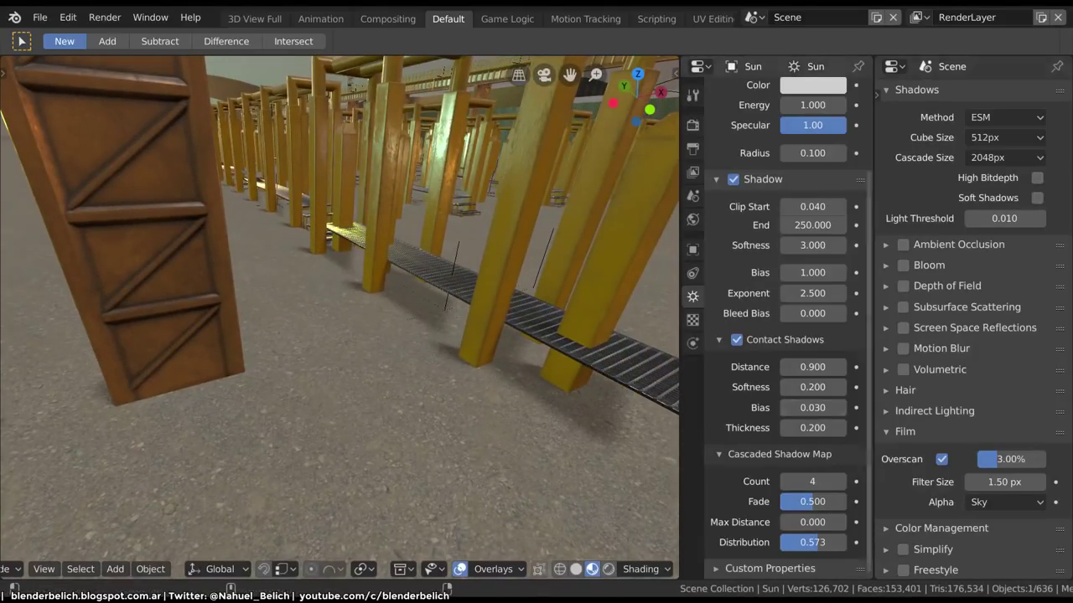
middle_click_drag(335, 318, 252, 277)
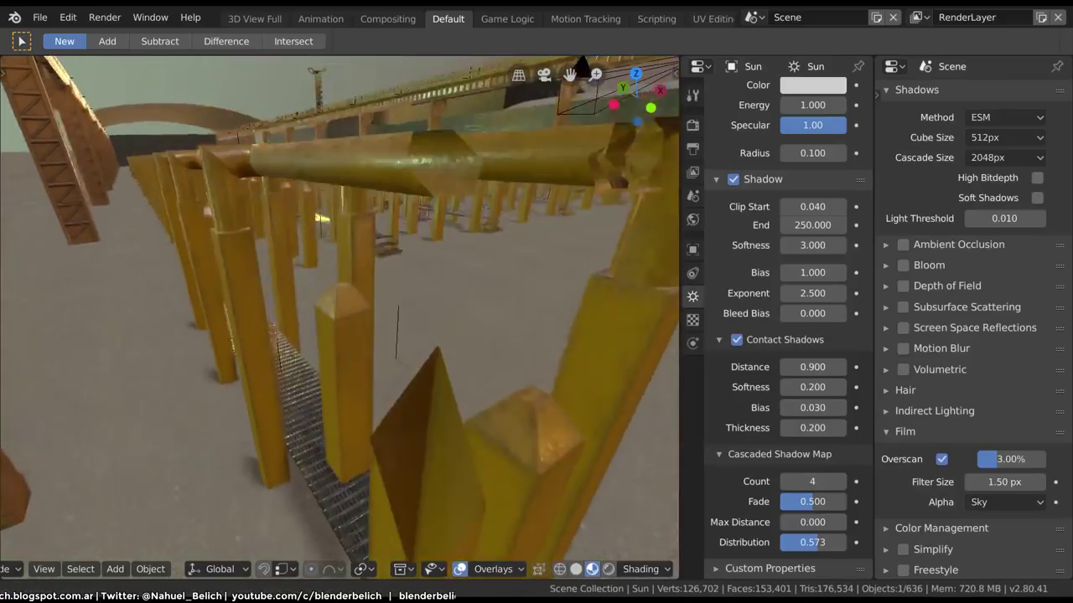
mouse_move(411, 314)
middle_mouse_down()
mouse_move(666, 541)
mouse_move(606, 441)
middle_mouse_up()
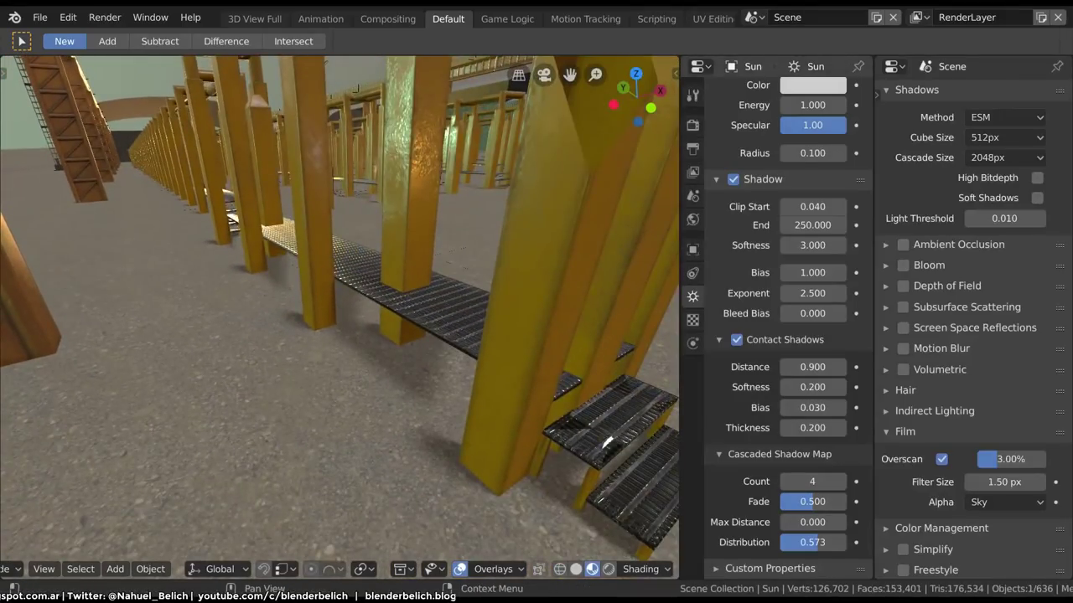
Set contact shadow Distance to 2.100 and Softness to 0.
left_click(785, 367)
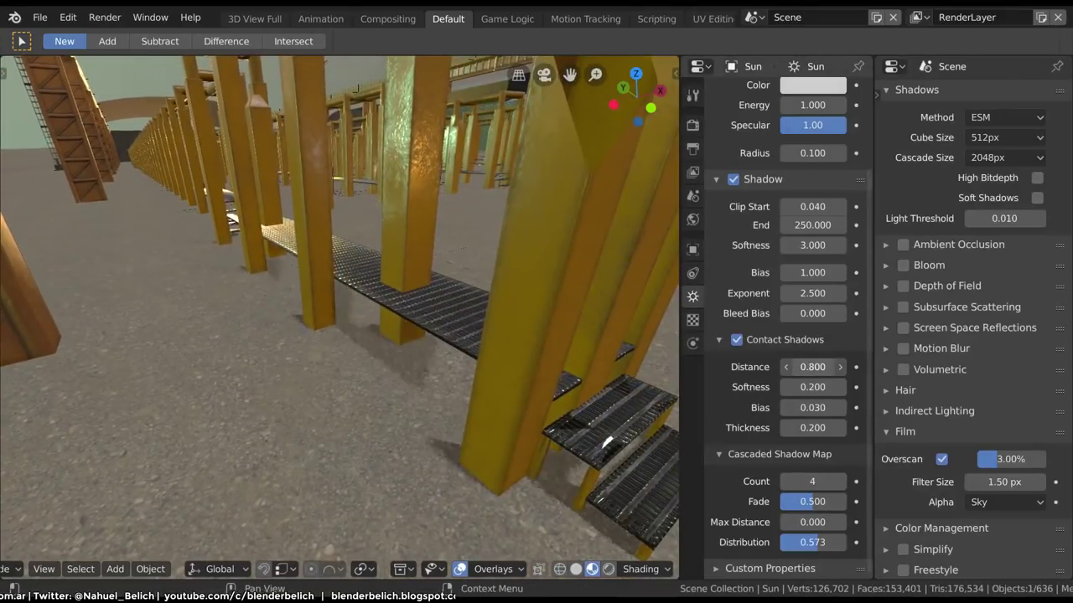
left_click_drag(812, 367, 847, 367)
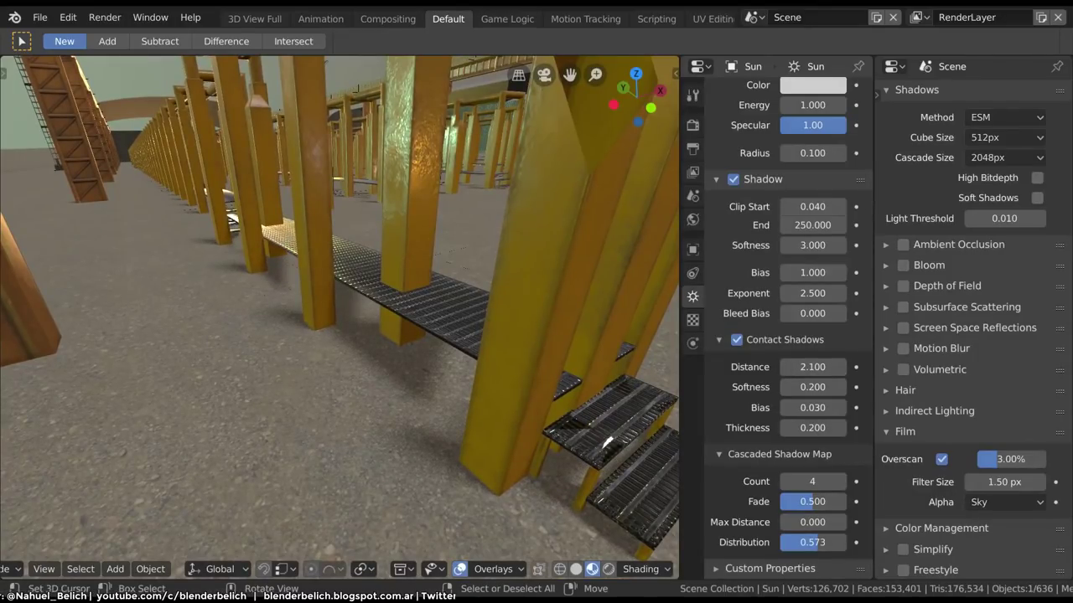
left_click_drag(812, 387, 784, 387)
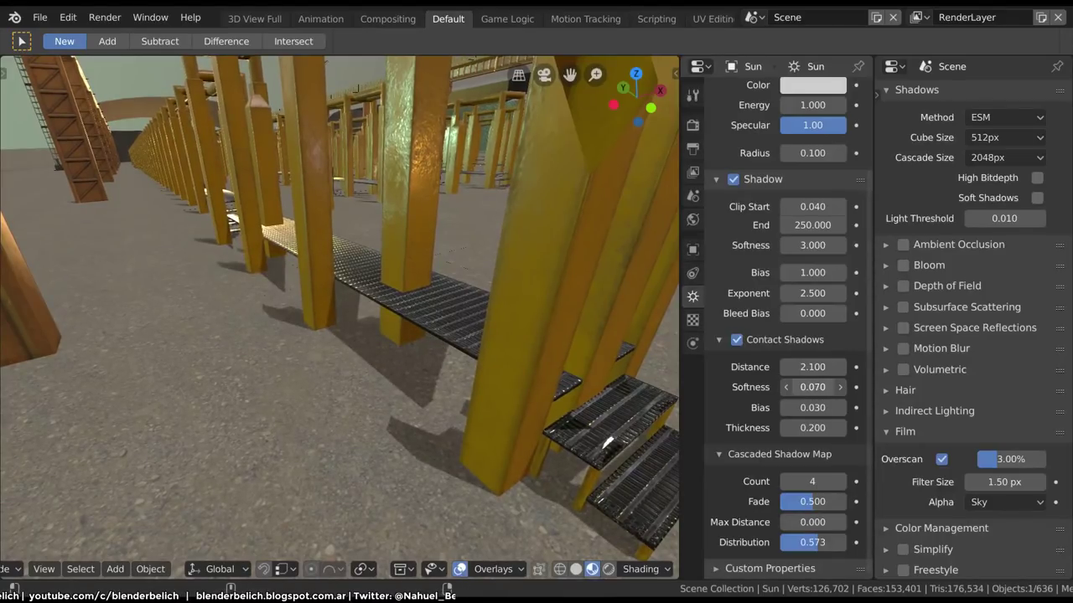
mouse_move(812, 387)
left_mouse_down()
mouse_move(784, 387)
mouse_move(846, 407)
mouse_move(825, 408)
left_mouse_up()
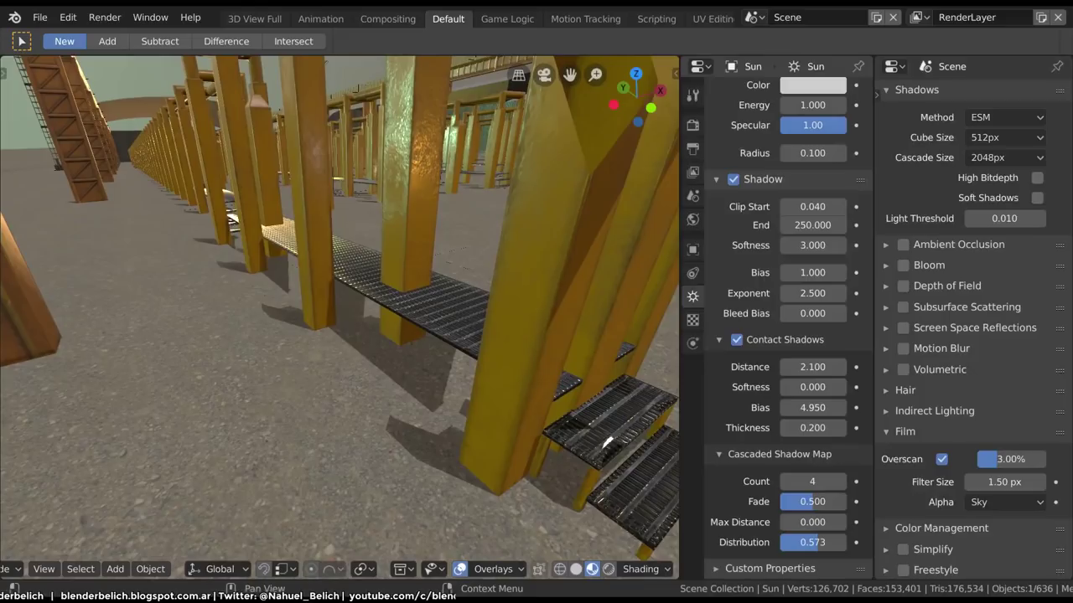
Set contact shadow Bias to 0.581 and Thickness to about 0.092.
key("ctrl+z")
key("ctrl+z")
key("ctrl+z")
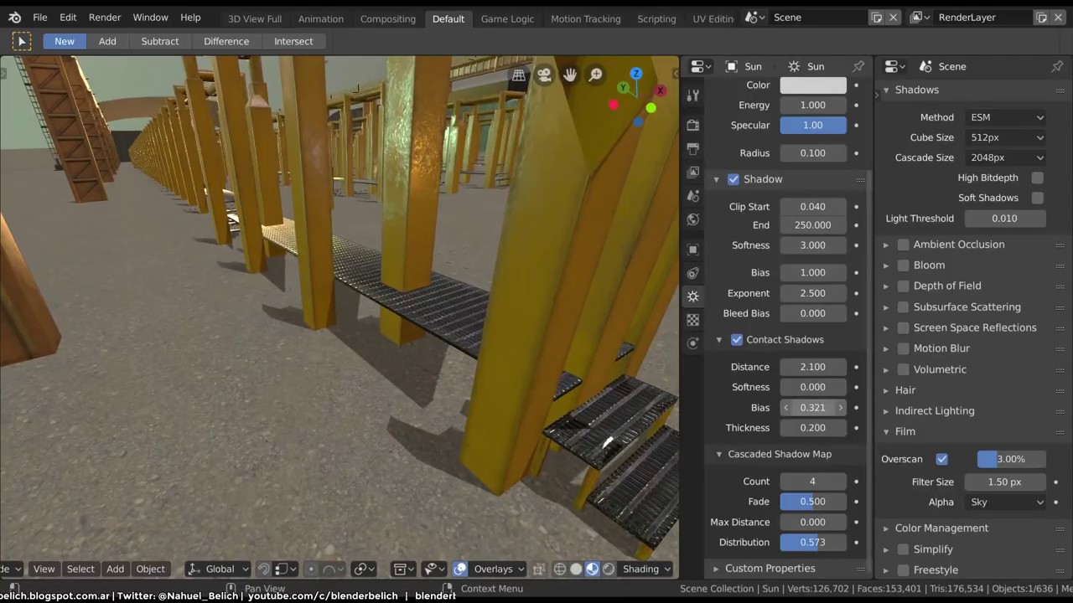
left_click_drag(805, 407, 817, 407)
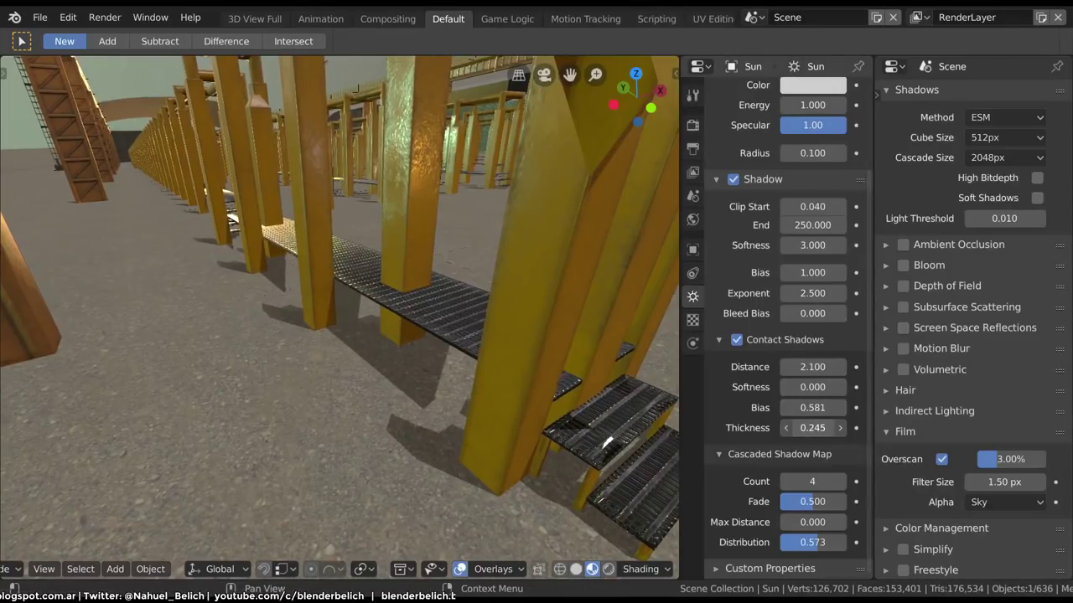
mouse_move(812, 427)
left_mouse_down()
mouse_move(830, 428)
mouse_move(792, 428)
mouse_move(808, 427)
left_mouse_up()
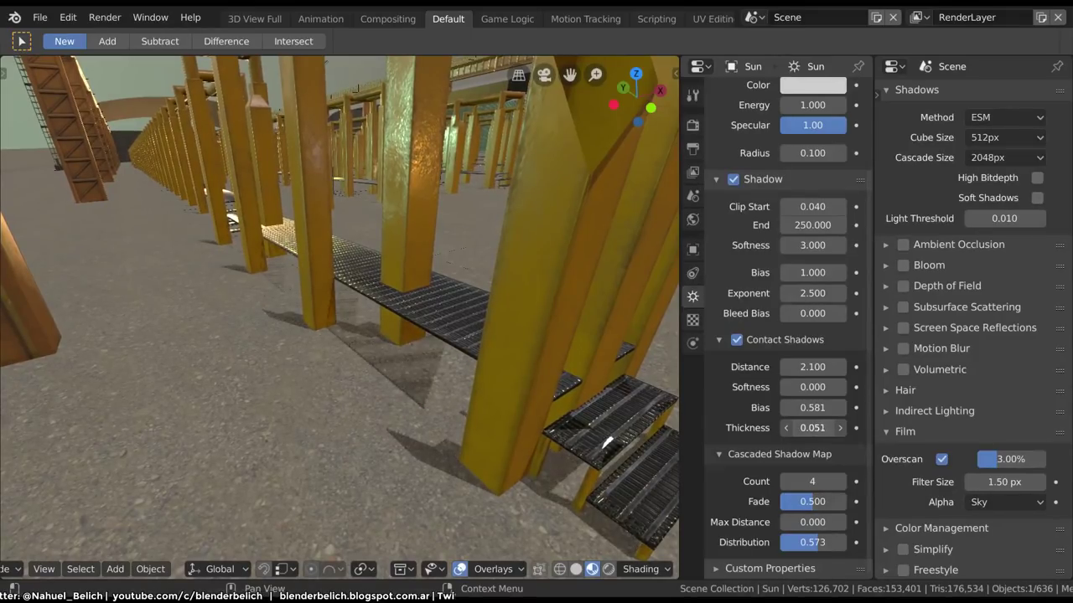
mouse_move(812, 427)
left_mouse_down()
mouse_move(791, 427)
mouse_move(826, 427)
left_mouse_up()
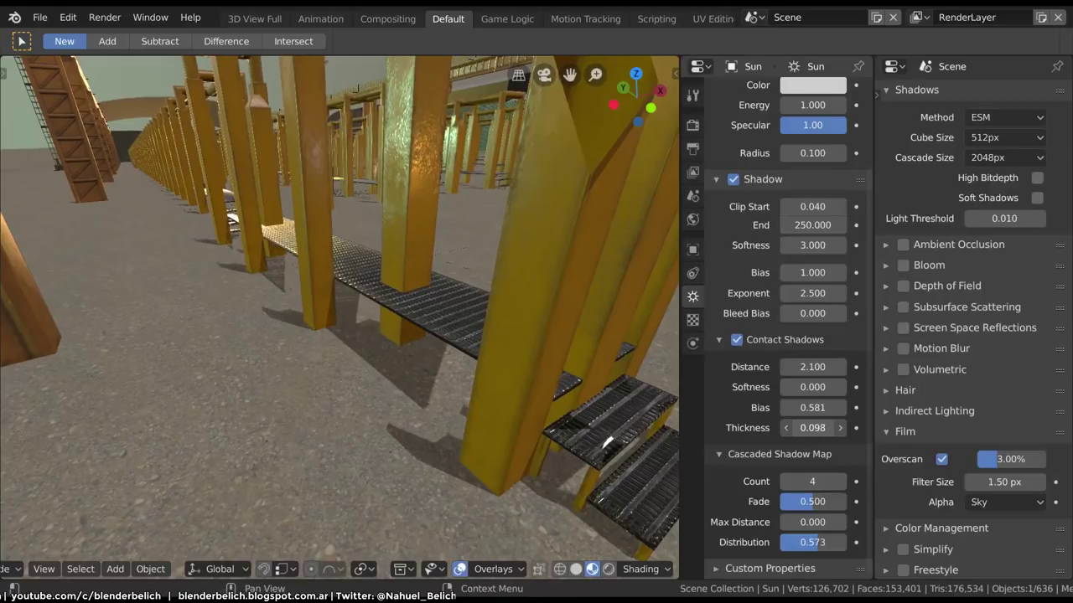
mouse_move(335, 319)
middle_mouse_down()
mouse_move(388, 318)
mouse_move(370, 318)
middle_mouse_up()
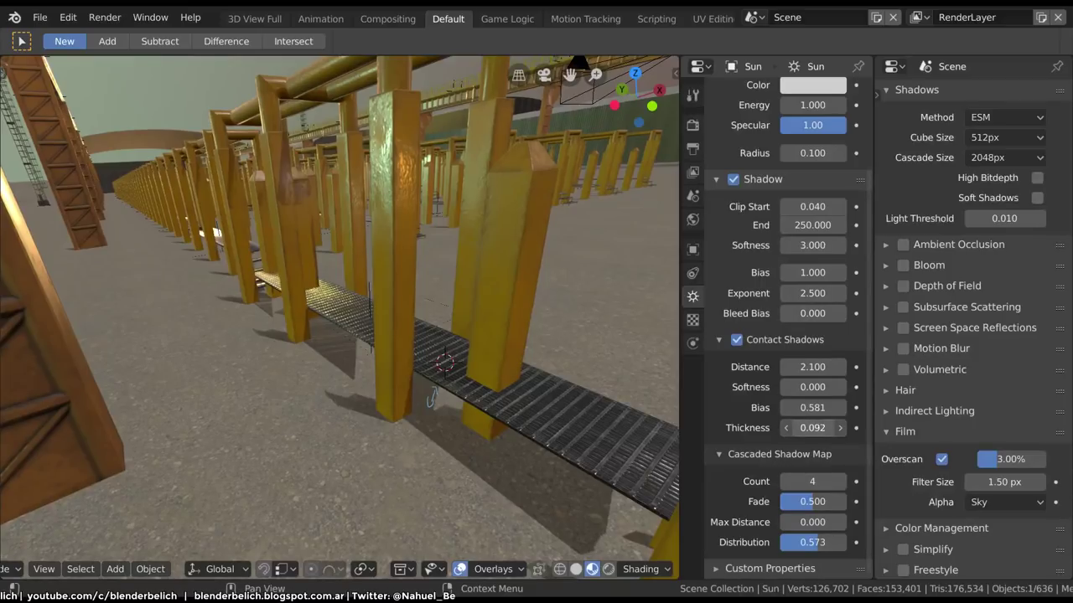
Set contact shadow Thickness to 0.036.
type("0.035")
left_click_drag(812, 428, 821, 427)
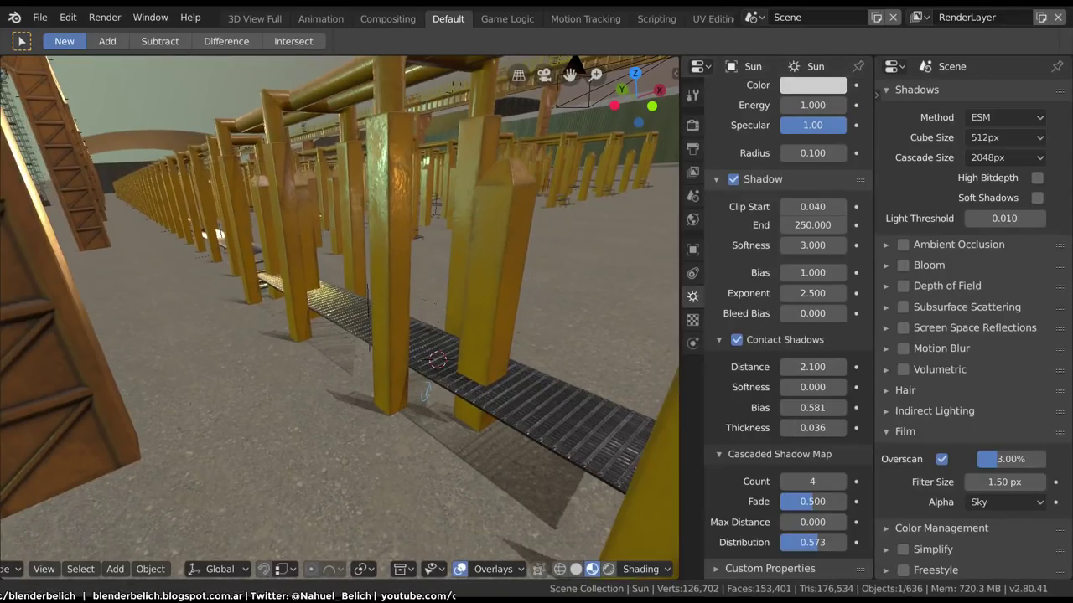
mouse_move(426, 392)
middle_mouse_down()
mouse_move(385, 335)
mouse_move(376, 228)
mouse_move(361, 276)
middle_mouse_up()
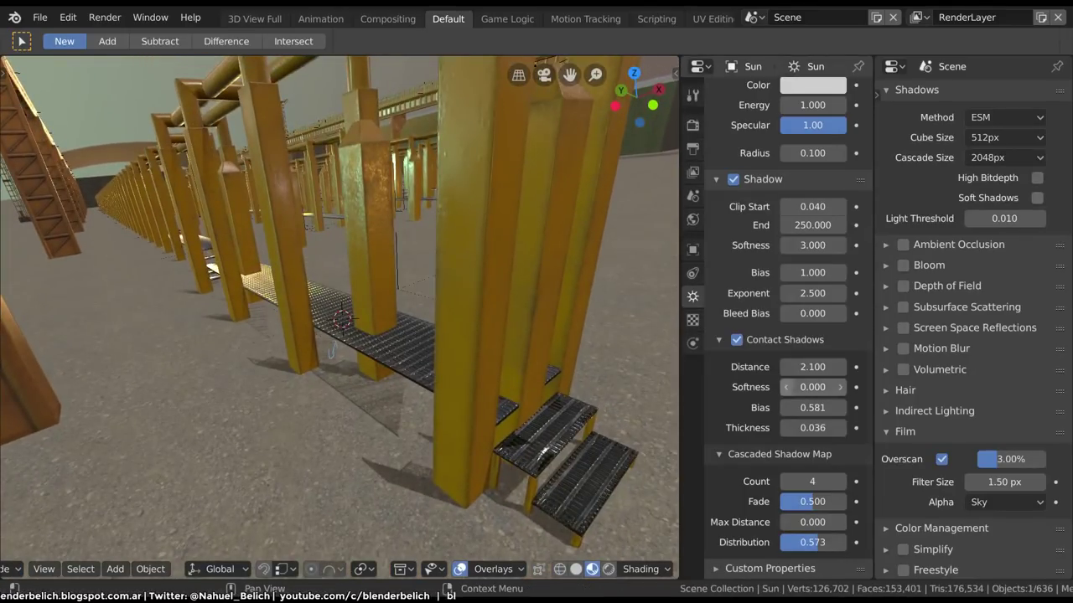
Set contact shadow Distance 1.870 and Softness 0.240, then turn on Ambient Occlusion.
left_click_drag(812, 367, 792, 367)
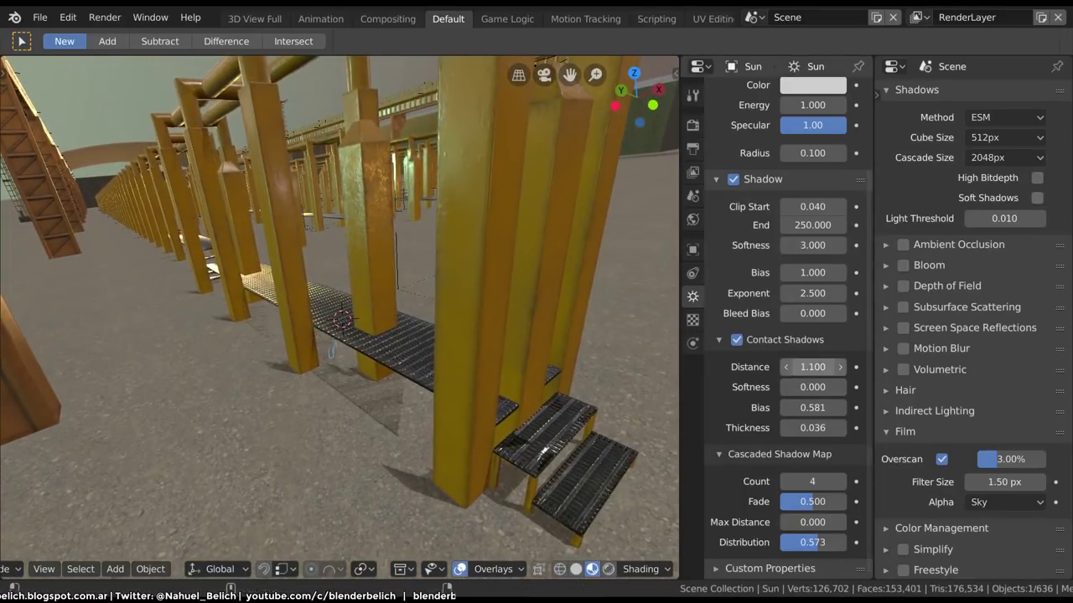
left_click(840, 387)
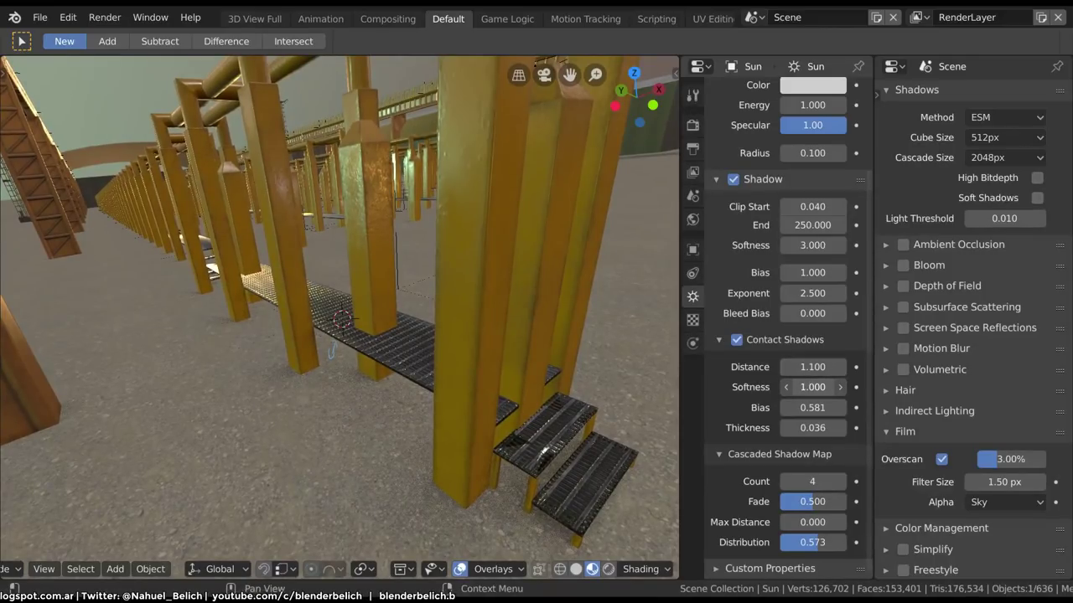
left_click_drag(811, 388, 788, 387)
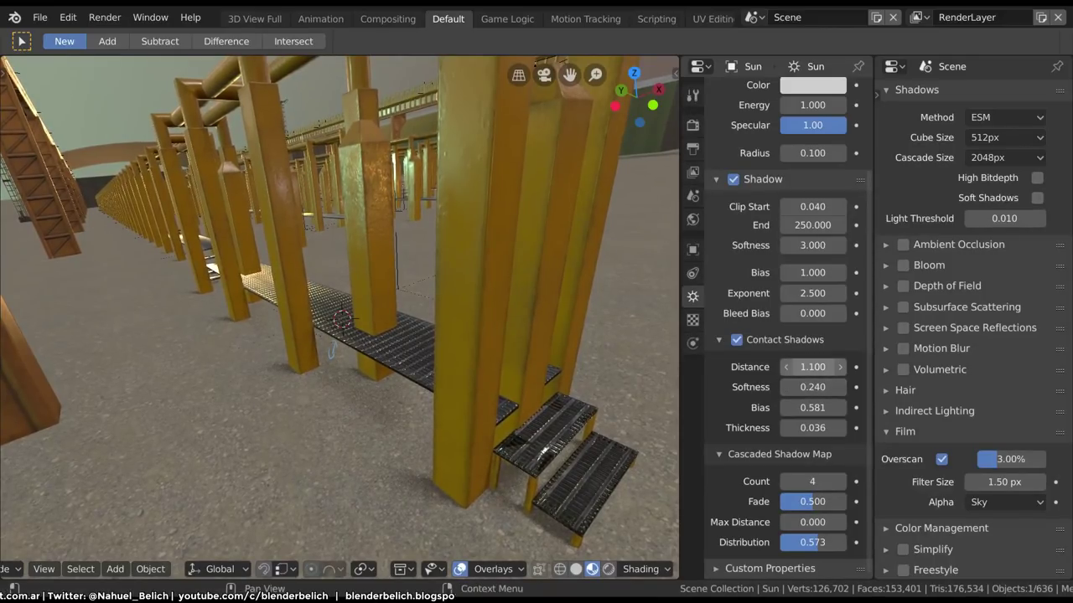
left_click_drag(812, 367, 834, 367)
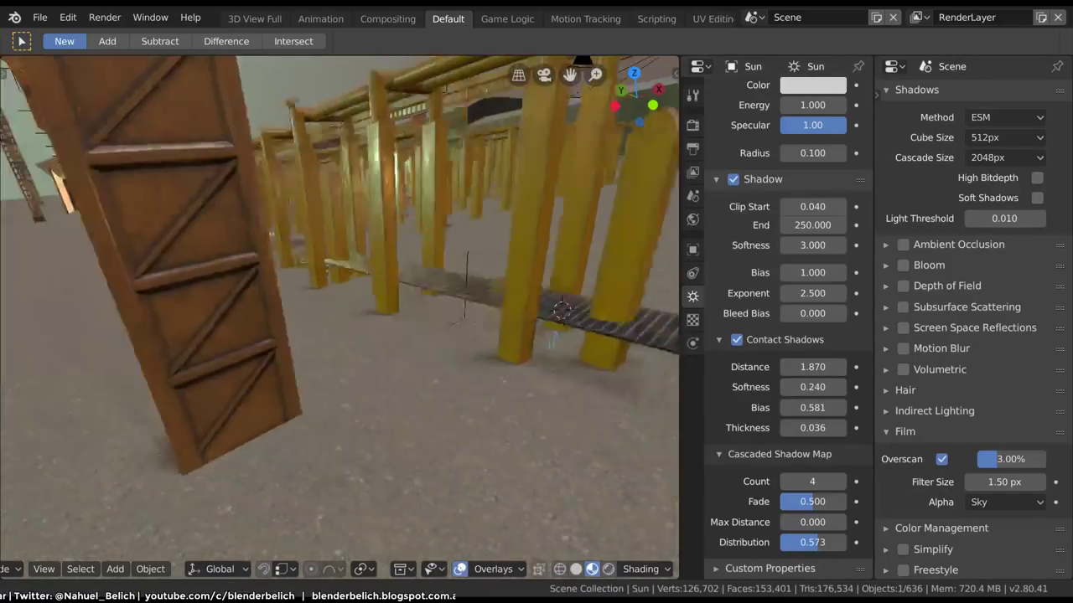
mouse_move(335, 335)
middle_mouse_down()
mouse_move(436, 318)
mouse_move(318, 335)
middle_mouse_up()
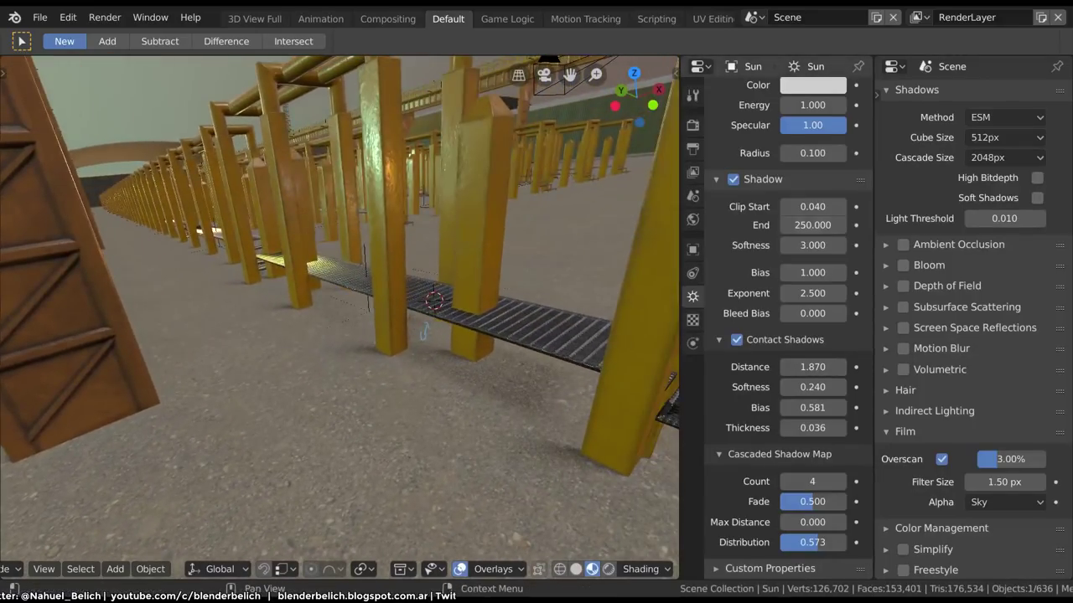
left_click(902, 244)
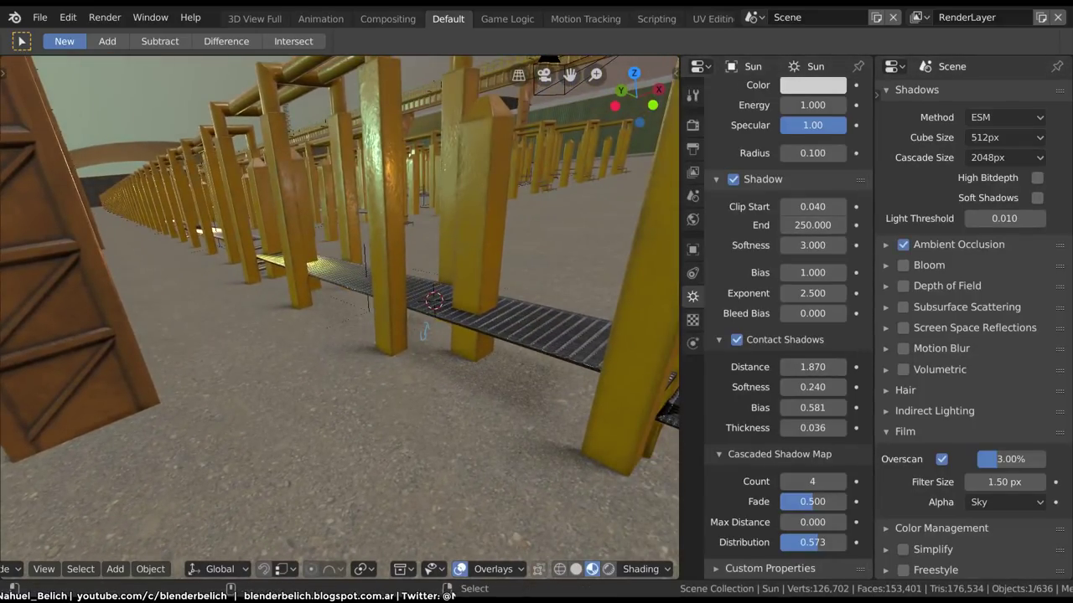
Test Ambient Occlusion at distance 1.180, then switch it off.
left_click(903, 244)
left_click(903, 244)
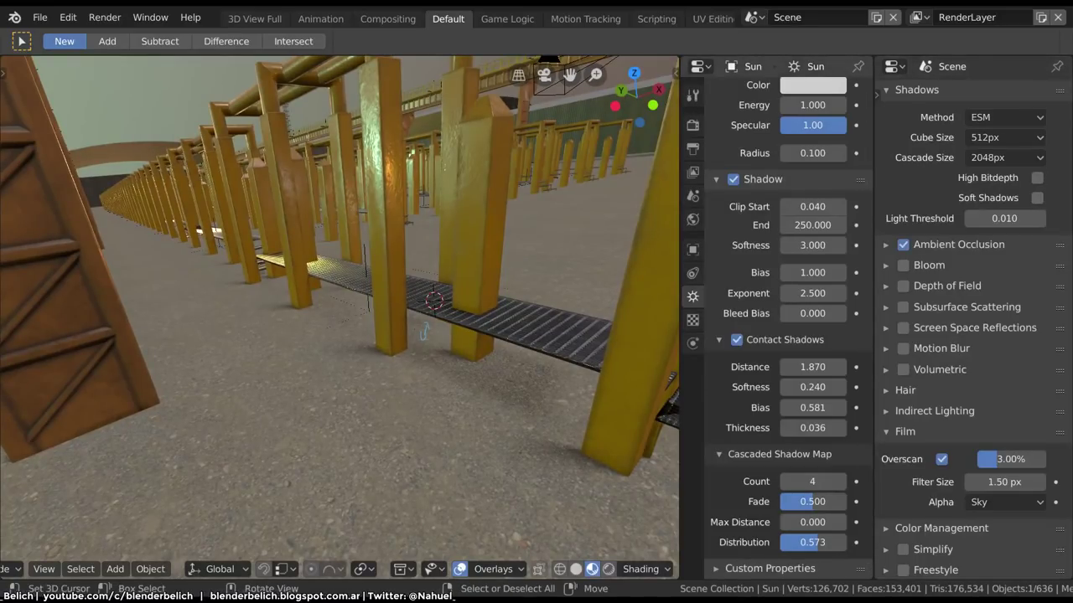
left_click(886, 244)
mouse_move(1004, 272)
left_mouse_down()
mouse_move(1016, 272)
mouse_move(981, 271)
mouse_move(1047, 271)
left_mouse_up()
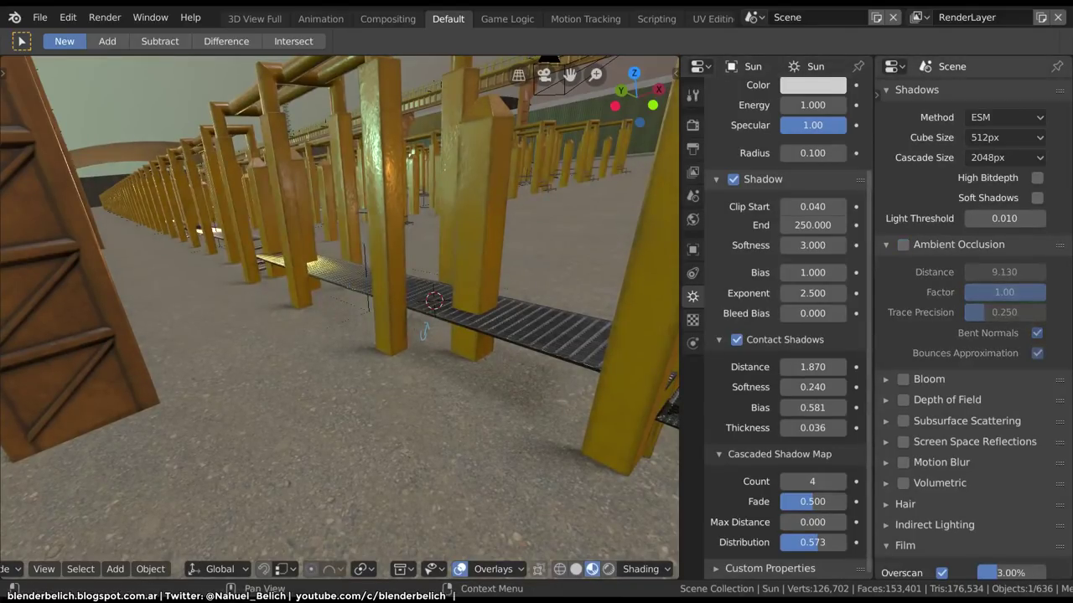
left_click(903, 244)
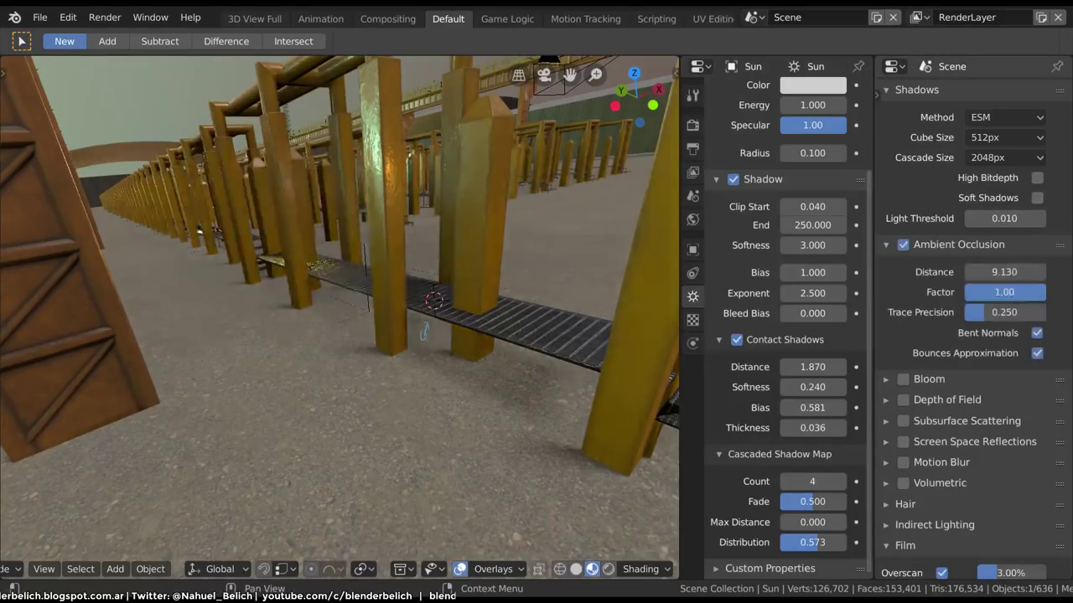
left_click_drag(1004, 272, 972, 272)
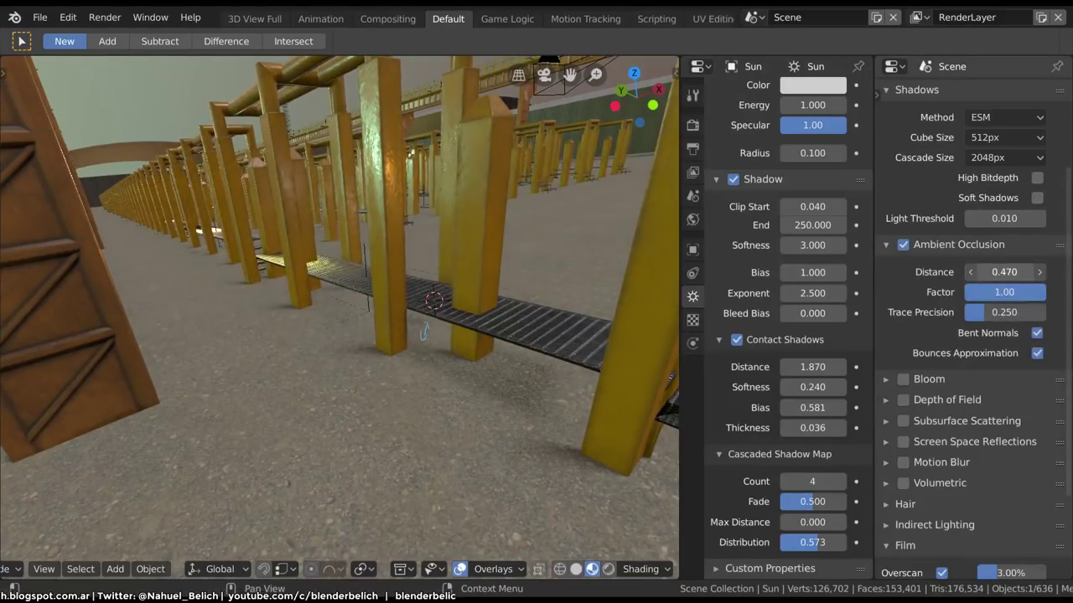
left_click(903, 244)
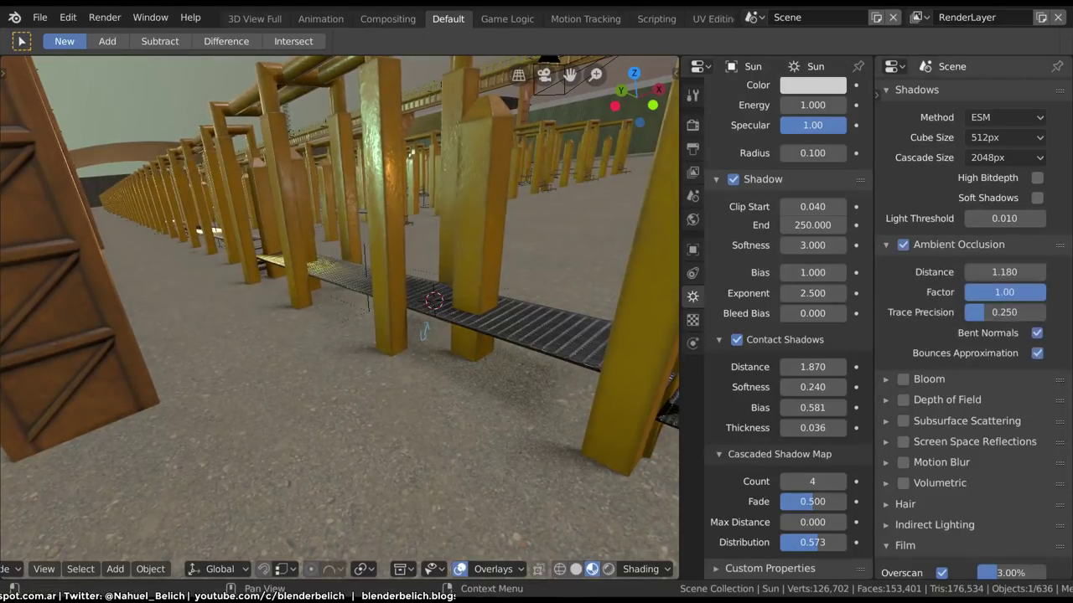
Turn off the sun's contact shadows and collapse their settings.
left_click_drag(811, 367, 788, 367)
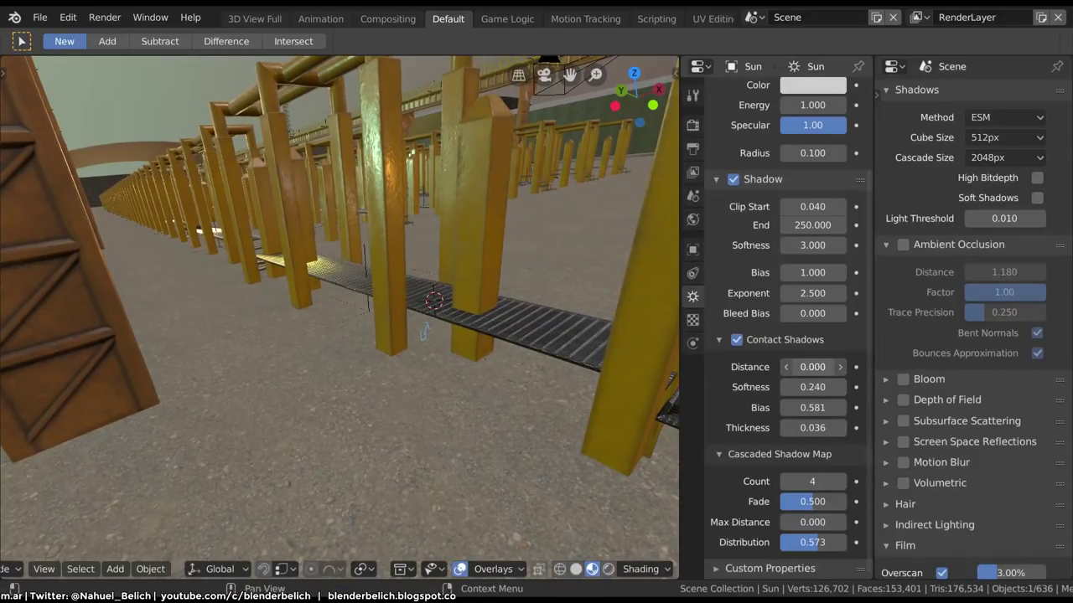
left_click(737, 339)
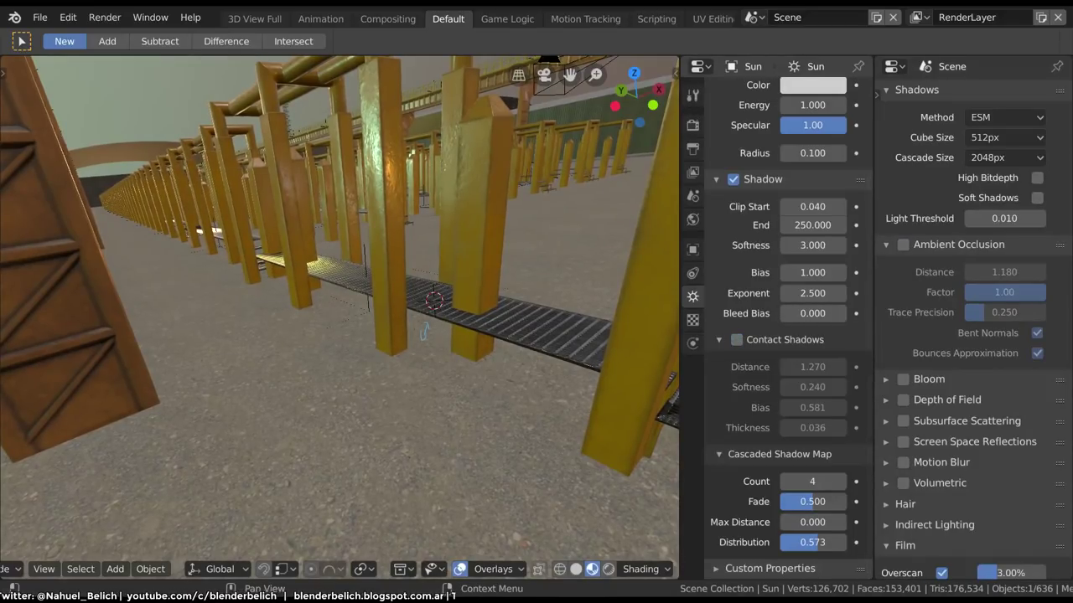
left_click(718, 339)
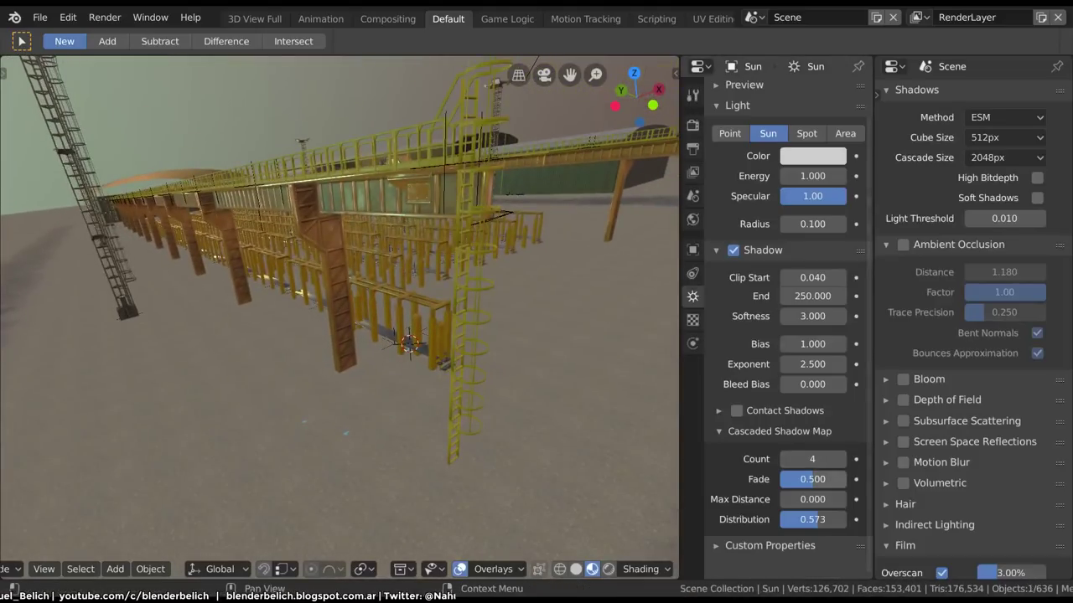
Extend cascade Max Distance to 131.500 and set the cascade Count to 4.
mouse_move(812, 500)
left_mouse_down()
mouse_move(872, 500)
mouse_move(846, 499)
left_mouse_up()
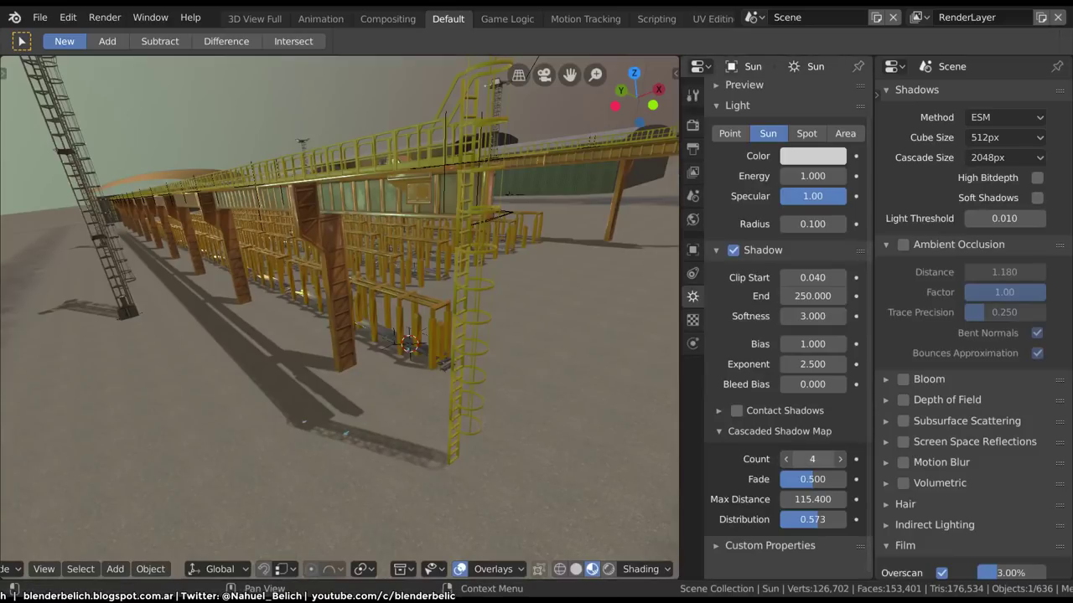
left_click_drag(812, 459, 830, 459)
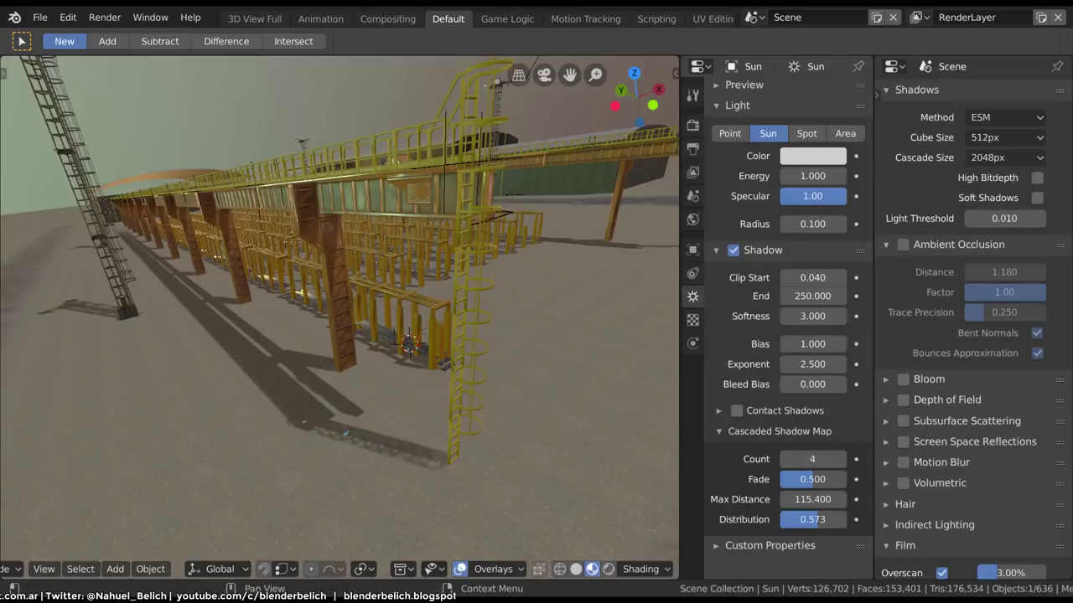
scroll(419, 318, "up", 2)
scroll(419, 319, "up", 2)
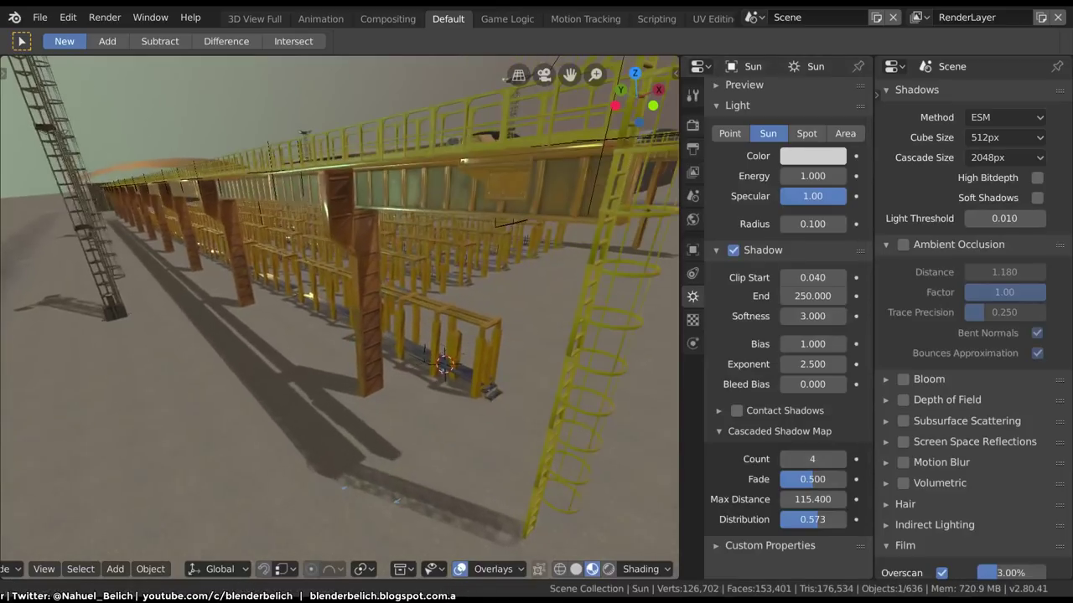
scroll(419, 318, "up", 2)
scroll(419, 319, "up", 2)
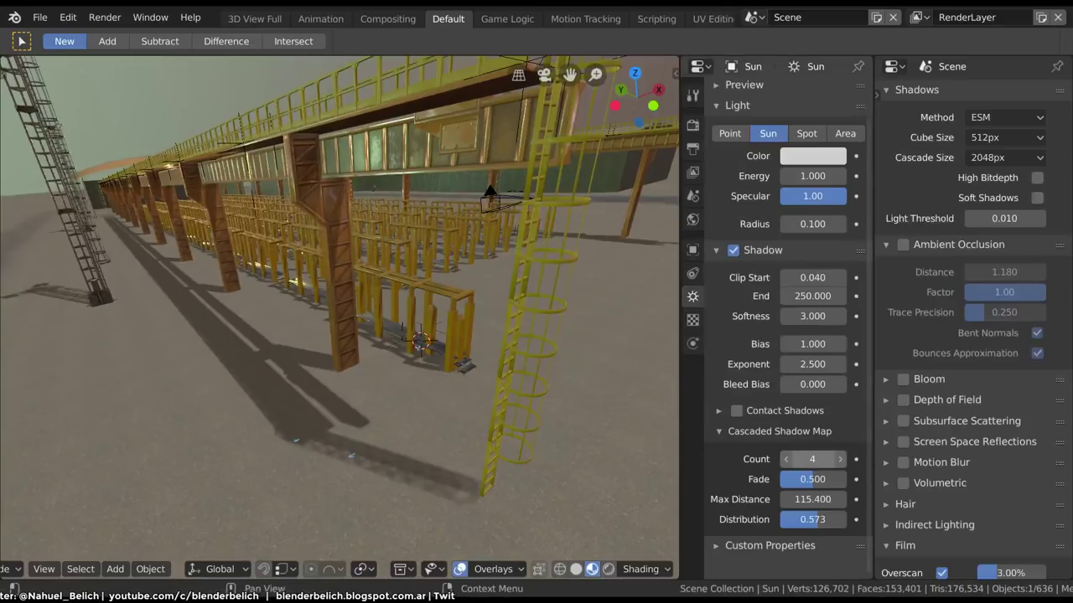
left_click(811, 460)
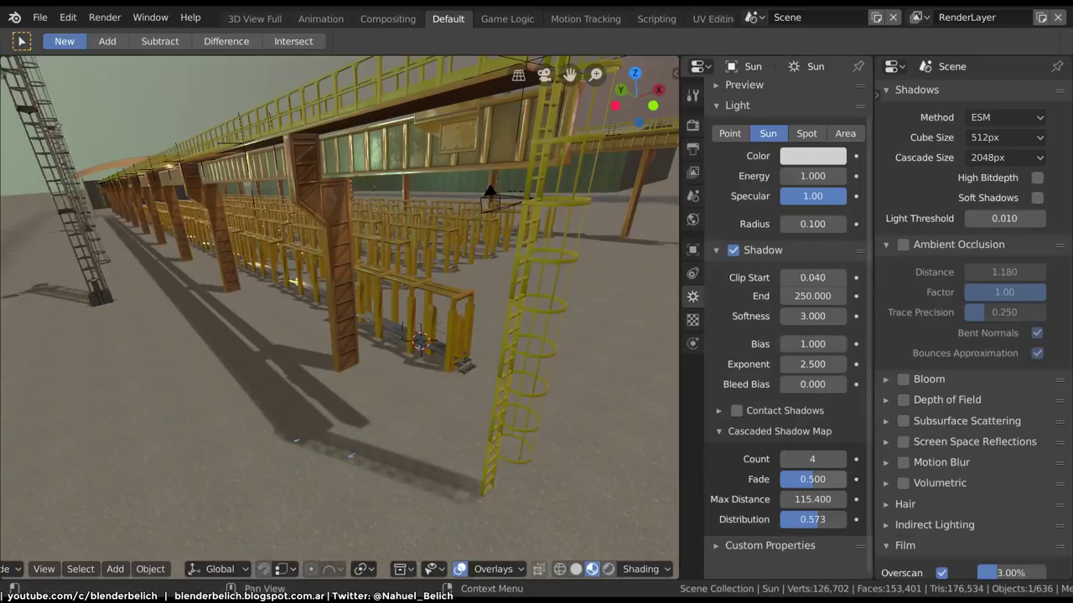
Set cascade Fade to 0.490 and Distribution to 0.500.
mouse_move(825, 479)
left_mouse_down()
mouse_move(842, 479)
mouse_move(792, 500)
left_mouse_up()
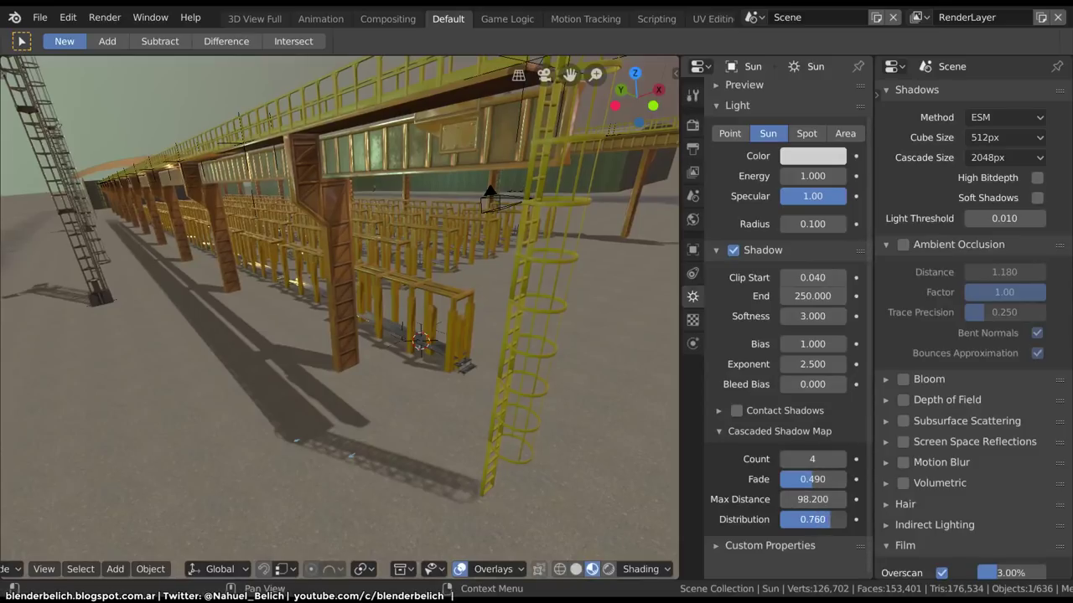
mouse_move(829, 520)
left_mouse_down()
mouse_move(812, 519)
mouse_move(808, 500)
left_mouse_up()
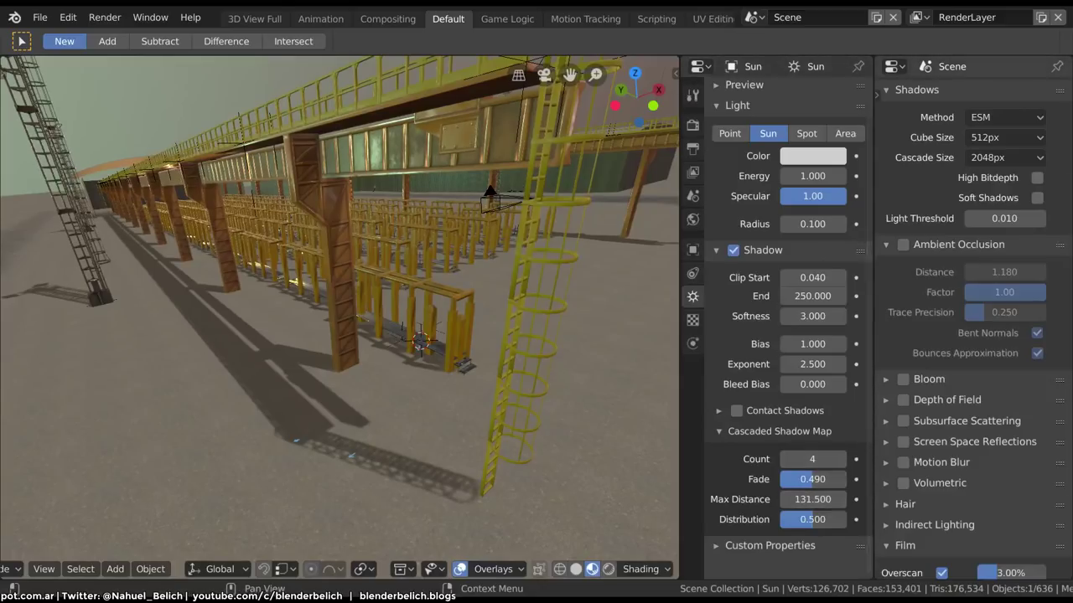
scroll(972, 327, "up", 3)
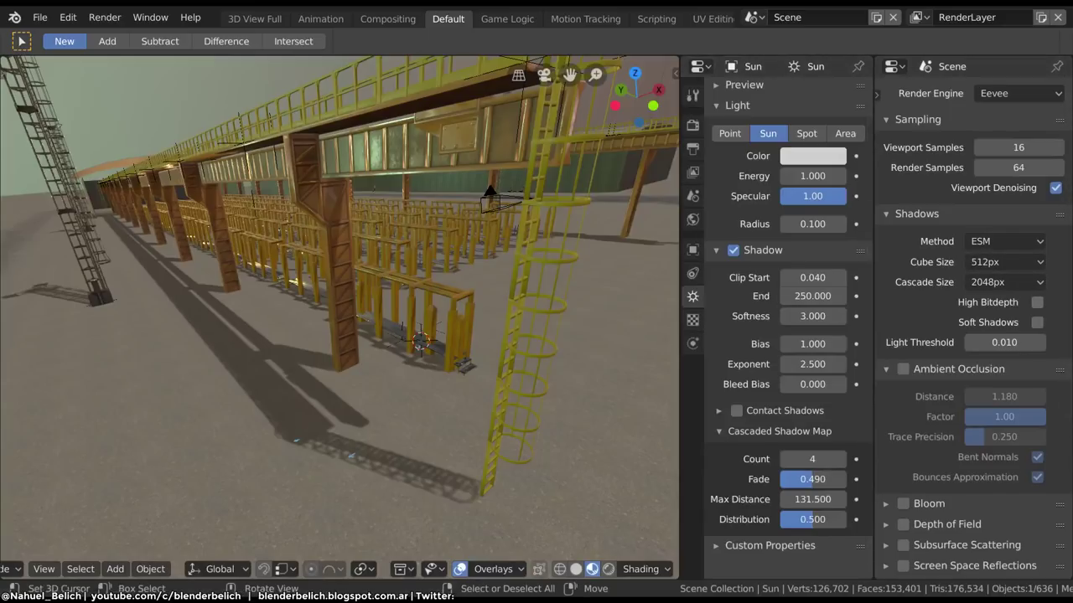
Set the Sun's Cascaded Shadow Map Max Distance to 174.100, check the yard shadows, then collapse the panel.
middle_click_drag(340, 335, 339, 310, "shift")
mouse_move(812, 499)
left_mouse_down()
mouse_move(838, 500)
mouse_move(794, 500)
left_mouse_up()
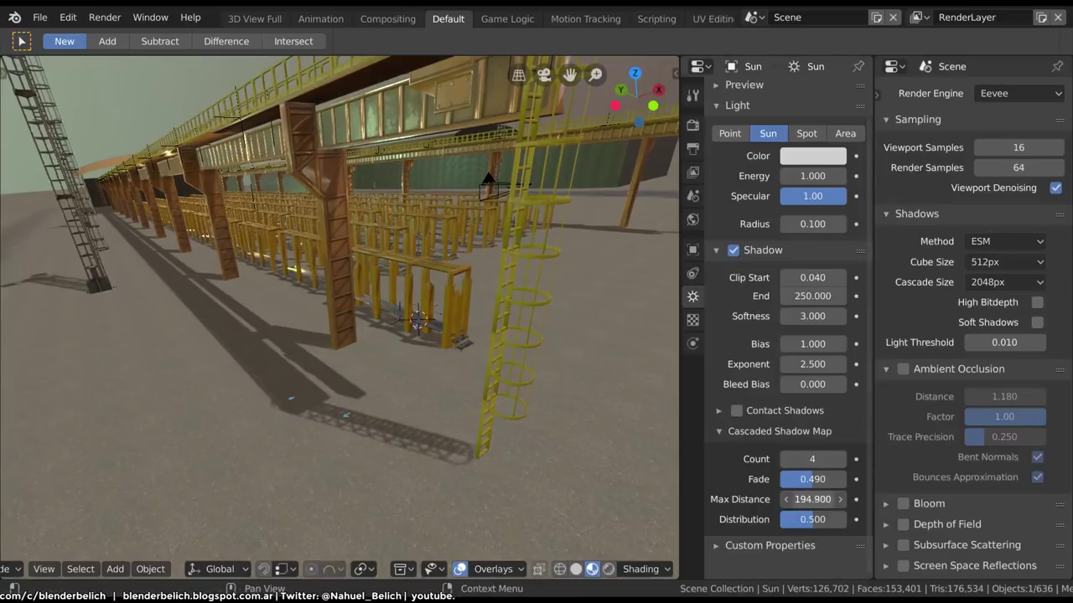
middle_click_drag(340, 319, 385, 336)
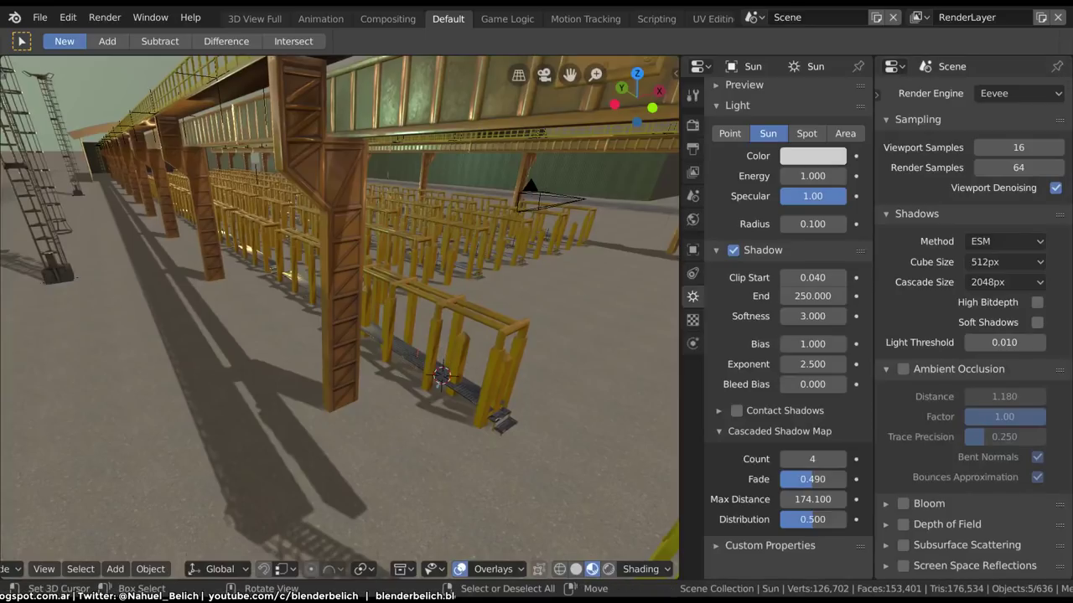
left_click(779, 431)
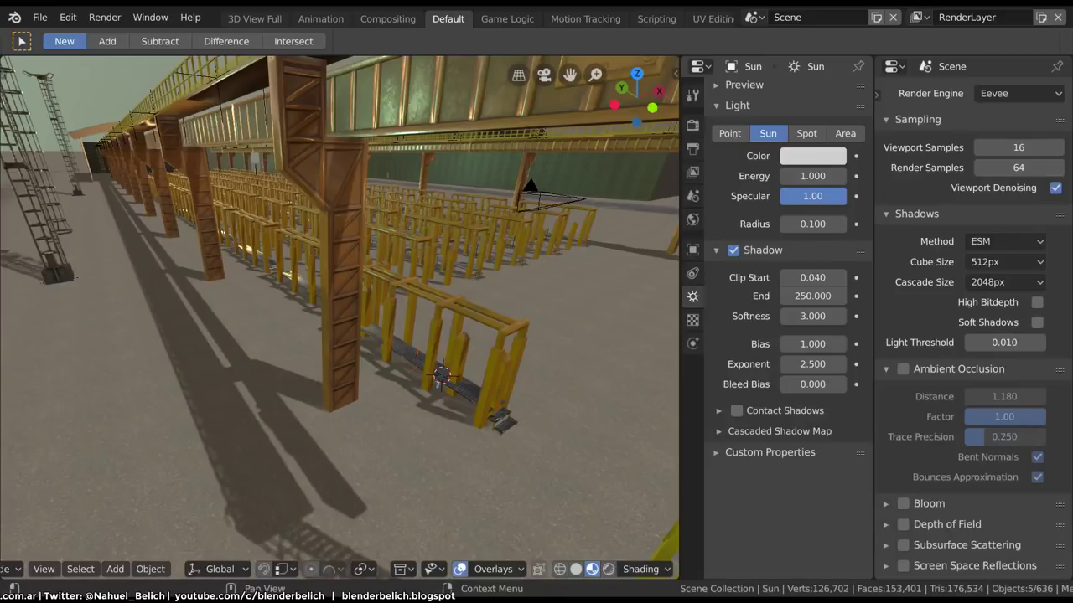
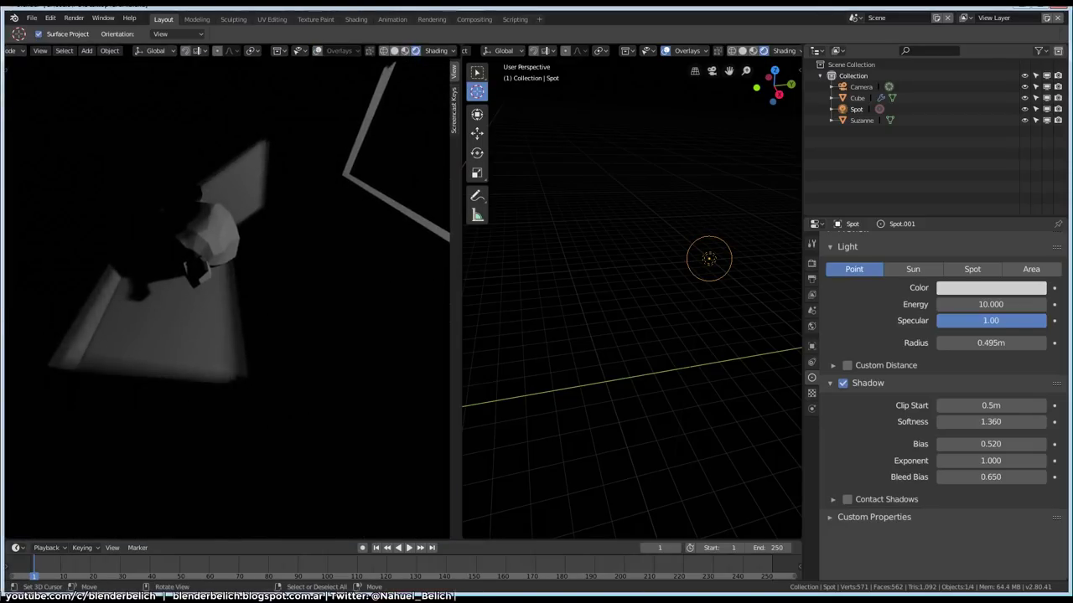
Change the light type from Spot to Sun, then show the Render properties.
middle_click_drag(637, 293, 626, 287, "shift")
left_click(972, 269)
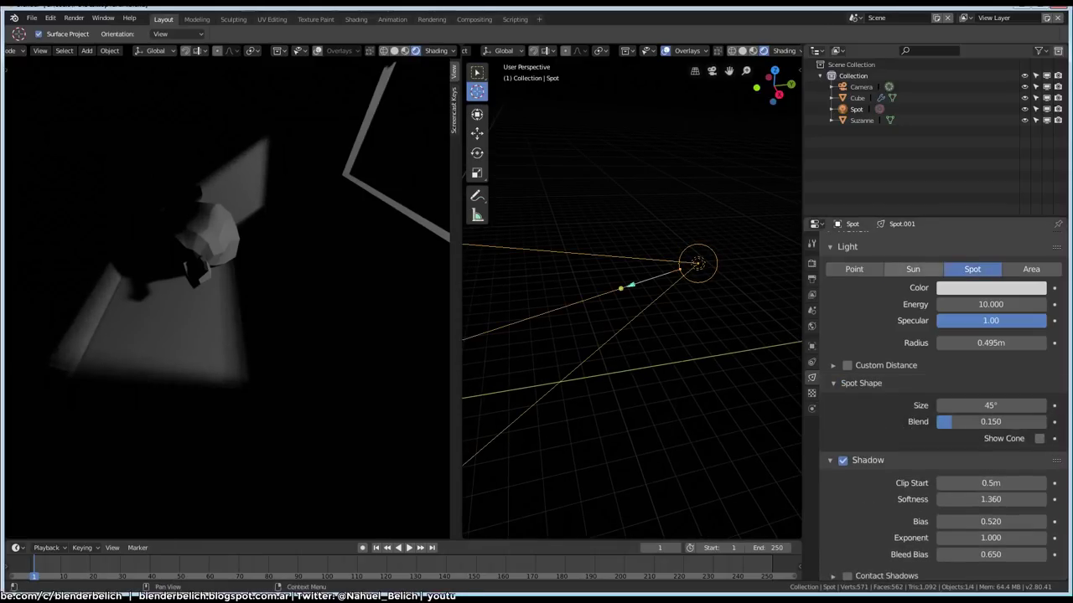
left_click(913, 269)
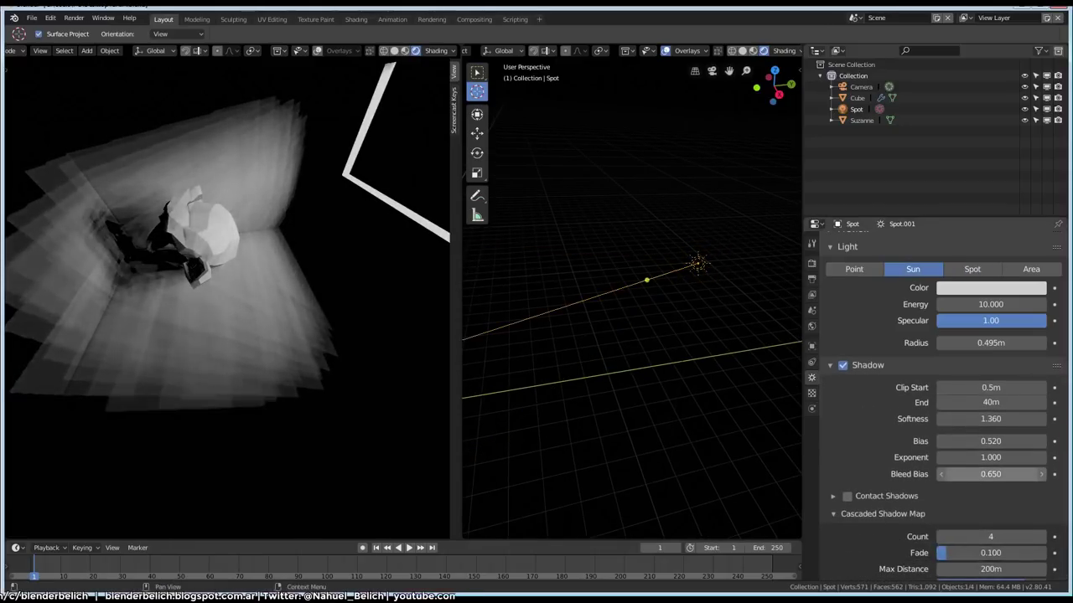
scroll(991, 474, "down", 2)
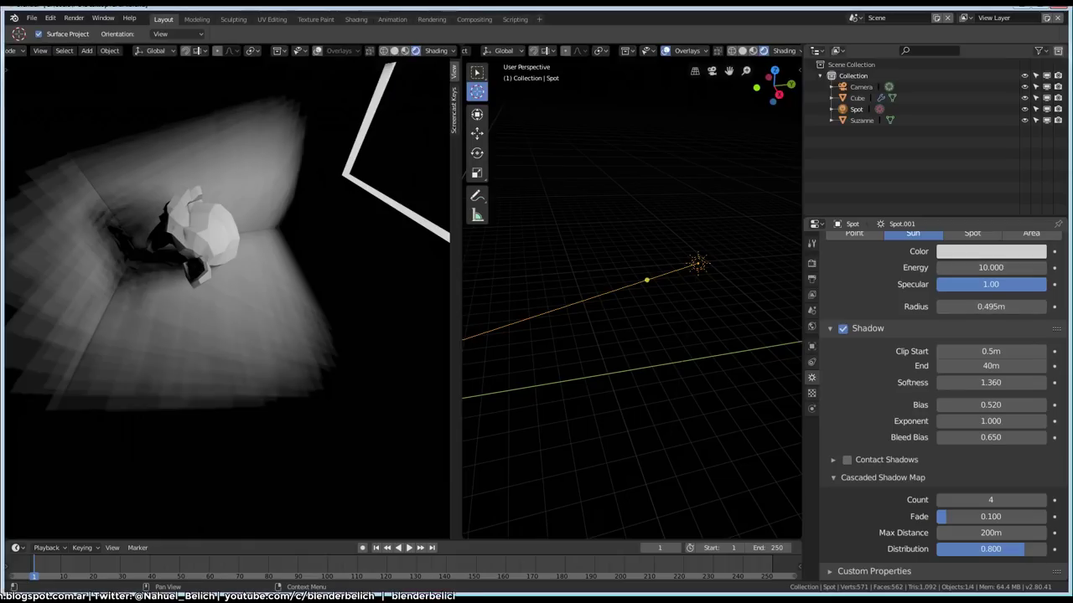
middle_click_drag(226, 293, 243, 298, "shift")
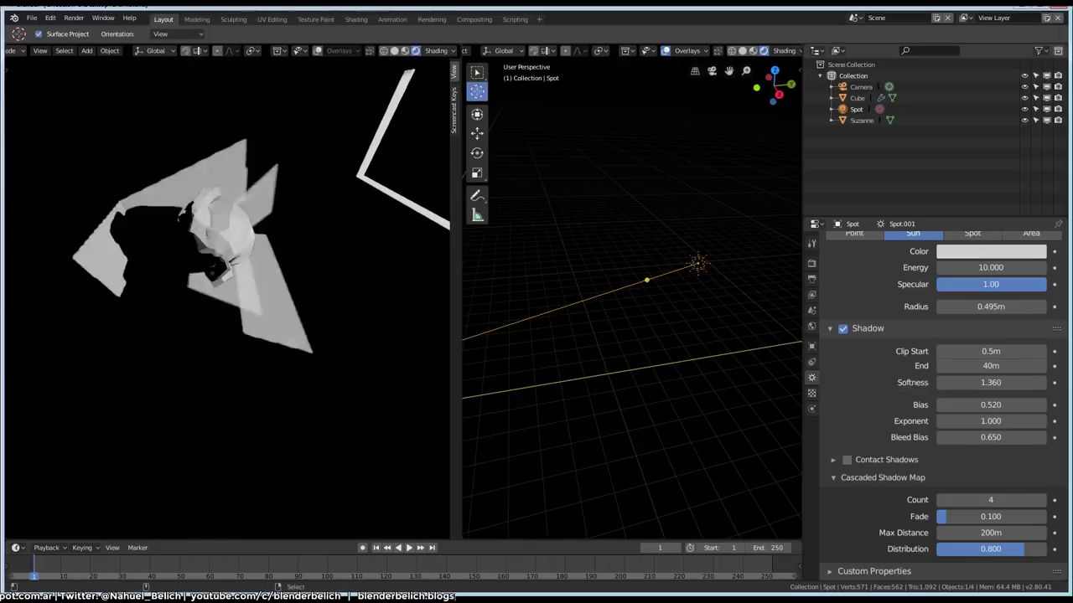
left_click(811, 262)
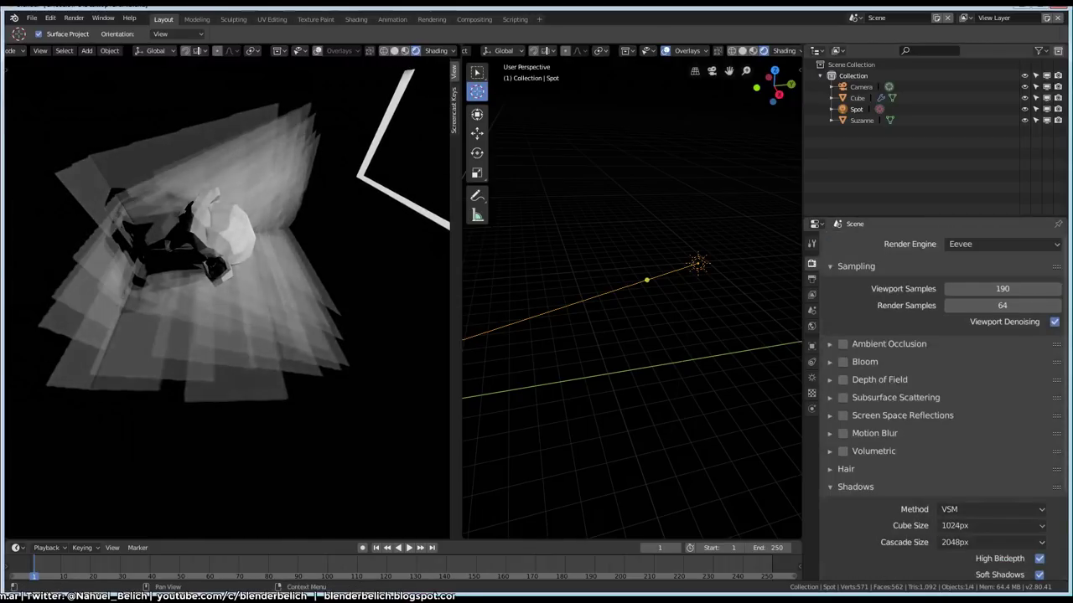
Turn off Soft Shadows in the Eevee shadow settings.
scroll(930, 402, "down", 2)
scroll(931, 402, "down", 3)
left_click(1039, 461)
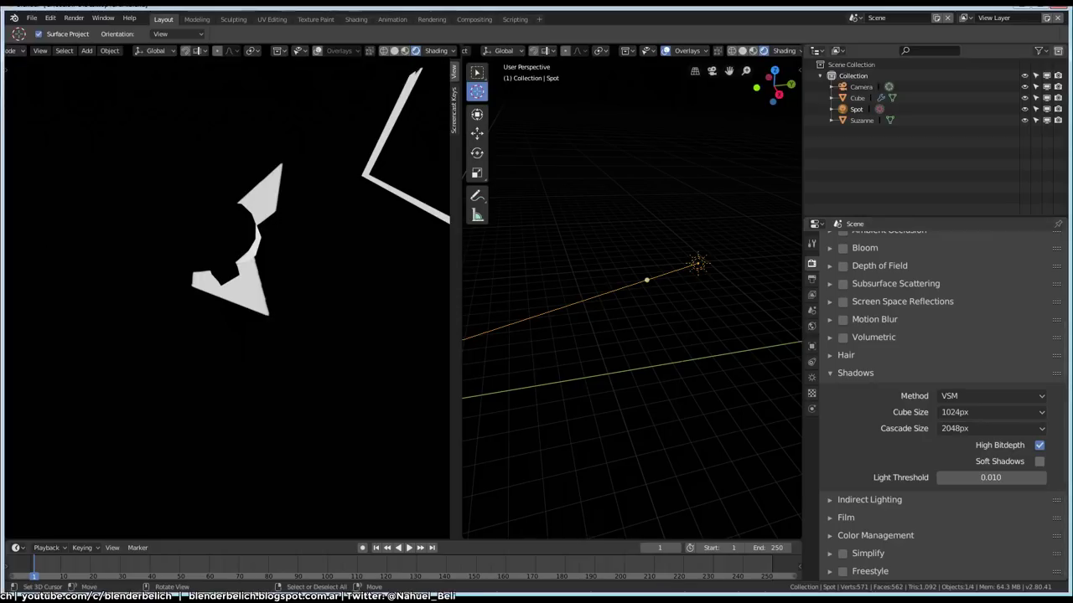
Rotate the sun lamp twice to re-aim it.
key("r")
key("Return")
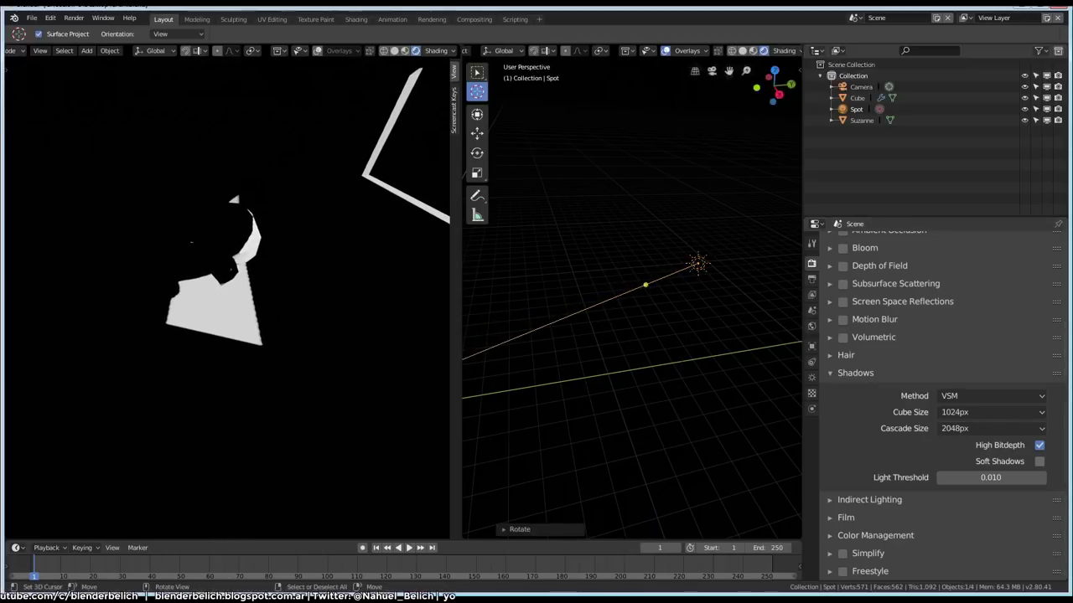
key("r")
key("Return")
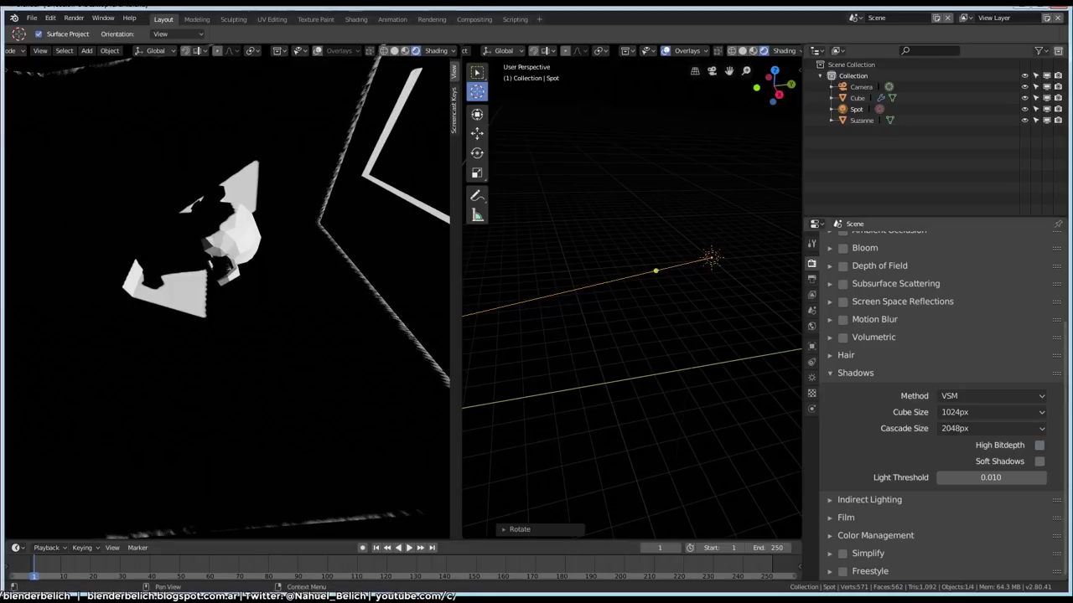
Set shadow Cube Size to 512px, deselect all and show the Light properties.
left_click(988, 411)
left_click(988, 412)
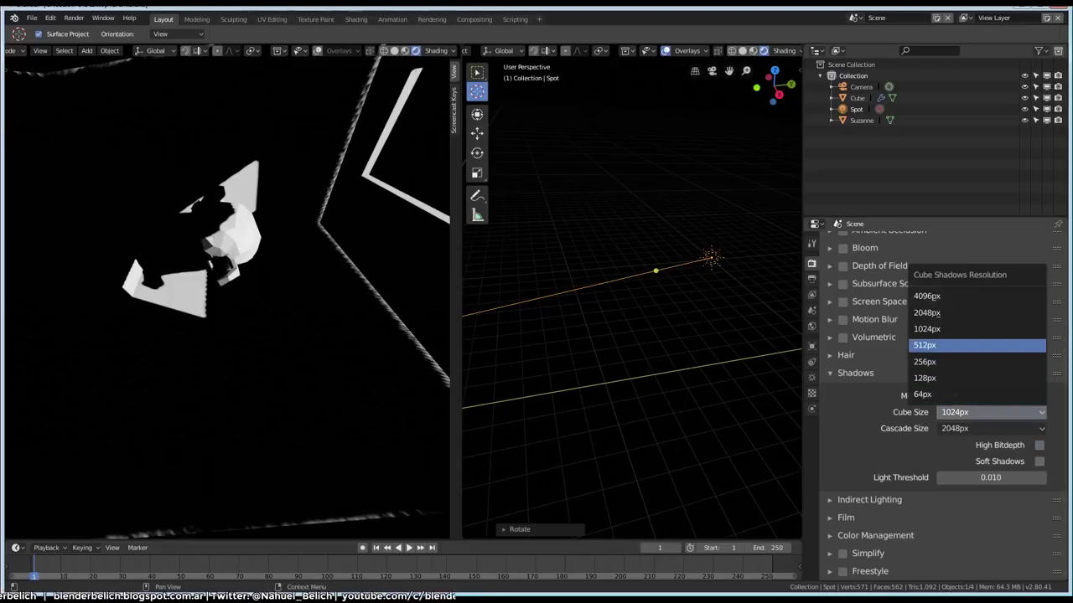
left_click(925, 344)
key("alt+a")
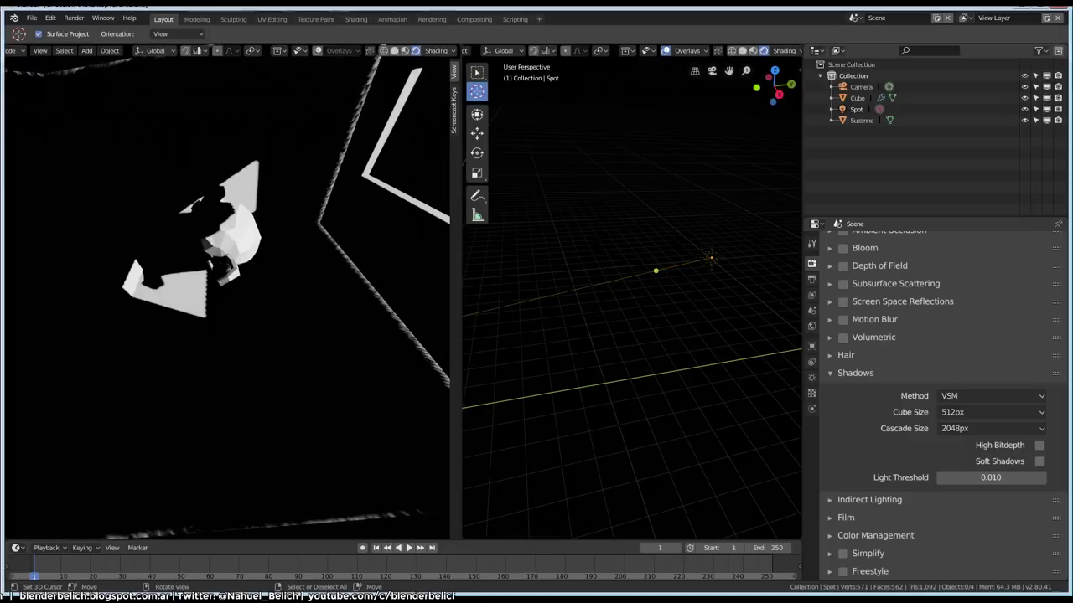
left_click(812, 377)
Set the sun's Bleed Bias to 0 and edit its Bias value.
left_click(991, 436)
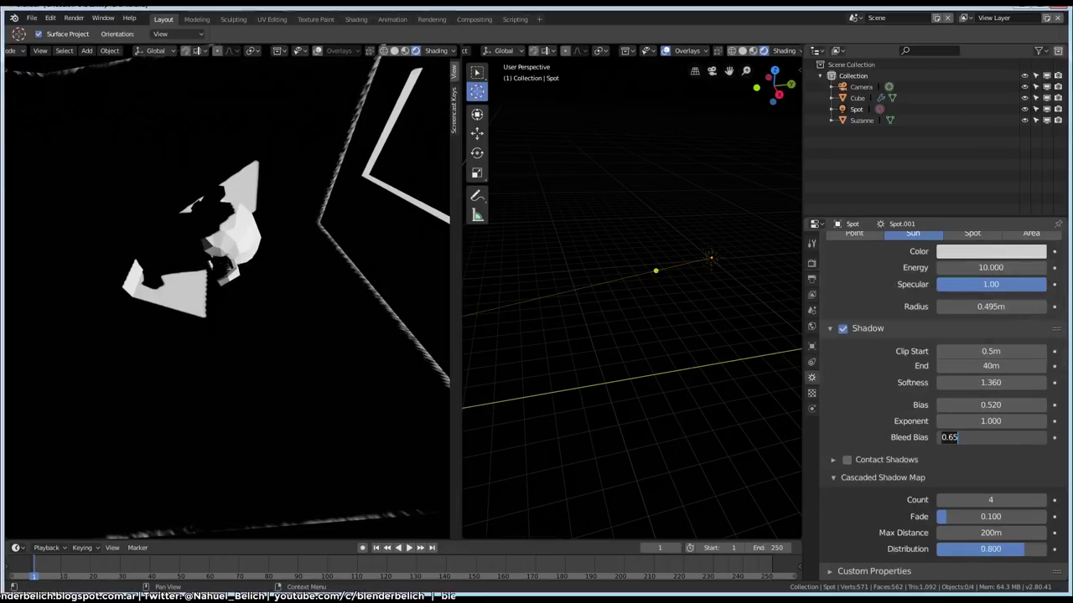
key("BackSpace")
key("BackSpace")
key("BackSpace")
key("Return")
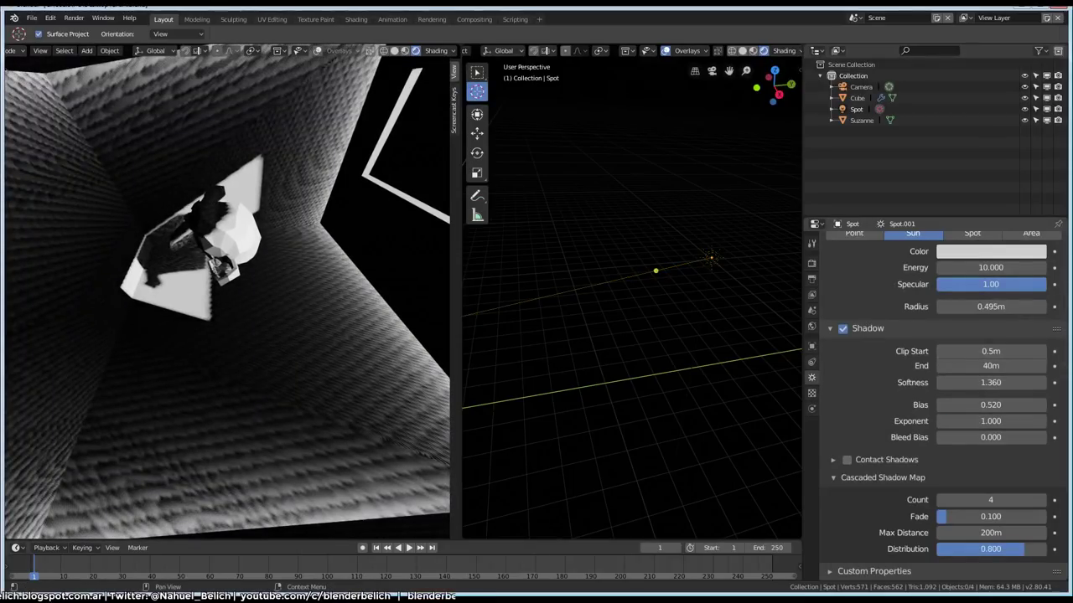
left_click(990, 404)
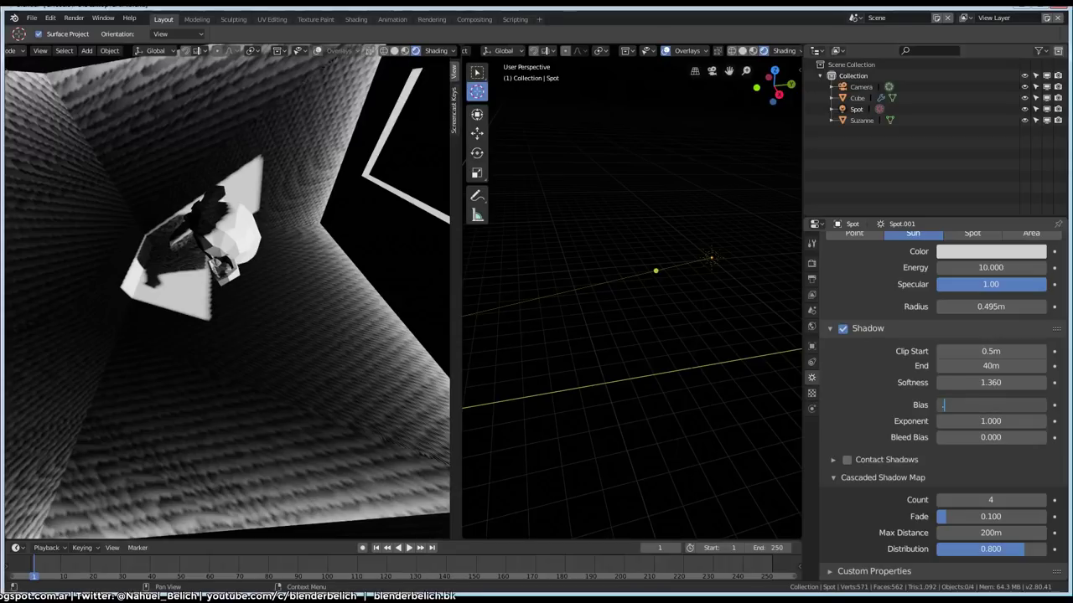
type(".4")
key("Return")
Reset the sun's shadow Bias, Exponent and Bleed Bias to their default values.
right_click(937, 404)
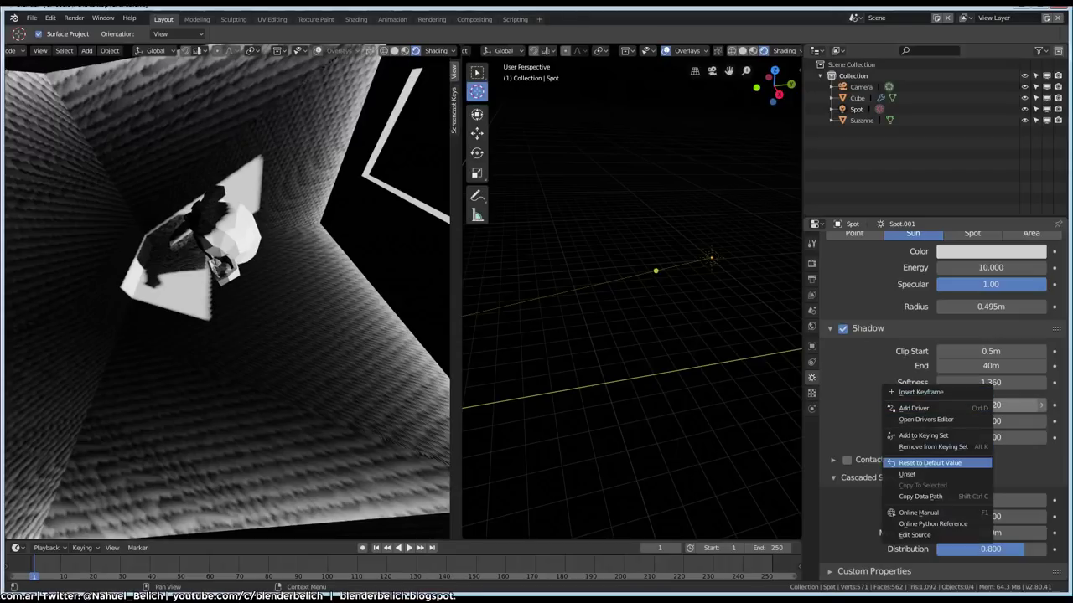
left_click(929, 463)
right_click(939, 419)
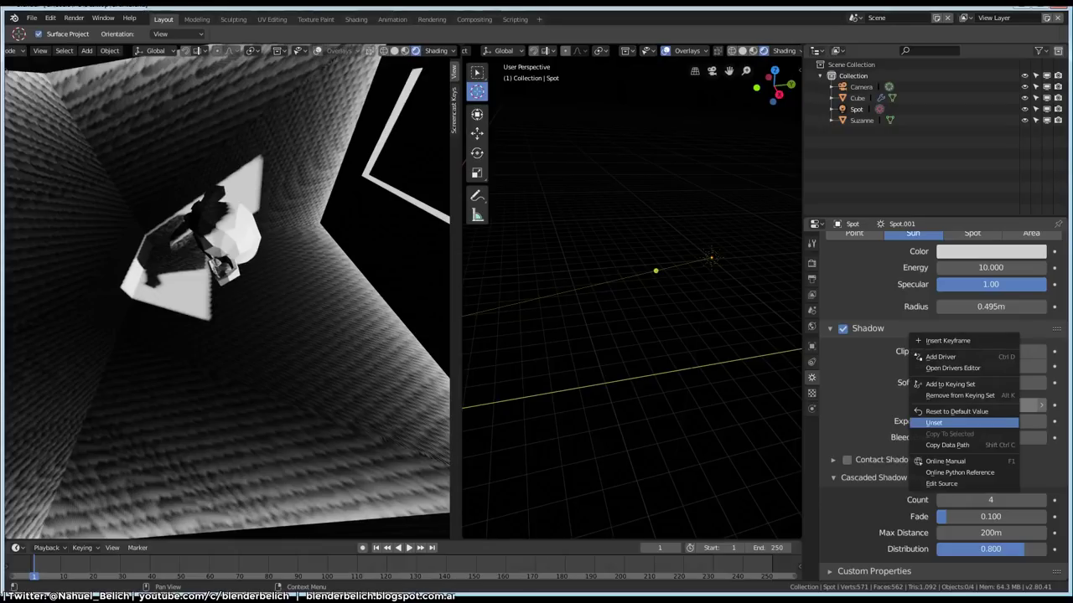
left_click(938, 412)
right_click(951, 421)
left_click(955, 423)
right_click(939, 437)
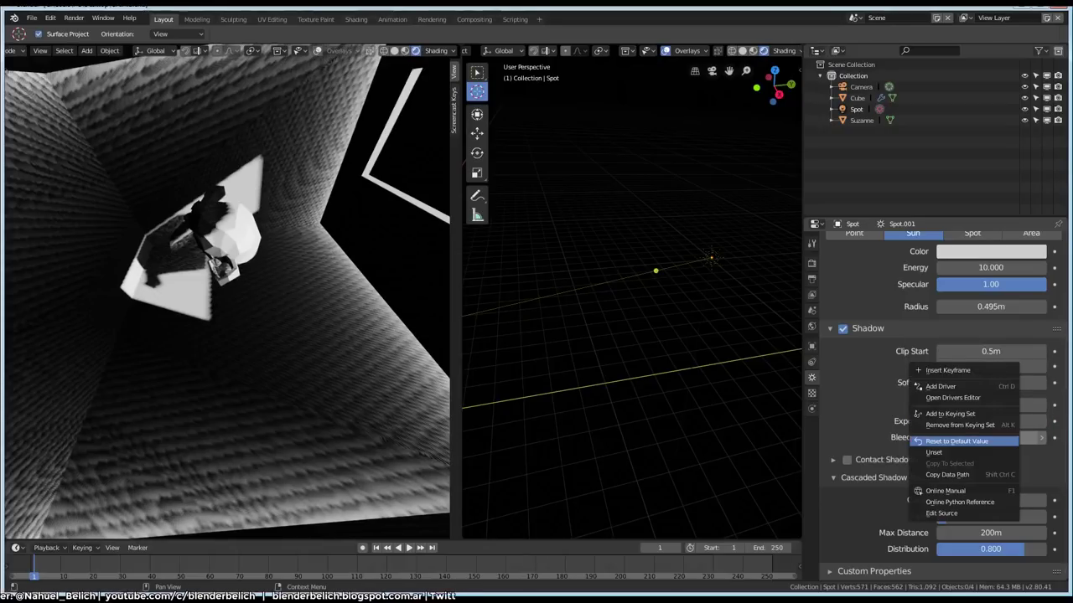
left_click(938, 441)
Reset Softness, Clip End and Clip Start to defaults, then return to Render settings.
right_click(939, 383)
left_click(942, 387)
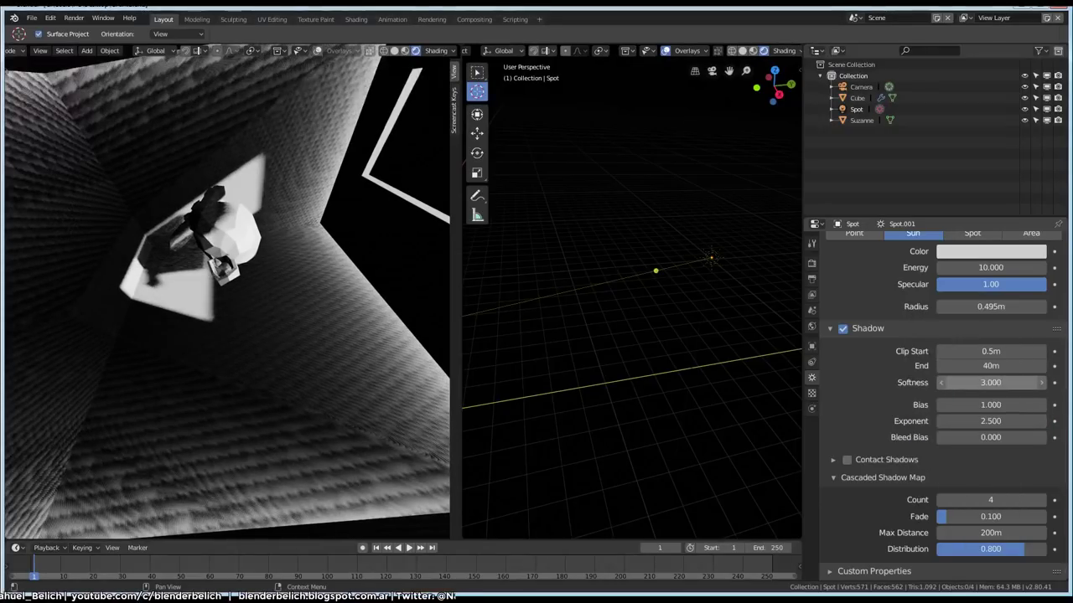
right_click(934, 366)
left_click(963, 369)
right_click(939, 350)
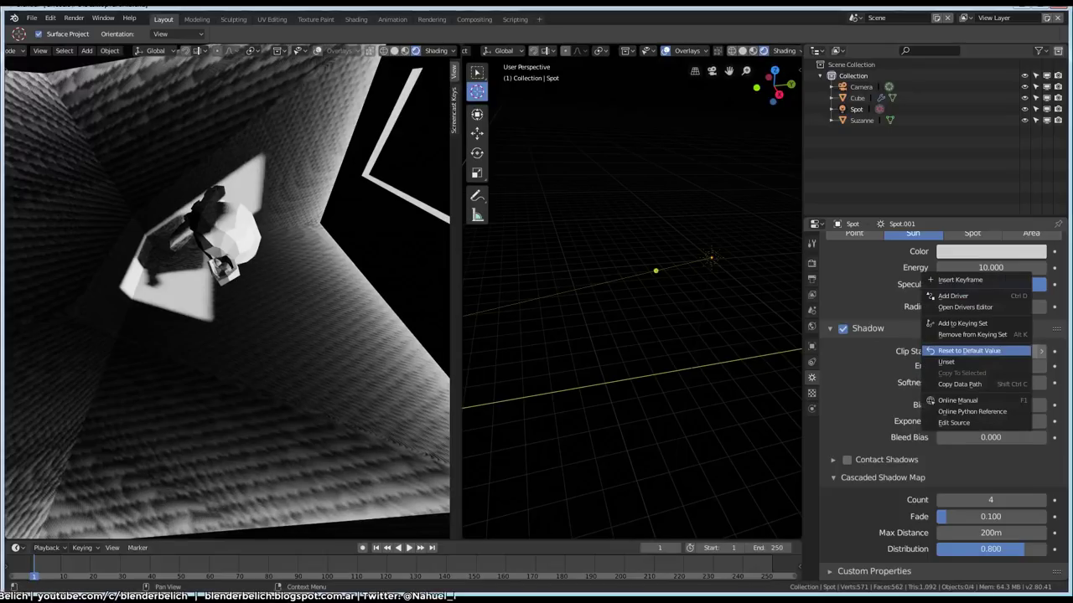
left_click(968, 350)
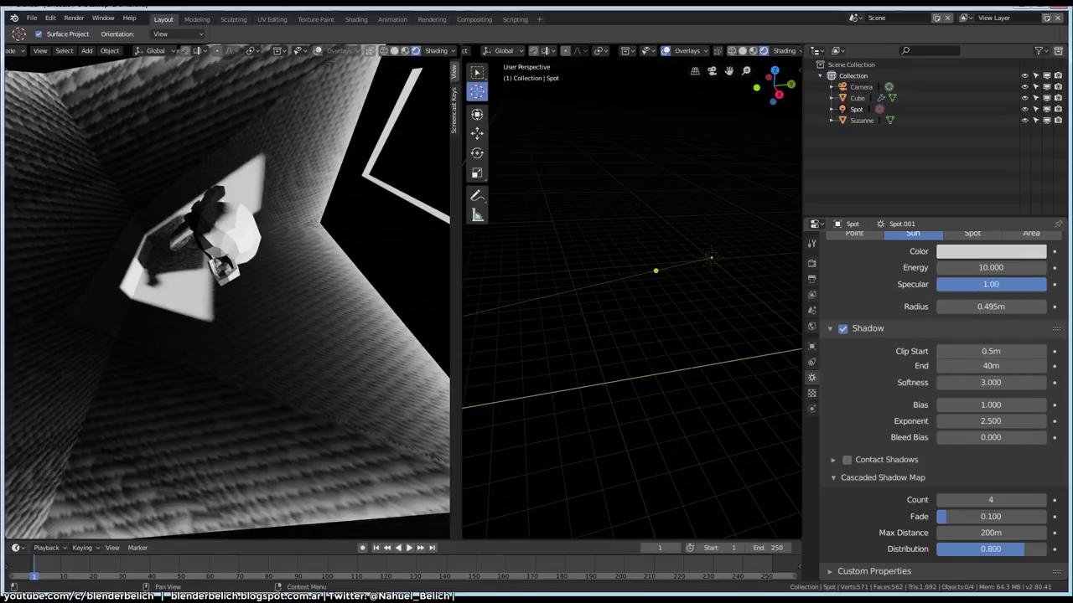
mouse_move(629, 293)
middle_mouse_down()
mouse_move(637, 289)
mouse_move(616, 292)
middle_mouse_up()
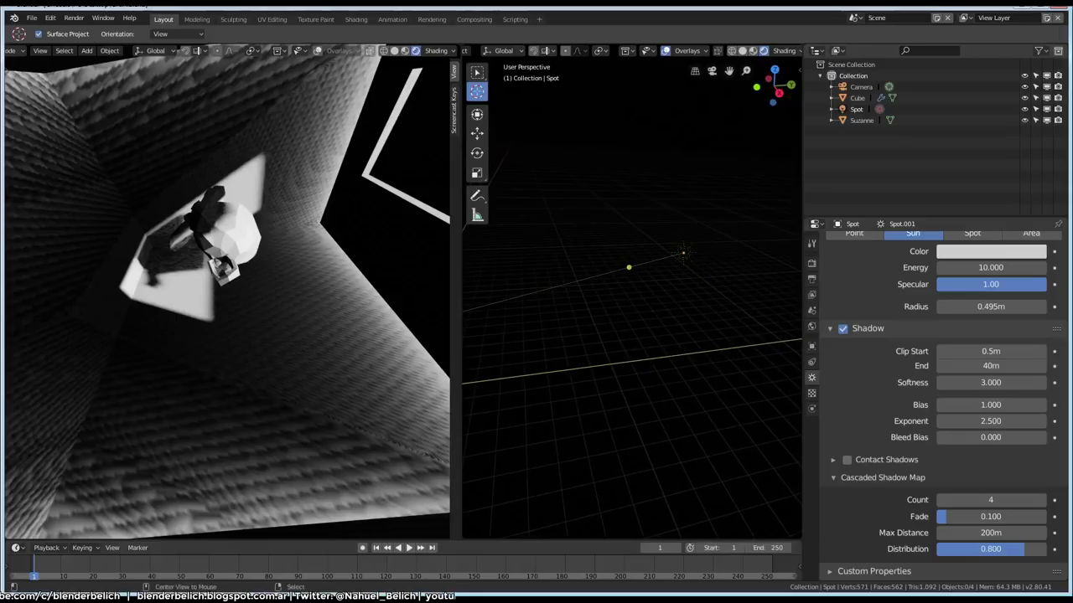
mouse_move(226, 293)
middle_mouse_down()
mouse_move(251, 277)
mouse_move(235, 302)
mouse_move(259, 277)
mouse_move(243, 285)
mouse_move(251, 297)
mouse_move(239, 294)
mouse_move(247, 289)
middle_mouse_up()
left_click(811, 262)
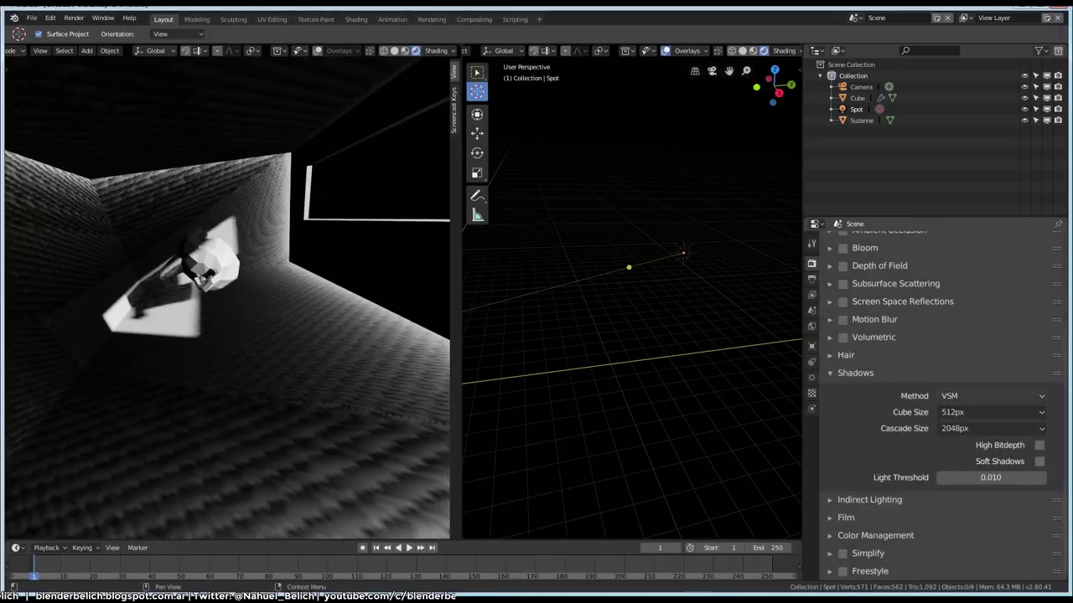
Switch the Eevee shadow method to ESM.
left_click(991, 396)
left_click(955, 378)
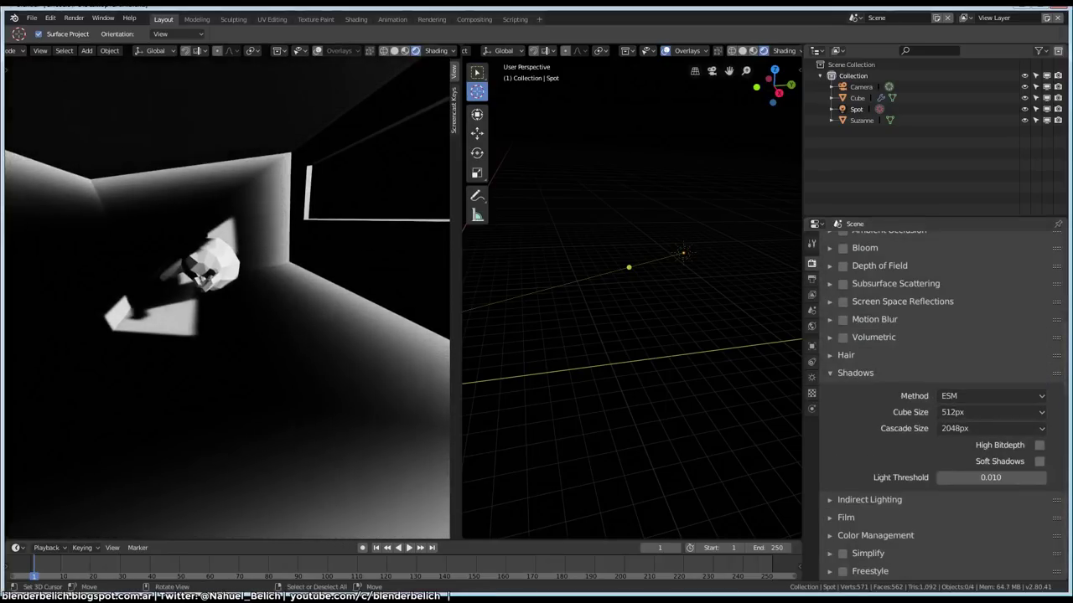
middle_click_drag(234, 293, 252, 289)
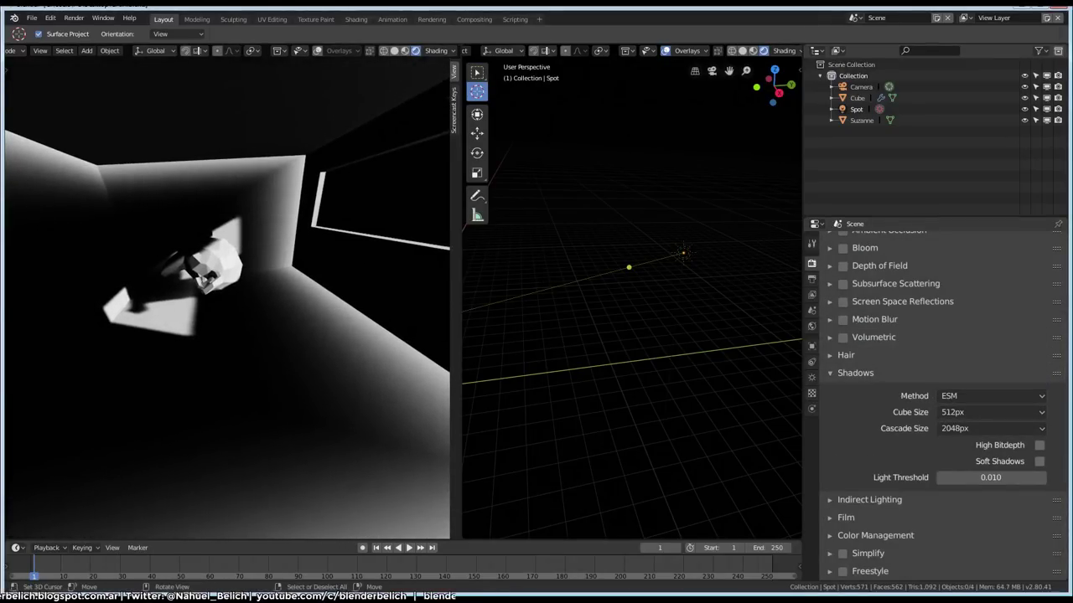
middle_click_drag(637, 318, 612, 303)
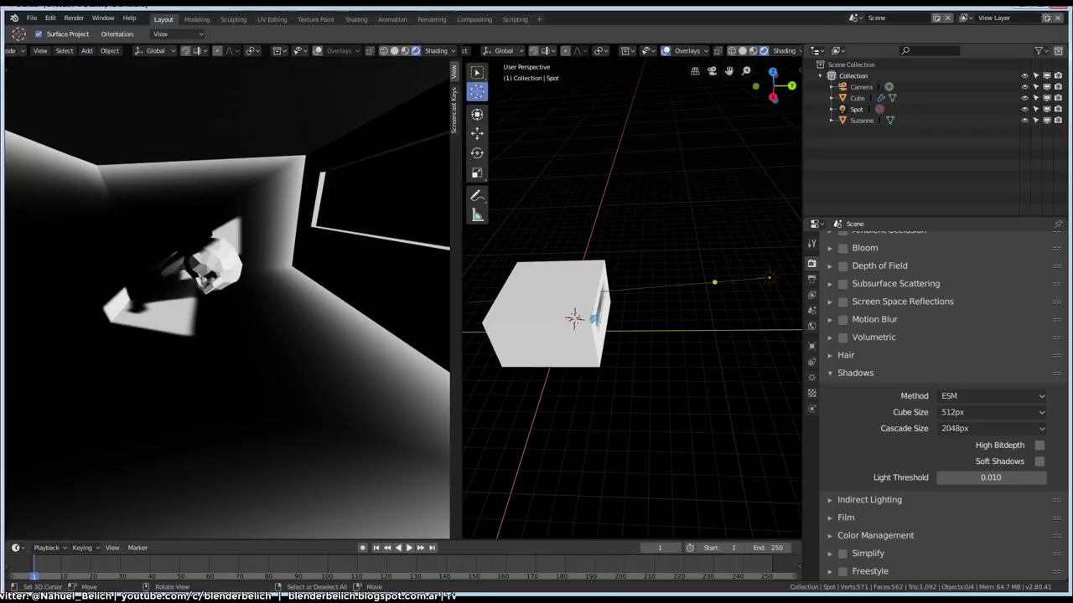
middle_click_drag(629, 302, 649, 310)
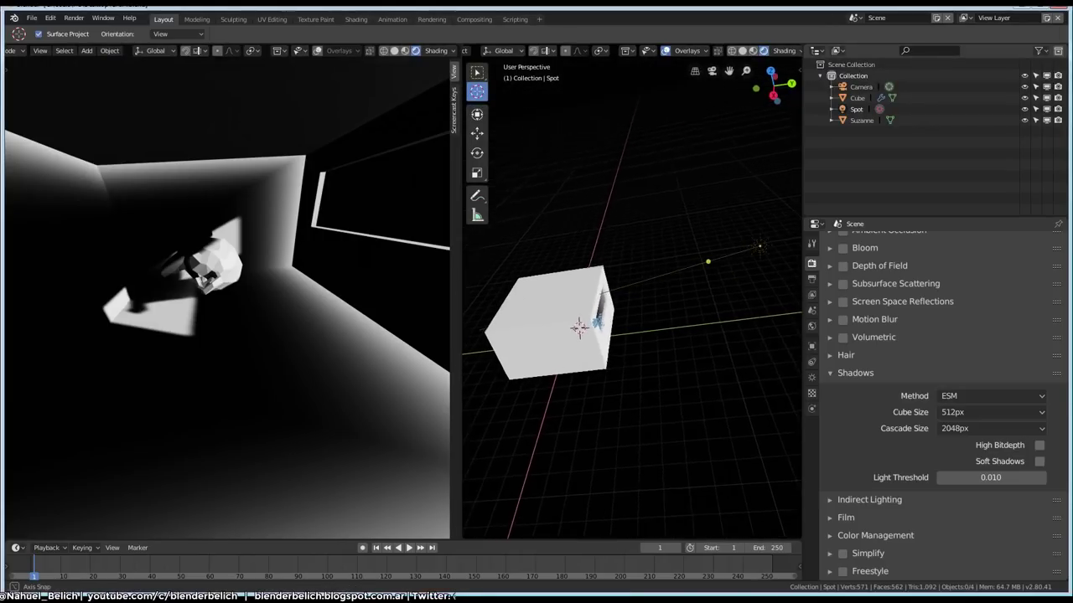
Move Suzanne along the Z axis.
left_click(861, 120)
key("g")
key("z")
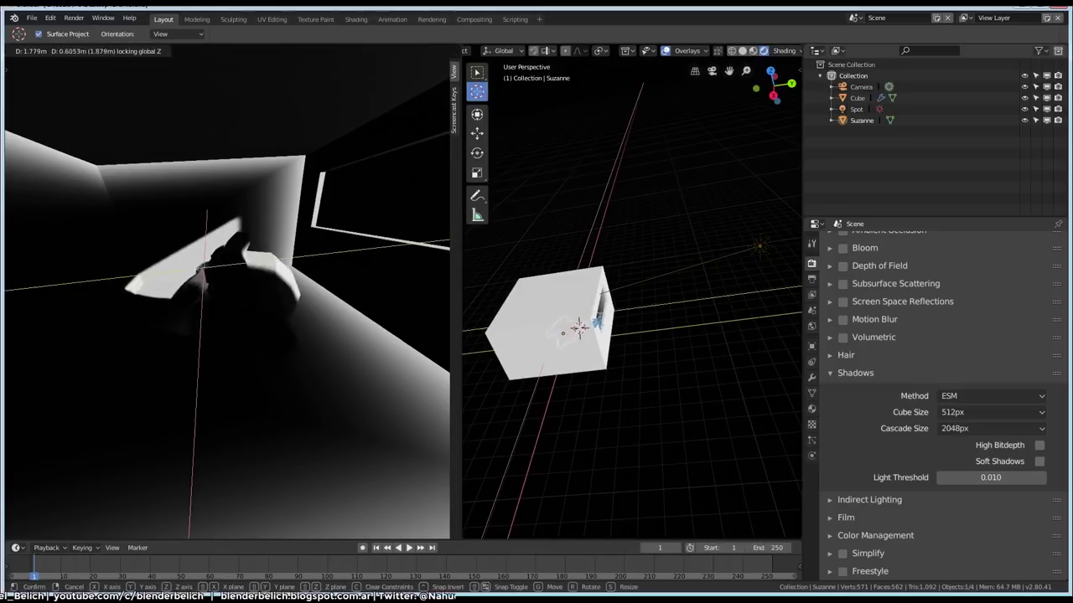
key("Return")
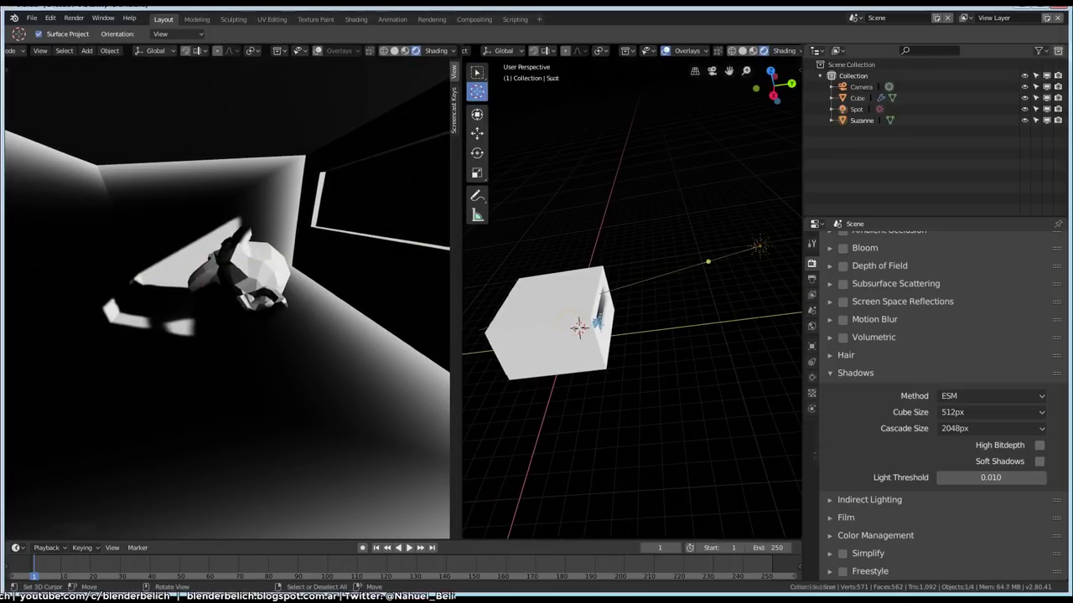
Rotate the sun light twice to re-aim its shadows, then pick the Measure tool.
left_click(758, 246)
middle_click_drag(670, 351, 620, 335)
key("r")
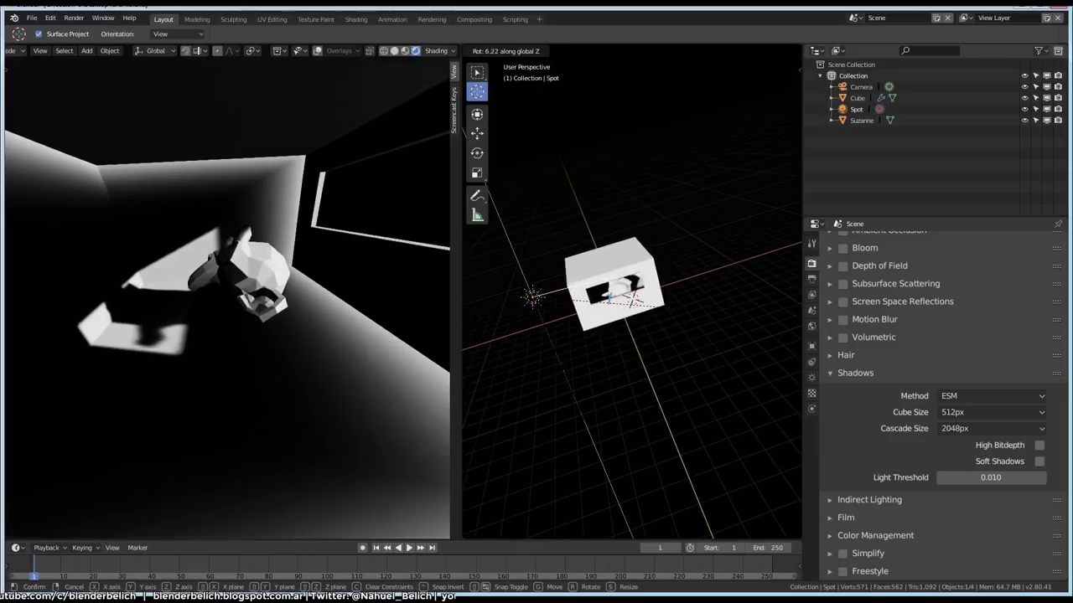
key("Return")
key("r")
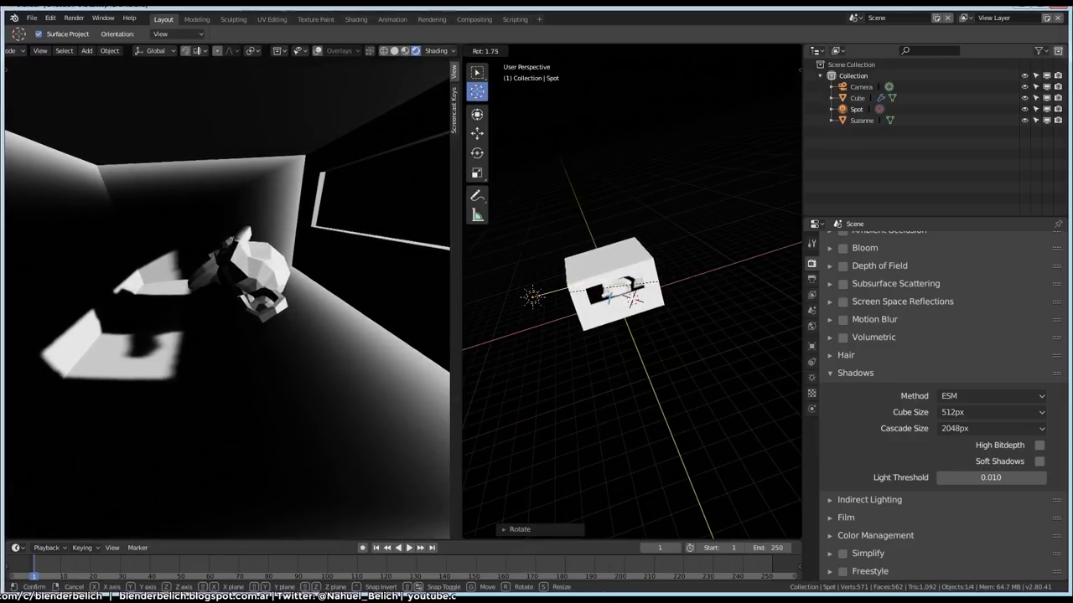
key("Return")
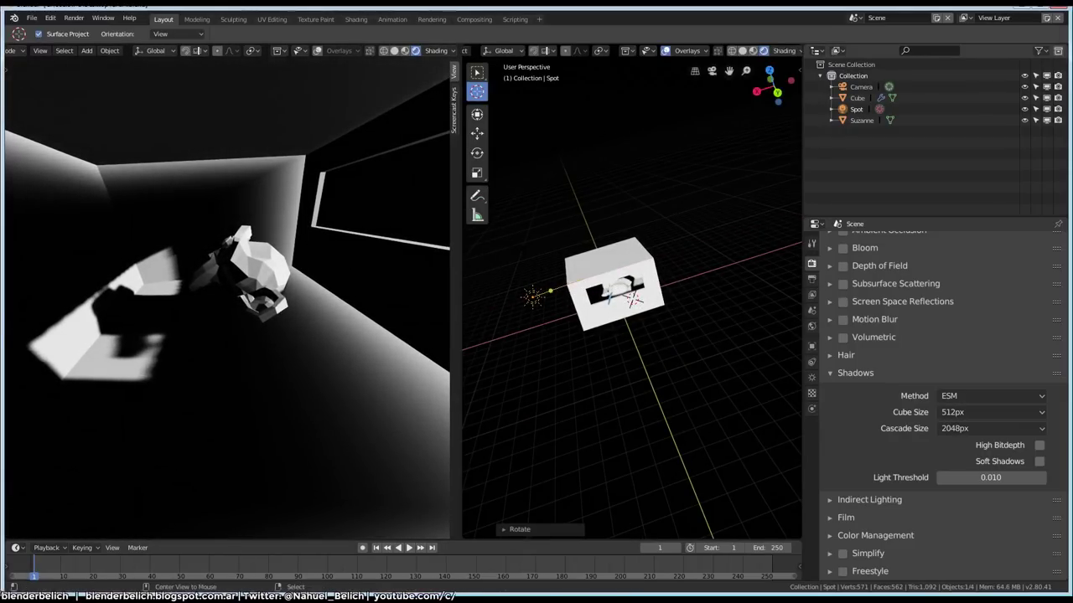
mouse_move(628, 335)
middle_mouse_down()
mouse_move(604, 319)
mouse_move(620, 323)
mouse_move(603, 331)
middle_mouse_up()
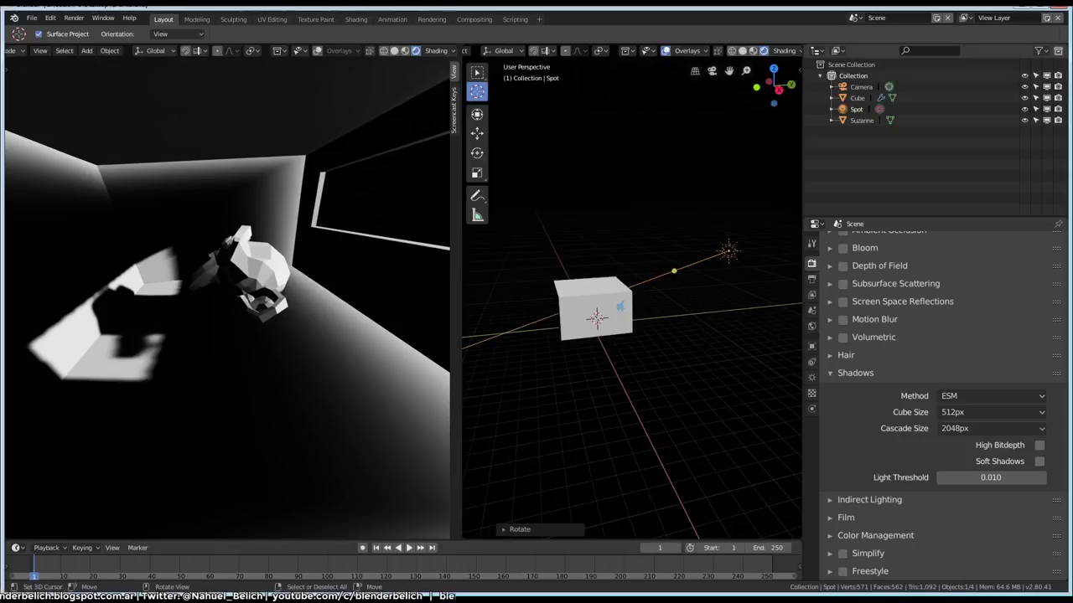
left_click(477, 215)
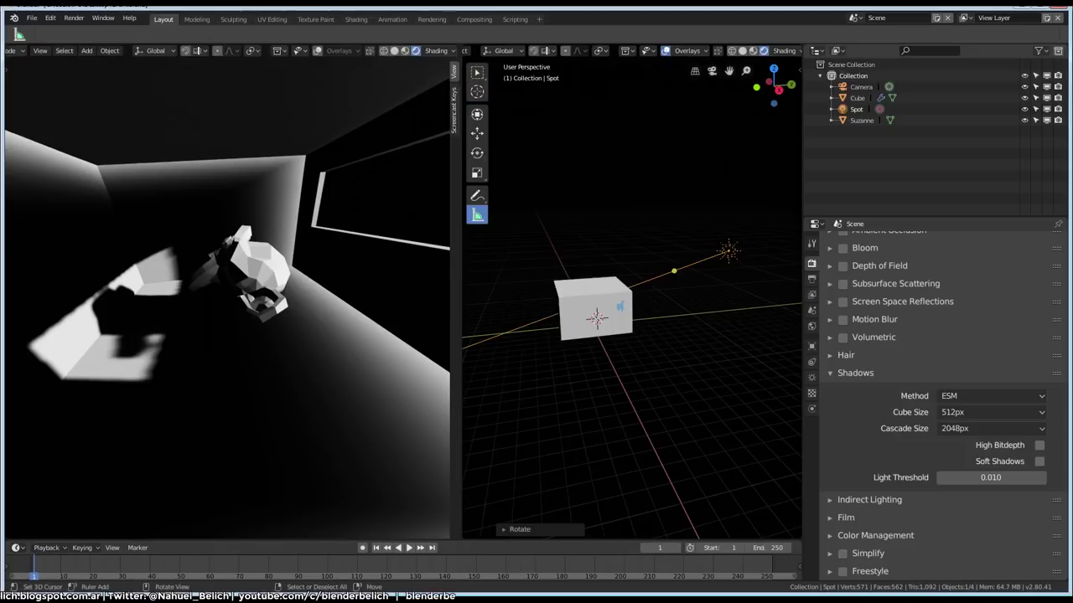
Measure the distance from the box to the sun light with the ruler.
left_click_drag(502, 285, 729, 224)
middle_click_drag(730, 225, 720, 237)
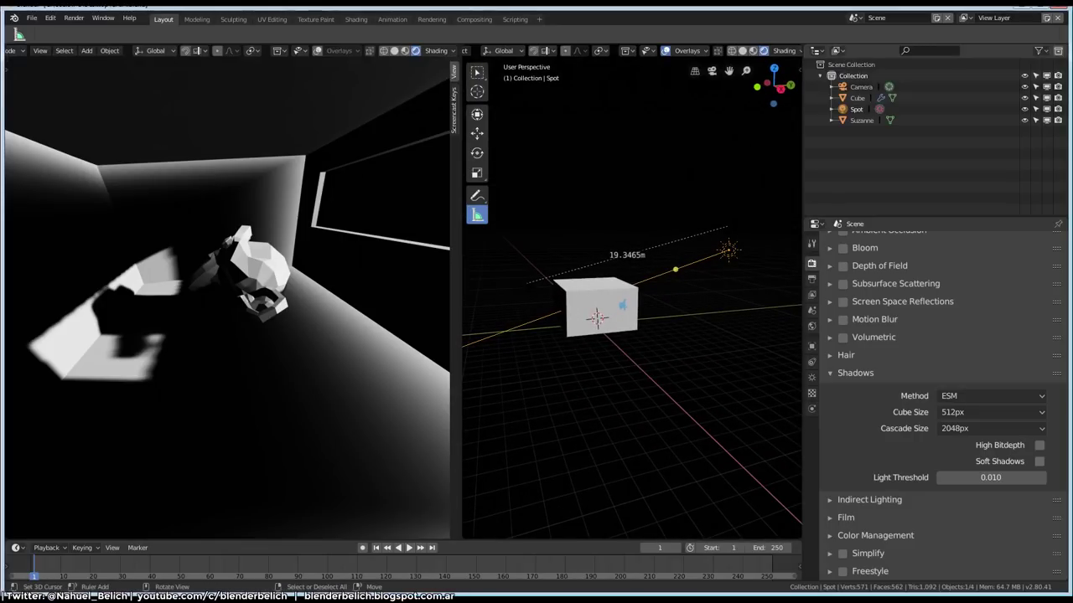
key("shift+space")
key("space")
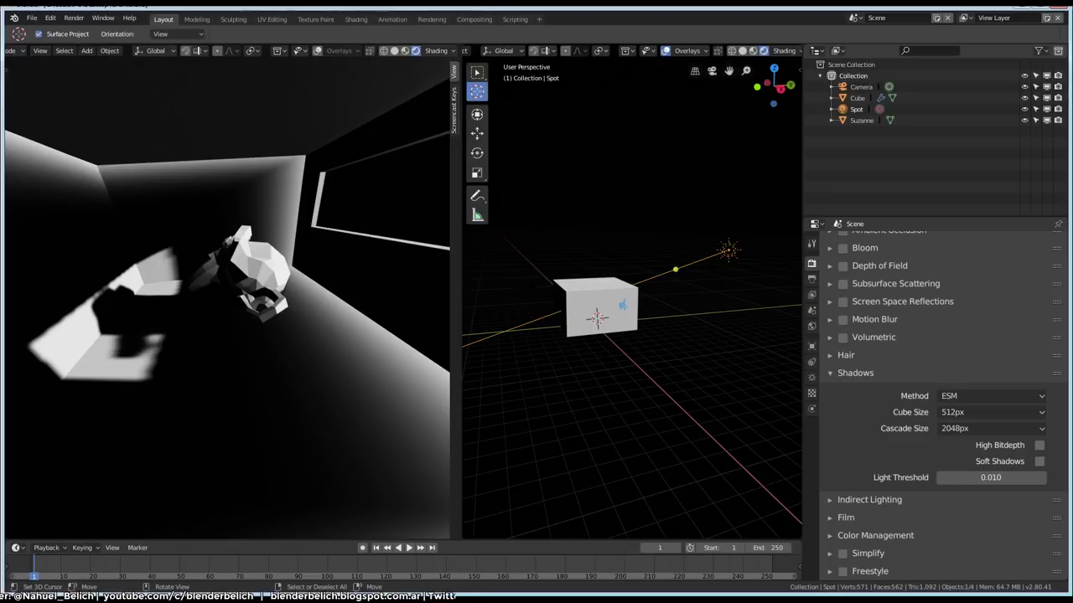
key("shift")
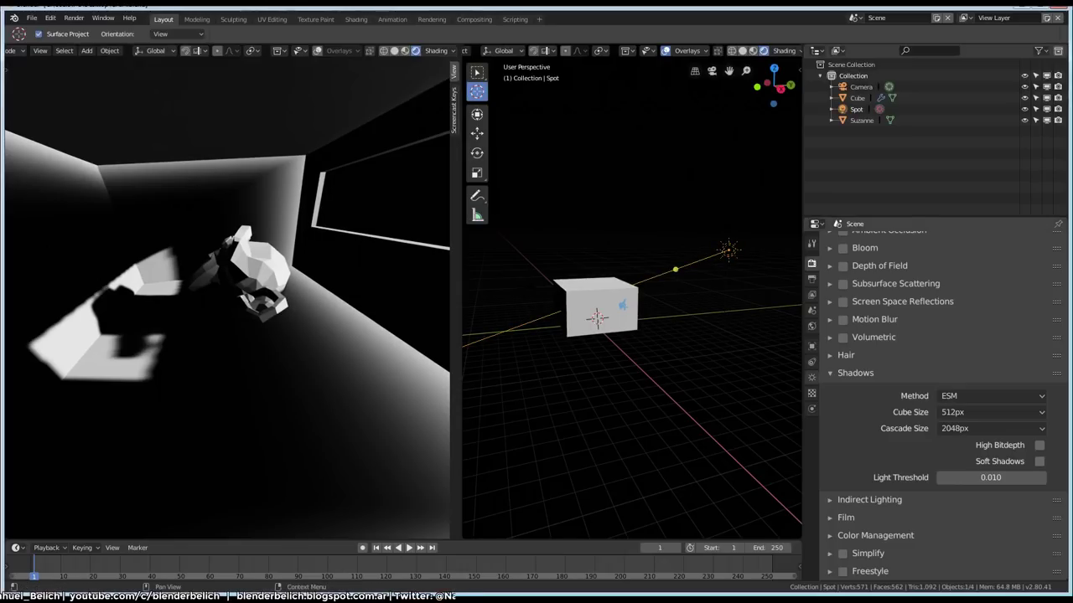
Set the sun's shadow clip End to 30m in Light Data.
left_click(812, 377)
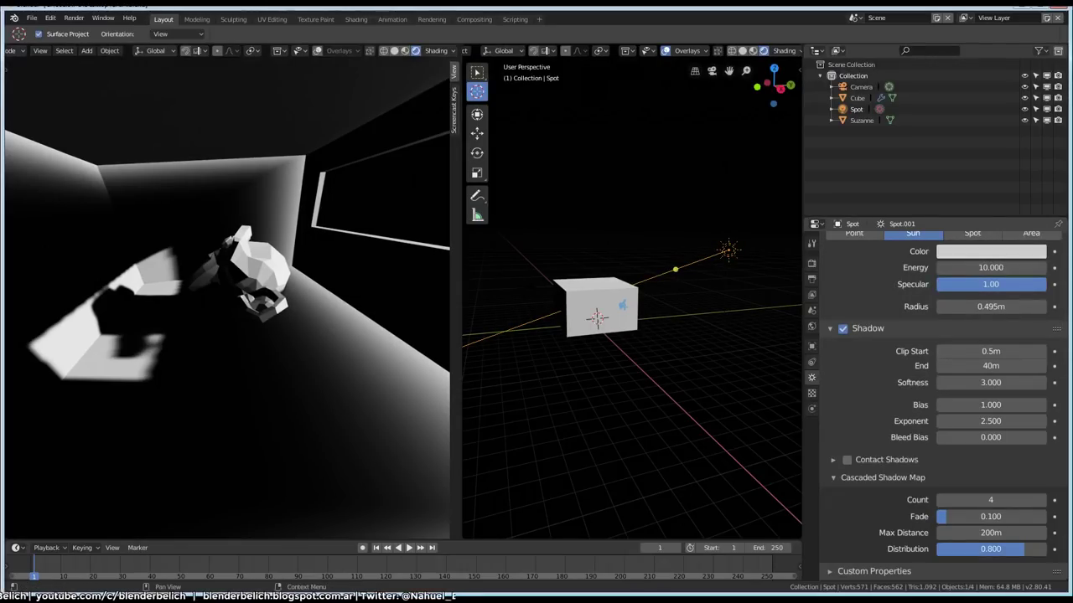
left_click(990, 365)
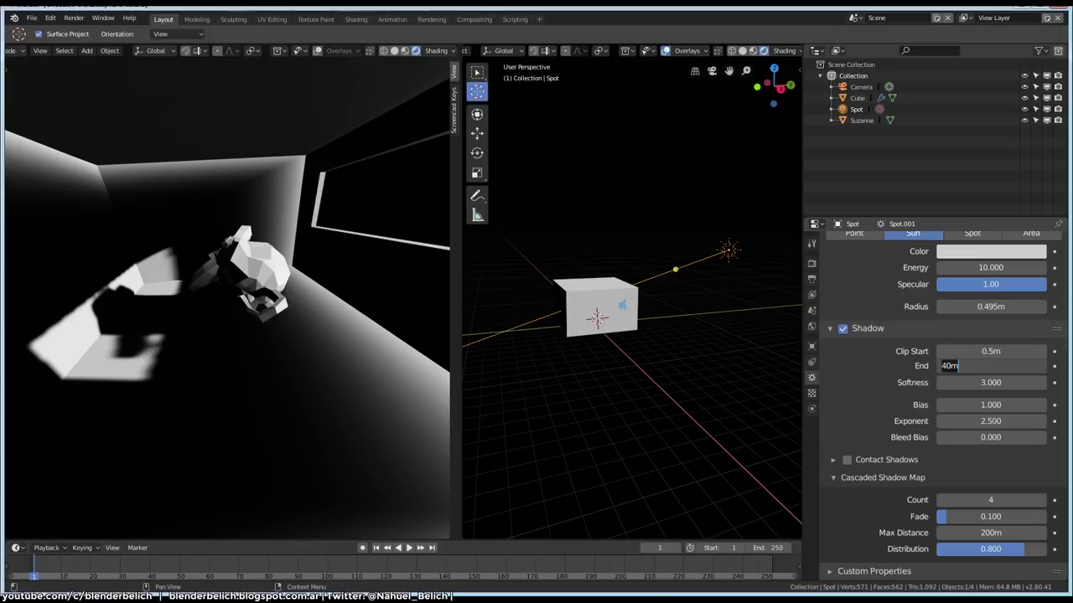
type("30")
key("Return")
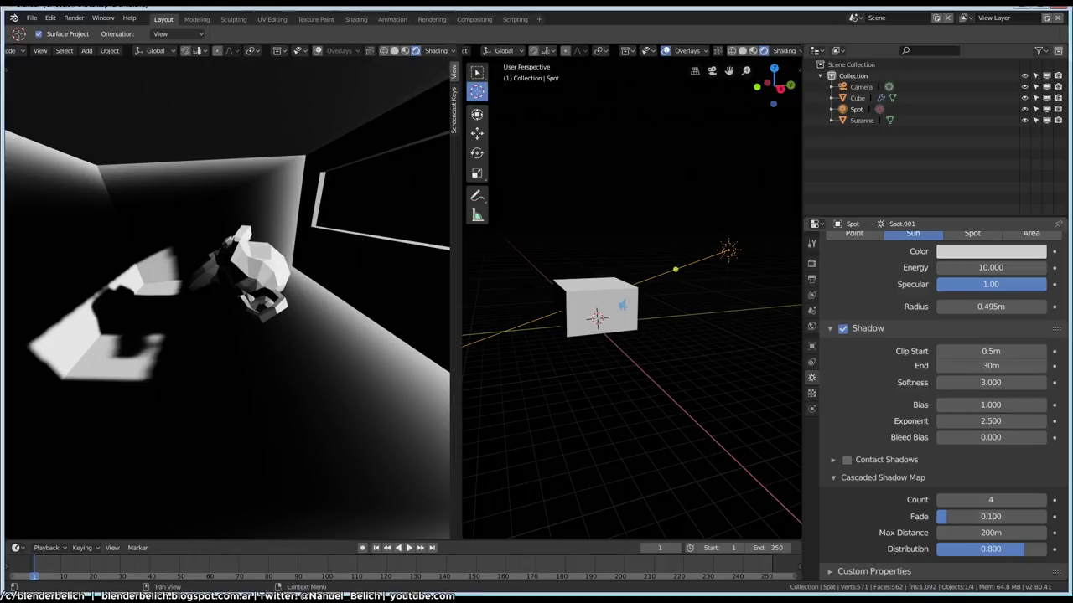
left_click(990, 533)
type("30")
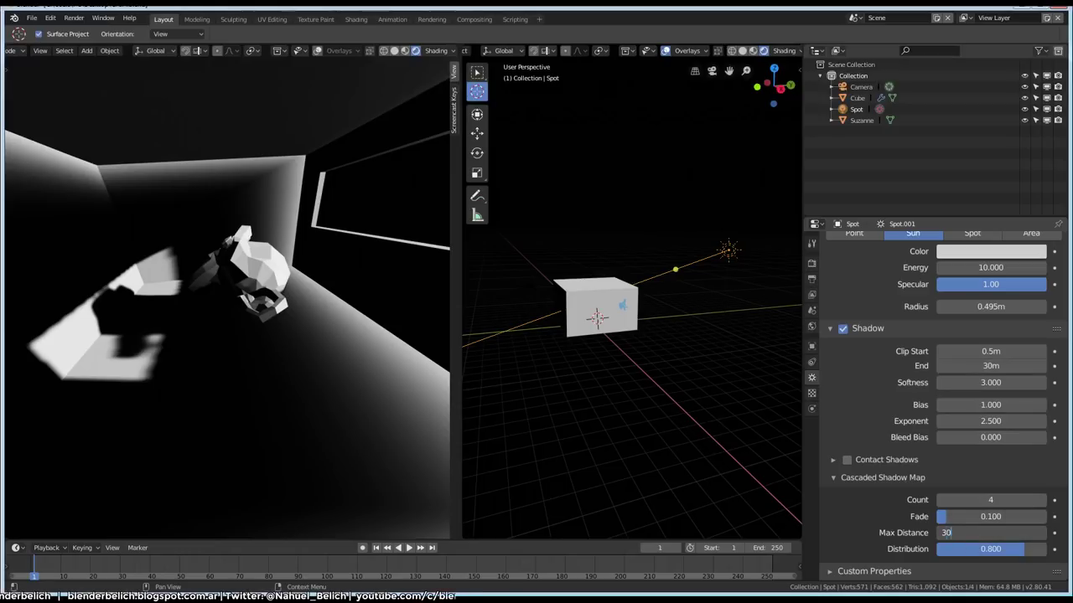
Set cascaded shadow Max Distance to 30m, briefly trying 500m.
key("Return")
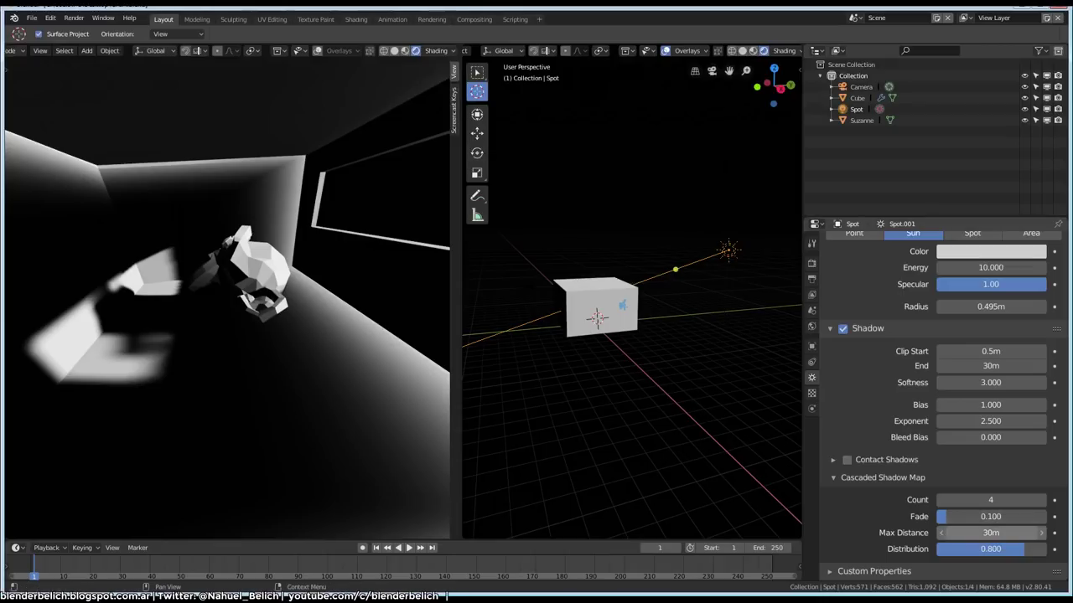
type("0")
key("Return")
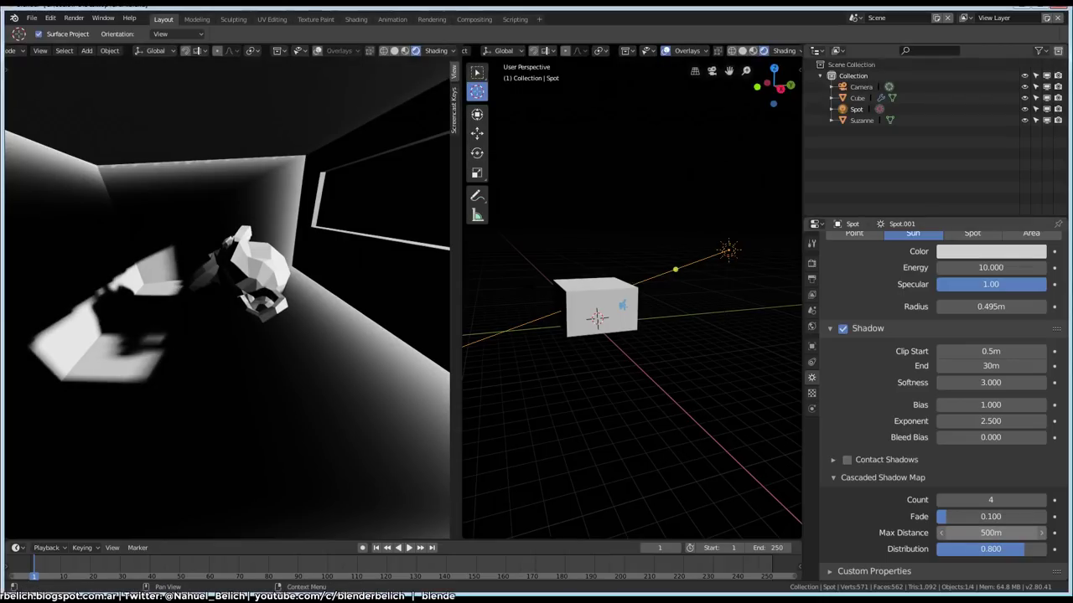
left_click(990, 533)
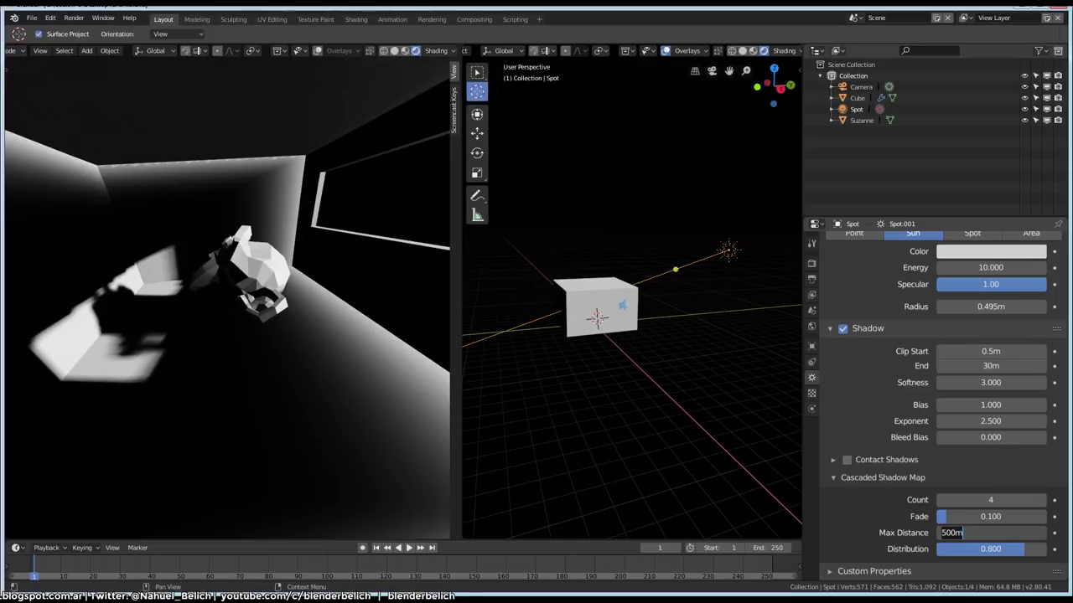
type("30")
key("Return")
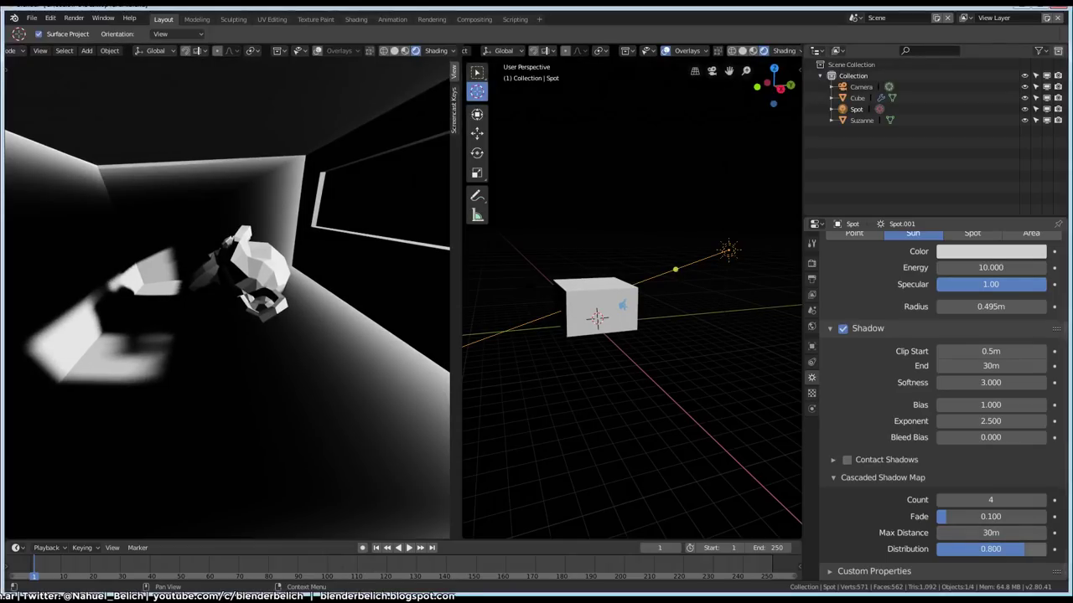
Reset cascade Distribution to its default 0.800 and lower Cascade Count to 1.
mouse_move(1024, 549)
left_mouse_down()
mouse_move(936, 549)
mouse_move(1038, 549)
mouse_move(936, 549)
mouse_move(975, 549)
left_mouse_up()
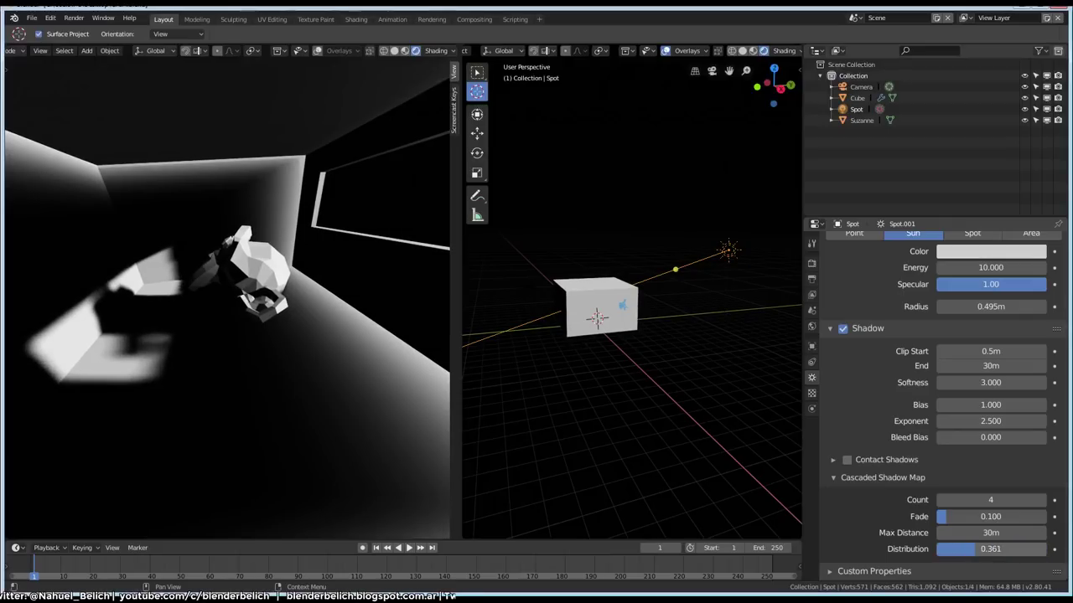
key("Escape")
right_click(956, 549)
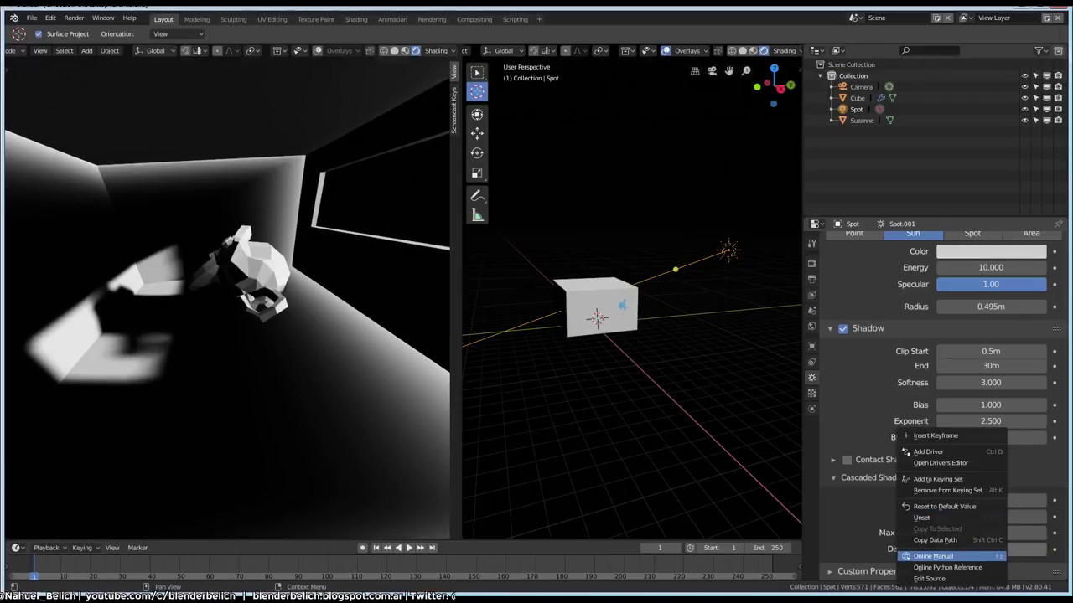
left_click(947, 507)
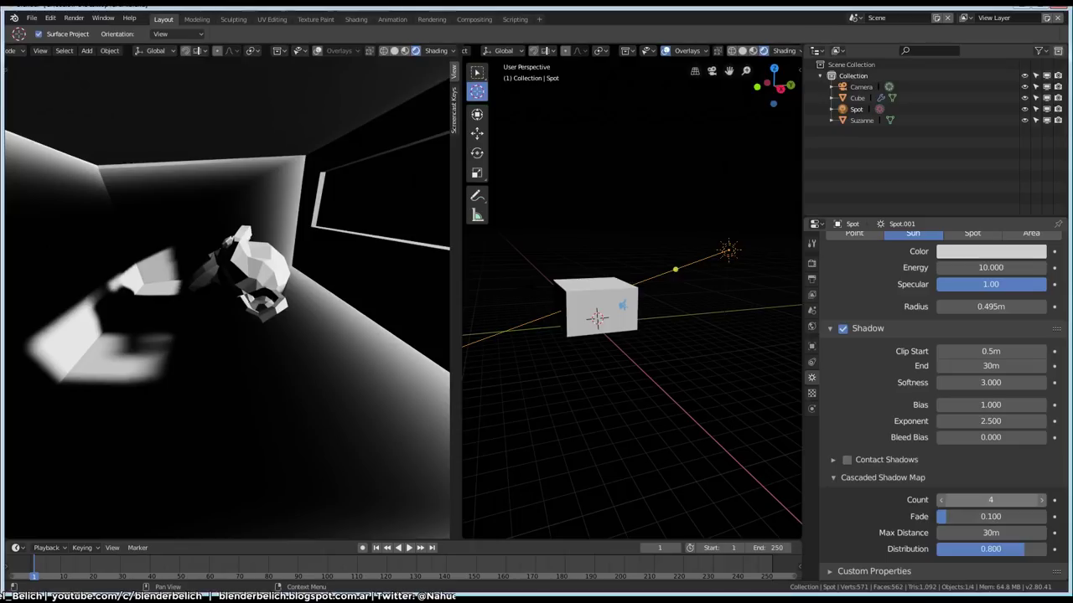
mouse_move(990, 500)
left_mouse_down()
mouse_move(947, 499)
mouse_move(990, 500)
left_mouse_up()
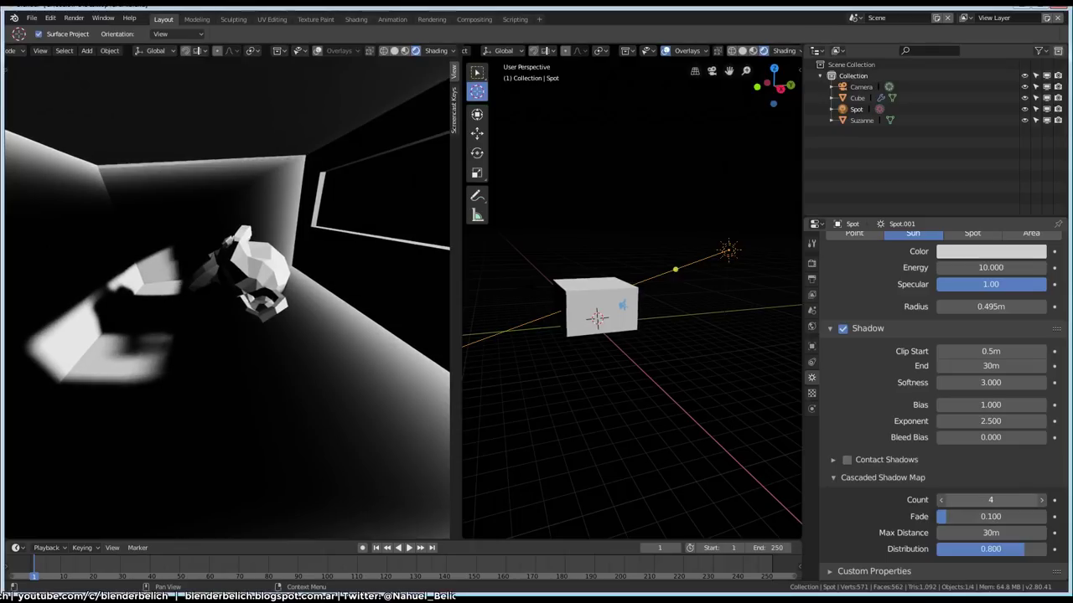
mouse_move(227, 251)
middle_mouse_down()
mouse_move(277, 285)
mouse_move(356, 307)
middle_mouse_up()
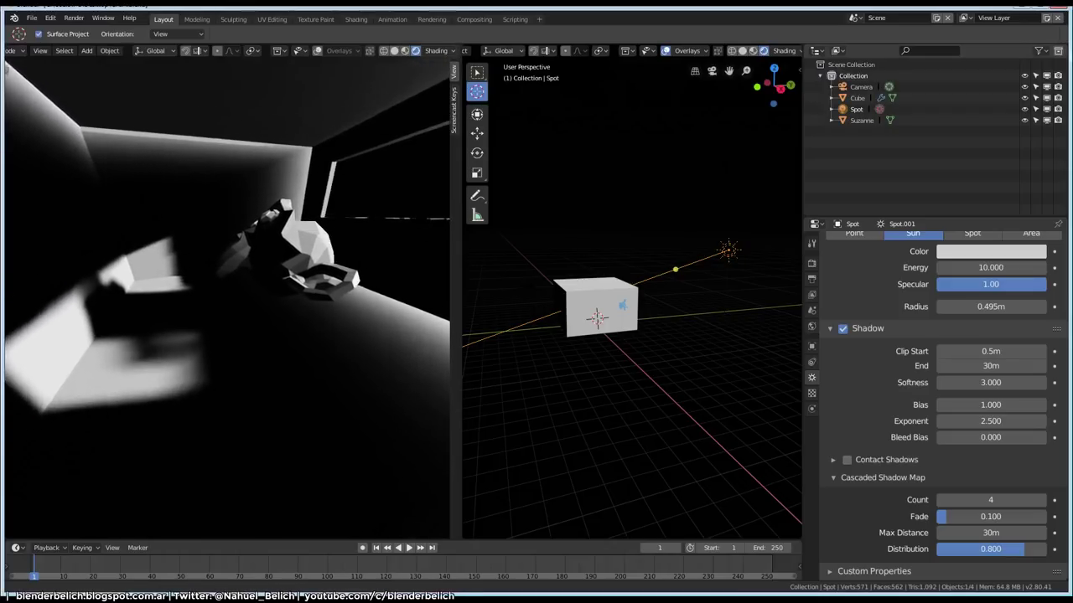
Set the sun's Cascade Count to 2 and raise its shadow Exponent to 6.600.
left_click_drag(997, 499, 980, 499)
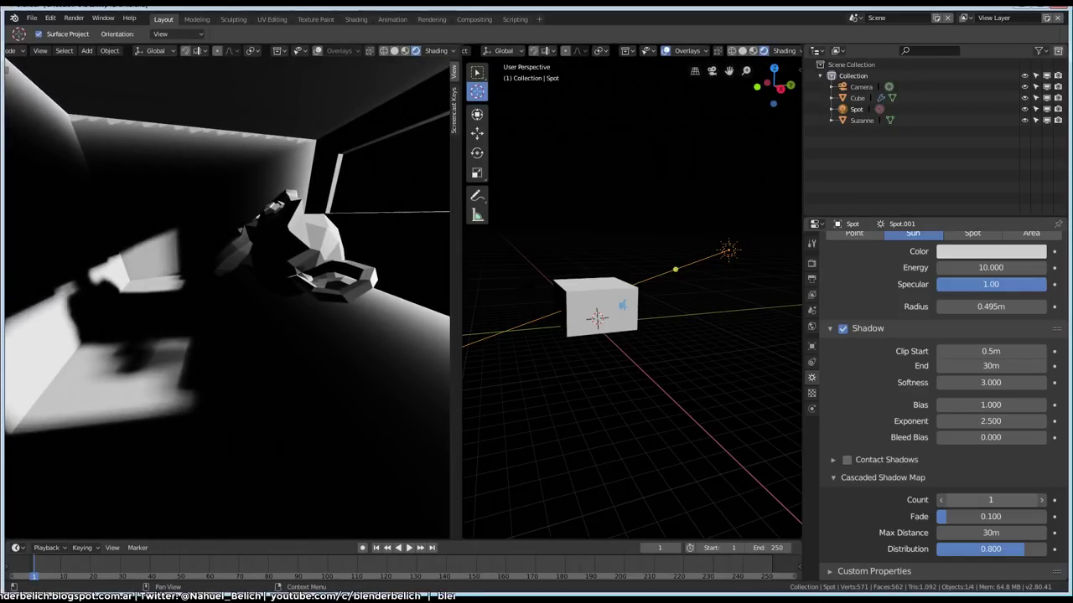
mouse_move(251, 335)
middle_mouse_down()
mouse_move(300, 325)
mouse_move(291, 321)
middle_mouse_up()
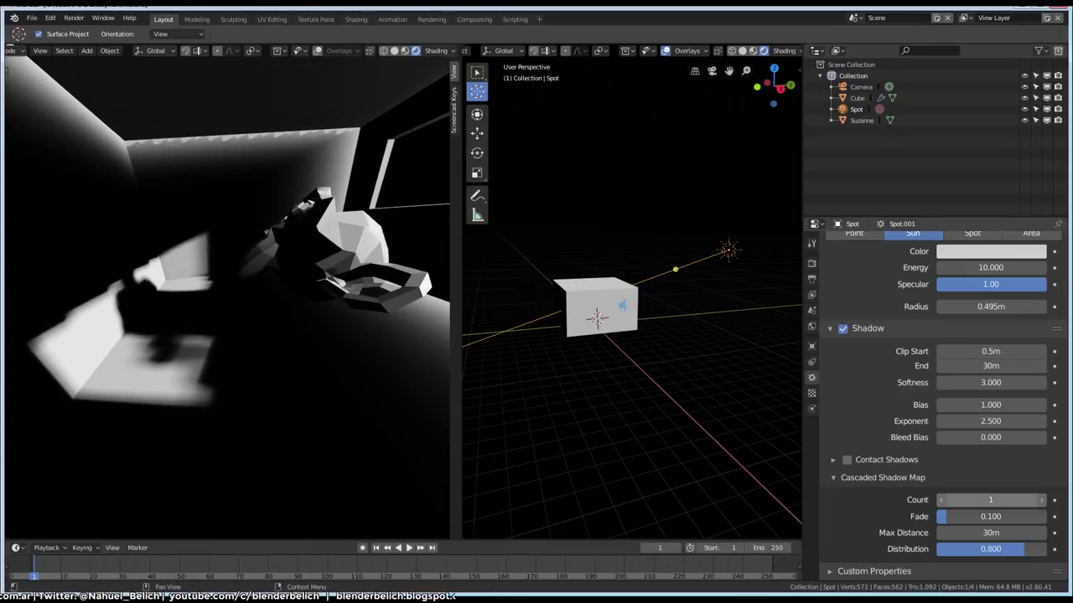
left_click(1040, 499)
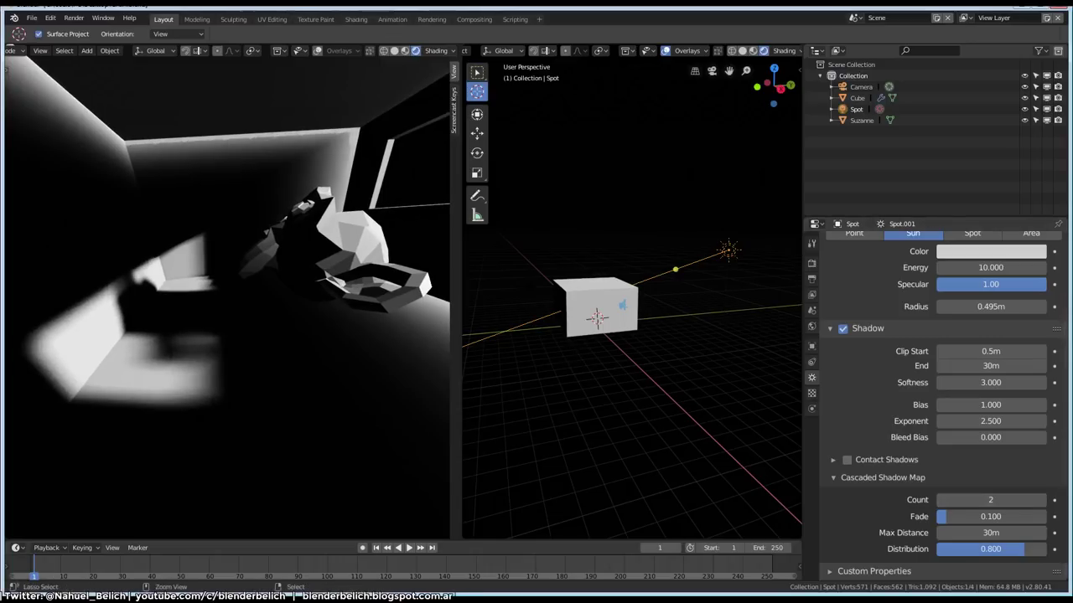
middle_click_drag(292, 322, 251, 304)
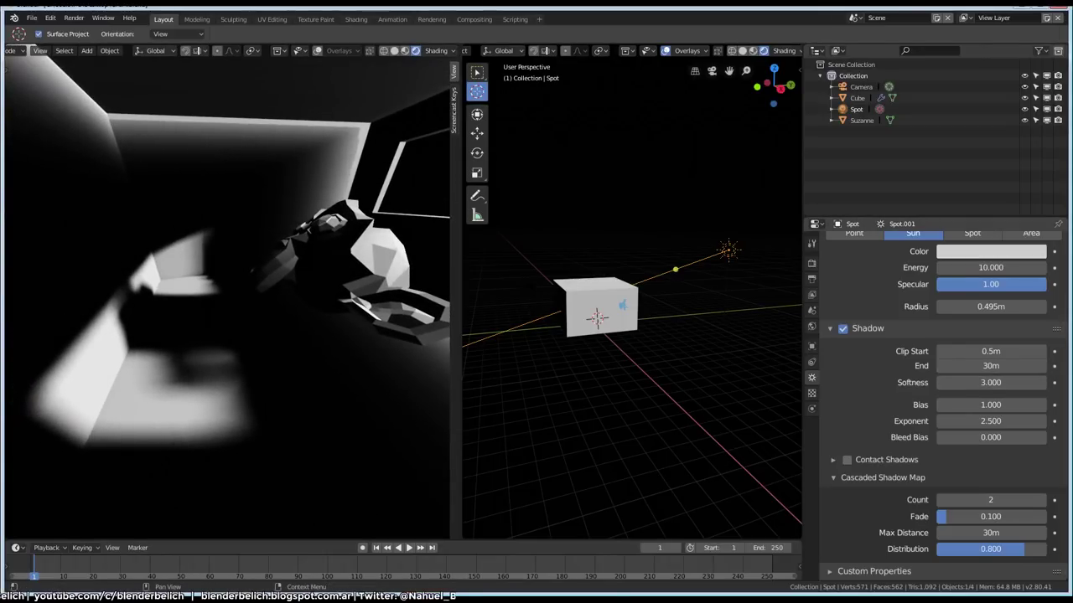
mouse_move(990, 421)
left_mouse_down()
mouse_move(1033, 420)
mouse_move(1019, 421)
left_mouse_up()
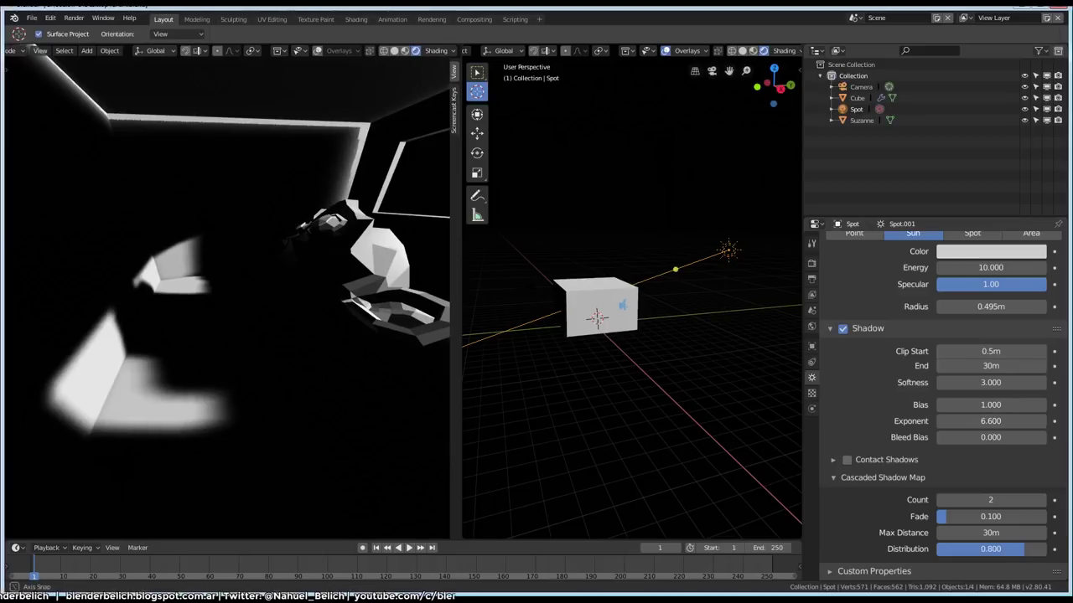
middle_click_drag(226, 294, 201, 289)
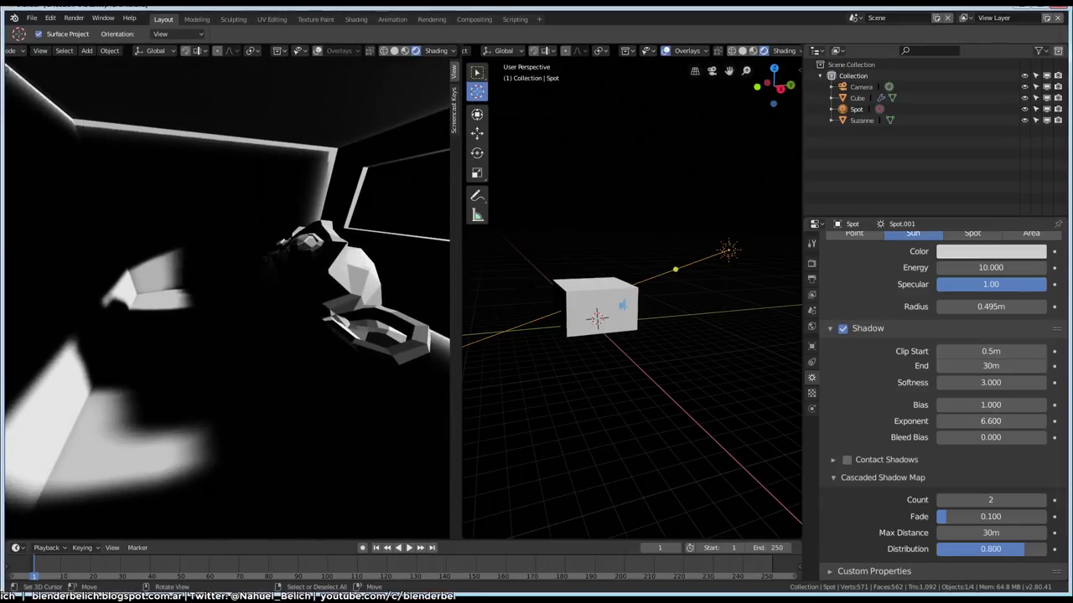
Set the Cube's Solidify thickness to 0.208m, then open the render Shadows Method choices.
left_click(595, 306)
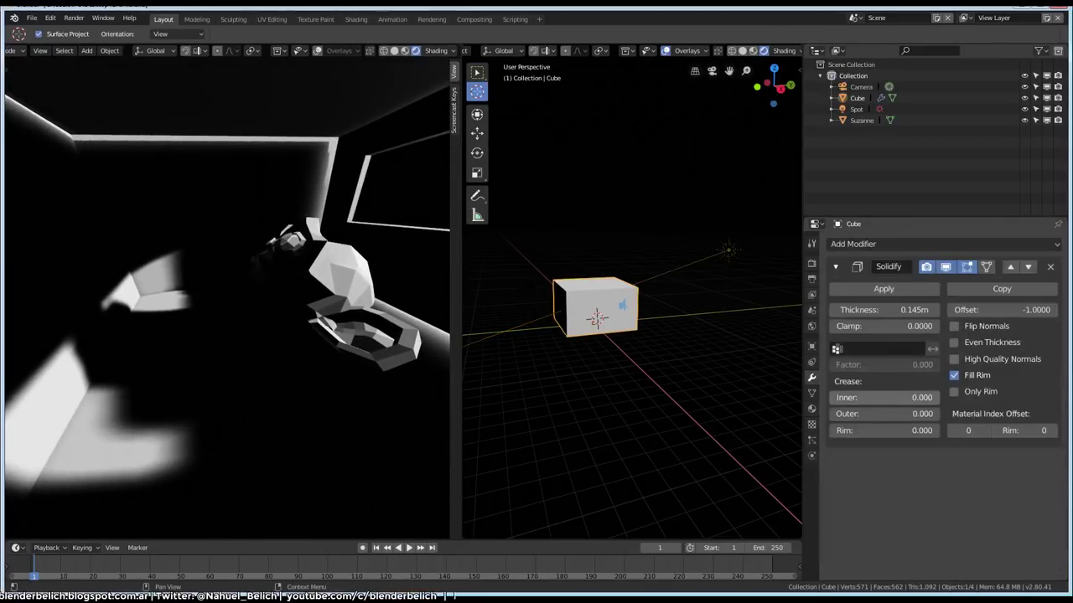
mouse_move(884, 309)
left_mouse_down()
mouse_move(909, 310)
mouse_move(871, 309)
left_mouse_up()
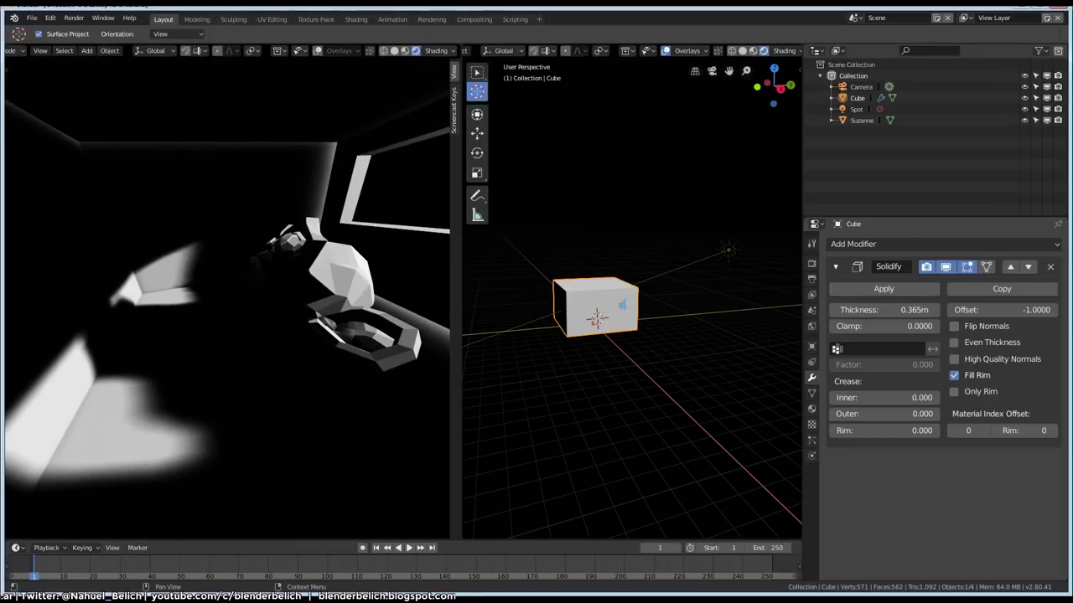
left_click_drag(884, 309, 859, 310)
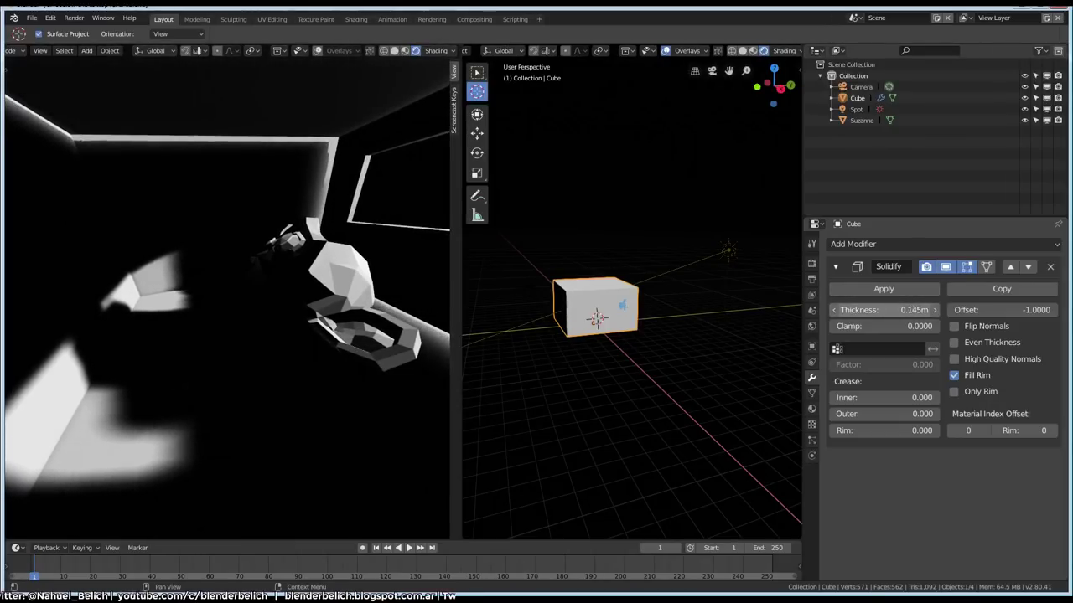
left_click(859, 309)
key("Return")
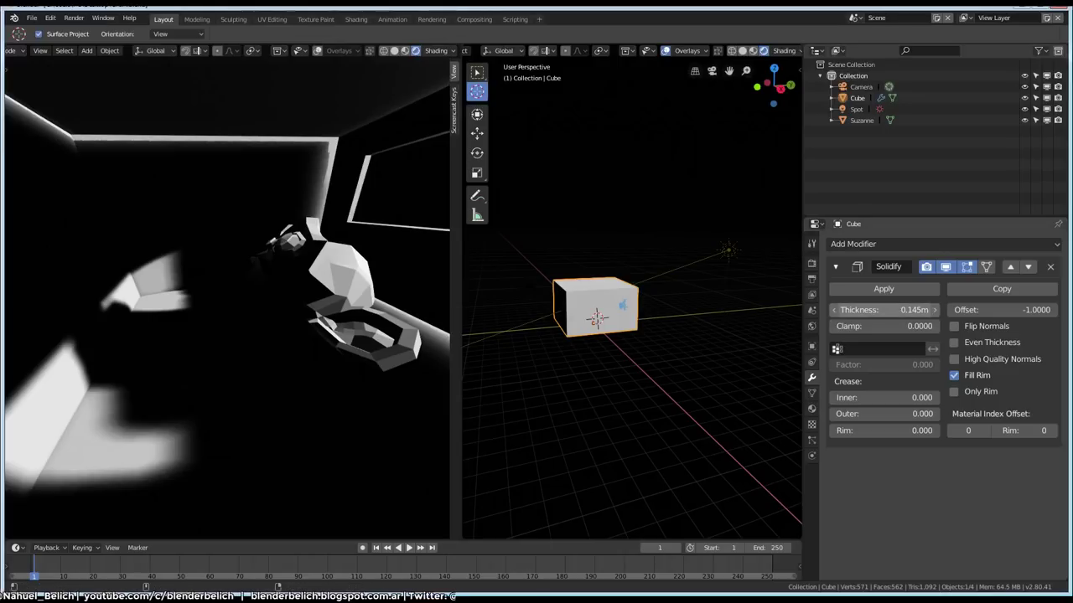
left_click_drag(858, 309, 868, 309)
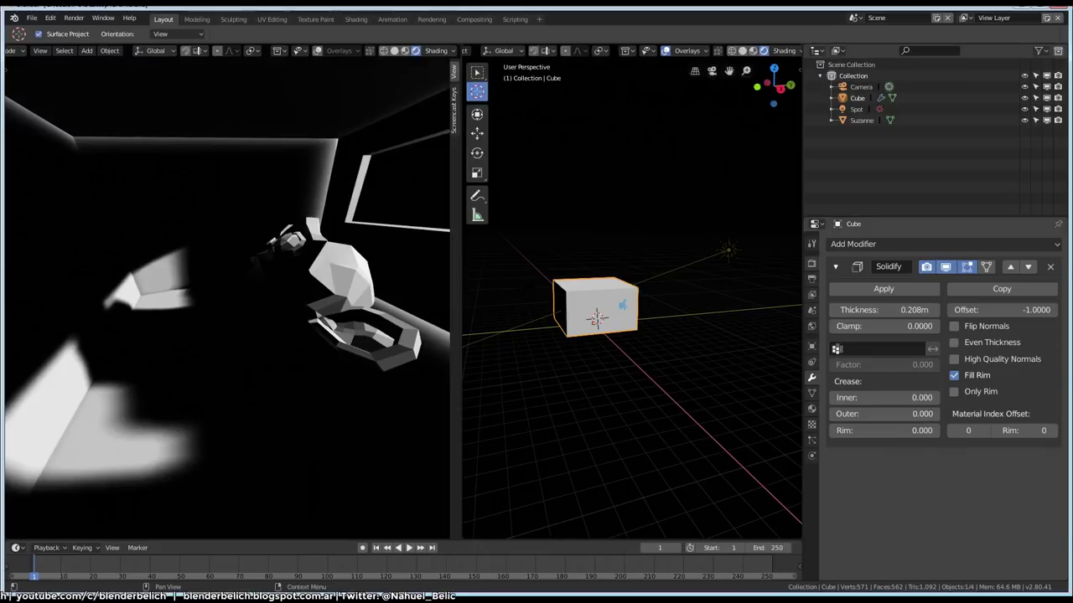
left_click(811, 263)
left_click(990, 395)
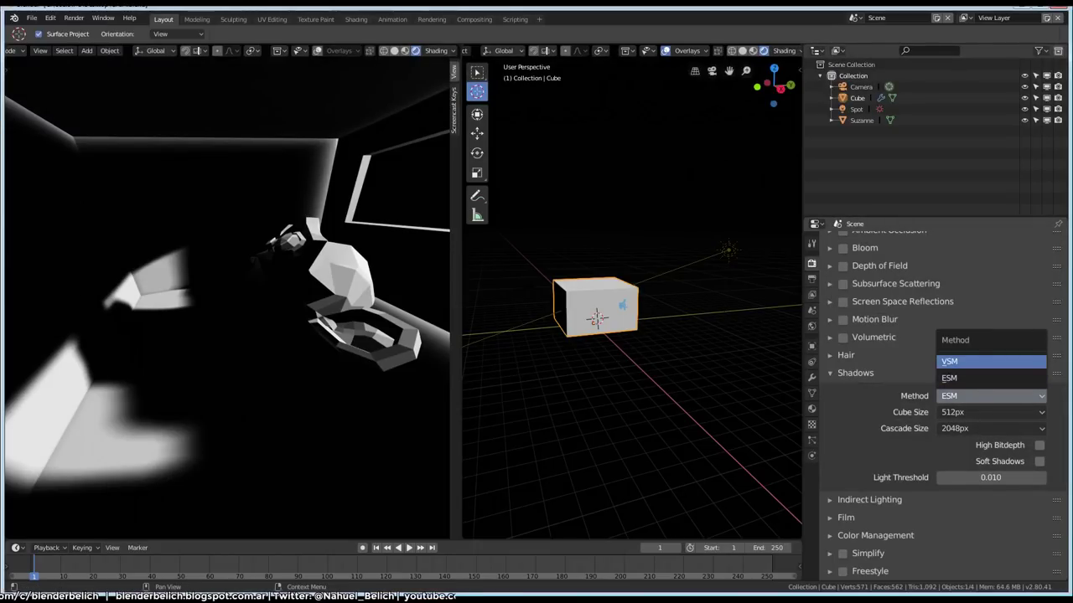
Switch shadows to VSM and set the sun's Softness 2.470, Bias 1.730, Bleed Bias 0.430.
left_click(963, 362)
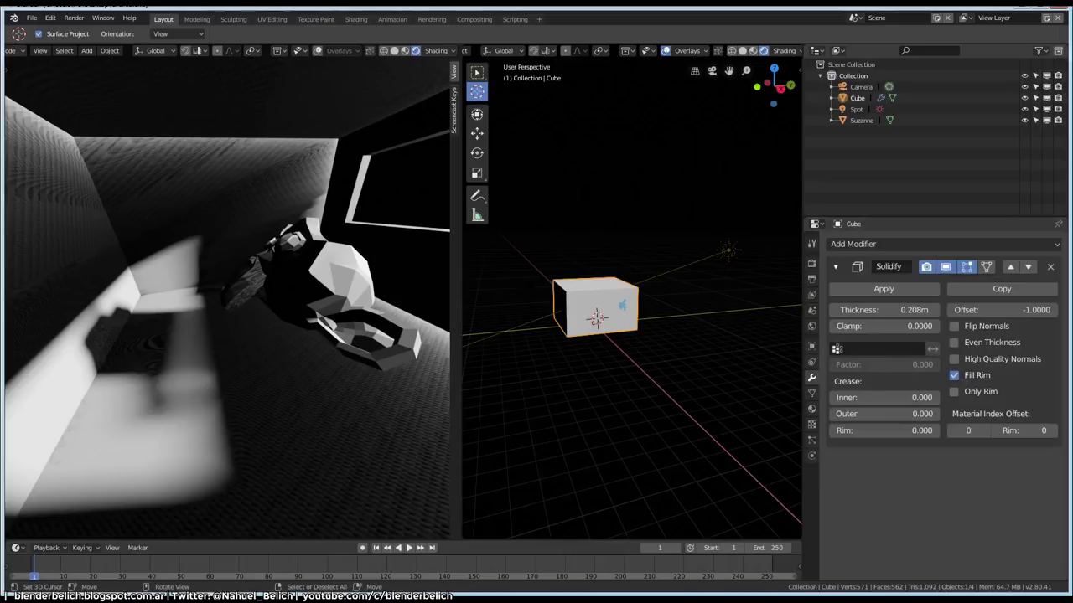
left_click(856, 109)
left_click(811, 377)
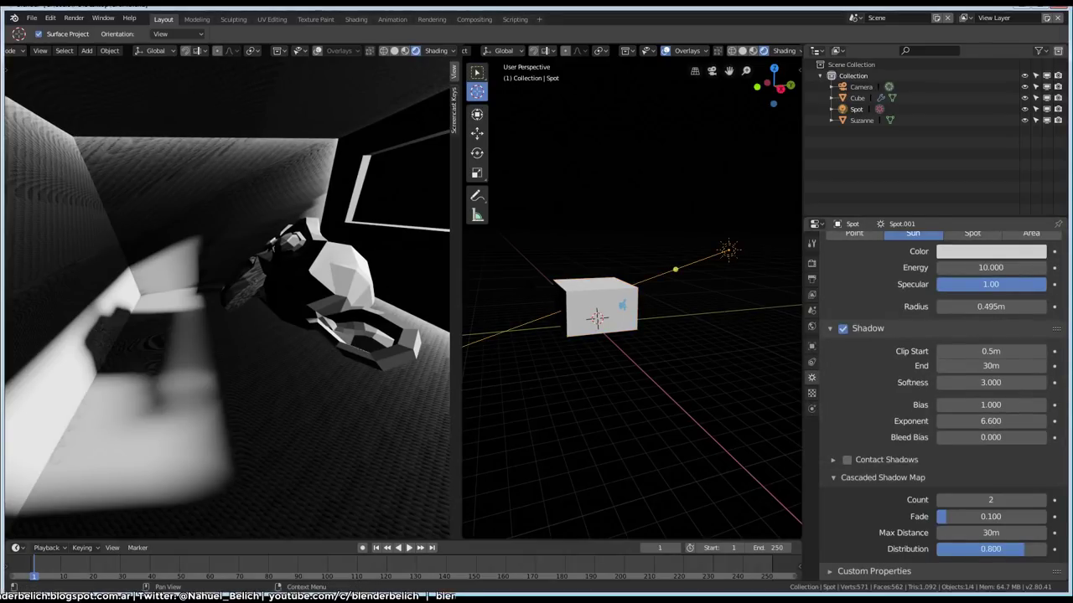
mouse_move(990, 436)
left_mouse_down()
mouse_move(1031, 436)
mouse_move(994, 437)
mouse_move(1019, 404)
mouse_move(939, 405)
mouse_move(1014, 405)
mouse_move(939, 382)
mouse_move(1013, 382)
left_mouse_up()
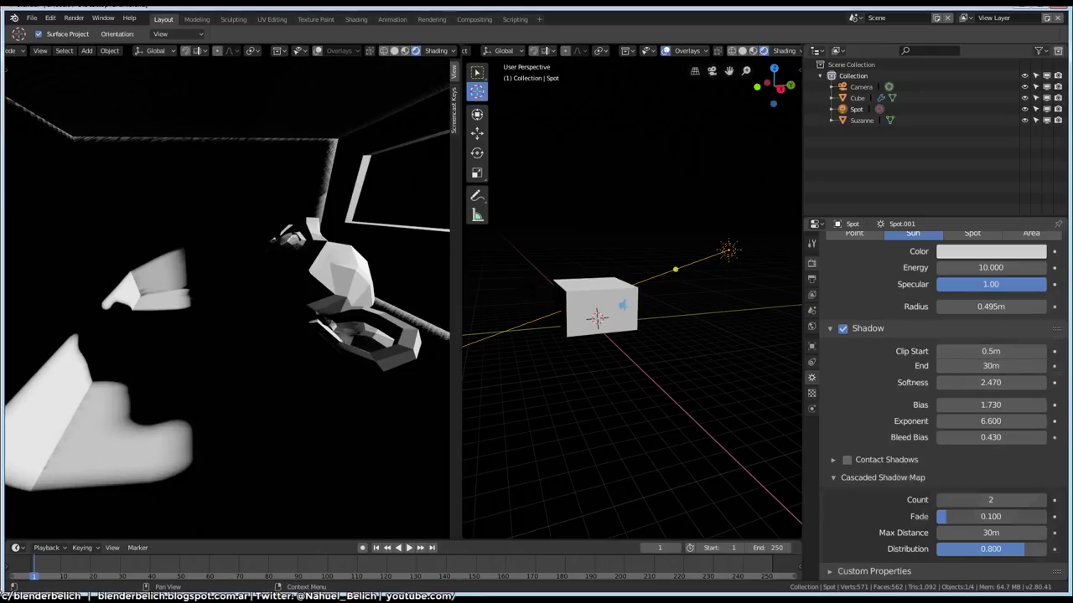
Enable High Bitdepth shadows, comparing with undo and redo before keeping it on.
left_click(811, 262)
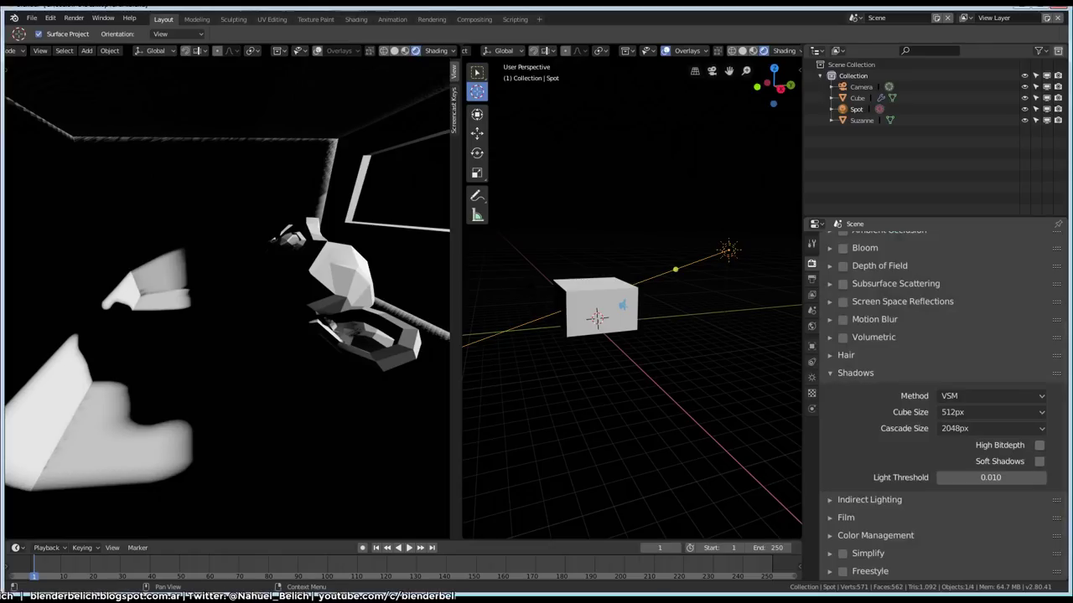
left_click(1039, 445)
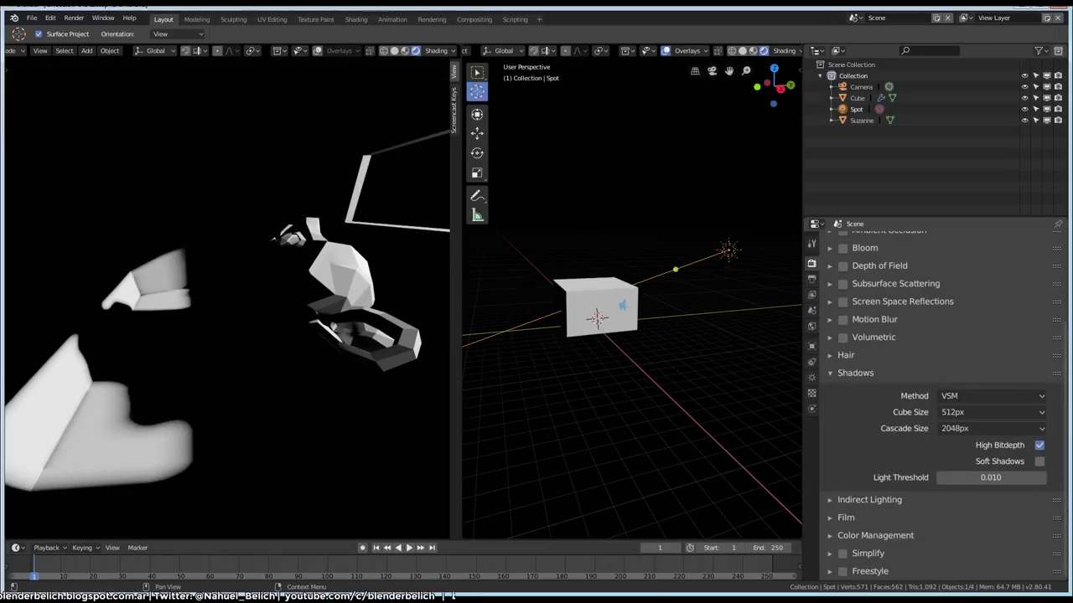
key("ctrl+z")
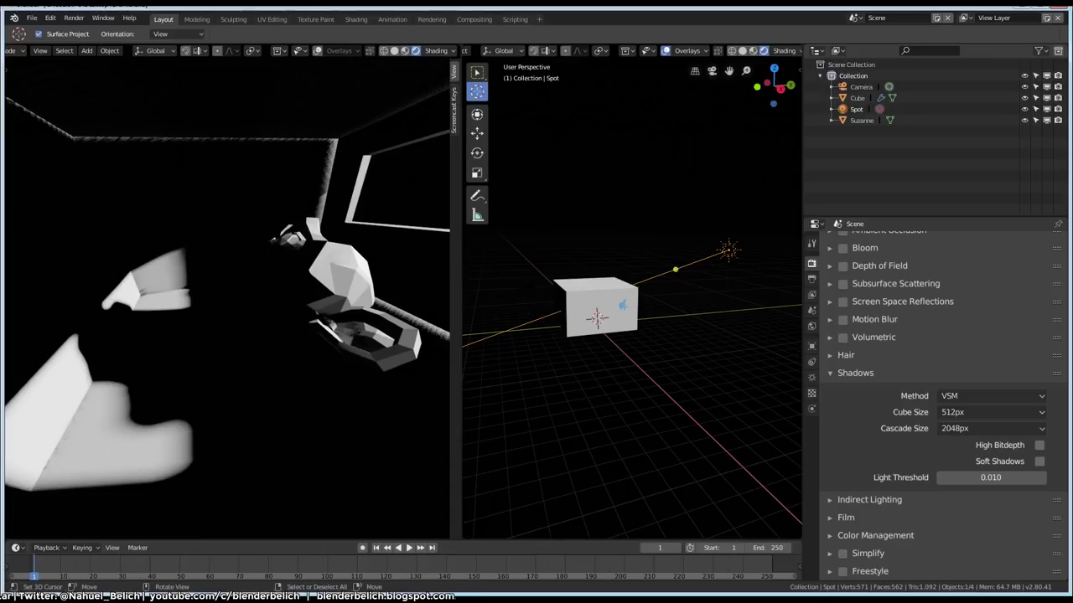
key("ctrl+shift+z")
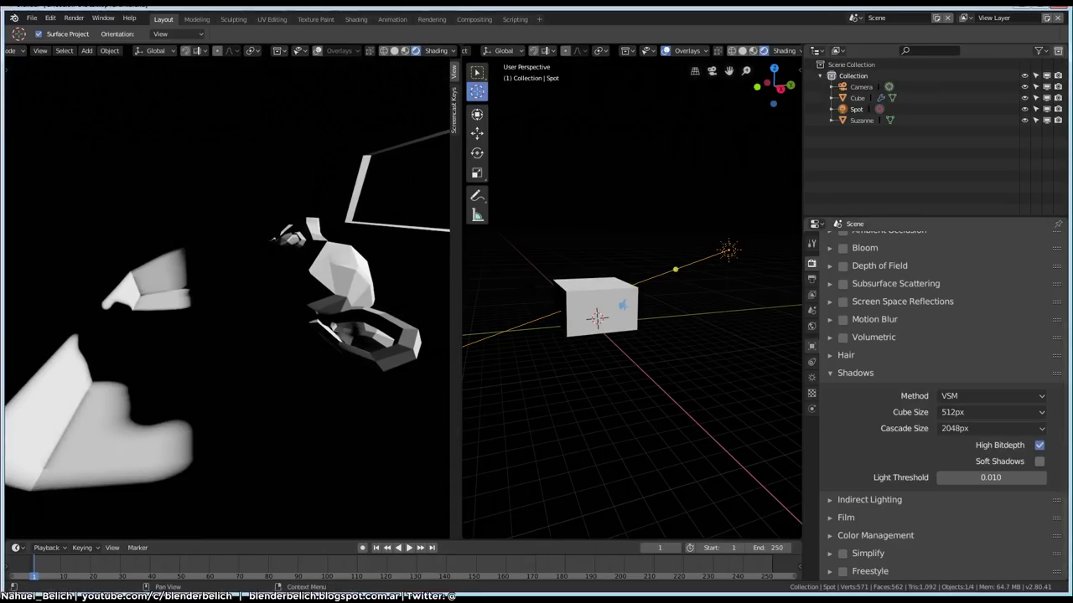
Drag the sun's shadow Bleed Bias from 0.430 down to 0.330 and check the rendered shadows.
left_click(811, 362)
left_click(811, 377)
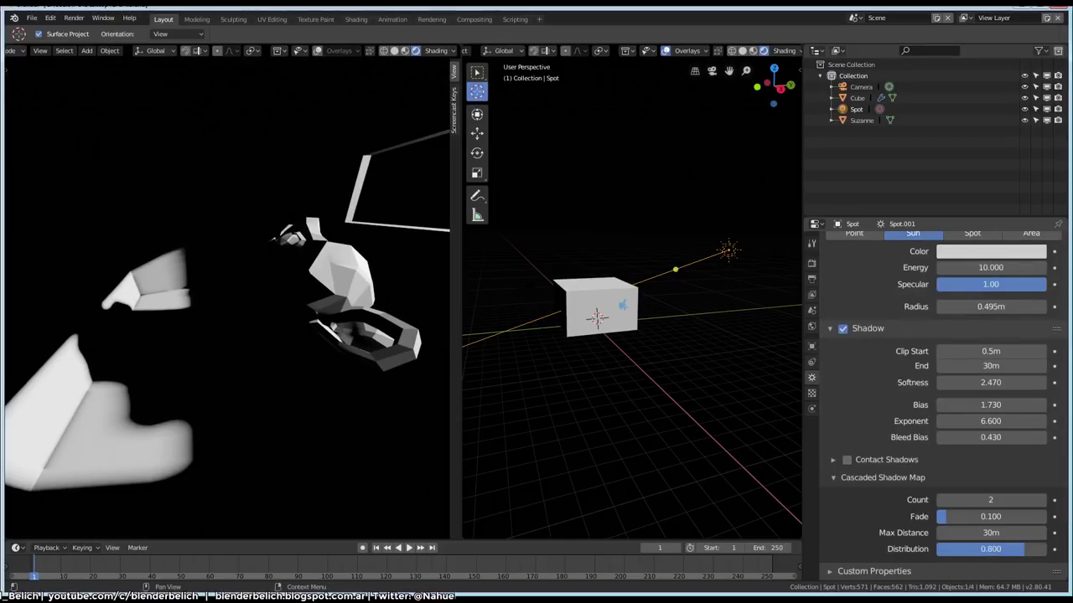
left_click_drag(991, 437, 955, 437)
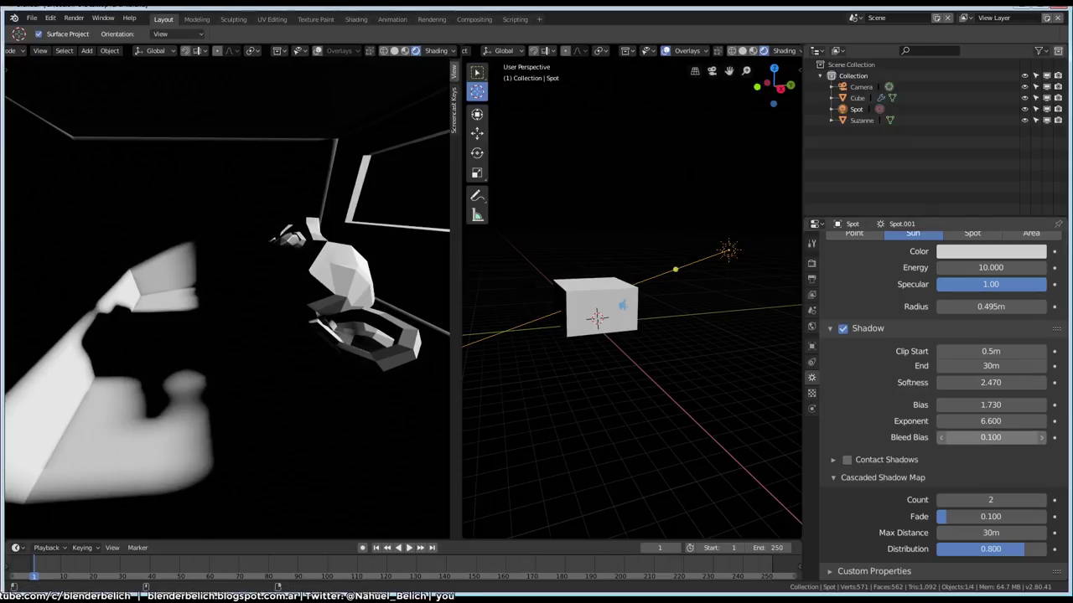
left_click_drag(972, 436, 1026, 436)
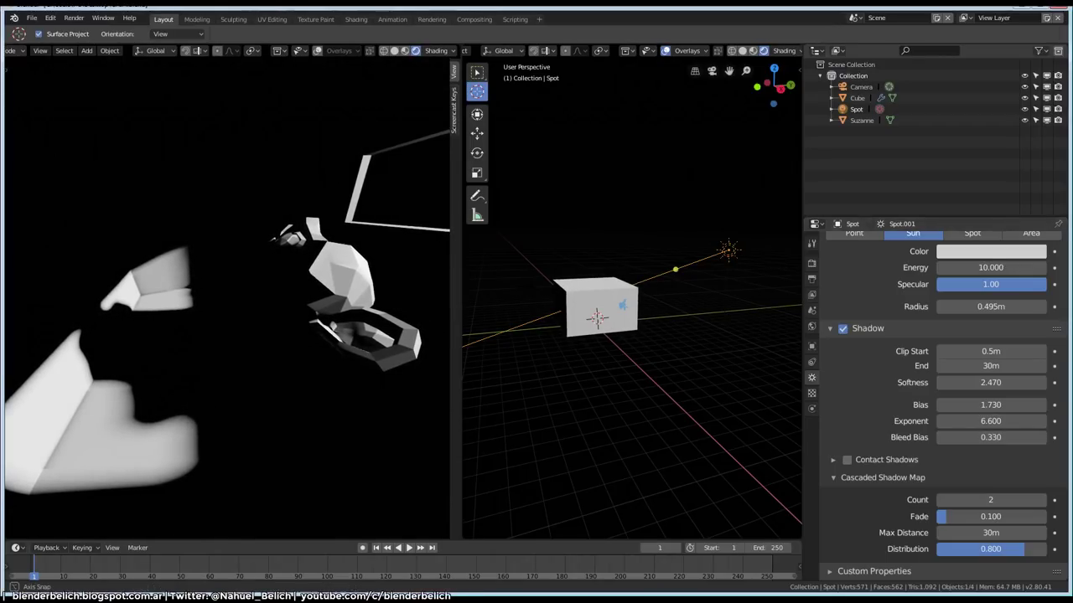
middle_click_drag(226, 302, 252, 301)
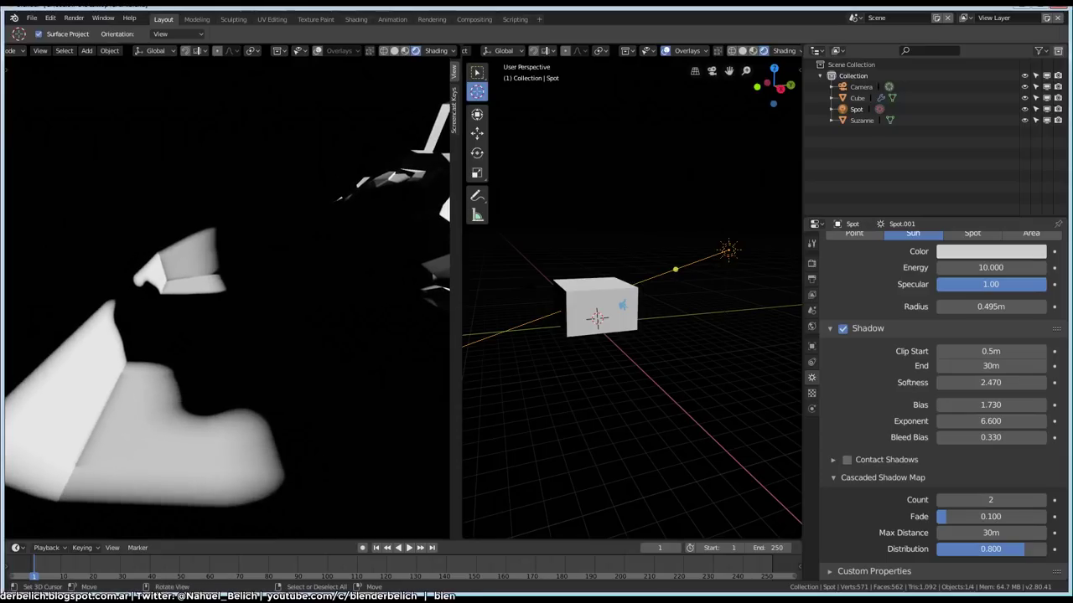
Set the sun's cascaded shadow map to 4 cascades and raise the Fade to 0.431.
left_click(1041, 499)
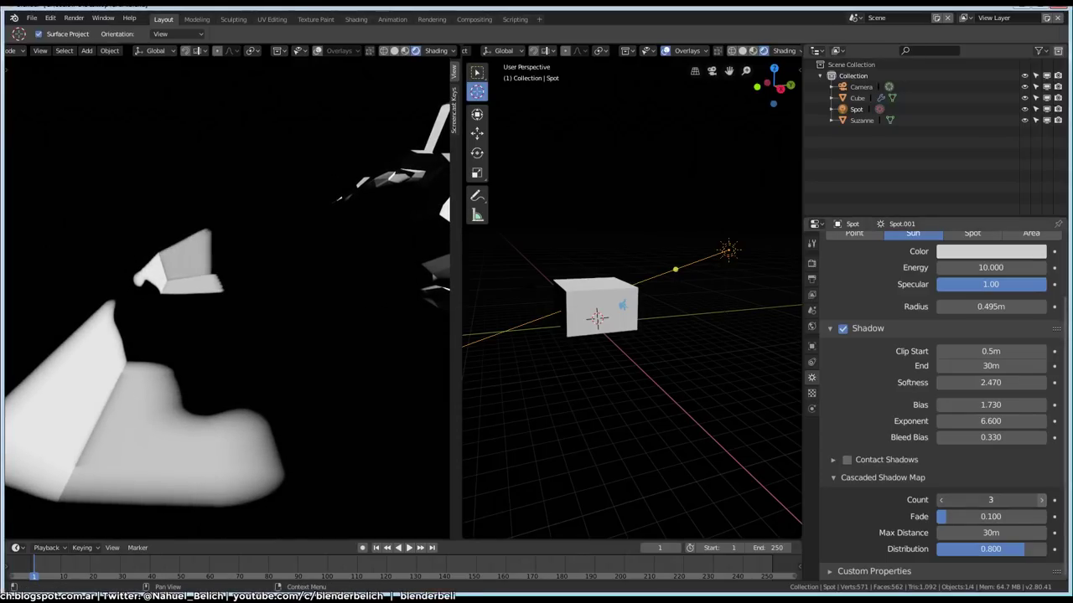
left_click(1041, 500)
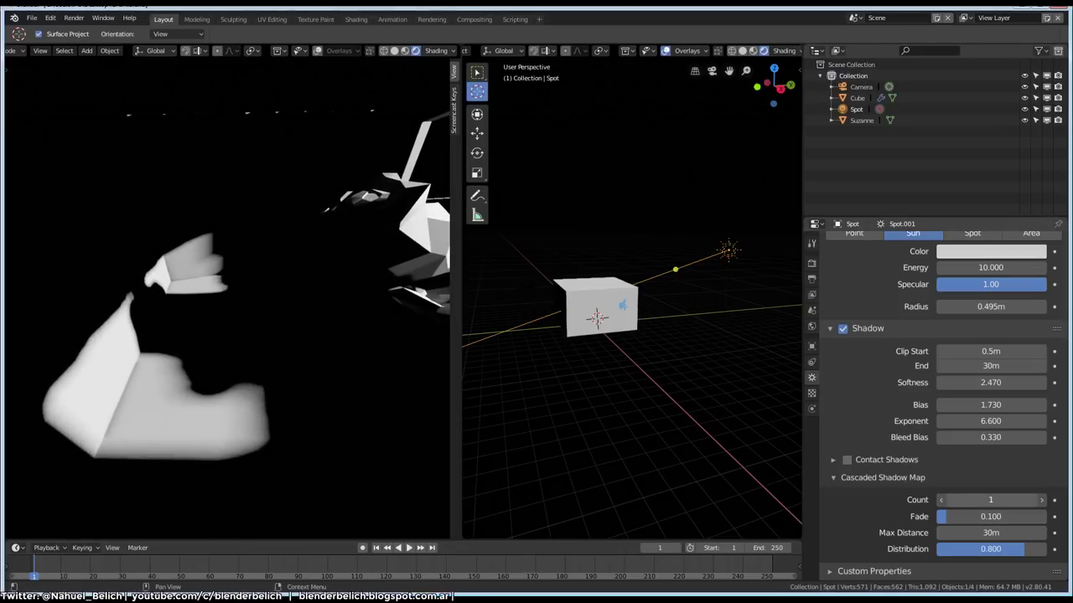
left_click_drag(990, 499, 955, 500)
key("ctrl+z")
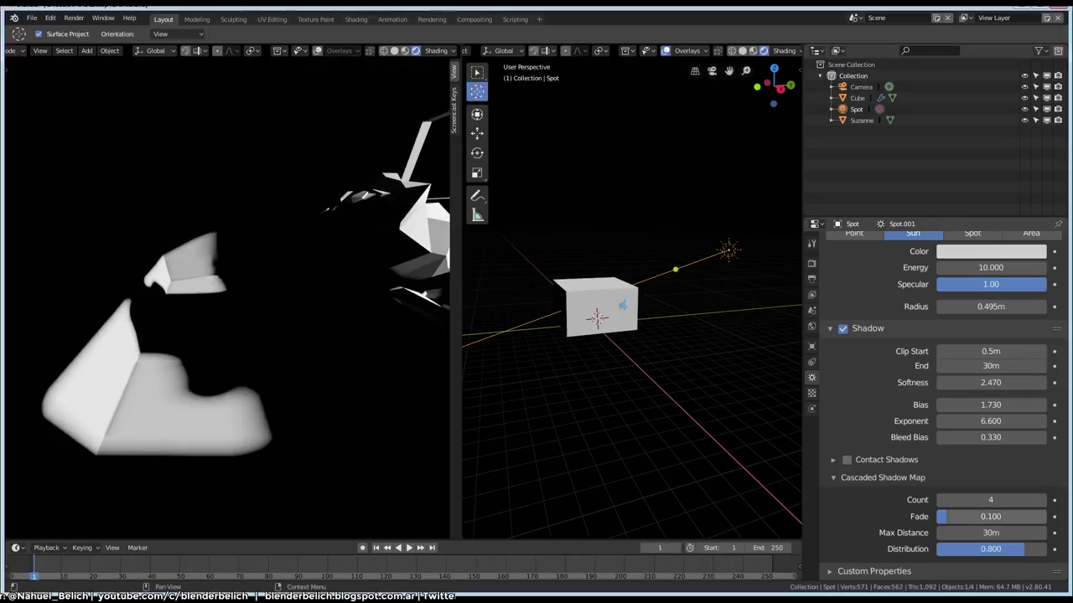
left_click_drag(947, 516, 966, 516)
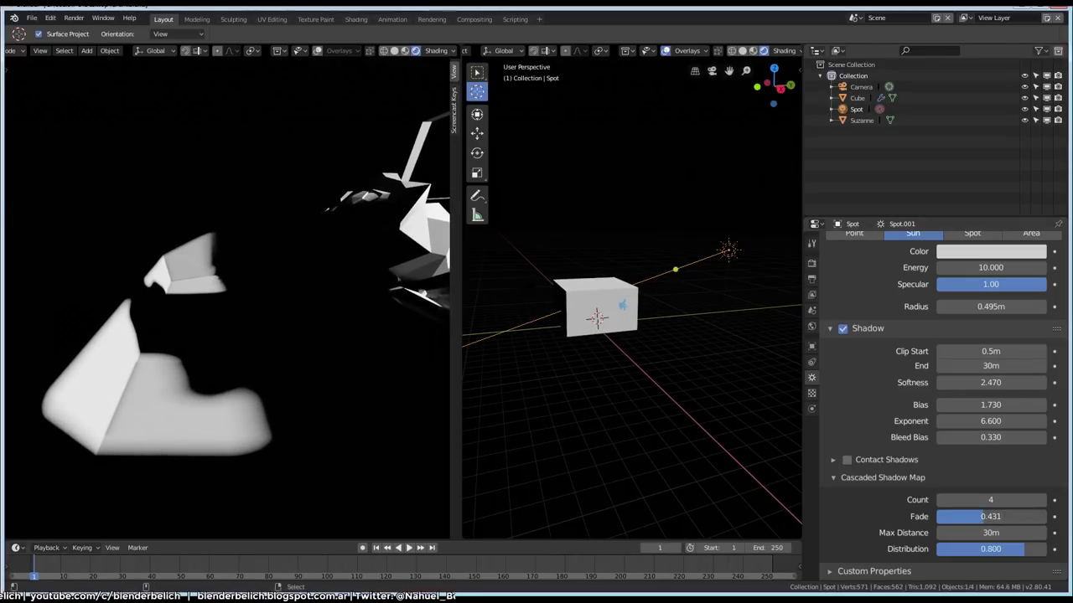
Compare 1 versus 4 cascades from closer orbit angles, keep 4, and select Suzanne.
mouse_move(226, 302)
middle_mouse_down()
mouse_move(251, 276)
mouse_move(226, 252)
mouse_move(251, 243)
middle_mouse_up()
left_click_drag(991, 499, 956, 500)
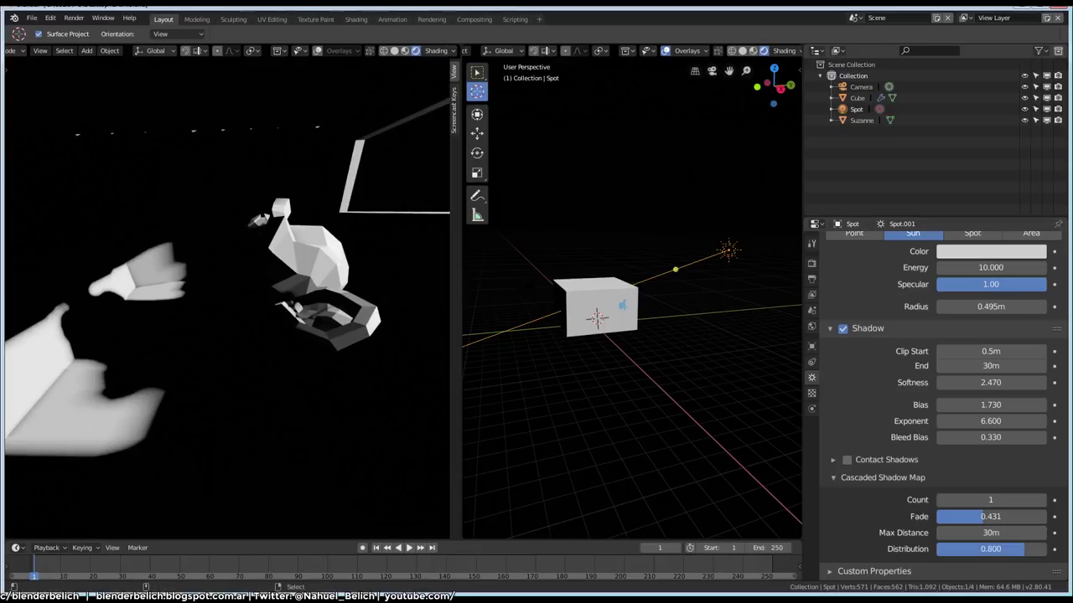
middle_click_drag(251, 243, 302, 212)
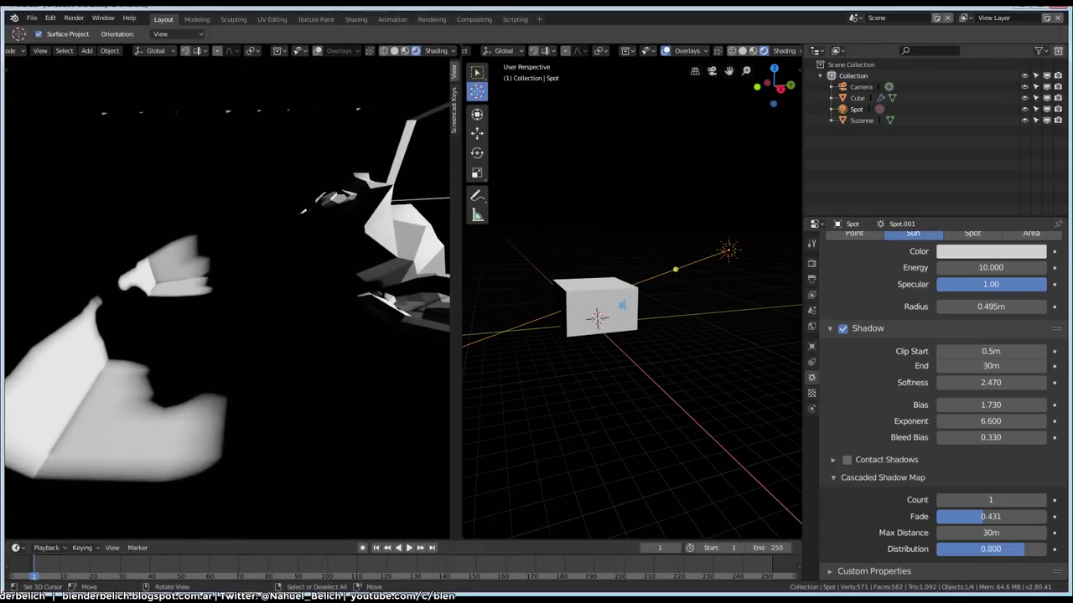
left_click_drag(990, 500, 1026, 499)
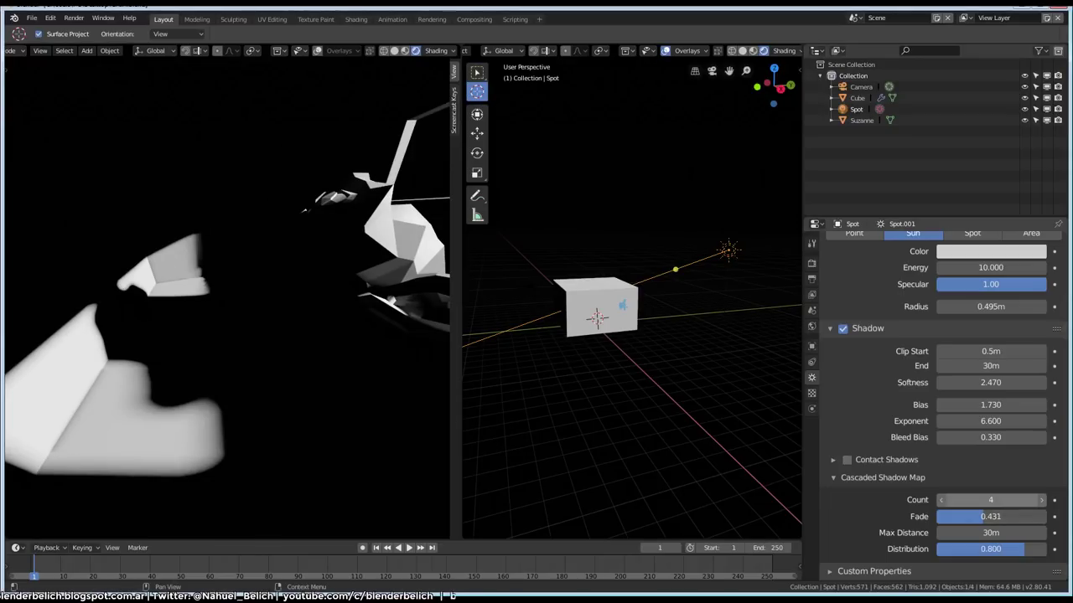
middle_click_drag(251, 335, 335, 311)
left_click(861, 120)
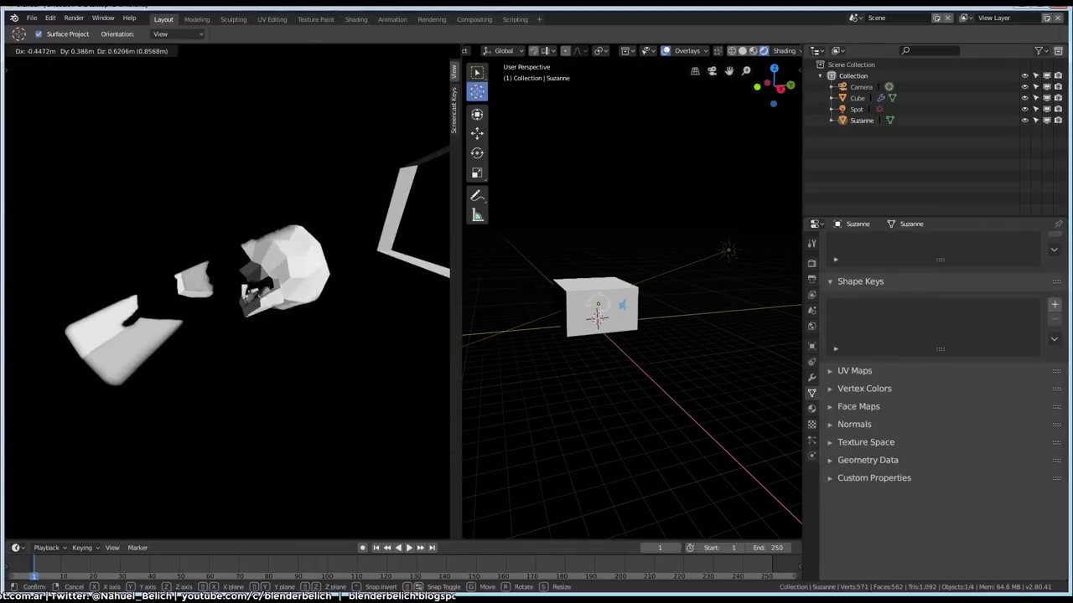
Try a 4096px Cascade Size in the render settings, then revert it to 2048px.
left_click(811, 263)
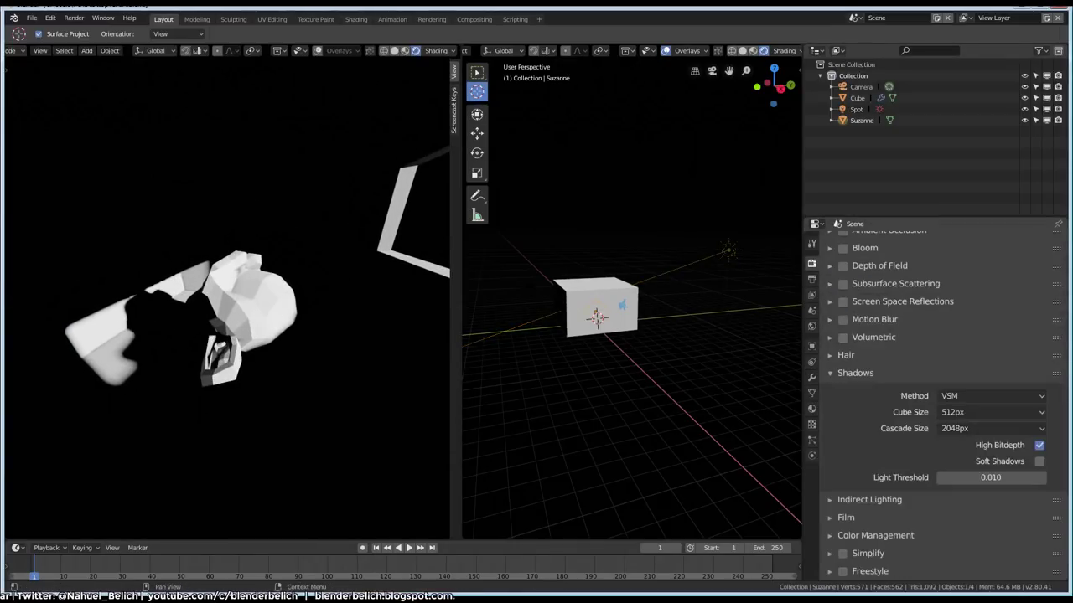
left_click(989, 428)
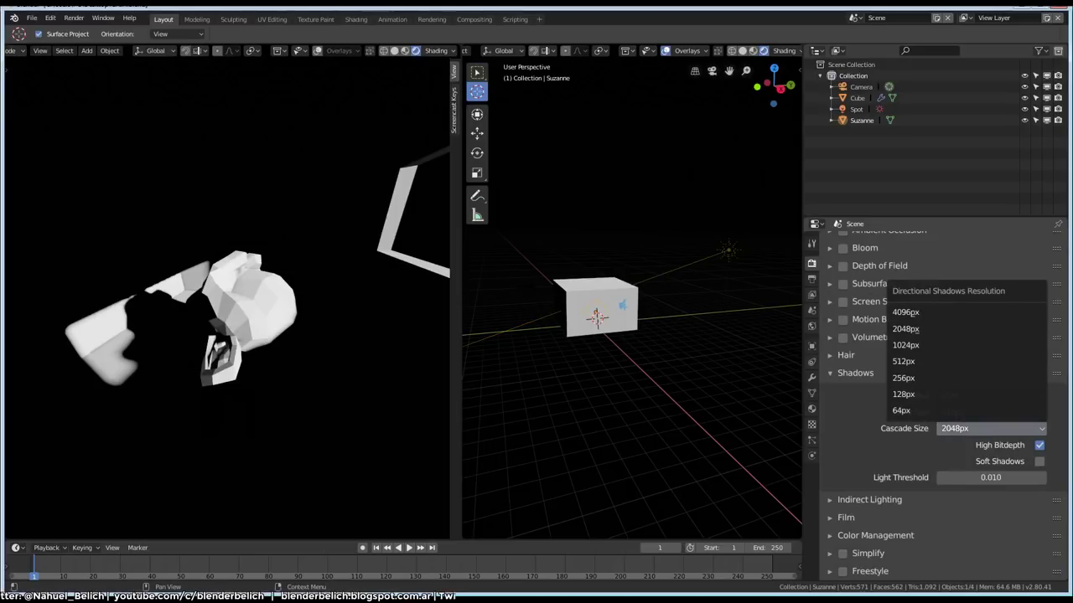
key("Up")
key("Up")
key("Up")
key("Up")
key("Up")
key("Up")
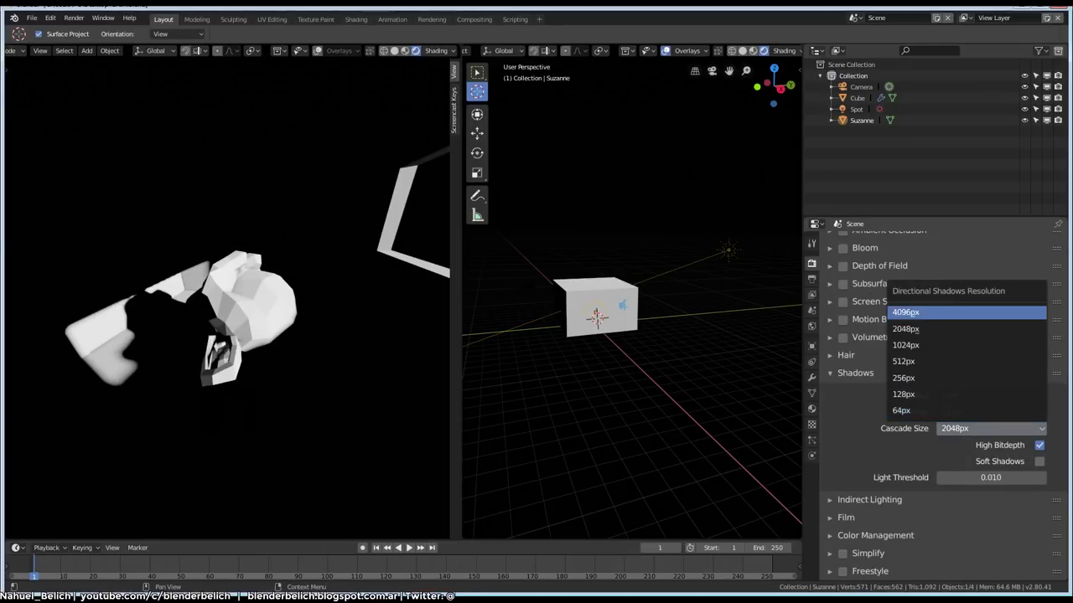
key("Return")
left_click(988, 428)
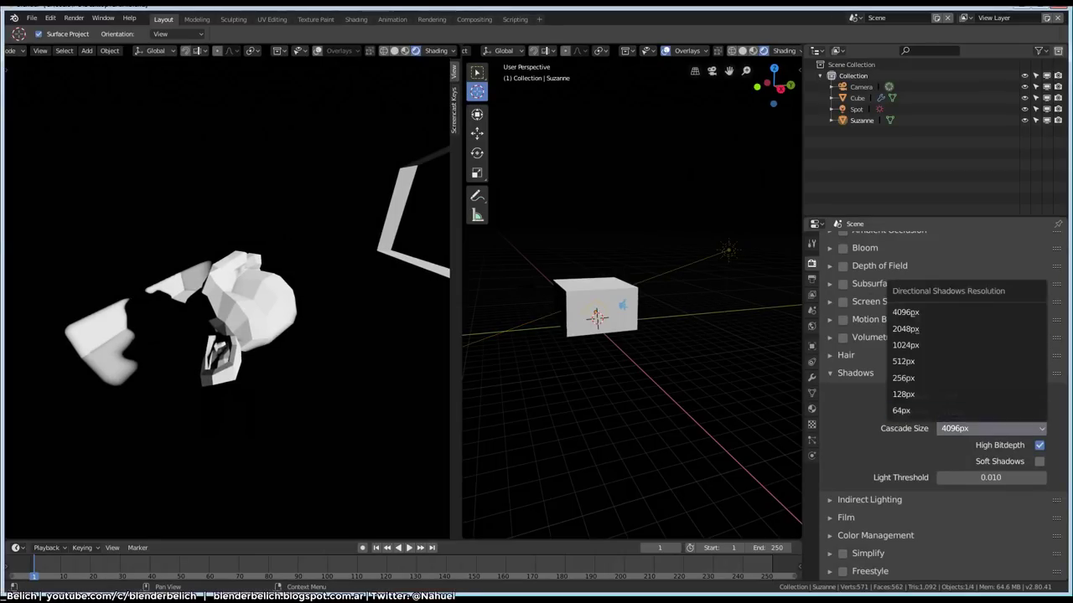
key("Down")
key("Down")
key("Up")
key("Return")
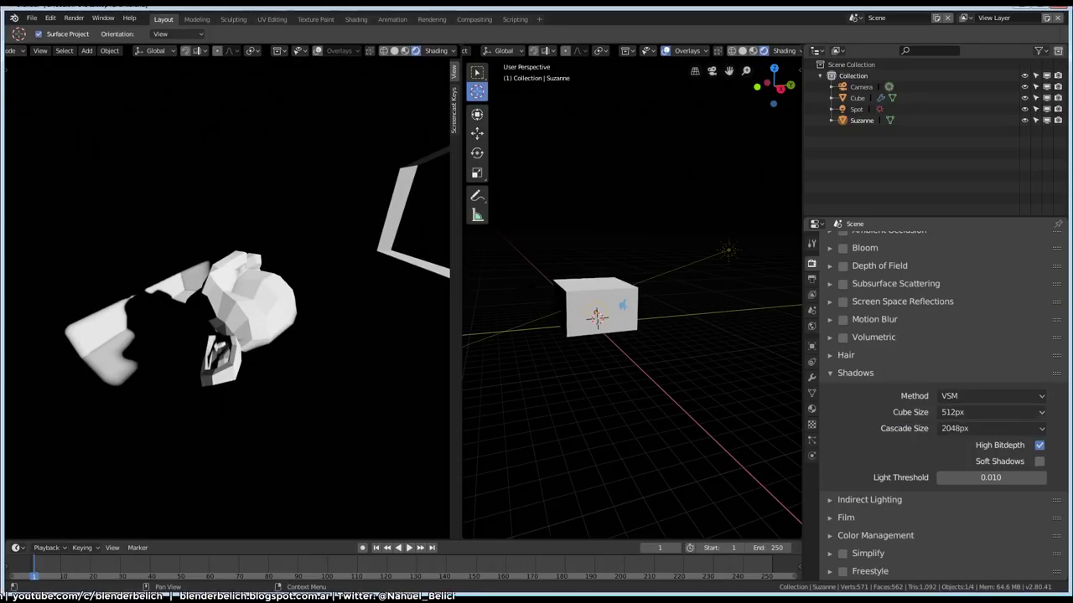
Enable Soft Shadows and return to the sun light's settings.
left_click(1039, 461)
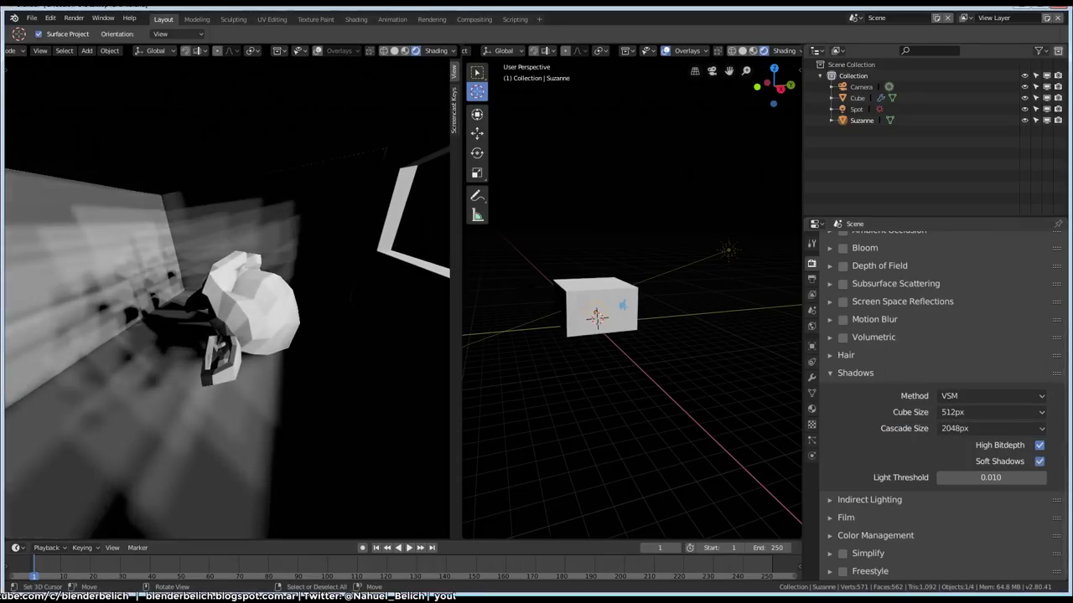
left_click(728, 250)
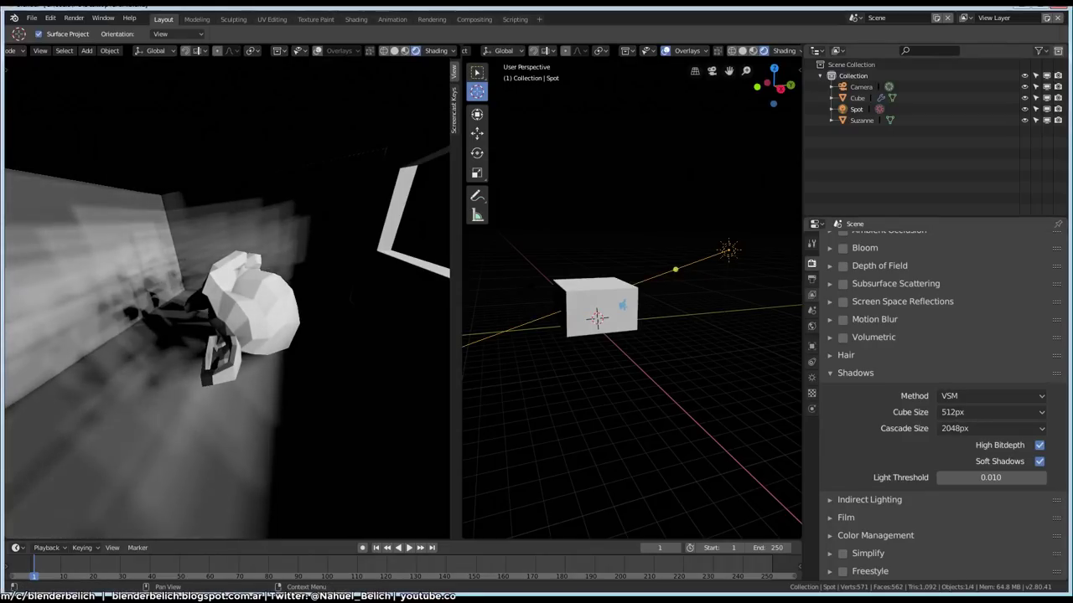
left_click(811, 362)
Set the sun light's radius to 0.01m for sharper shadows.
left_click(811, 377)
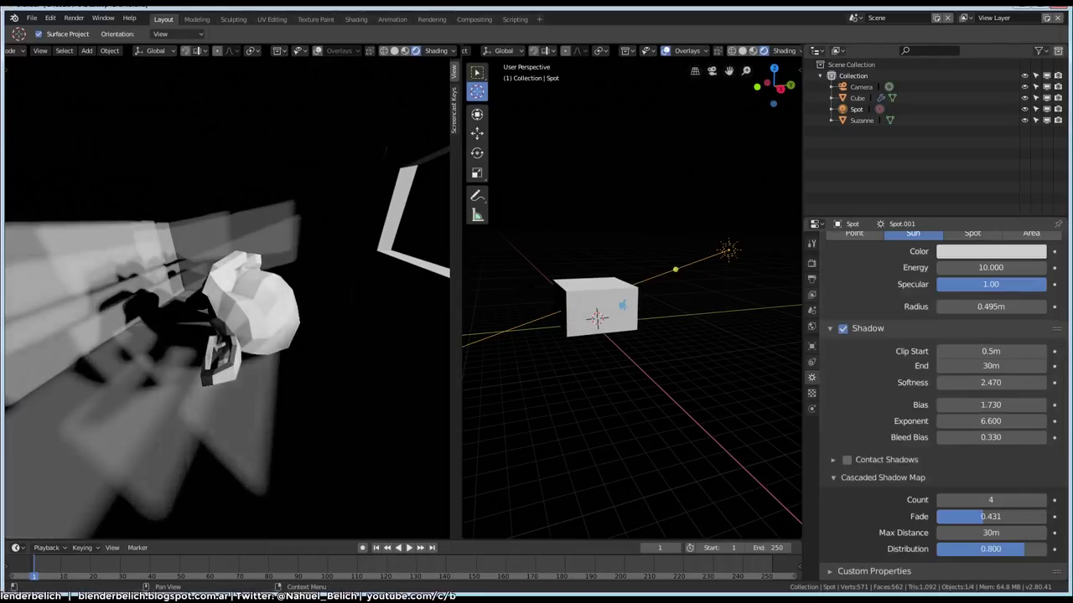
type("0.1m")
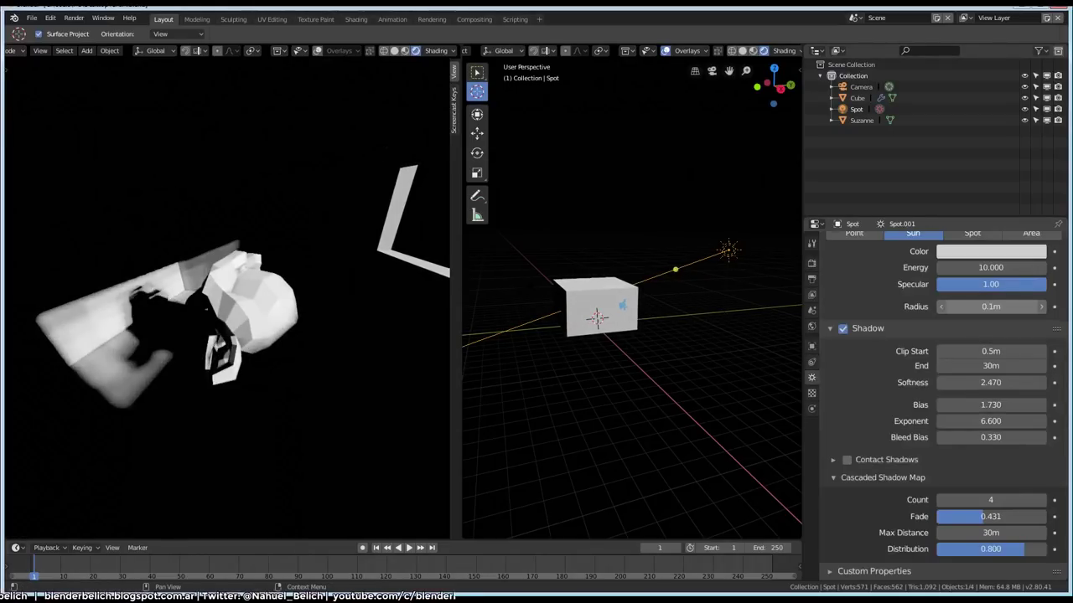
key("BackSpace")
key("BackSpace")
key("BackSpace")
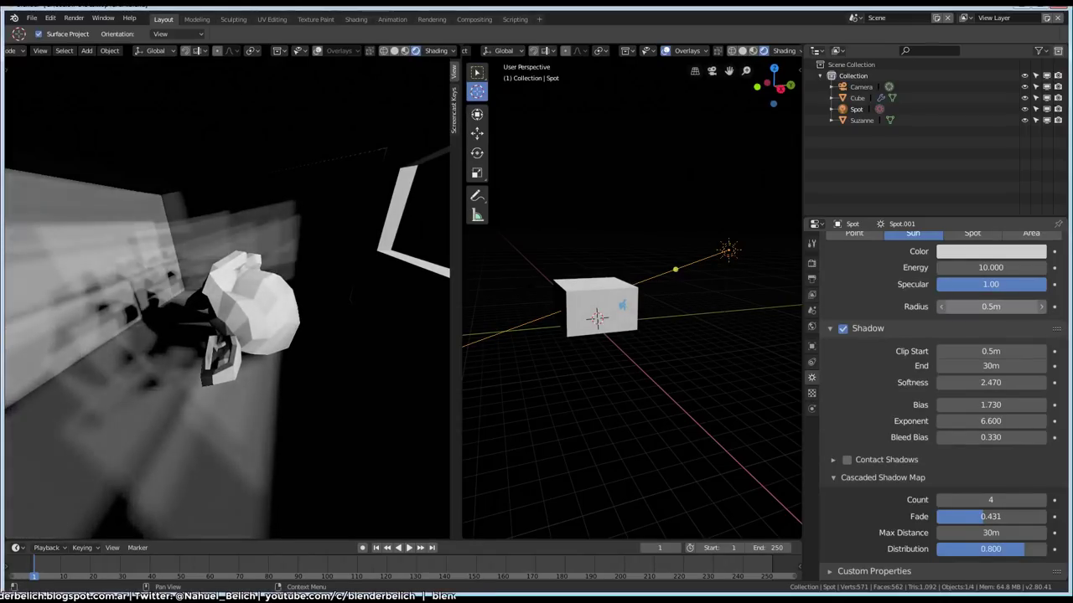
key("BackSpace")
key("BackSpace")
key("Return")
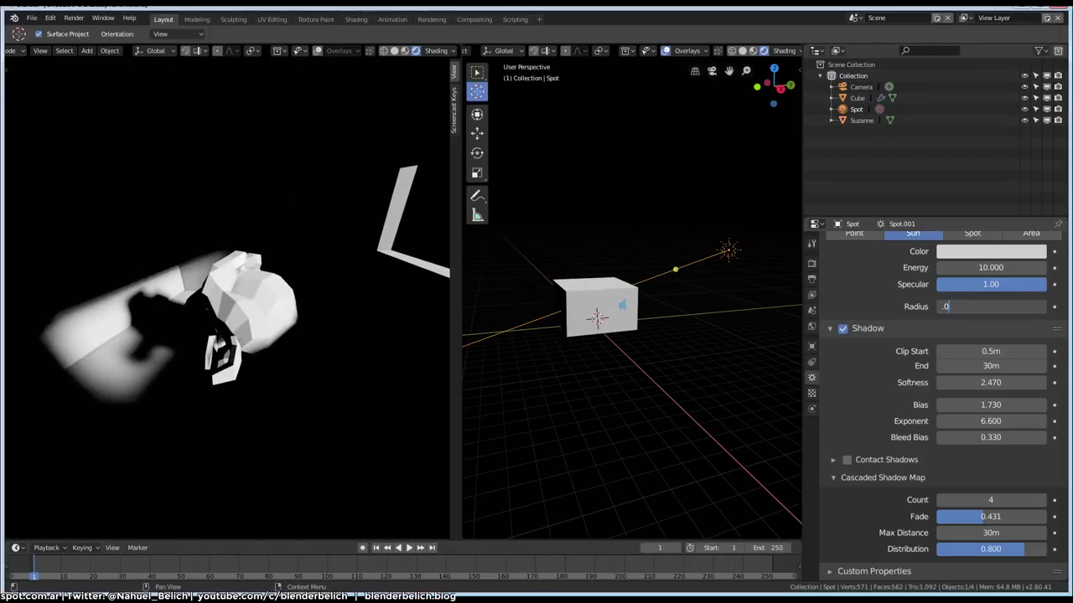
type("1")
key("Return")
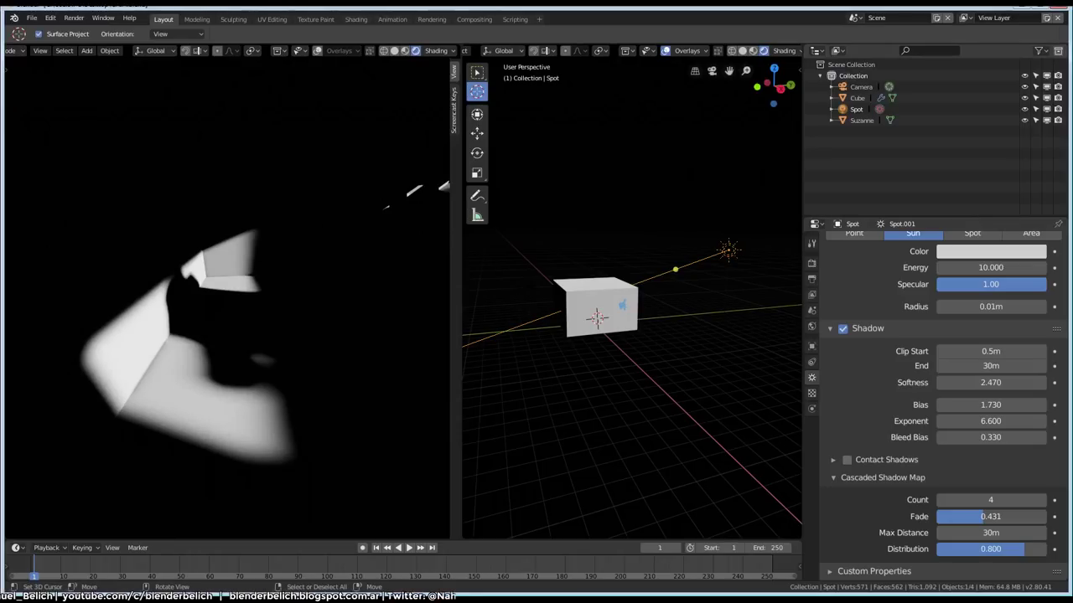
Set the sun's shadow Softness to 0.070 and orbit around Suzanne to inspect the shadows.
key("shift")
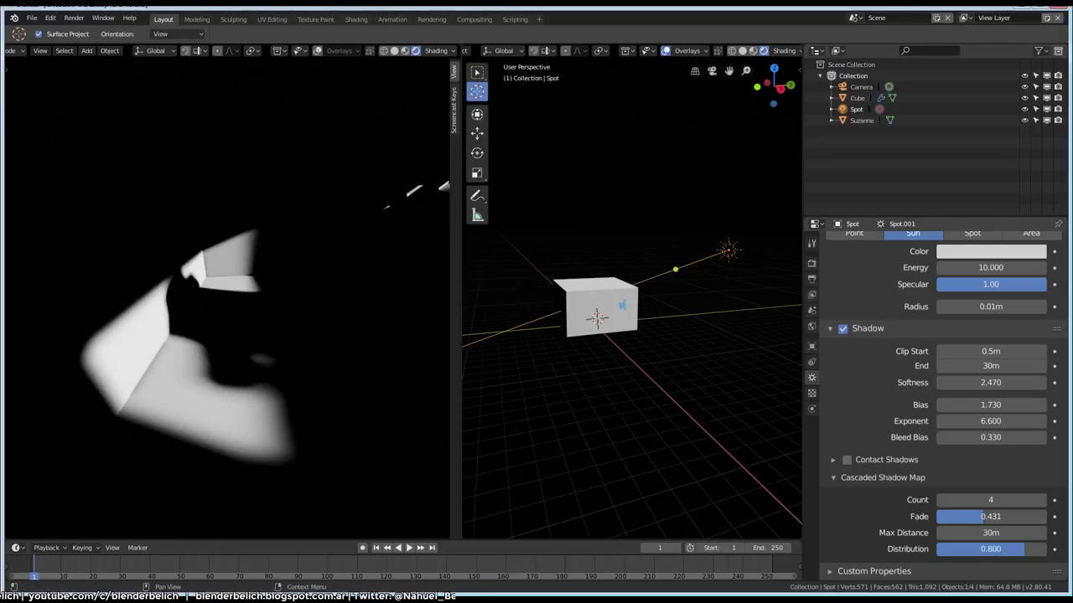
key("BackSpace")
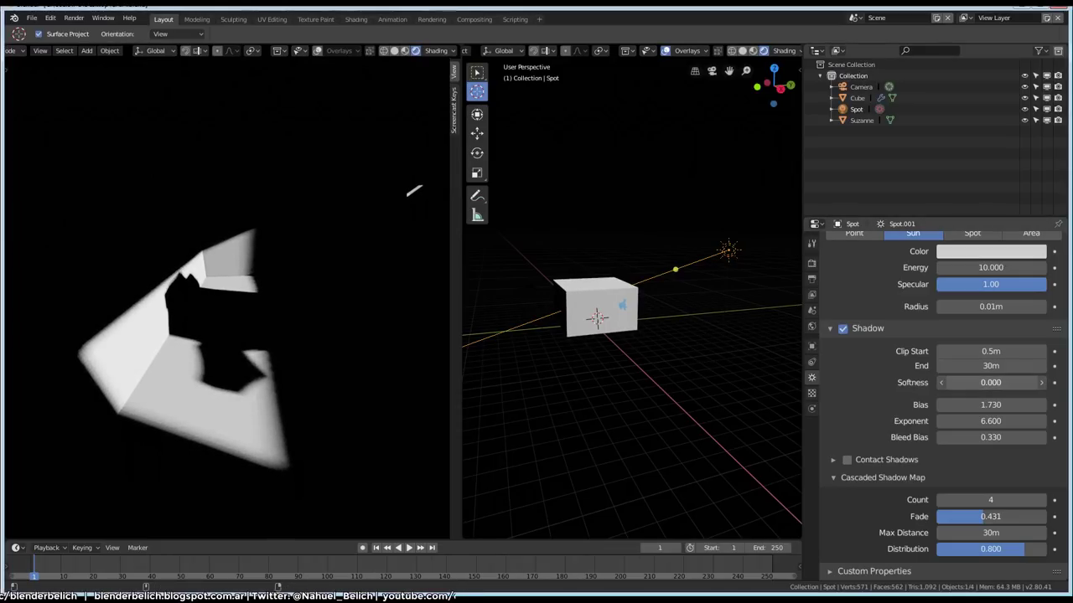
left_click_drag(991, 382, 999, 382)
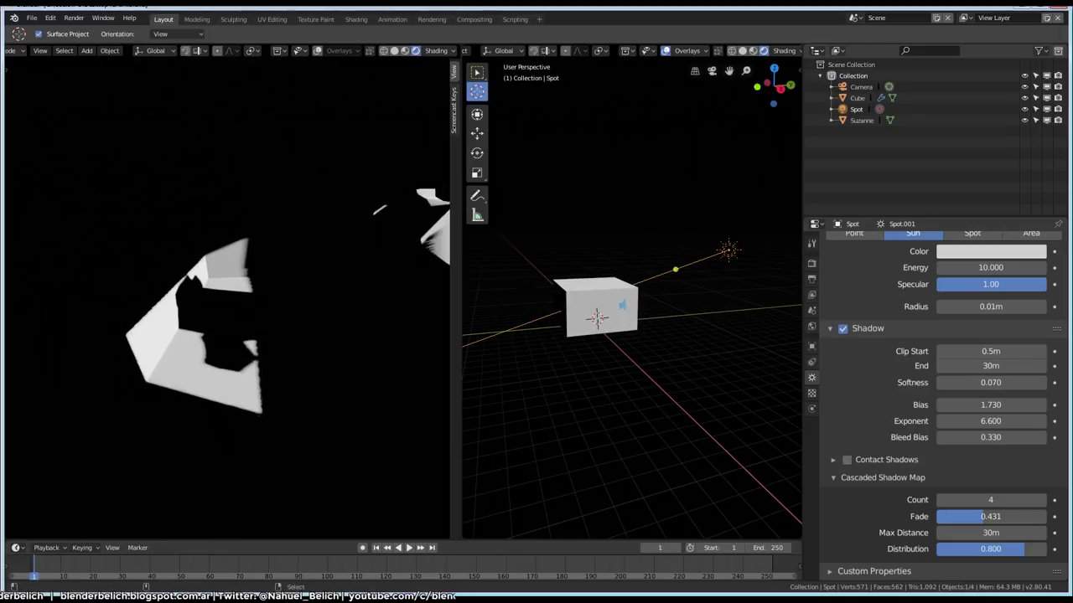
middle_click_drag(227, 302, 251, 285)
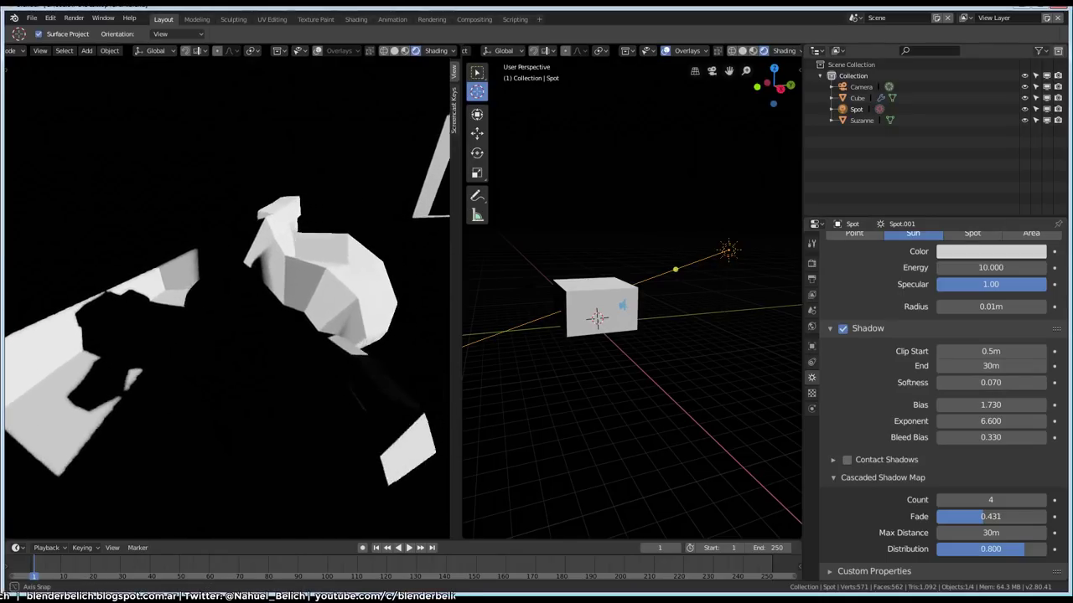
middle_click_drag(252, 285, 302, 251)
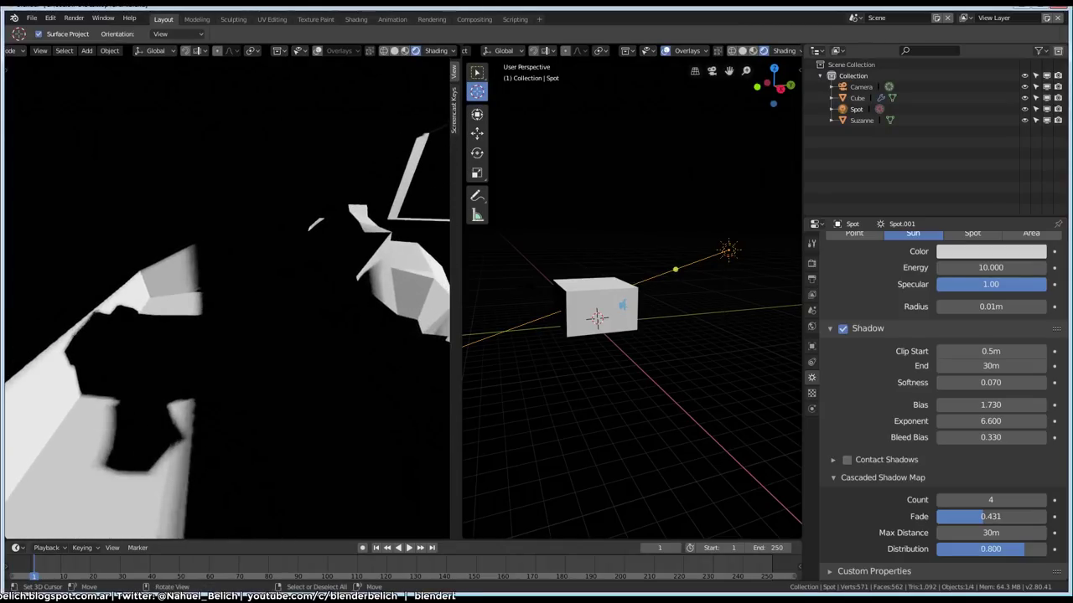
Smooth Suzanne with a level-2 Subdivision Set (Ctrl+2).
left_click(393, 276)
left_click(621, 306)
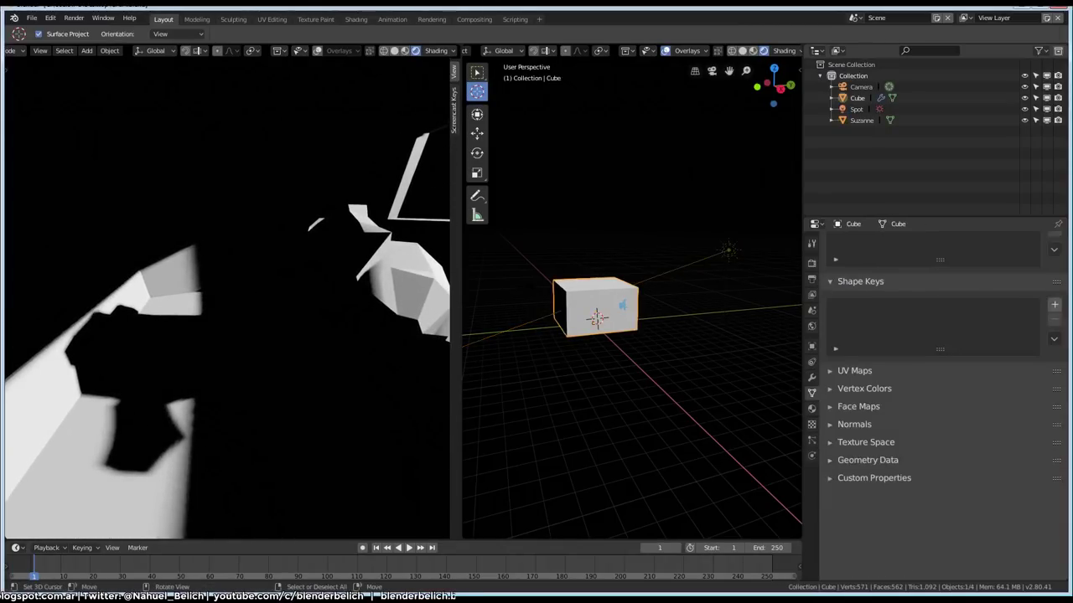
key("ctrl+z")
key("ctrl+2")
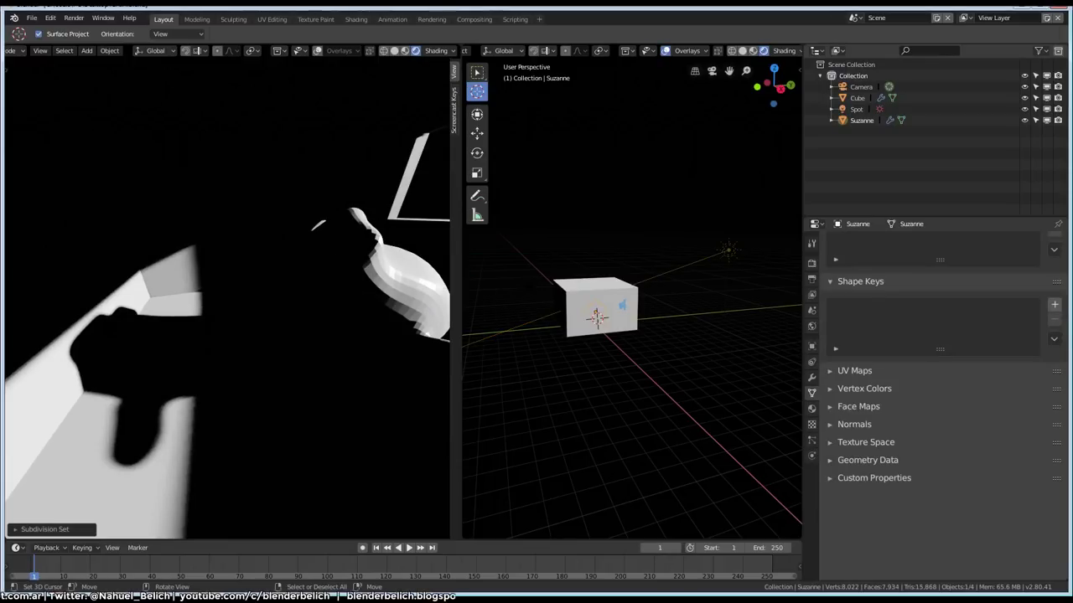
Orbit the left view around the smoothed Suzanne and bring up the Add menu's Light Probe choices.
key("z")
key("z")
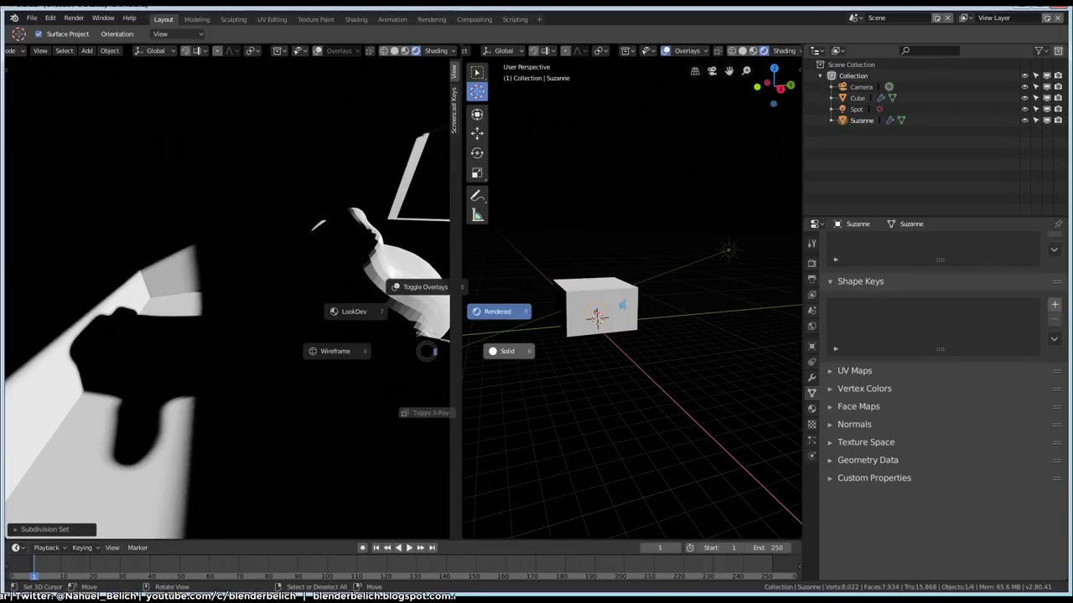
right_click(352, 329)
key("Escape")
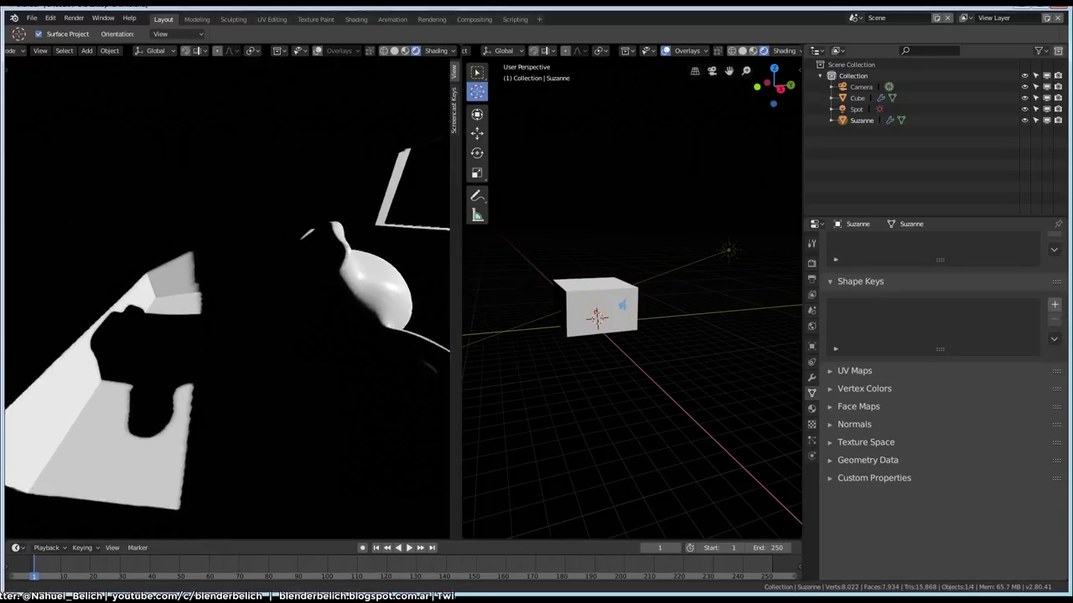
middle_click_drag(352, 328, 294, 329)
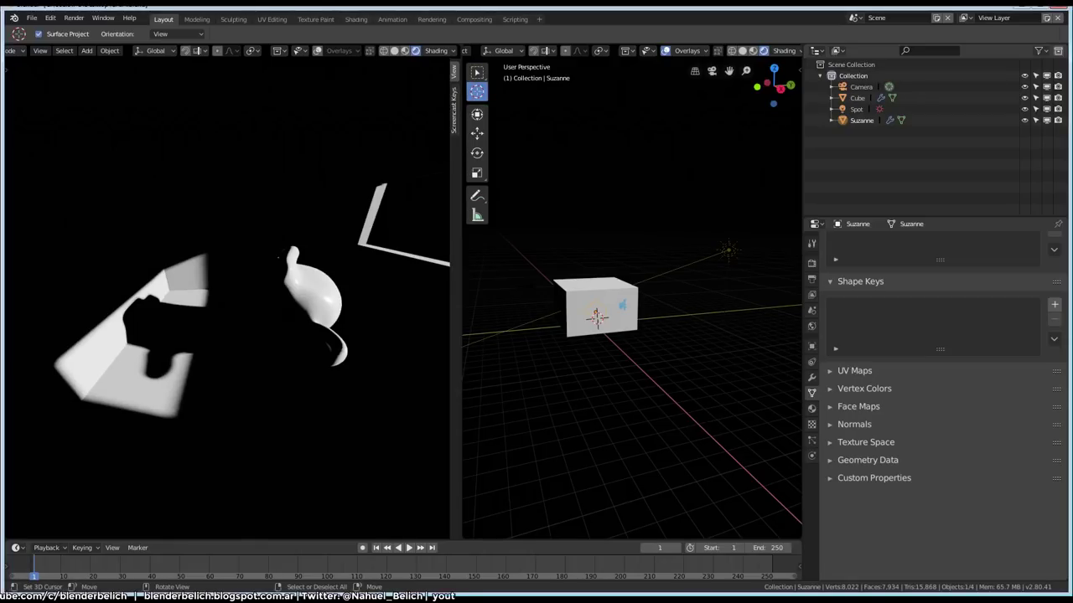
middle_click_drag(293, 329, 252, 352)
key("shift+a")
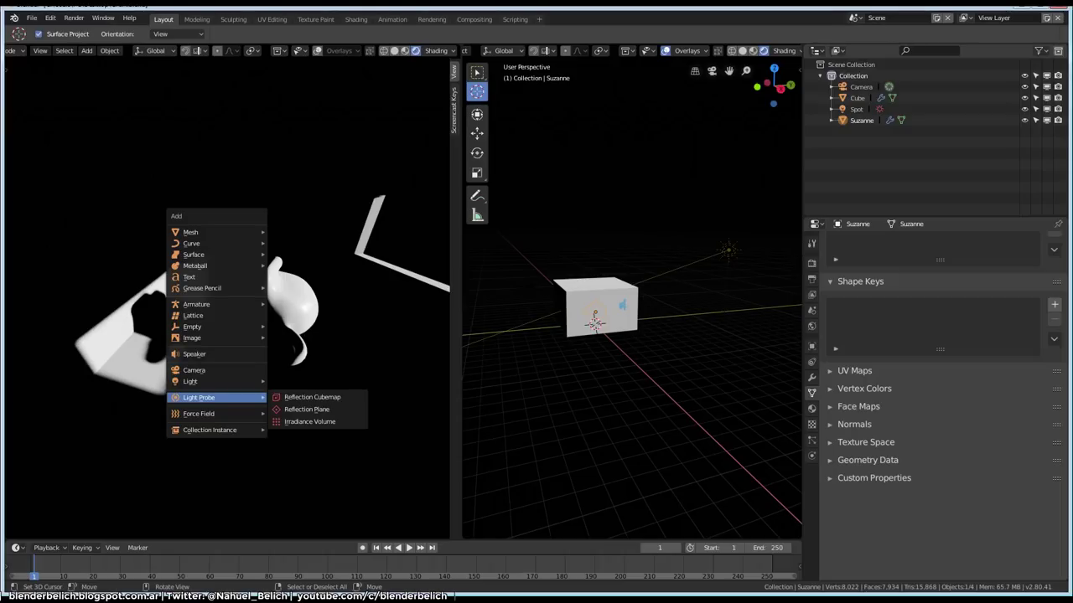
Add an Irradiance Volume probe, reset it to the origin and raise it along Z.
left_click(310, 421)
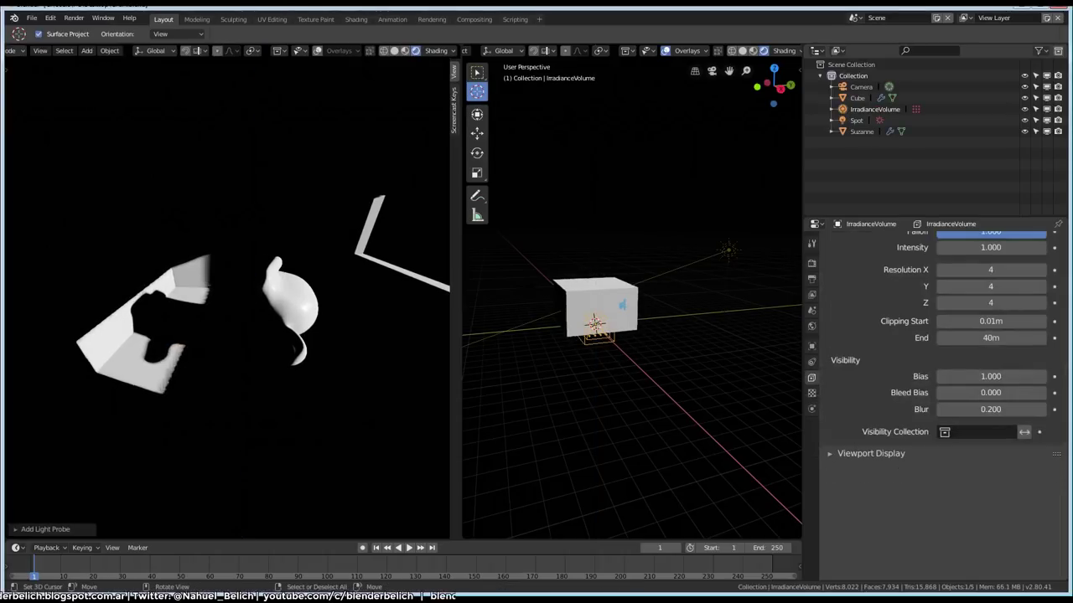
key("alt+g")
middle_click_drag(629, 377, 671, 318)
key("g")
key("z")
key("Return")
Scale the volume to the box's width and stretch it vertically to enclose the box.
key("s")
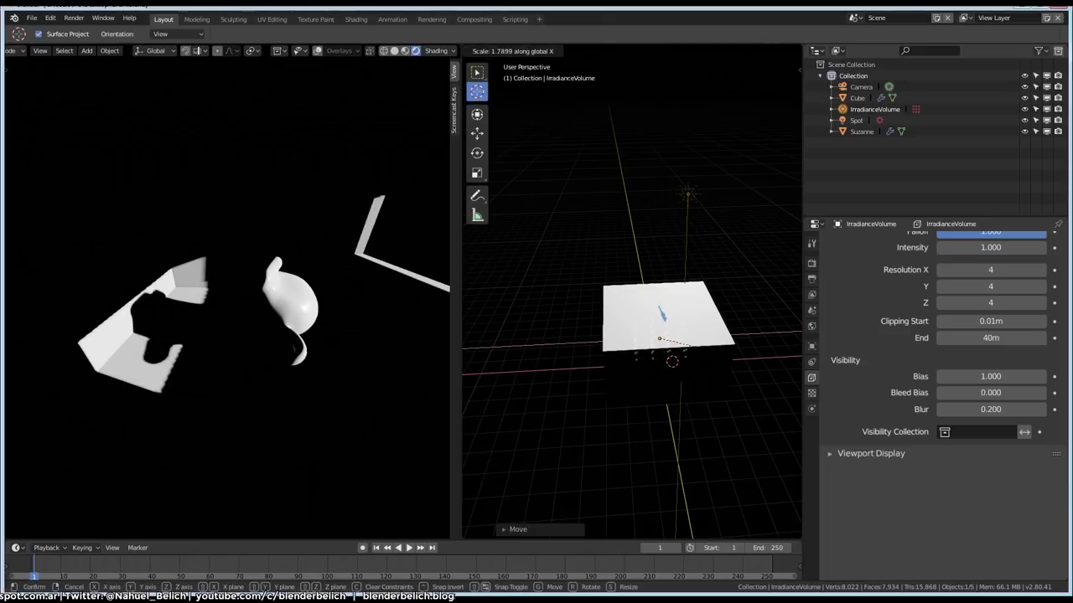
key("Return")
key("s")
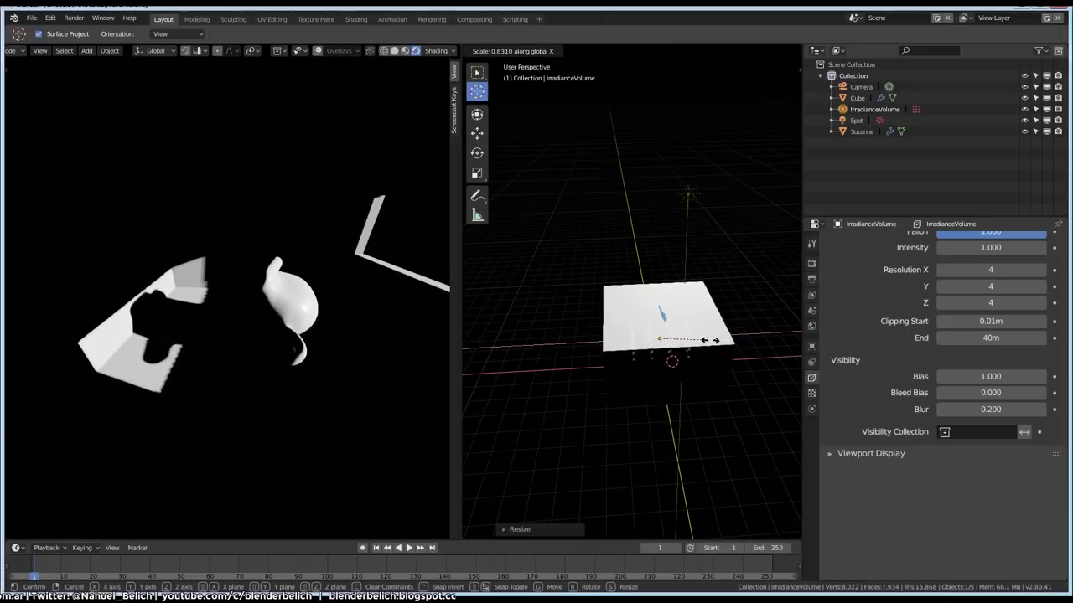
key("Return")
key("s")
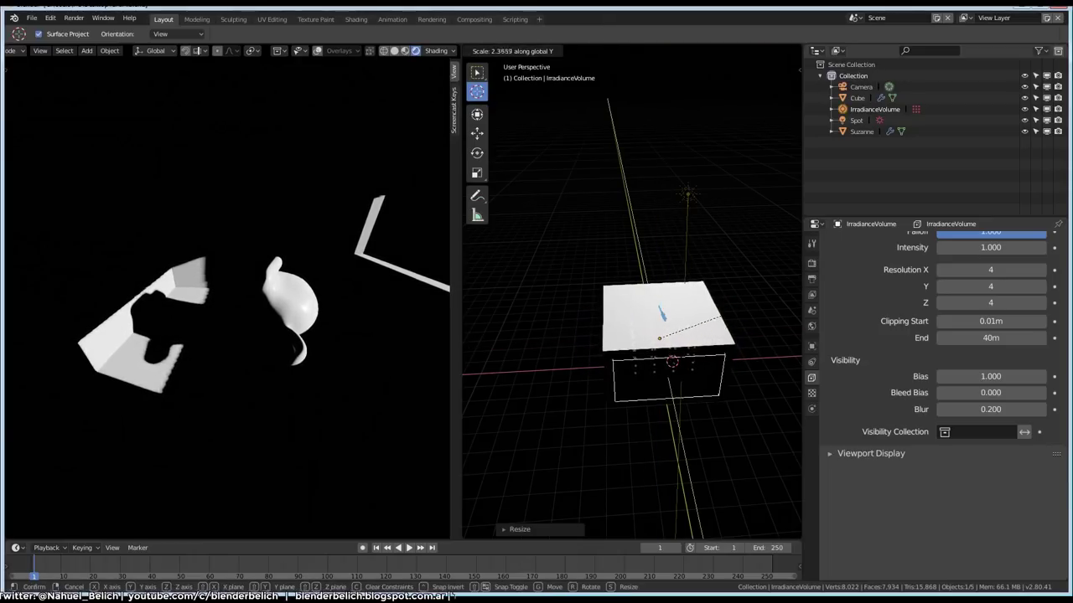
key("z")
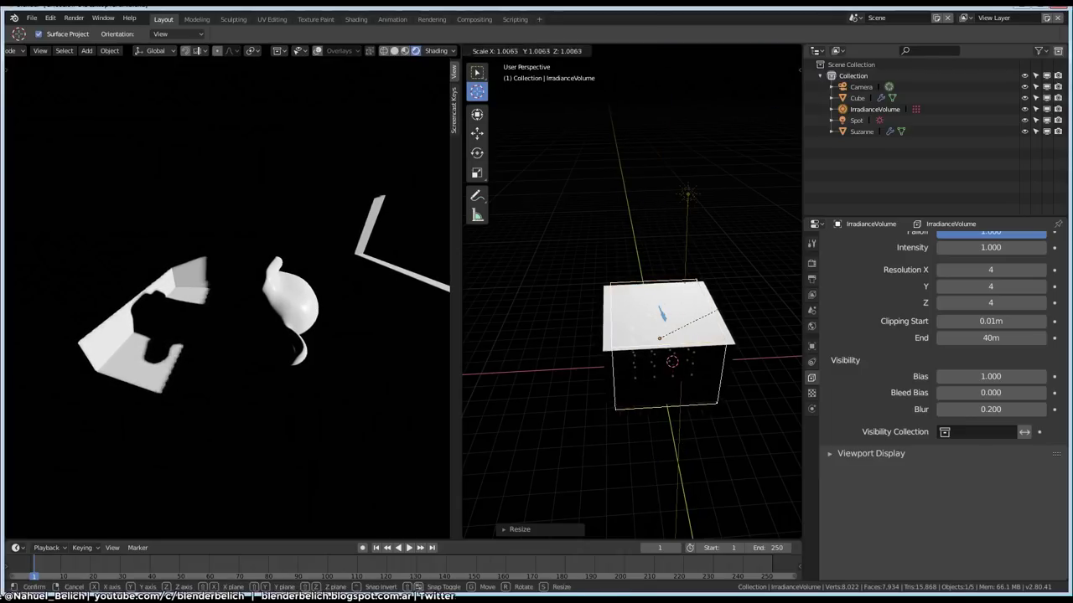
key("Return")
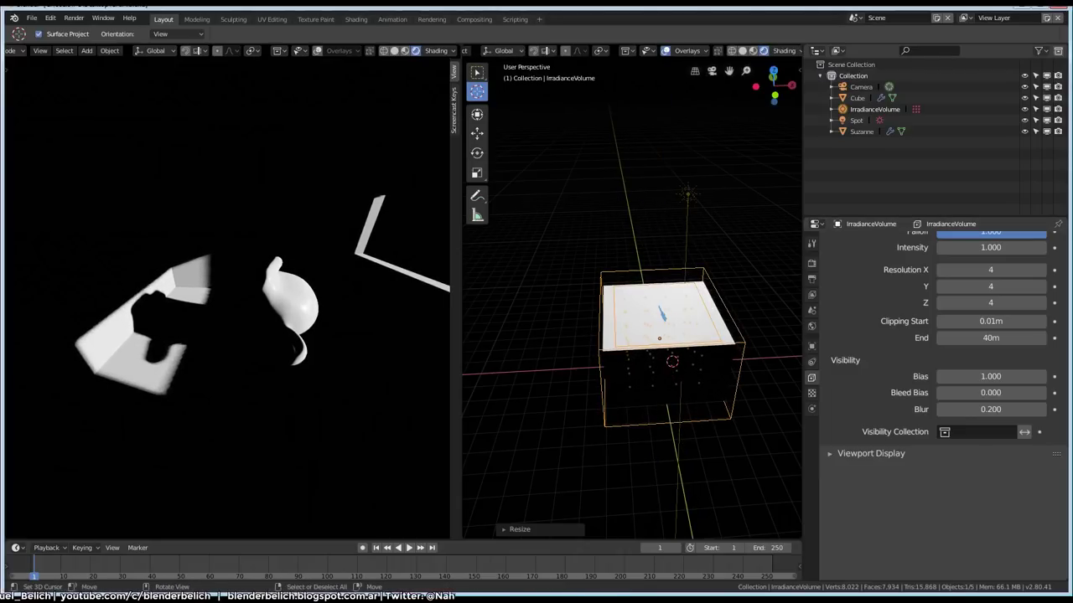
left_click(811, 263)
scroll(930, 402, "up", 4)
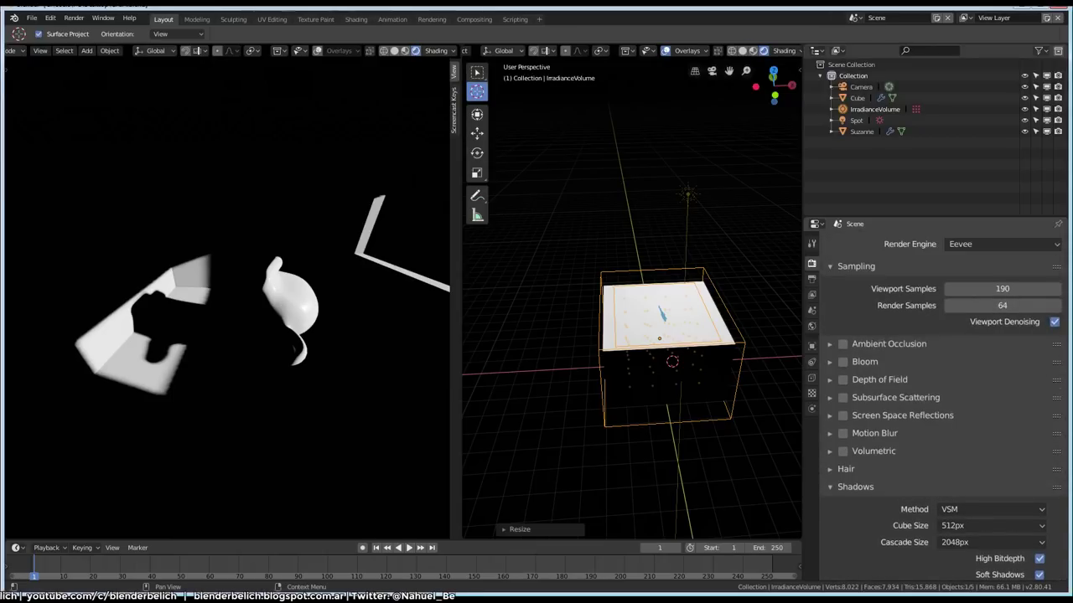
Expand Indirect Lighting and bake it, storing 64 irradiance samples (8.9 MB).
left_click(854, 487)
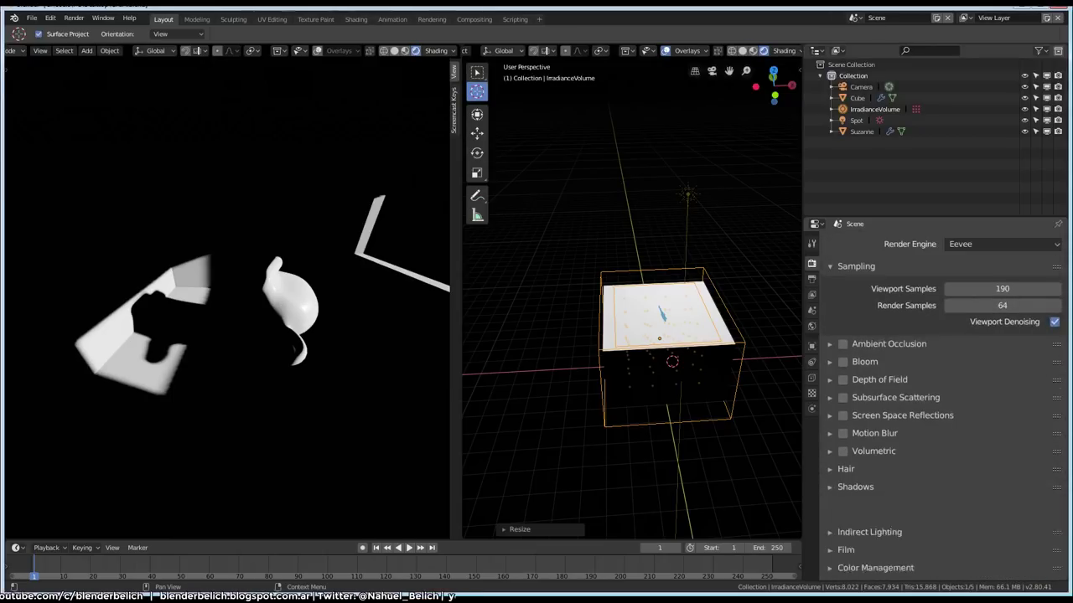
left_click(869, 503)
scroll(930, 419, "down", 5)
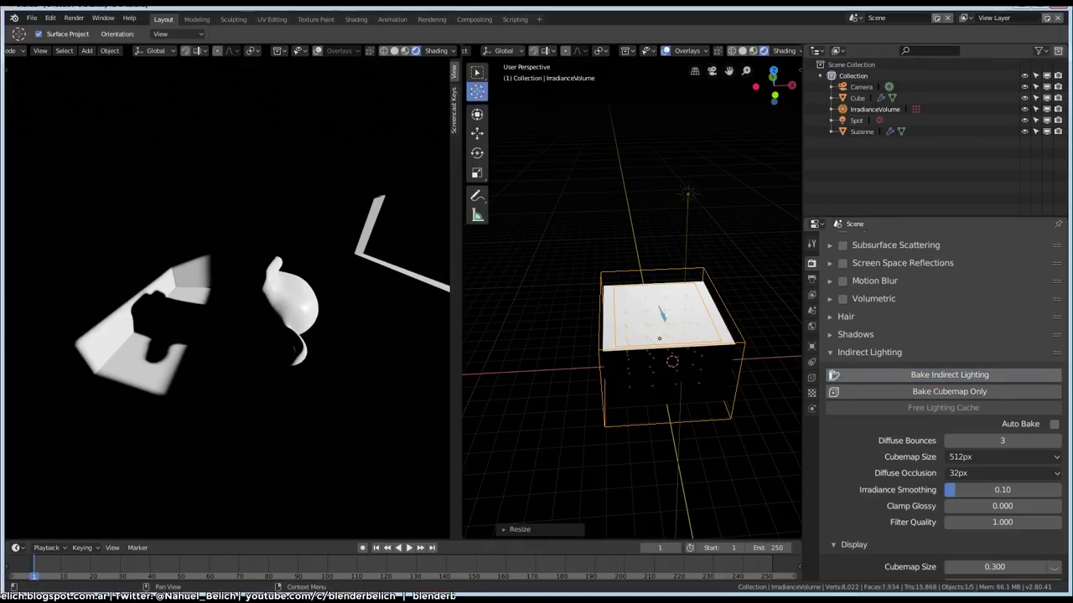
left_click(834, 375)
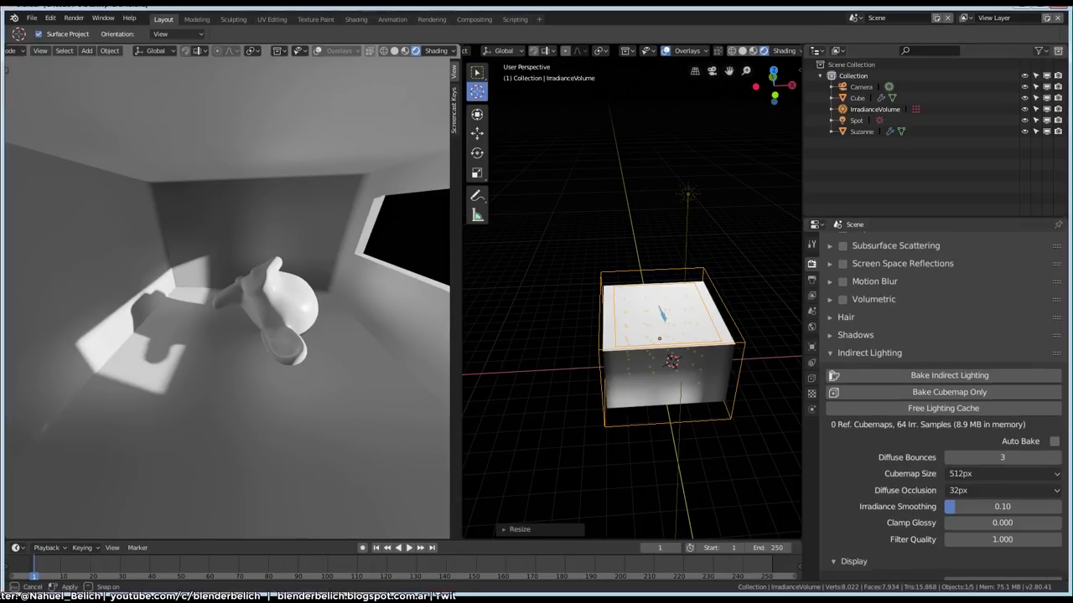
scroll(943, 394, "down", 2)
left_click(856, 119)
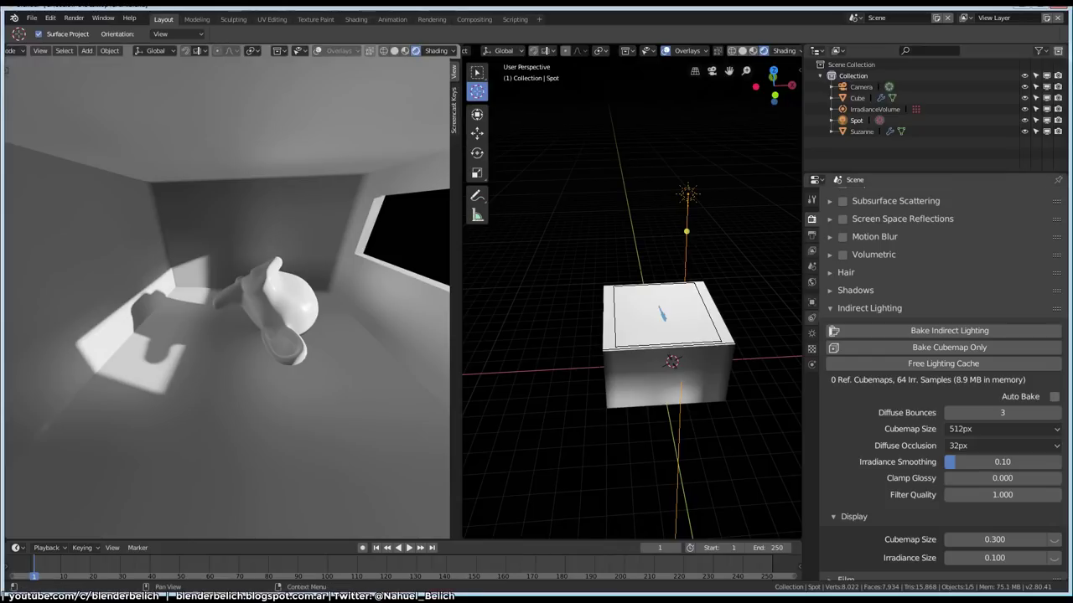
Increase the sun light's Radius from 0.01m to 0.04m for blurrier shadow edges.
left_click(812, 333)
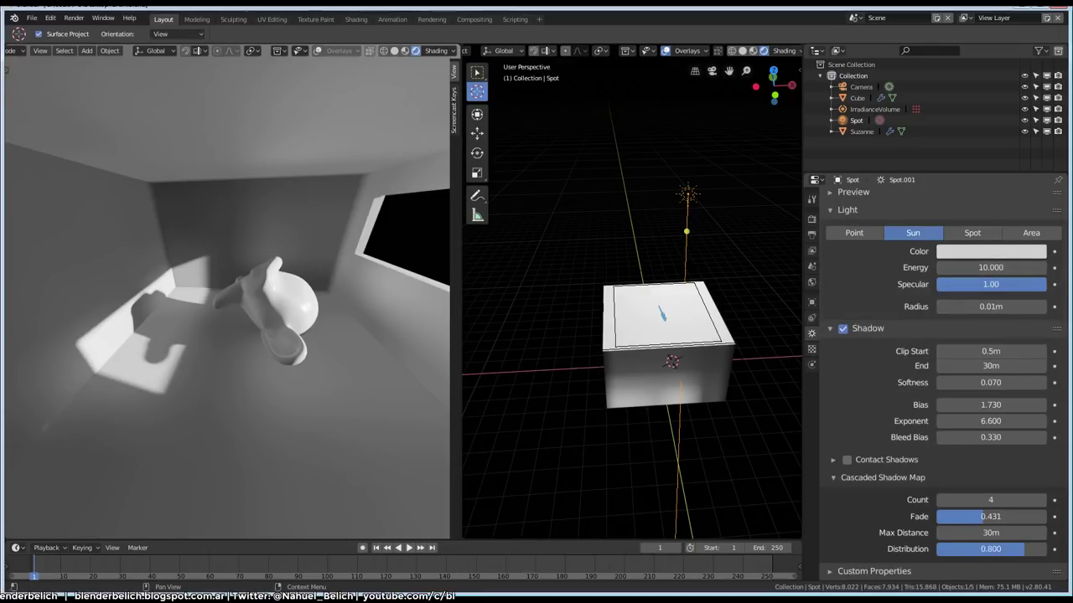
mouse_move(991, 305)
left_mouse_down()
mouse_move(1006, 306)
mouse_move(989, 306)
left_mouse_up()
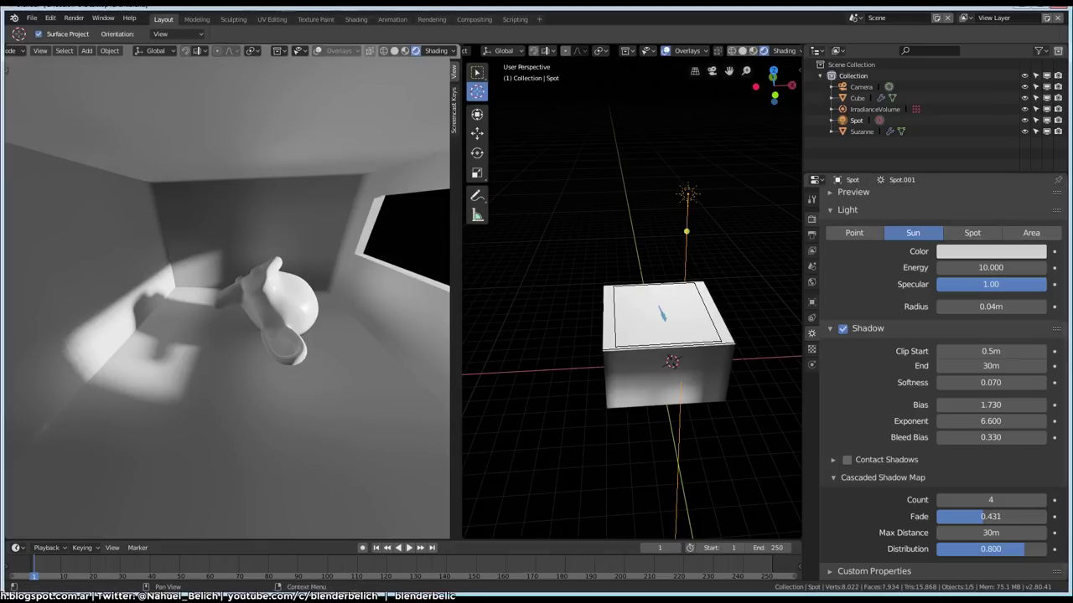
left_click(811, 218)
left_click(869, 307)
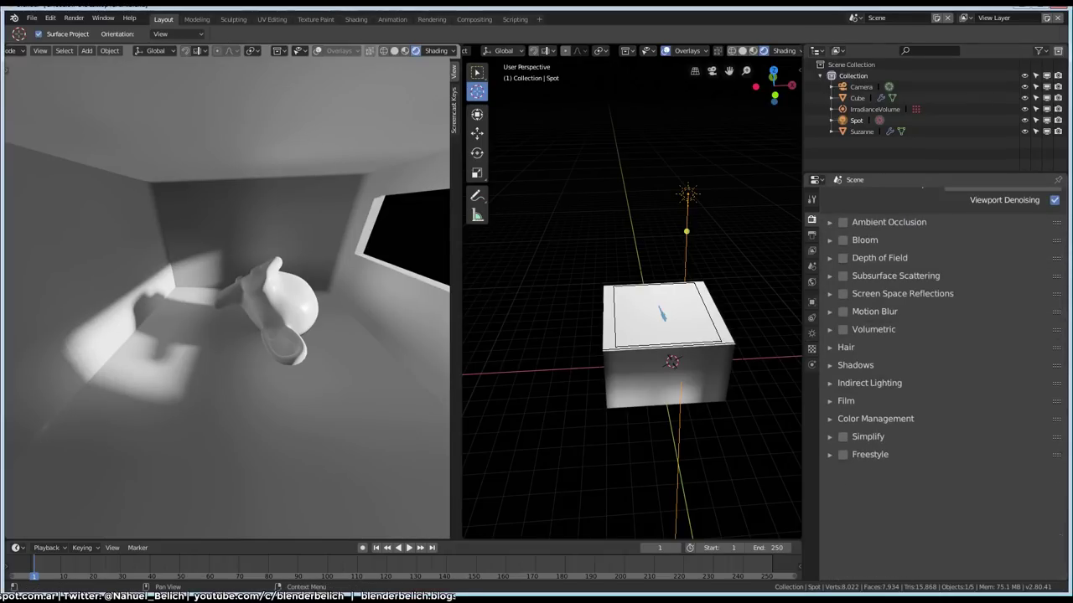
left_click(845, 347)
left_click(845, 347)
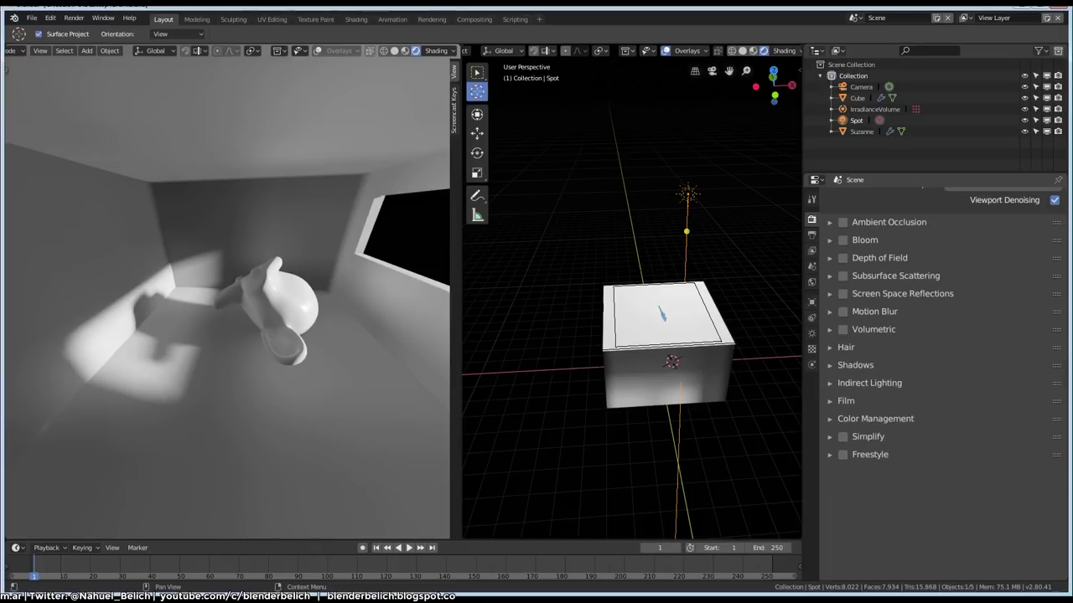
Expand the scene Shadows panel and drag Light Threshold from 0.010 to 0.031.
left_click(854, 365)
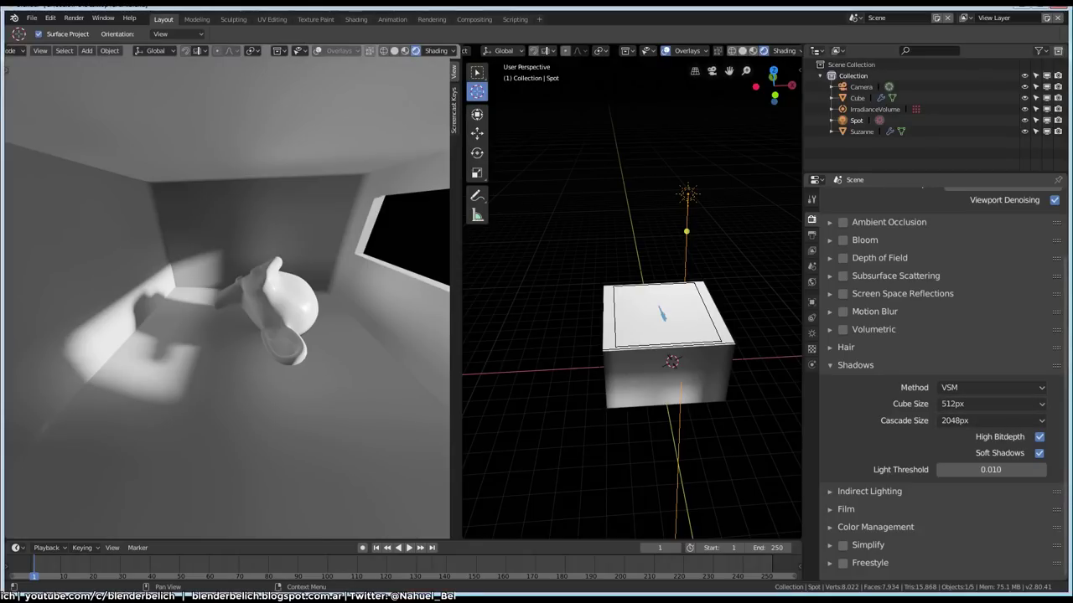
left_click_drag(991, 470, 1009, 469)
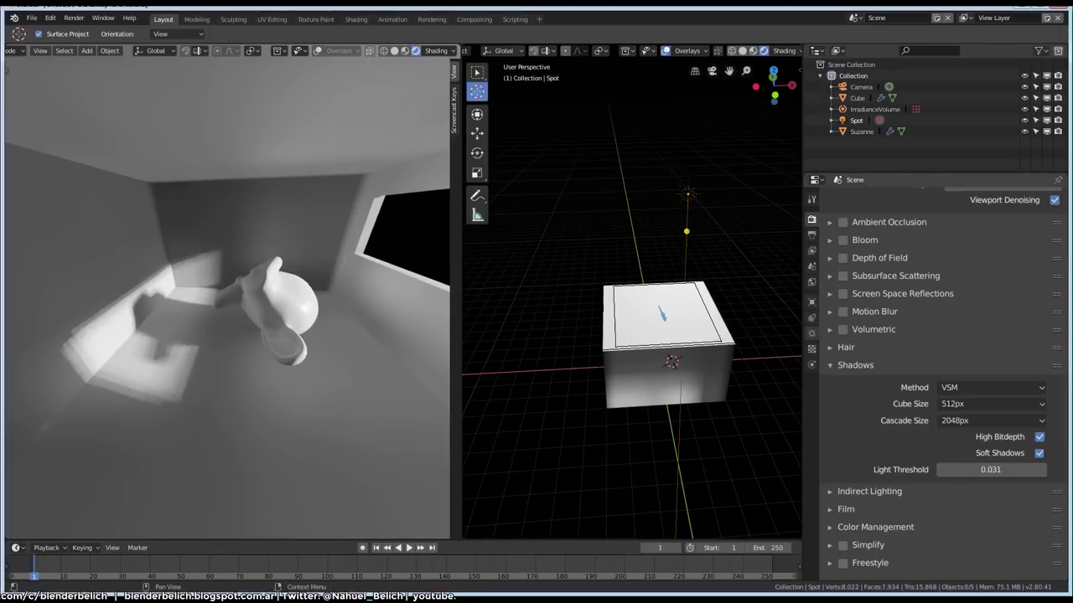
left_click(811, 332)
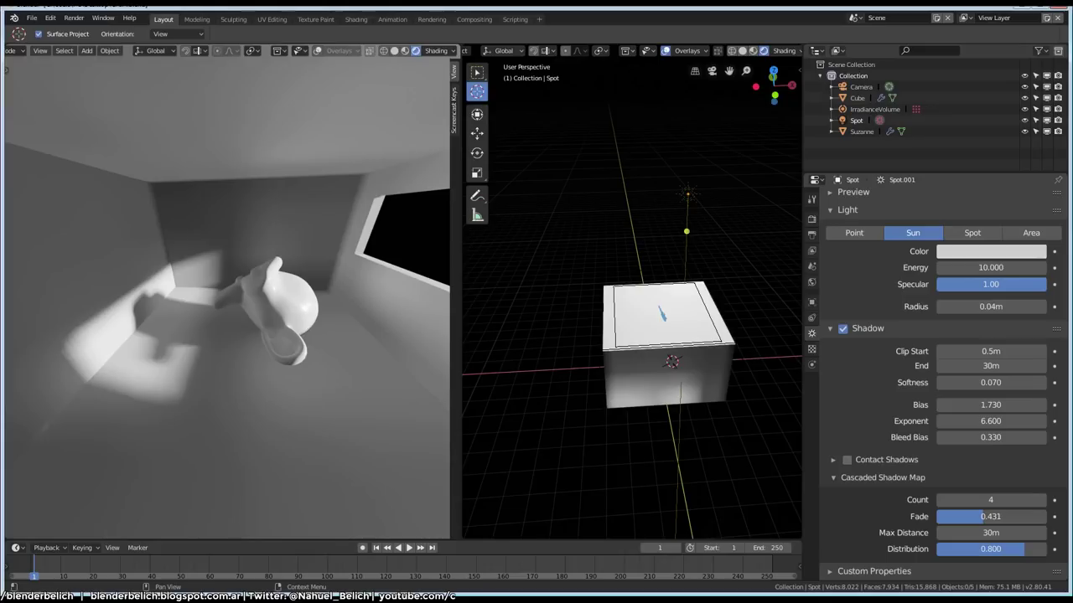
Increase the sun light's radius further to 0.06m and collapse the cascaded shadow map panel.
left_click(871, 459)
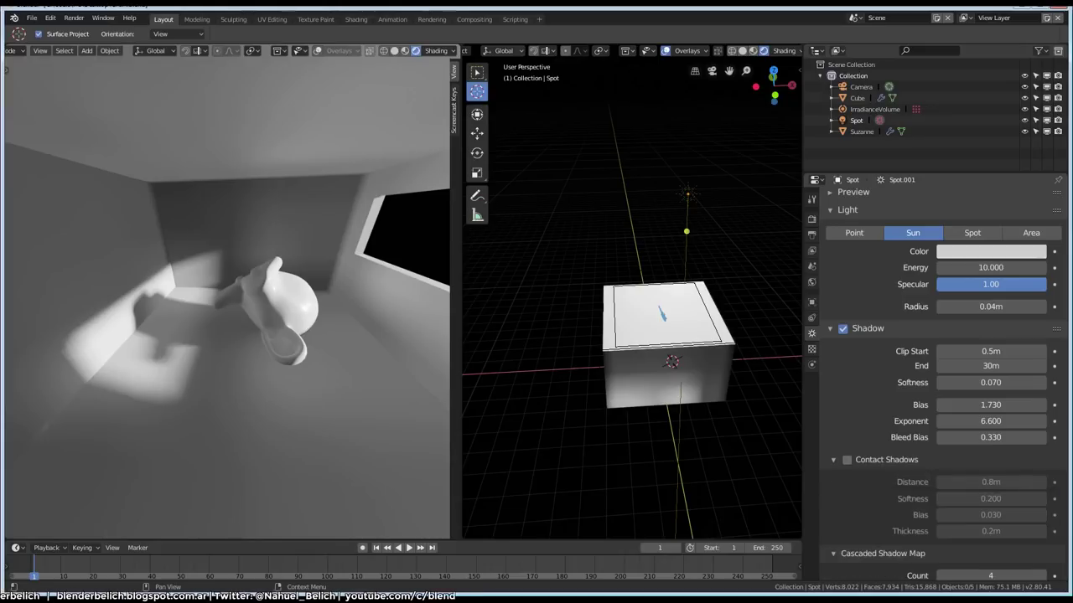
left_click(871, 459)
scroll(988, 335, "up", 1)
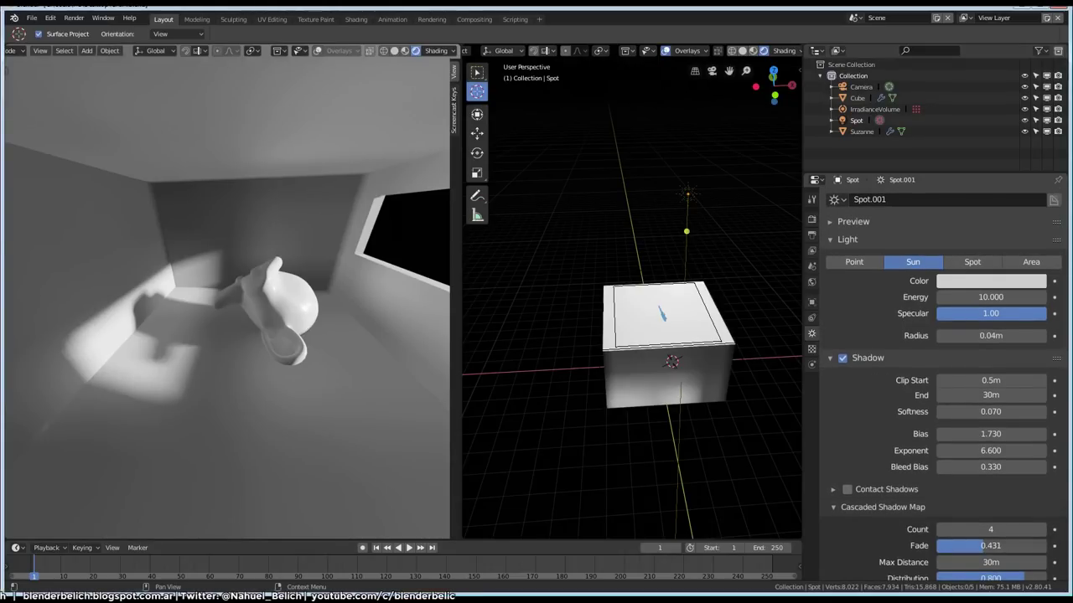
left_click_drag(991, 335, 1006, 335)
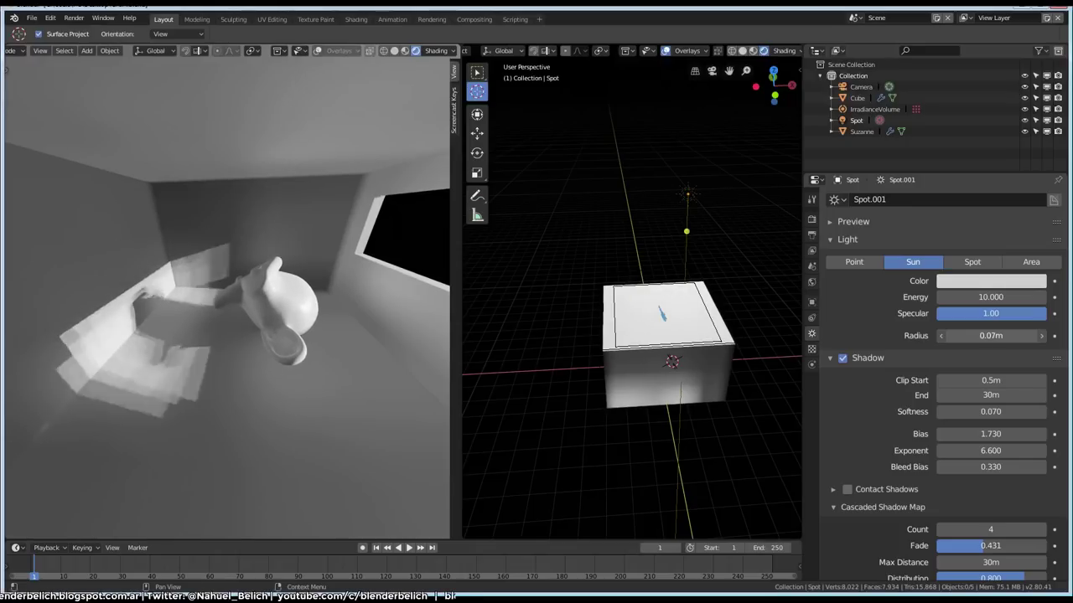
left_click(883, 507)
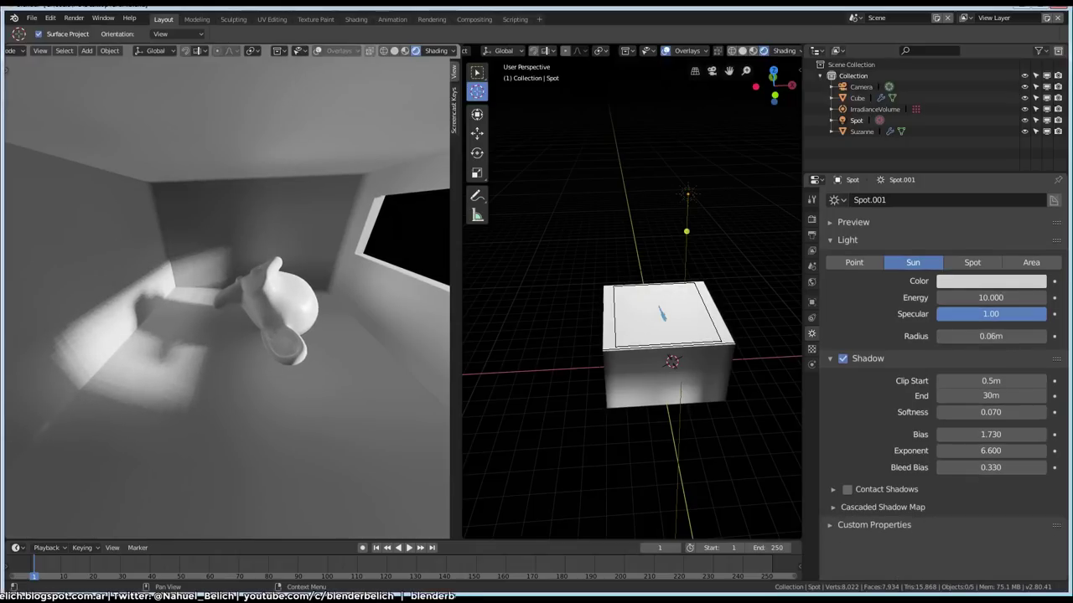
Switch the light to Spot and set Custom Distance to 34m, leaving it disabled.
left_click(972, 262)
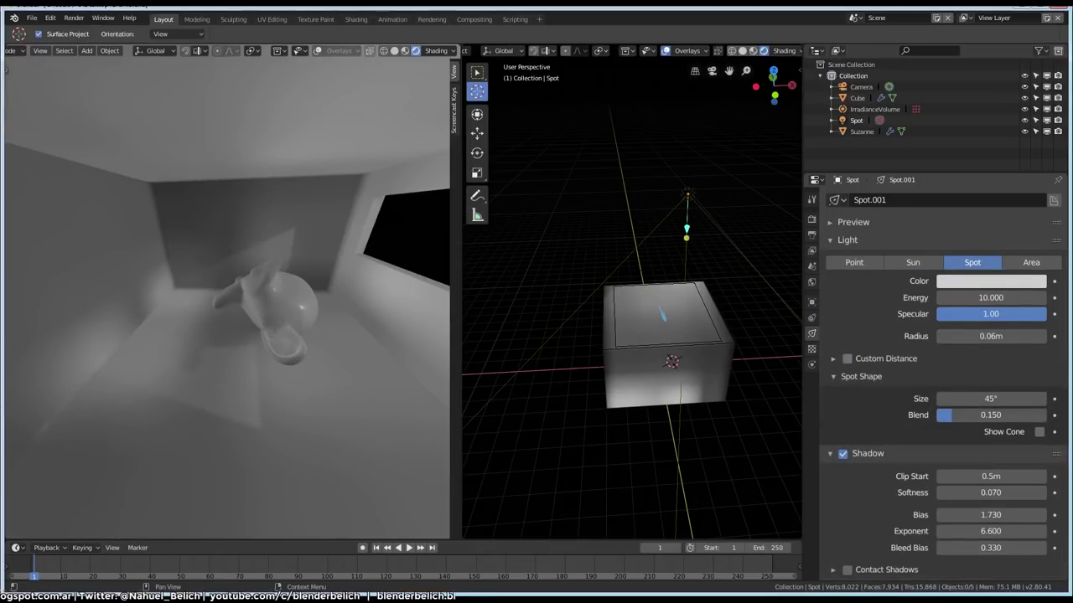
left_click(886, 358)
left_click(847, 359)
left_click(1041, 380)
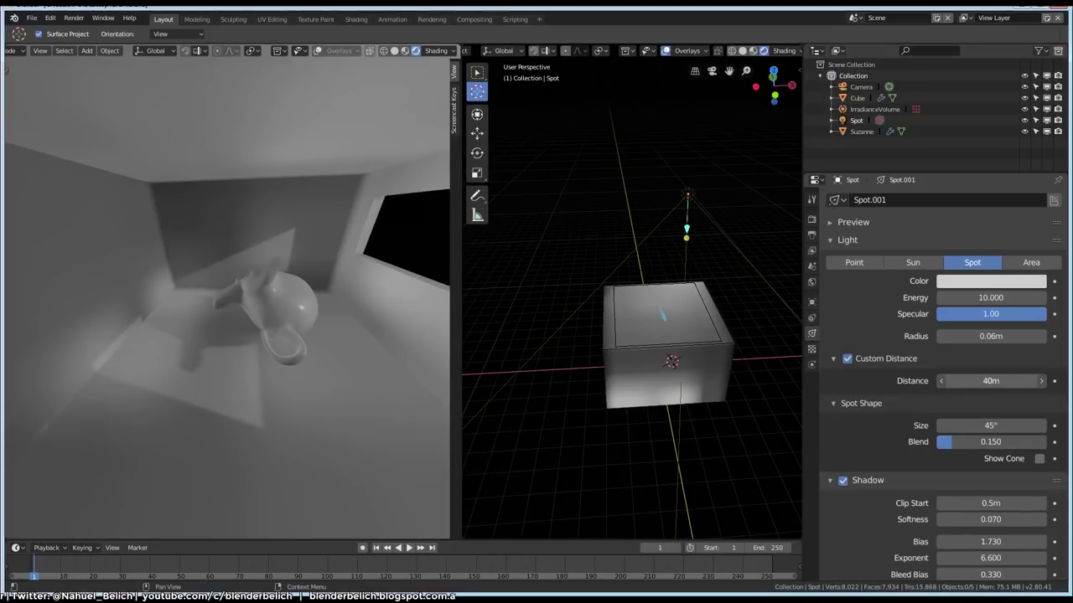
left_click_drag(990, 381, 985, 380)
left_click(846, 359)
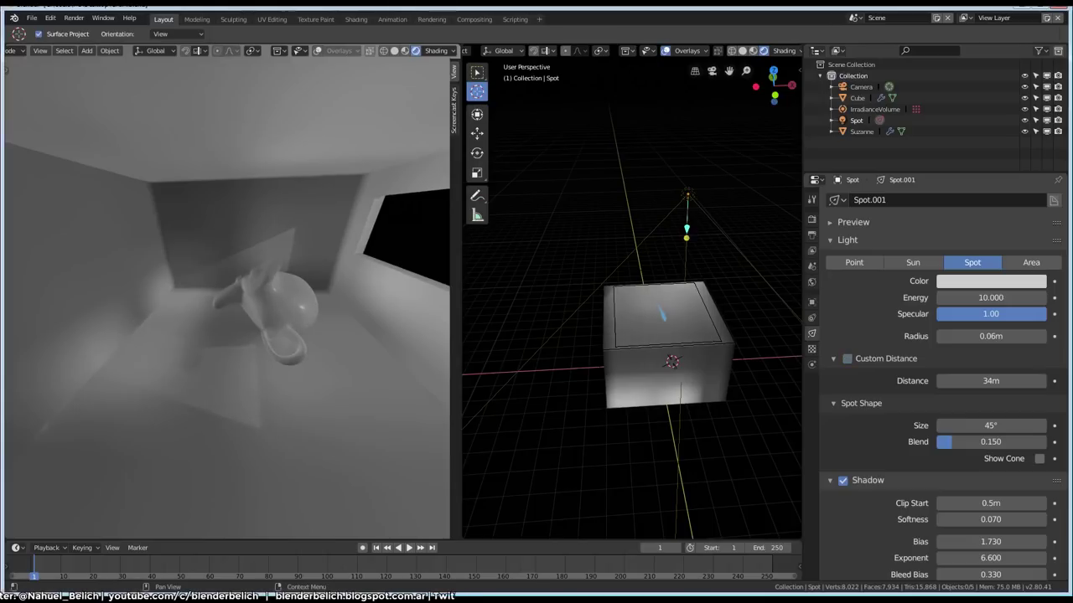
key("shift+a")
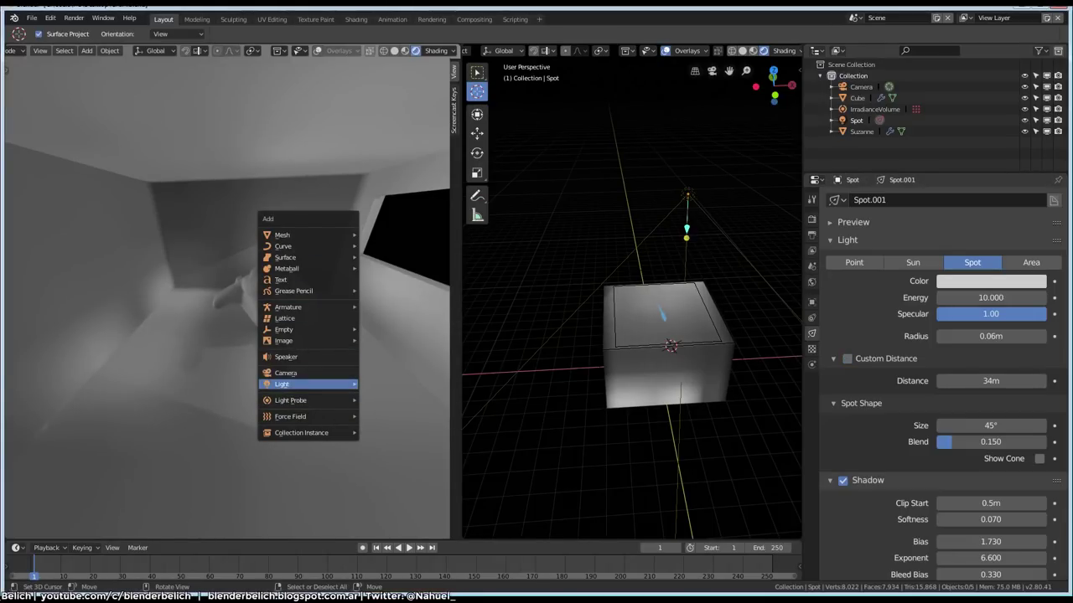
mouse_move(307, 384)
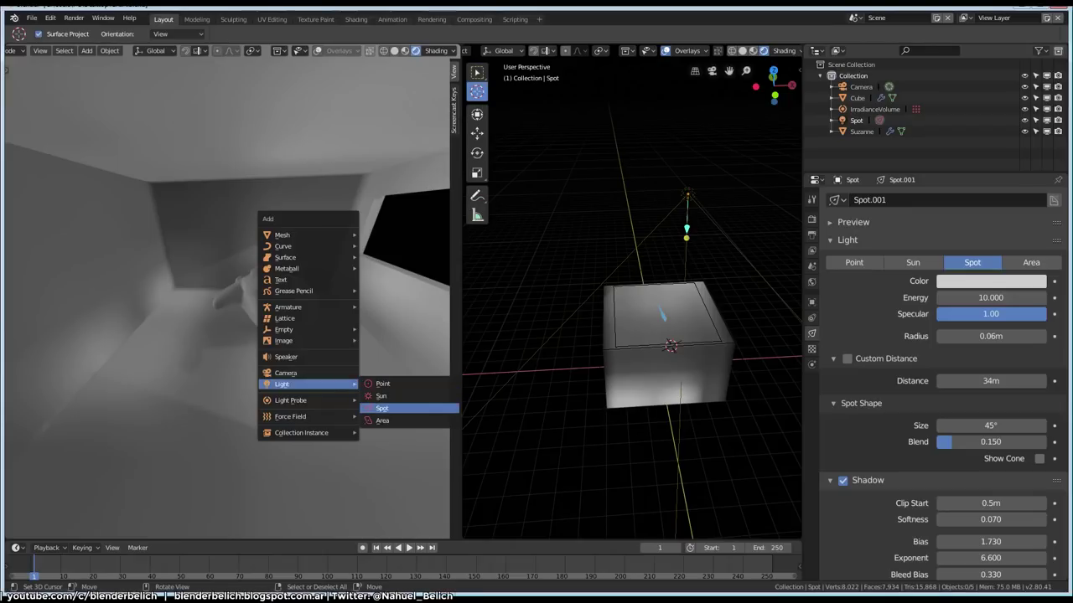
Add a point light inside the box and switch the right view to see-through solid shading.
left_click(382, 384)
key("g")
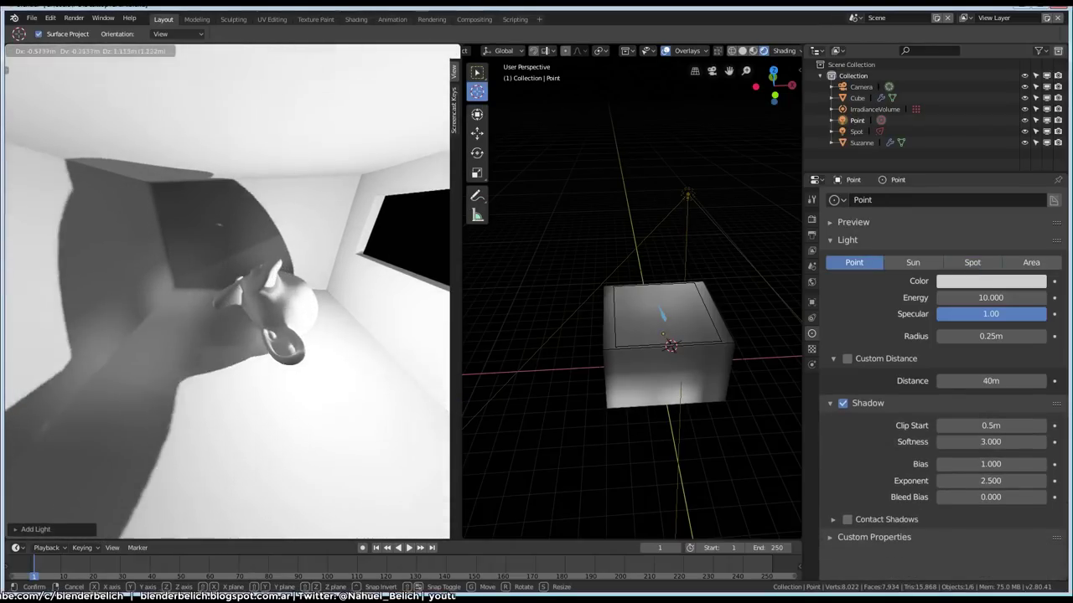
key("Return")
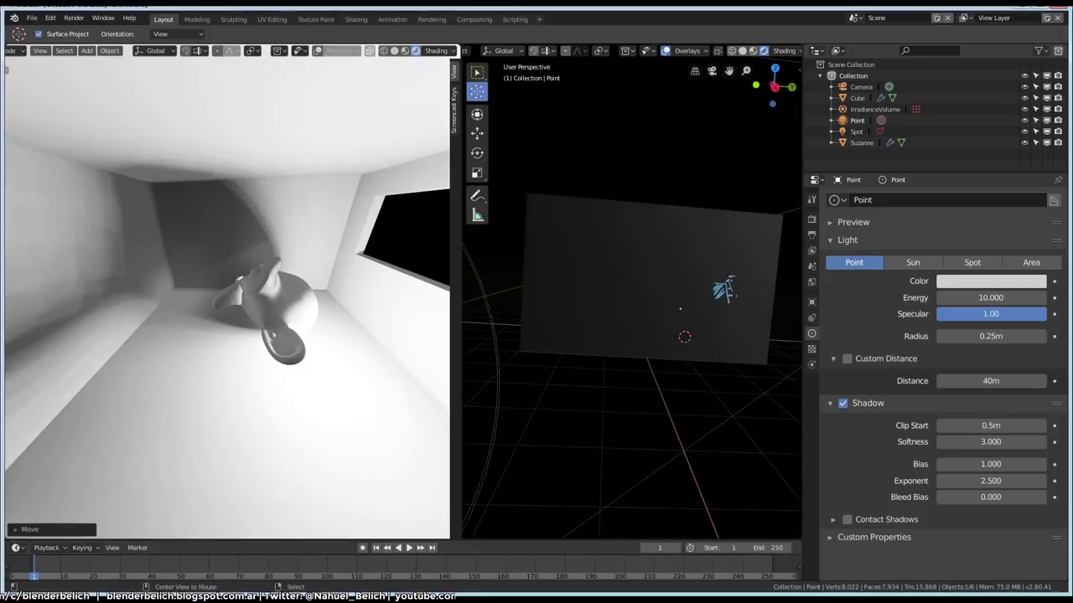
middle_click_drag(637, 377, 662, 361)
key("z")
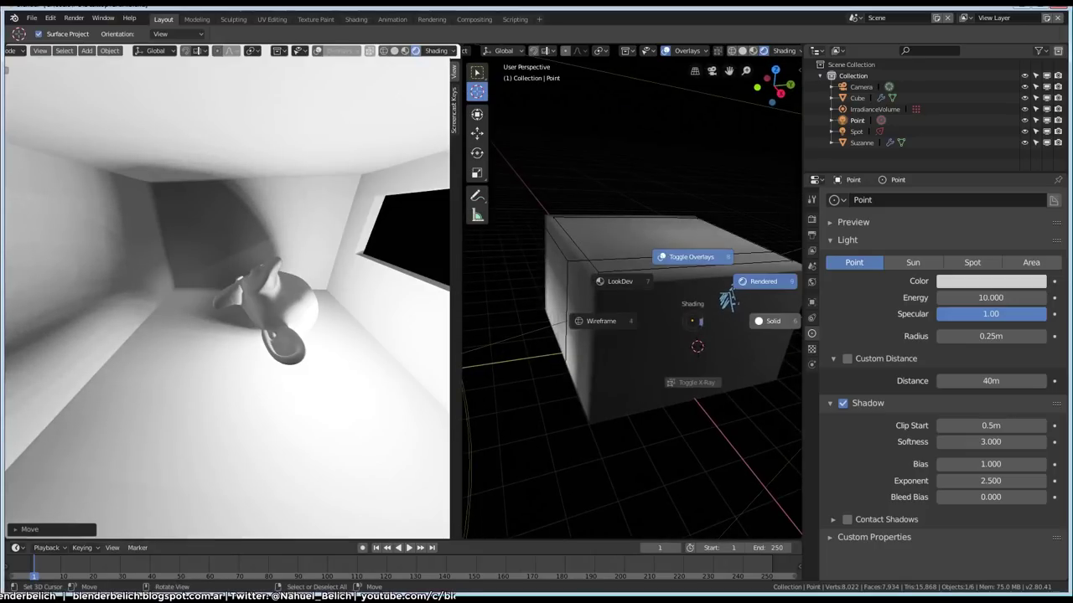
left_click(733, 293)
middle_click_drag(637, 352, 620, 335)
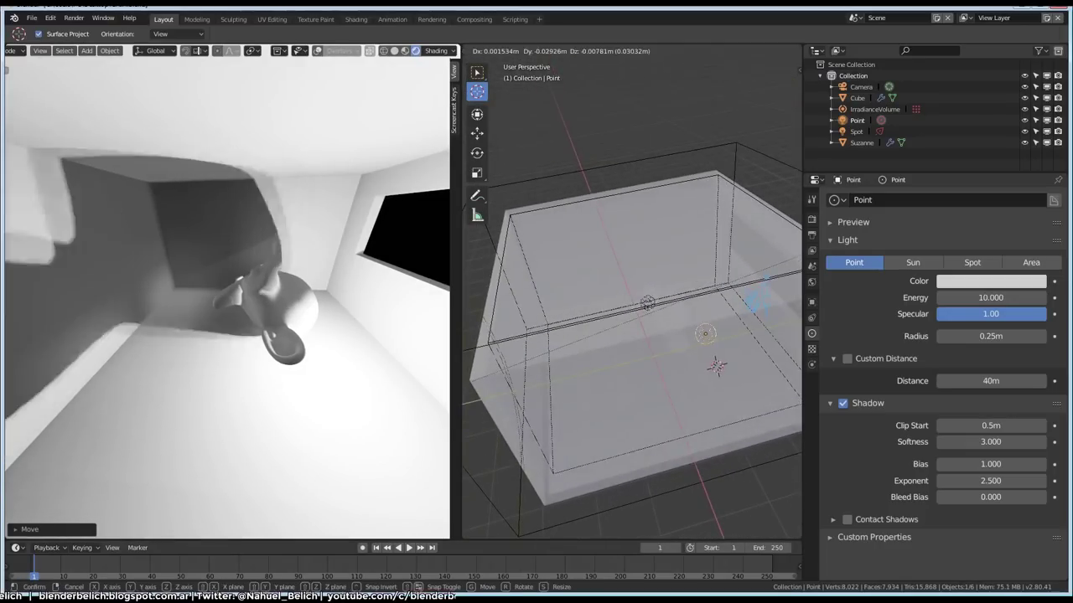
Enable Custom Distance on the point light and set it to 1.4m.
left_click(846, 358)
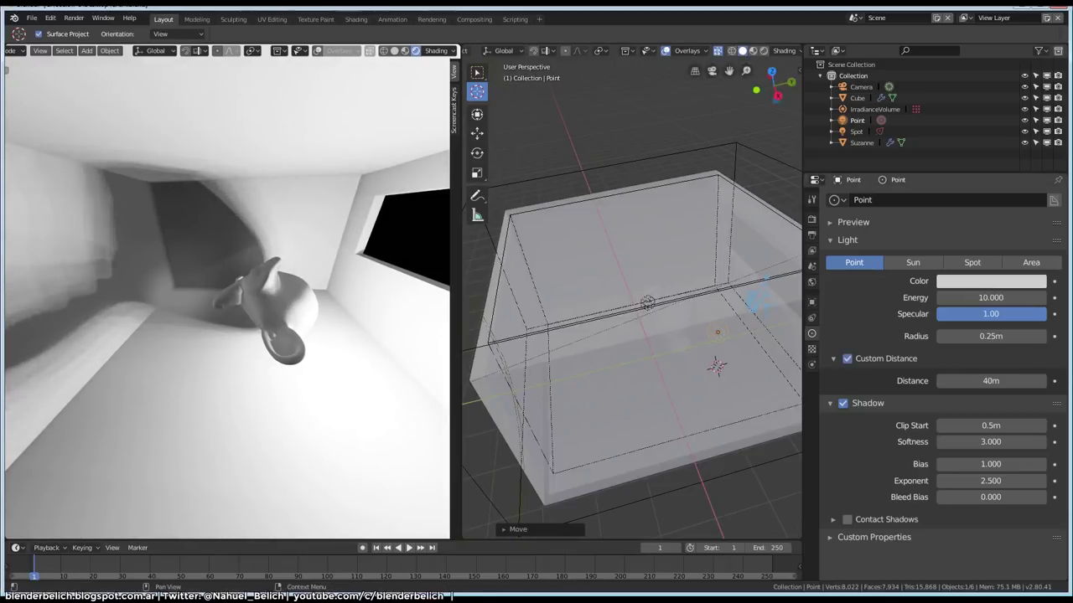
double_click(991, 380)
type("1")
key("Return")
double_click(990, 380)
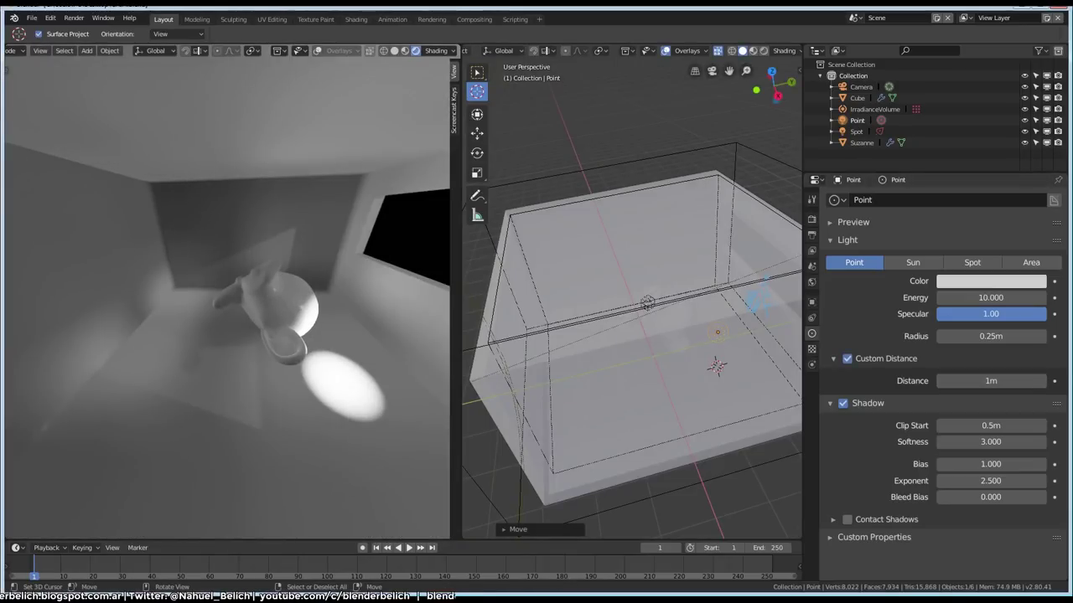
type("1.2")
key("Return")
left_click_drag(991, 380, 1005, 380)
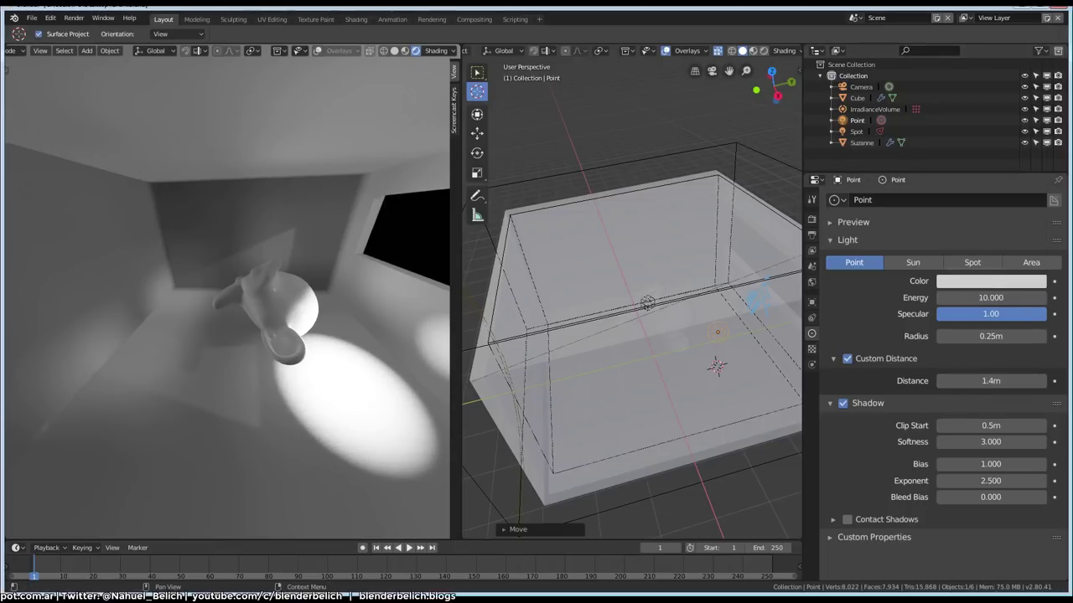
Make the point light purple and raise it near the box ceiling.
left_click(991, 280)
left_click(963, 94)
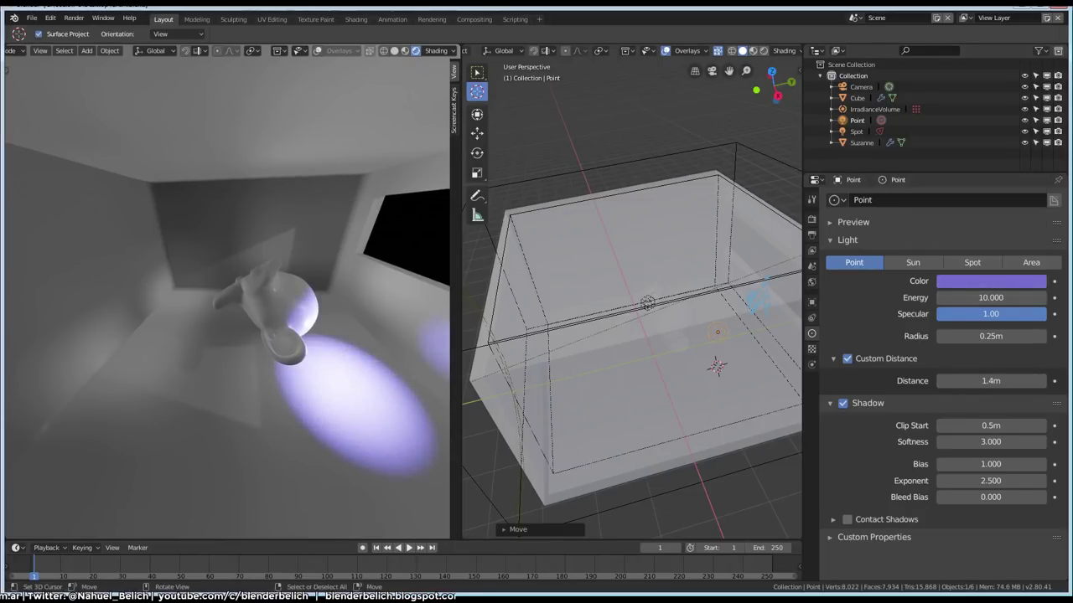
middle_click_drag(637, 336, 637, 277)
key("g")
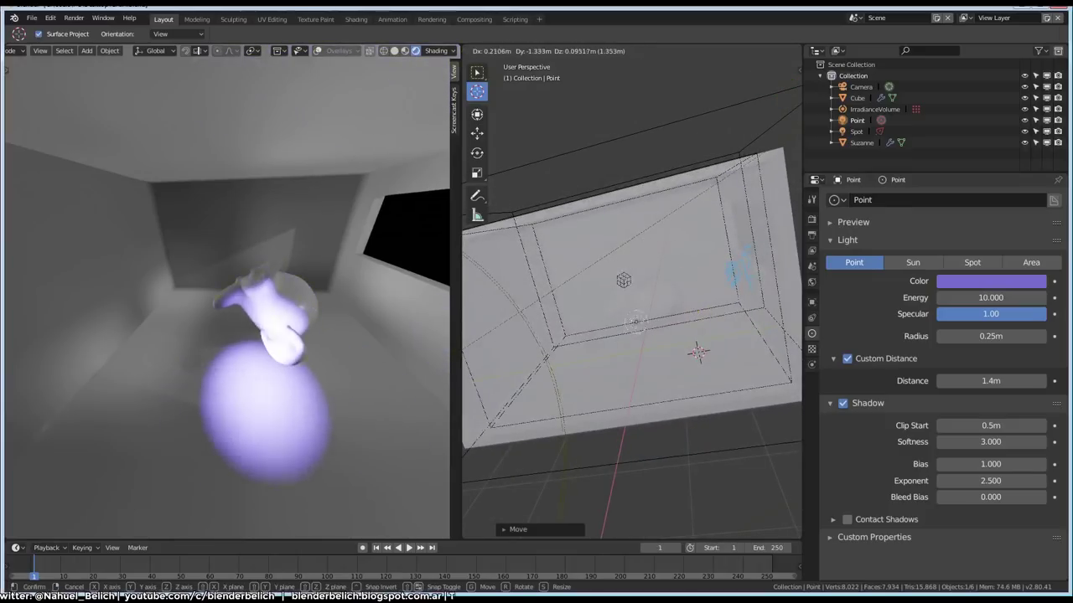
left_click(637, 264)
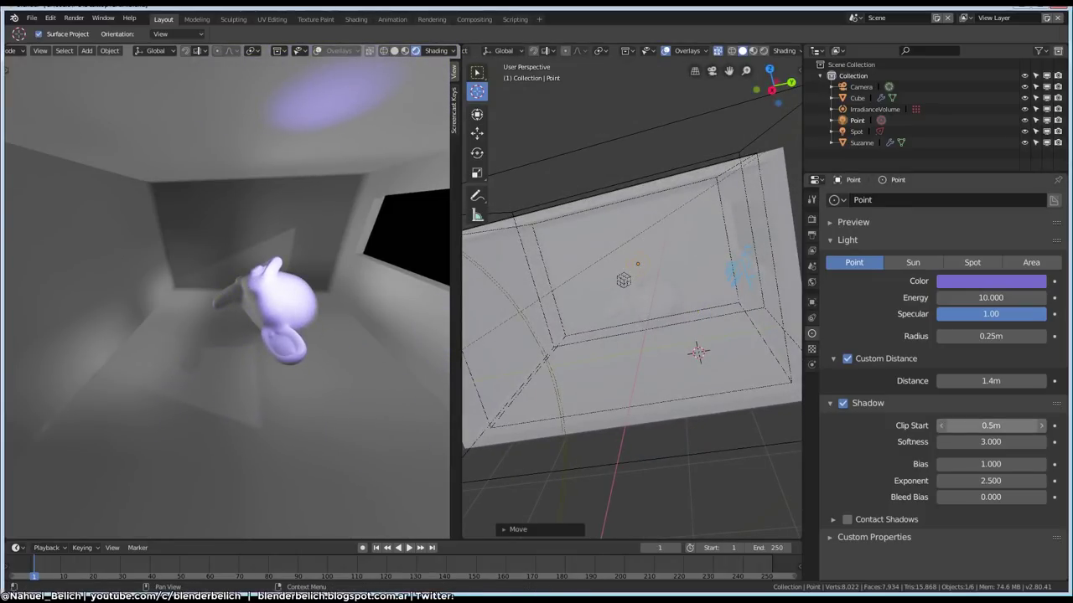
Set the point light's shadow Clip Start to 0.001m.
left_click(991, 425)
type(".1")
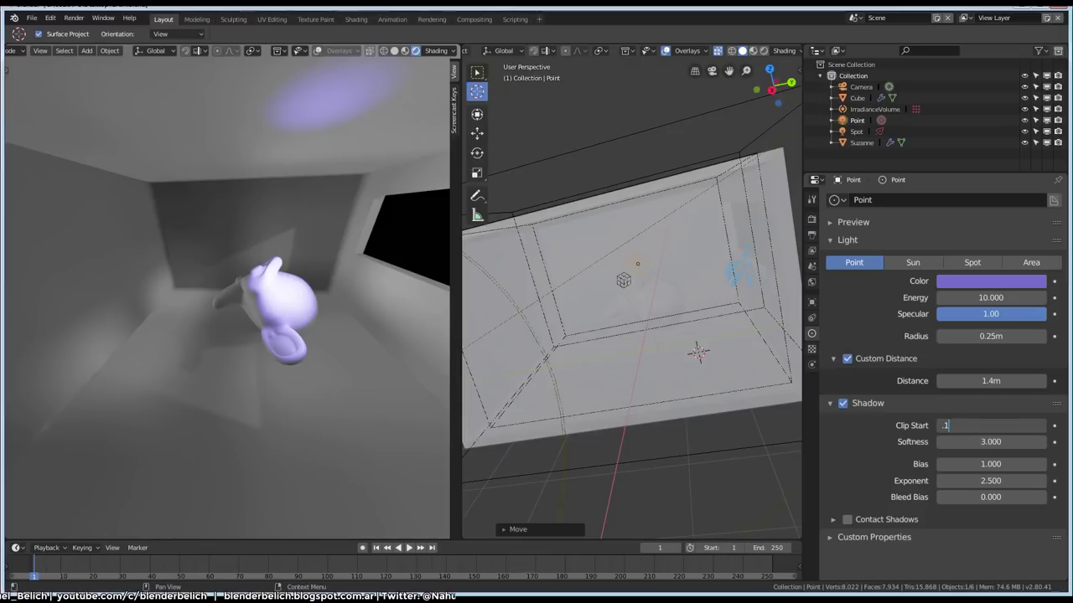
key("Return")
left_click_drag(990, 425, 990, 426)
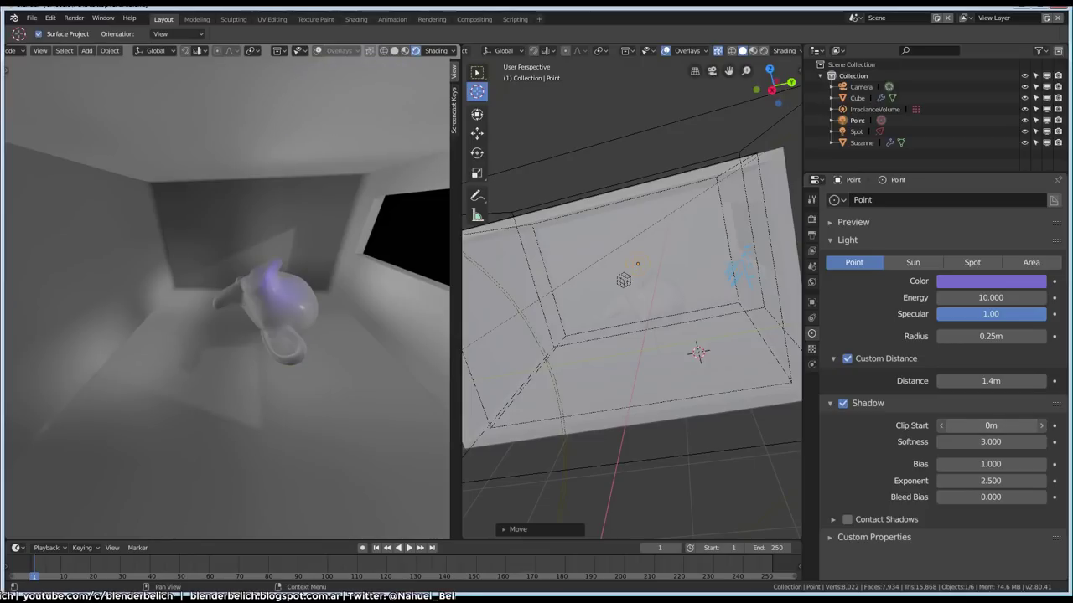
type(".001")
key("Return")
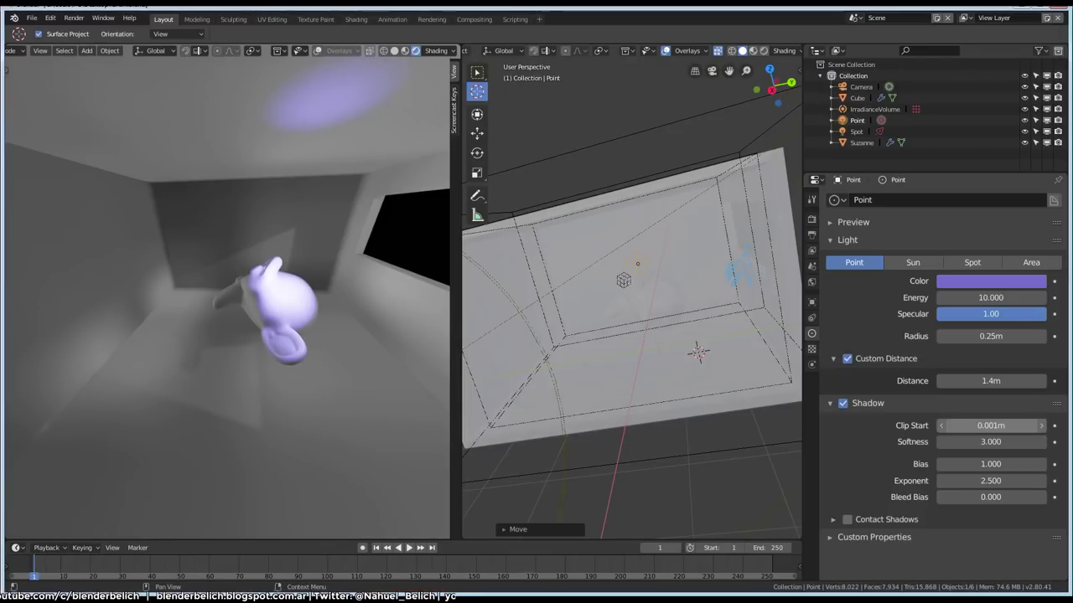
Reposition the point light higher in the box and raise shadow Clip Start to 0.891m.
key("g")
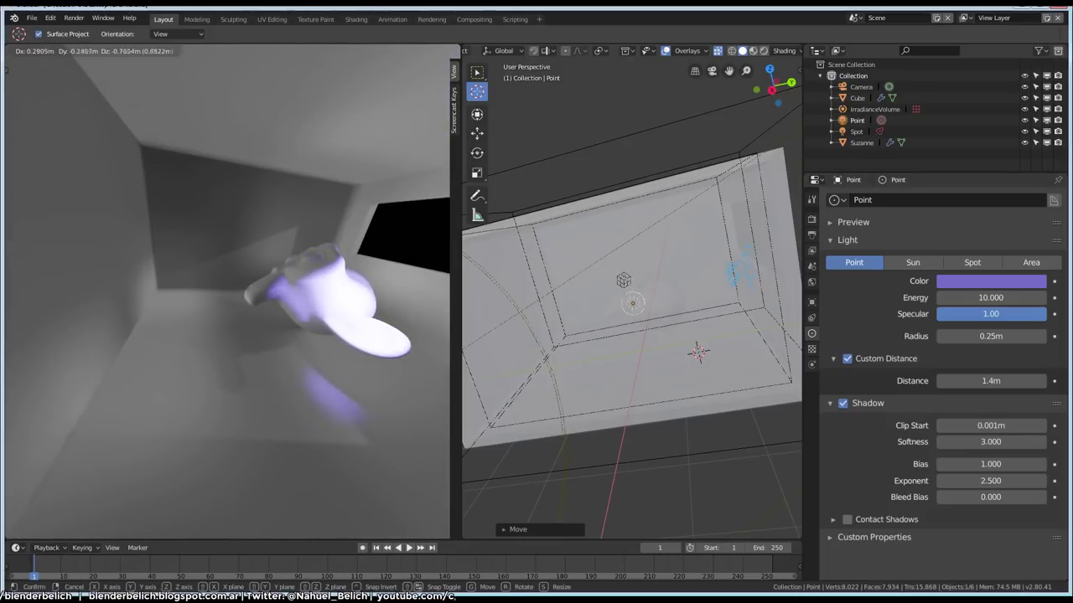
key("Return")
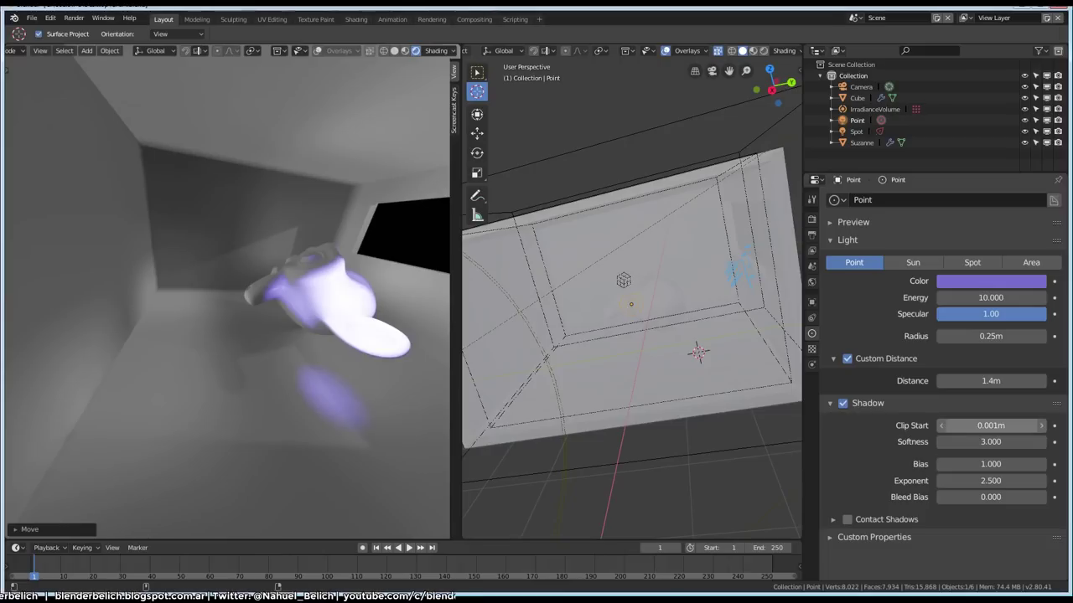
mouse_move(991, 425)
left_mouse_down()
mouse_move(1005, 426)
mouse_move(955, 426)
mouse_move(1018, 425)
left_mouse_up()
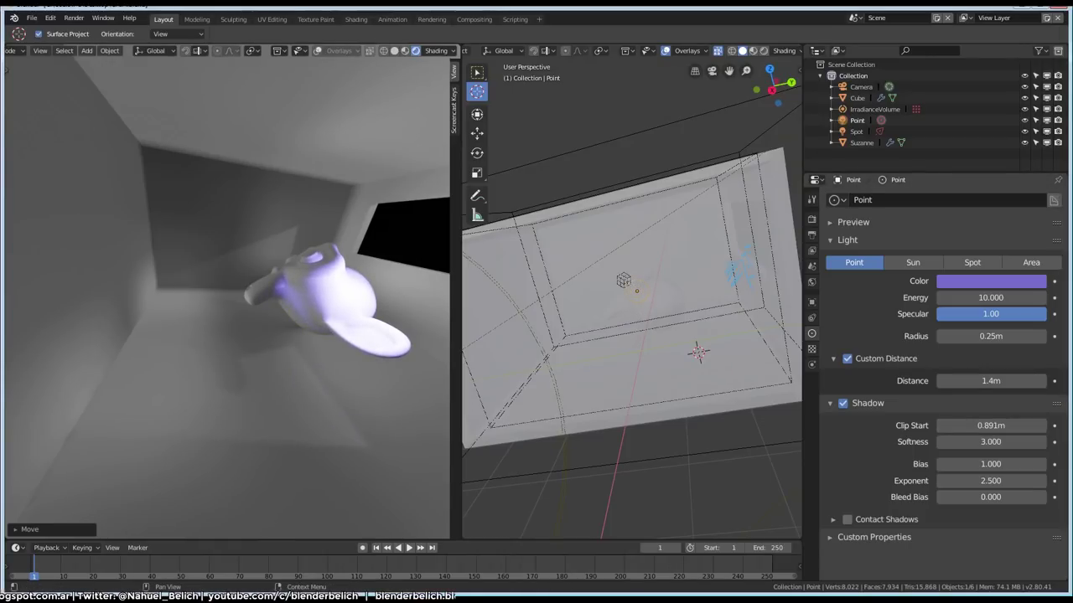
key("g")
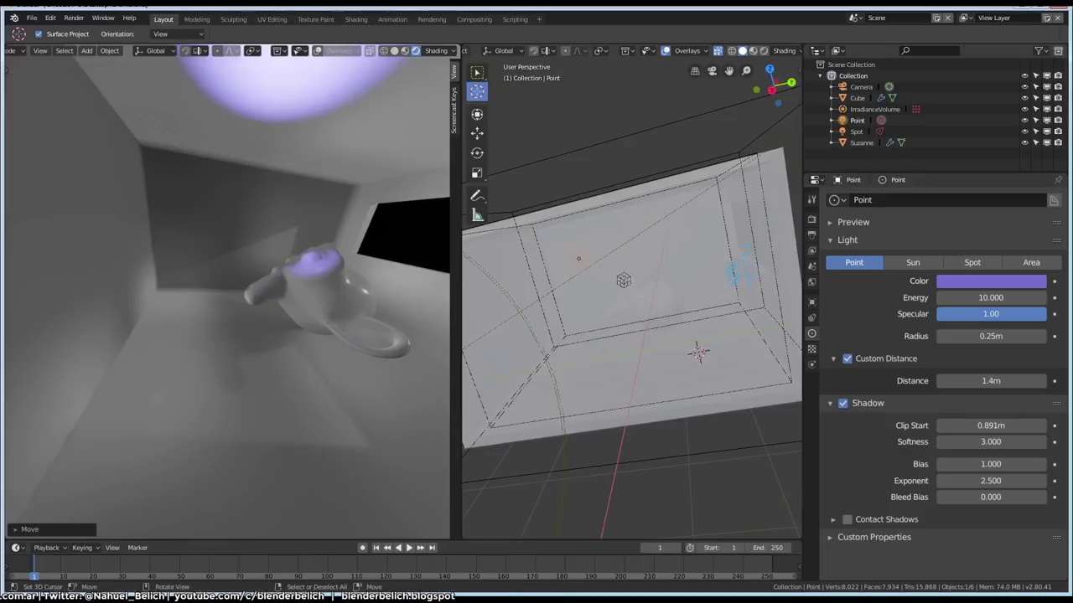
Move the purple point light toward the upper left wall corner.
key("Return")
middle_click_drag(226, 293, 251, 285)
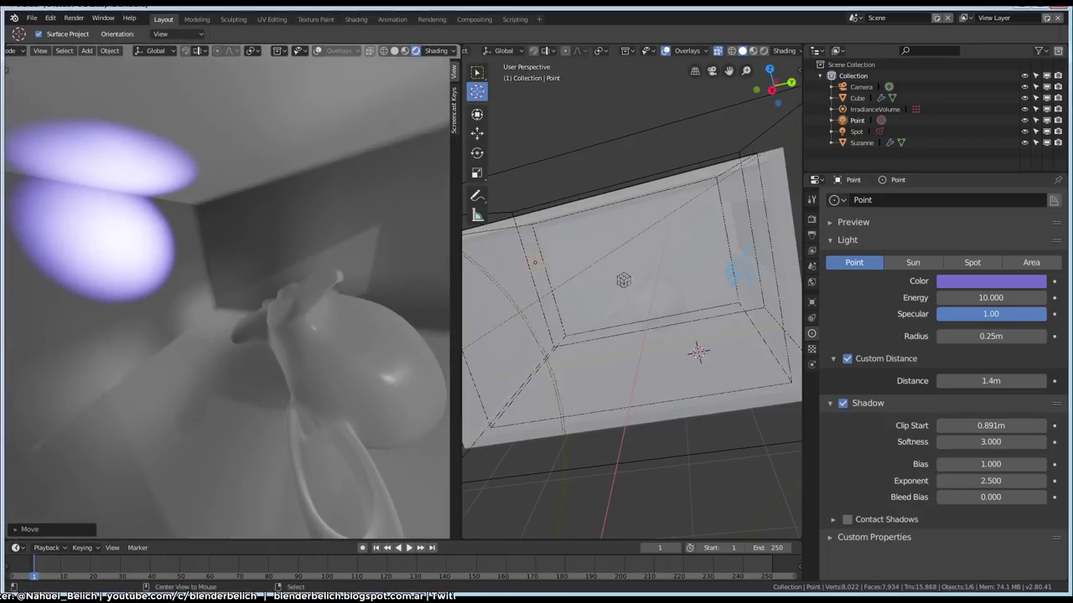
key("g")
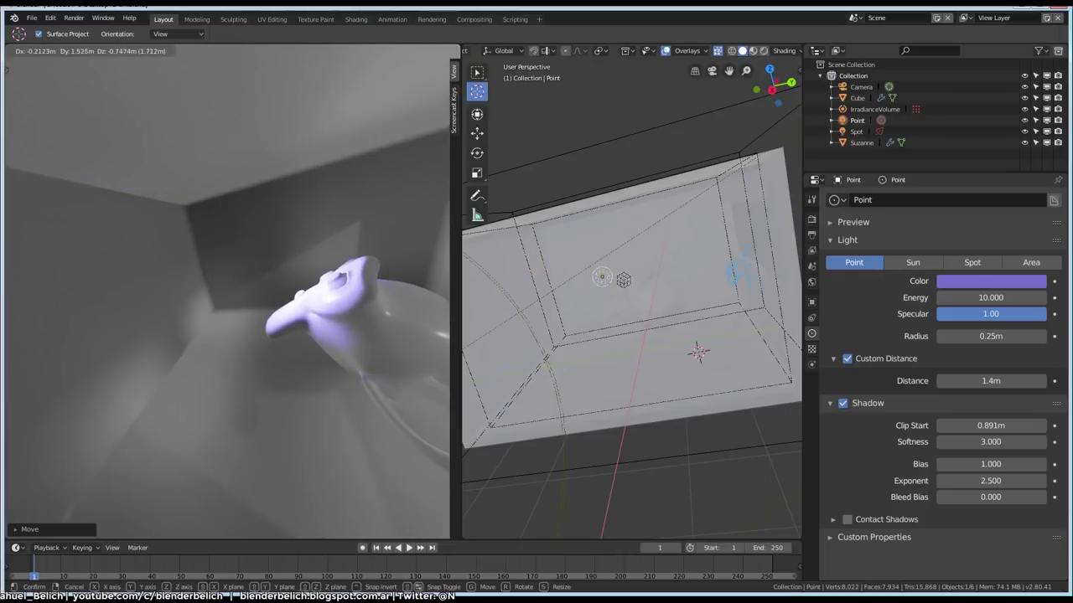
key("Return")
key("g")
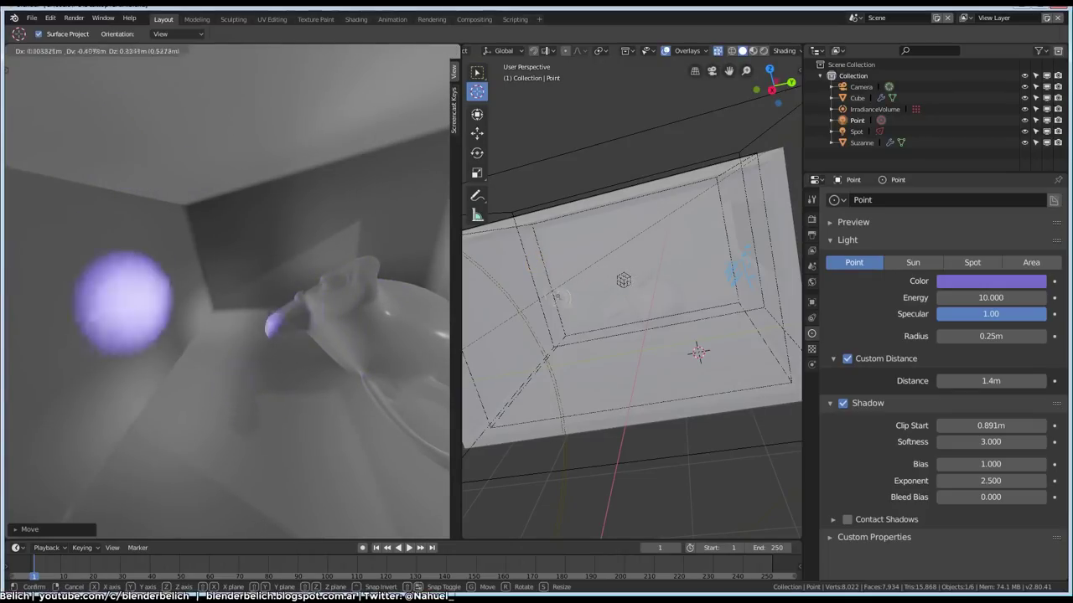
key("Return")
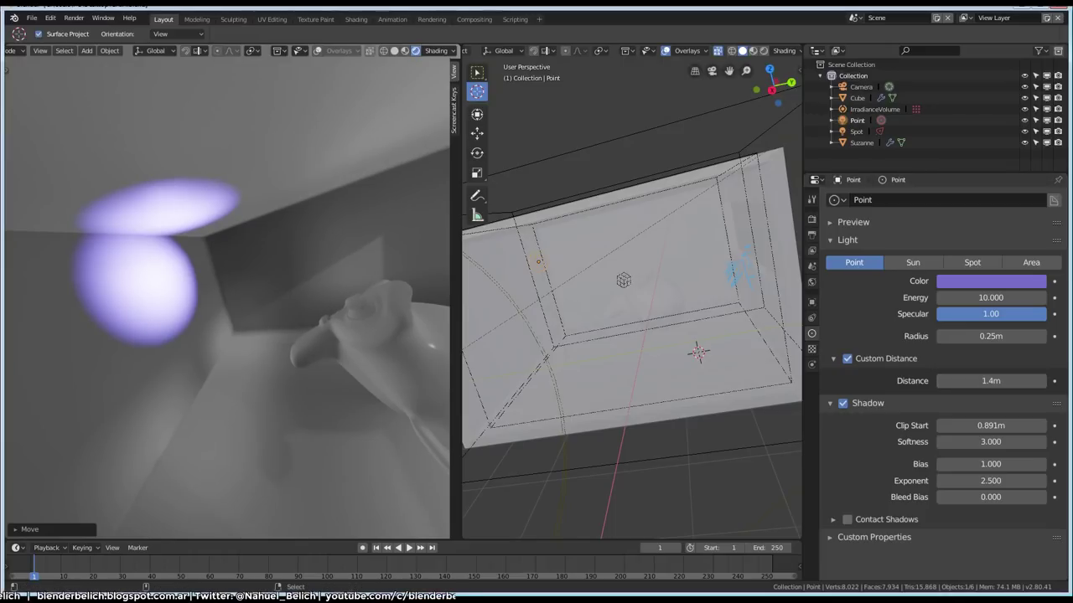
Reframe the left view around Suzanne and show the Render properties shadow settings.
key("KP_Decimal")
scroll(226, 293, "down", 5)
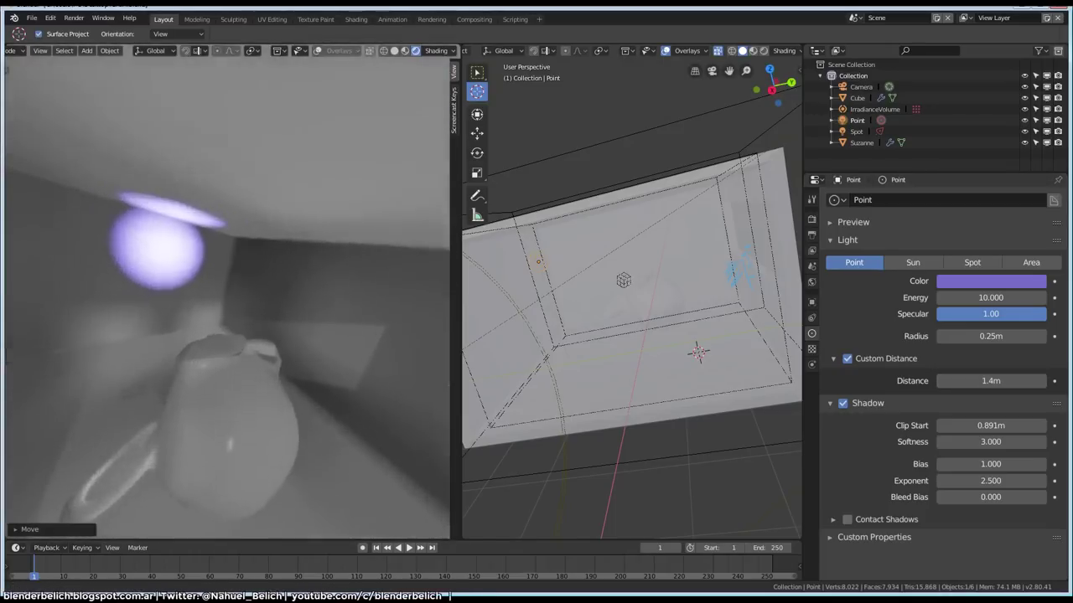
middle_click_drag(251, 377, 268, 368)
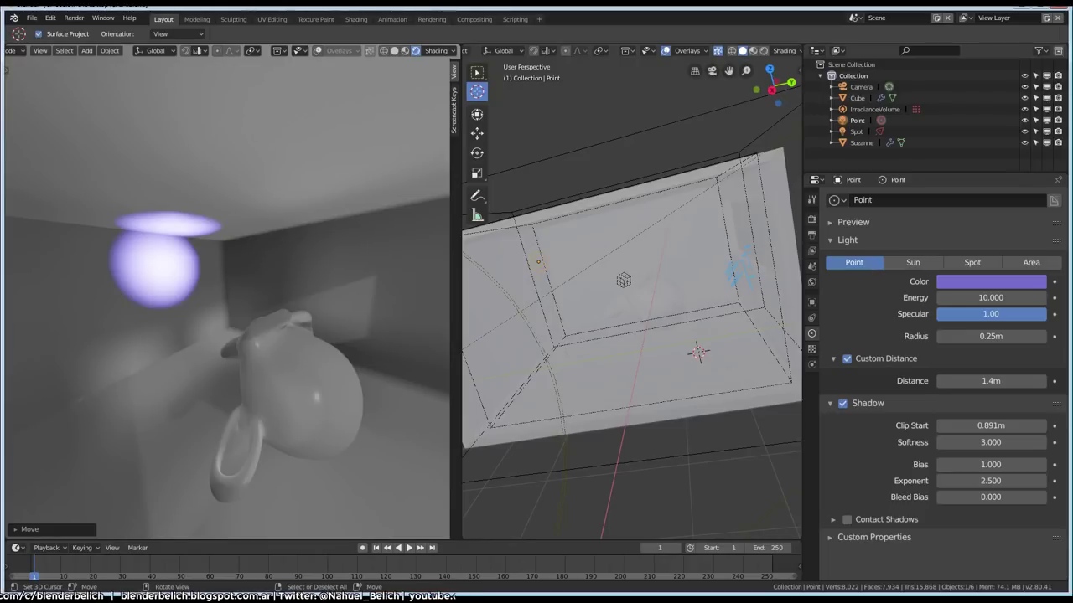
middle_click_drag(277, 352, 289, 362)
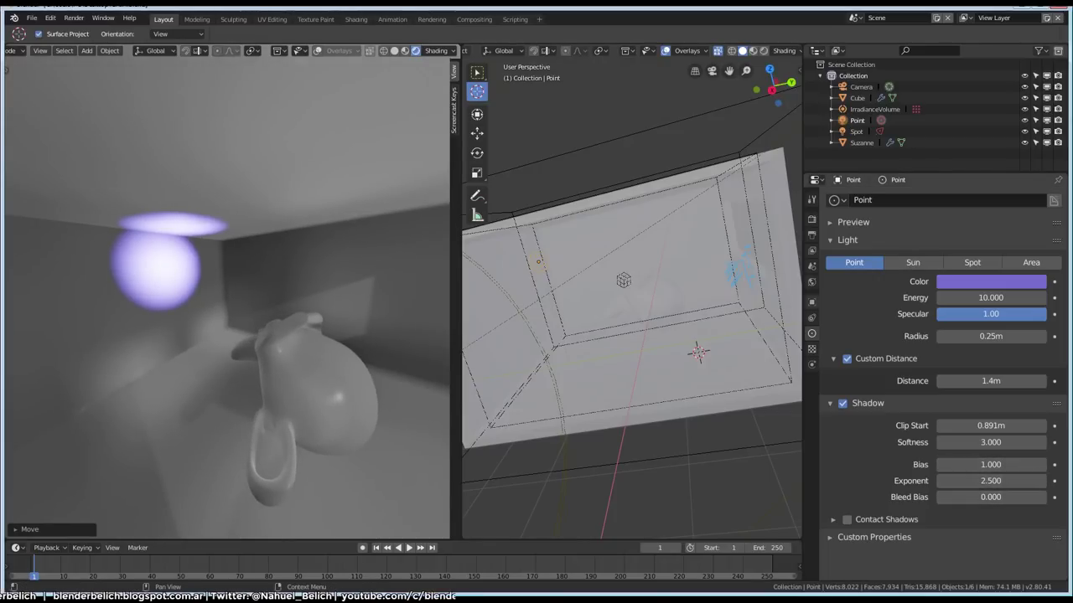
left_click(811, 219)
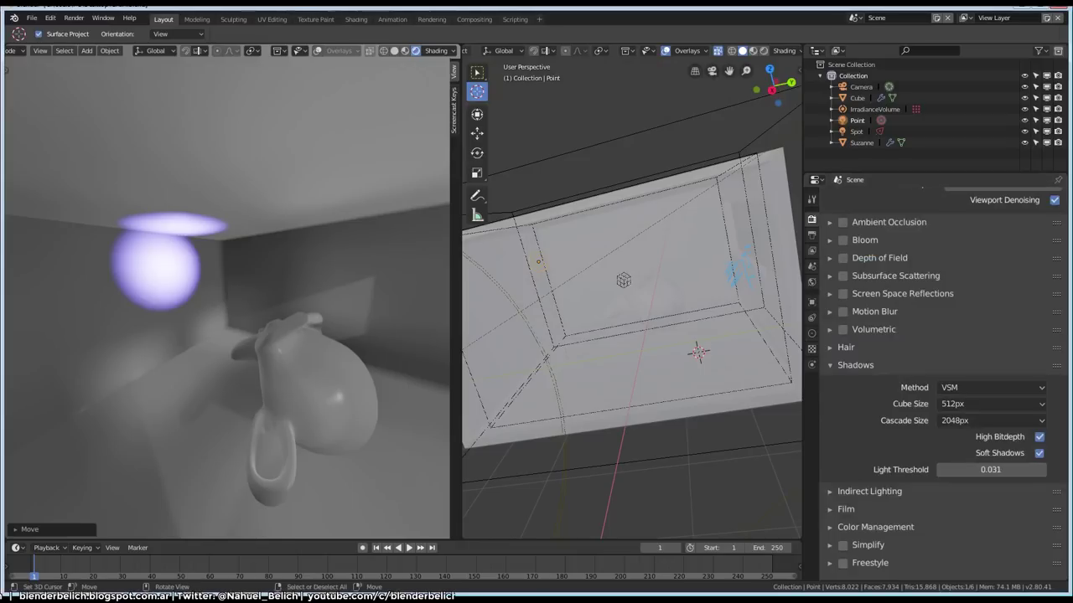